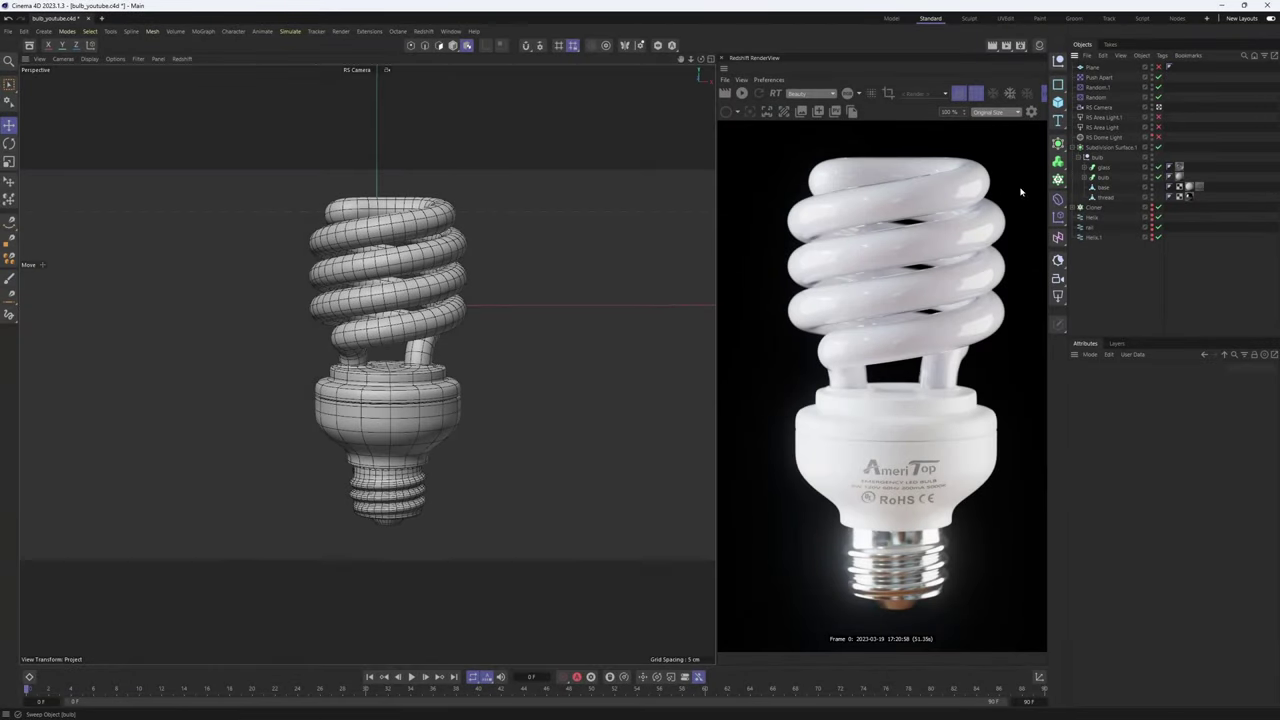
Examine the finished spiral bulb model from several angles, including its screw thread with the wireframe lines hidden
left_click(1159, 107)
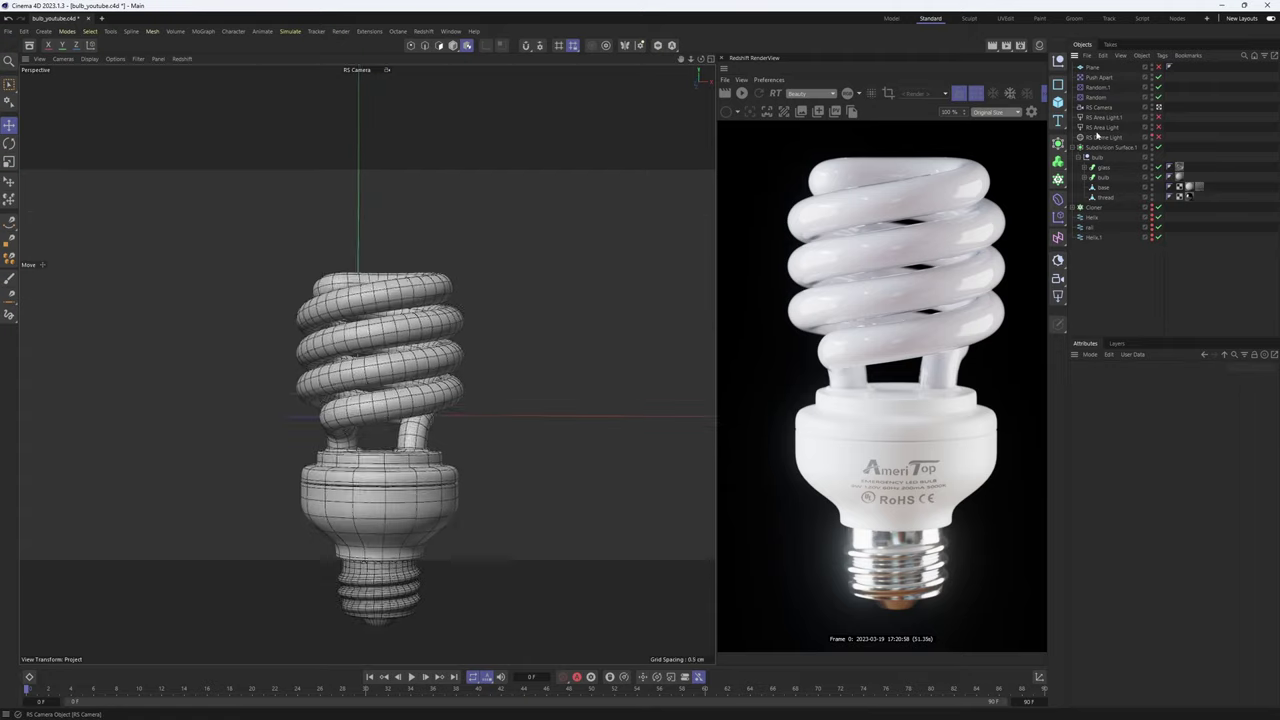
right_click_drag(425, 513, 465, 518, "alt")
scroll(465, 517, "up", 8)
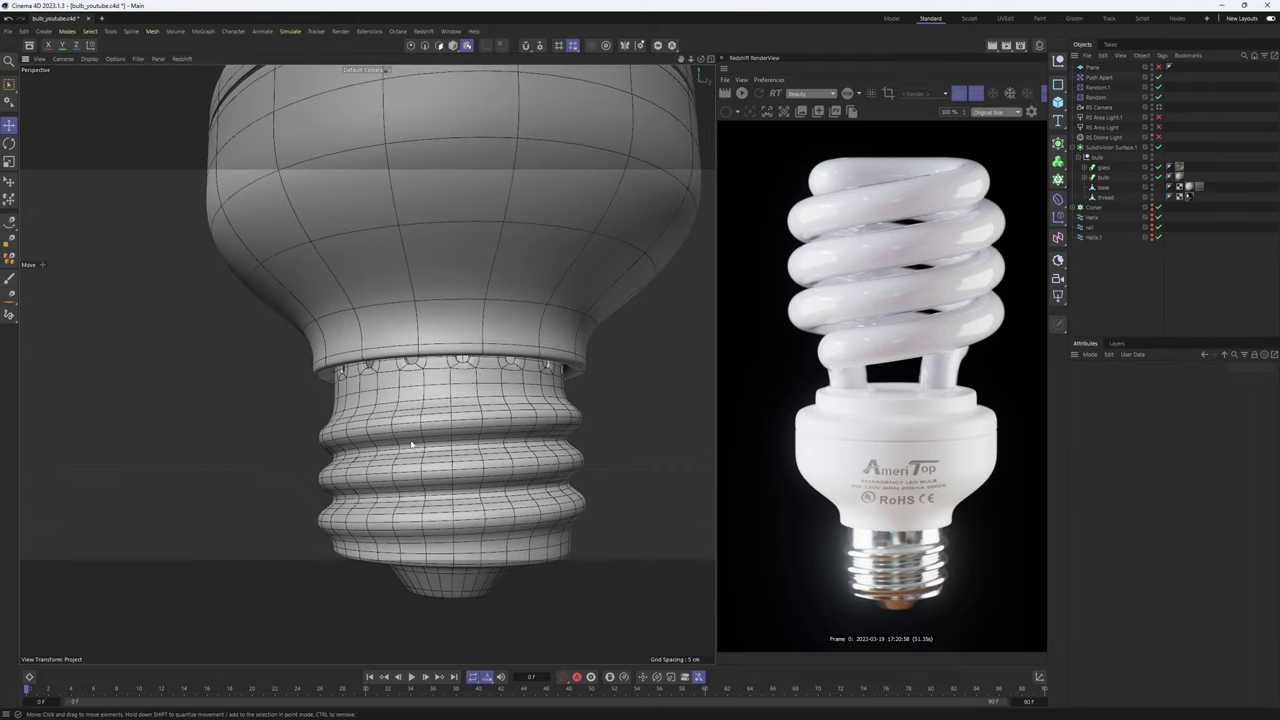
middle_click_drag(478, 478, 400, 414, "alt")
mouse_move(379, 363)
left_mouse_down("alt")
mouse_move(390, 250)
mouse_move(400, 375)
mouse_move(498, 388)
mouse_move(437, 366)
left_mouse_up("alt")
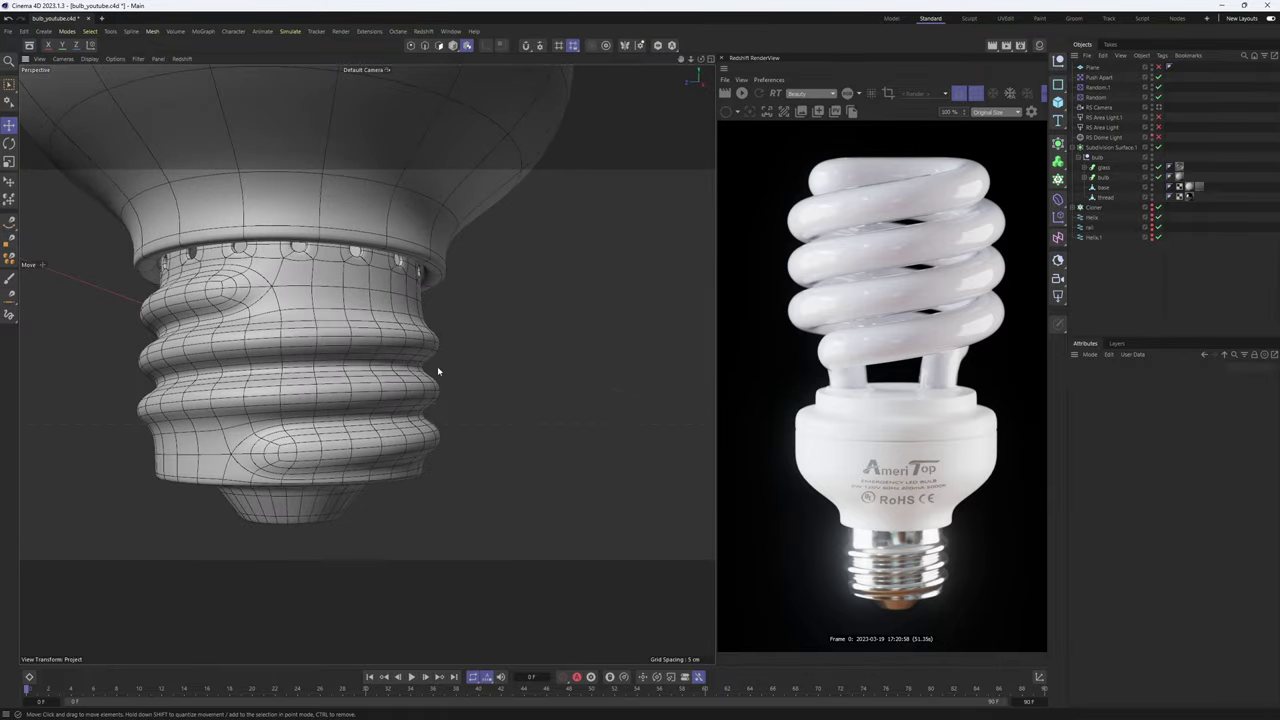
key("n")
key("a")
left_click_drag(334, 363, 427, 353, "alt")
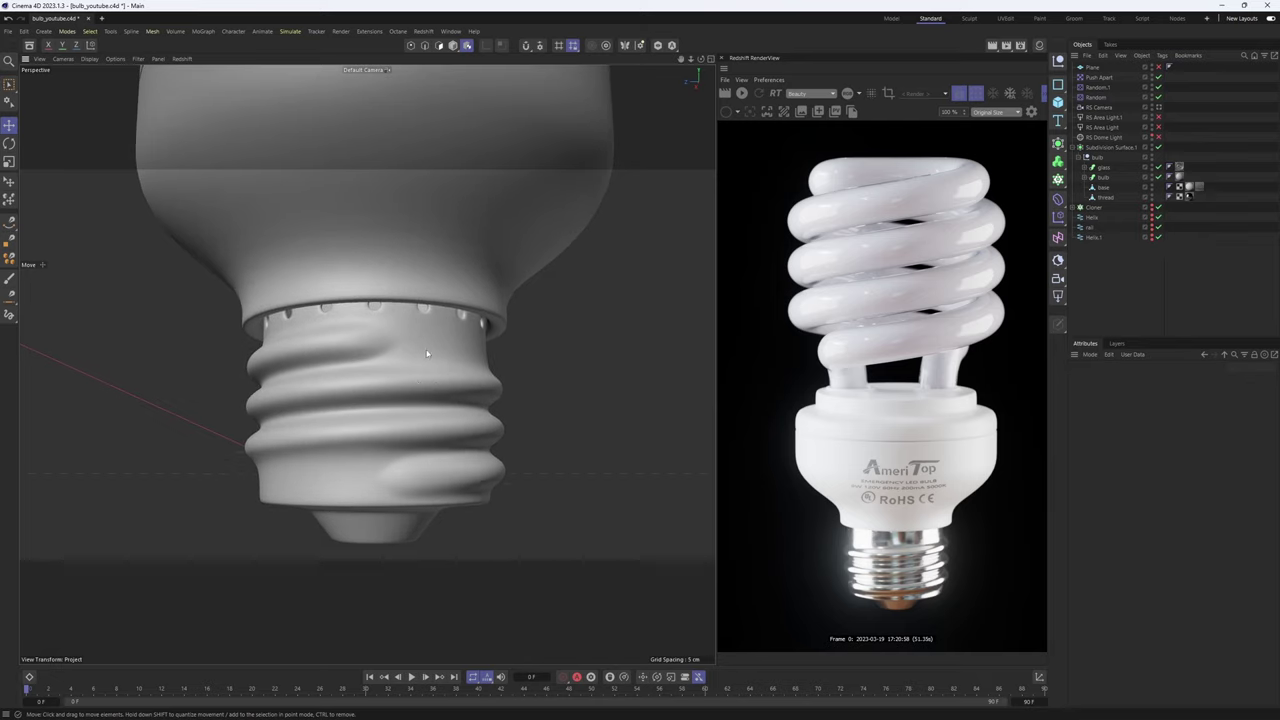
left_click_drag(394, 402, 483, 309, "alt")
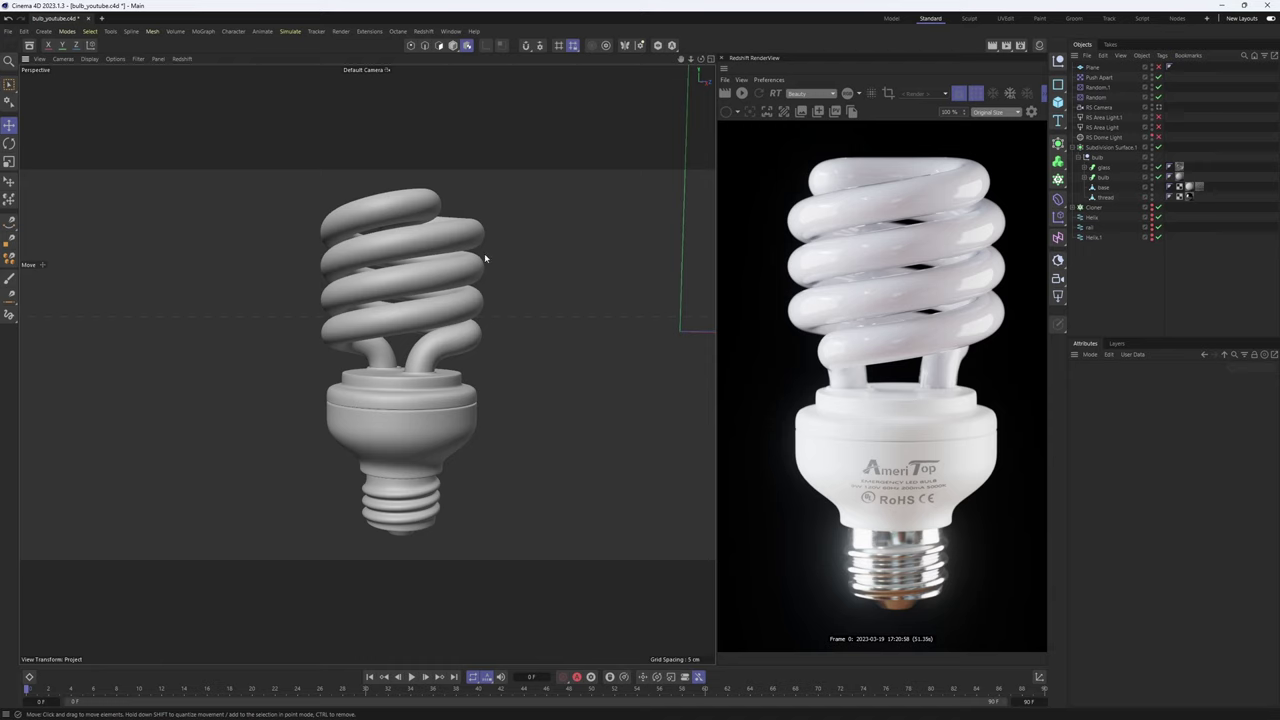
left_click_drag(443, 284, 485, 297, "alt")
scroll(485, 297, "up", 1)
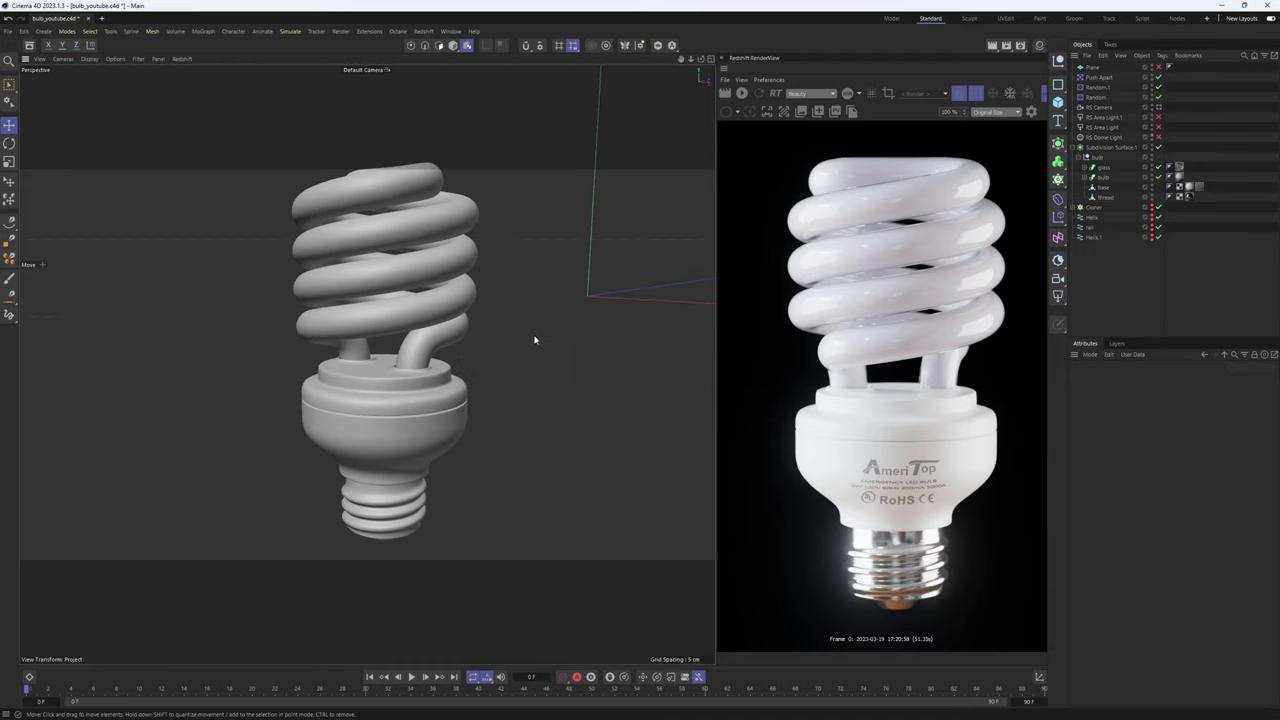
left_click_drag(534, 337, 530, 318, "alt")
middle_click_drag(530, 318, 640, 350, "alt")
left_click(1160, 109)
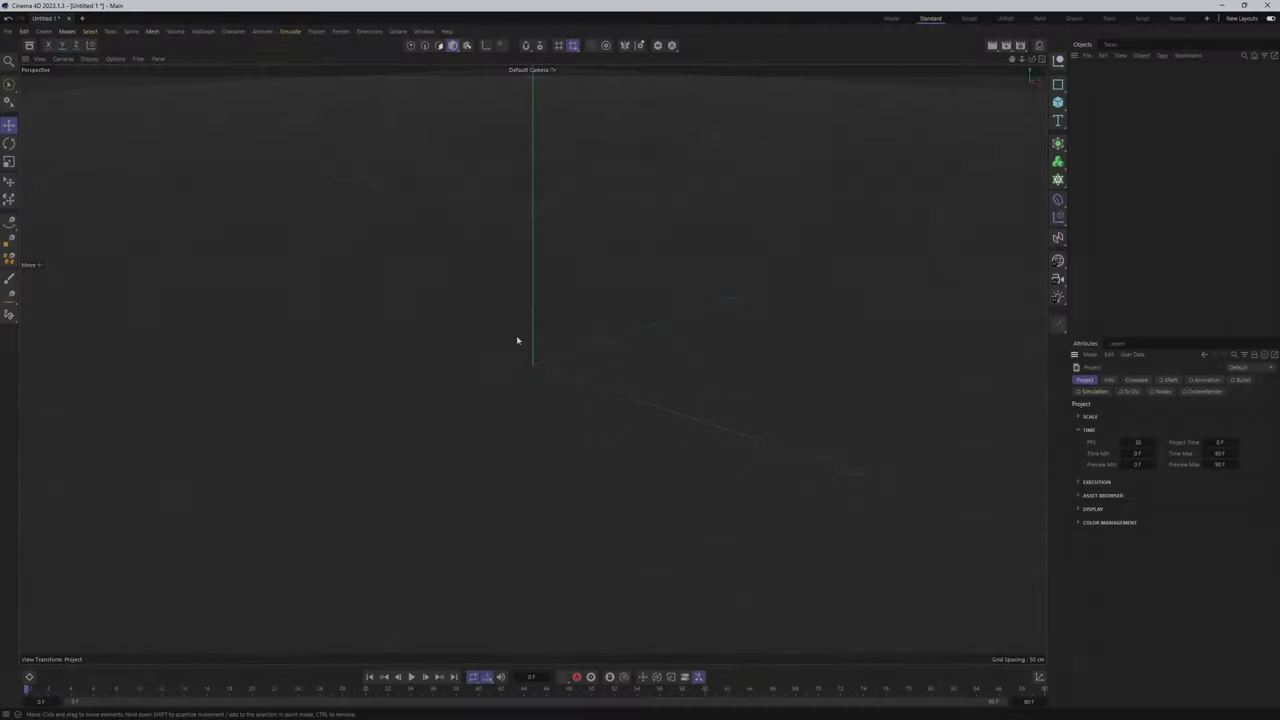
Load the bulb image from the ref folder as the front view's background and set its transparency to 90%
middle_click(516, 335)
middle_click(754, 461)
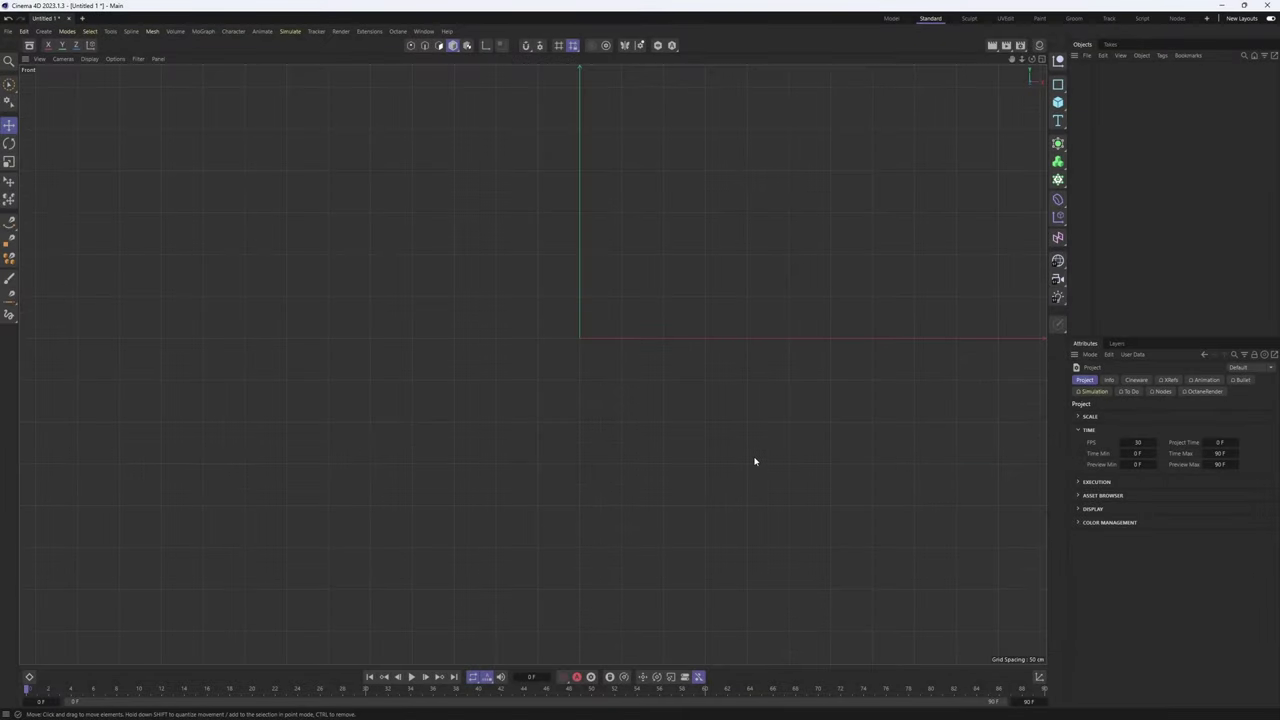
key("shift+v")
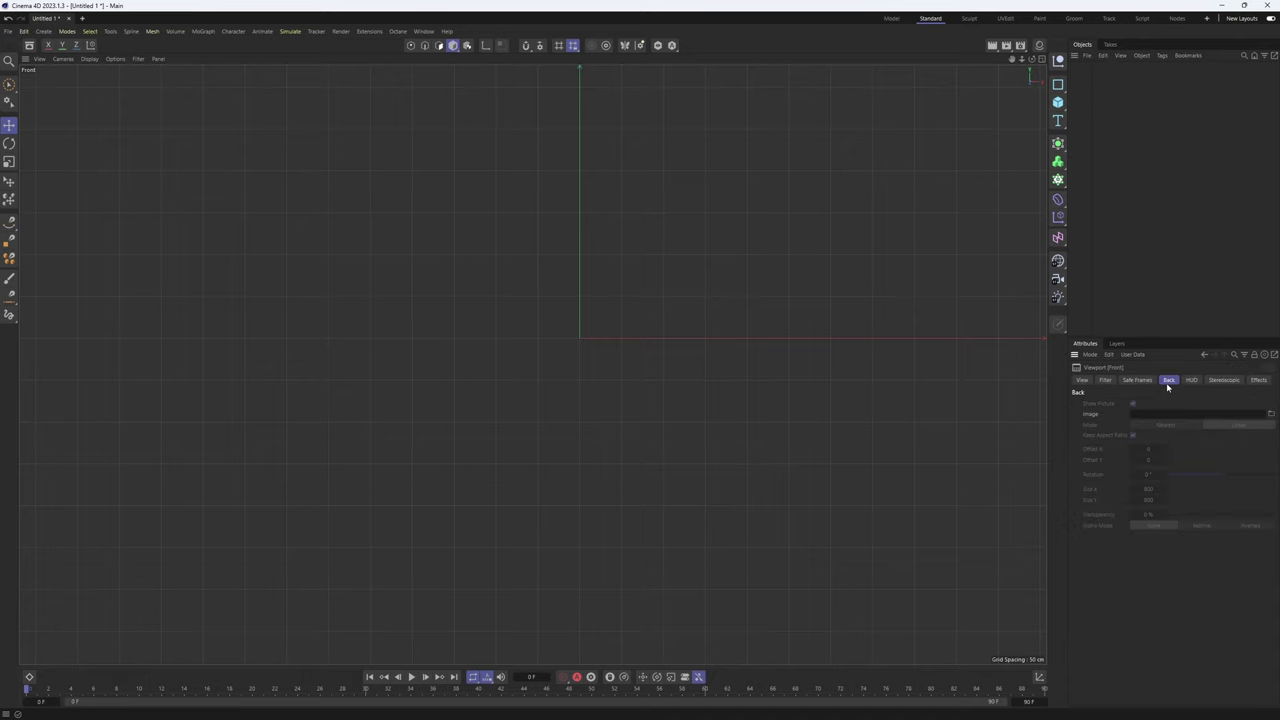
left_click(1271, 414)
double_click(120, 80)
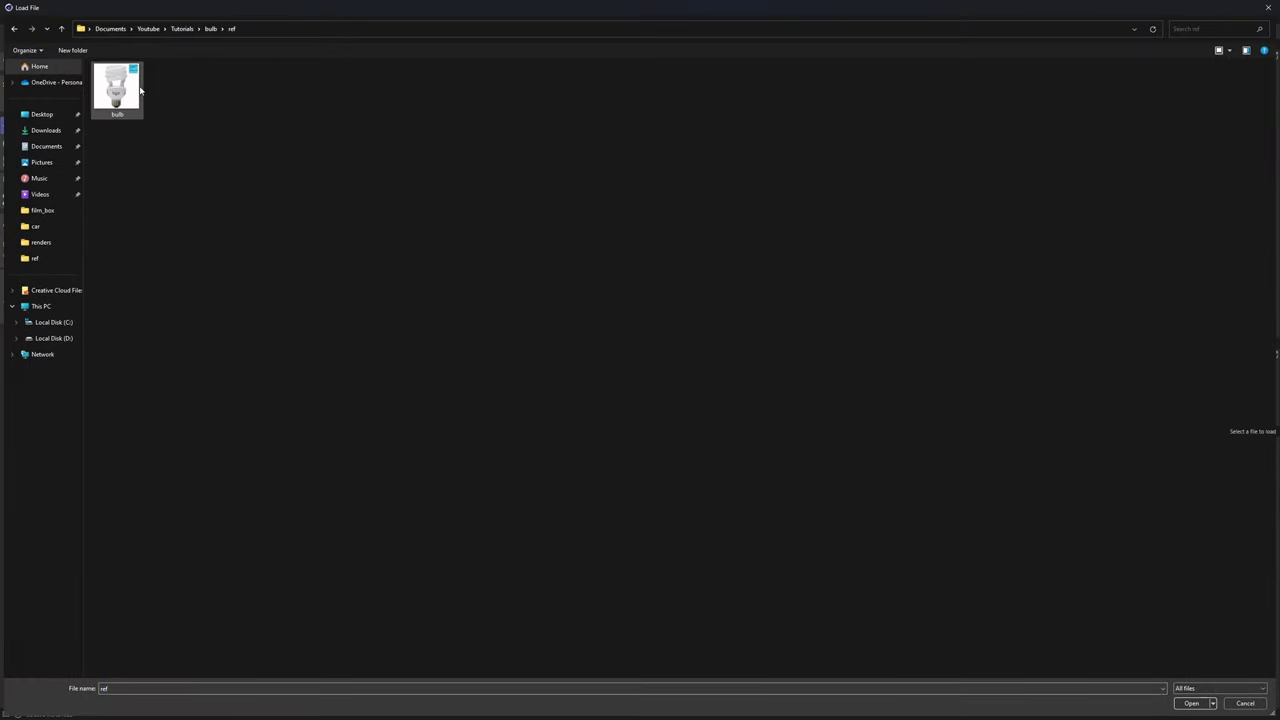
double_click(126, 90)
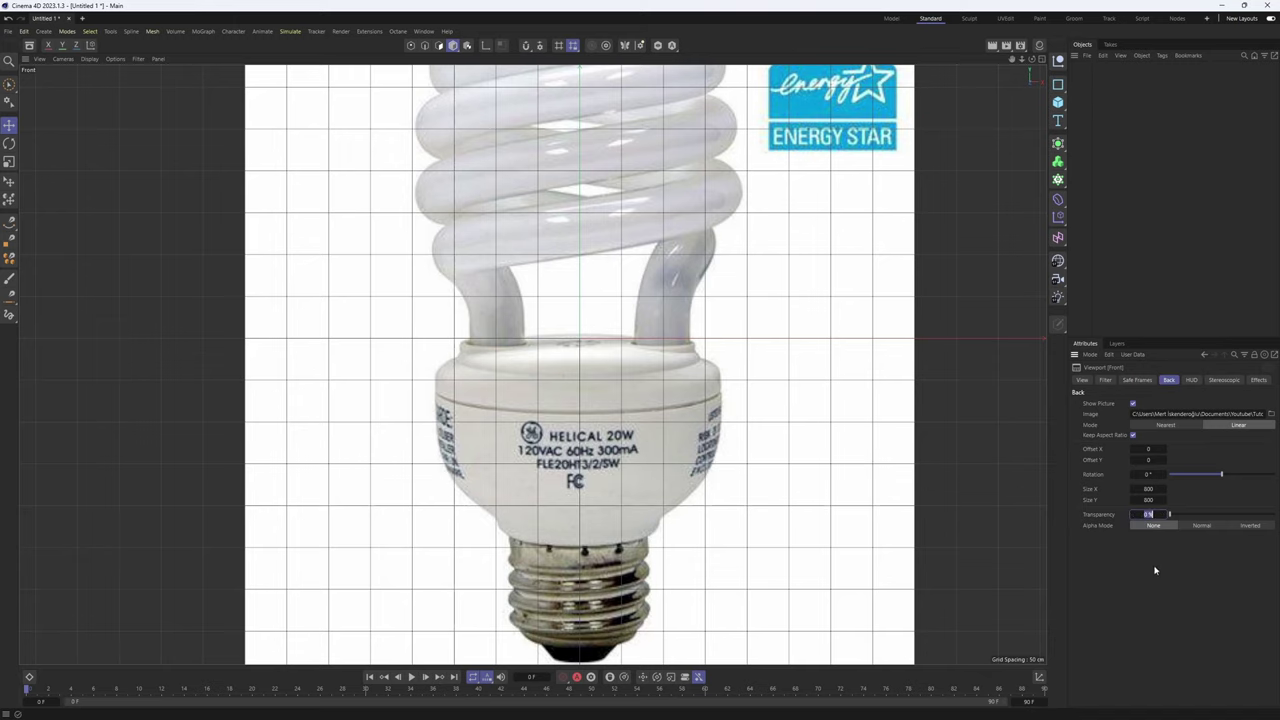
type("90")
key("Return")
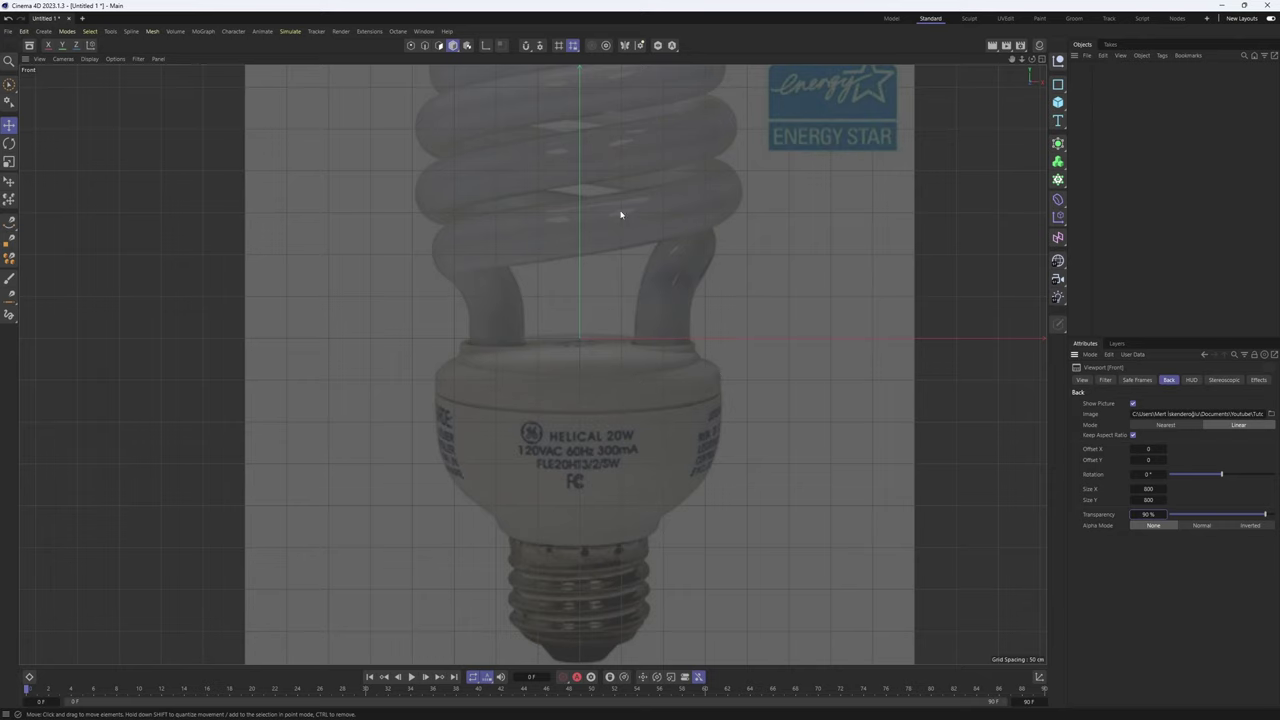
Add a cylinder over the bulb's white housing, sized to about 179 cm radius and 137 cm height
scroll(631, 251, "down", 2)
middle_click_drag(669, 260, 652, 307)
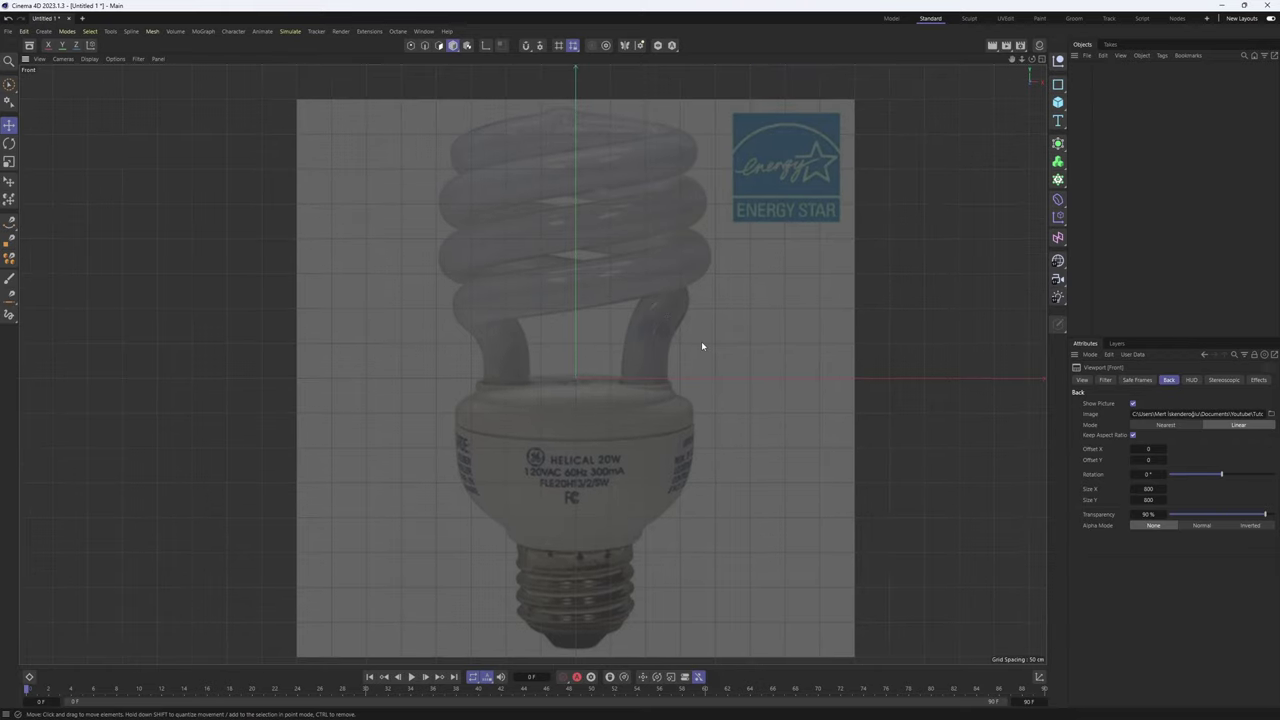
middle_click_drag(701, 346, 684, 294)
left_click(1058, 102)
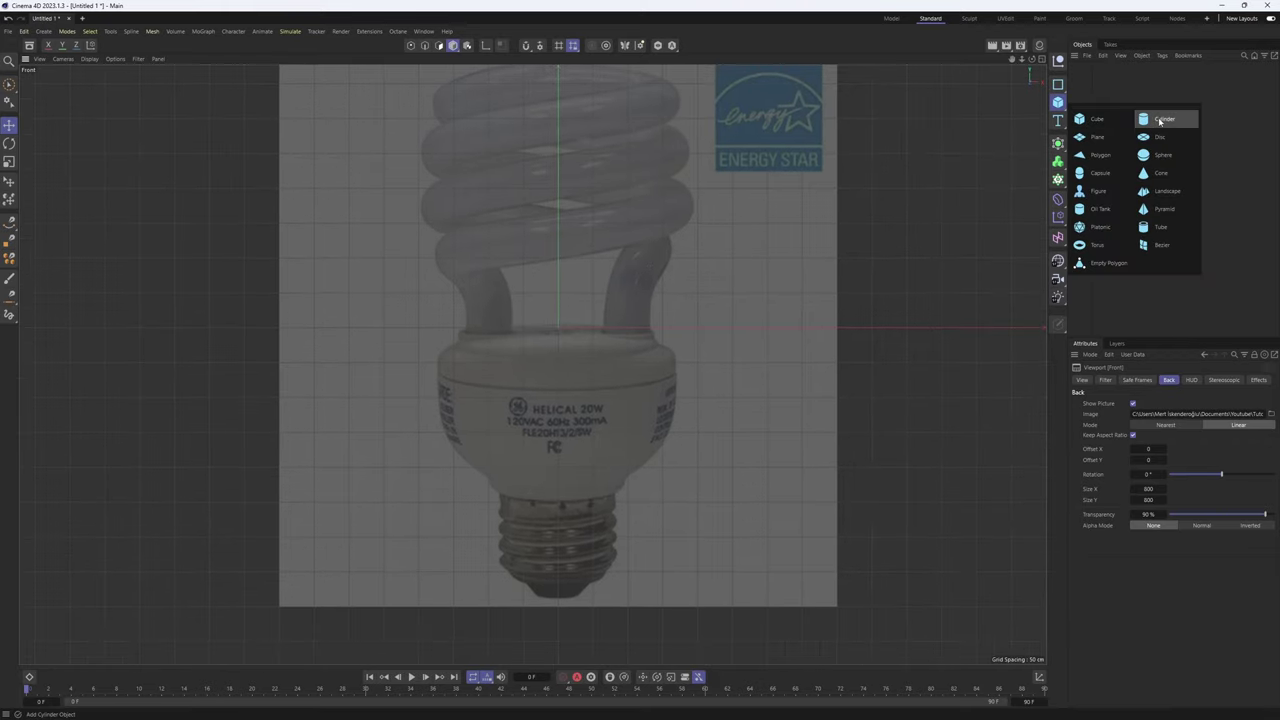
left_click(1162, 119)
scroll(543, 438, "up", 2)
left_click_drag(605, 221, 697, 222)
left_click_drag(572, 233, 561, 351)
left_click_drag(561, 335, 561, 320)
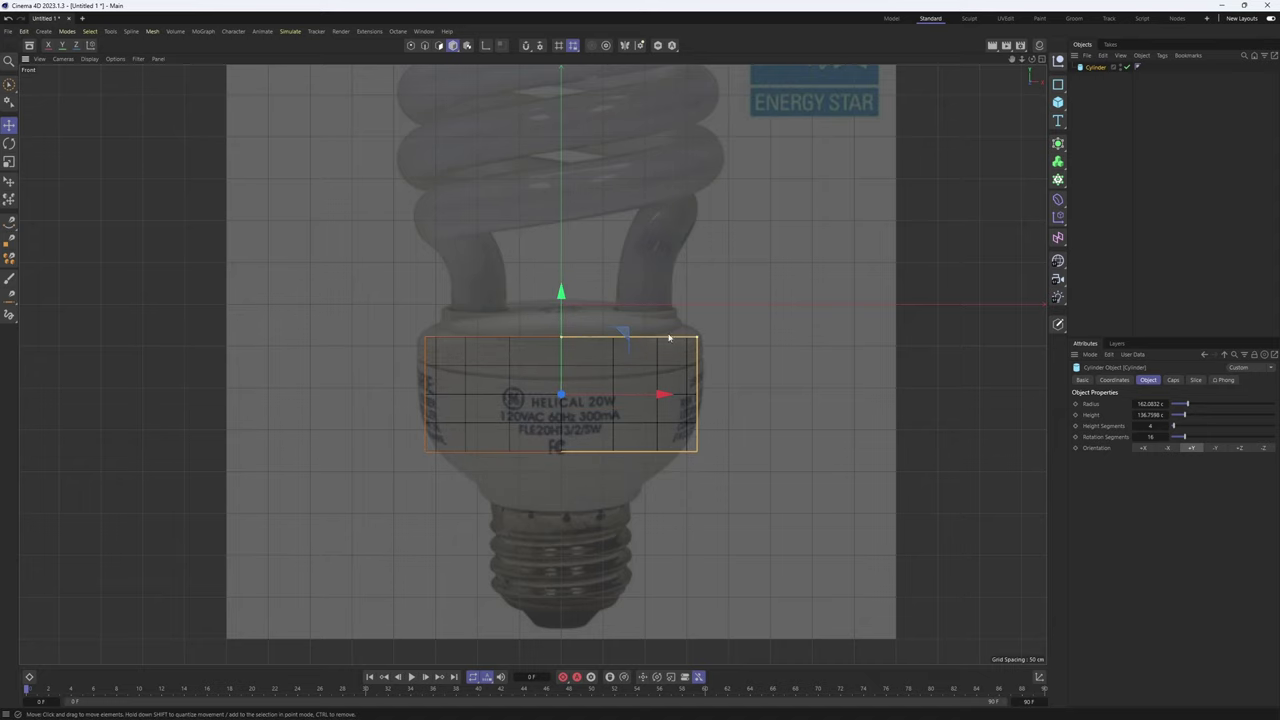
left_click_drag(697, 337, 712, 337)
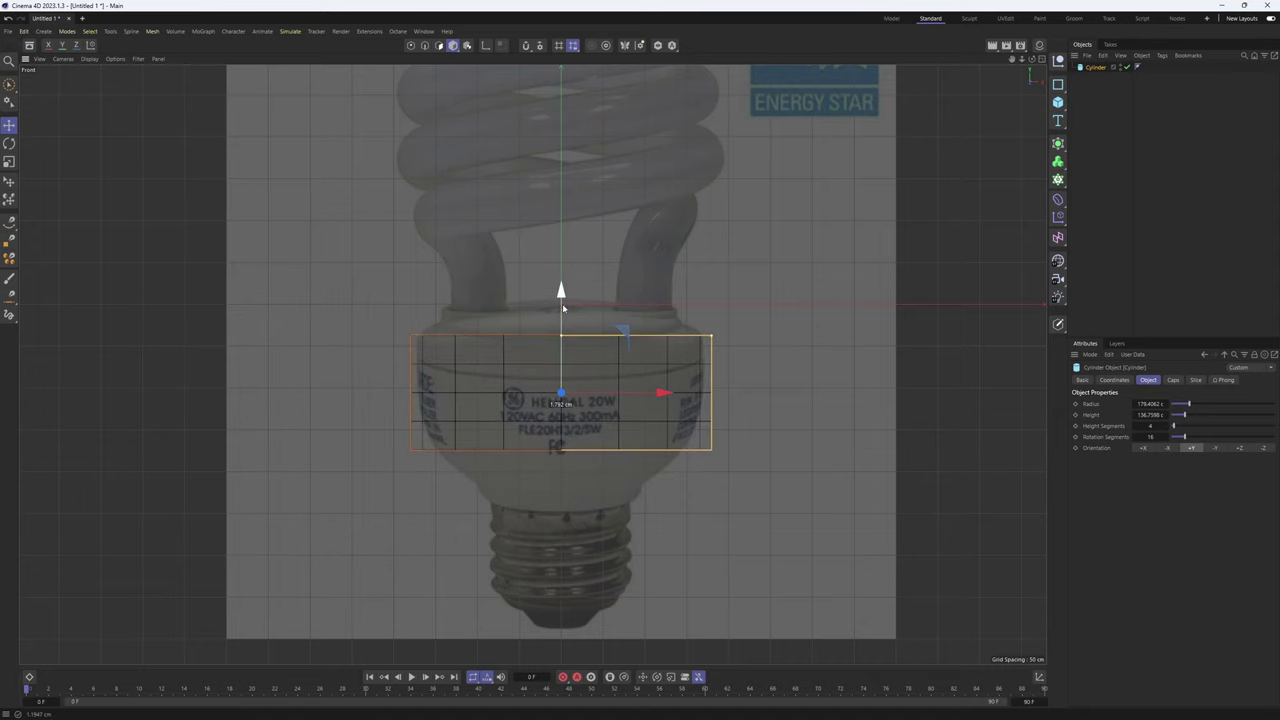
Make the cylinder editable and scale its bottom ring of points inward to follow the housing's outline
key("c")
scroll(546, 385, "up", 1)
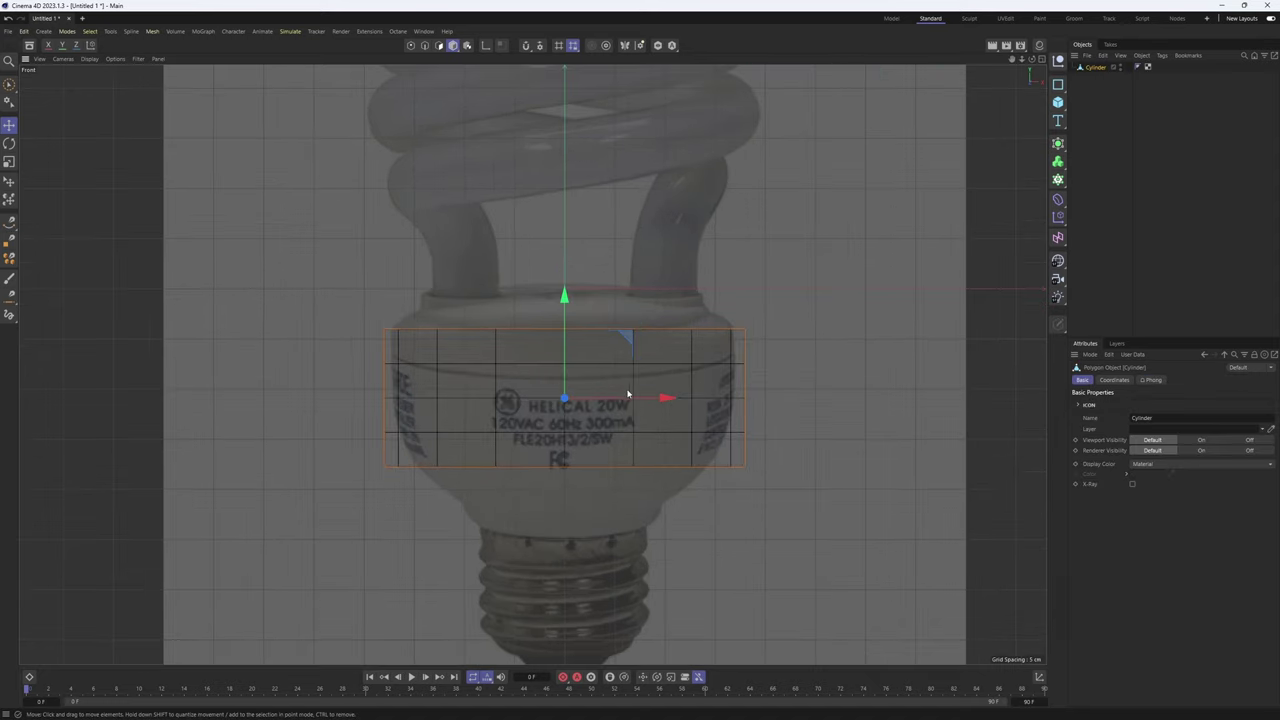
key("Return")
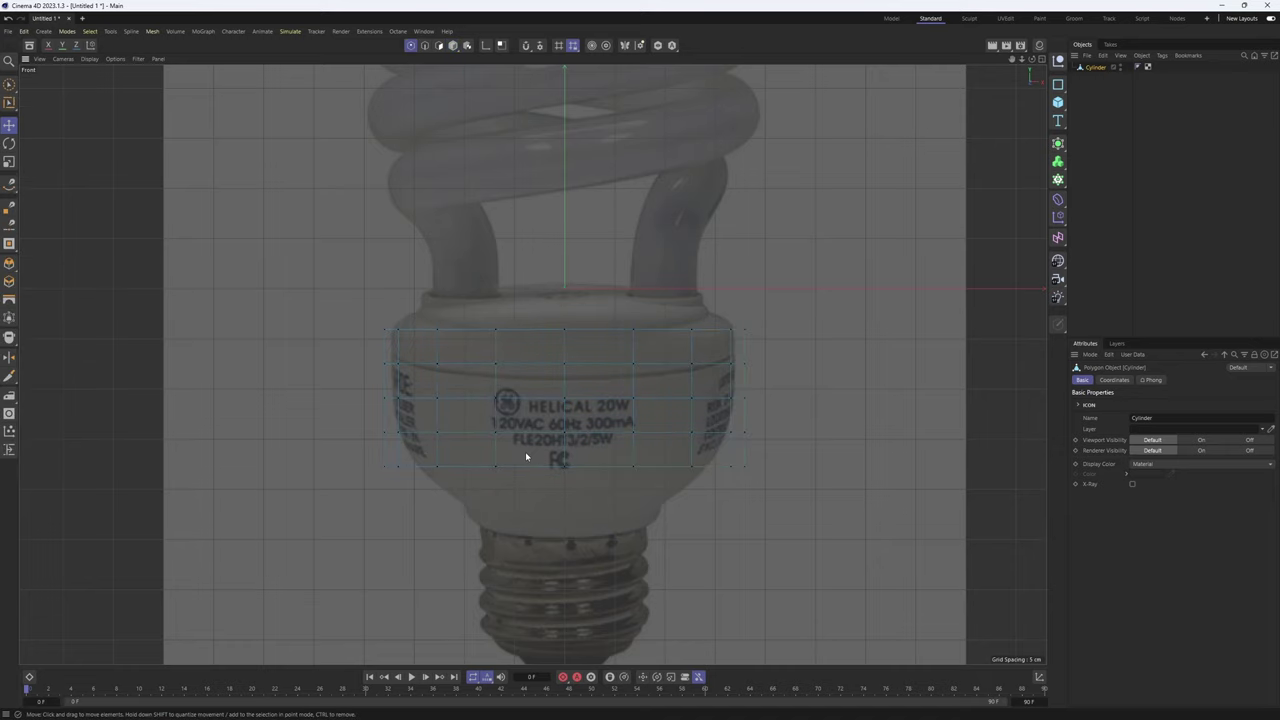
key("0")
left_click(9, 86)
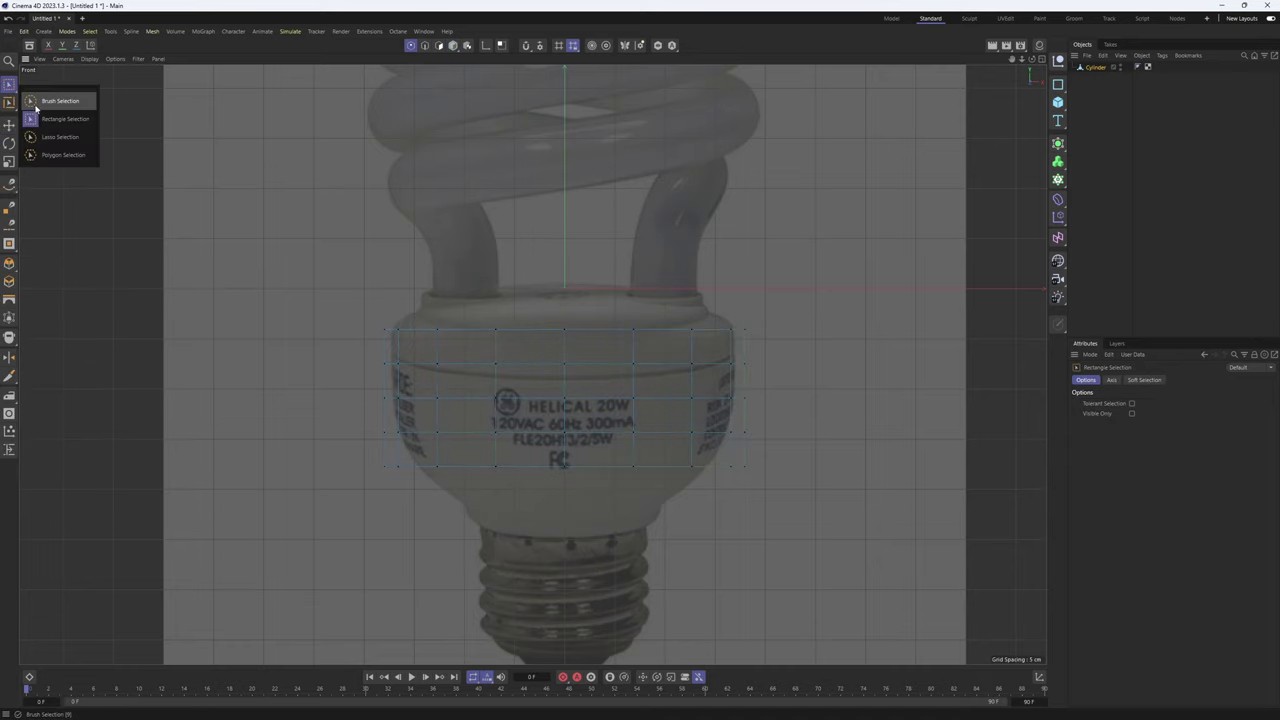
left_click_drag(35, 106, 52, 119)
left_click_drag(281, 455, 869, 520)
key("t")
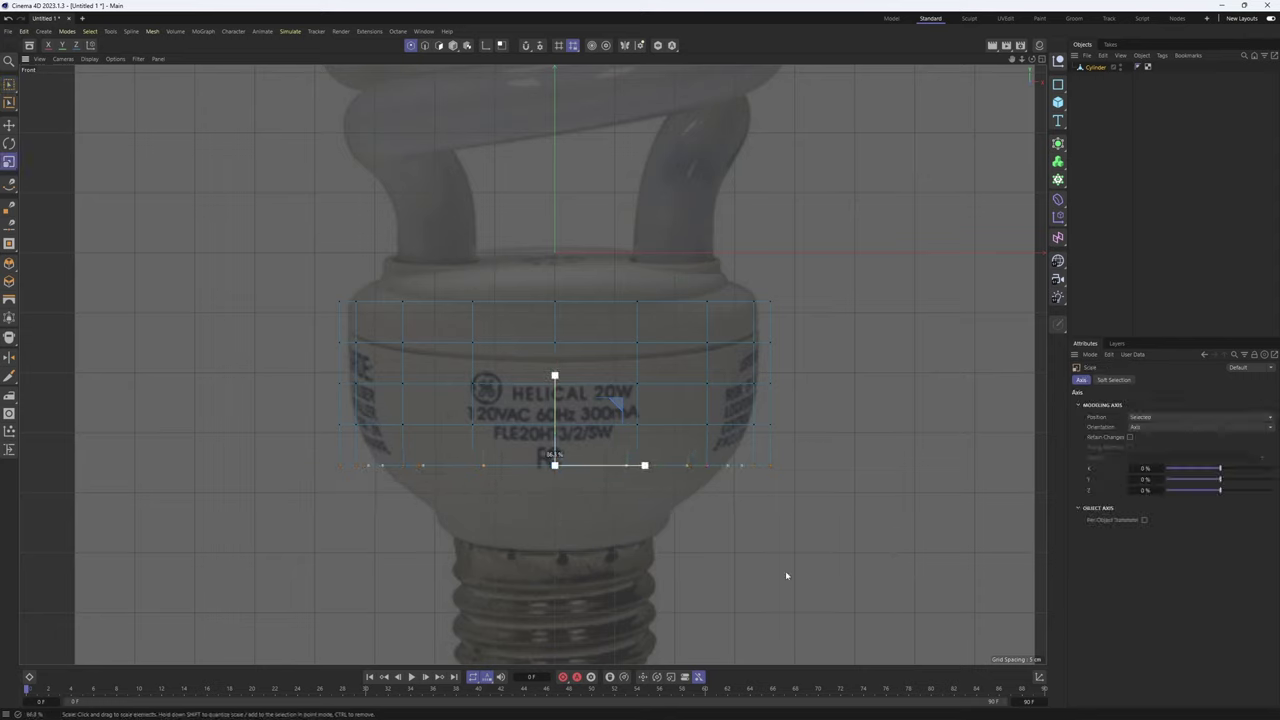
left_click_drag(770, 571, 770, 571)
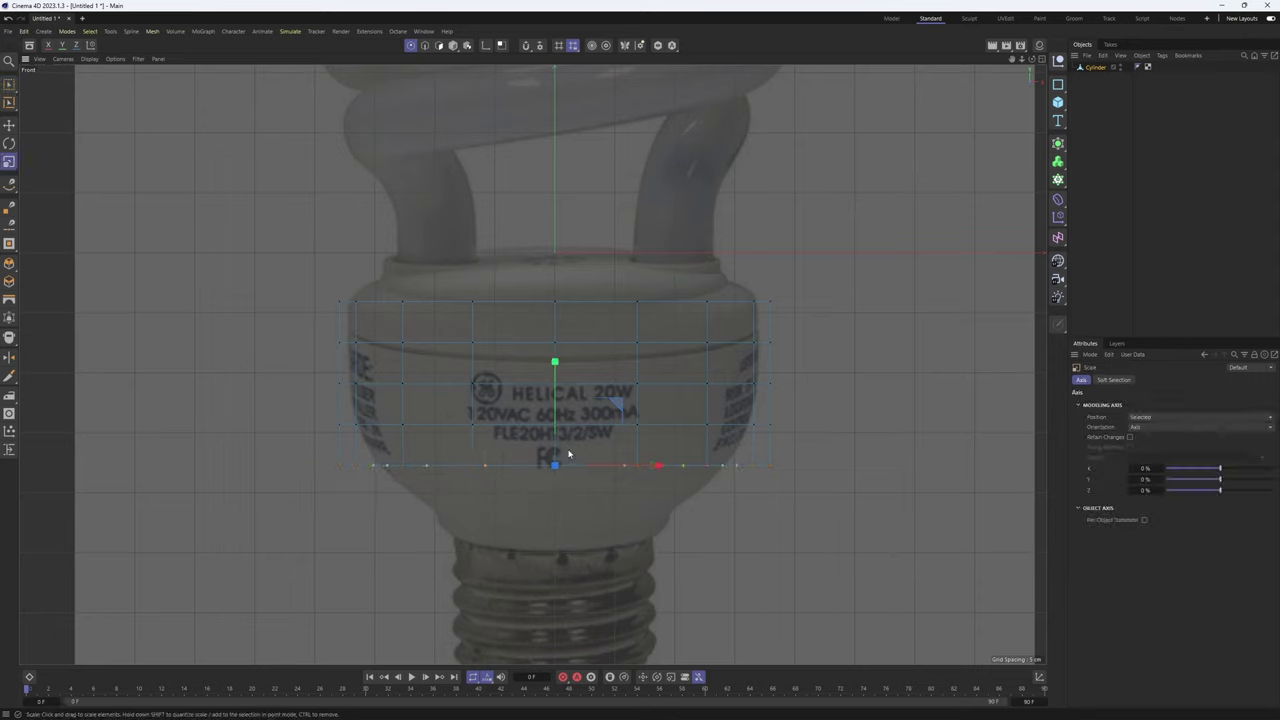
Extrude the bottom cap polygons down about 32 cm and scale them inward to match the tapering housing
key("Return")
key("Return")
key("0")
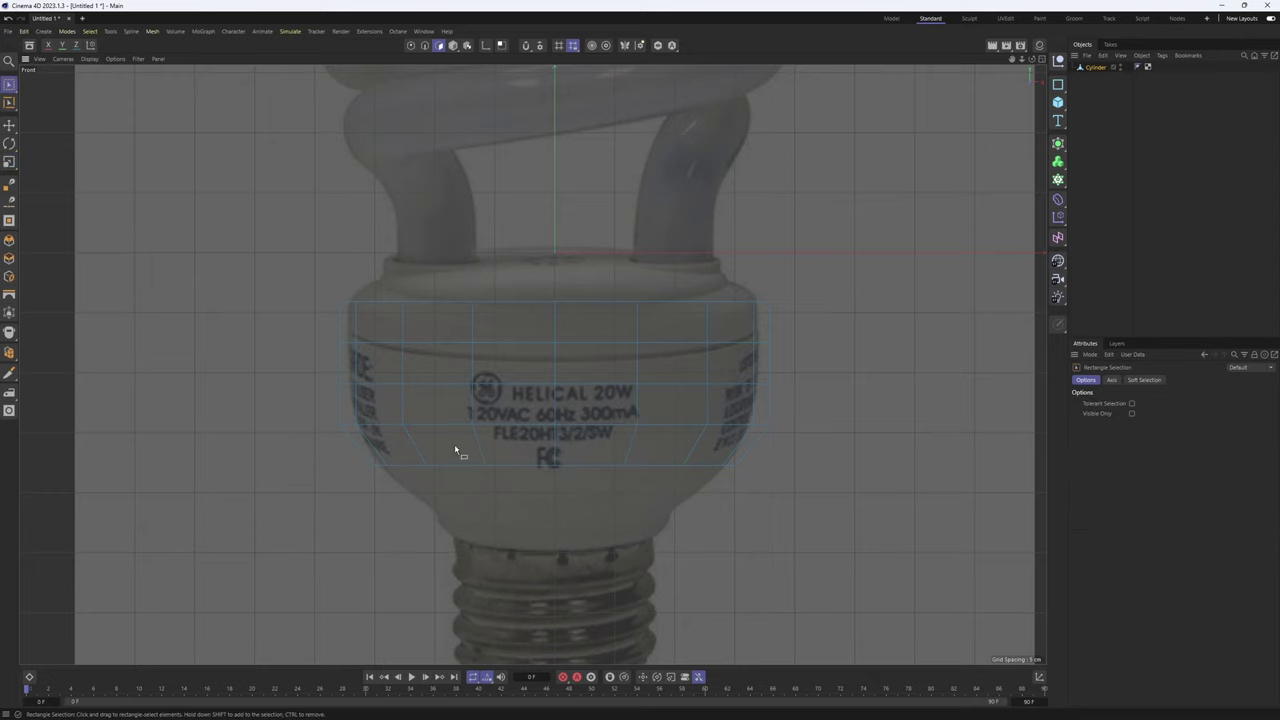
left_click_drag(323, 454, 871, 519)
middle_click_drag(562, 424, 586, 351, "alt")
scroll(586, 351, "up", 2)
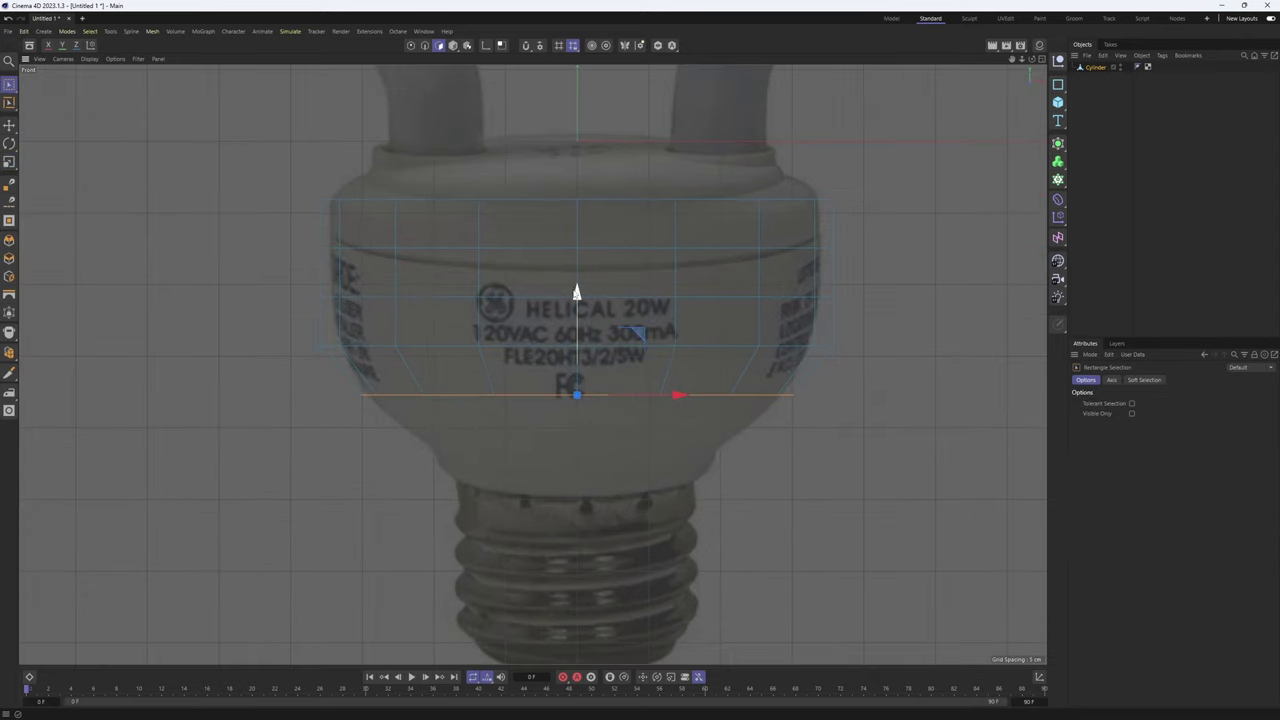
left_click_drag(577, 295, 582, 343)
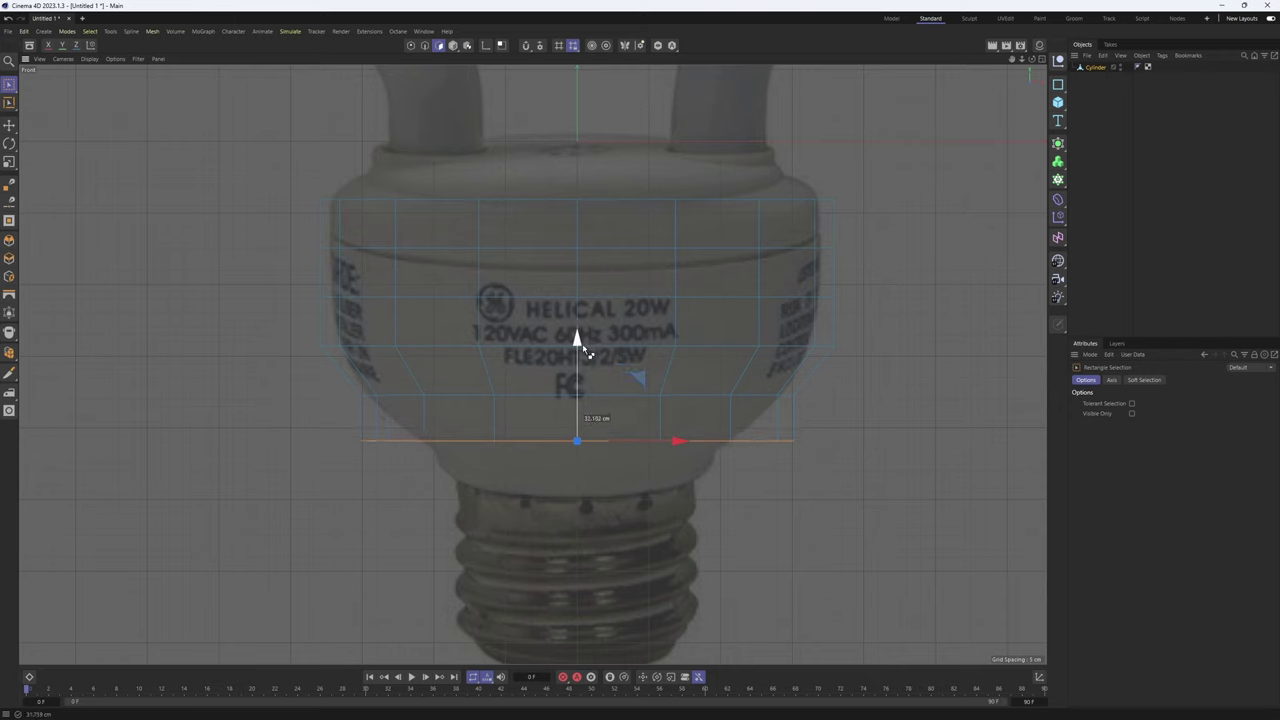
key("t")
left_click_drag(966, 517, 919, 513)
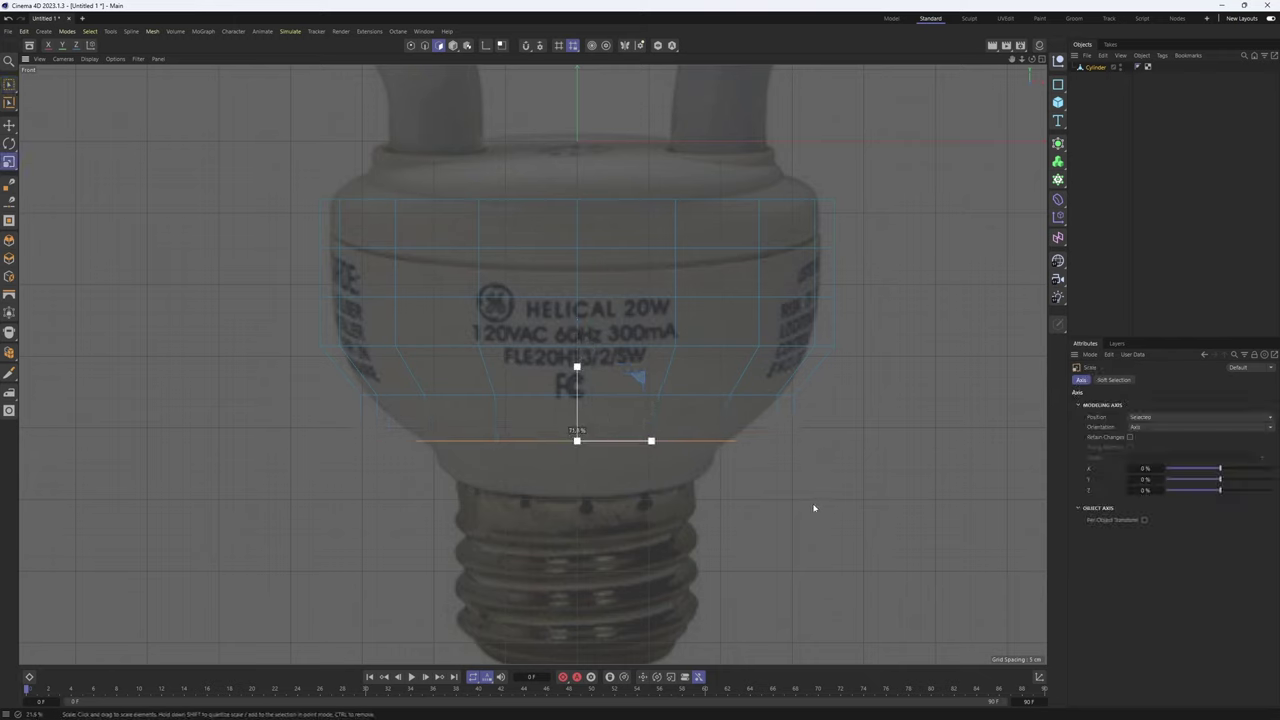
left_click_drag(813, 508, 790, 540)
Extrude the bottom cap polygons down once more to the upper edge of the screw thread
key("e")
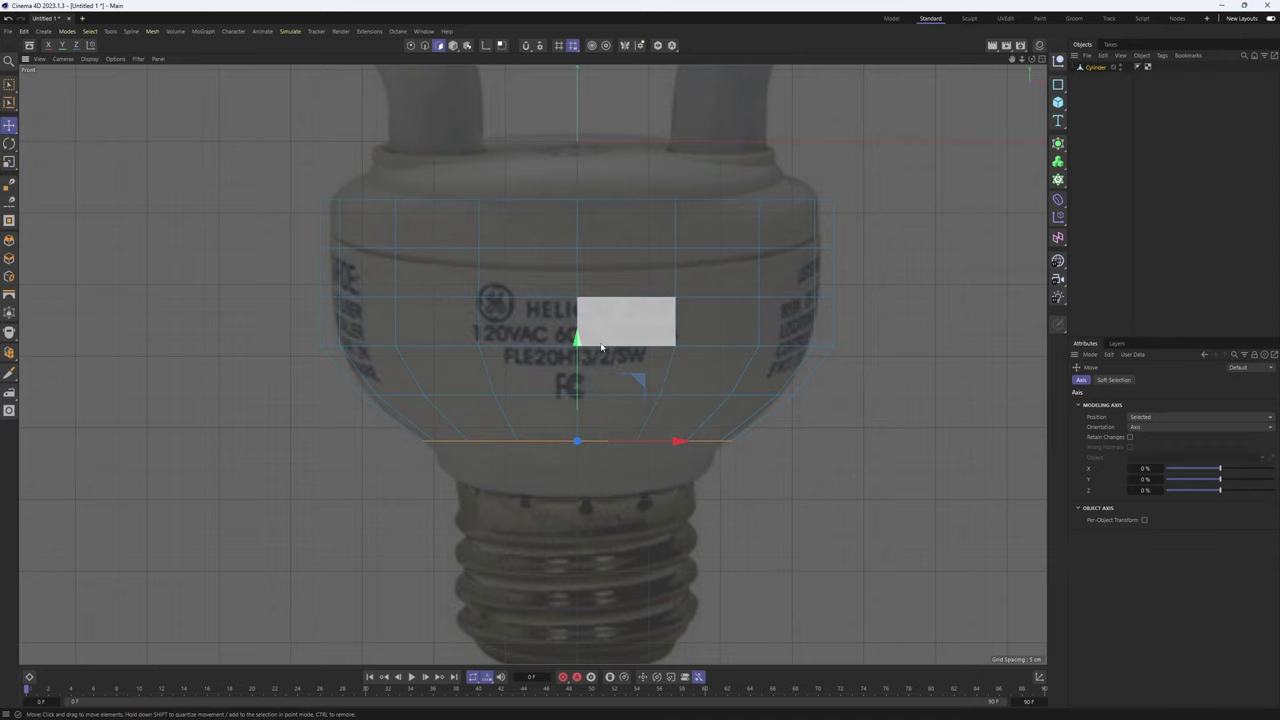
left_click_drag(578, 341, 577, 387)
middle_click(397, 283)
middle_click(397, 283)
left_click_drag(640, 428, 620, 369, "alt")
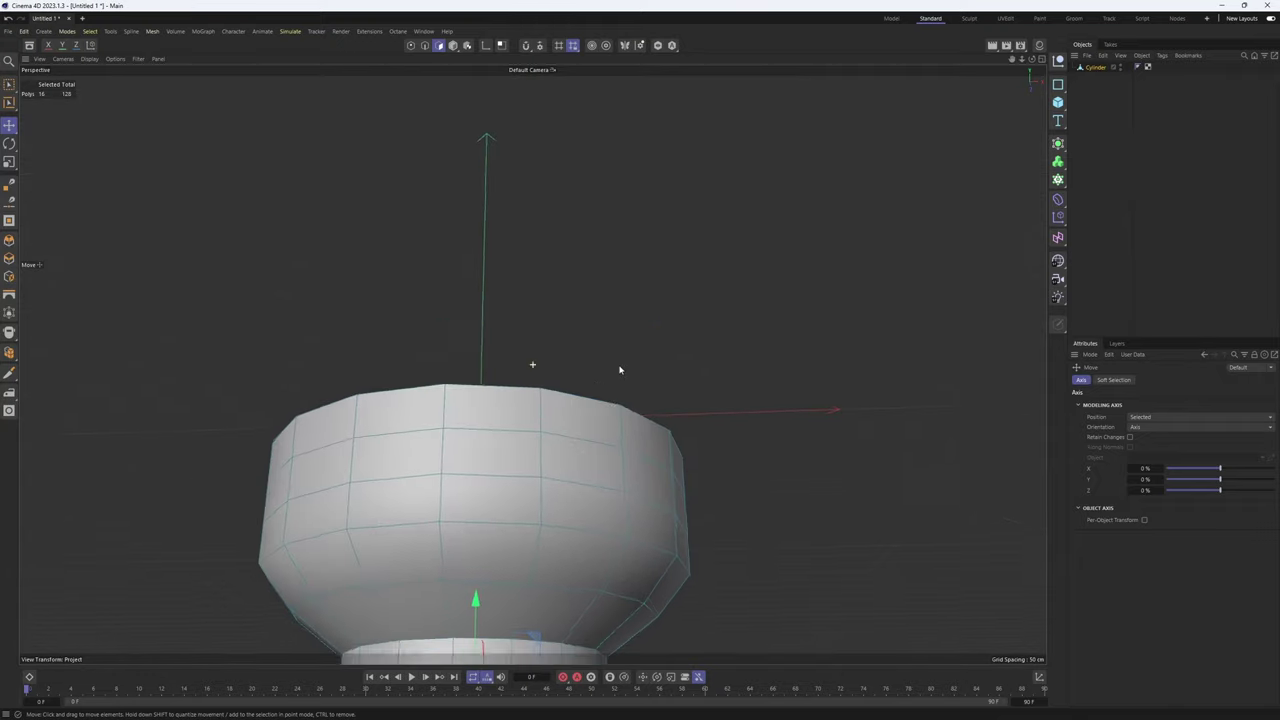
middle_click_drag(620, 369, 630, 297, "alt")
left_click_drag(630, 297, 611, 382, "alt")
middle_click(611, 382)
middle_click(677, 426)
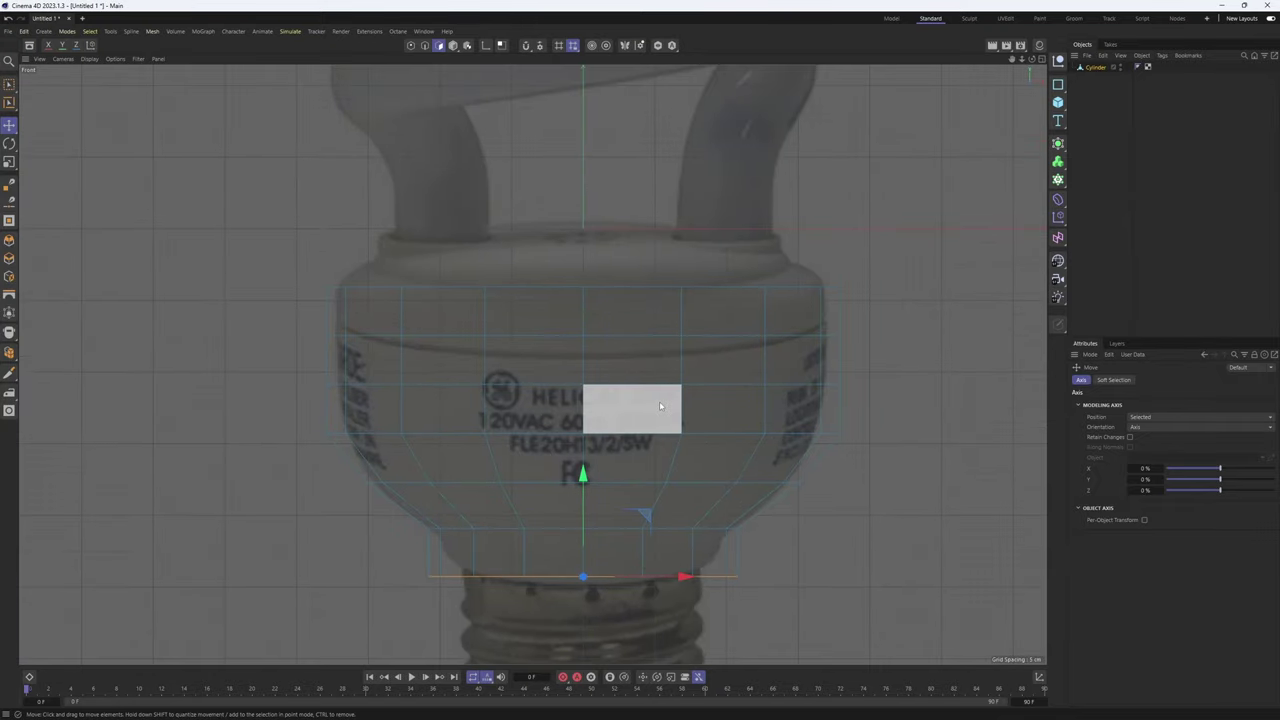
Select the cylinder's top cap polygons and extrude them inward by scaling to the width of the housing's raised rim
key("0")
left_click_drag(252, 200, 880, 308)
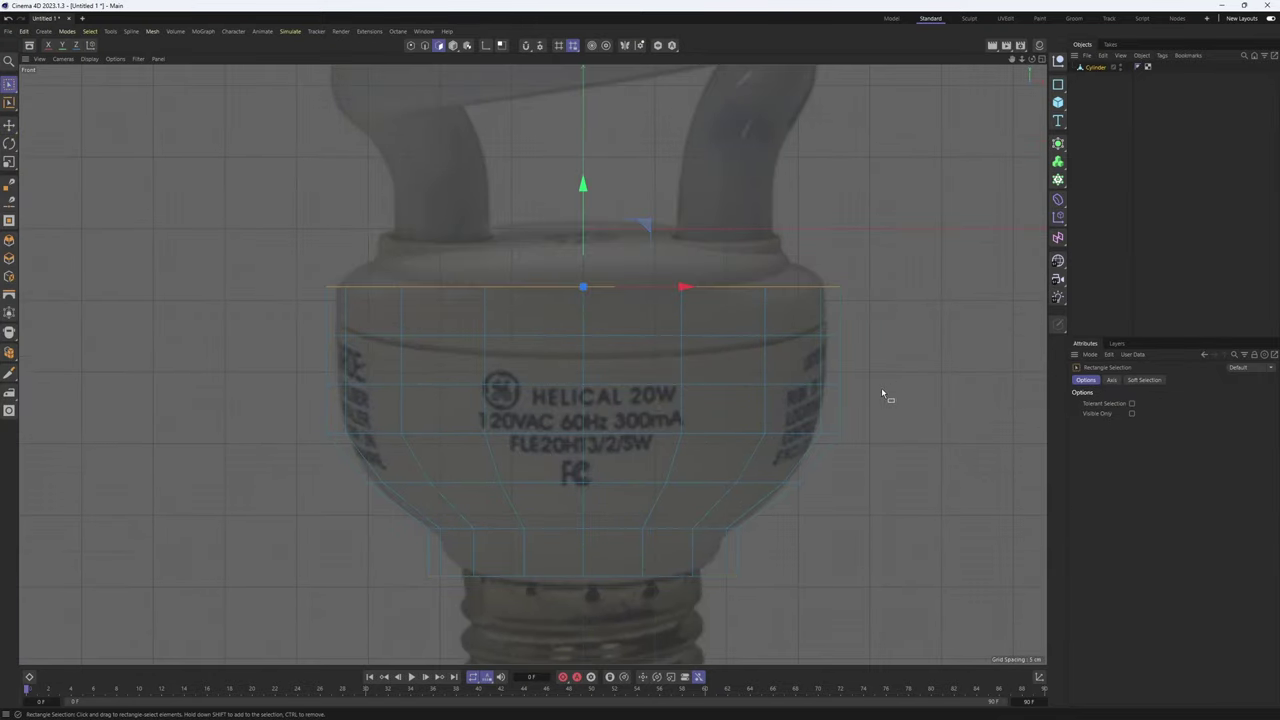
middle_click(819, 377)
middle_click(516, 332)
left_click_drag(532, 364, 609, 385, "alt")
left_click(138, 58)
left_click(157, 128)
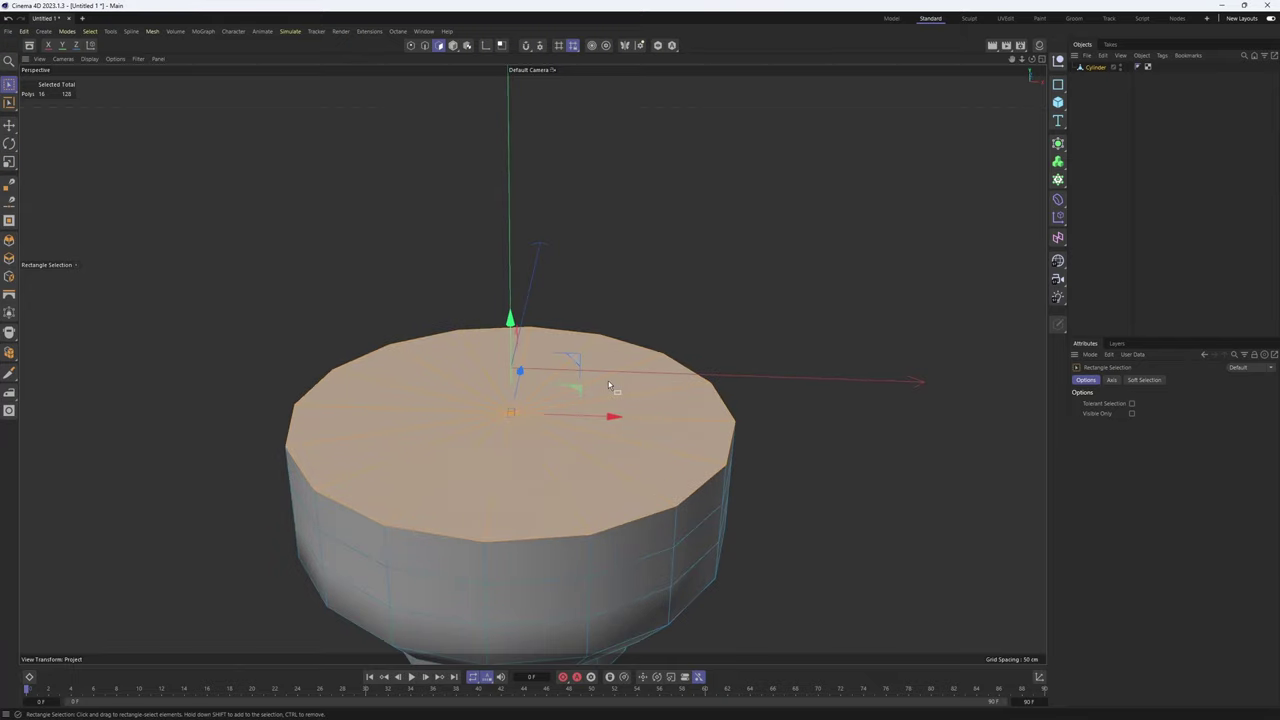
key("t")
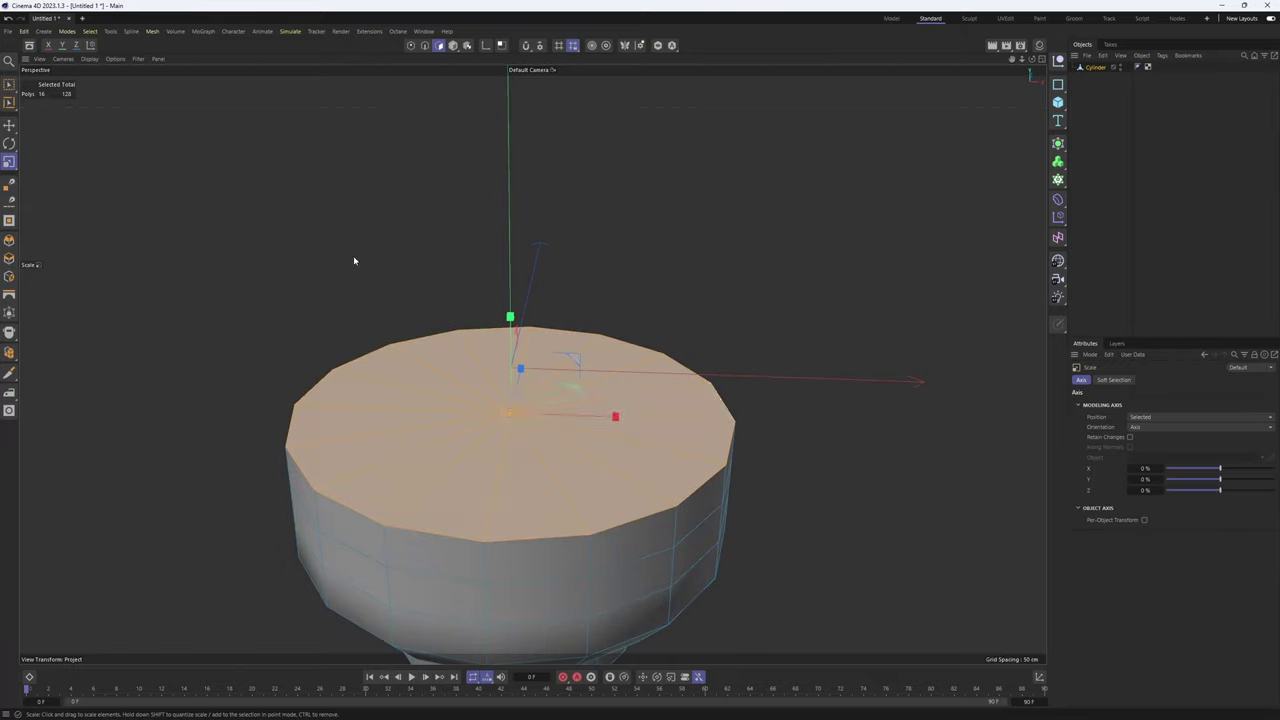
left_click_drag(1000, 528, 893, 520, "ctrl")
Extrude the inner top cap polygons up about 32 cm to the rim below the glass tubes
middle_click(800, 494)
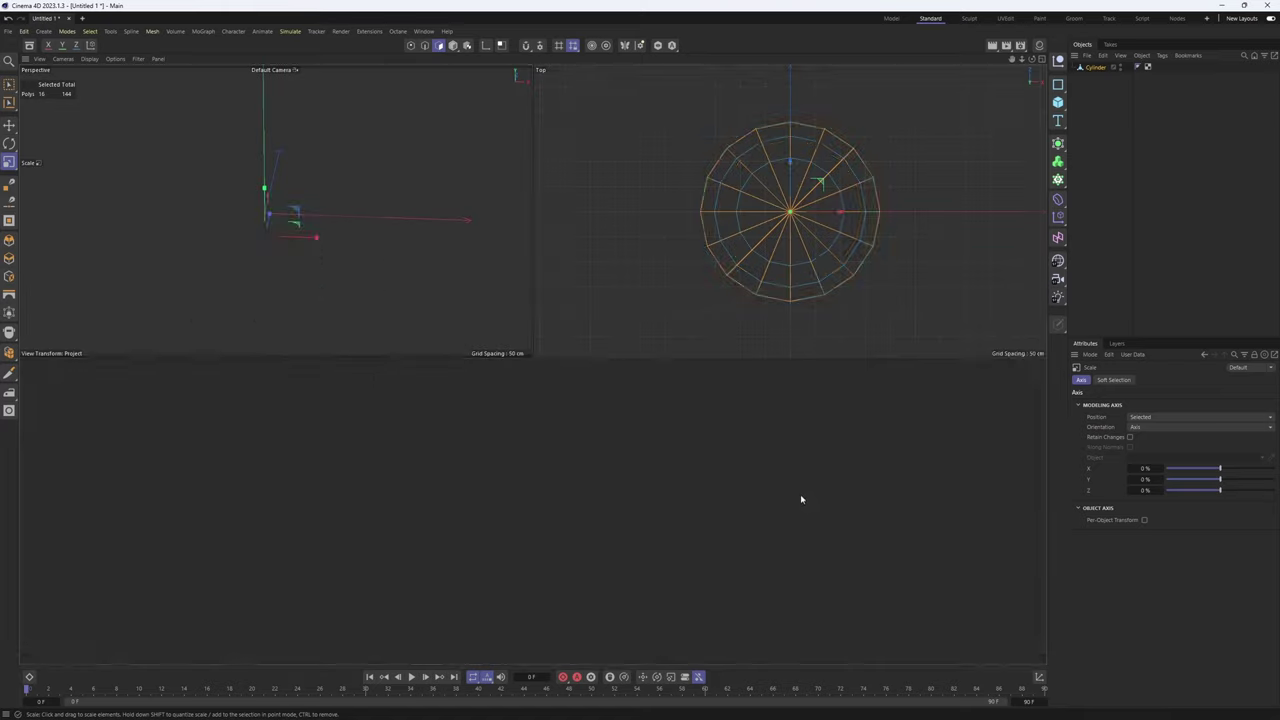
middle_click(796, 503)
key("e")
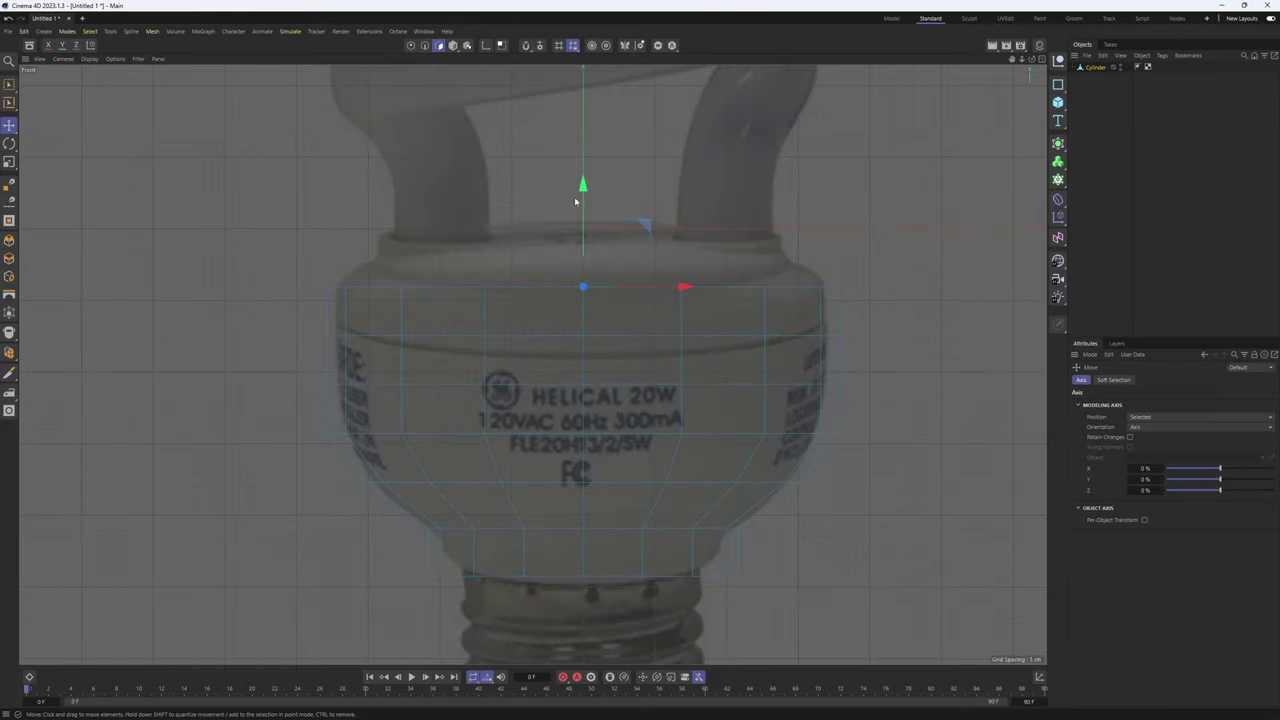
left_click_drag(586, 208, 592, 165)
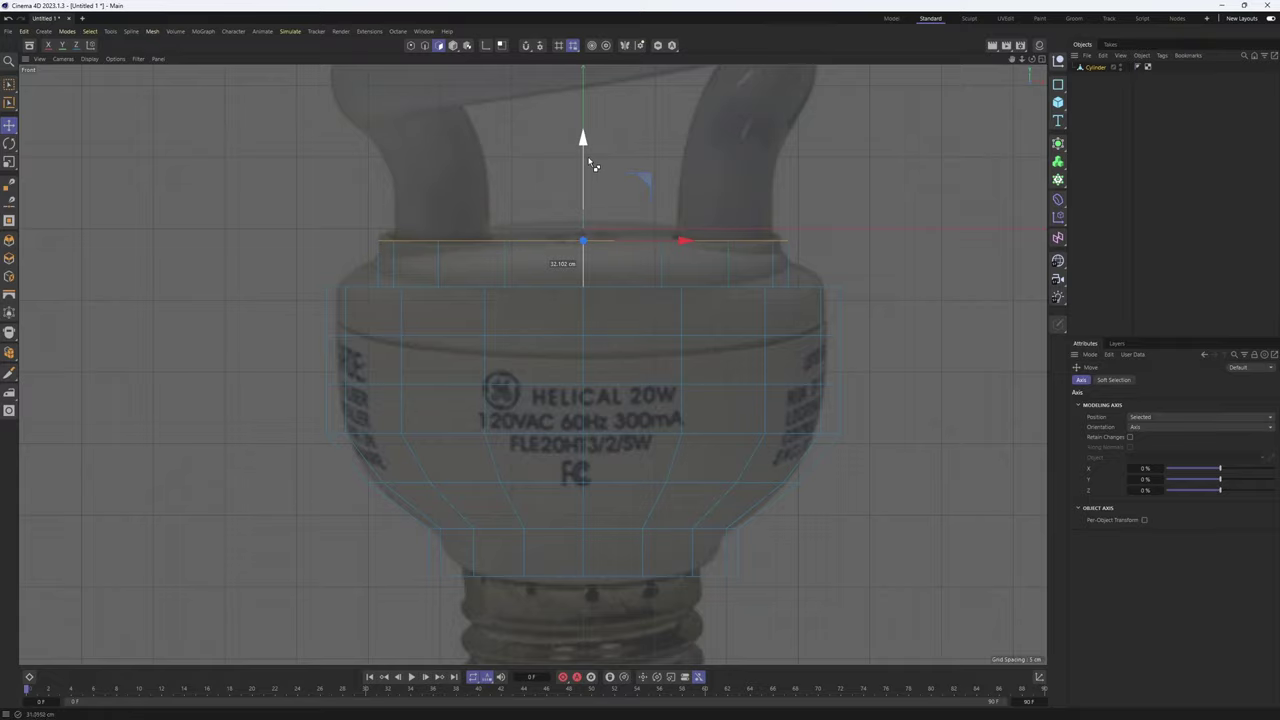
middle_click(563, 183)
middle_click(360, 217)
left_click_drag(445, 345, 494, 460, "alt")
middle_click_drag(494, 460, 542, 375, "alt")
left_click_drag(542, 375, 625, 400, "alt")
middle_click(625, 403)
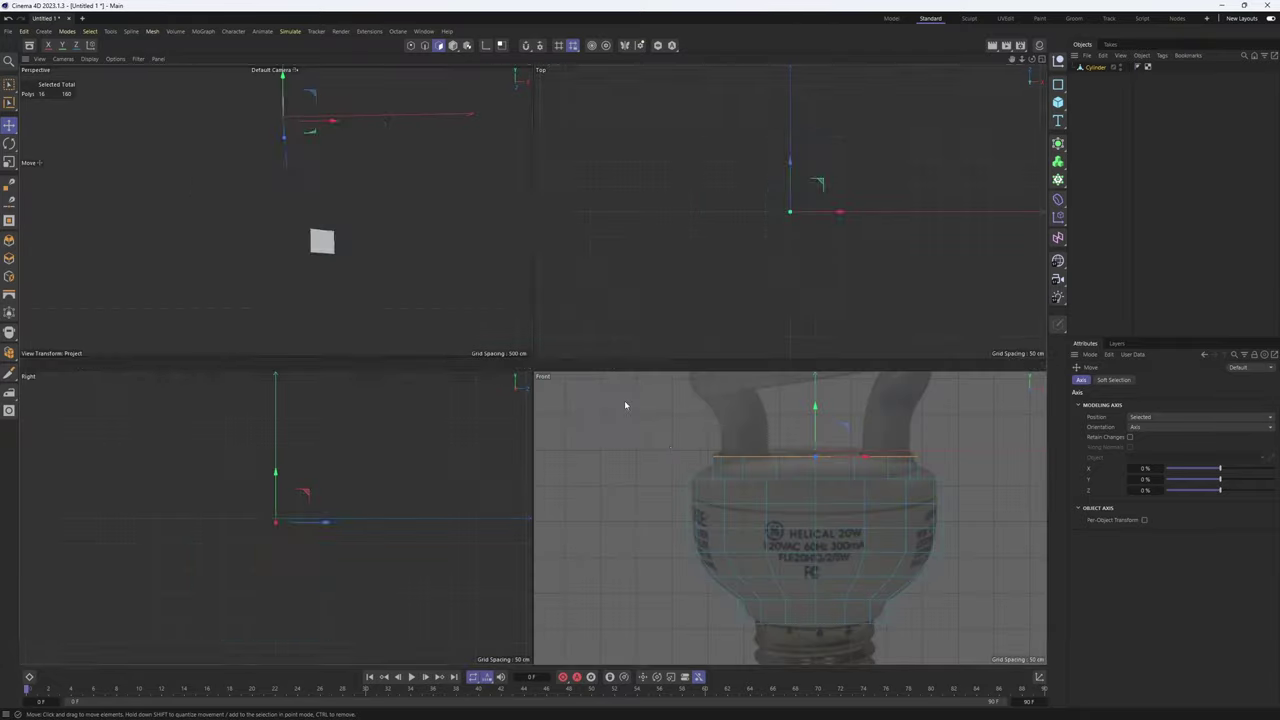
Select the bottom cap polygons of the housing and split them off into a separate object
middle_click_drag(808, 582, 783, 457, "alt")
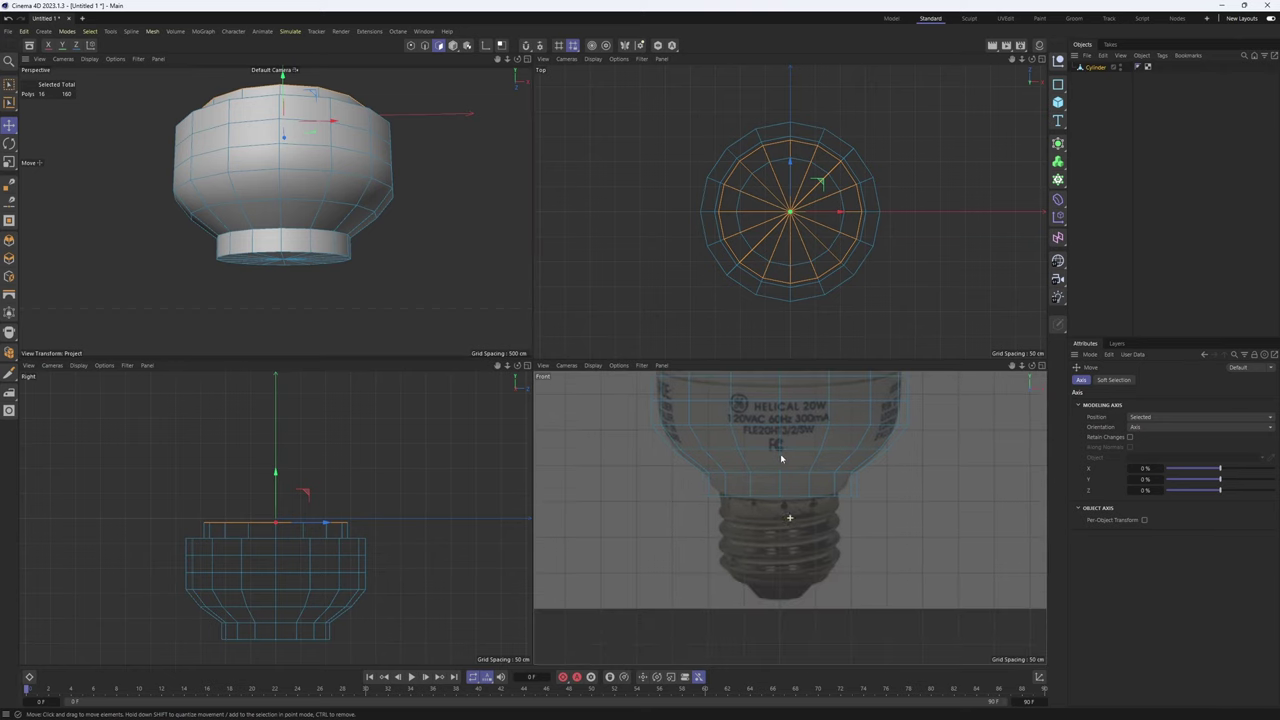
scroll(780, 470, "up", 1)
middle_click(808, 520)
scroll(709, 466, "down", 1)
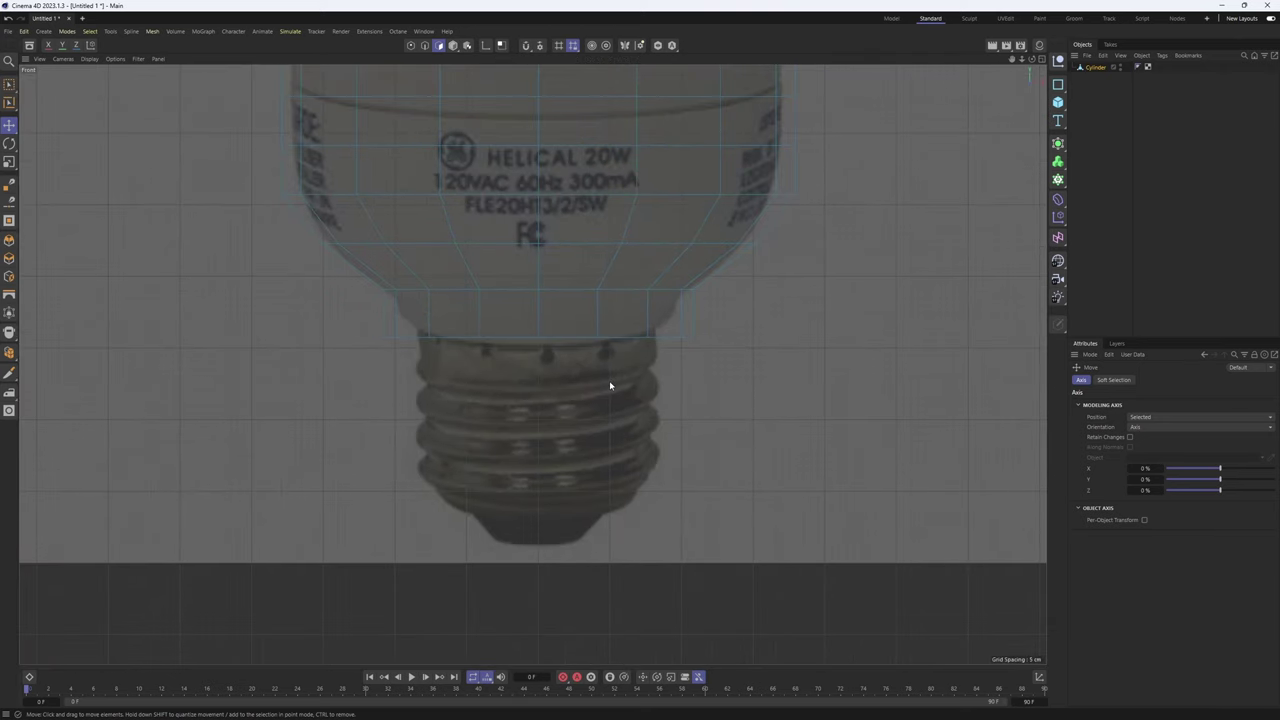
middle_click_drag(618, 348, 630, 358, "alt")
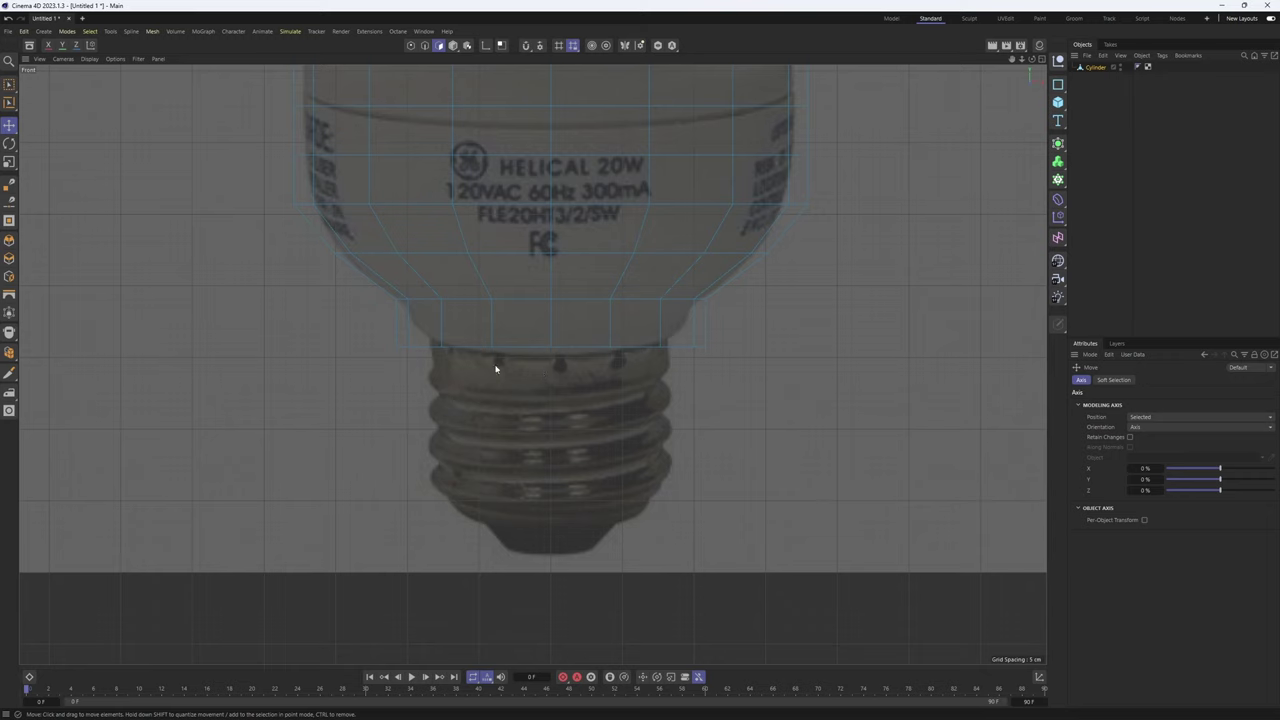
middle_click(490, 361)
middle_click(294, 220)
middle_click_drag(523, 437, 532, 348, "alt")
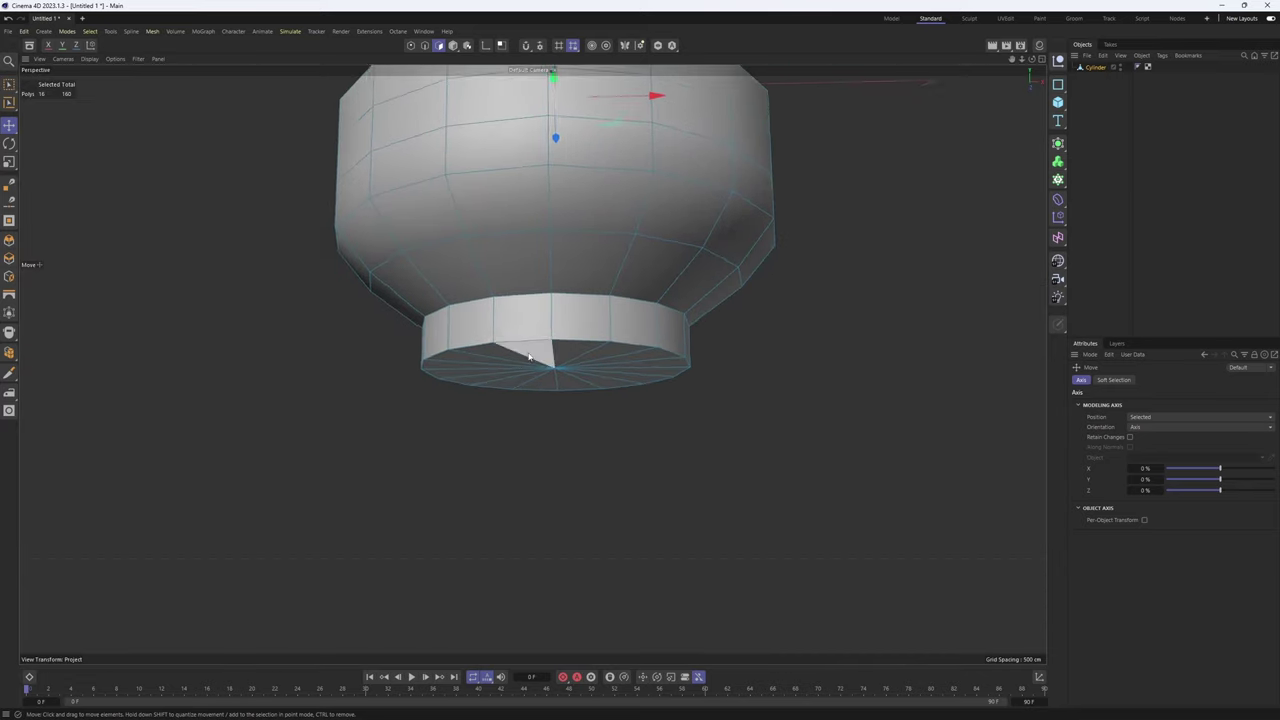
left_click_drag(532, 348, 556, 280, "alt")
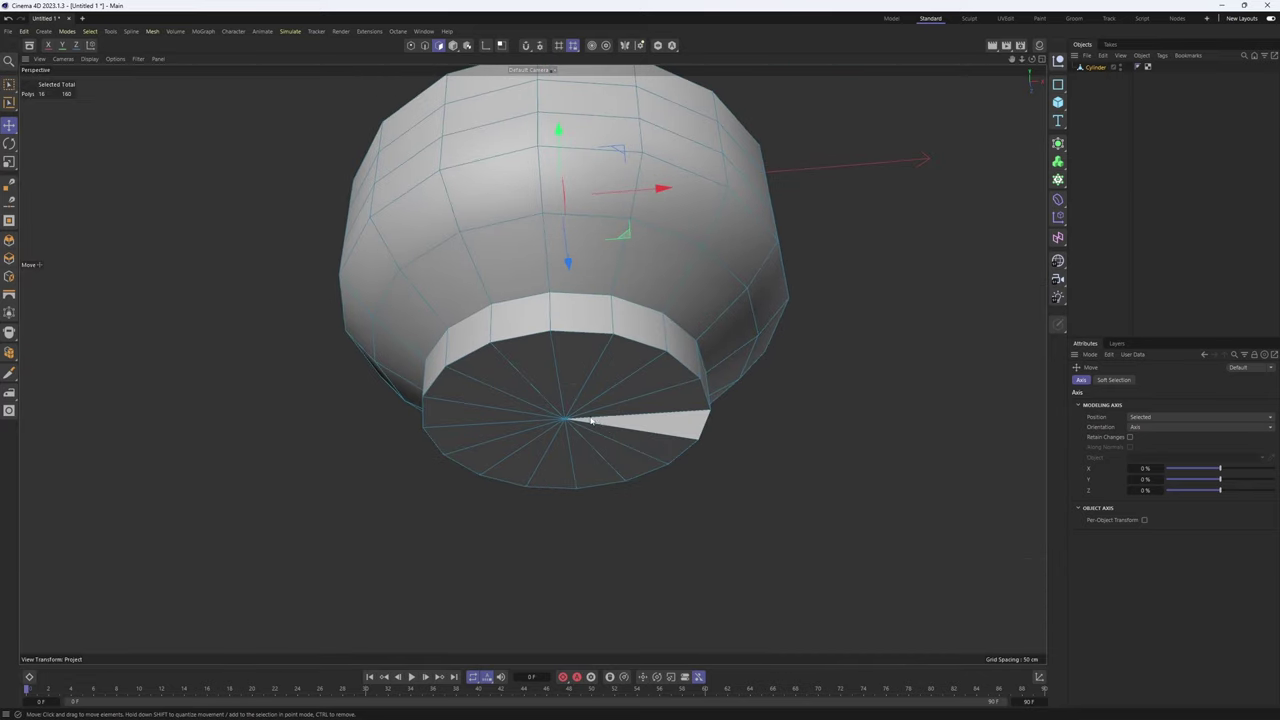
mouse_move(591, 421)
left_mouse_down()
mouse_move(543, 372)
mouse_move(470, 430)
mouse_move(700, 480)
left_mouse_up()
right_click(705, 484)
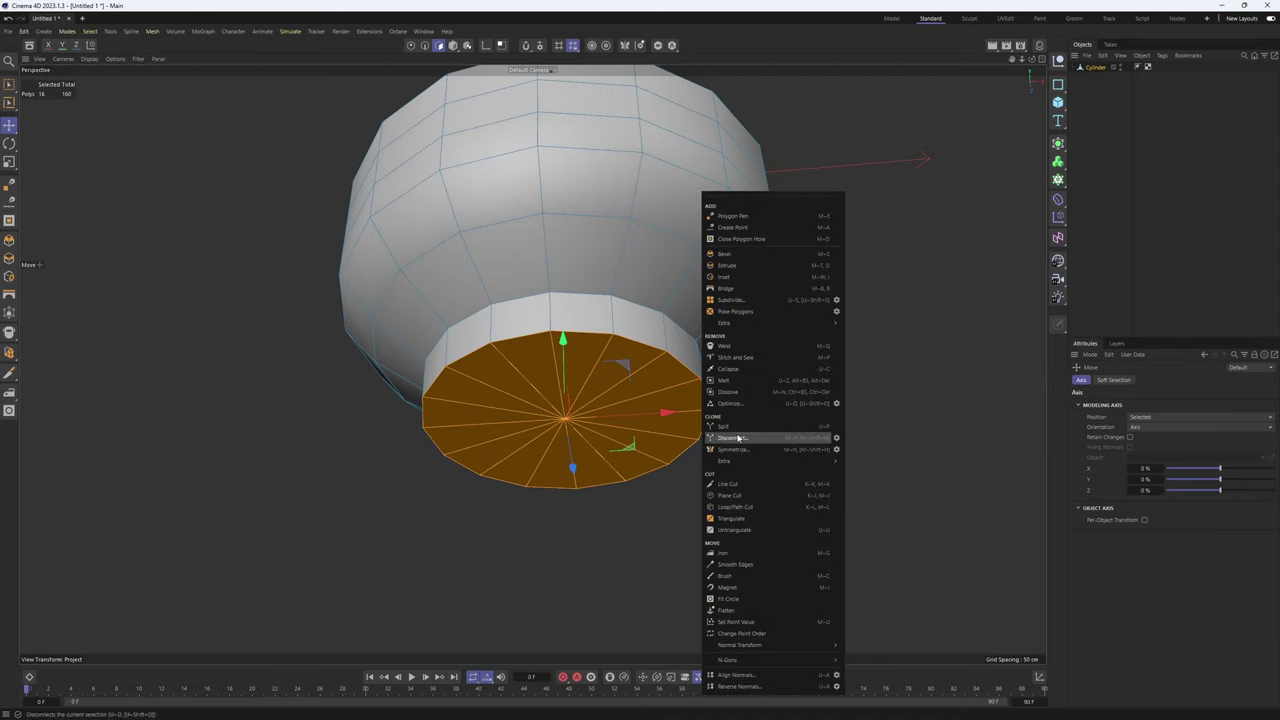
left_click(737, 438)
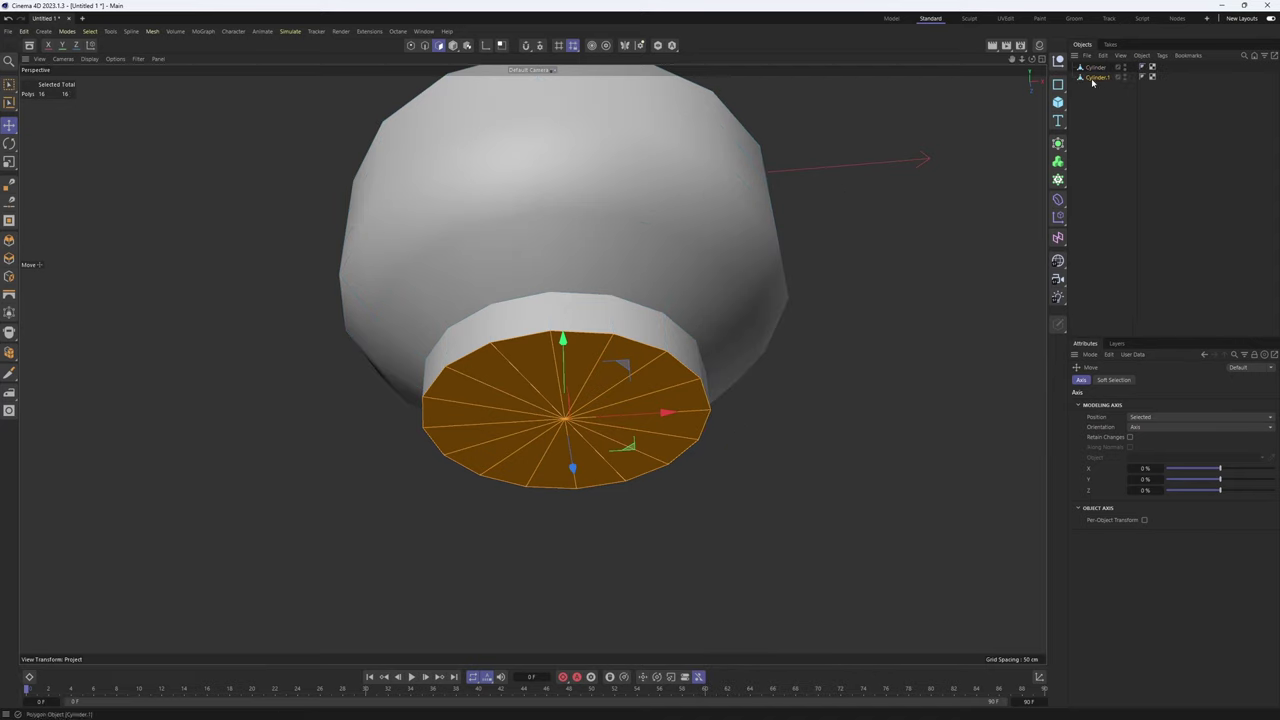
Extrude the split cap polygons down about 121 cm to near the lower end of the screw thread
middle_click(822, 295)
middle_click(657, 463)
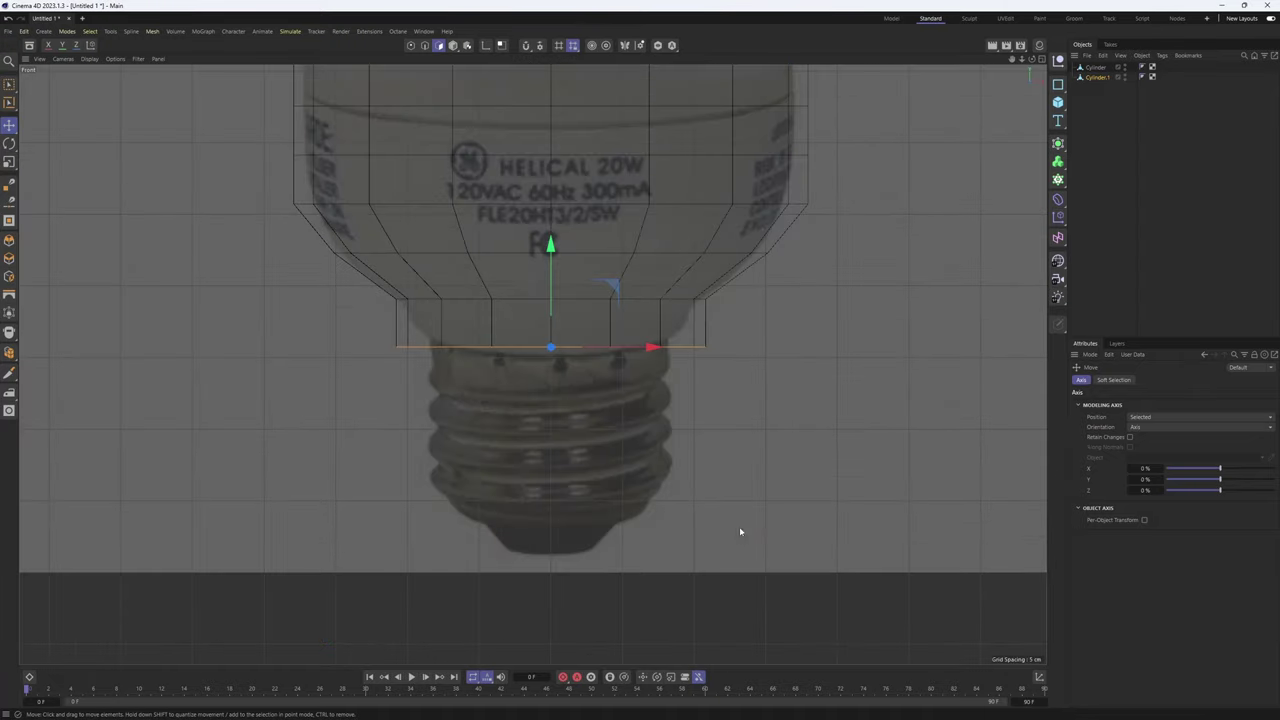
right_click(700, 392)
left_click(740, 266)
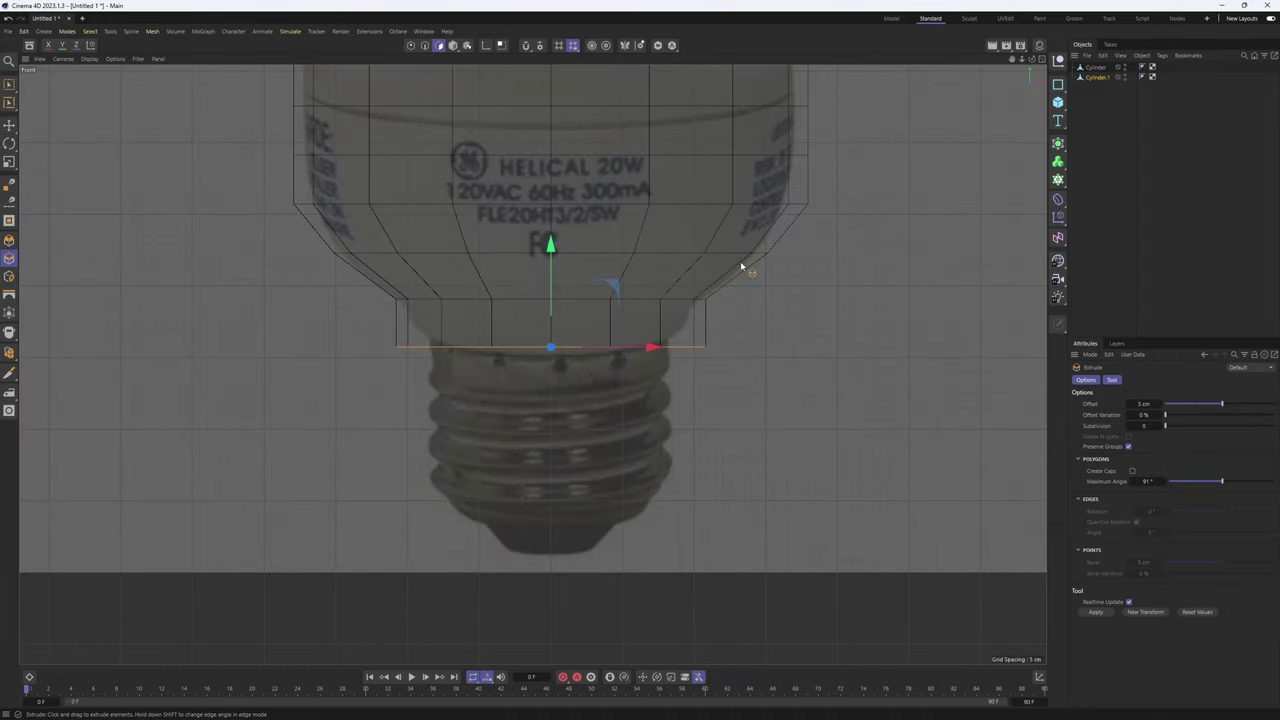
middle_click(575, 395)
middle_click(358, 229)
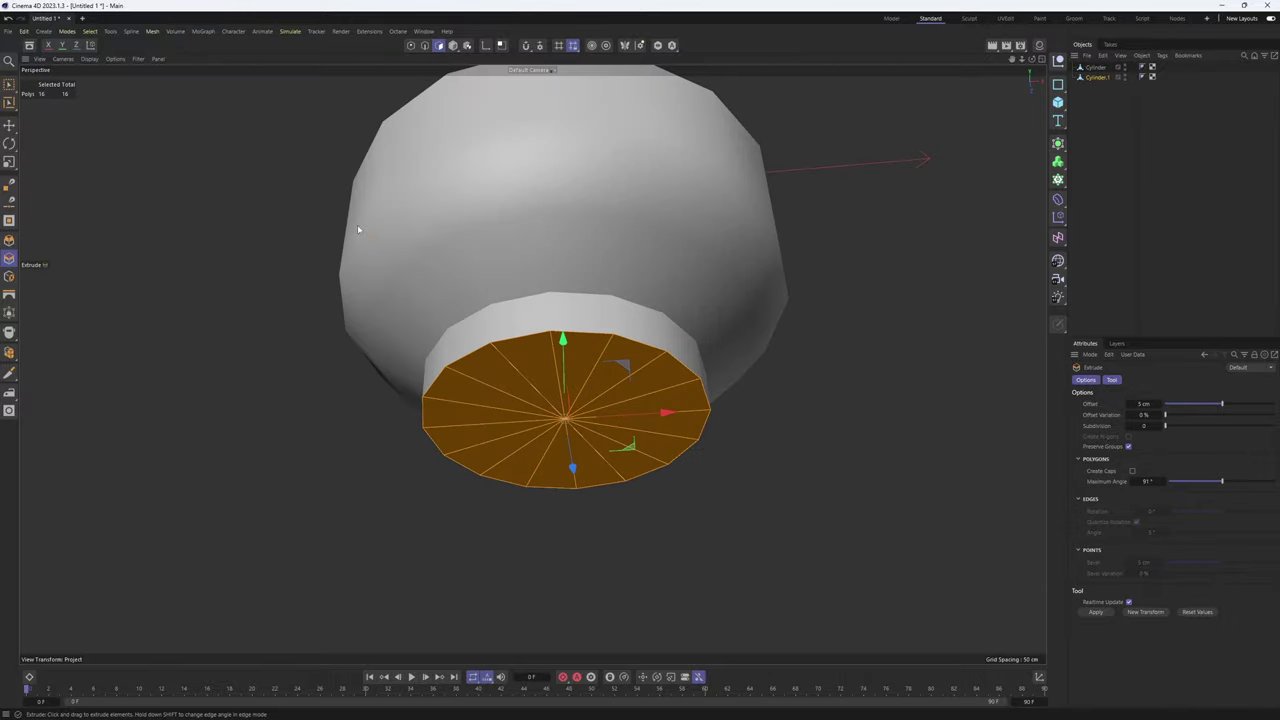
left_click_drag(520, 345, 845, 494, "alt")
middle_click(666, 483)
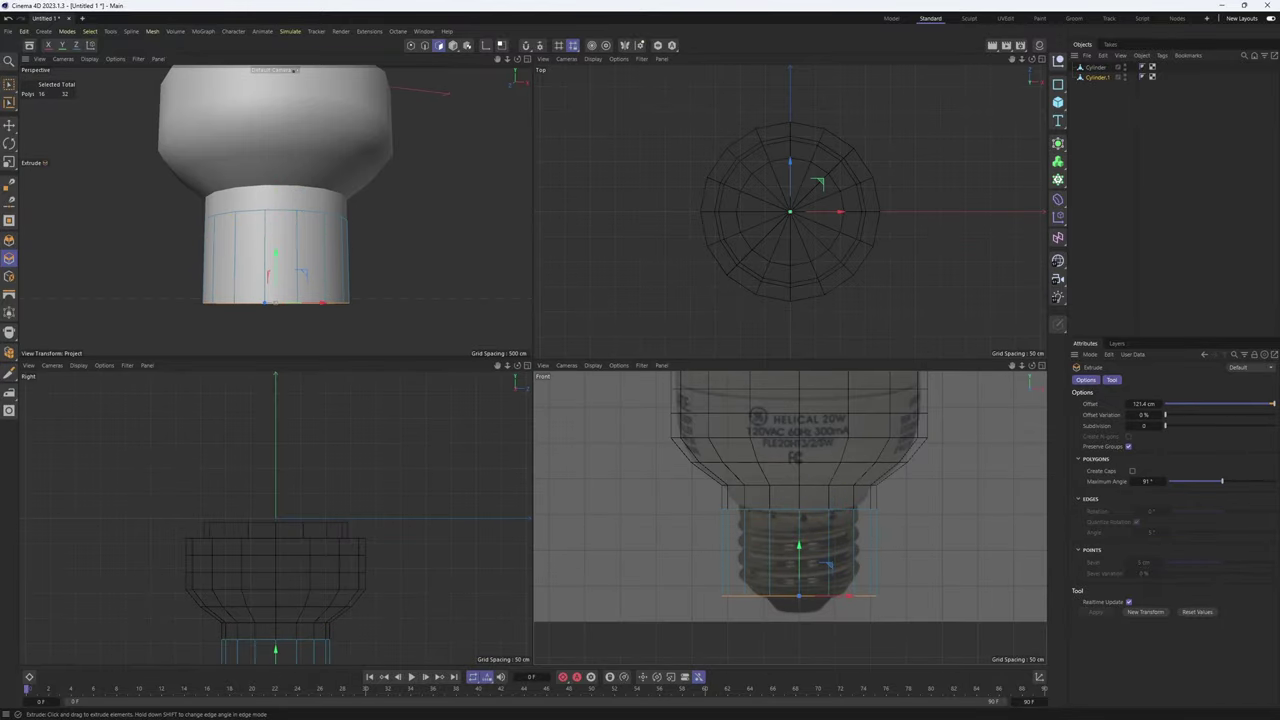
Isolate the extruded thread cylinder in the viewport and enable Create Caps on its extrusion
middle_click(226, 206)
left_click_drag(518, 268, 659, 319, "alt")
middle_click_drag(659, 319, 673, 349, "alt")
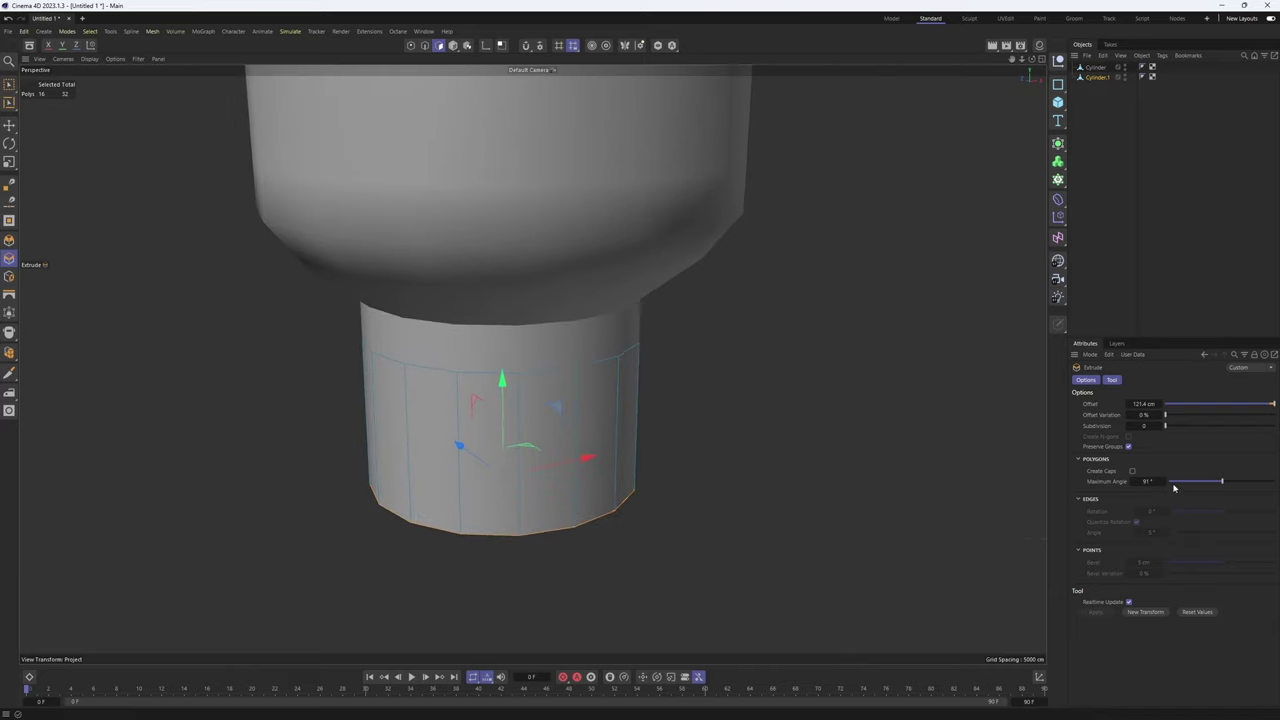
left_click(1133, 471)
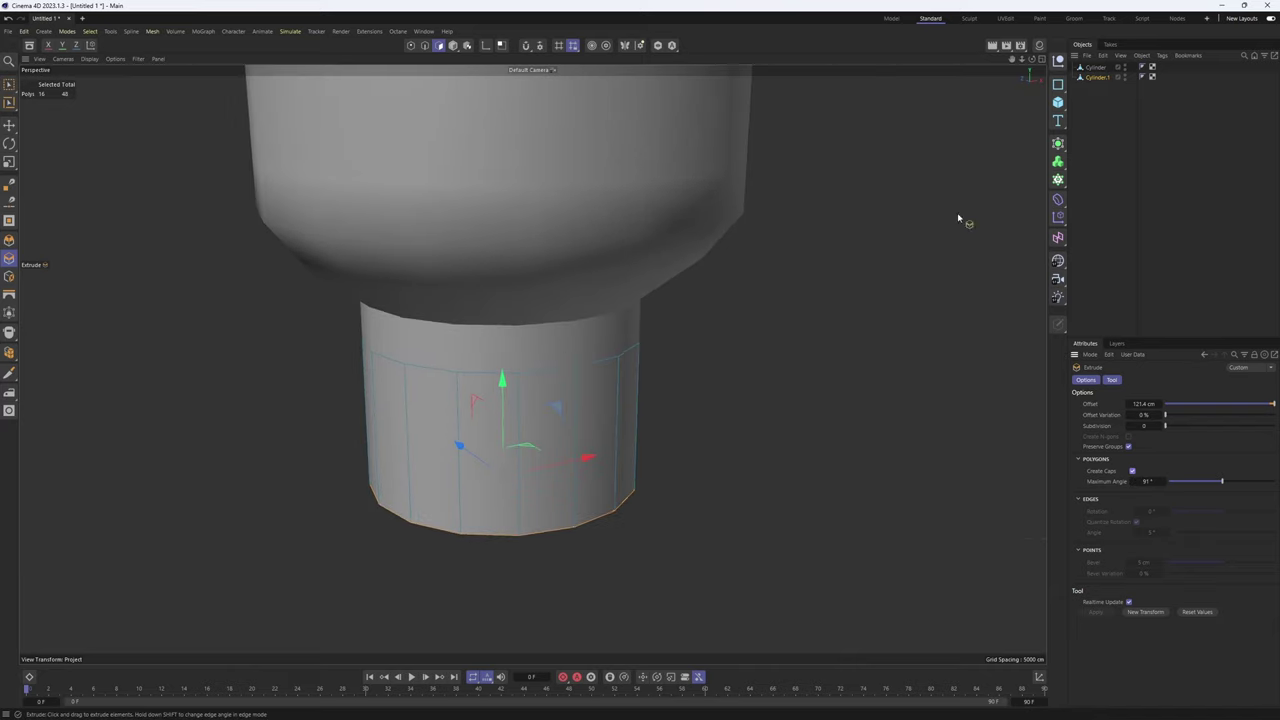
left_click(657, 45)
left_click(1133, 471)
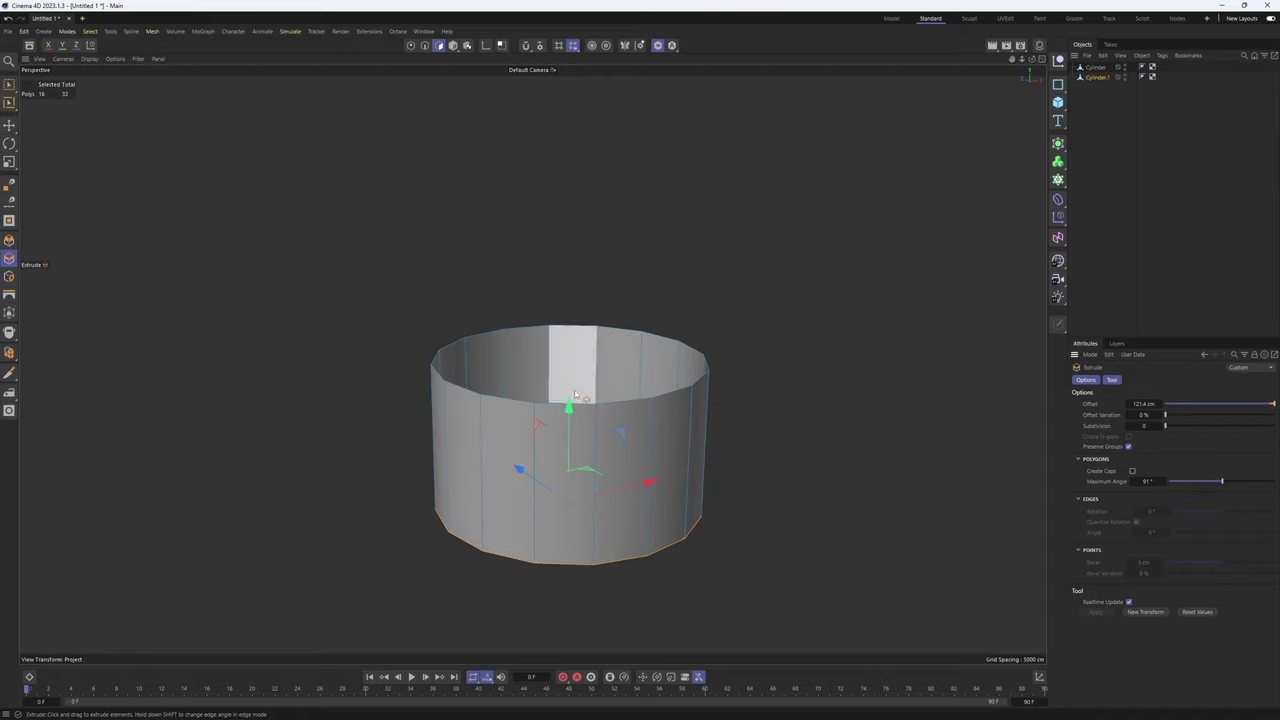
left_click(1133, 471)
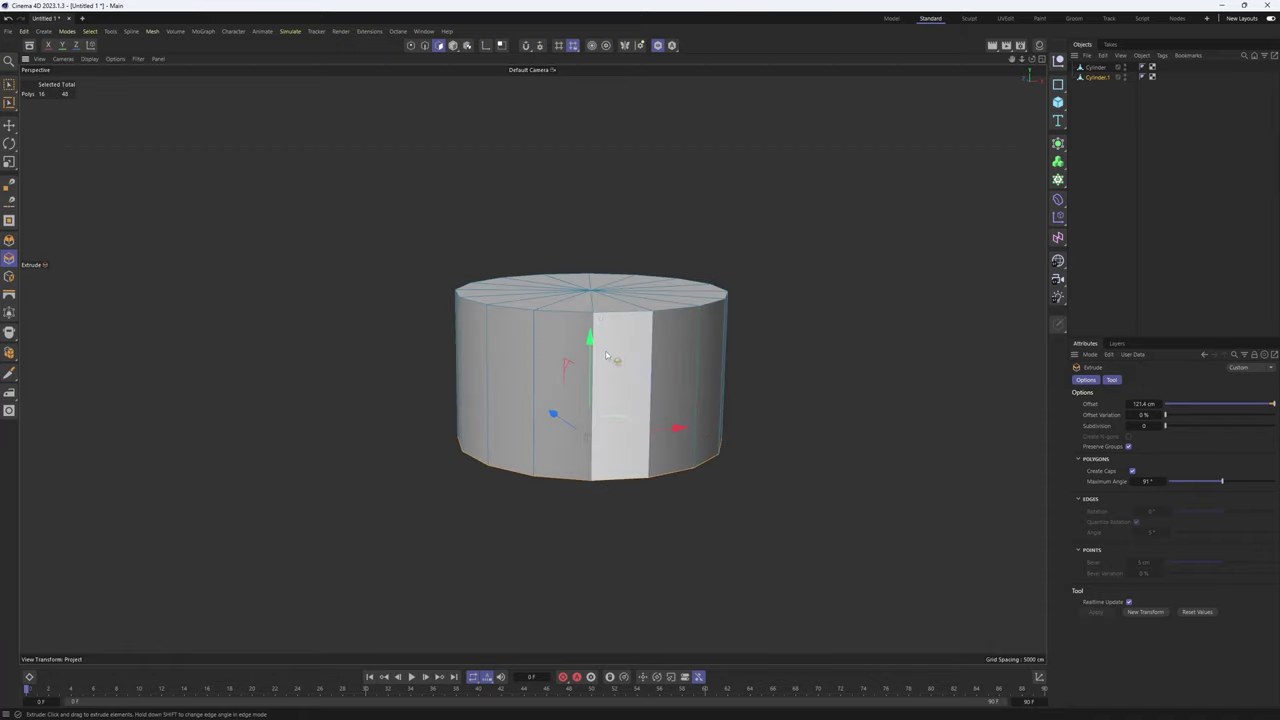
Switch to Model mode and centre the thread cylinder's axis on its geometry
key("Return")
left_click_drag(611, 235, 560, 276, "alt")
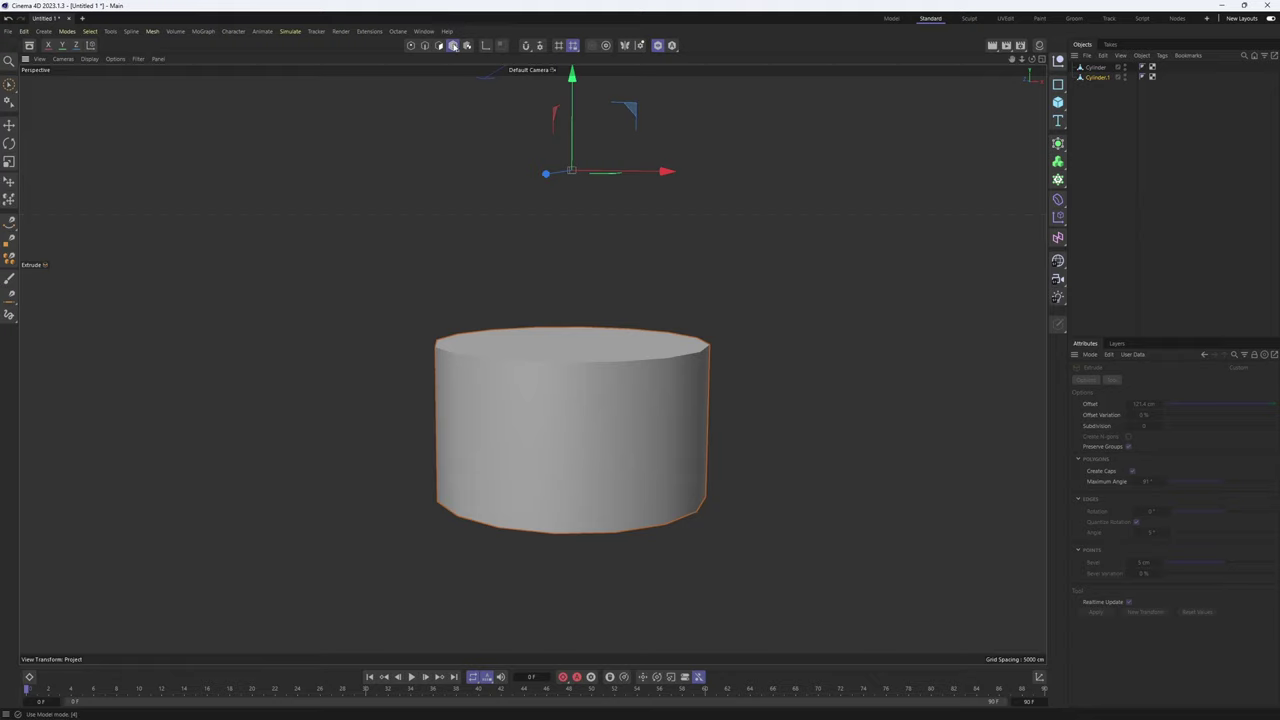
left_click_drag(576, 293, 564, 373, "alt")
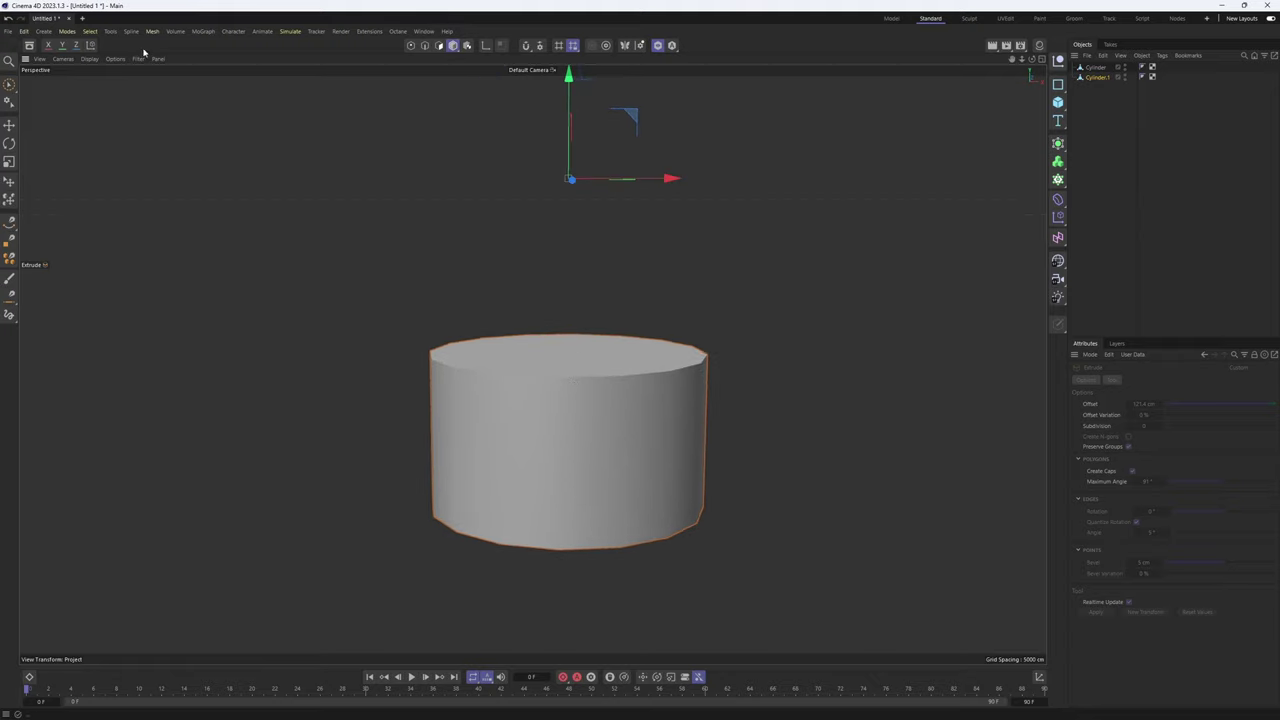
left_click(111, 31)
mouse_move(125, 200)
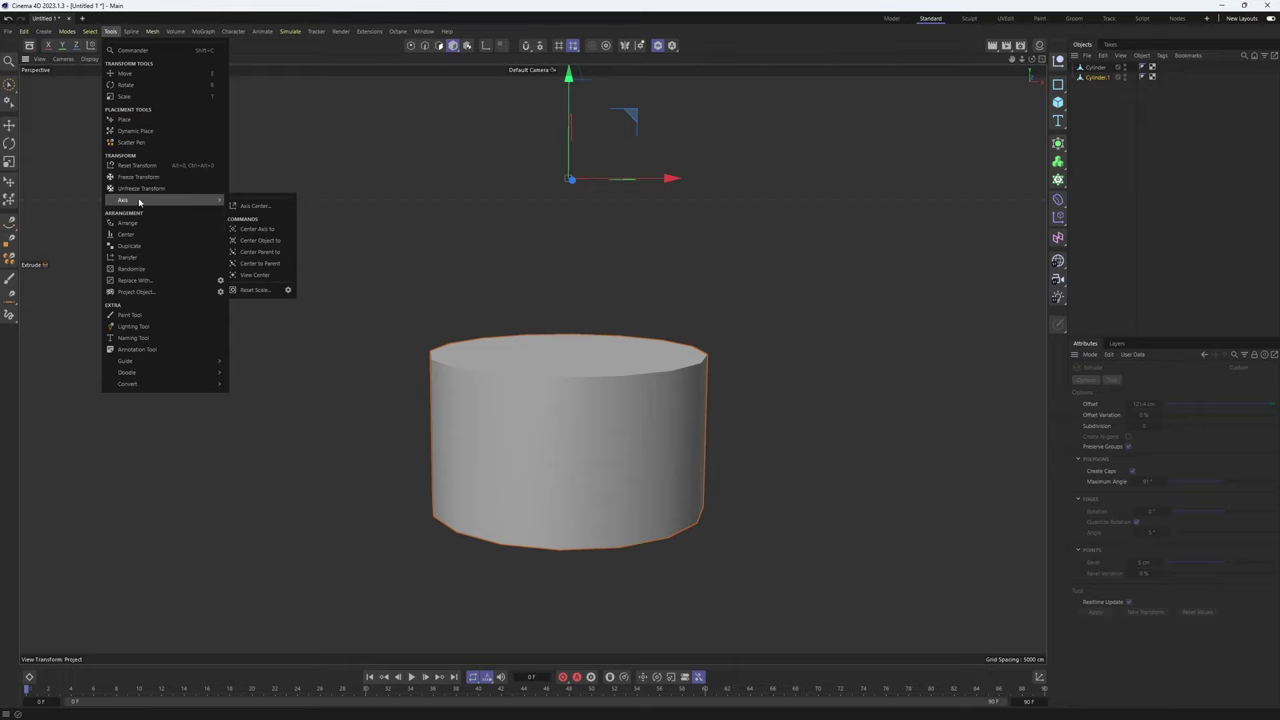
left_click(253, 230)
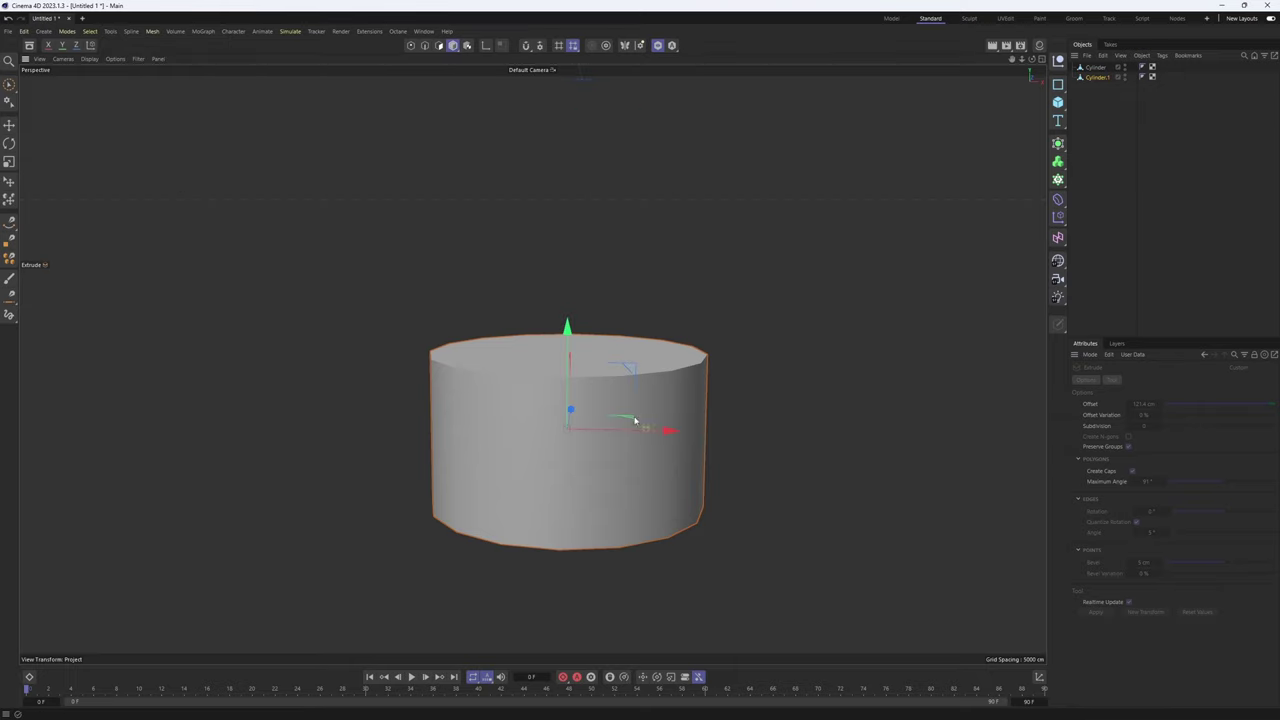
Scale the thread cylinder down uniformly to match the width of the screw thread in the reference image
middle_click(634, 483)
middle_click(722, 500)
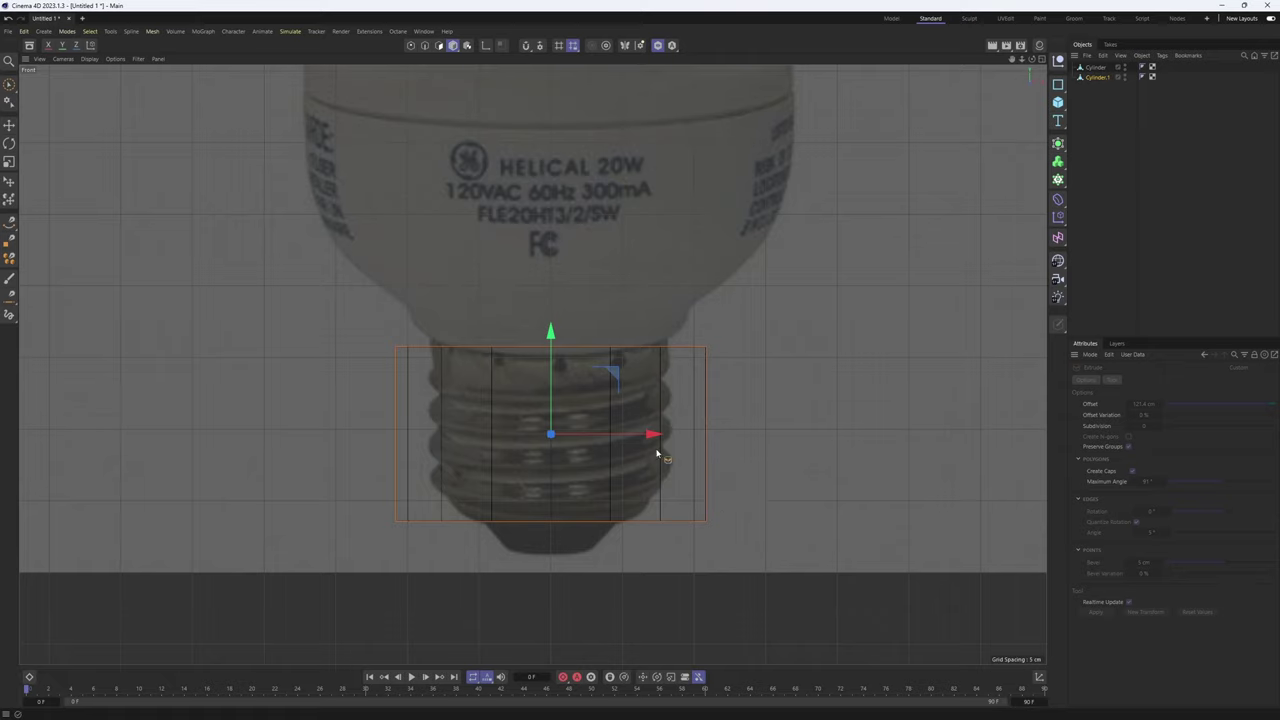
key("t")
left_click_drag(870, 530, 717, 516)
Select the thread cylinder's upper row of points and raise it to the lower edge of the housing
key("Return")
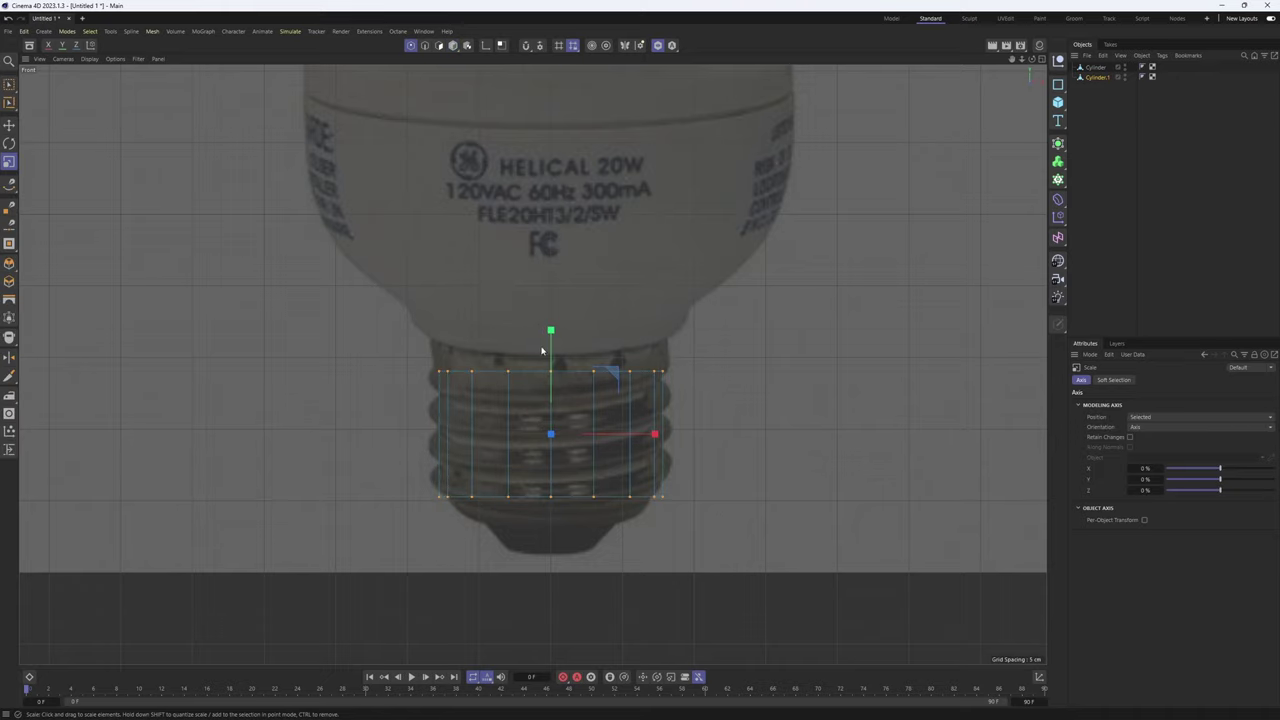
key("0")
left_click_drag(415, 350, 690, 396)
scroll(566, 361, "up", 3)
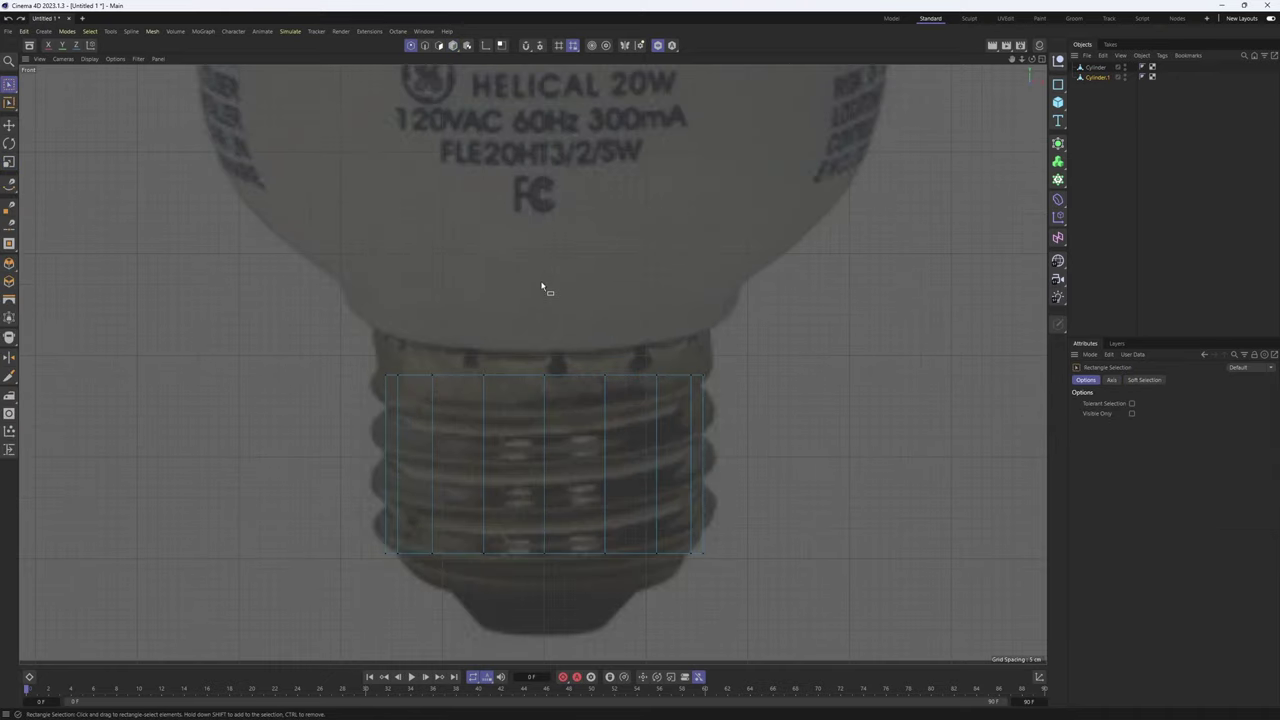
left_click_drag(542, 284, 543, 235)
Return to Model mode and examine the resized thread cylinder in perspective and against the front reference image
key("Return")
key("Return")
middle_click(639, 412)
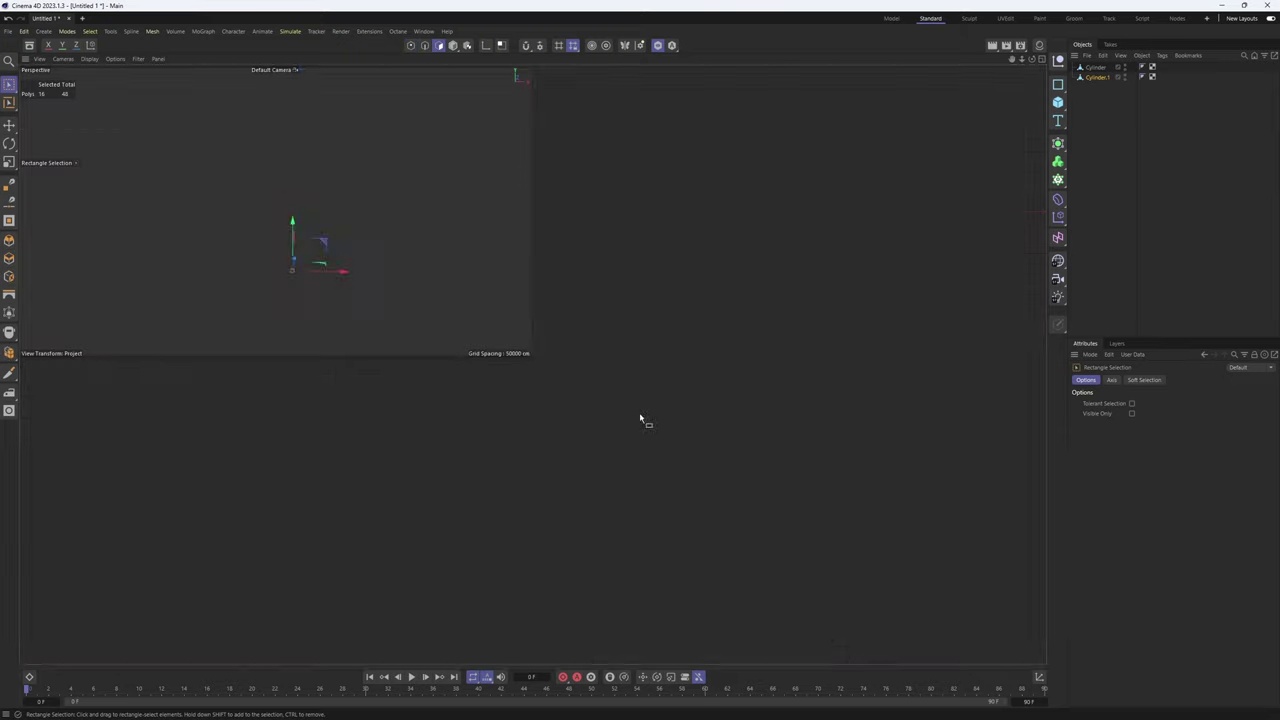
middle_click(528, 322)
key("Return")
mouse_move(608, 393)
left_mouse_down("alt")
mouse_move(586, 361)
mouse_move(629, 406)
left_mouse_up("alt")
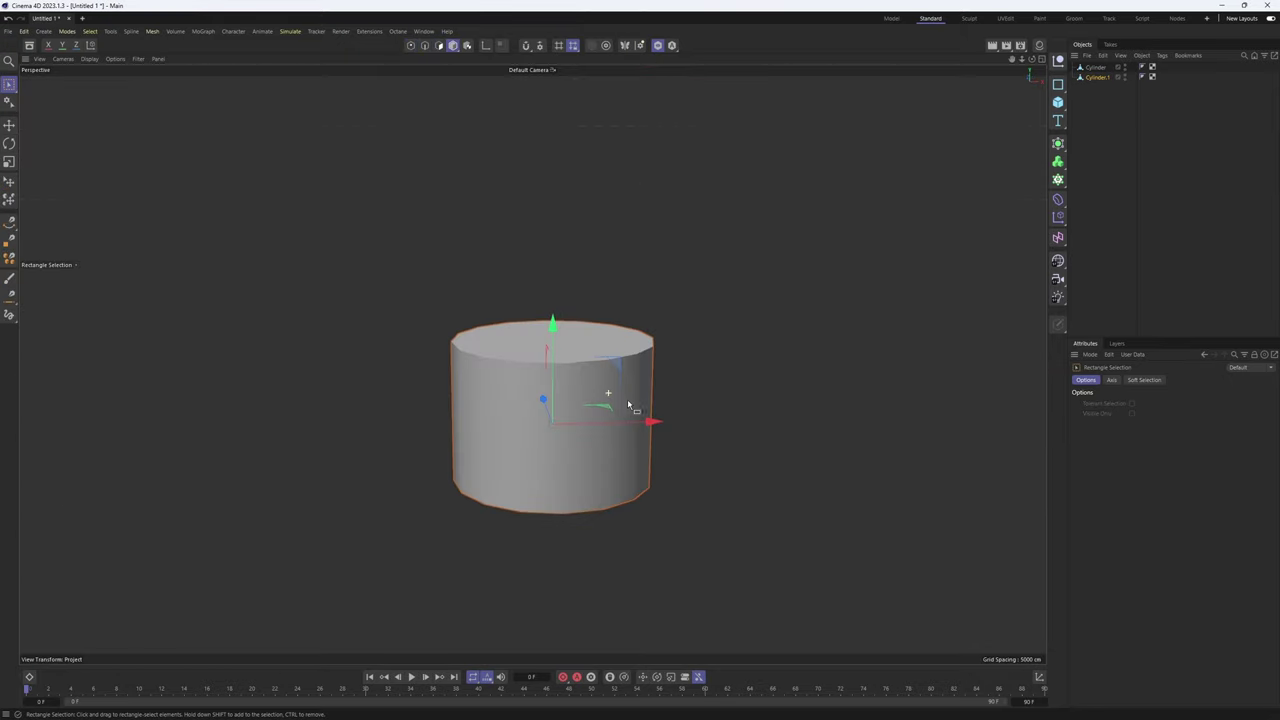
middle_click_drag(629, 406, 637, 420, "alt")
middle_click(735, 420)
middle_click(789, 488)
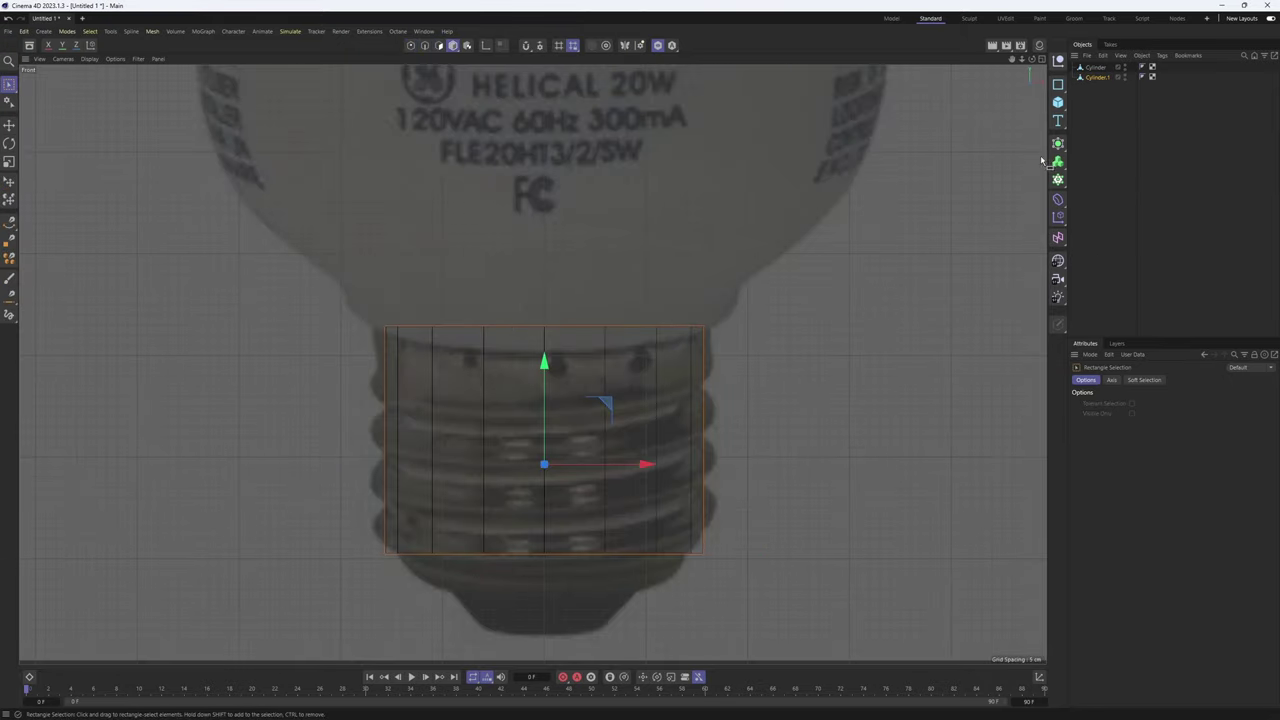
left_click(1061, 86)
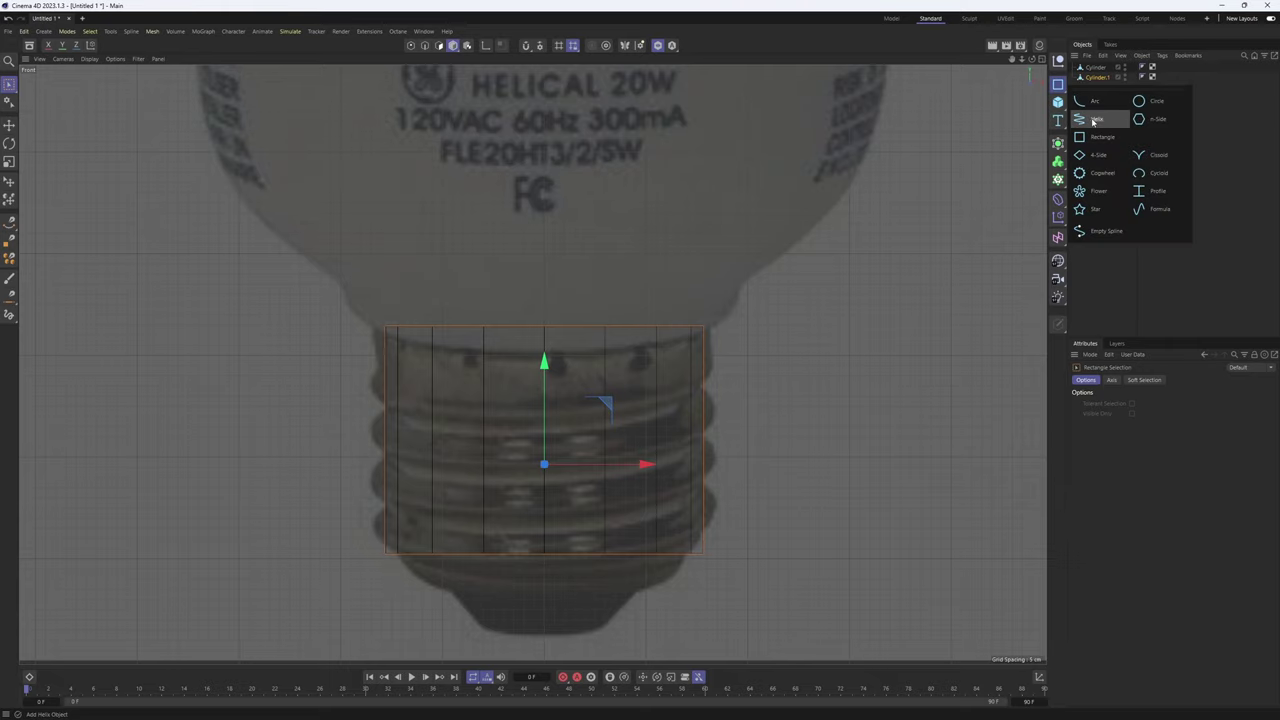
left_click(1094, 119)
scroll(714, 300, "down", 4)
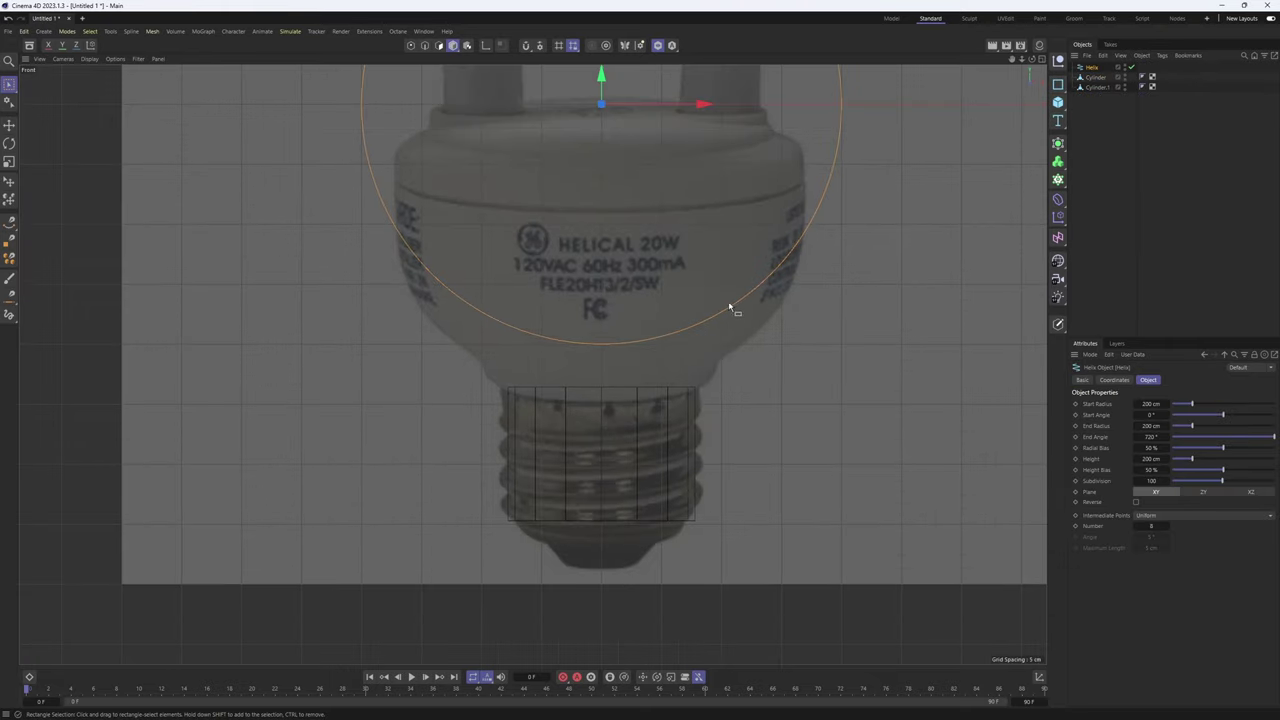
scroll(740, 295, "down", 3)
key("ctrl+z")
Add a Helix spline as a child of the thread cylinder and set its plane to XZ
scroll(775, 292, "up", 2)
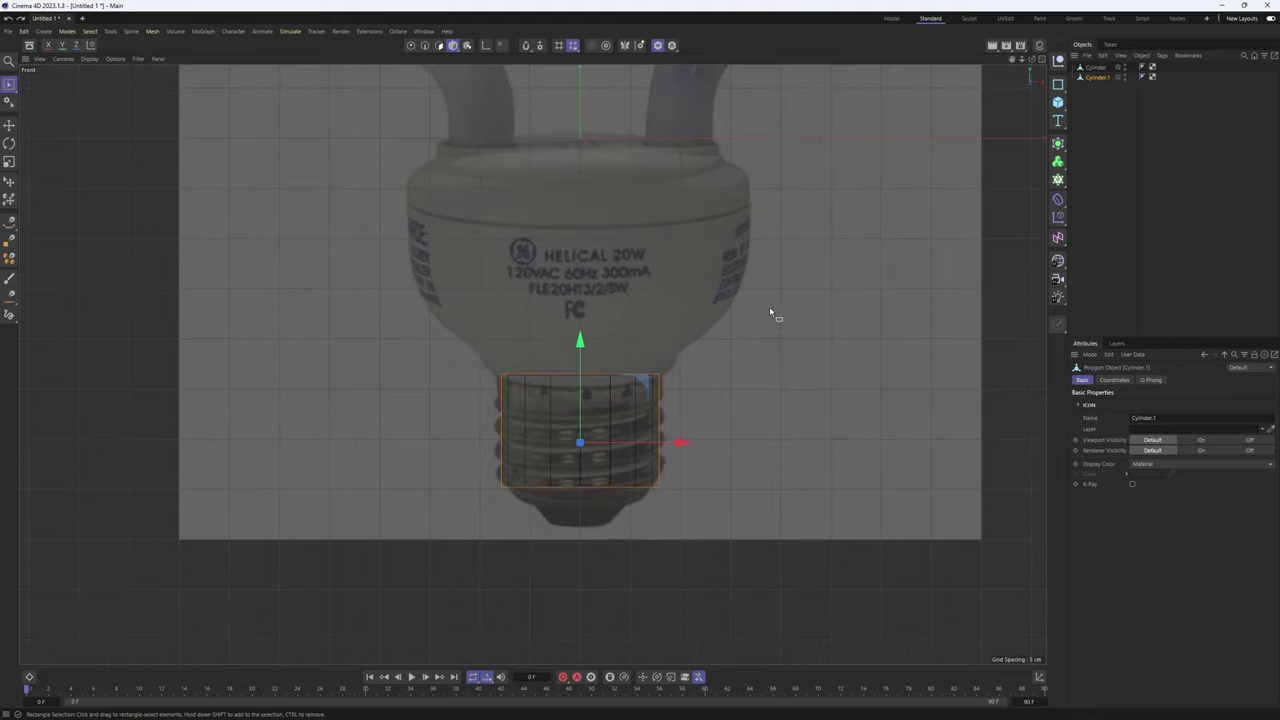
left_click(1057, 84)
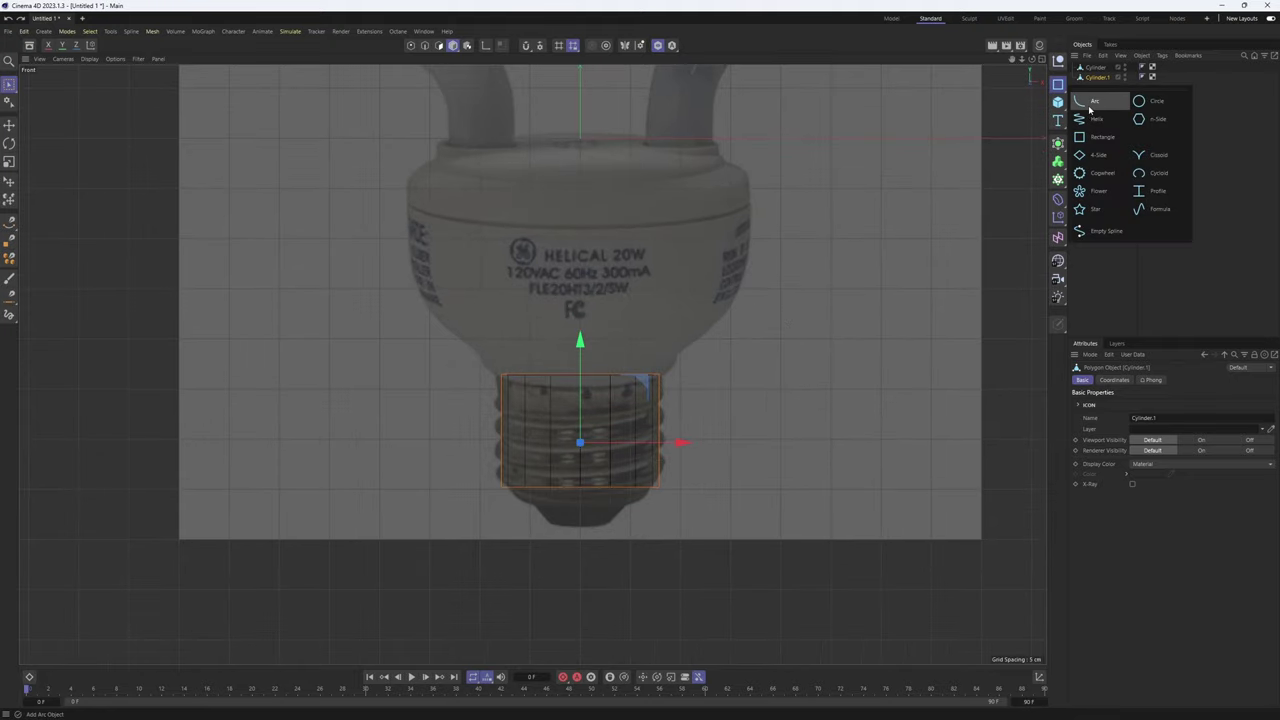
left_click(1094, 90)
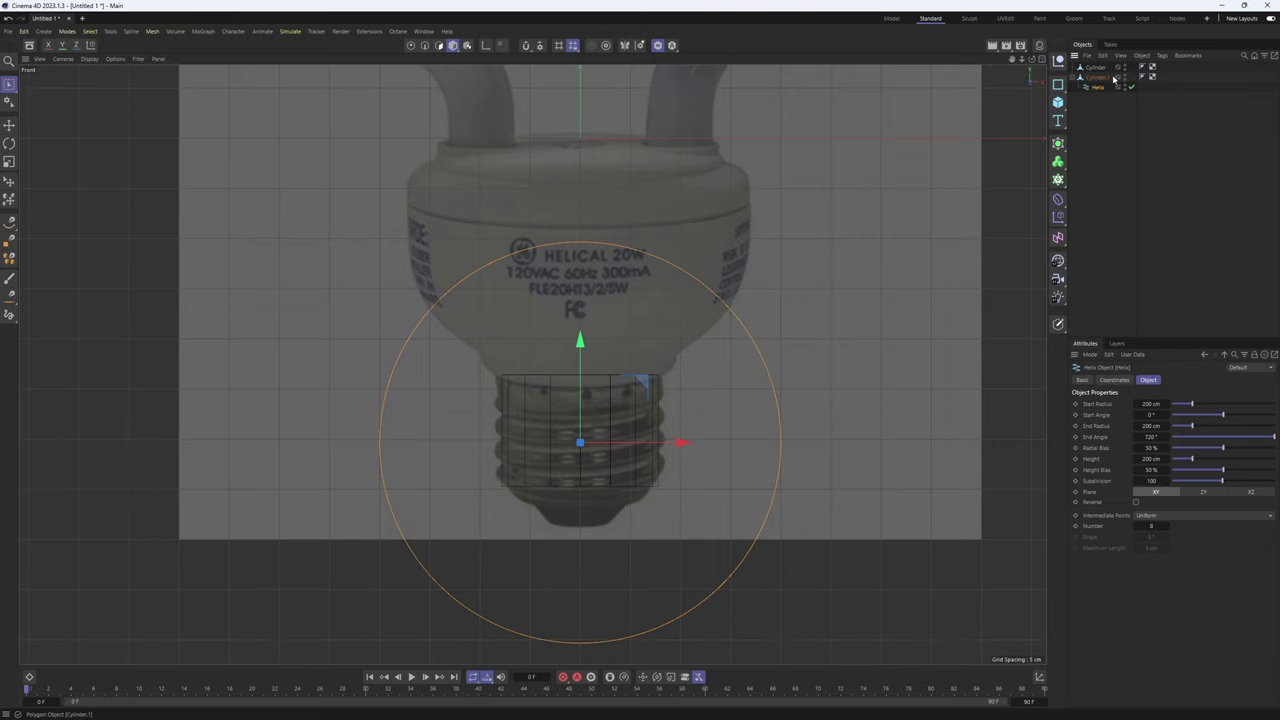
scroll(766, 337, "up", 2)
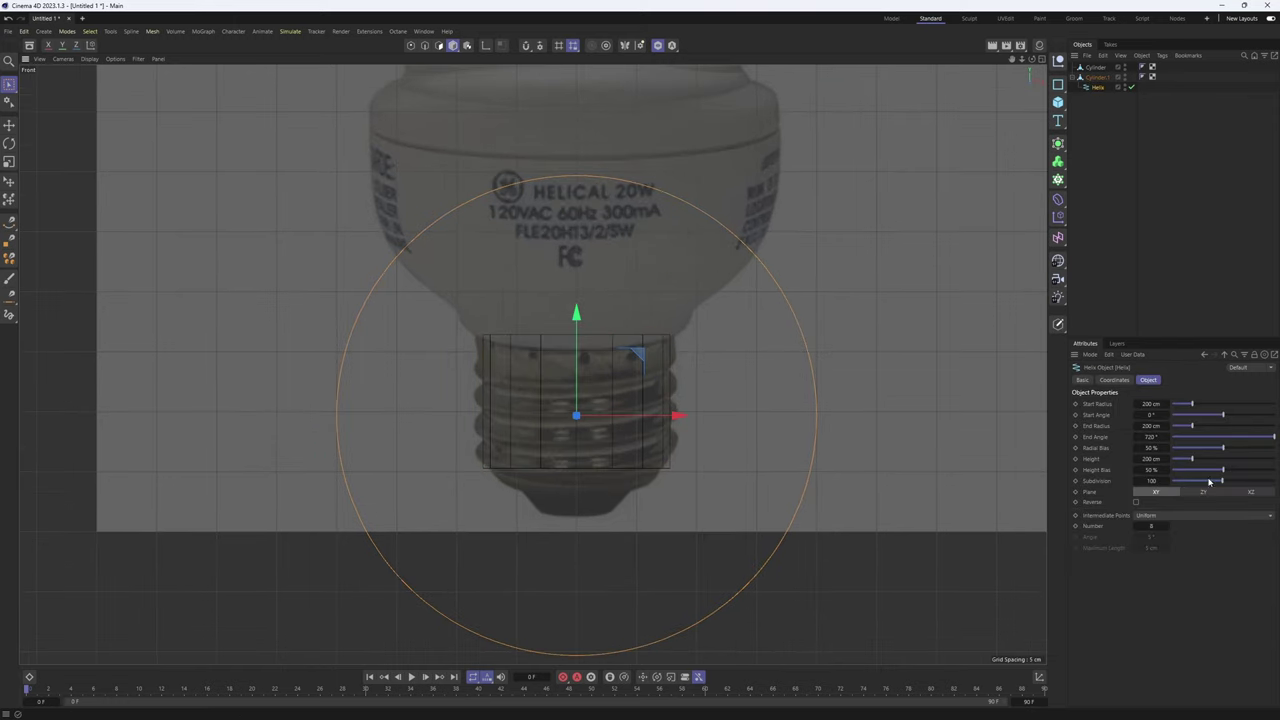
left_click(1251, 493)
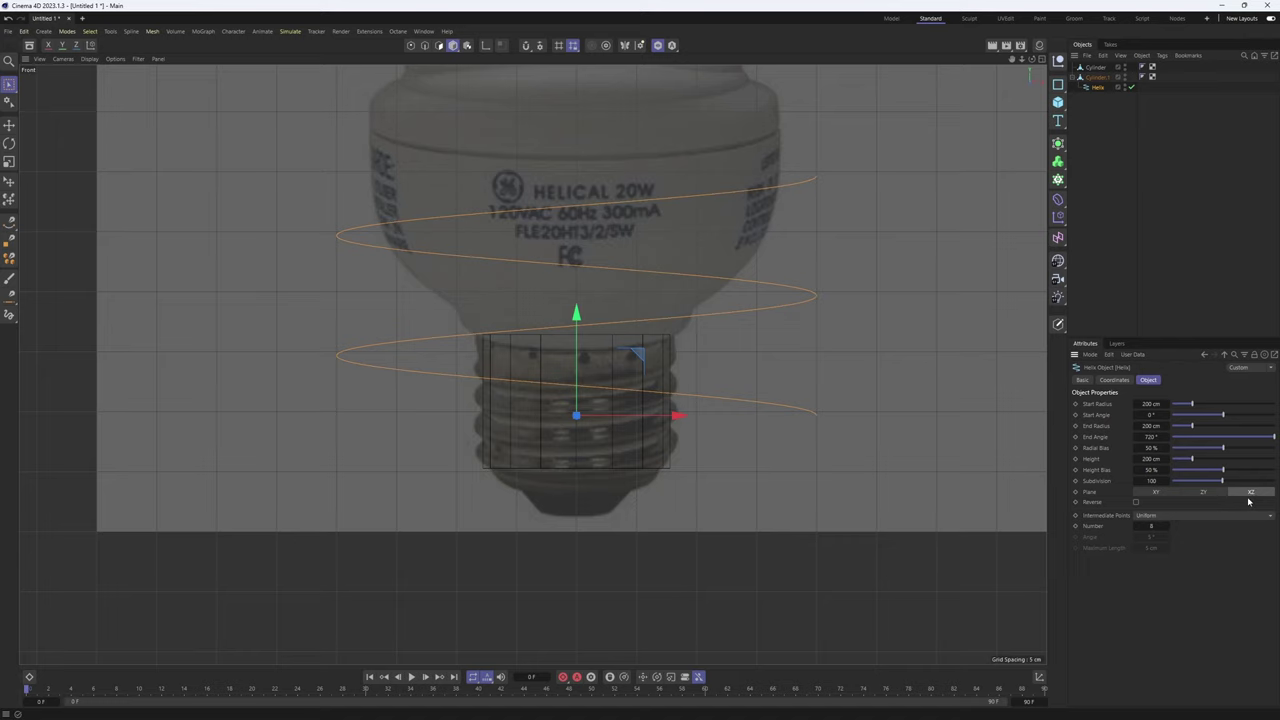
middle_click_drag(691, 306, 699, 326)
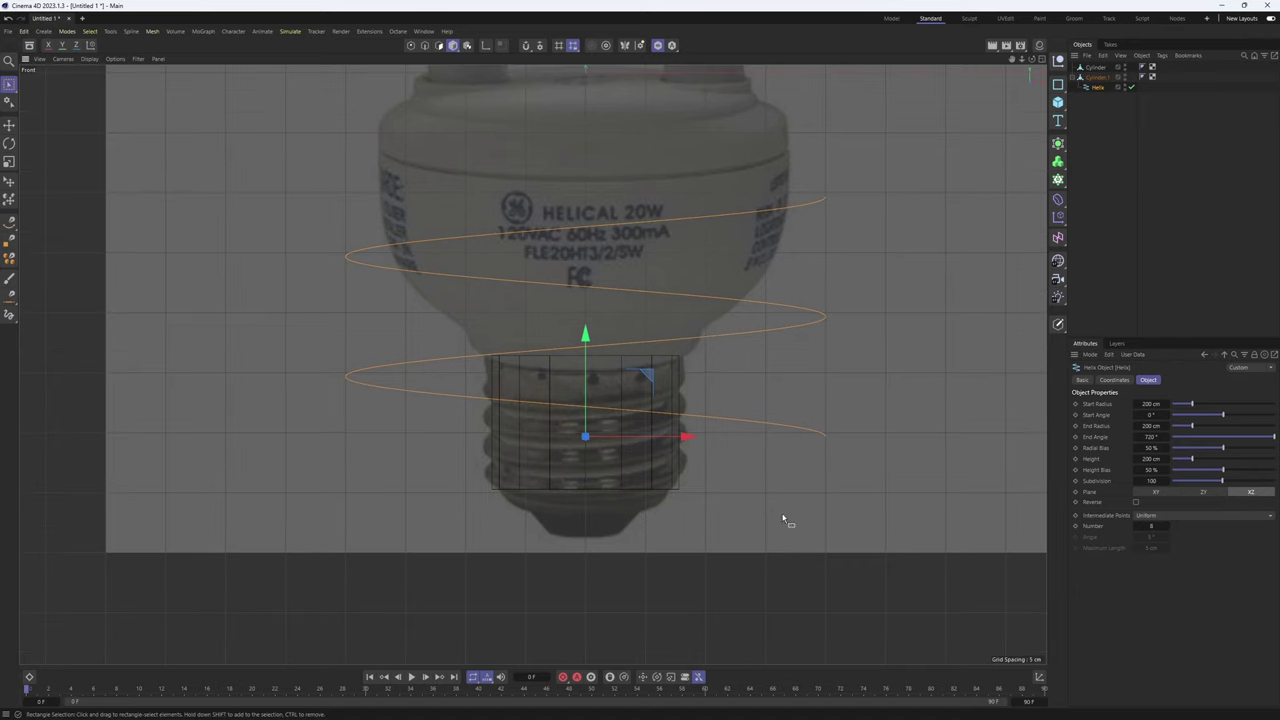
Set the helix's start radius and end radius to 85 cm each
key("t")
left_click(1098, 88)
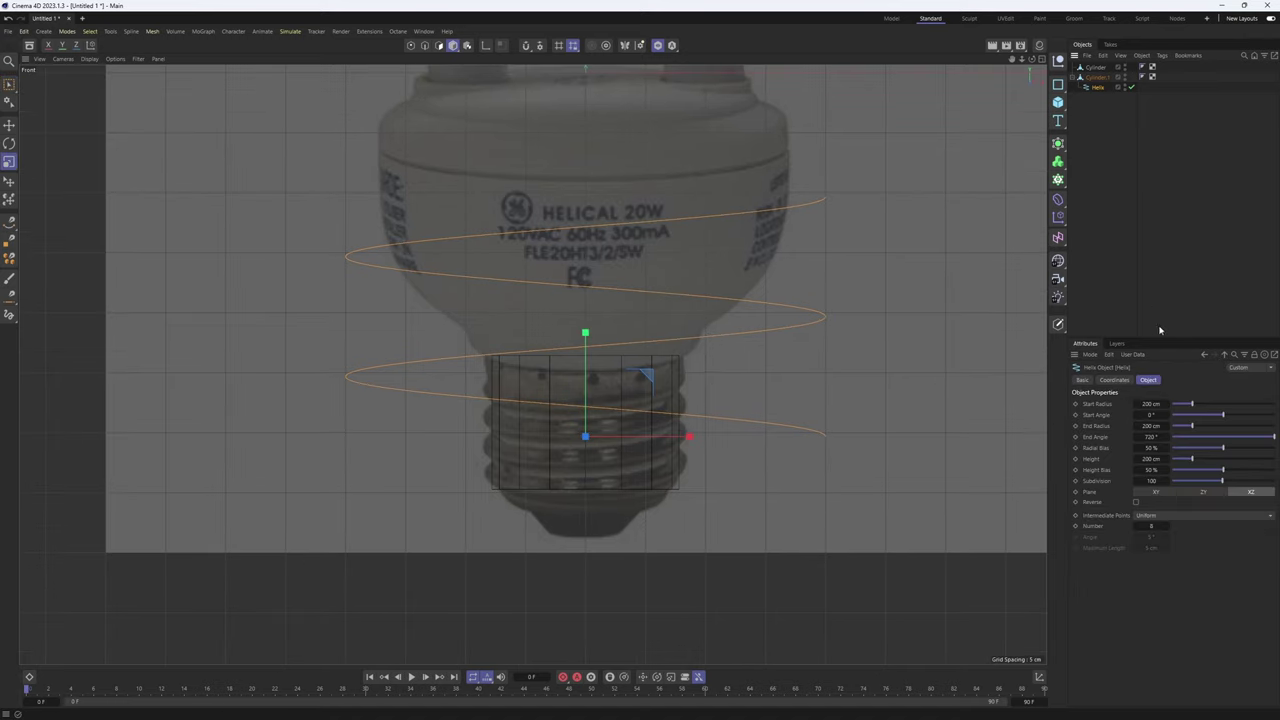
left_click(1152, 404)
type("100")
key("Return")
left_click(1152, 404)
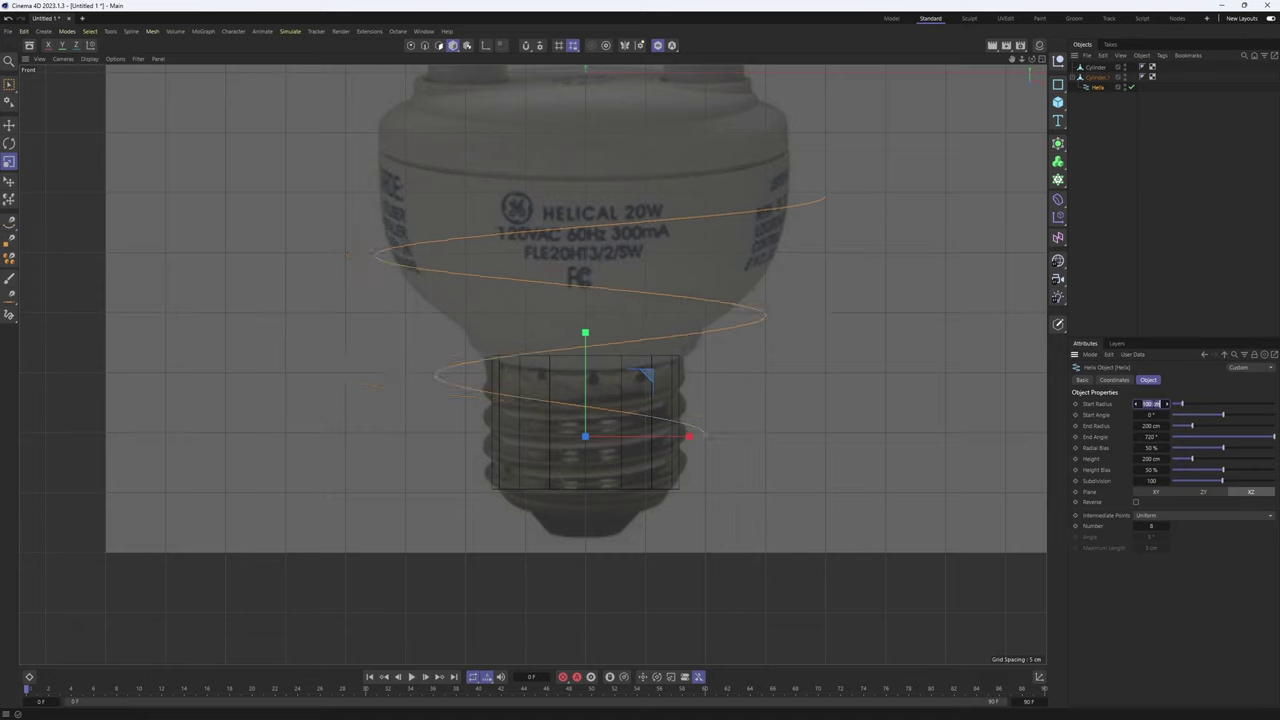
type("85")
key("Return")
left_click(1152, 426)
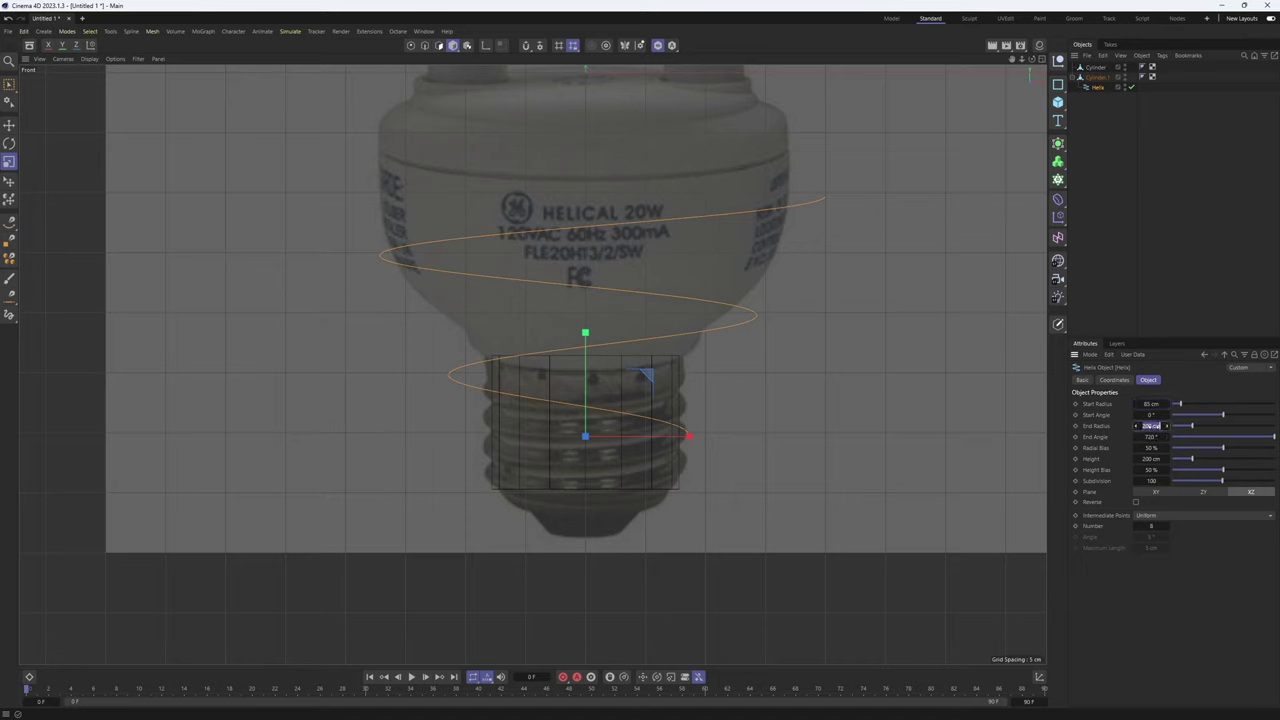
type("85")
key("Return")
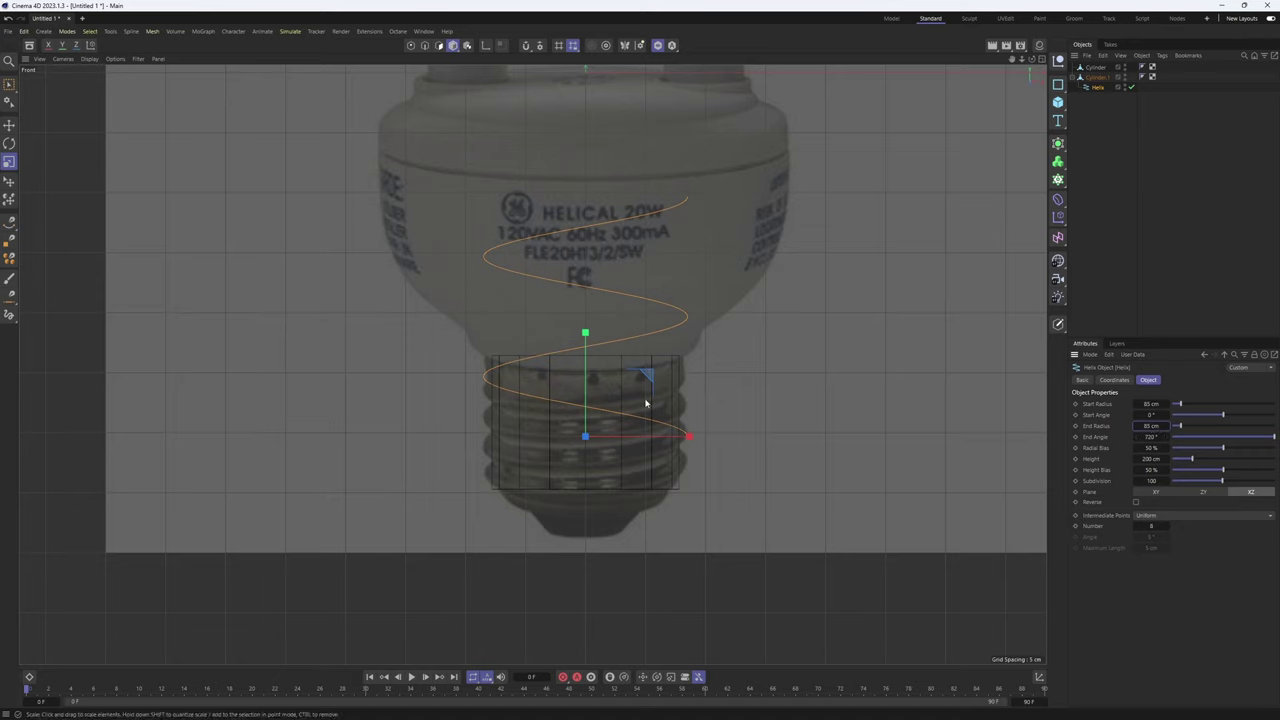
Lower the helix to the bottom of the thread cylinder and set its height to 80 cm
key("e")
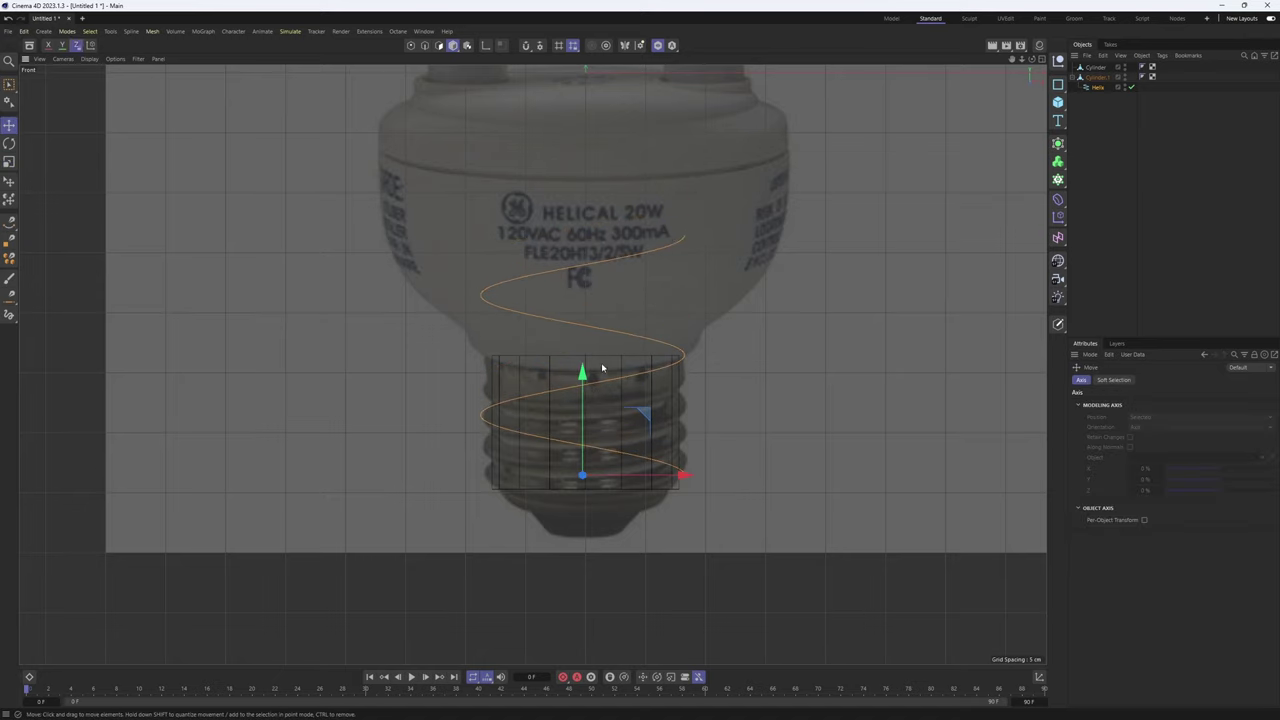
left_click_drag(594, 352, 586, 397)
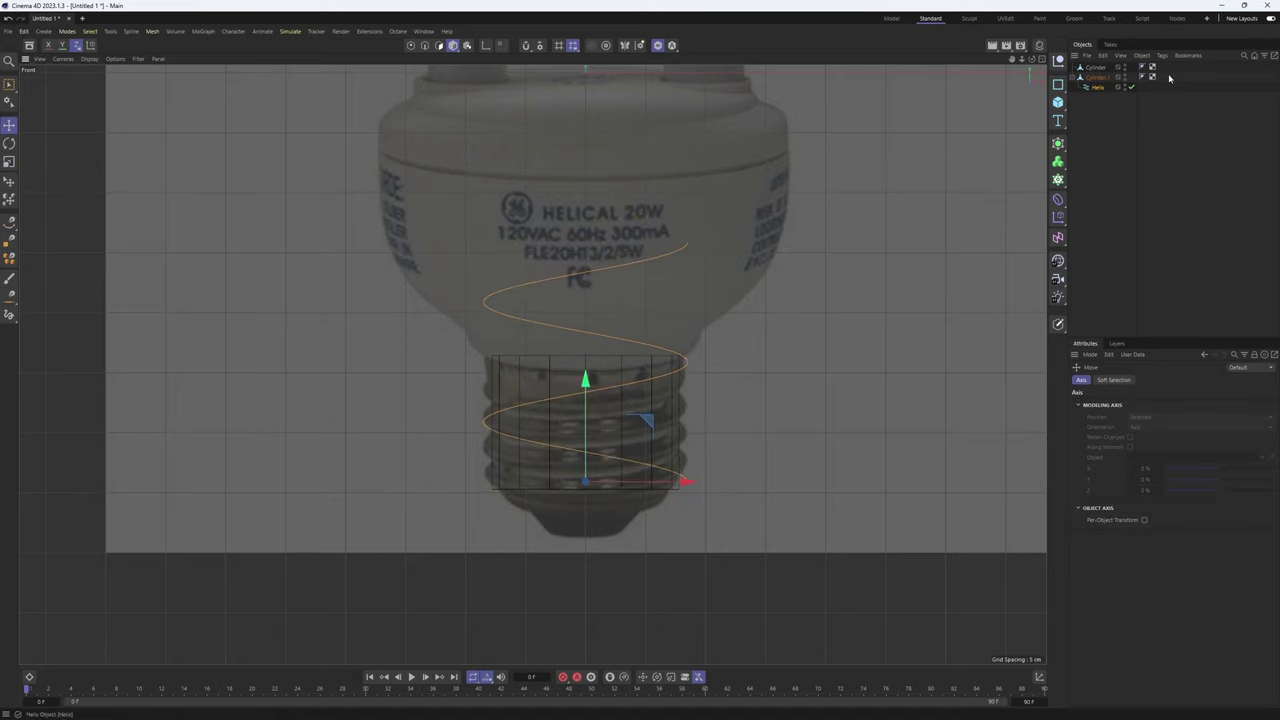
left_click(1093, 88)
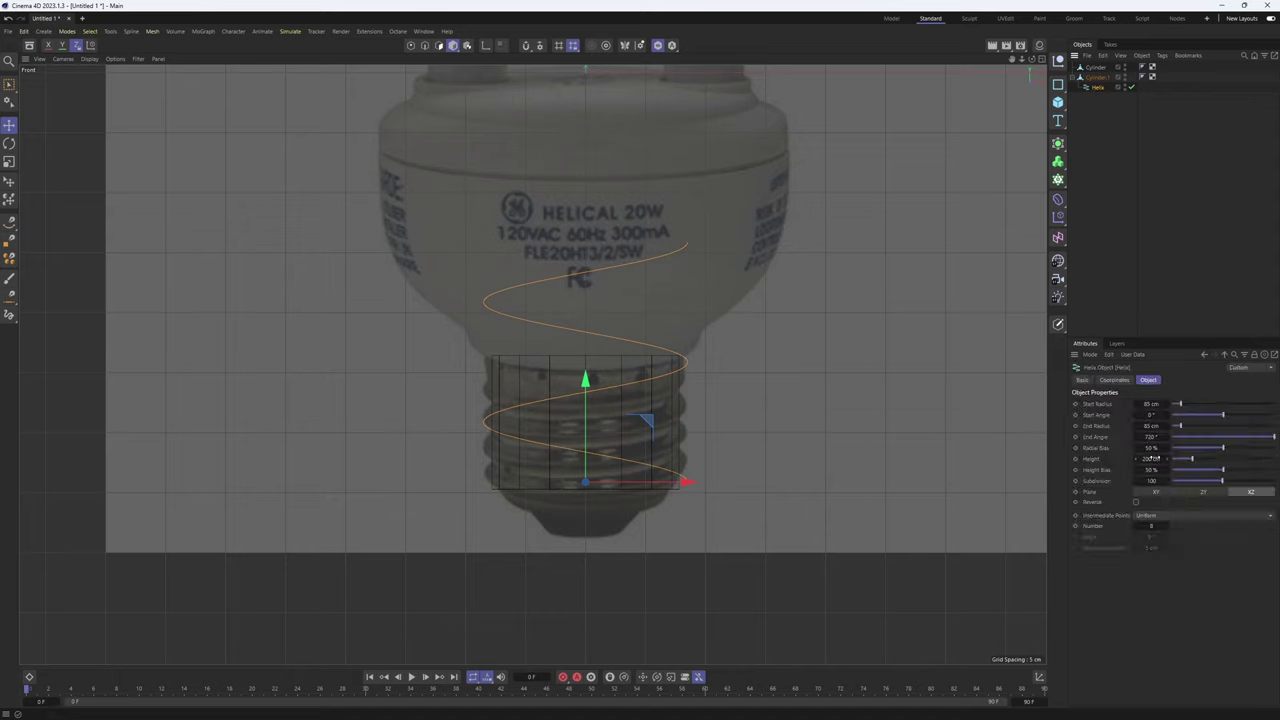
left_click_drag(1151, 458, 1071, 458)
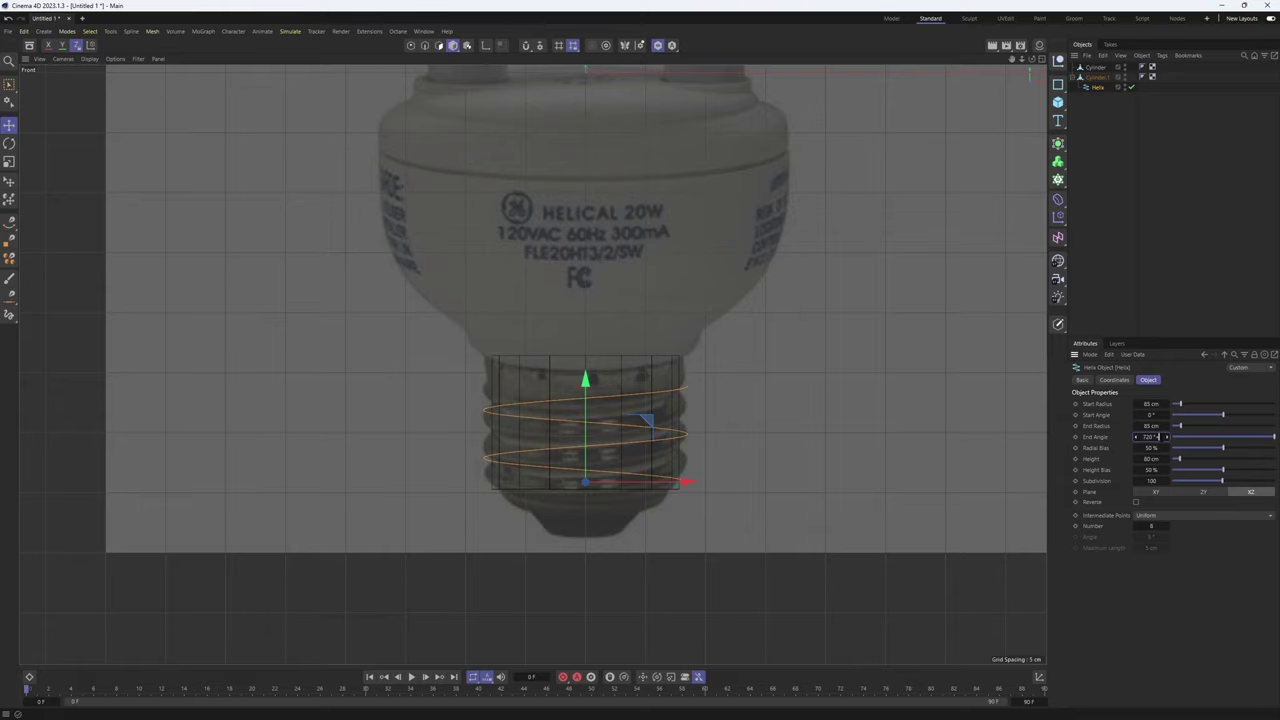
Set the helix's end angle to 1080° and check its turns around the cylinder in perspective
type("*36")
key("Return")
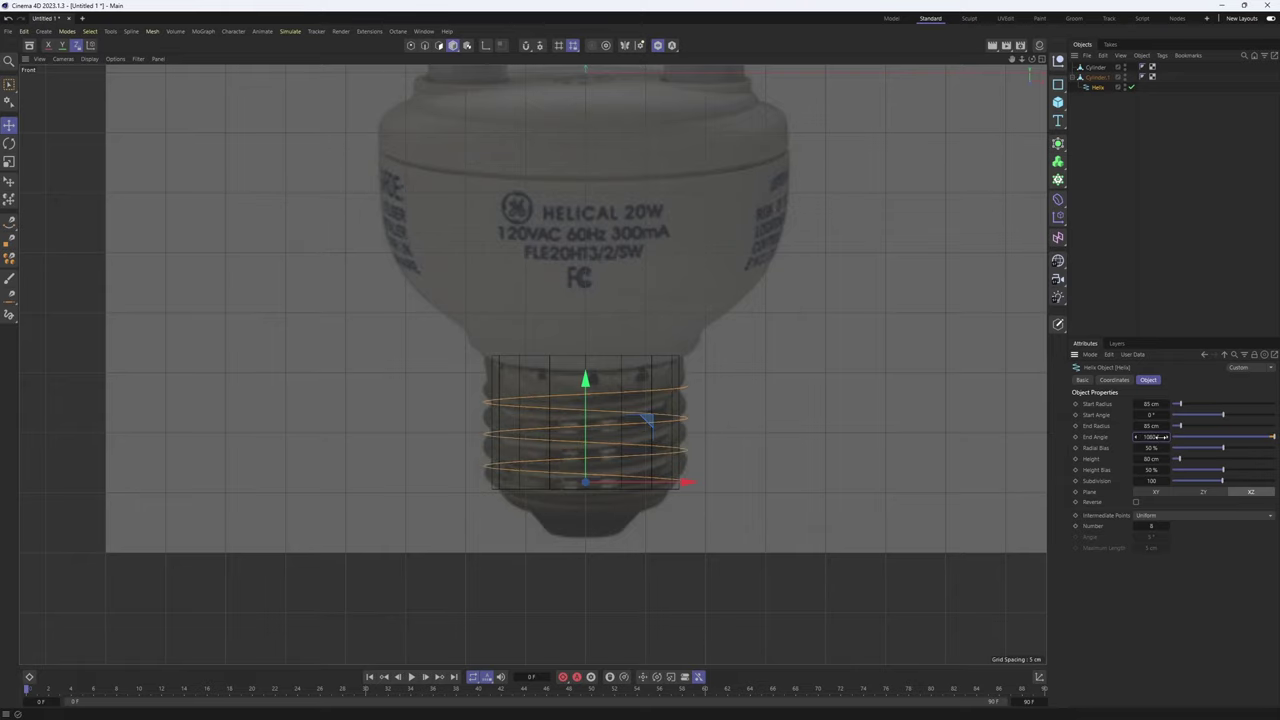
key("F1")
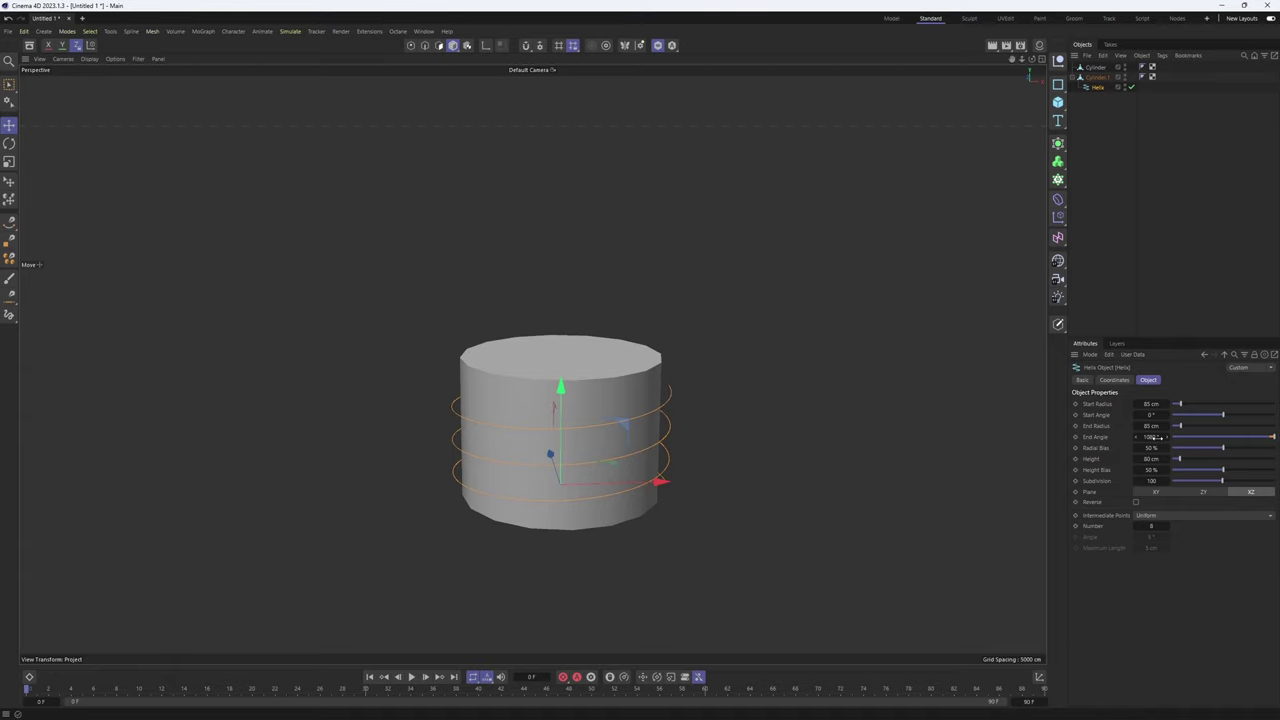
scroll(623, 423, "up", 5)
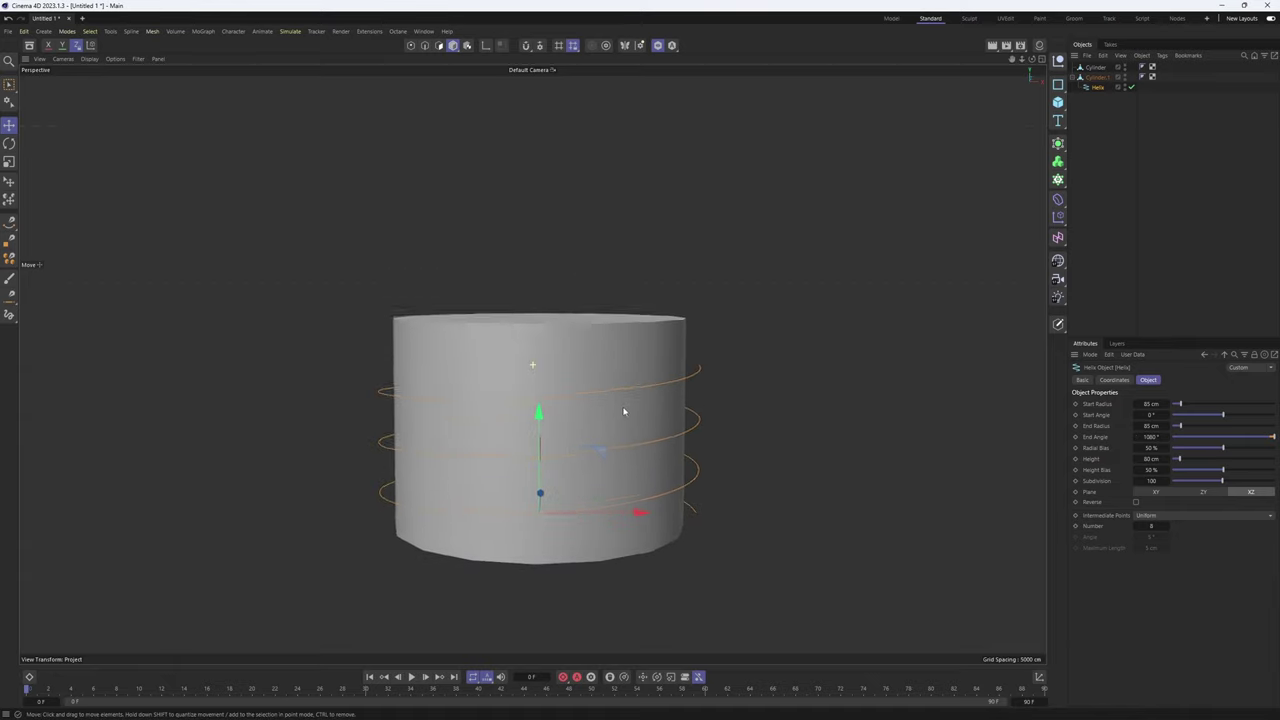
left_click_drag(560, 422, 646, 445, "alt")
scroll(646, 445, "up", 2)
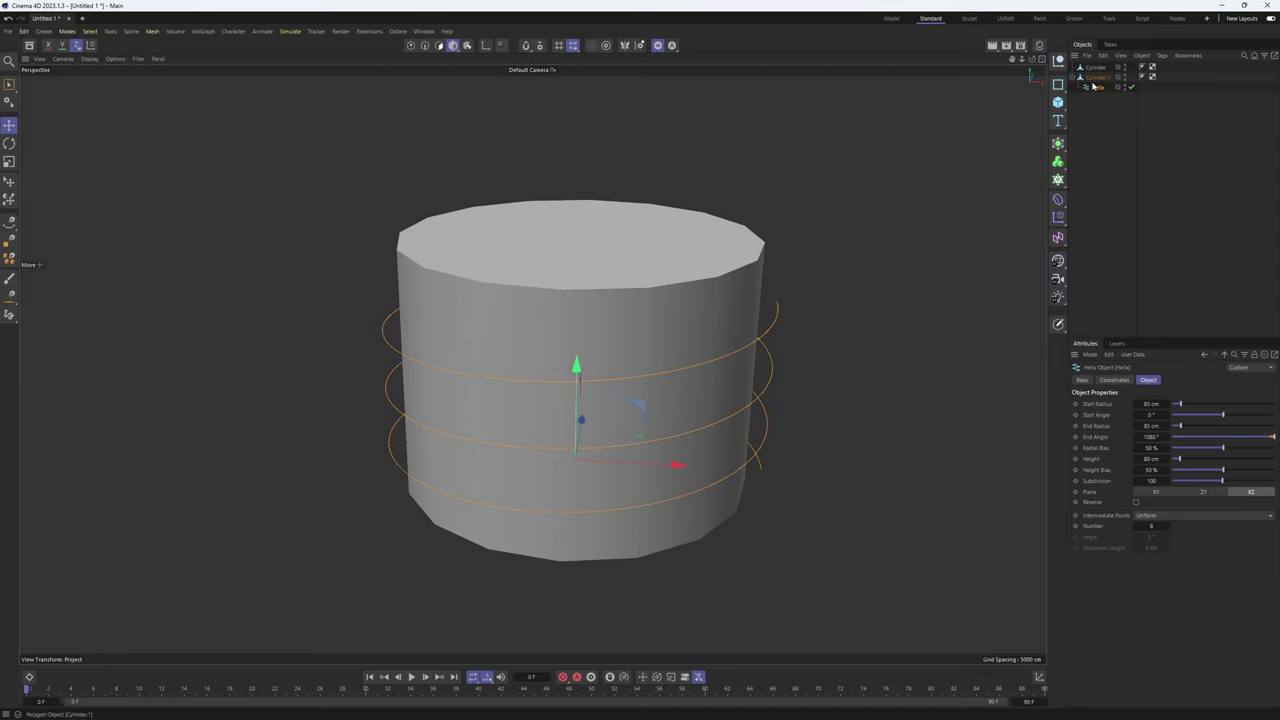
Set the helix's start and end radius to 80 cm and inspect its fit around the cylinder
double_click(1156, 404)
key("BackSpace")
type("80")
key("Return")
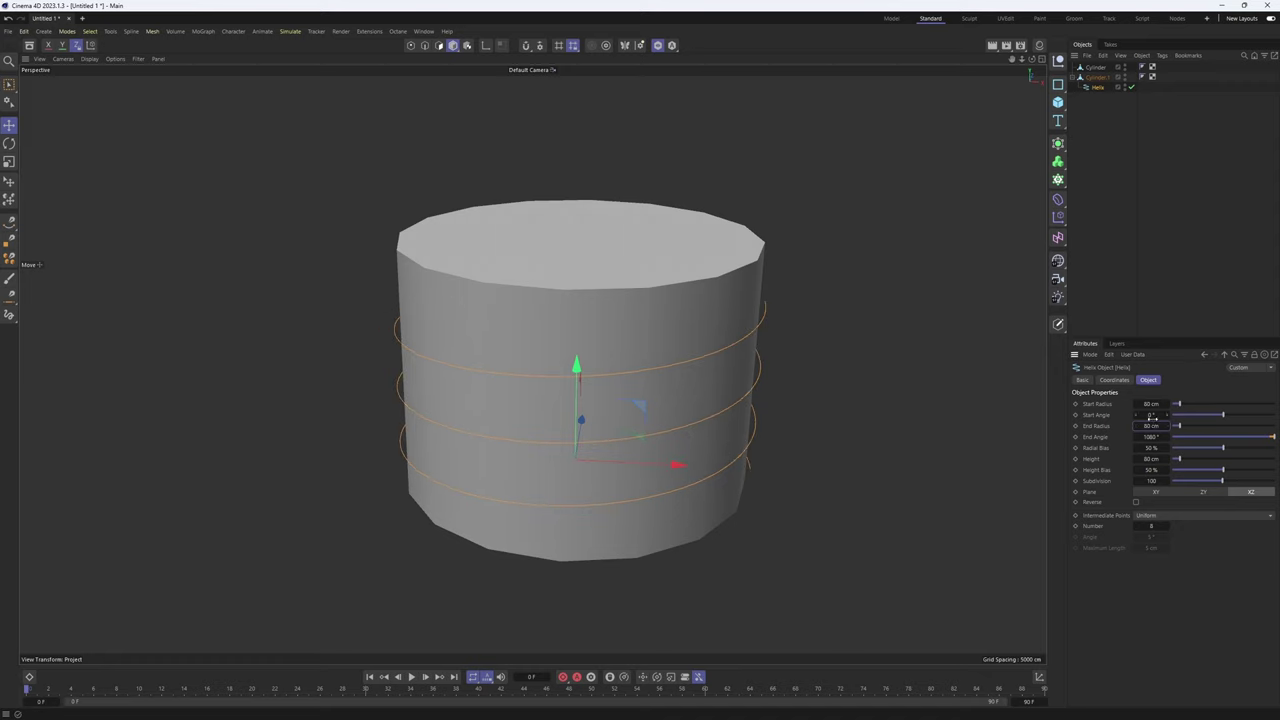
scroll(726, 383, "up", 4)
mouse_move(722, 379)
left_mouse_down("alt")
mouse_move(566, 366)
mouse_move(685, 384)
left_mouse_up("alt")
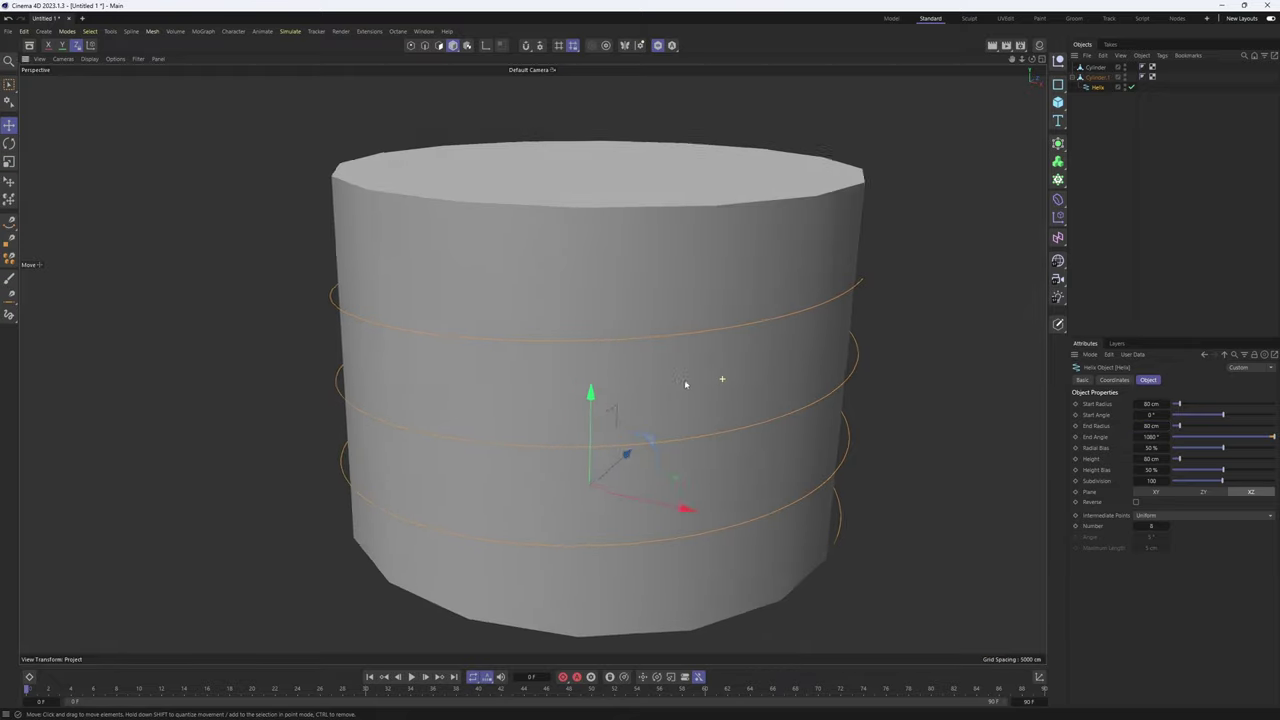
scroll(685, 384, "down", 3)
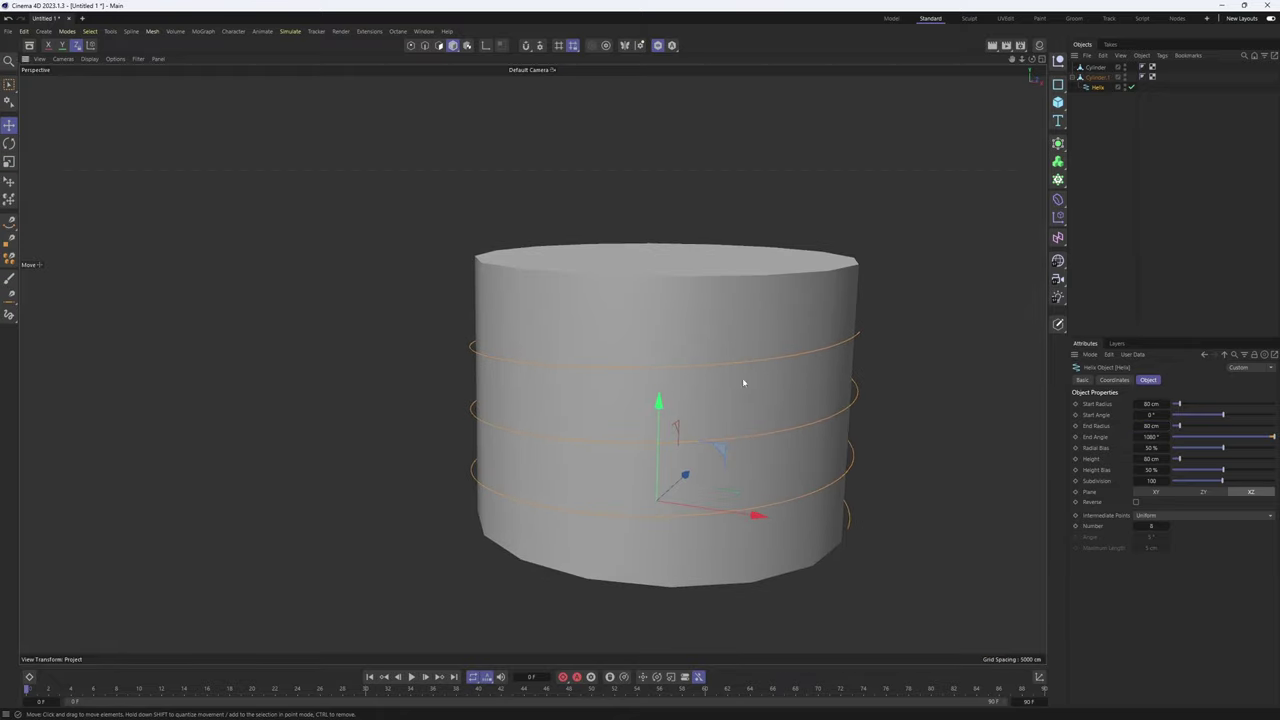
left_click_drag(531, 363, 754, 360, "alt")
middle_click_drag(754, 360, 663, 348, "alt")
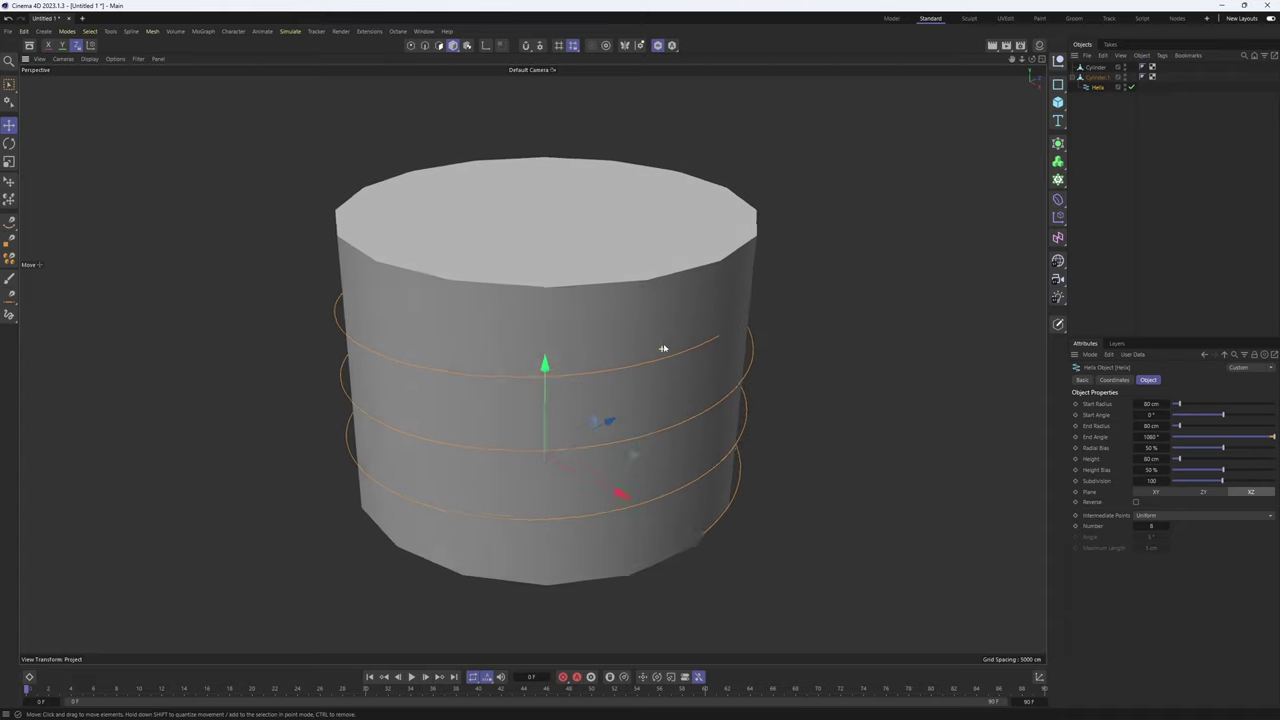
left_click_drag(663, 348, 686, 334, "alt")
Add a Plane object to the scene and set its orientation to +X
left_click(1102, 141)
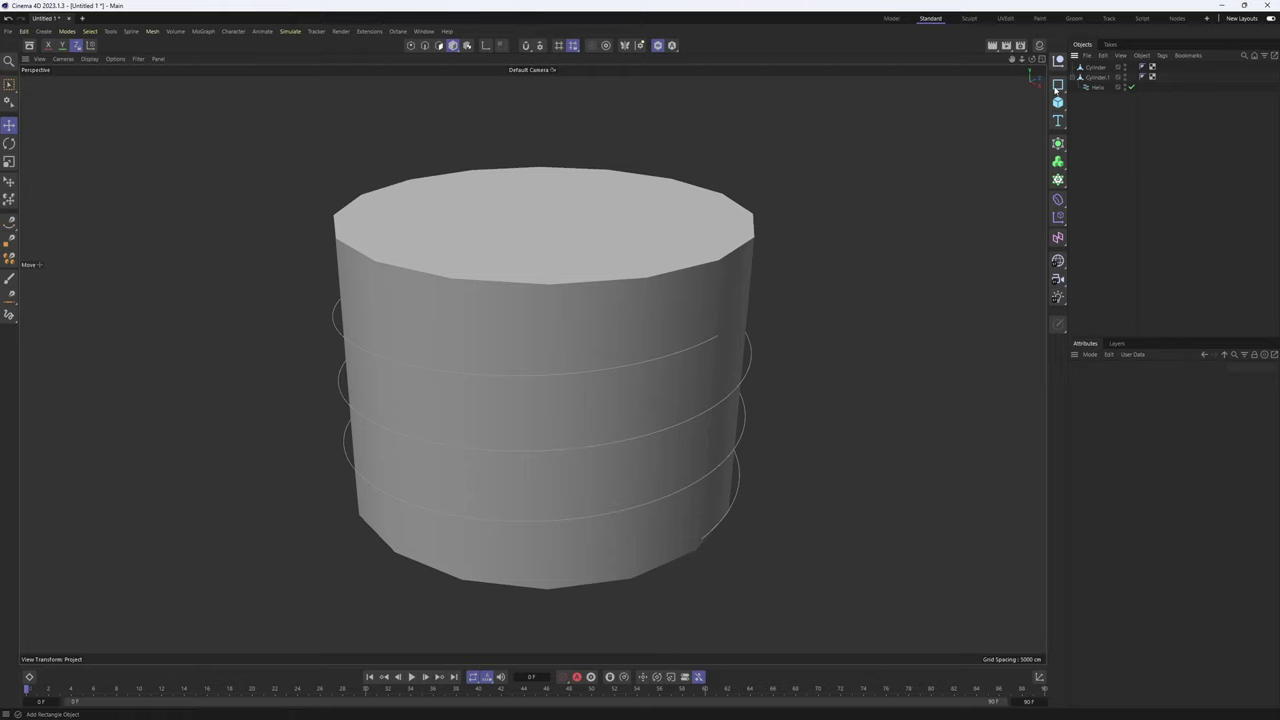
left_click(1058, 101)
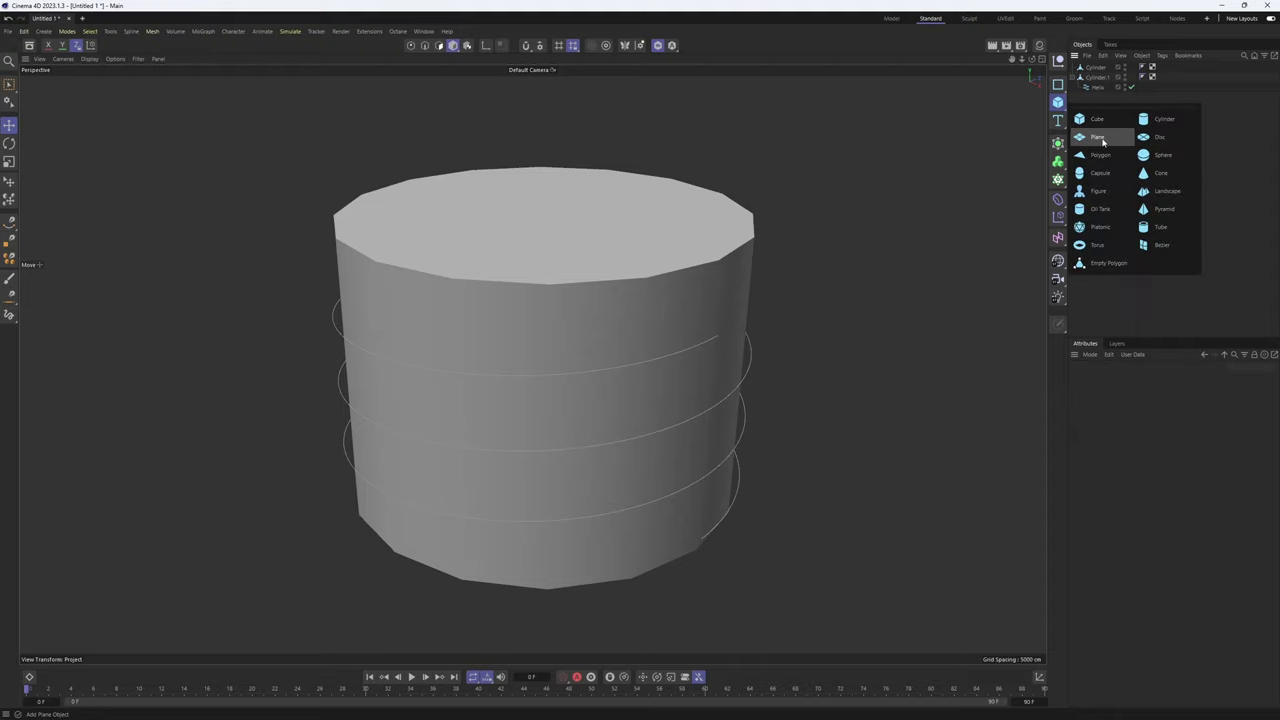
left_click(1103, 140)
scroll(768, 200, "down", 6)
left_click_drag(650, 336, 537, 323, "alt")
left_click_drag(862, 318, 750, 308, "alt")
left_click(1138, 448)
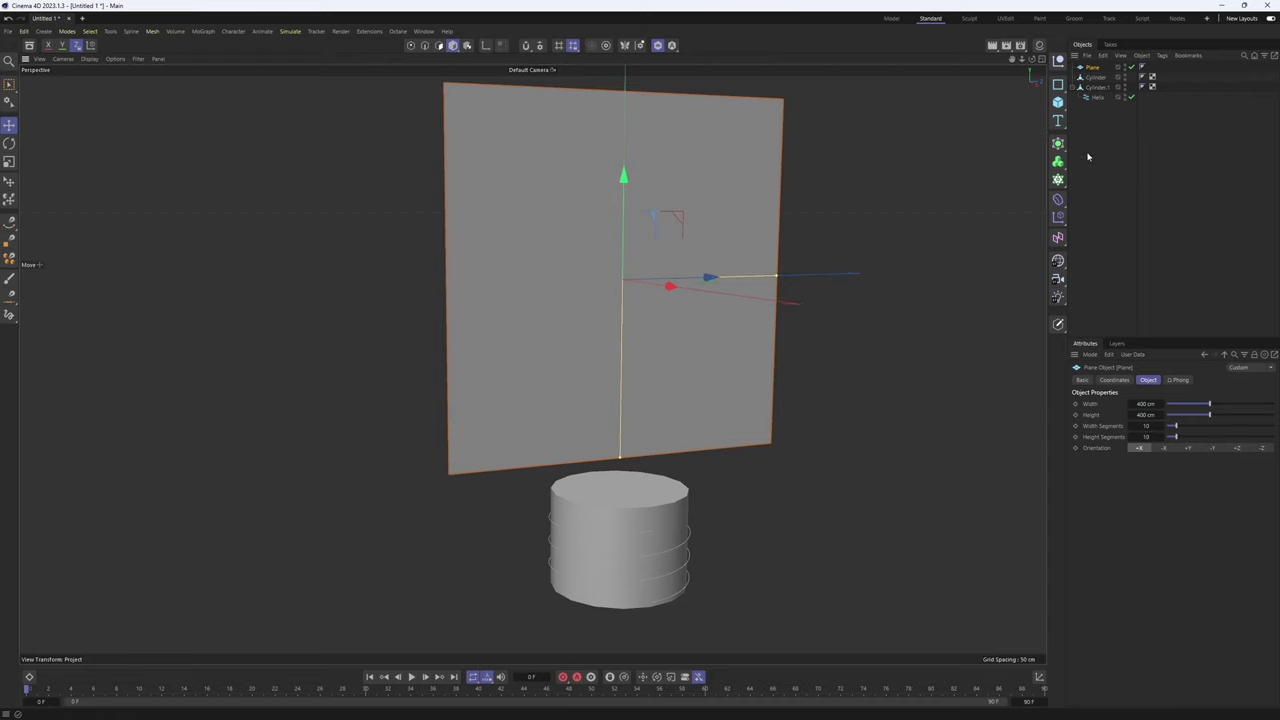
Add a Spline Wrap deformer as a child of the plane and assign the Helix as its spline
left_click(1059, 198)
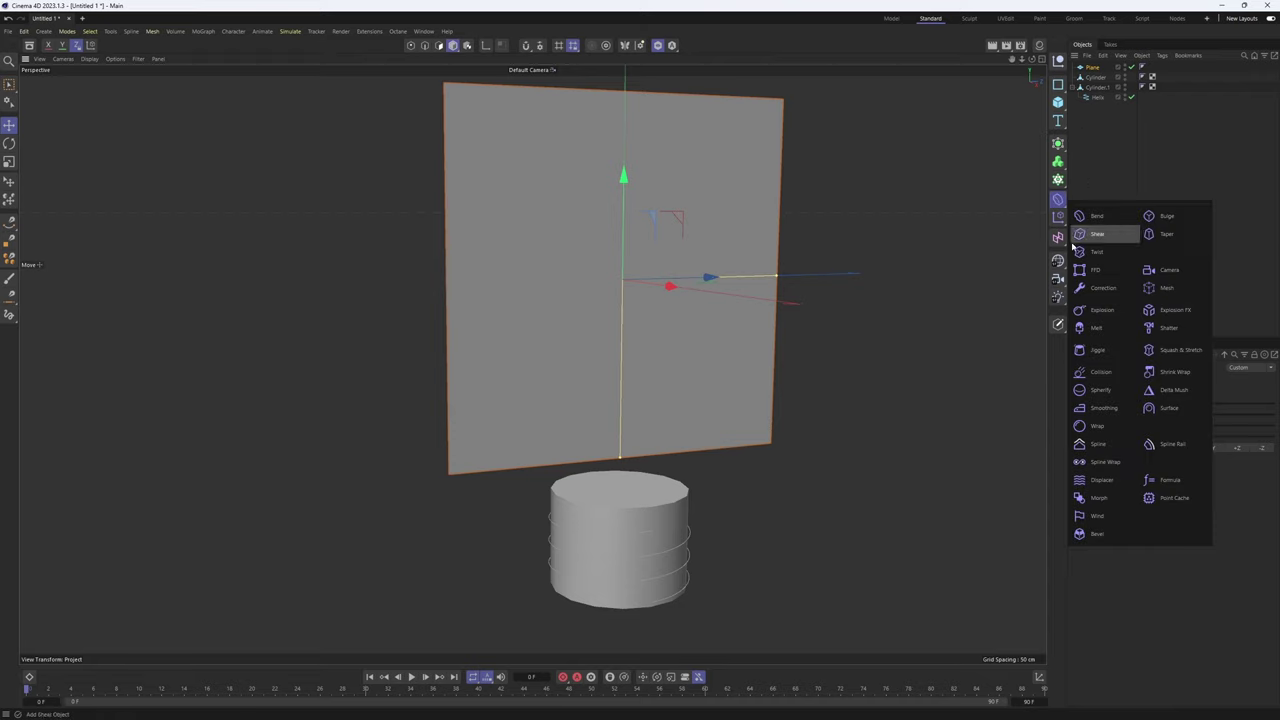
left_click(1107, 468, "shift")
middle_click_drag(745, 371, 758, 315, "alt")
scroll(736, 369, "up", 1)
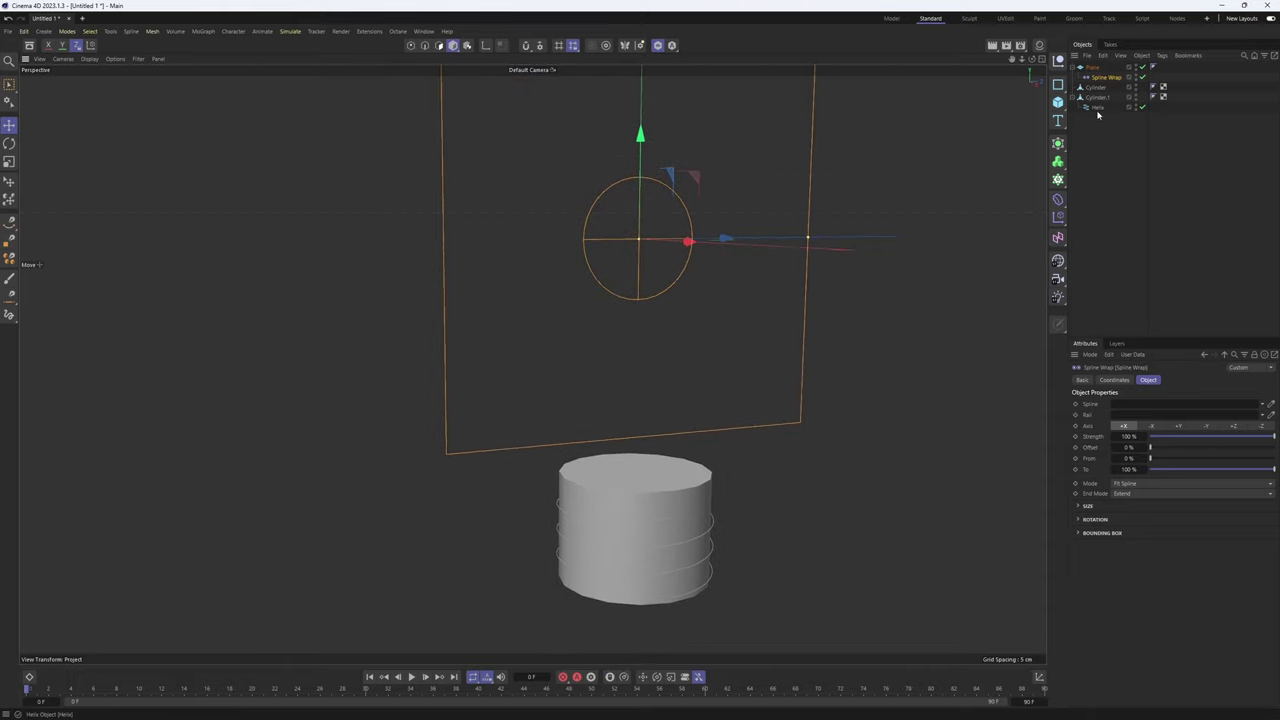
left_click_drag(1095, 113, 1125, 408)
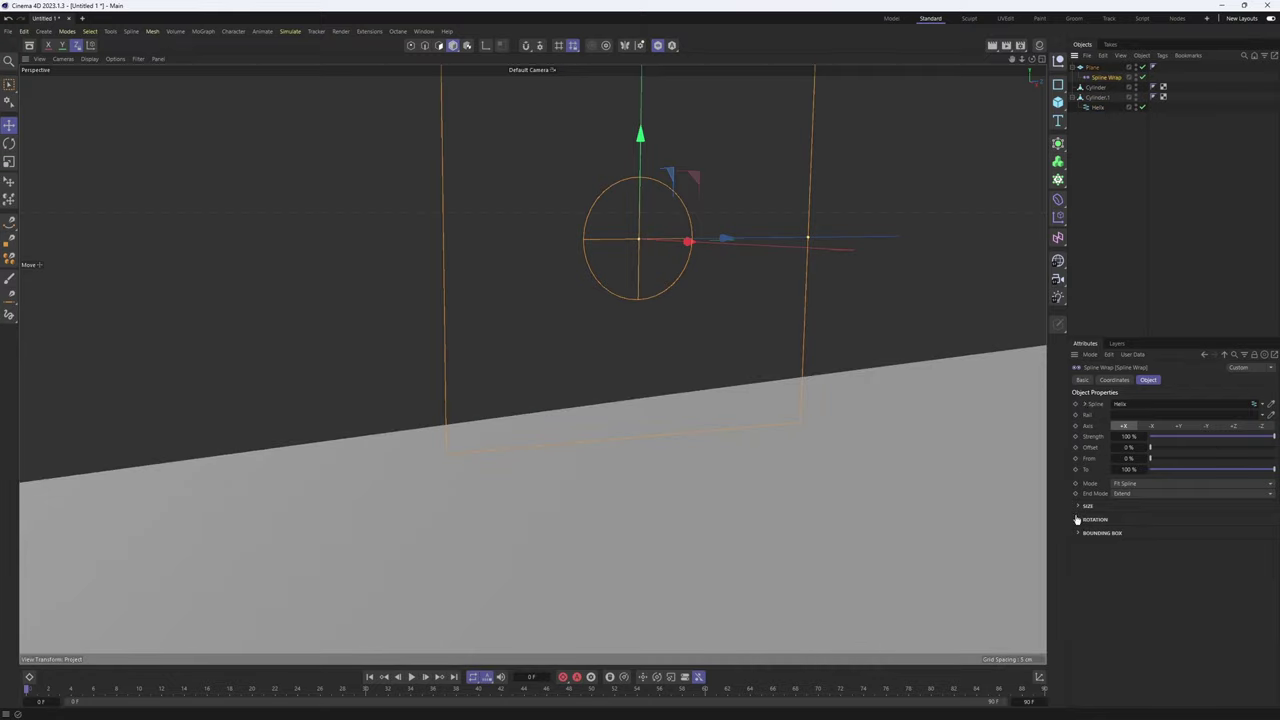
Turn on Gouraud shading with lines in the viewport and examine how the plane deforms
right_click_drag(714, 366, 483, 388, "alt")
left_click_drag(531, 363, 671, 303, "alt")
scroll(686, 320, "up", 3)
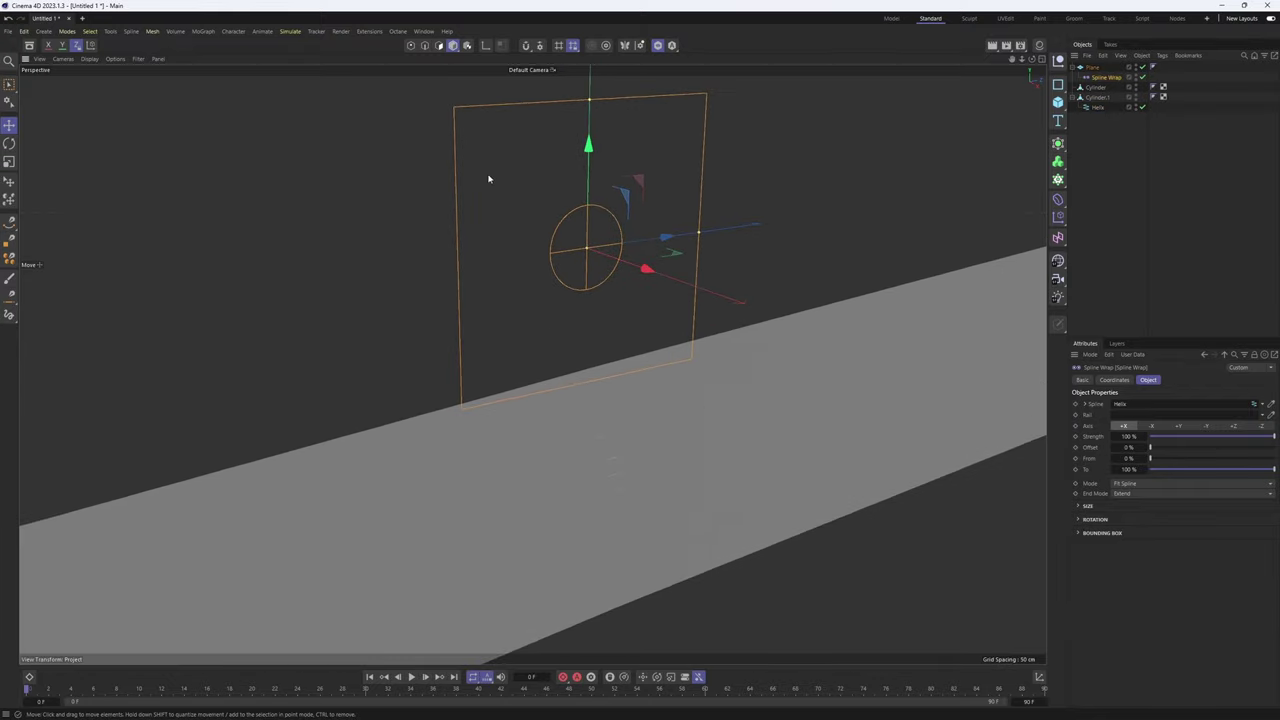
key("n")
key("b")
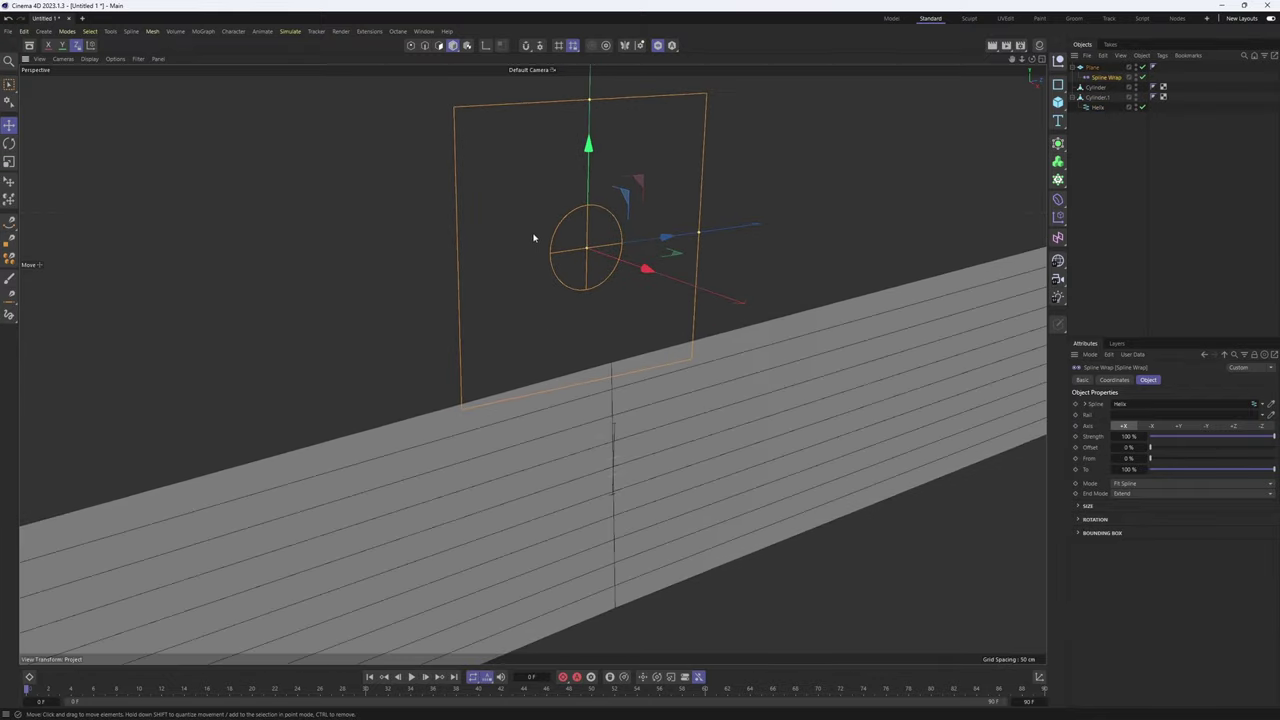
left_click_drag(554, 236, 531, 363, "alt")
right_click_drag(471, 260, 363, 284, "alt")
left_click_drag(363, 284, 597, 331, "alt")
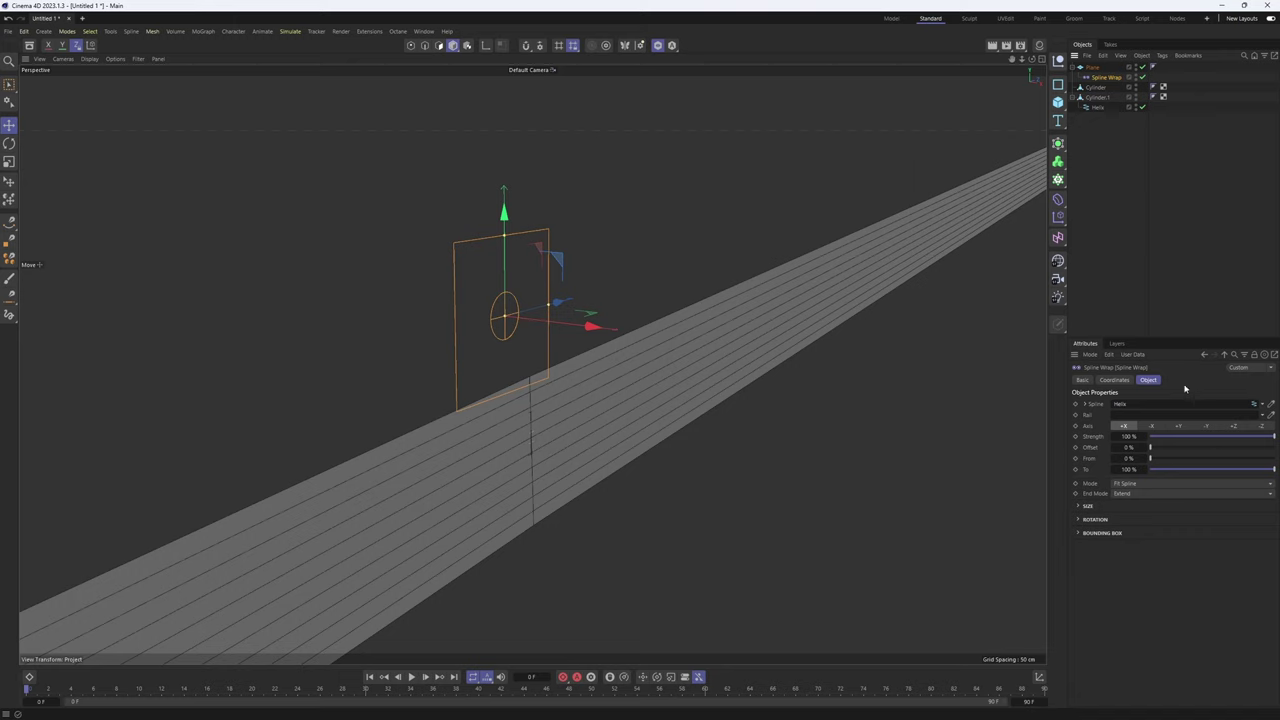
Set the Spline Wrap axis to +Y and inspect the plane wrapped around the cylinder
left_click(1179, 427)
scroll(606, 351, "up", 5)
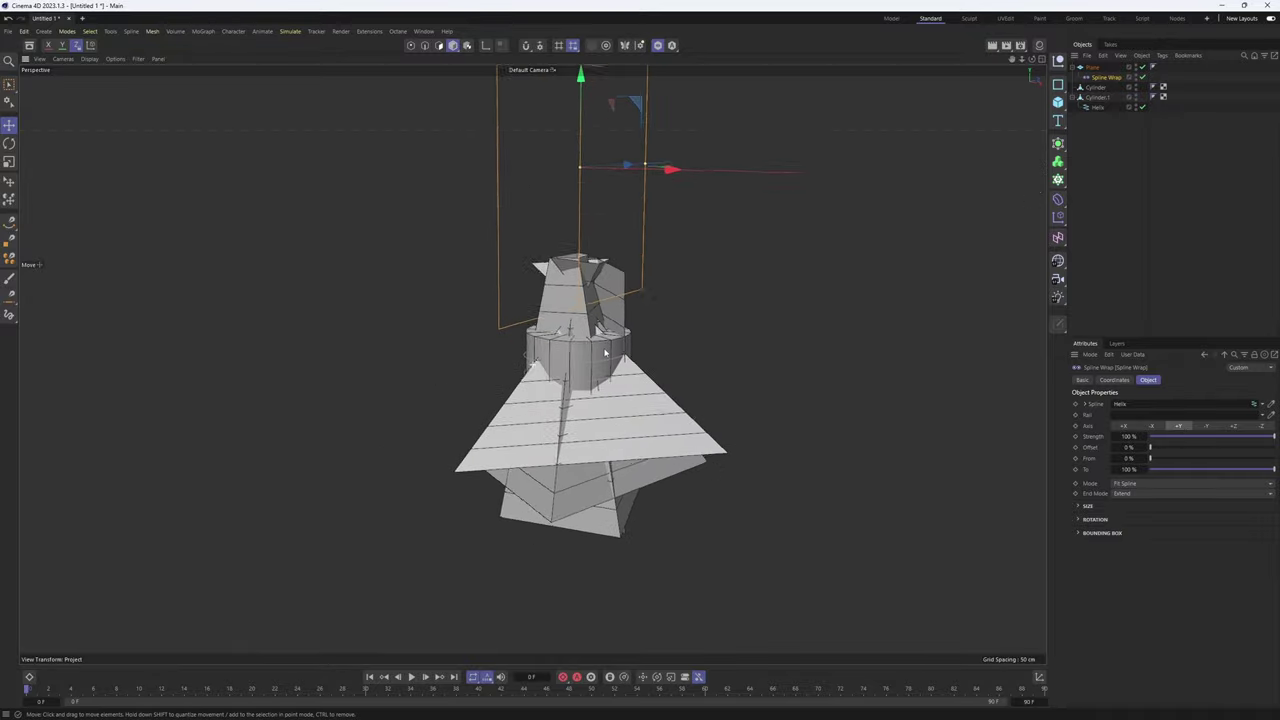
left_click_drag(606, 351, 651, 294, "alt")
scroll(651, 290, "up", 4)
mouse_move(691, 374)
left_mouse_down("alt")
mouse_move(679, 300)
mouse_move(703, 240)
mouse_move(711, 277)
mouse_move(687, 394)
mouse_move(706, 366)
left_mouse_up("alt")
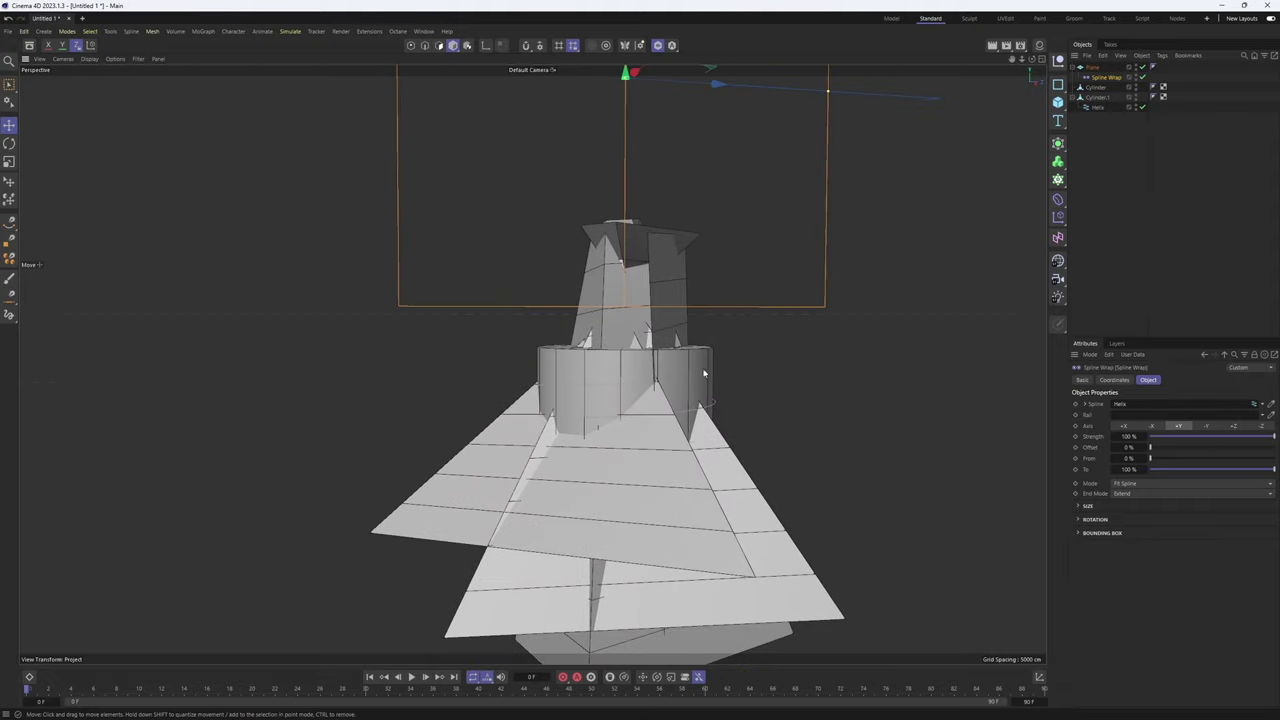
Increase the plane's width segments to 64
left_click(1092, 67)
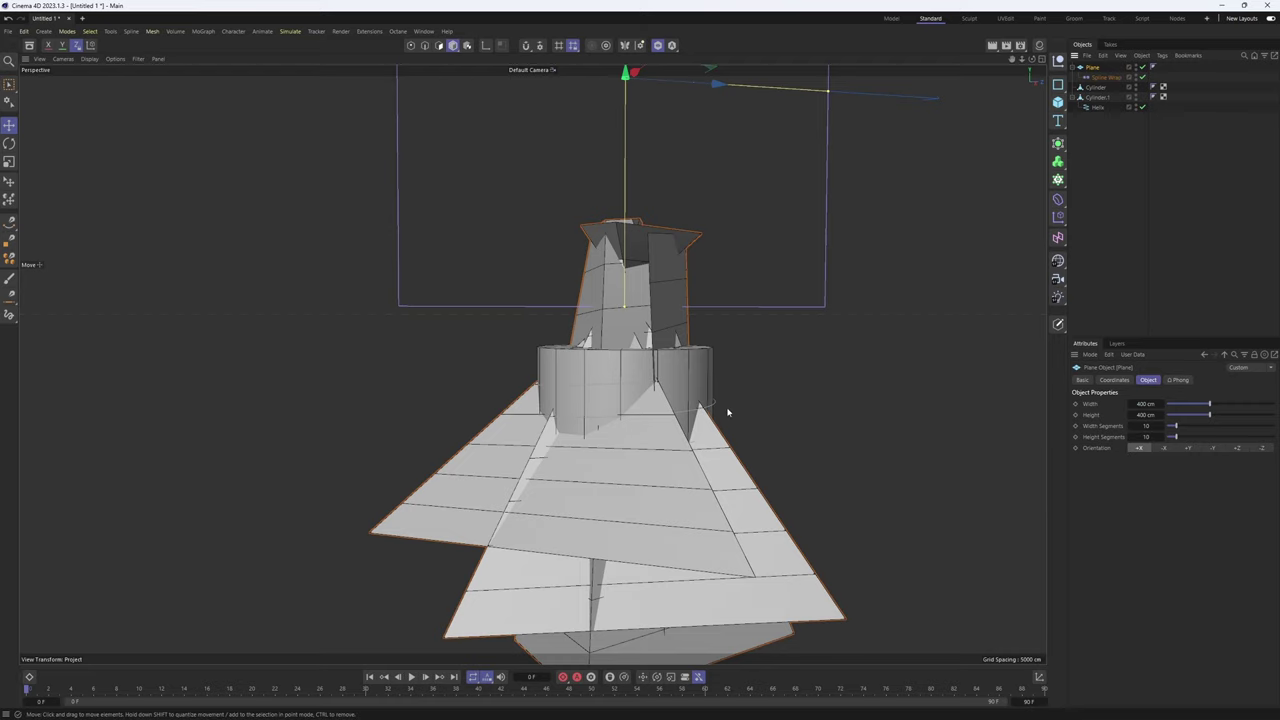
left_click_drag(737, 403, 724, 448, "alt")
scroll(724, 448, "up", 4)
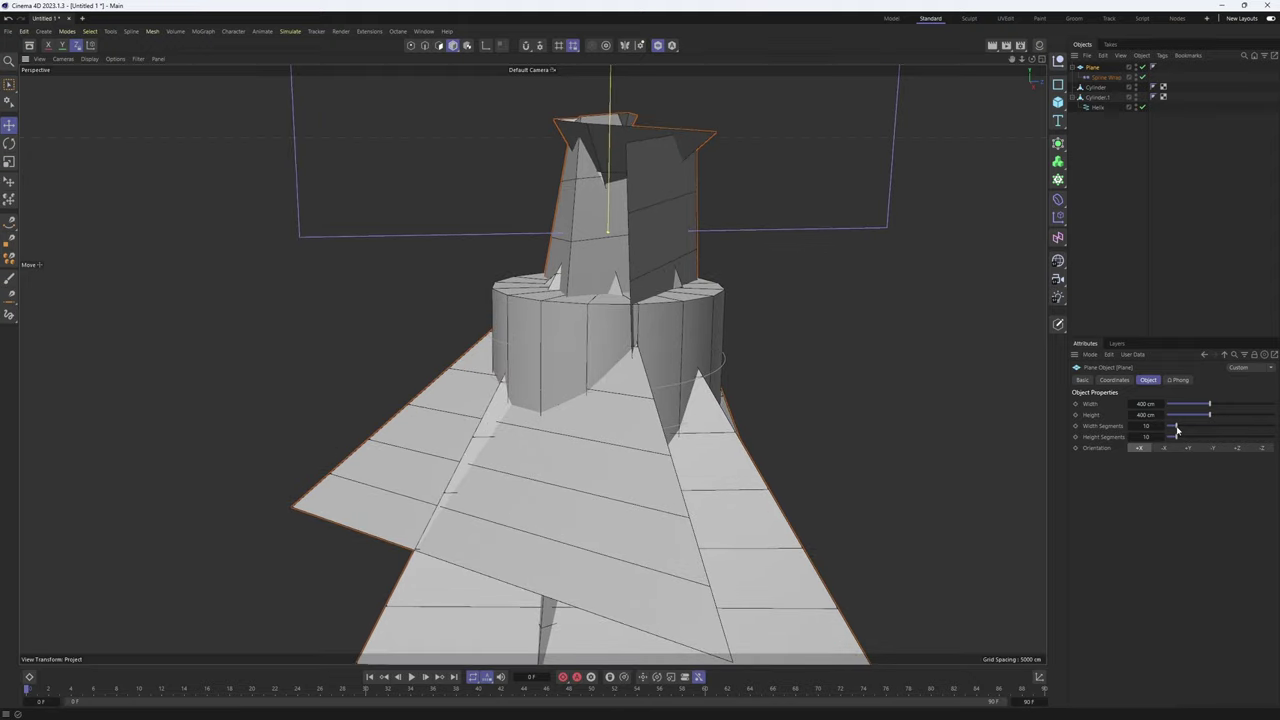
left_click_drag(1176, 430, 1235, 428)
Resize the plane to a width of 334 cm and a height of 30 cm, forming a narrow thread strip
left_click_drag(652, 286, 783, 236, "alt")
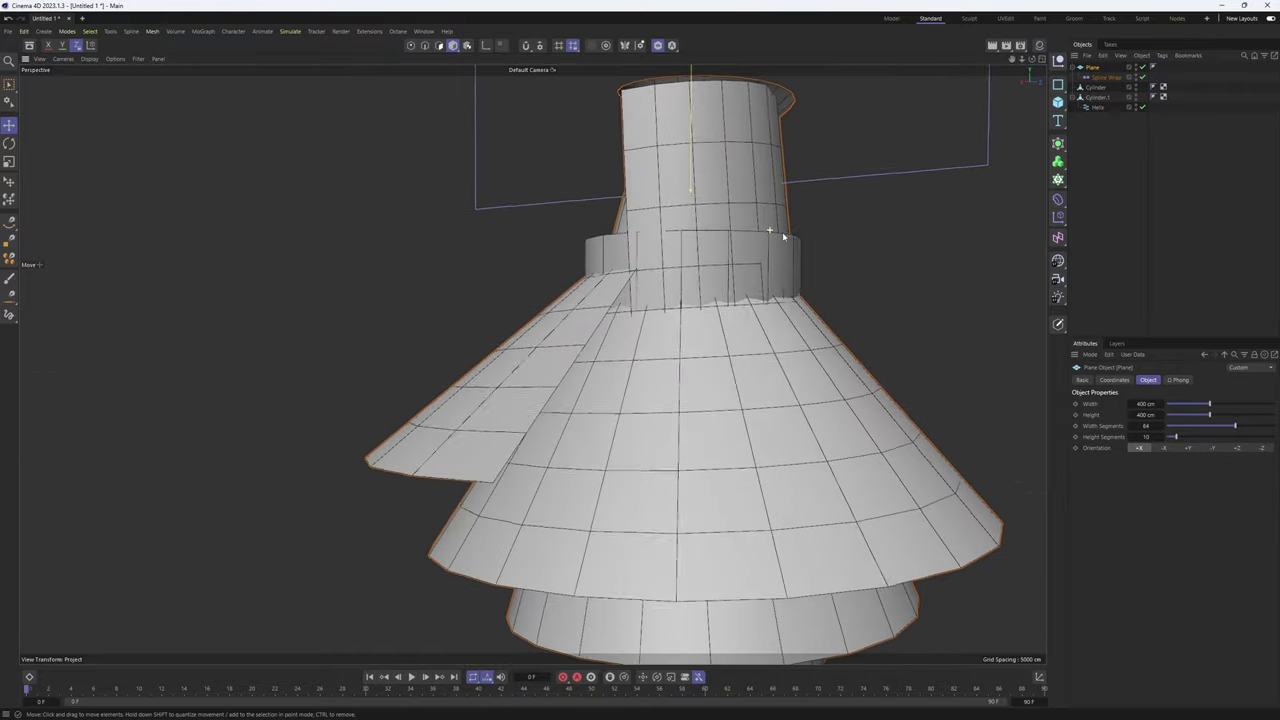
middle_click_drag(783, 236, 749, 214, "alt")
left_click_drag(752, 306, 806, 296, "alt")
middle_click_drag(806, 296, 828, 287, "alt")
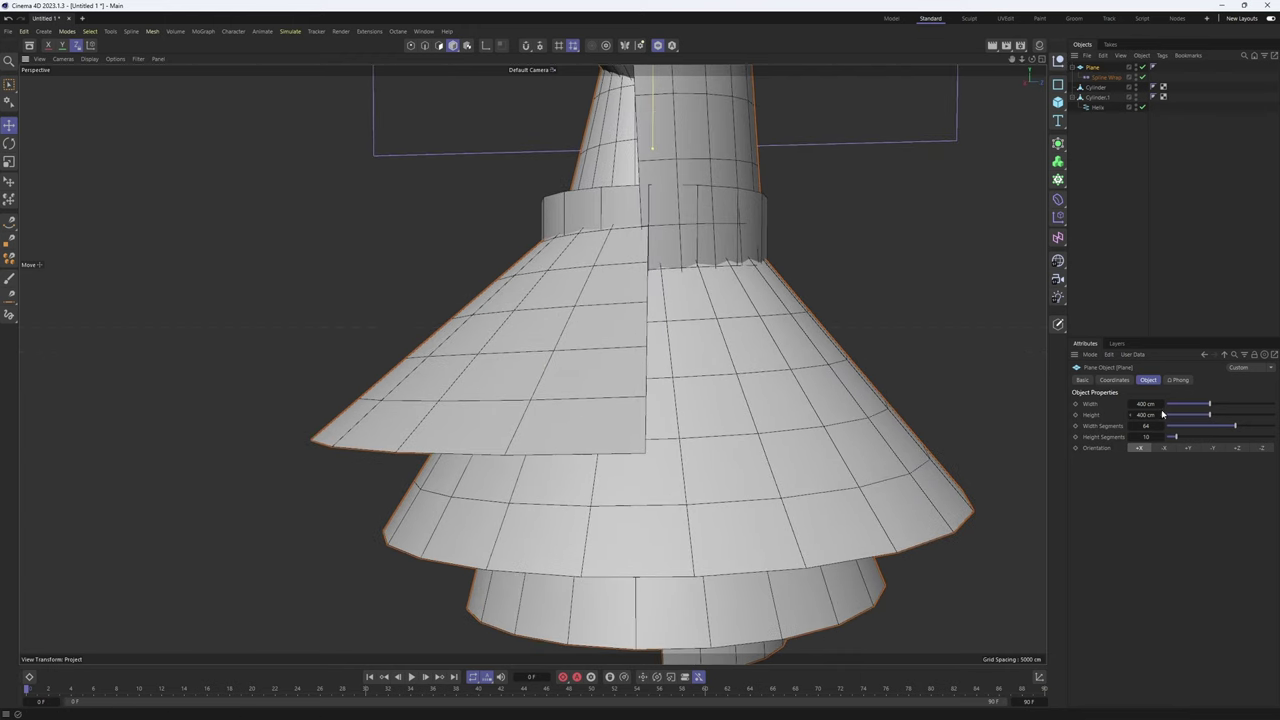
left_click_drag(1208, 404, 1171, 414)
middle_click_drag(696, 262, 671, 337, "alt")
right_click_drag(671, 337, 720, 337, "alt")
left_click_drag(720, 337, 605, 365, "alt")
right_click_drag(605, 365, 657, 357, "alt")
left_click_drag(590, 357, 637, 357, "alt")
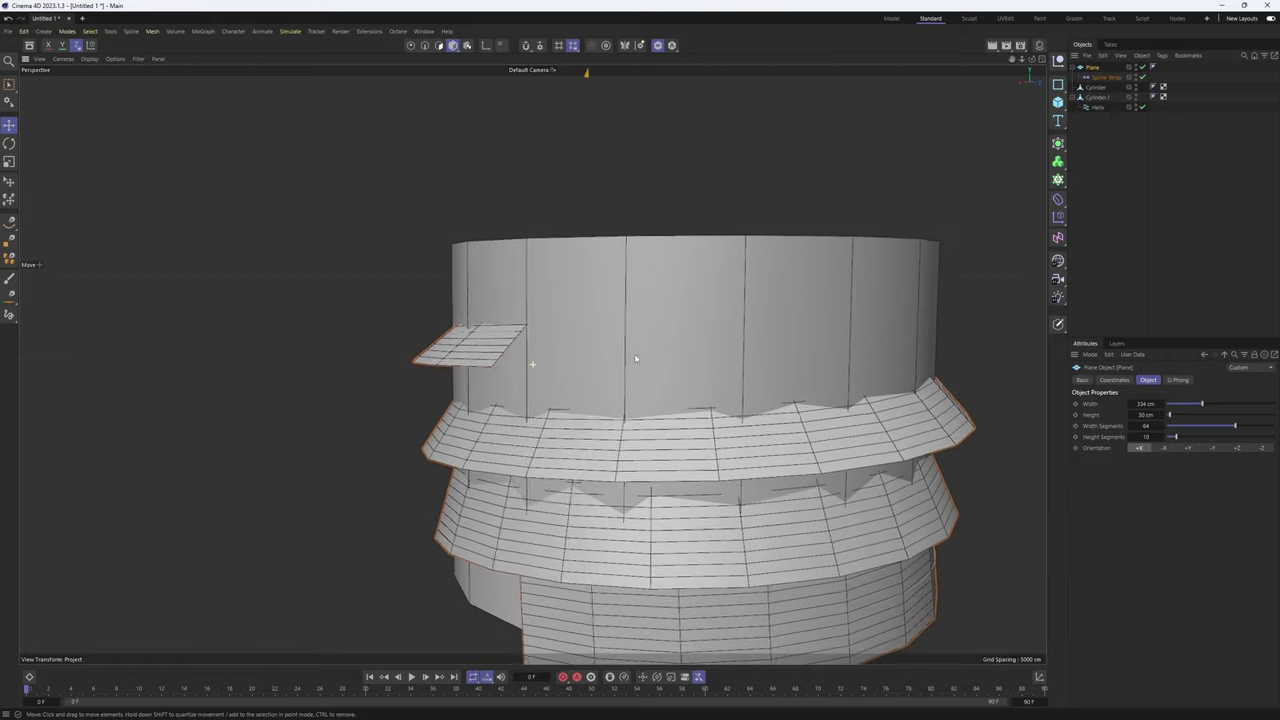
Duplicate the Helix spline inside Cylinder.1 and rename the copy "rail"
right_click_drag(637, 357, 559, 360, "alt")
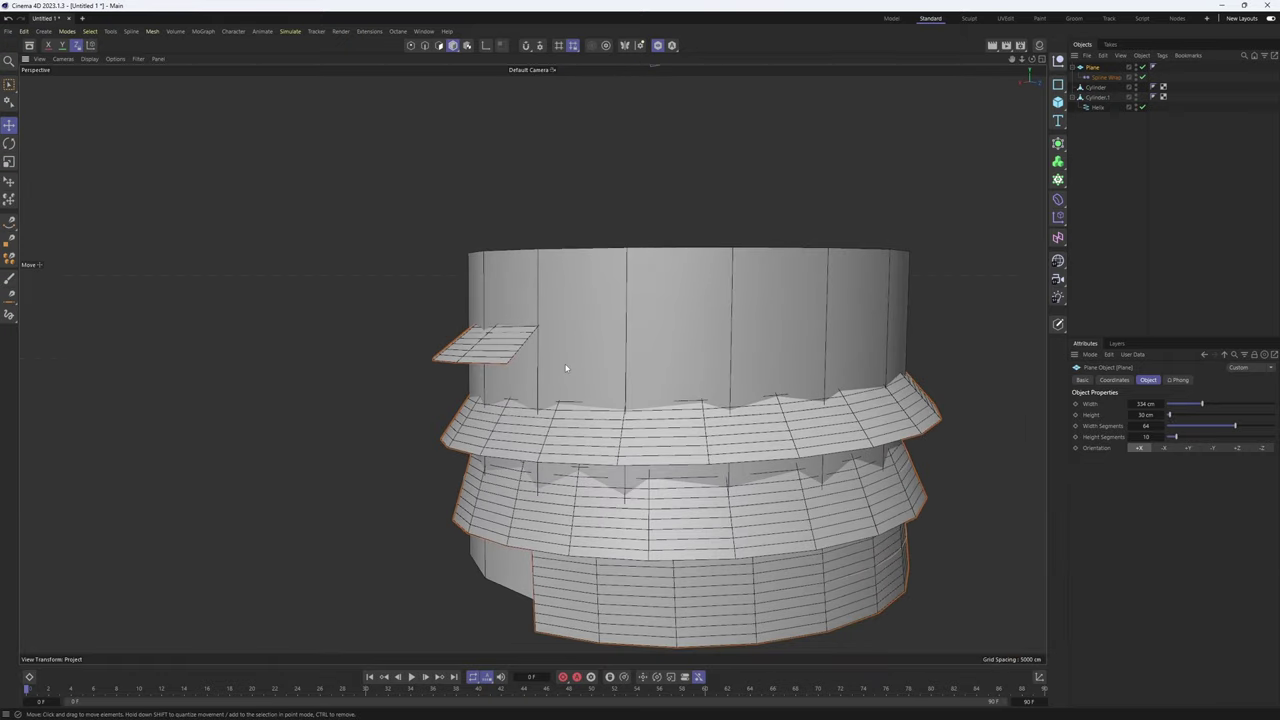
middle_click_drag(541, 326, 531, 363, "alt")
left_click_drag(531, 363, 610, 391, "alt")
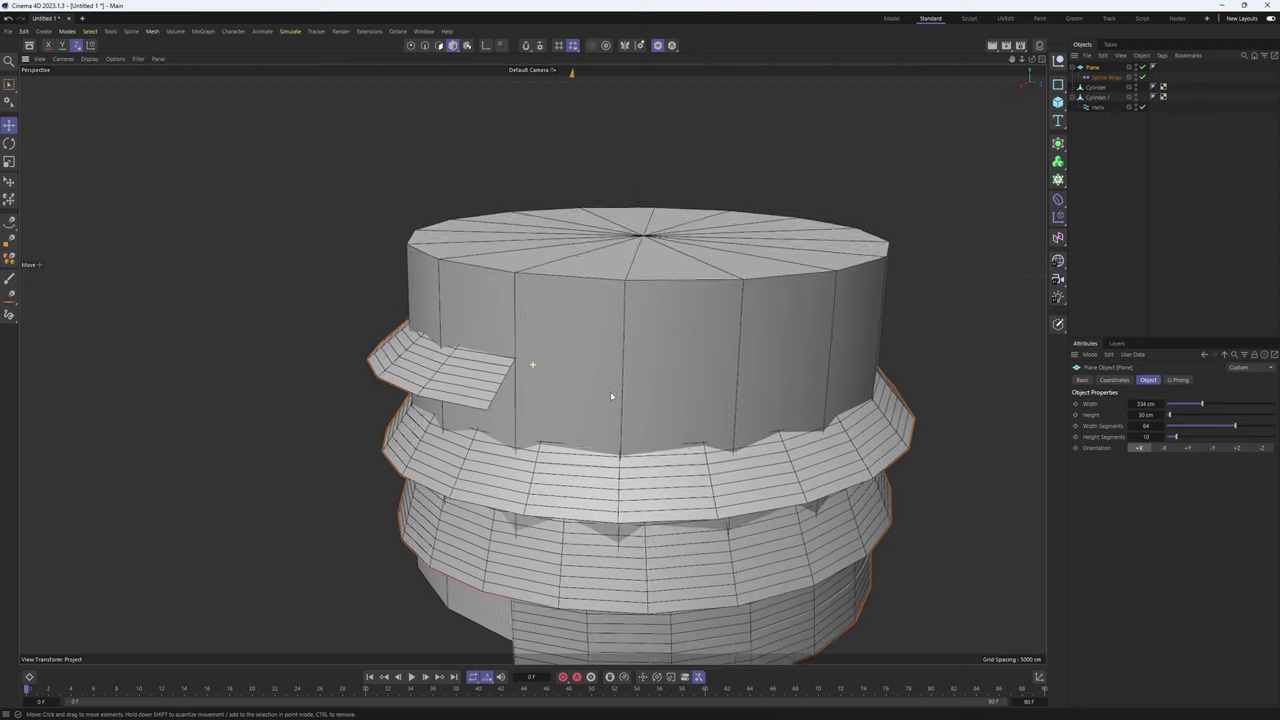
middle_click_drag(610, 391, 629, 364, "alt")
left_click(1103, 108)
left_click(1101, 108)
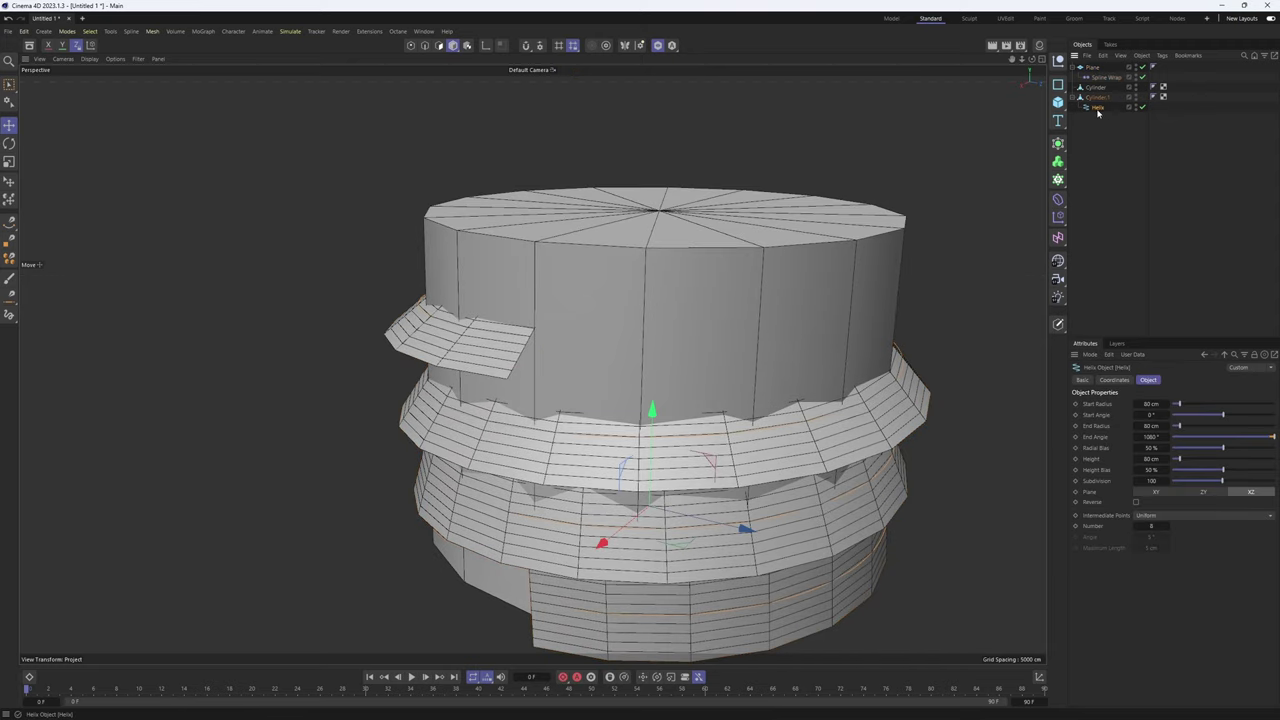
left_click_drag(1100, 113, 1099, 116, "ctrl")
double_click(1098, 117)
key("BackSpace")
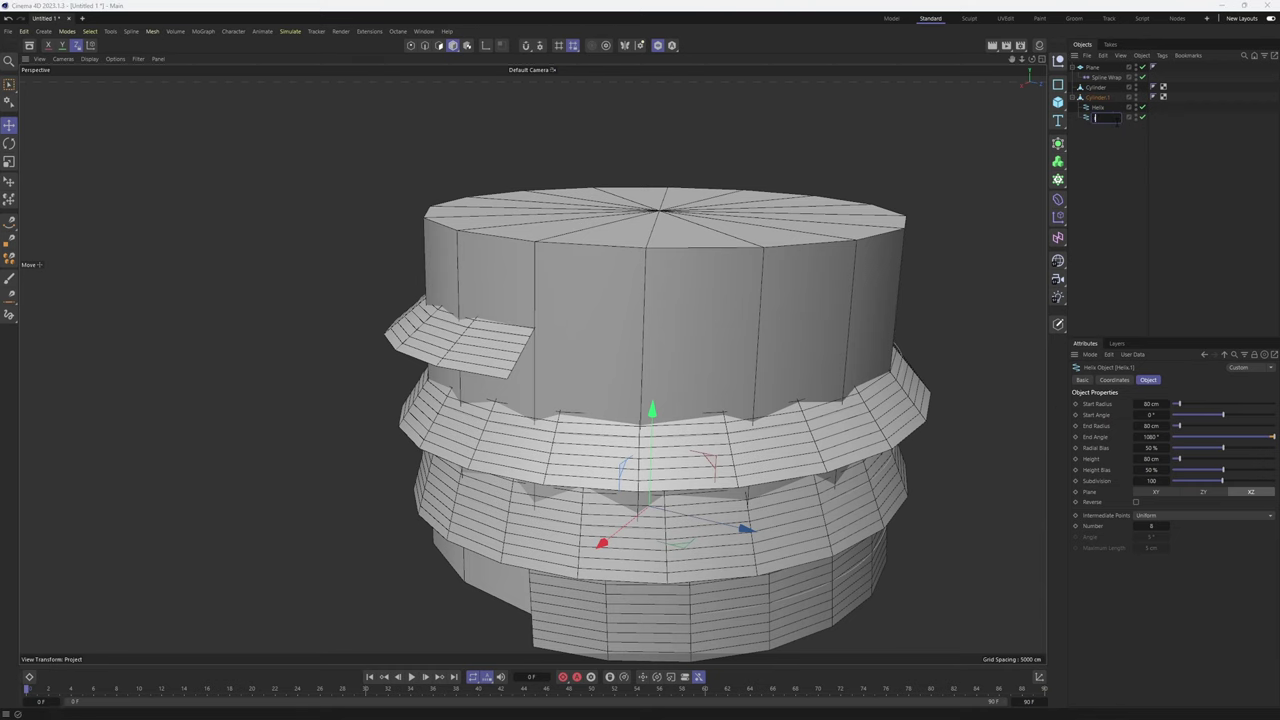
type("rail")
key("Return")
Assign the rail spline as the Rail of the plane's Spline Wrap deformer
left_click_drag(708, 365, 717, 318, "alt")
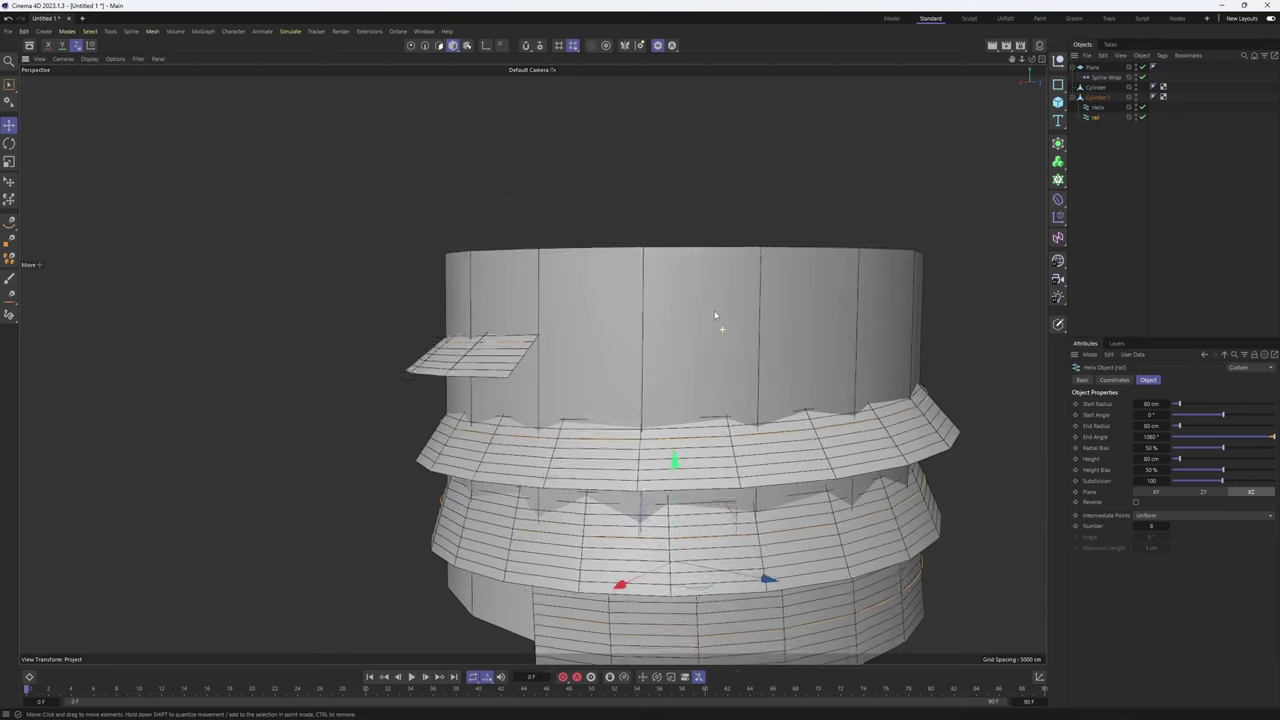
middle_click_drag(715, 466, 702, 448, "alt")
left_click_drag(702, 449, 652, 428, "alt")
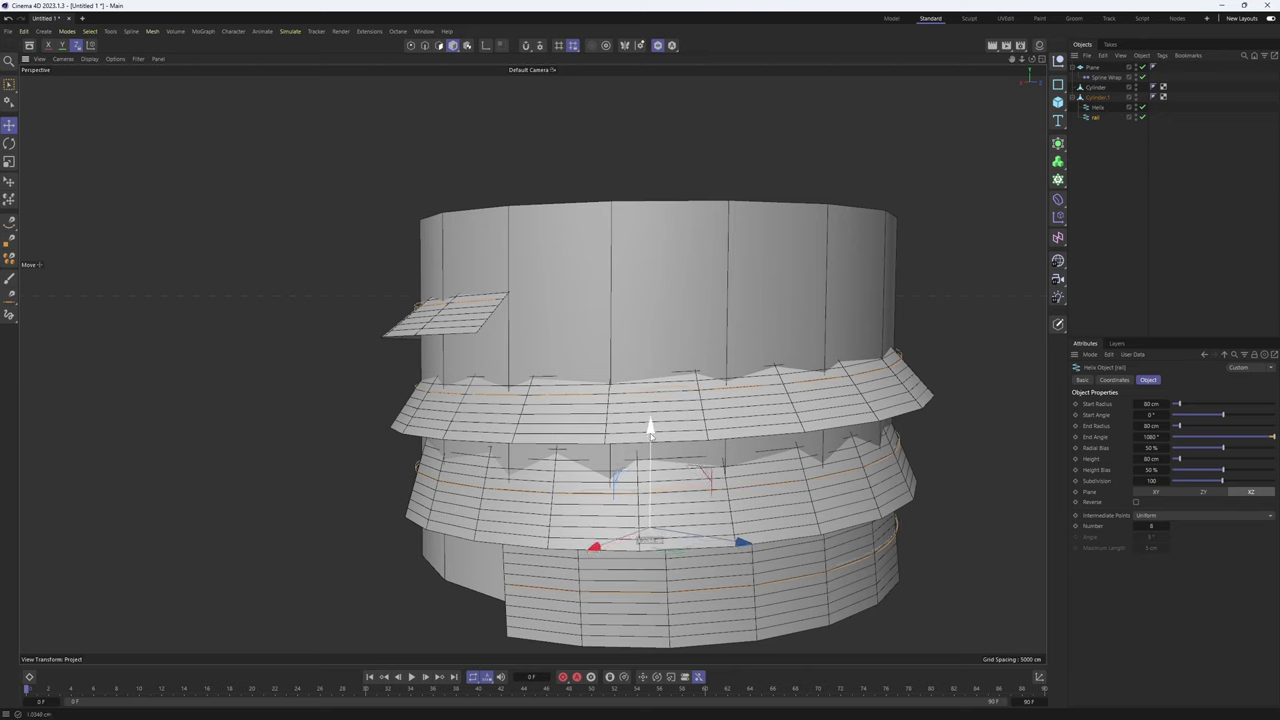
left_click(1104, 77)
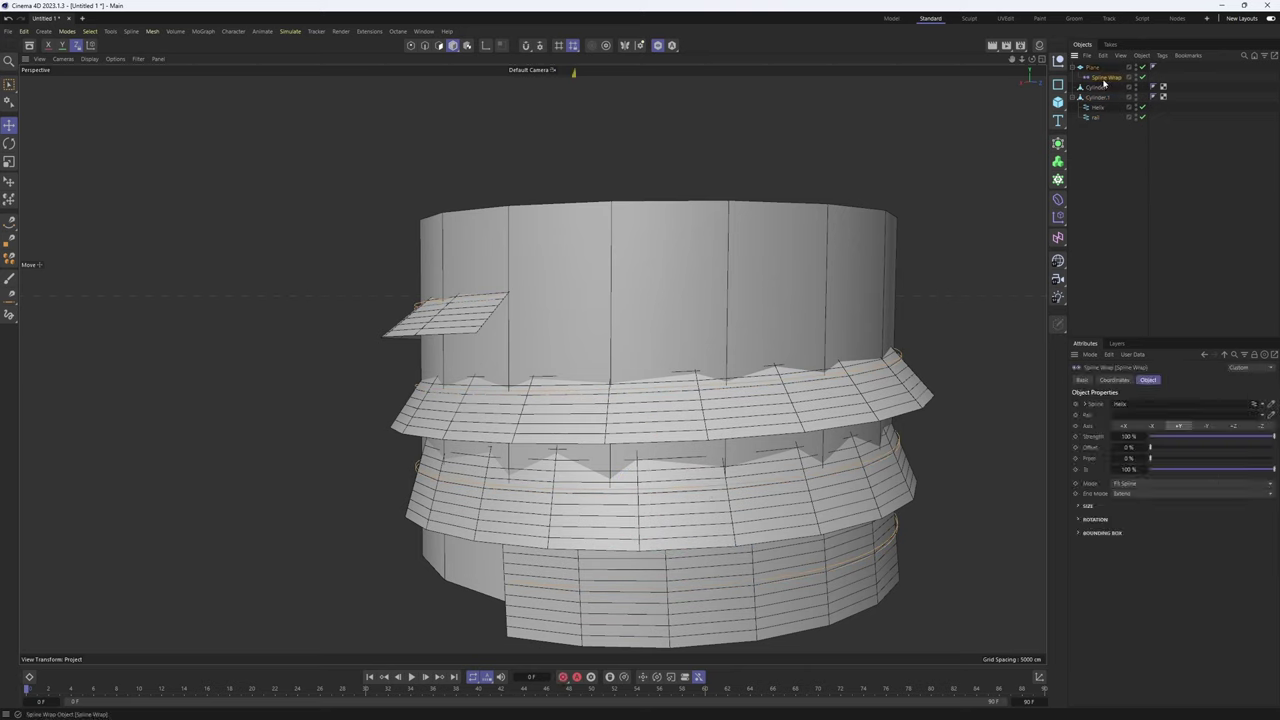
left_click_drag(1096, 118, 1123, 418)
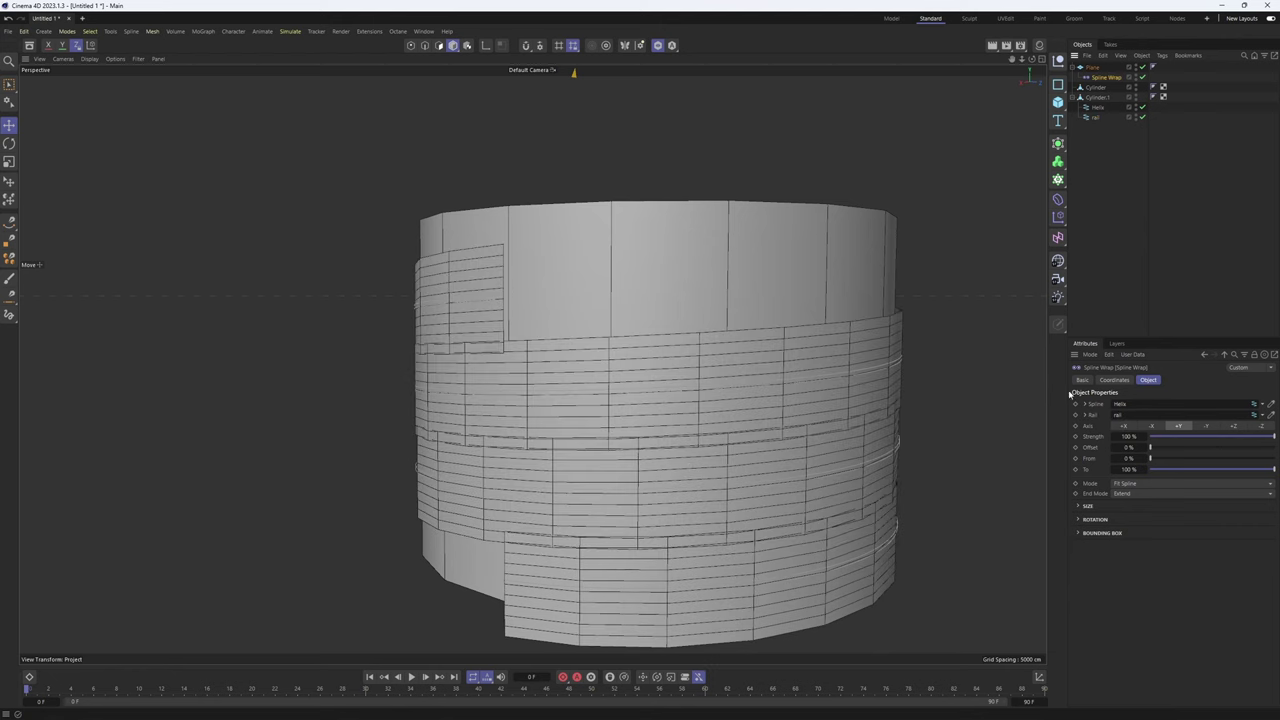
Reduce the height of the wrapped plane to 21 cm, leaving gaps between the thread turns
left_click(1095, 67)
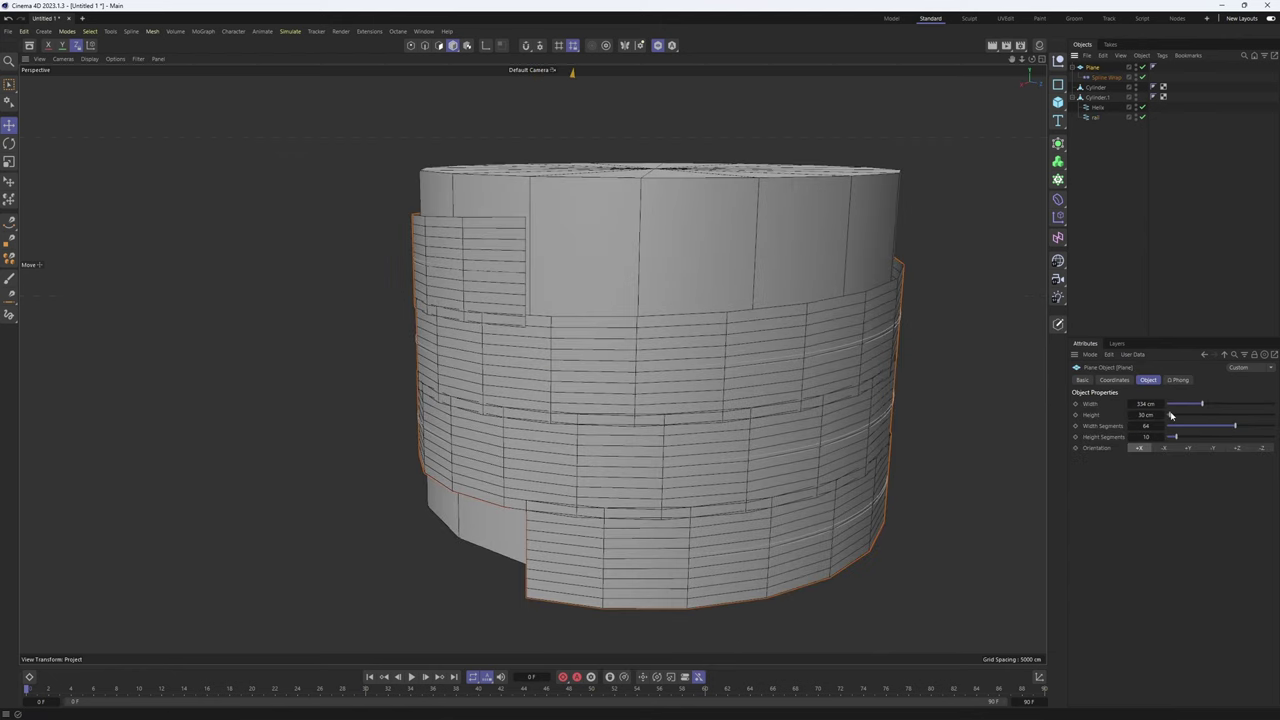
left_click(1131, 416)
left_click(1131, 416)
left_click(1131, 416)
left_click(1131, 416)
left_click(1131, 416)
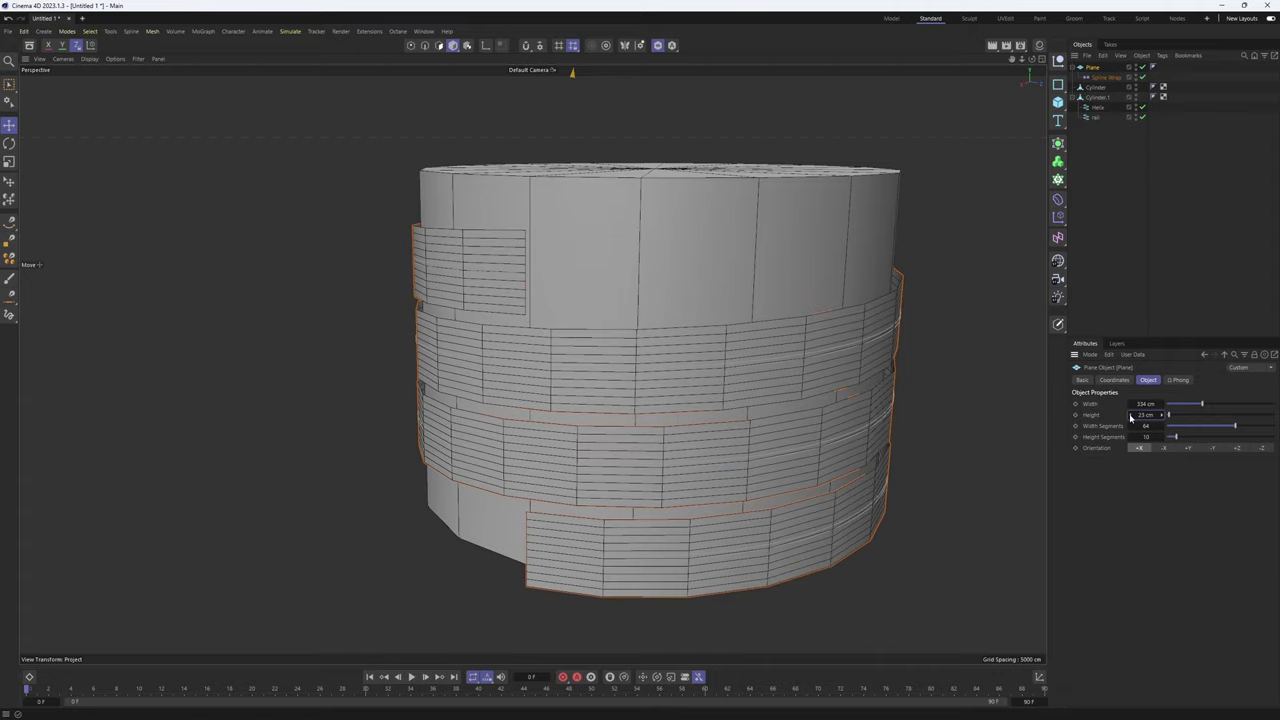
left_click(1131, 416)
left_click(1131, 416)
middle_click_drag(750, 412, 688, 334, "alt")
left_click_drag(688, 335, 986, 437, "alt")
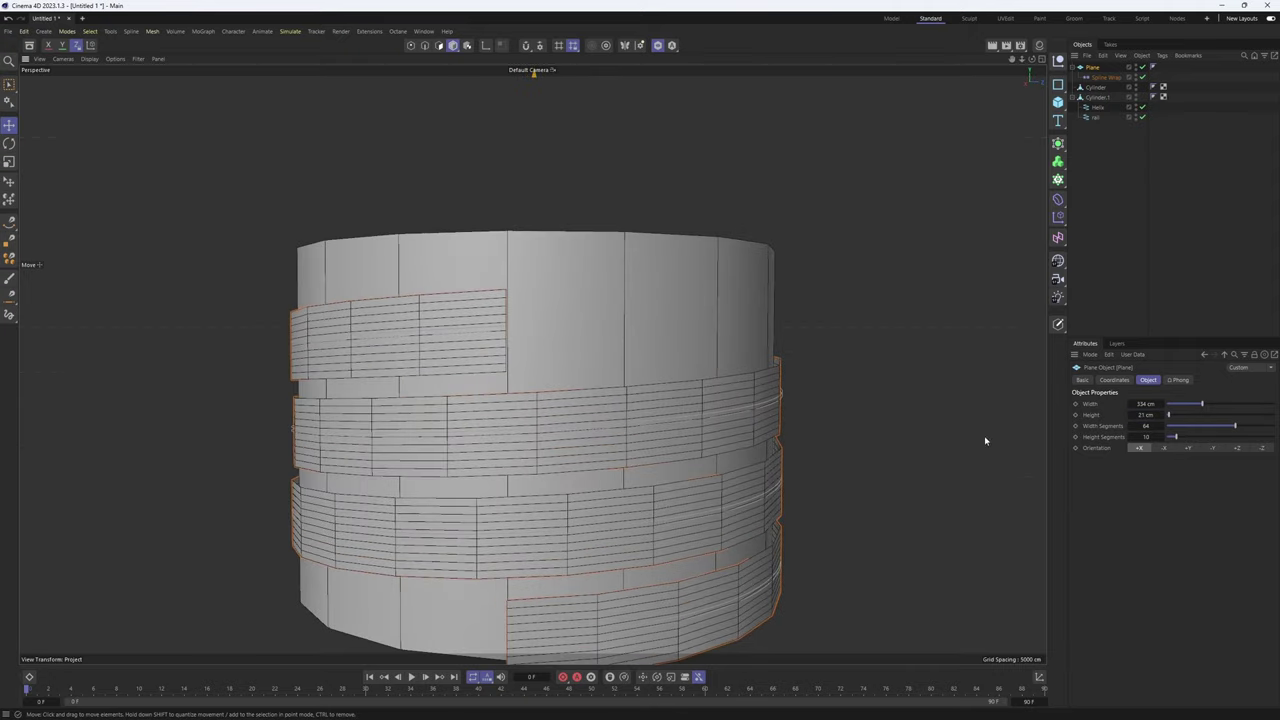
Set the plane's height segments to 1 and inspect the simplified thread strip
double_click(1147, 437)
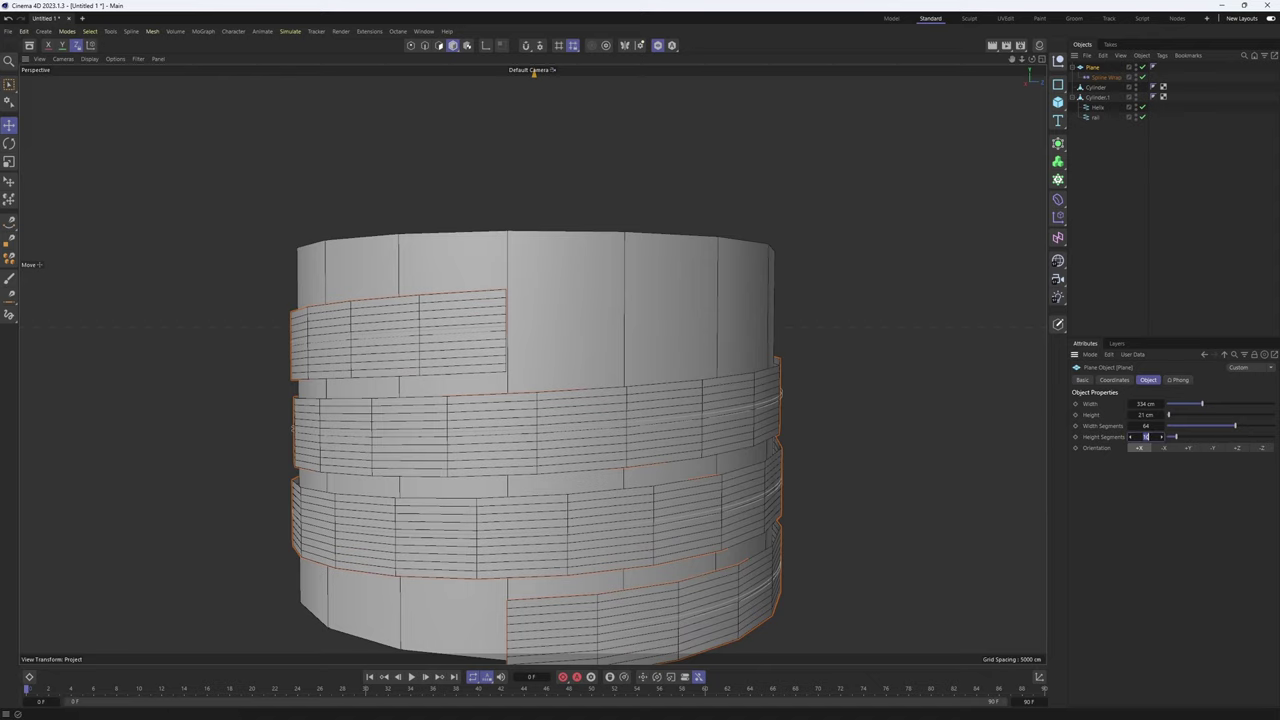
type("1")
key("Return")
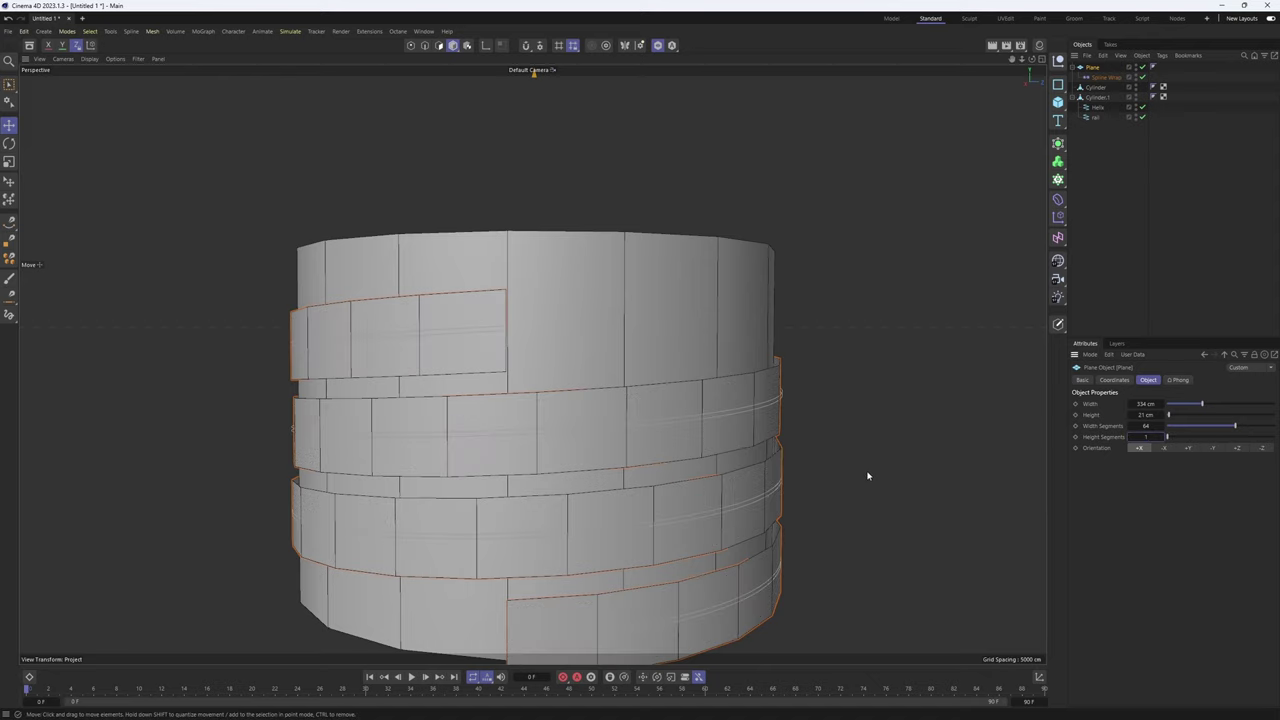
left_click_drag(868, 476, 680, 325, "alt")
scroll(611, 331, "up", 1)
left_click_drag(686, 386, 652, 402, "alt")
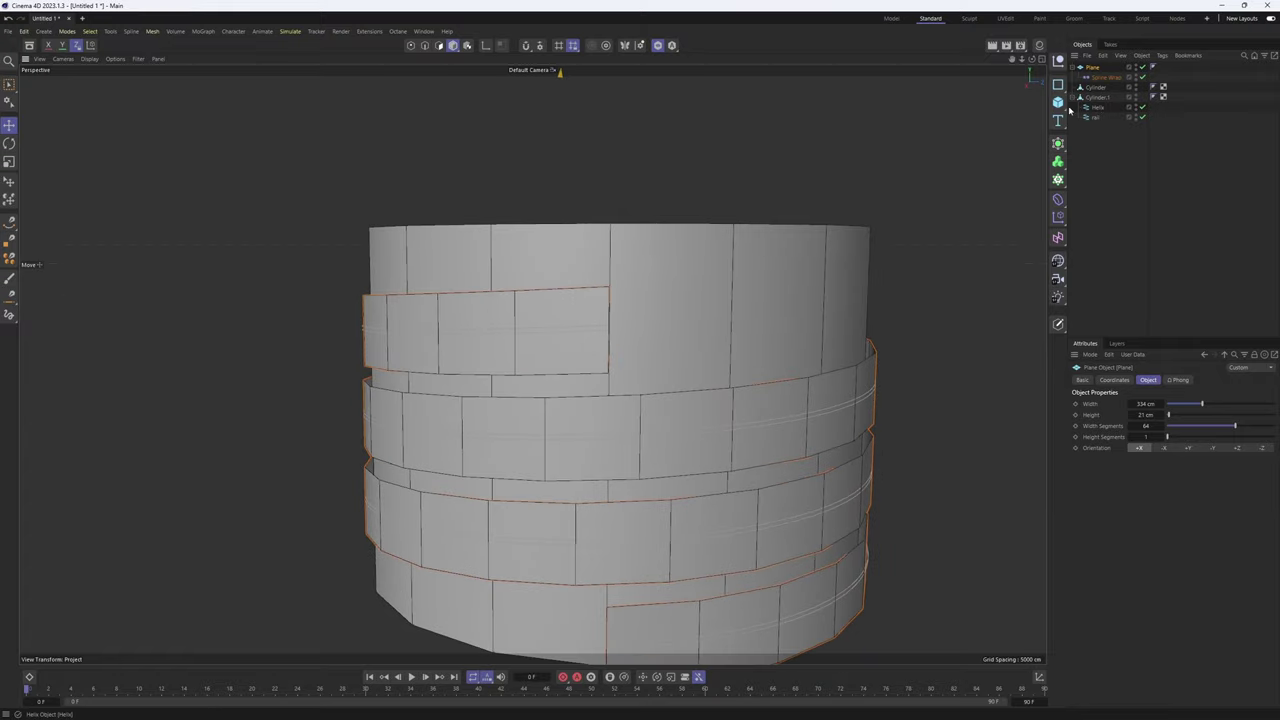
left_click(1066, 106)
left_click(1174, 119)
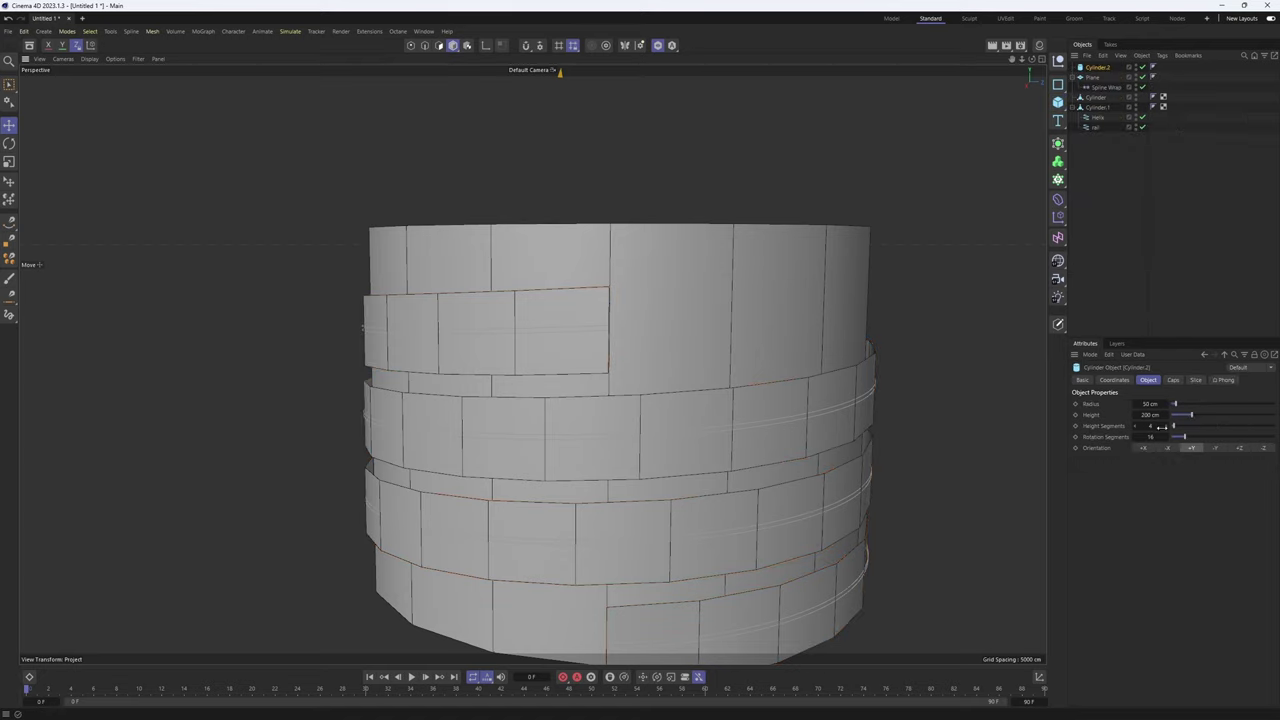
key("ctrl+z")
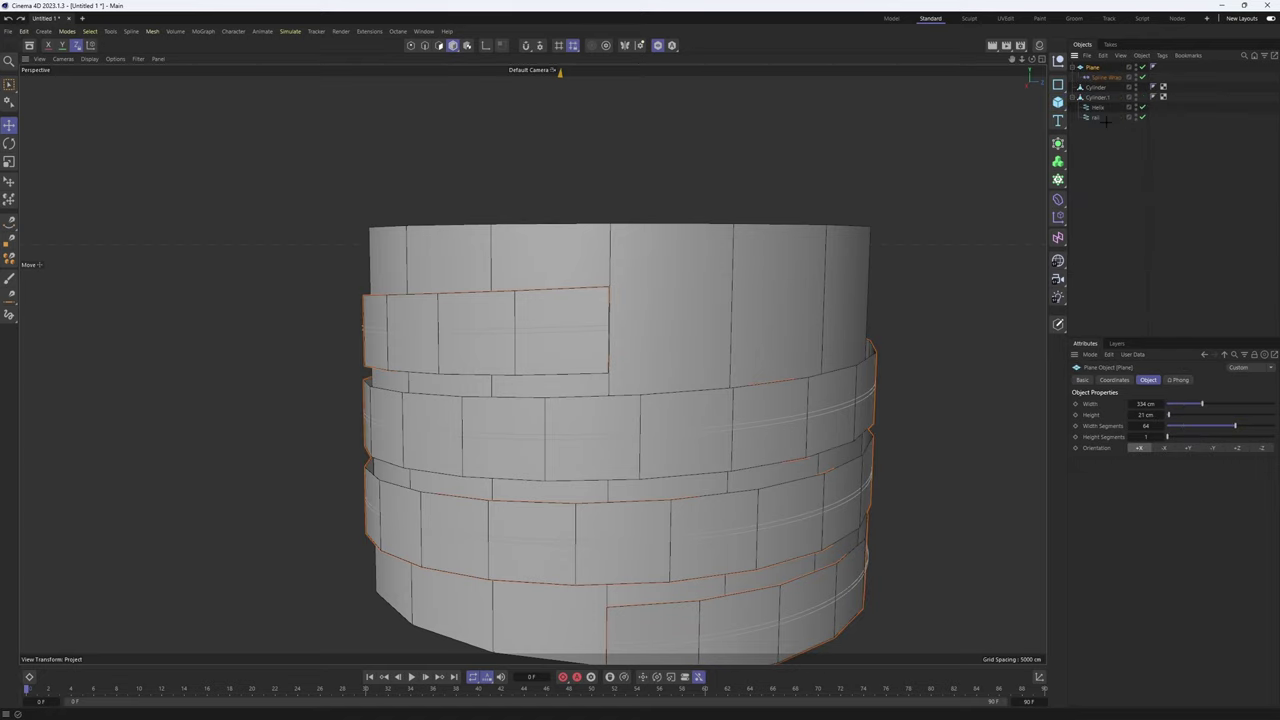
Set the plane's width segments to 48 to align the strip's edges with the cylinder's vertical edges
left_click(1162, 205)
left_click(1098, 99)
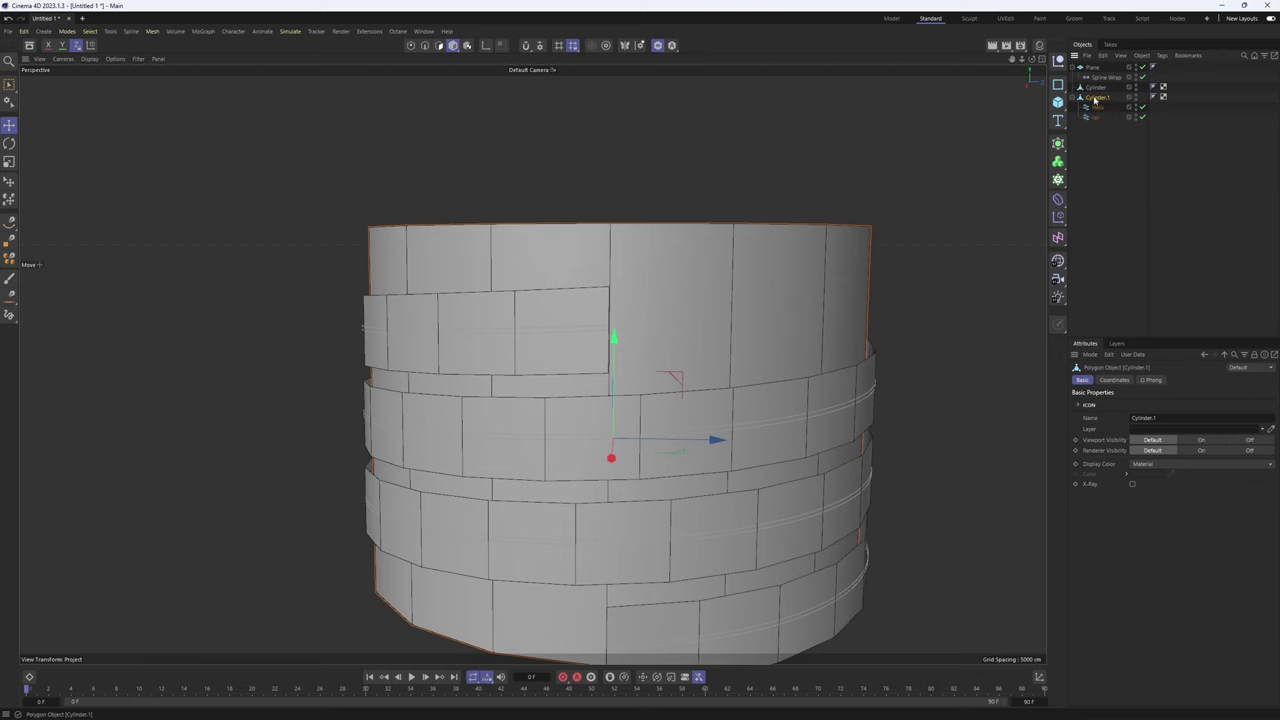
left_click(1097, 107)
left_click(1104, 77)
left_click(1093, 66)
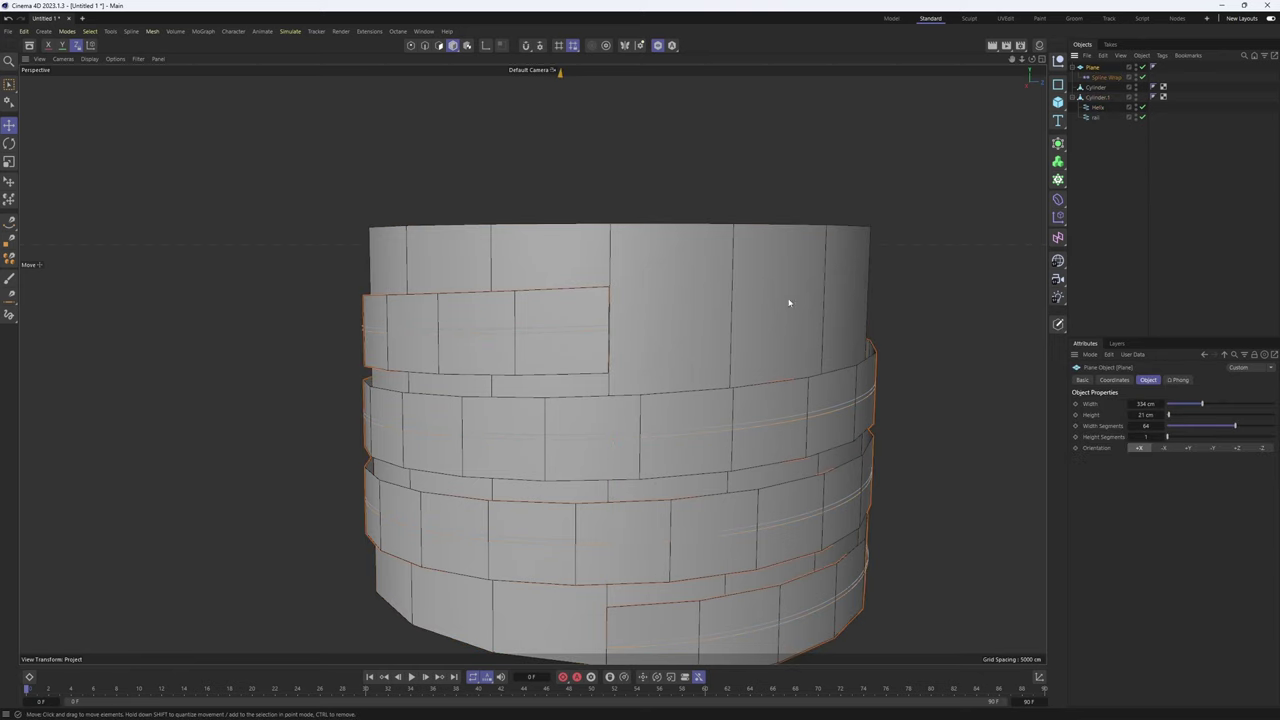
left_click_drag(789, 300, 735, 370, "alt")
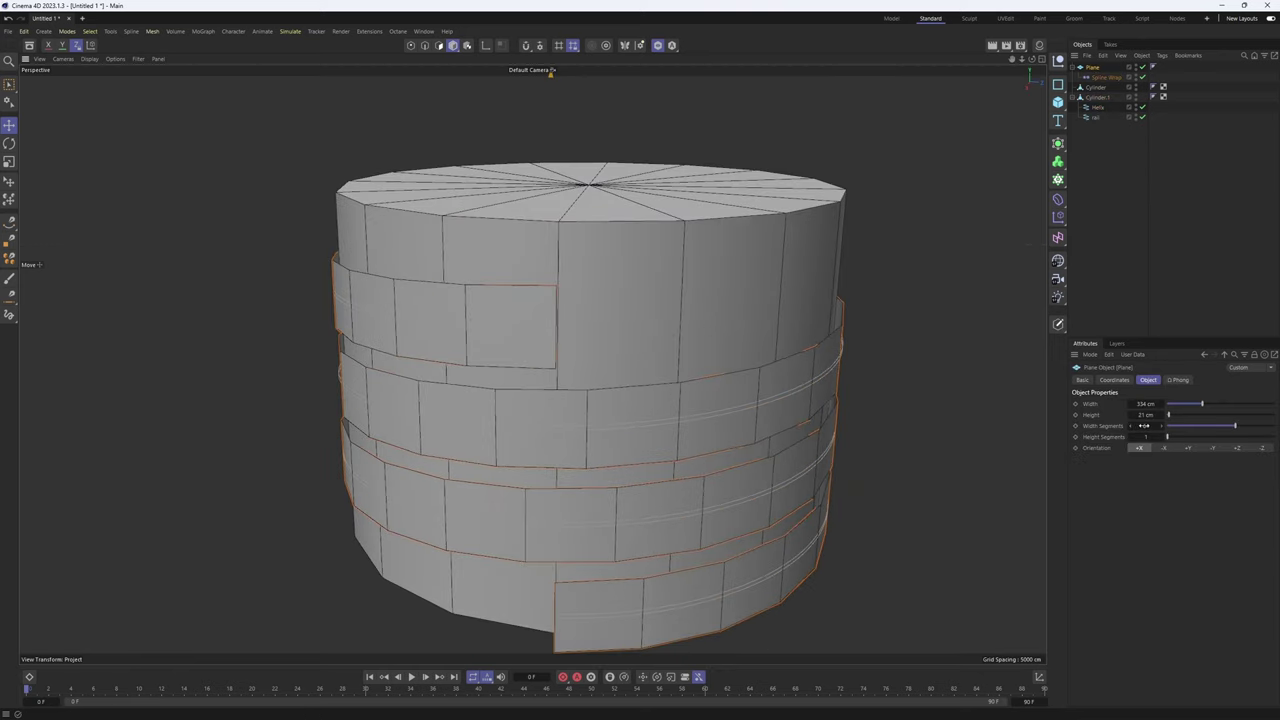
left_click_drag(1143, 426, 1145, 426)
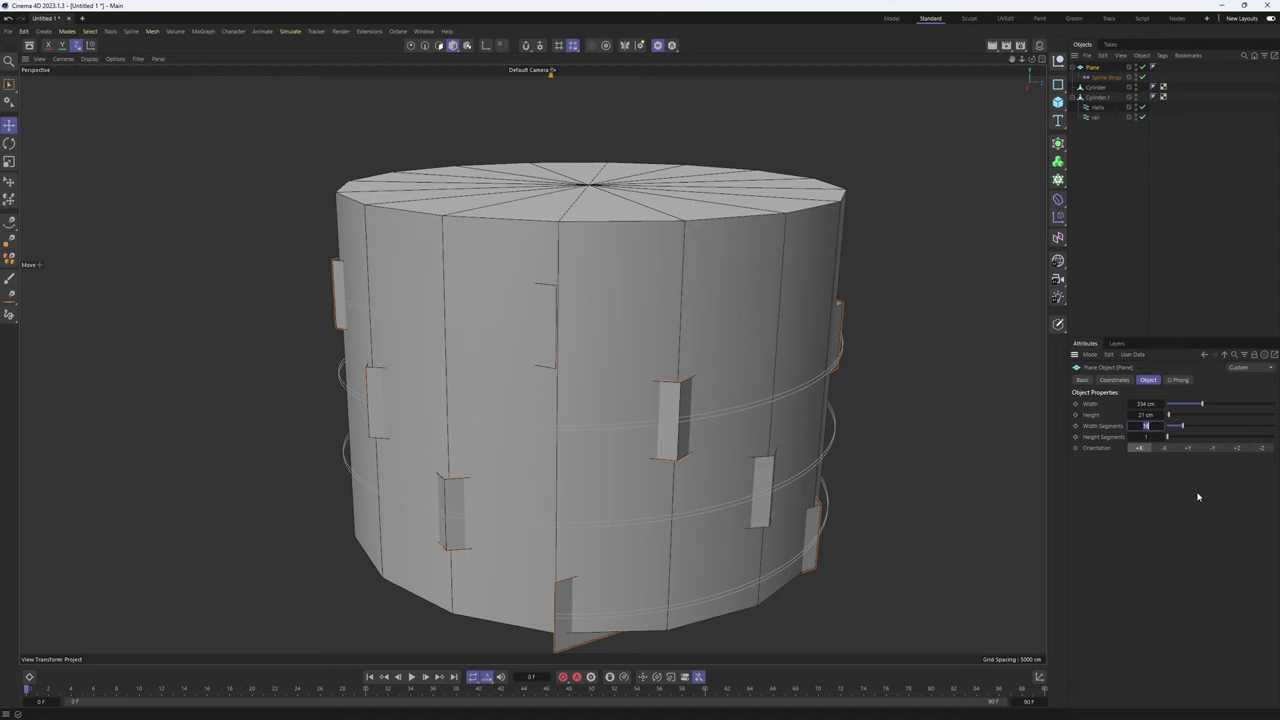
key("Return")
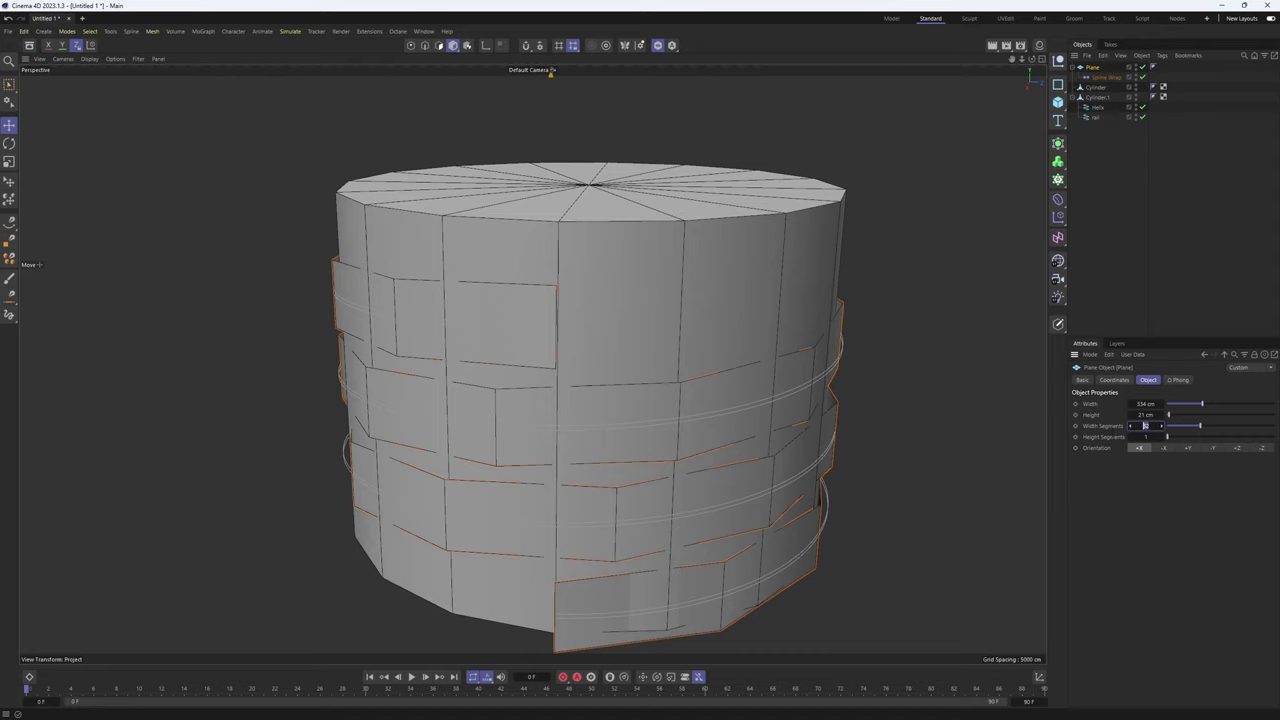
key("Return")
left_click_drag(533, 364, 683, 282, "alt")
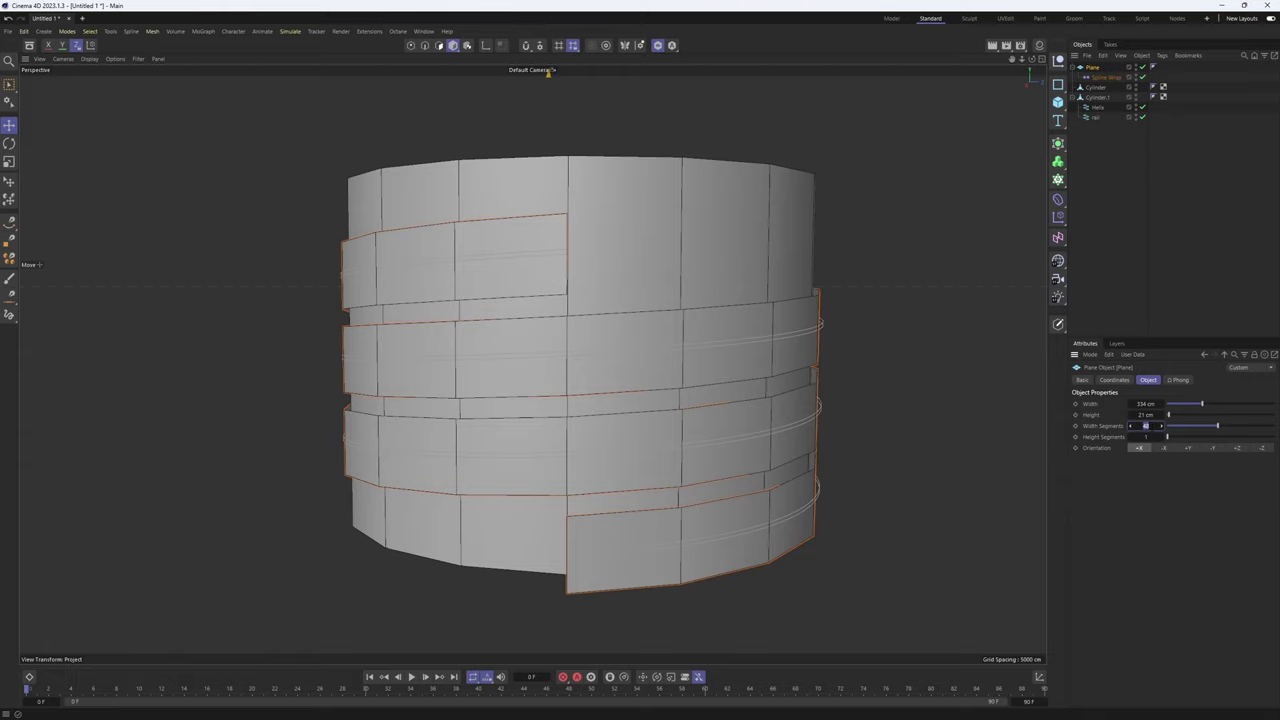
left_click_drag(684, 352, 757, 340, "alt")
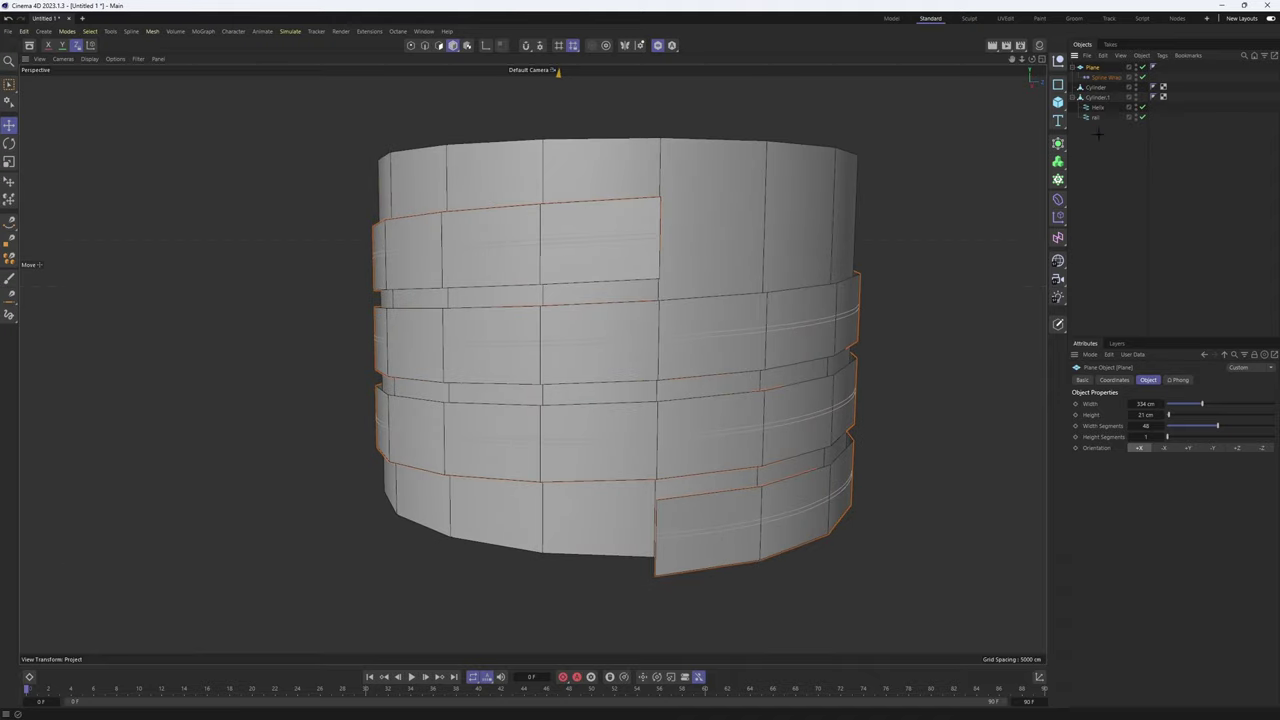
Move the Helix and rail splines together up along the cylinder, then collapse the Cylinder.1 hierarchy
left_click_drag(1104, 149, 1096, 104)
left_click_drag(614, 373, 633, 352)
left_click(1194, 146)
left_click(1073, 98)
left_click(1087, 101)
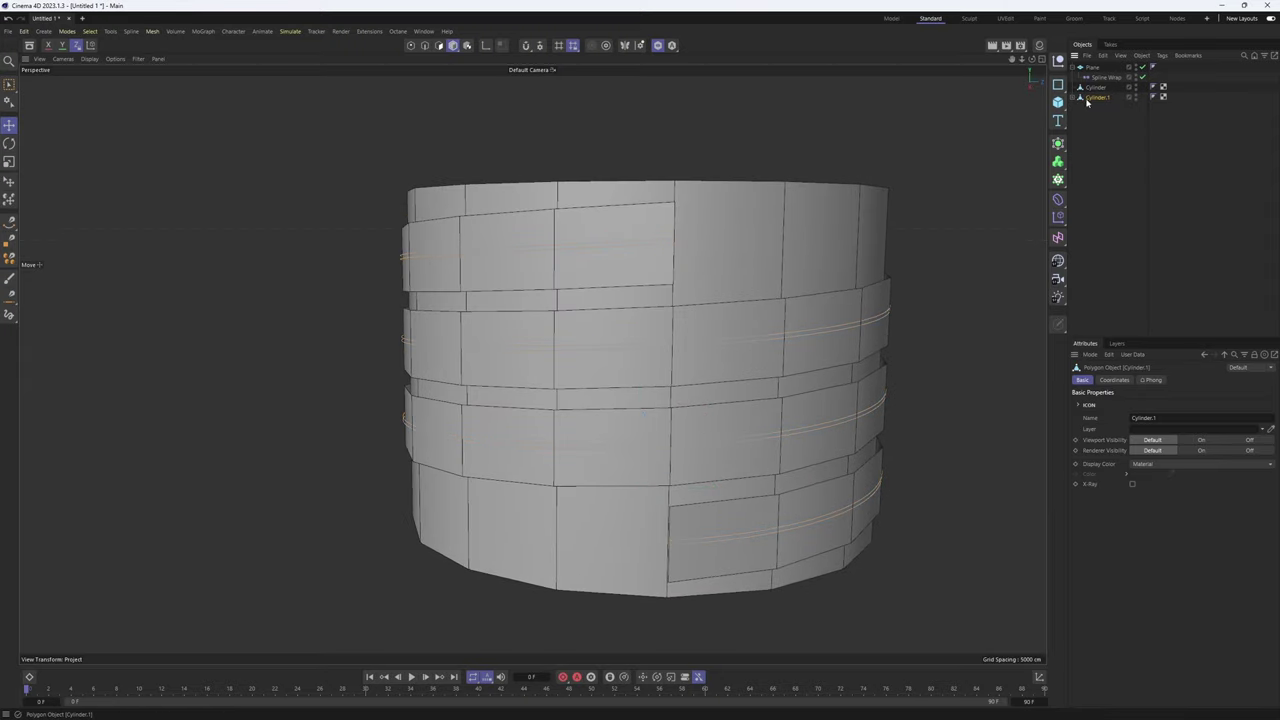
Add a Cloth Surface generator as the parent of the Plane
left_click_drag(640, 230, 546, 397, "alt")
scroll(590, 310, "up", 3)
scroll(562, 390, "up", 1)
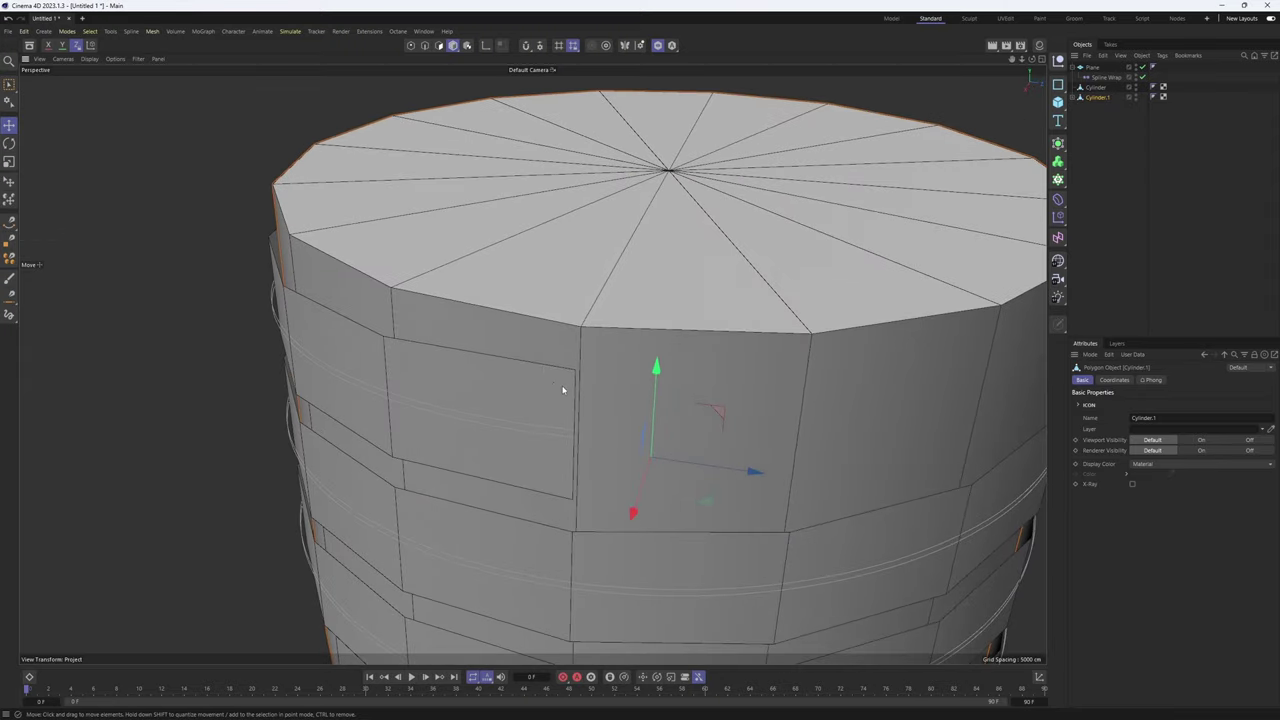
left_click(1092, 114)
left_click(1097, 101)
left_click(1080, 114)
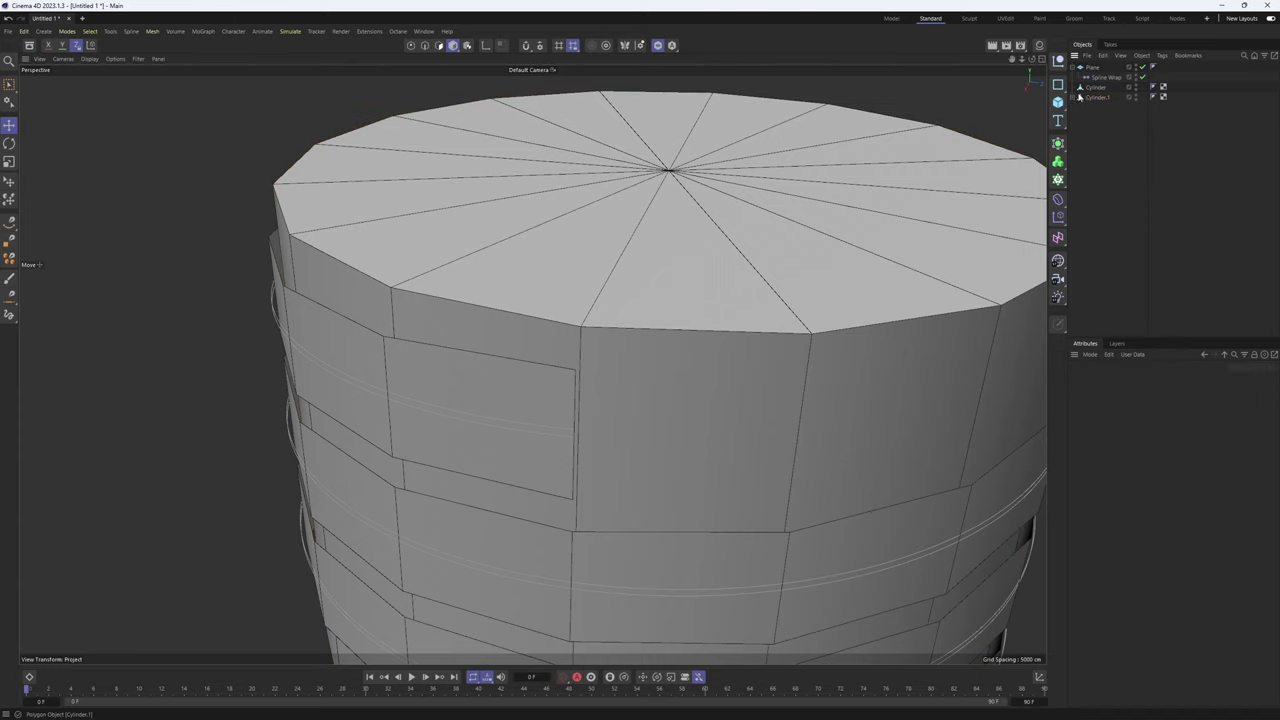
left_click(1077, 67)
left_click(1093, 67)
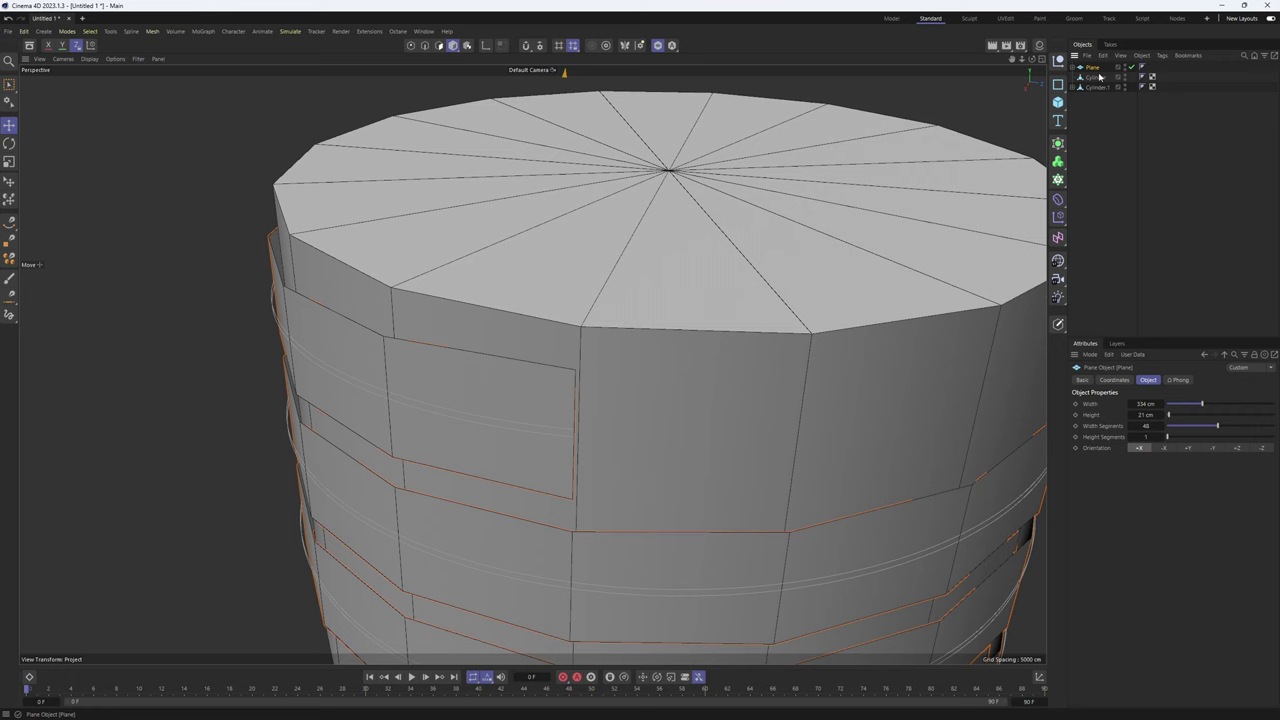
left_click(1059, 147)
left_click(1173, 162, "alt")
Give the Cloth Surface a thickness of -3.43 cm and set its subdivisions to 0
left_click_drag(827, 283, 829, 297, "alt")
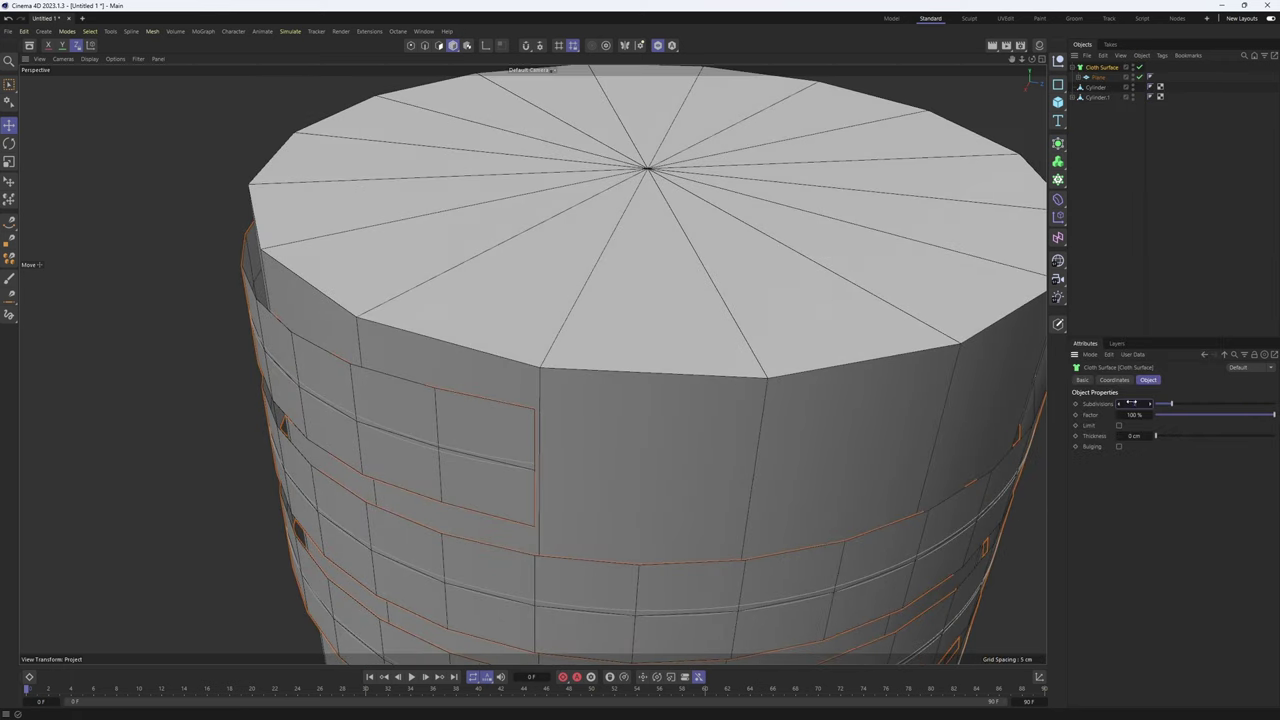
left_click_drag(1157, 437, 1029, 441)
left_click_drag(1138, 435, 1090, 436)
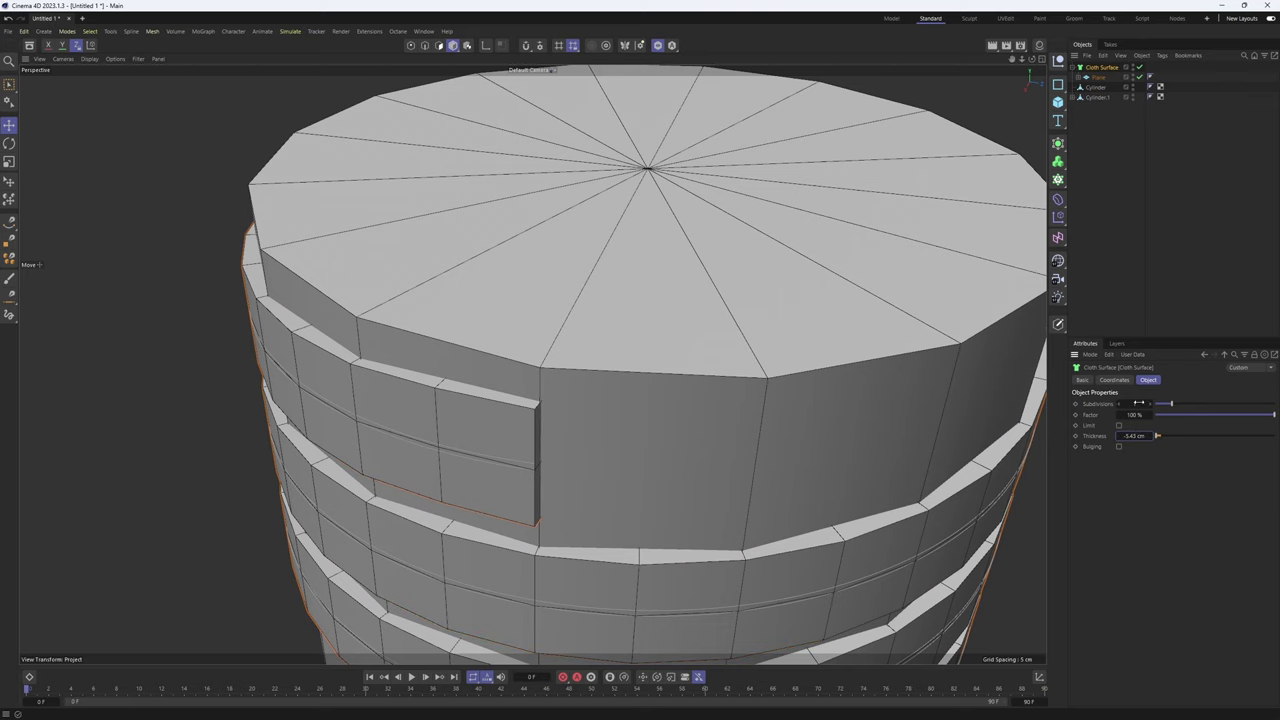
double_click(1138, 403)
type("0")
key("Return")
Take the Helix and rail splines out of Cylinder.1 in the object hierarchy and hide them
scroll(597, 428, "down", 2)
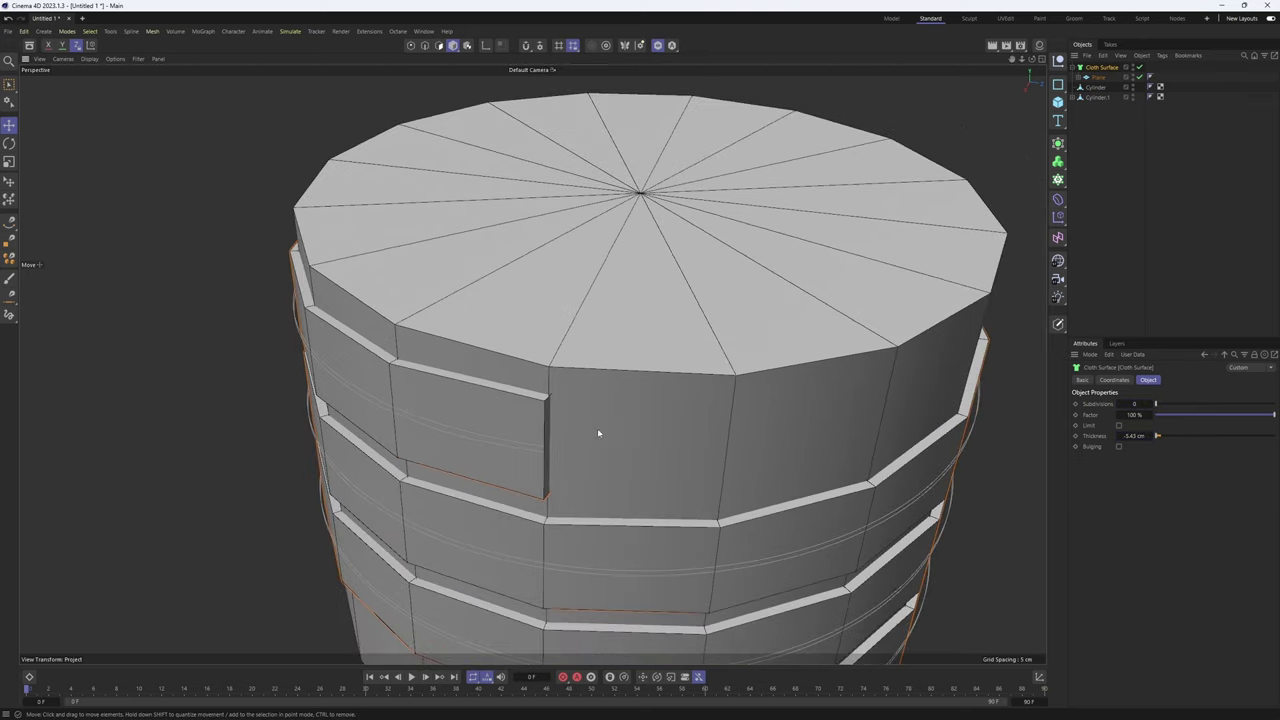
mouse_move(597, 428)
left_mouse_down("alt")
mouse_move(604, 285)
mouse_move(617, 383)
mouse_move(629, 388)
mouse_move(644, 351)
left_mouse_up("alt")
right_click_drag(644, 351, 512, 386, "alt")
left_click_drag(512, 386, 511, 271, "alt")
middle_click_drag(511, 271, 552, 356, "alt")
right_click_drag(552, 356, 620, 369, "alt")
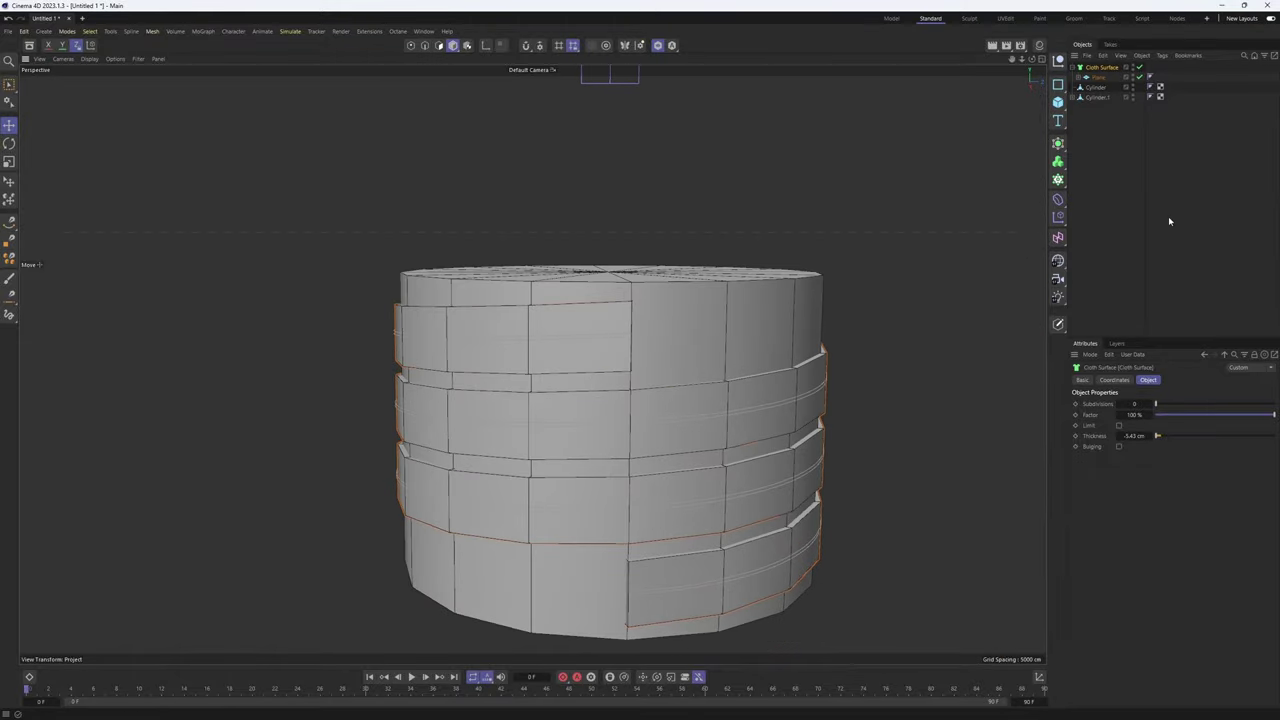
left_click(1117, 117)
left_click(1075, 67)
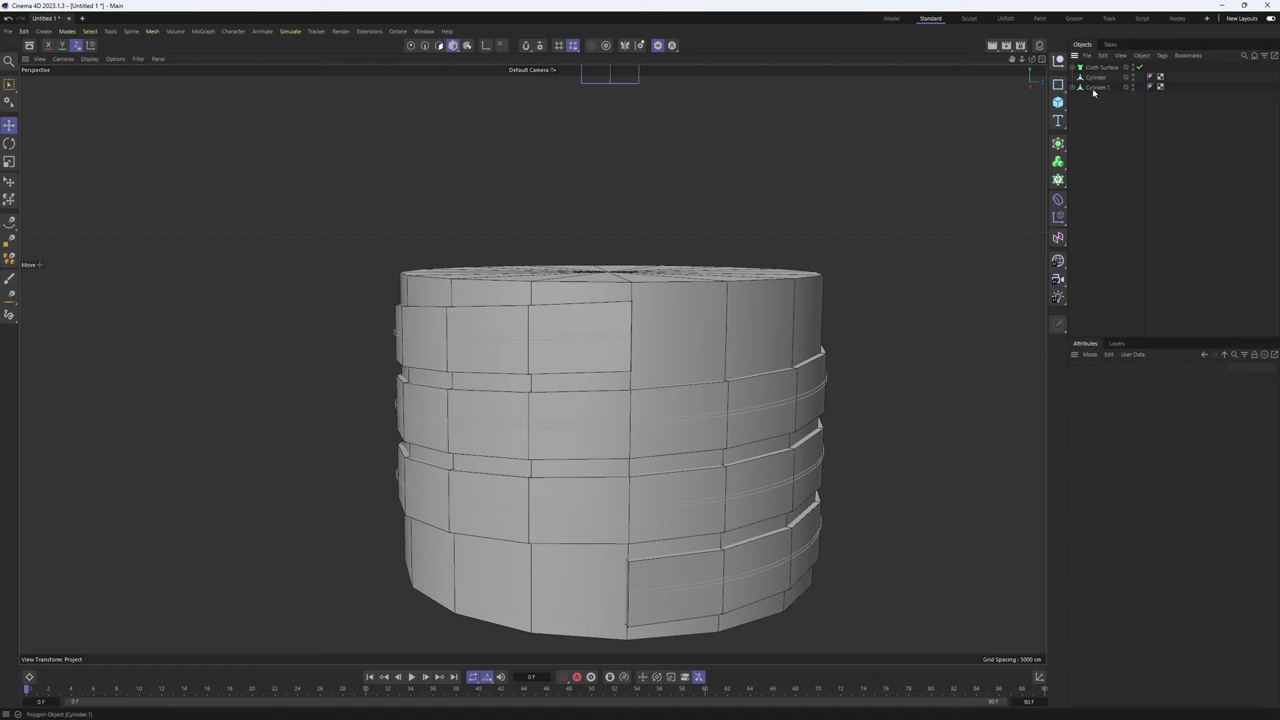
left_click(1093, 91)
left_click(1073, 87)
mouse_move(1108, 158)
left_mouse_down()
mouse_move(1088, 98)
mouse_move(1104, 147)
left_mouse_up()
left_click(1122, 133)
double_click(1133, 108, "alt")
Add a Boole as the parent of Cylinder.1 and place the Cloth Surface below the cylinder inside it to cut the thread groove
left_click(1097, 87)
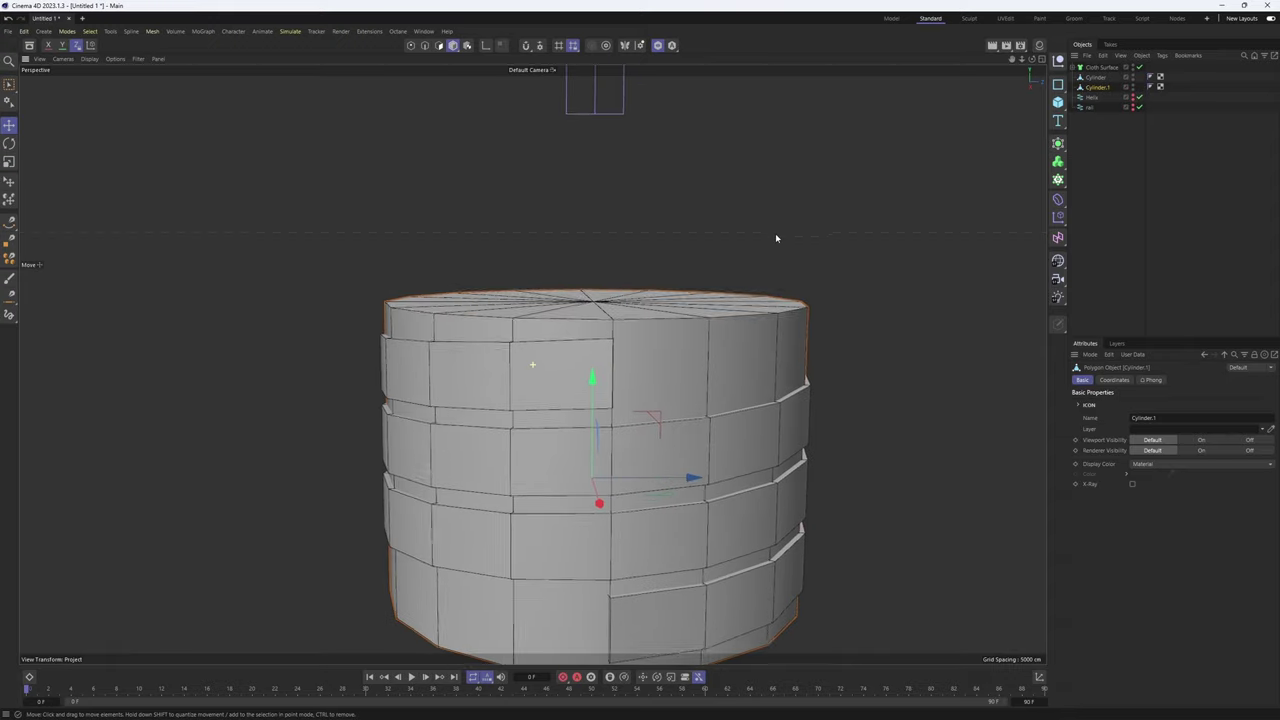
left_click_drag(775, 233, 786, 277, "alt")
left_click_drag(789, 336, 783, 257, "alt")
key("ctrl+z")
left_click(1057, 162)
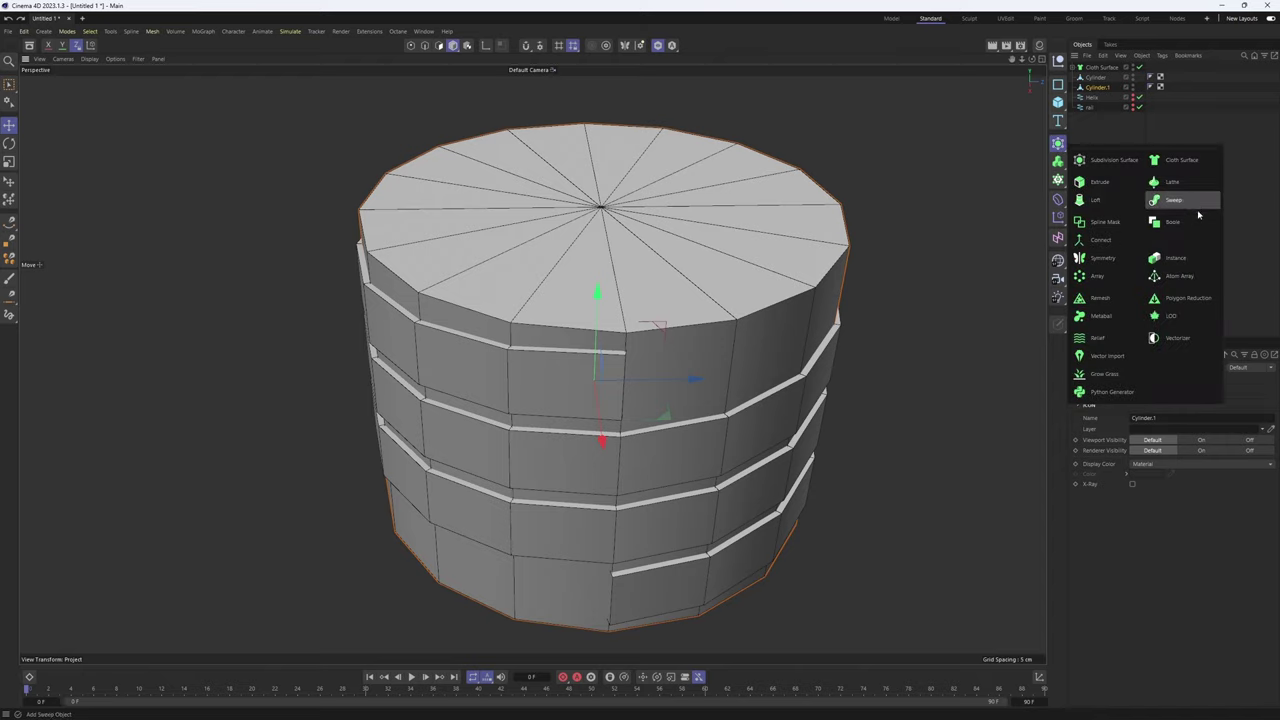
left_click(1186, 206, "alt")
left_click_drag(1102, 75, 1110, 108)
scroll(646, 290, "up", 10)
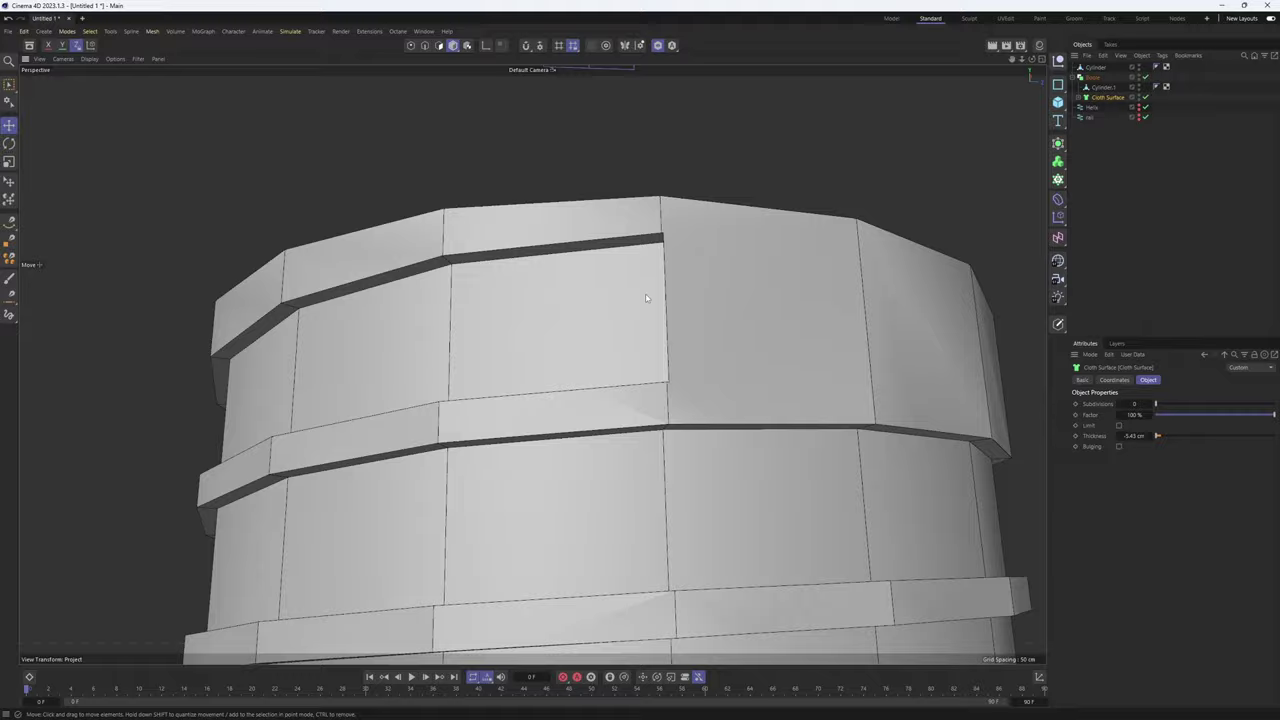
Inspect the cut thread's corners and add a Connect generator as the parent of the Boole
right_click_drag(647, 298, 672, 283, "alt")
left_click_drag(672, 283, 521, 293, "alt")
right_click_drag(521, 293, 583, 251, "alt")
scroll(521, 293, "up", 4)
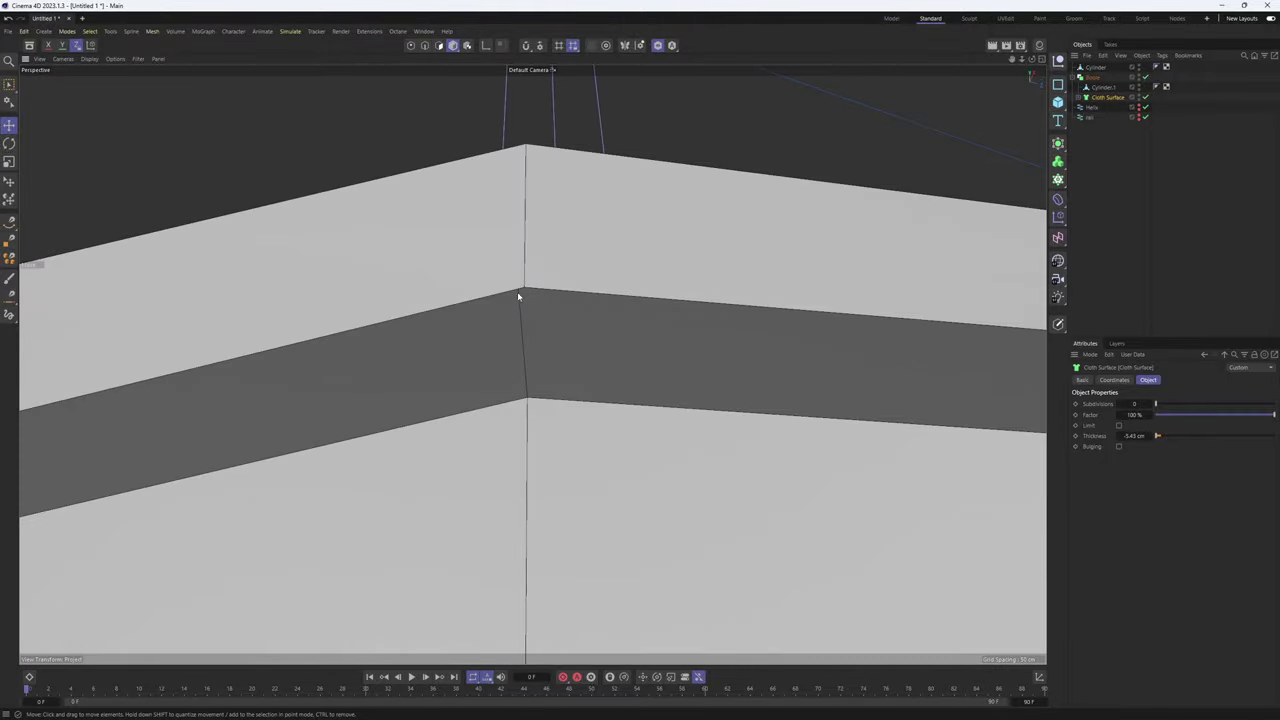
scroll(577, 284, "down", 4)
left_click_drag(830, 268, 930, 275, "alt")
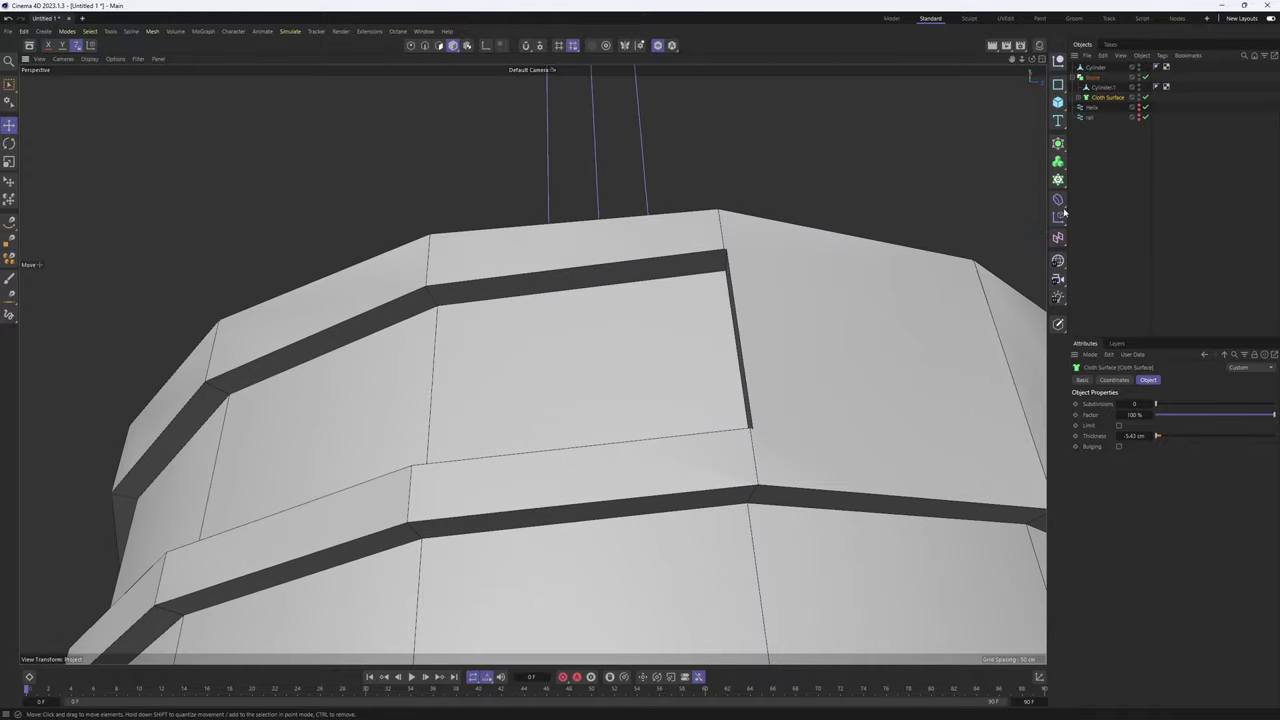
left_click(1076, 78)
left_click_drag(790, 228, 994, 183, "alt")
left_click(1091, 79)
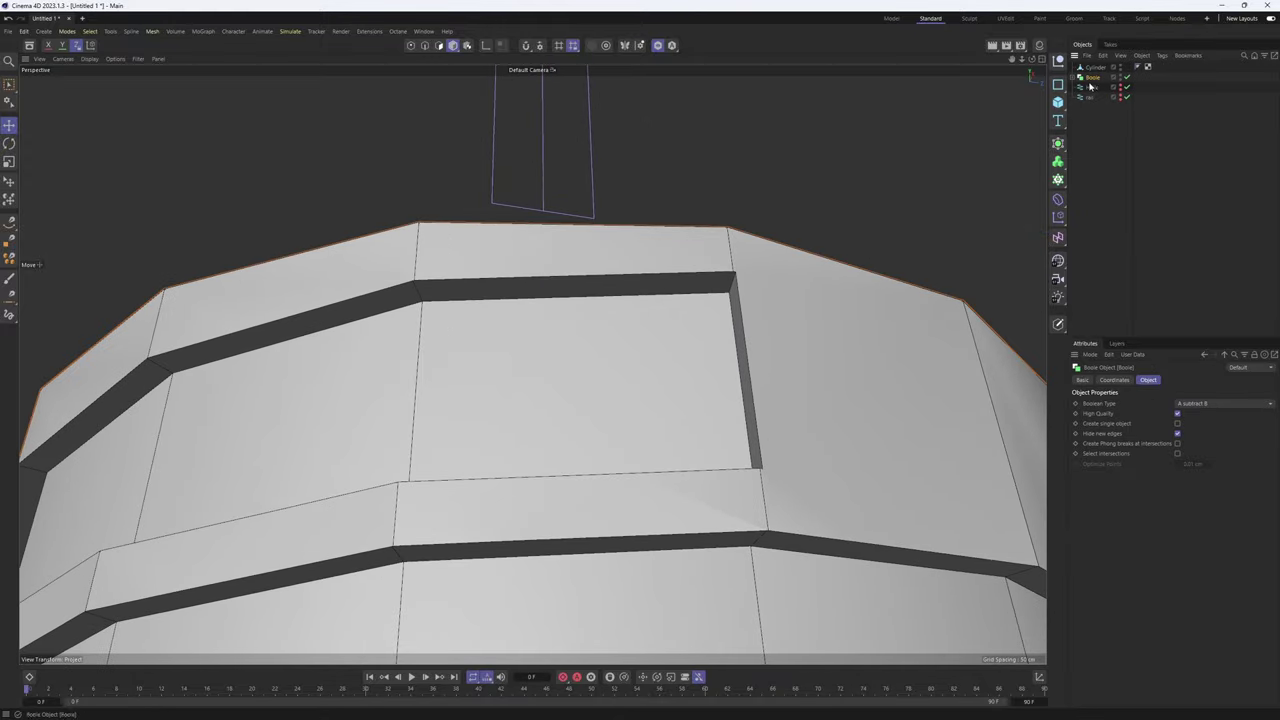
left_click(1058, 143)
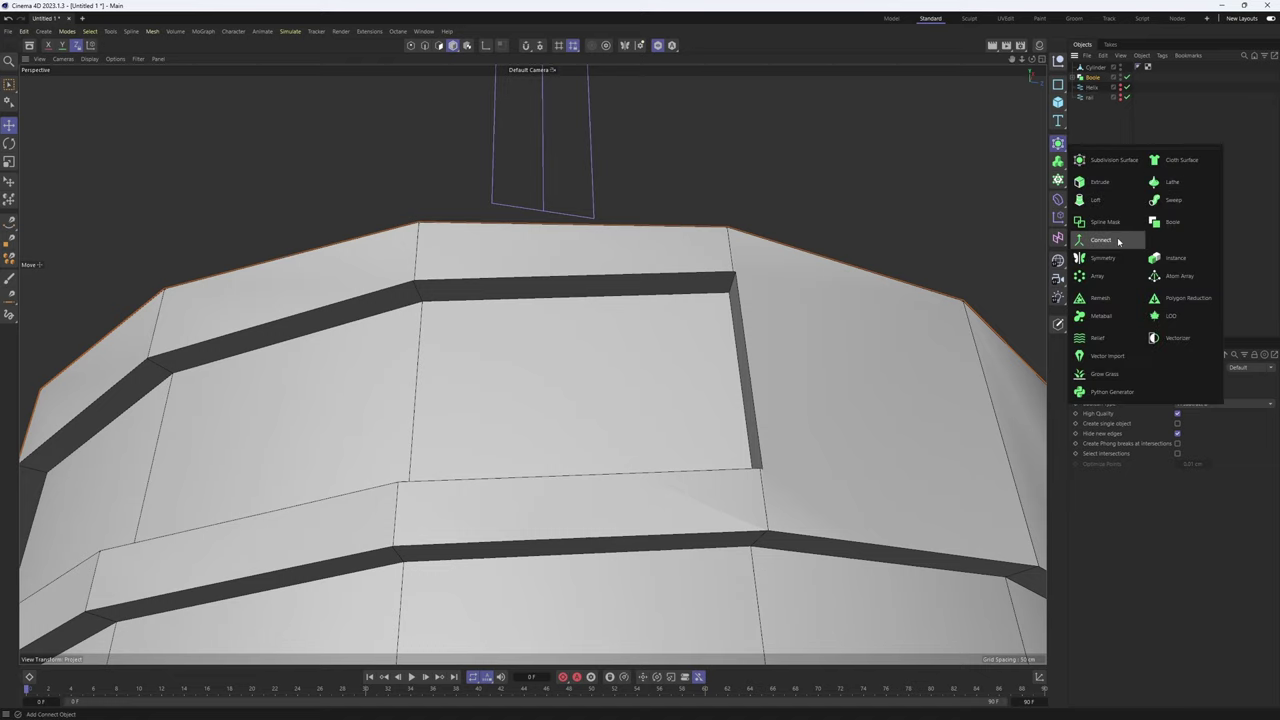
left_click(1118, 241)
Raise the Connect's weld tolerance to 0.2 cm and finally to 0.3 cm
scroll(579, 287, "up", 10)
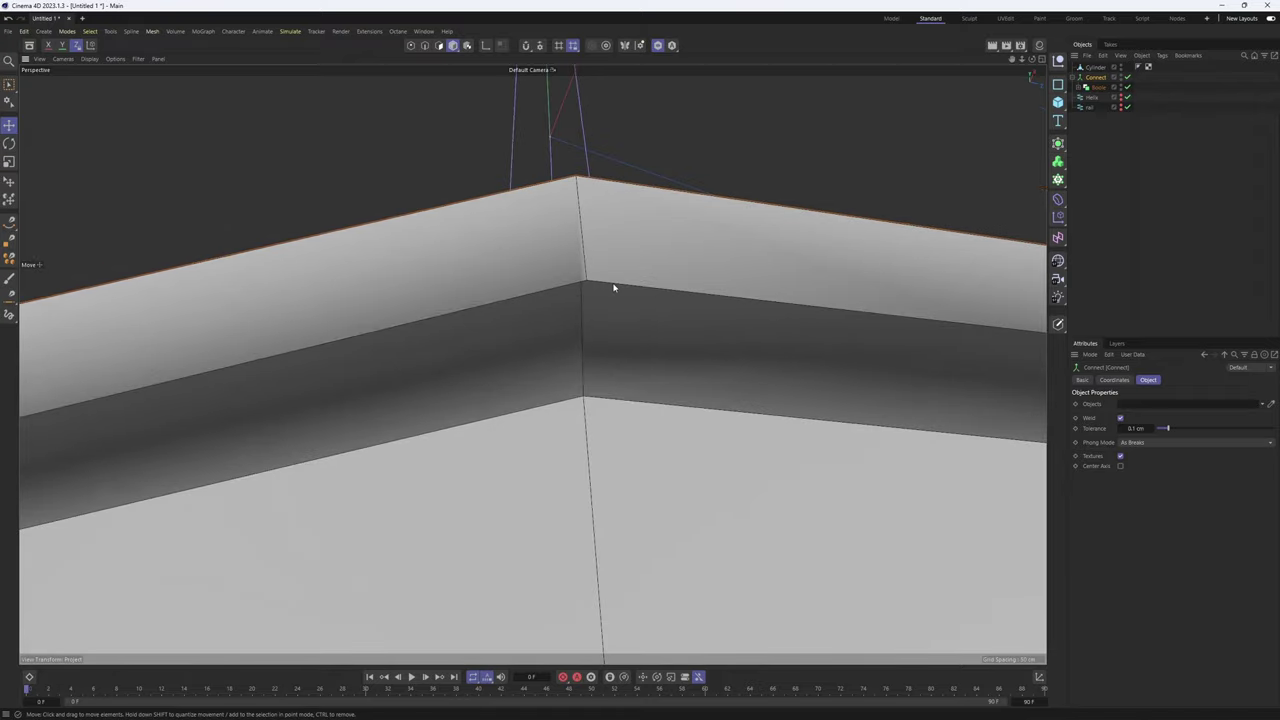
scroll(600, 287, "up", 6)
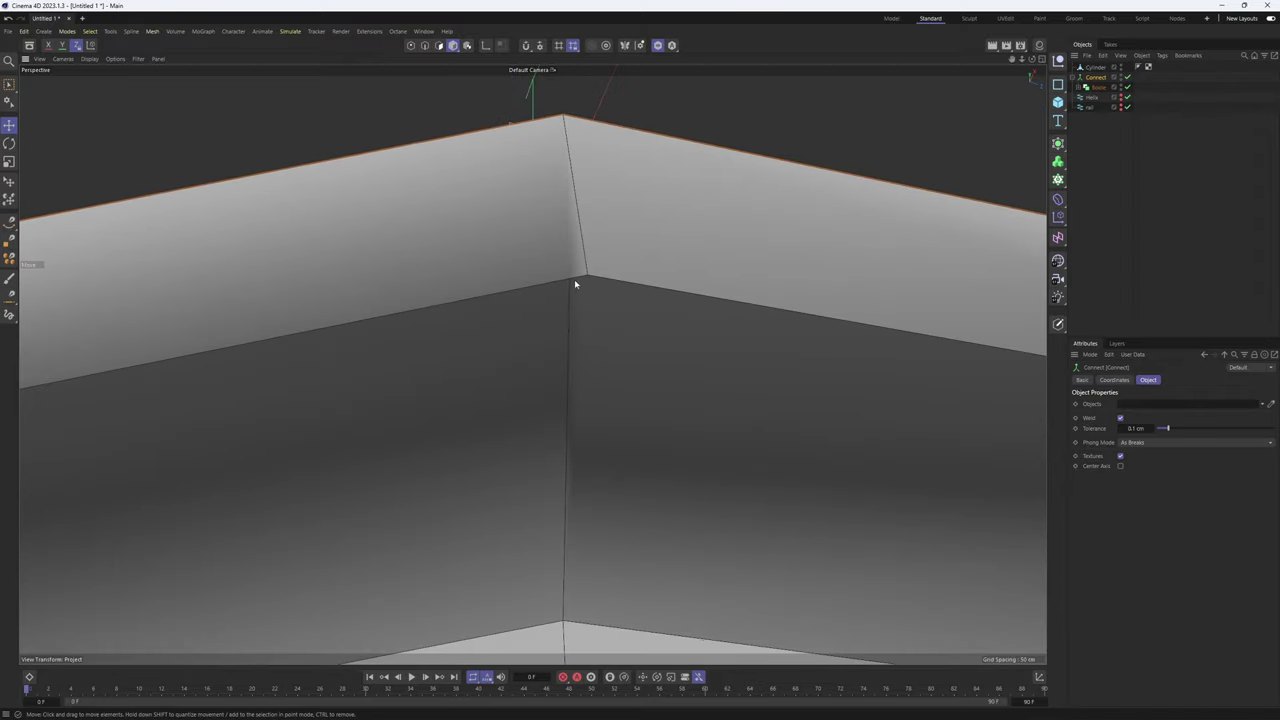
left_click(1133, 428)
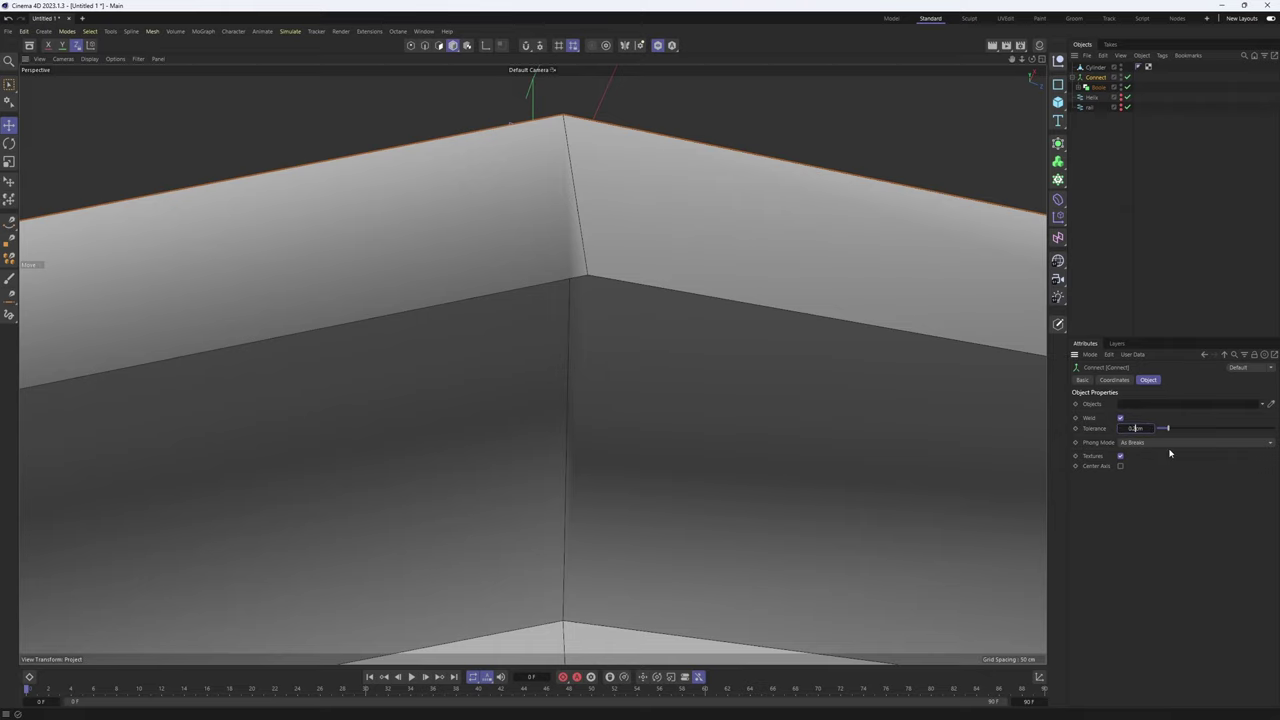
type("0.2")
key("Return")
left_click_drag(934, 421, 664, 308, "alt")
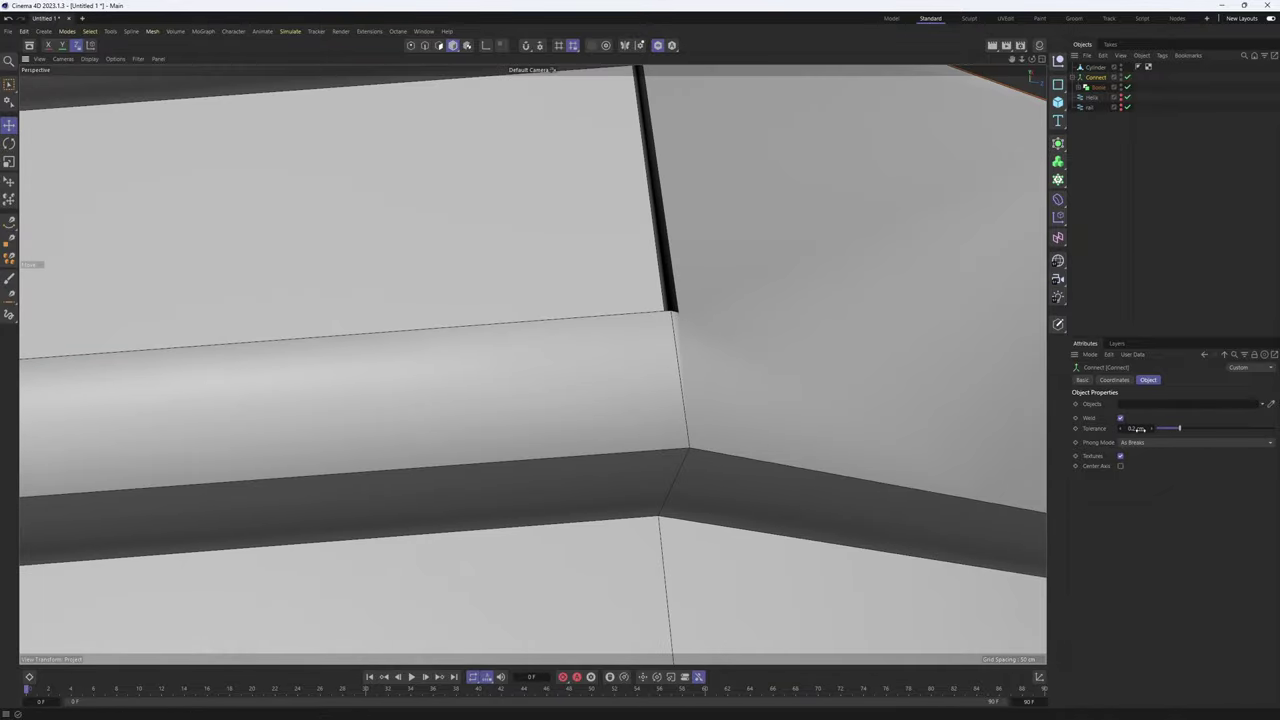
left_click(1137, 428)
key("Return")
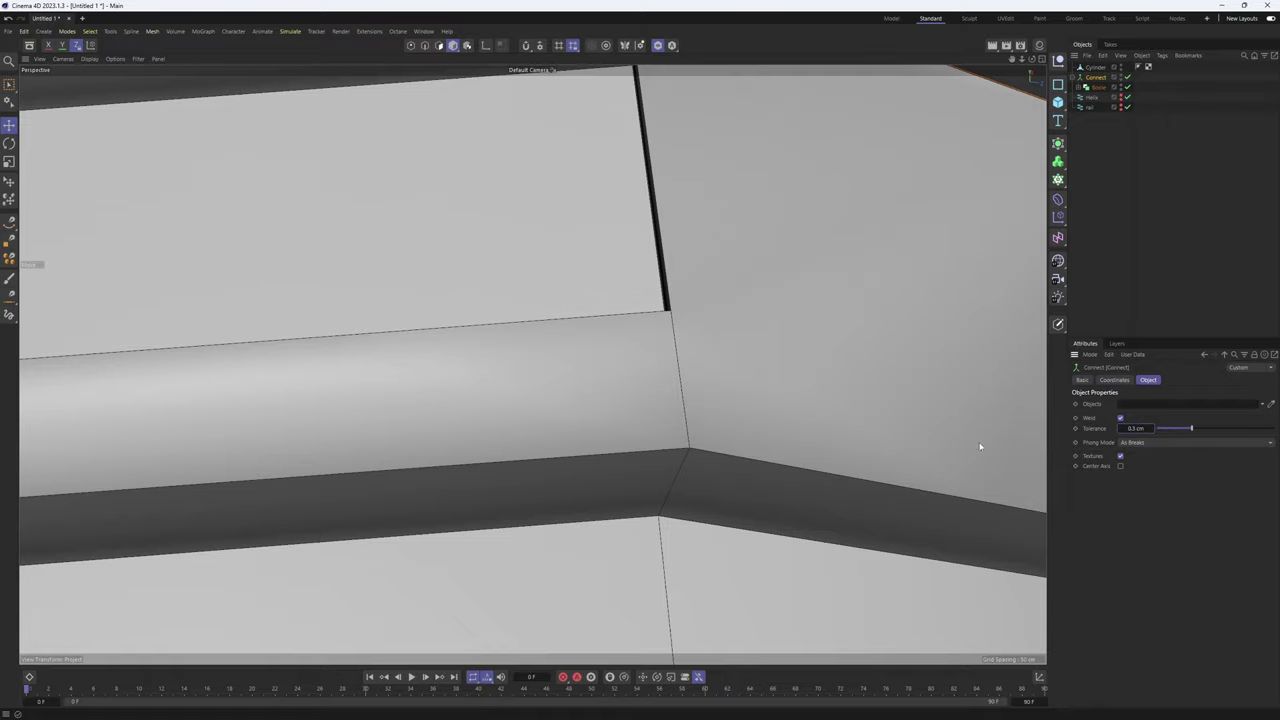
Convert the Connect generator with the Boole inside it into an editable polygon object
left_click_drag(977, 443, 630, 383, "alt")
right_click_drag(631, 384, 503, 426, "alt")
middle_click_drag(503, 426, 631, 320, "alt")
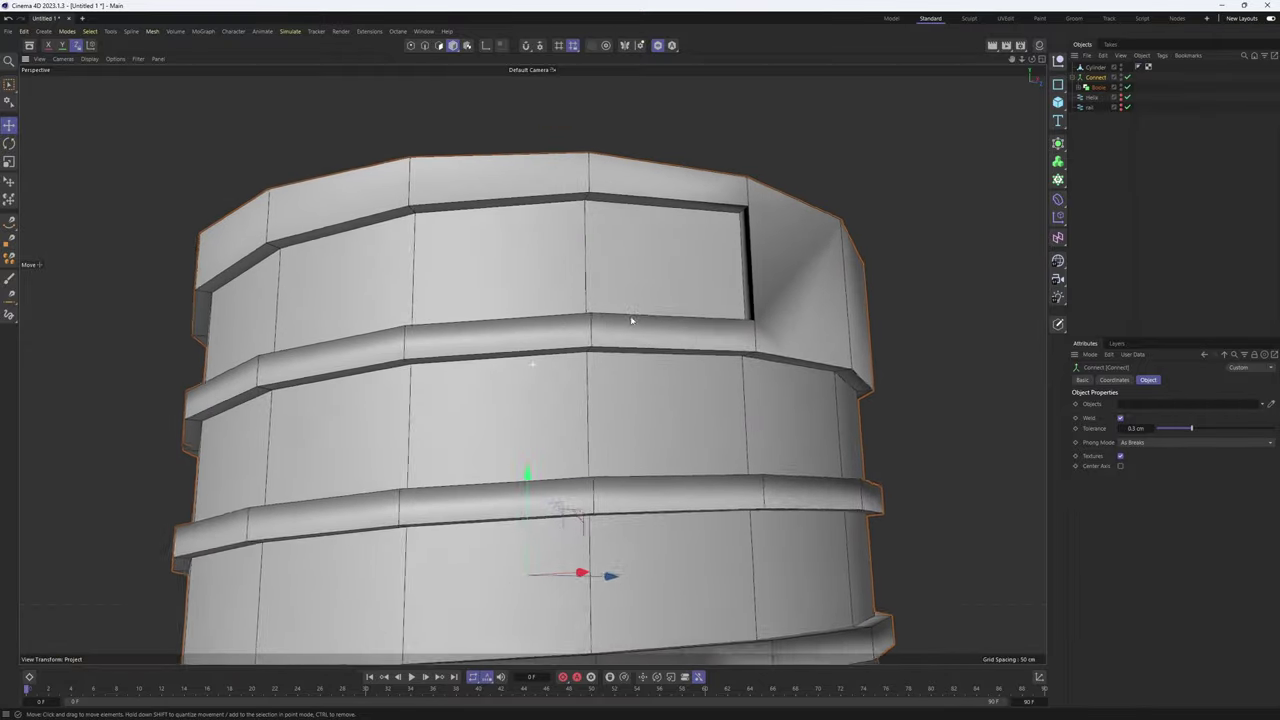
left_click_drag(631, 320, 730, 385, "alt")
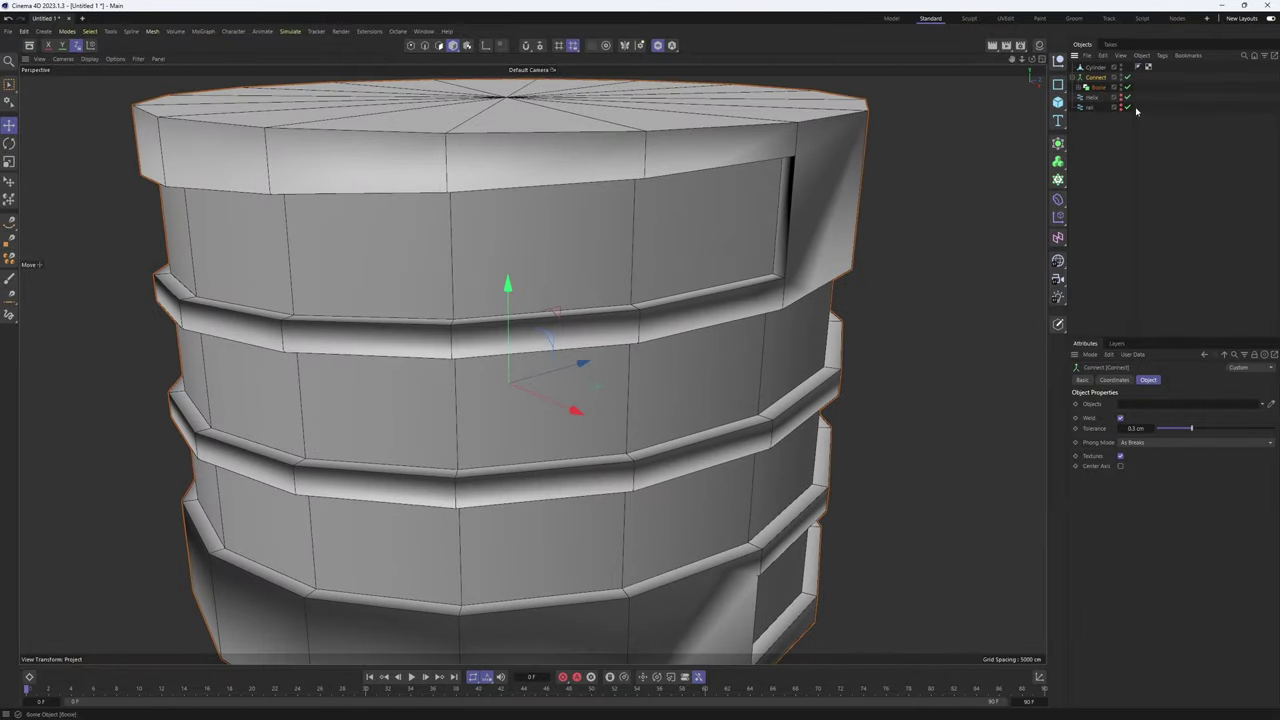
key("c")
Weld the doubled corner points at the upper and lower corners of the lower thread groove's end with the Polygon Pen
left_click_drag(778, 231, 797, 184, "alt")
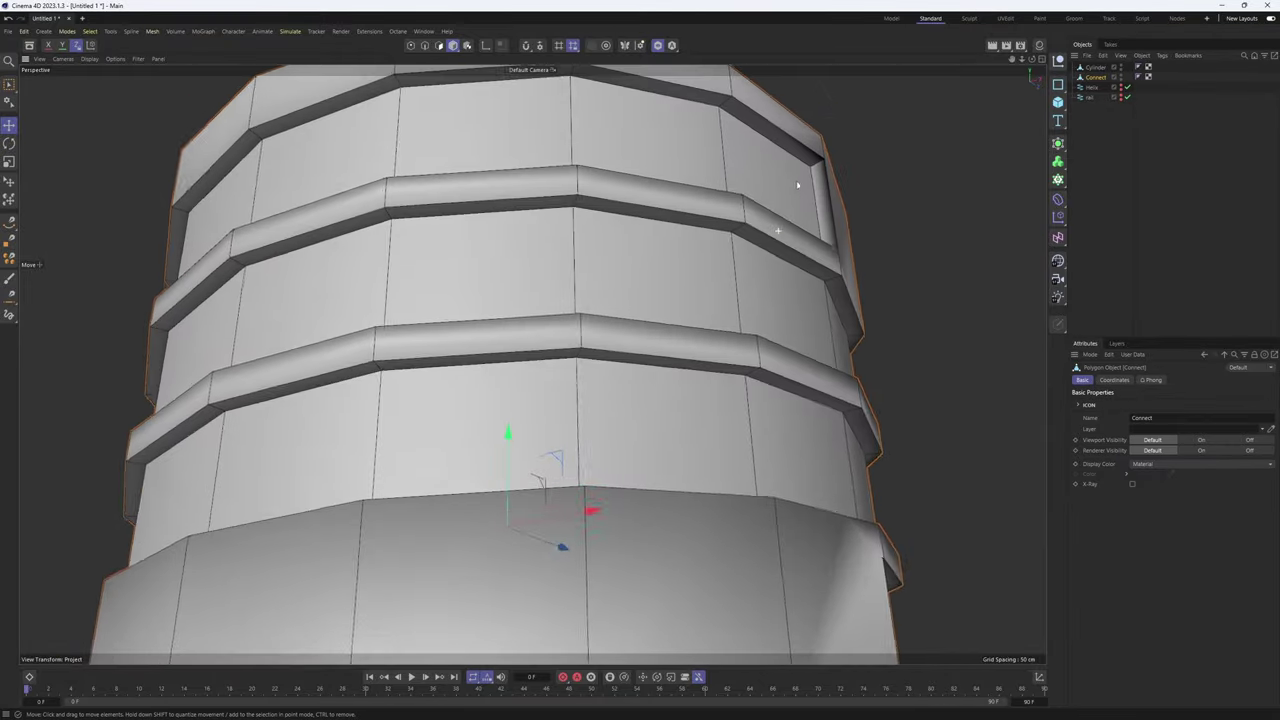
right_click_drag(797, 184, 663, 274, "alt")
left_click_drag(663, 274, 625, 274, "alt")
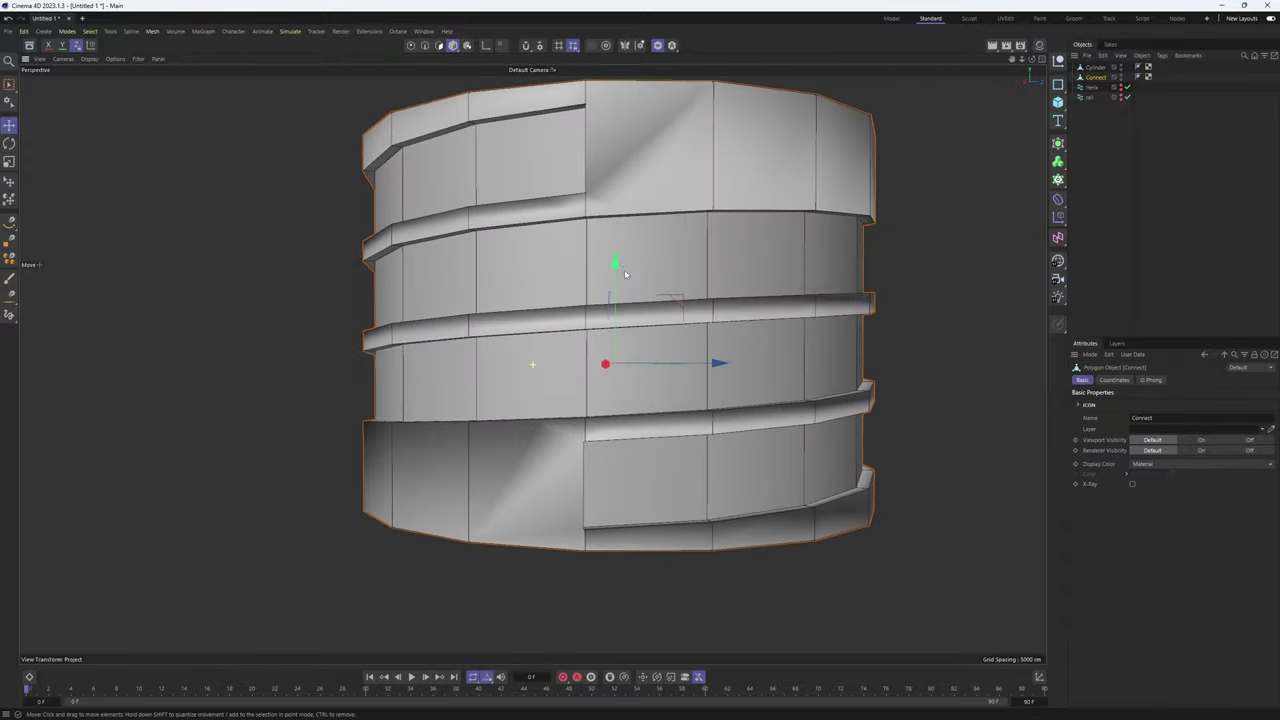
scroll(625, 273, "up", 10)
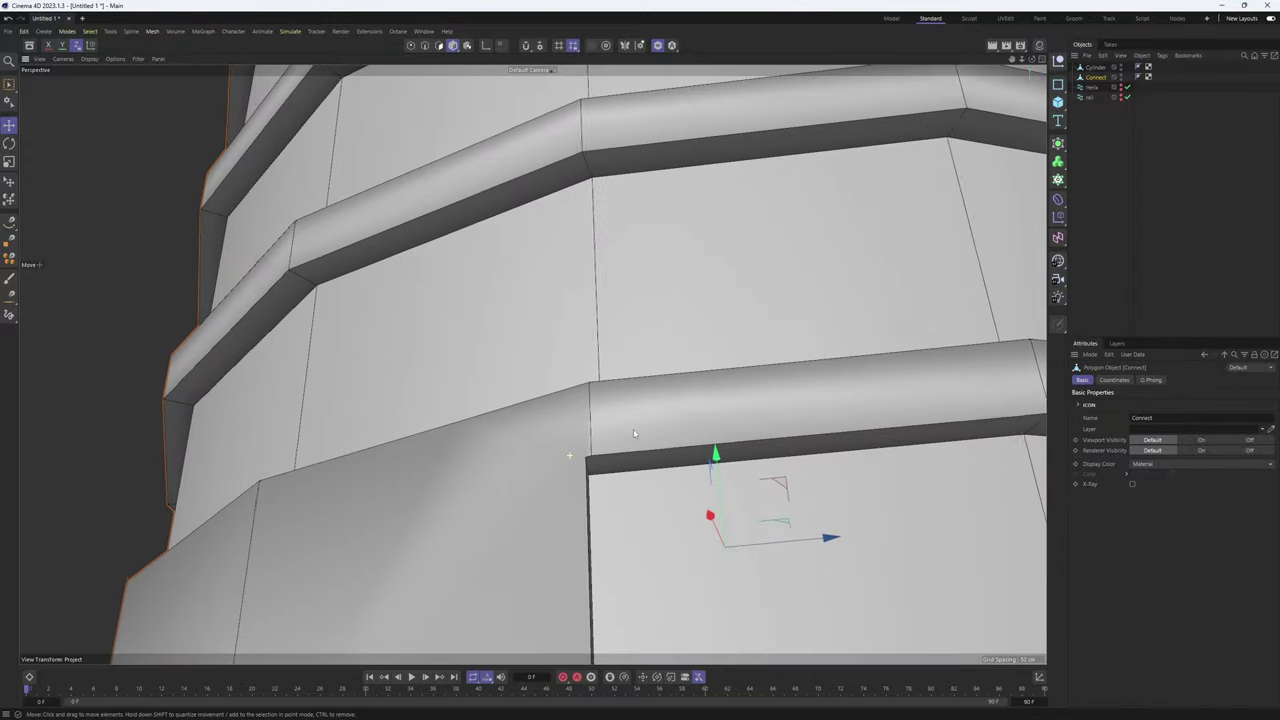
left_click_drag(633, 433, 586, 337, "alt")
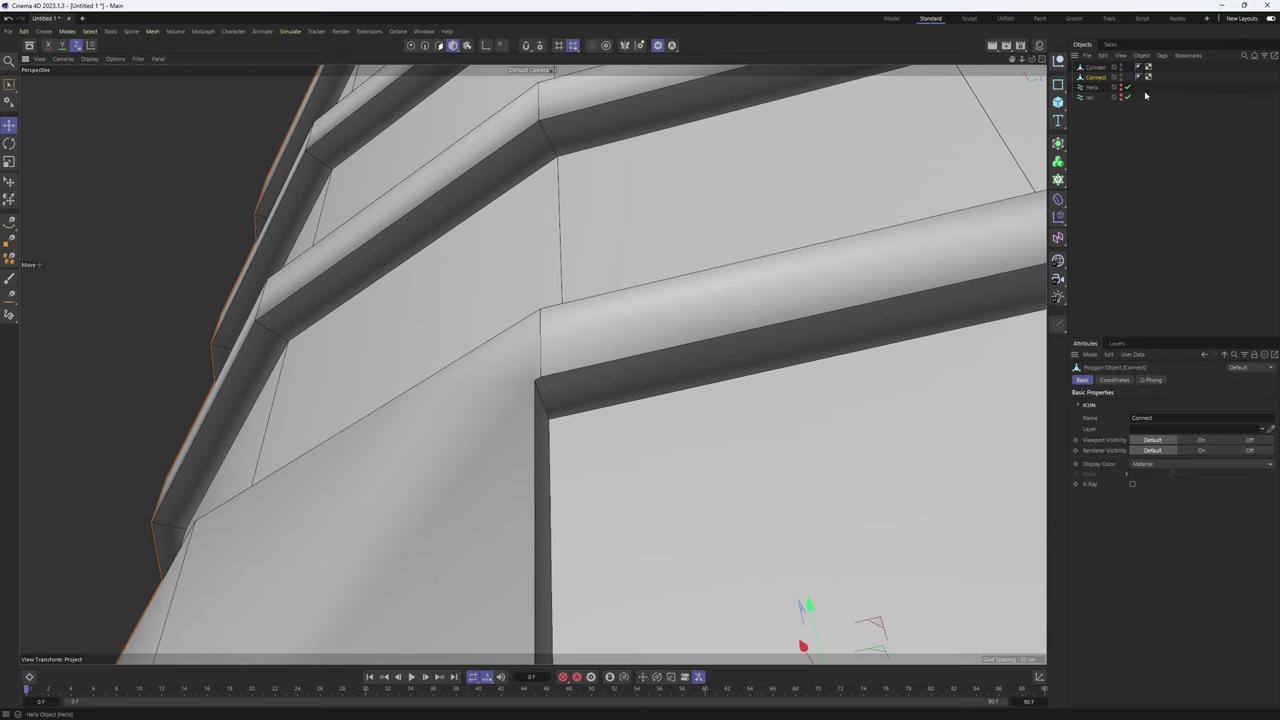
left_click(410, 45)
key("m")
key("e")
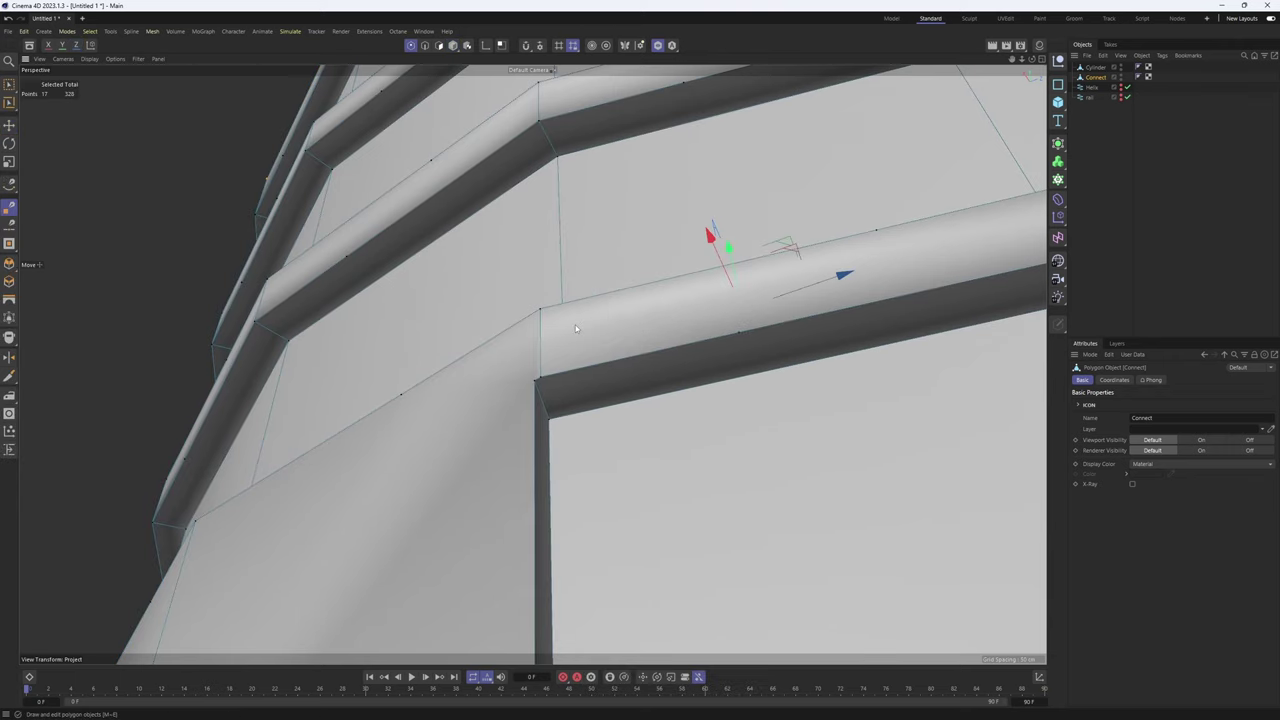
left_click_drag(536, 380, 541, 377)
left_click_drag(550, 373, 569, 366, "alt")
middle_click_drag(540, 622, 560, 374, "alt")
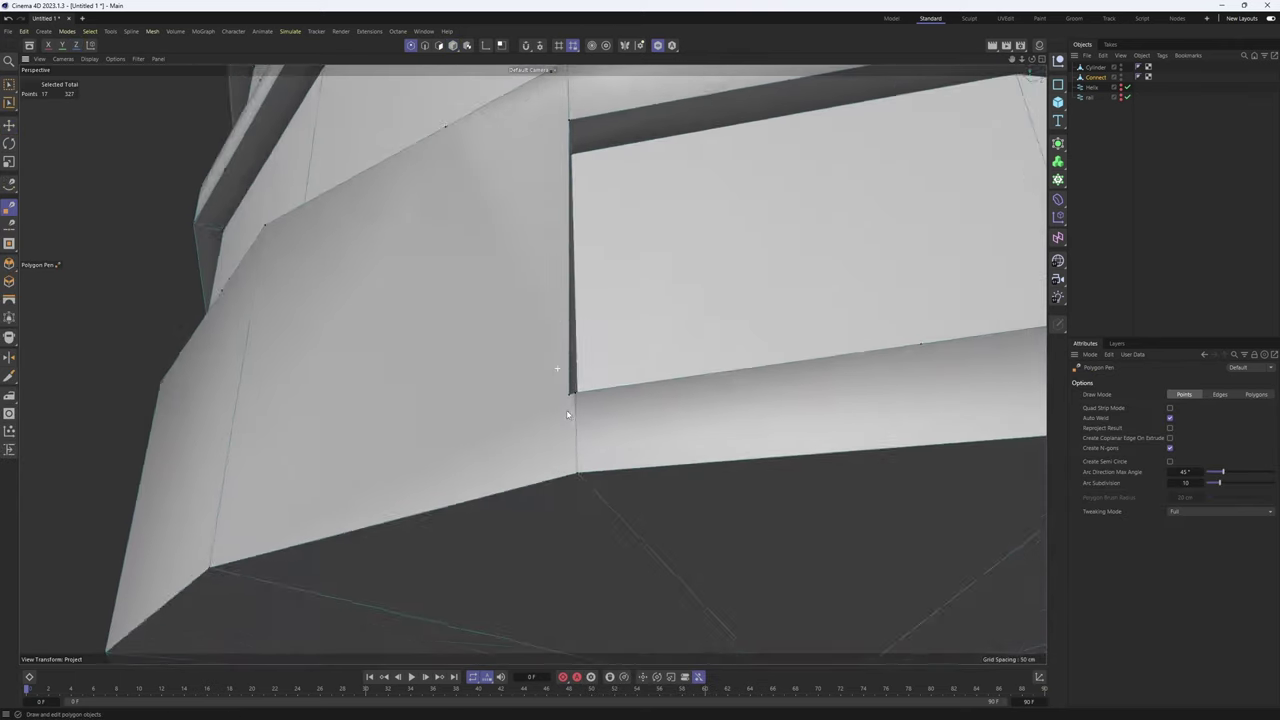
scroll(570, 394, "up", 2)
left_click_drag(571, 393, 608, 420)
Enable mesh checking, select all the stray edge points it flags on the Connect mesh and remove them
scroll(543, 380, "down", 5)
key("e")
left_click(605, 415)
left_click(734, 447, "shift")
left_click_drag(734, 447, 756, 346, "alt")
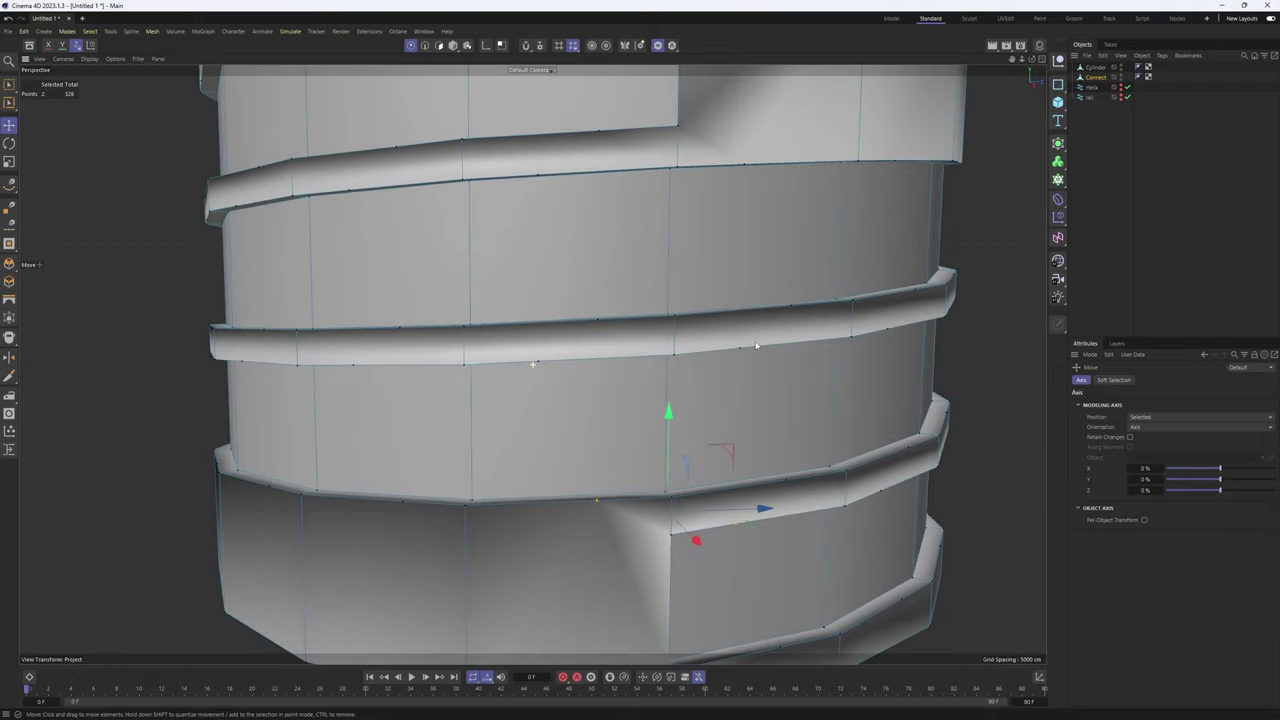
left_click(540, 47)
left_click(548, 67)
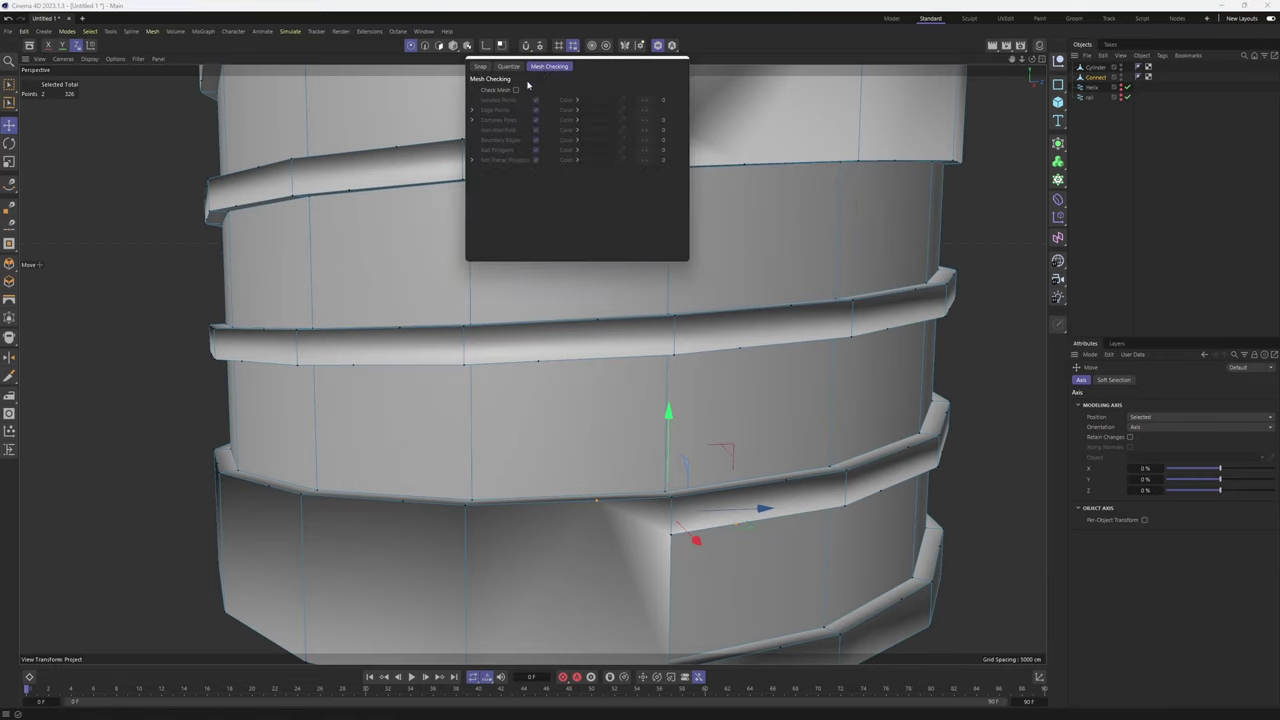
left_click(516, 90)
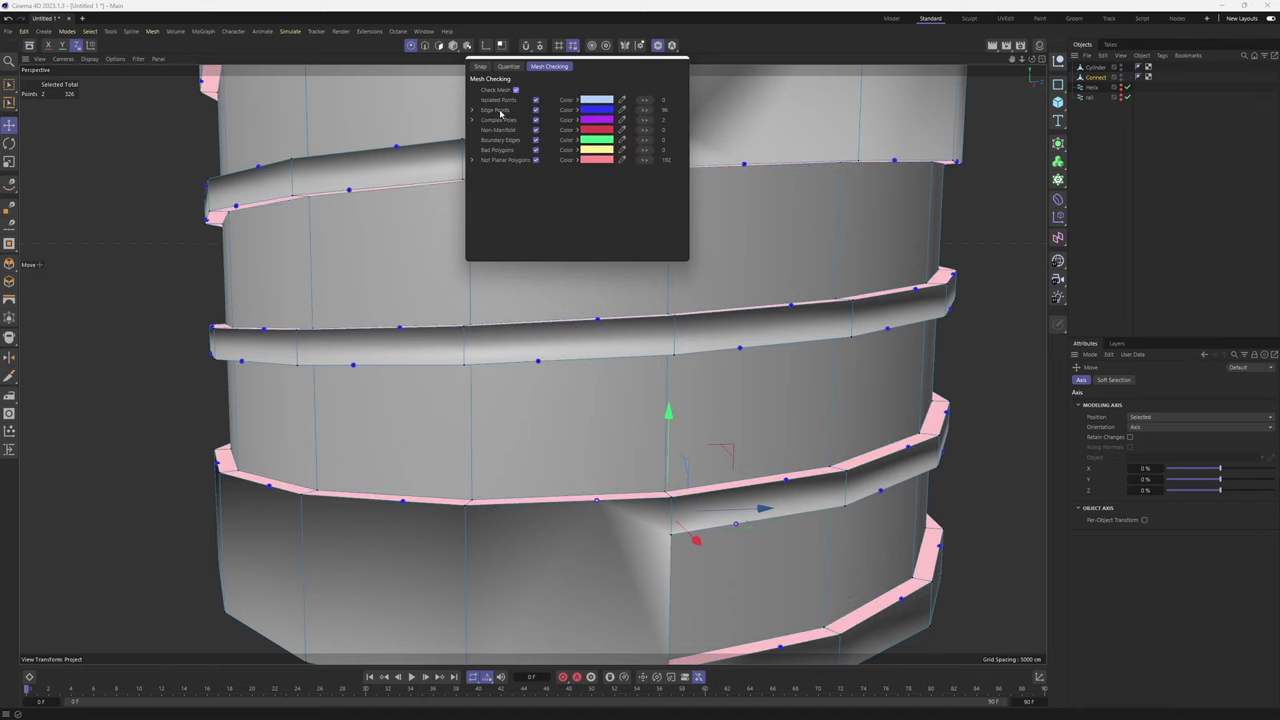
left_click(644, 110)
left_click(835, 359)
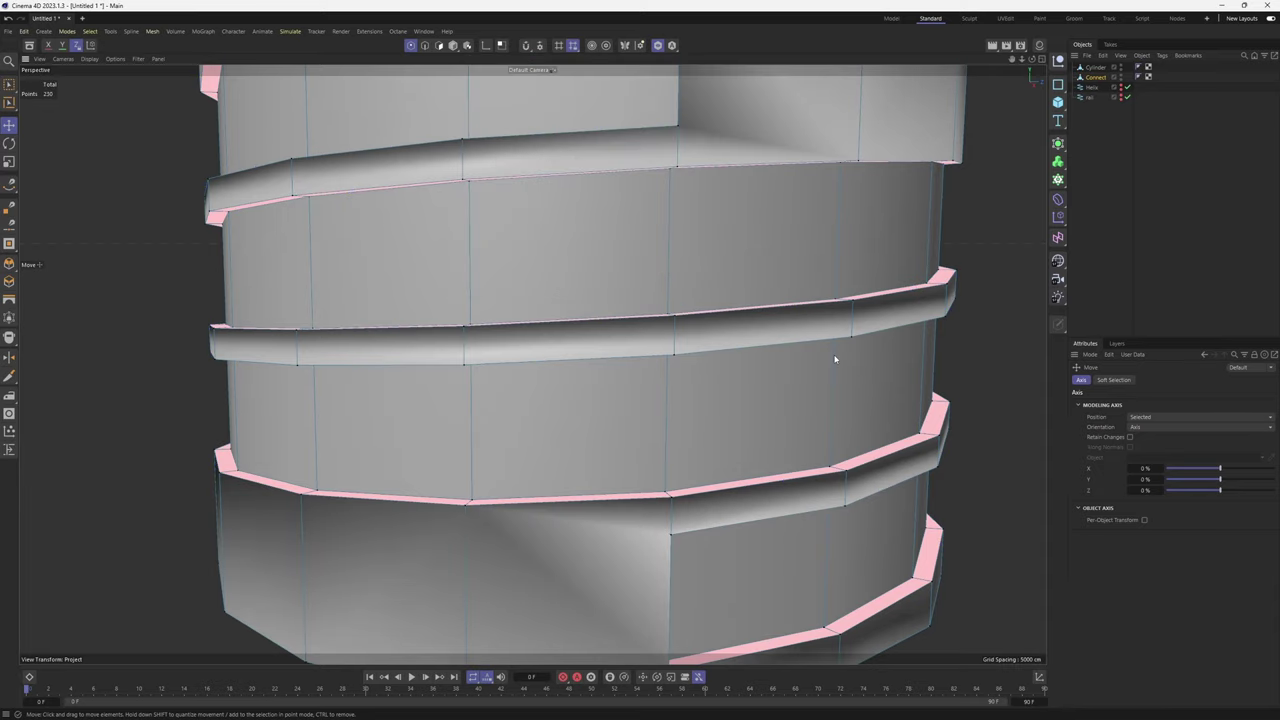
Select all polygons of the Connect mesh and turn mesh checking off
scroll(770, 264, "down", 5)
left_click_drag(729, 188, 754, 280, "alt")
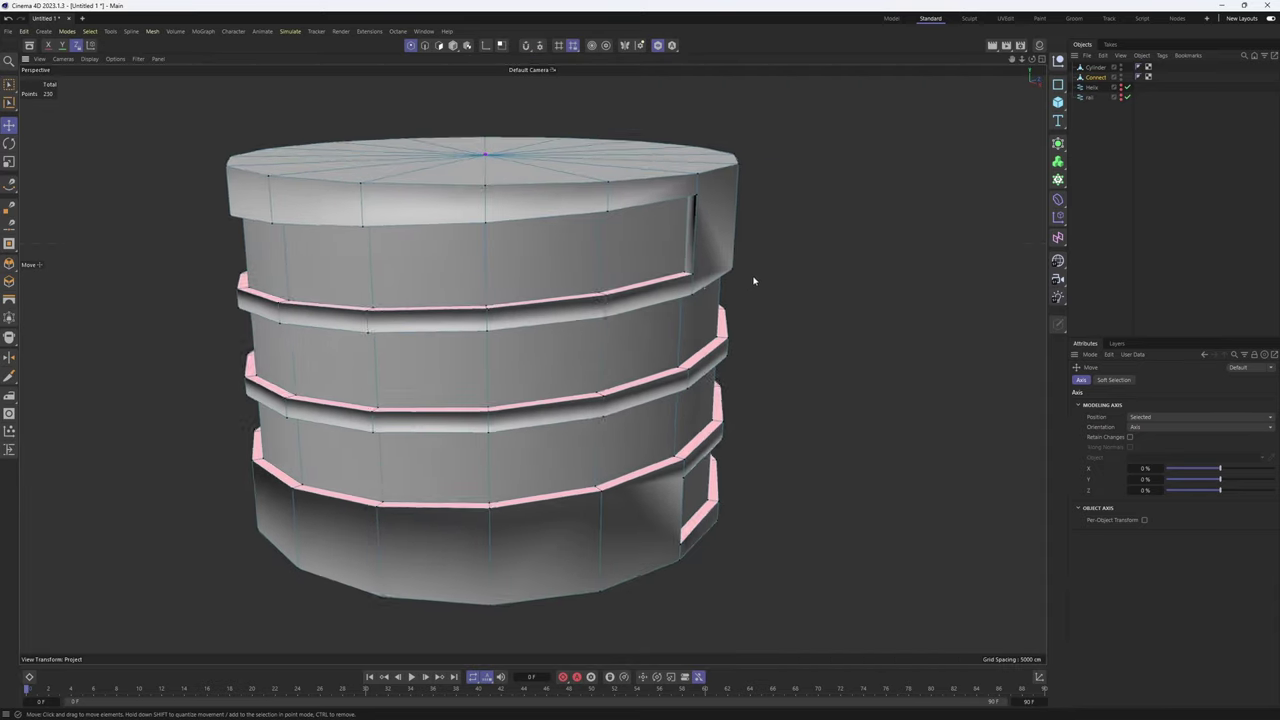
scroll(629, 305, "up", 2)
left_click_drag(625, 307, 575, 305, "alt")
left_click(1141, 87)
left_click_drag(692, 288, 590, 184, "alt")
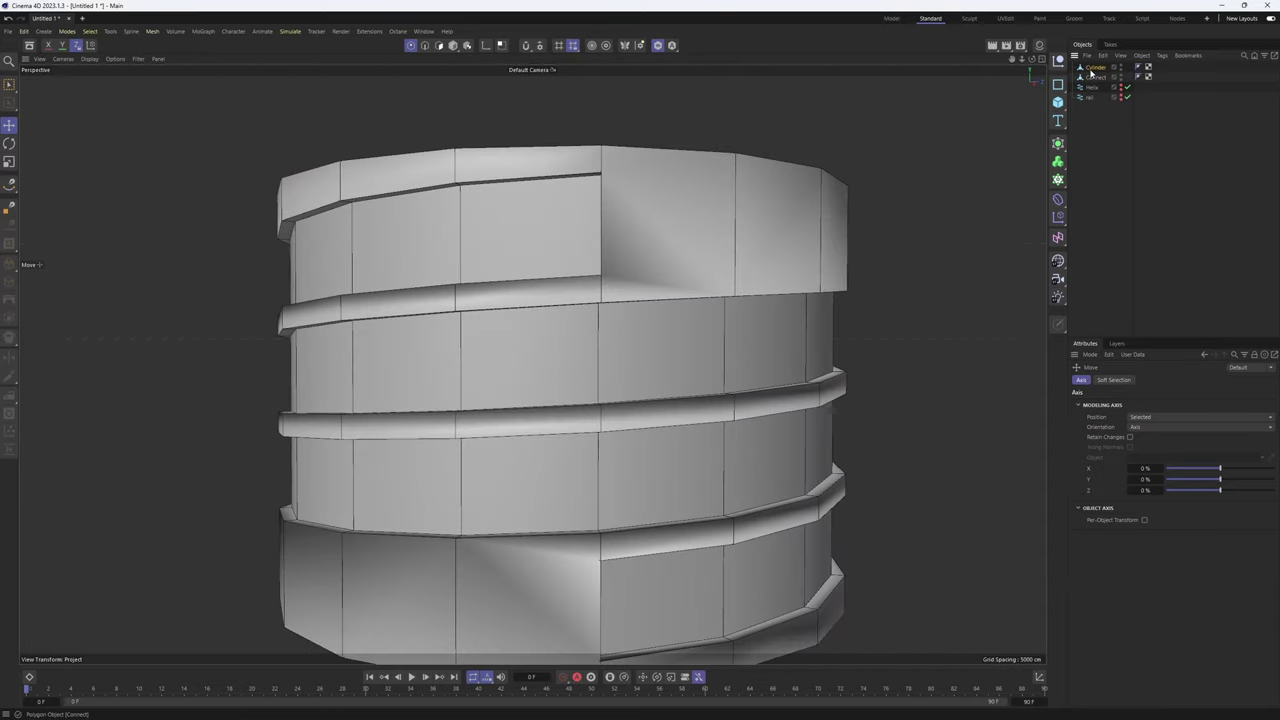
left_click(1095, 68)
left_click(1095, 77)
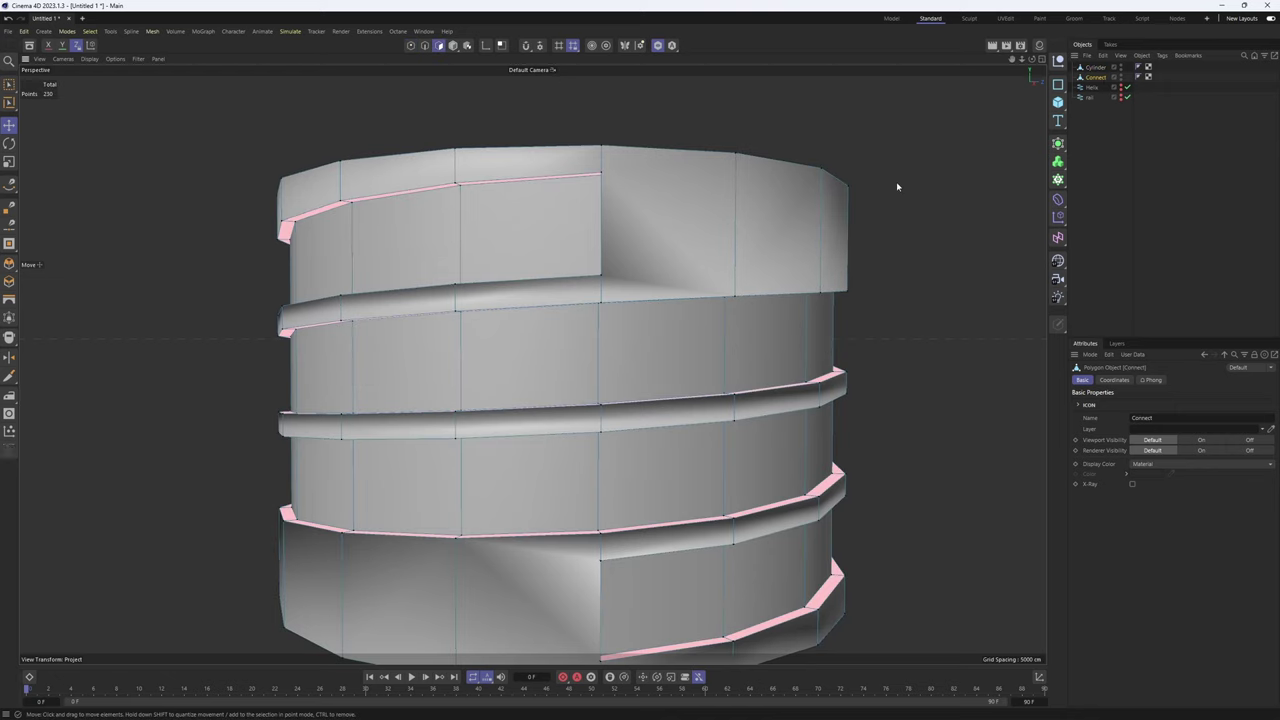
left_click_drag(900, 186, 830, 278, "alt")
key("ctrl+a")
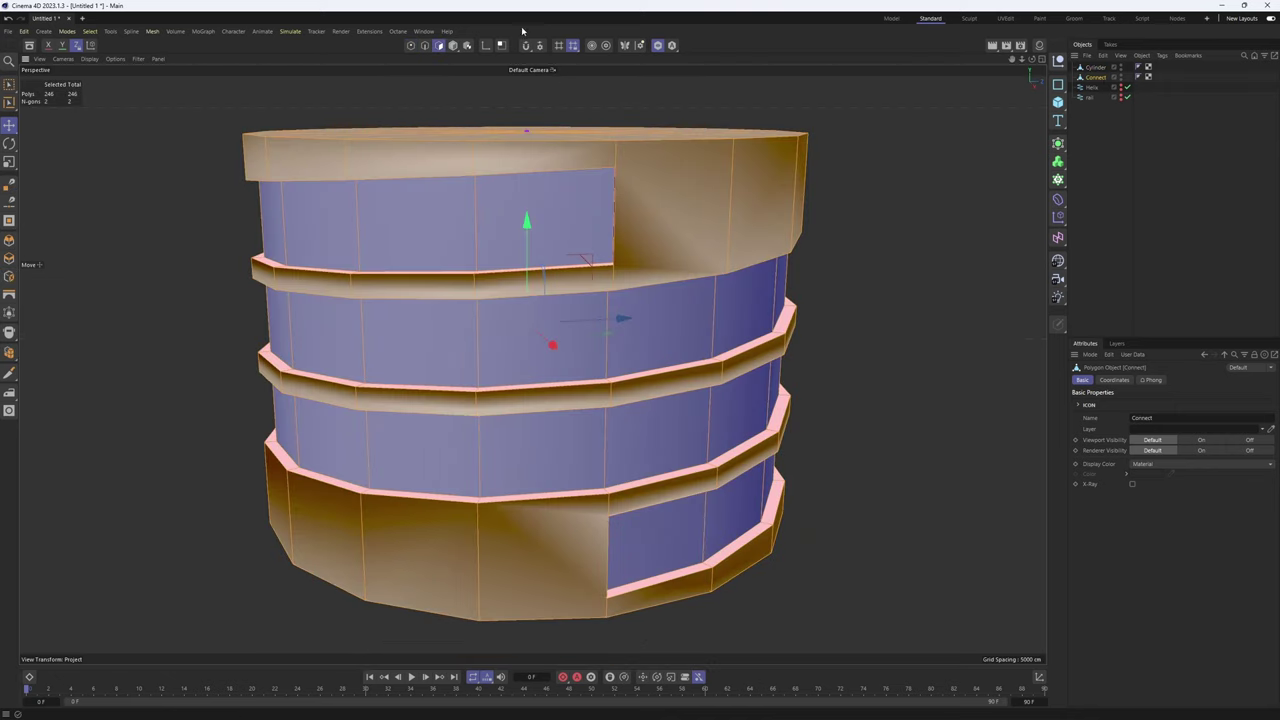
left_click(526, 45)
left_click(545, 65)
left_click(515, 87)
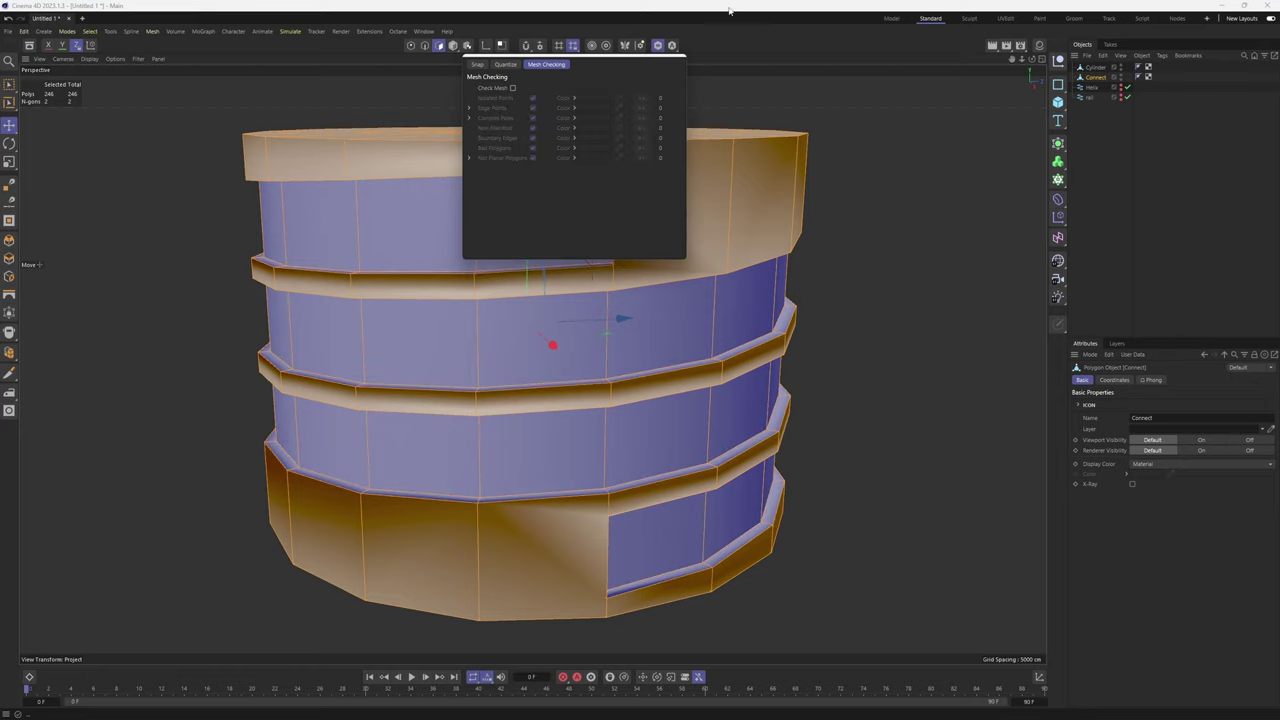
Align the normals of all selected polygons and reverse them so they face outward
left_click_drag(705, 300, 640, 234, "alt")
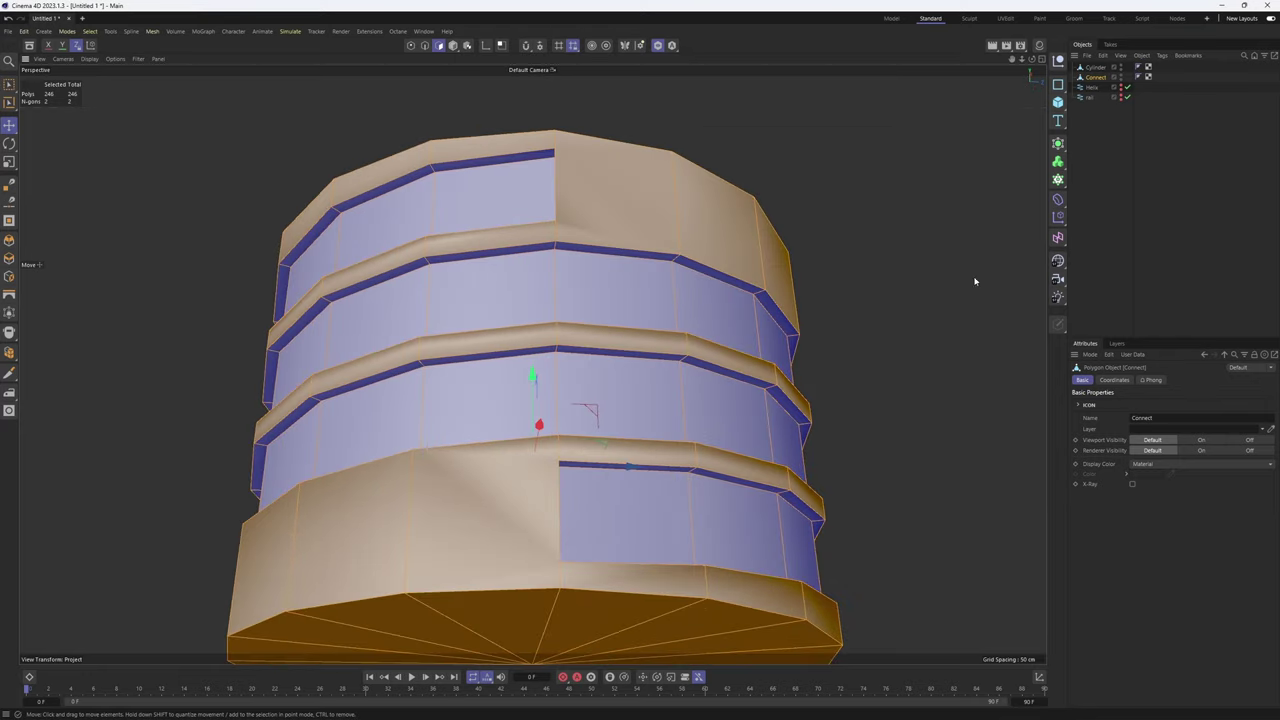
right_click(886, 380)
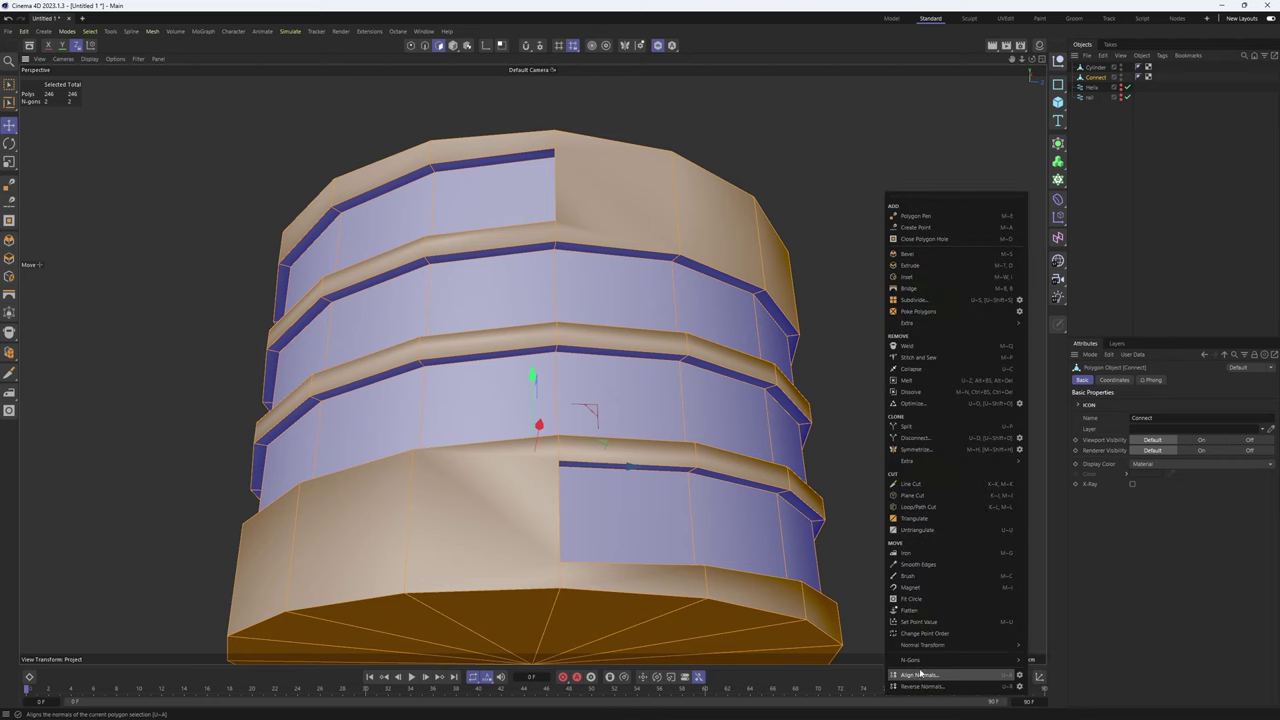
left_click(922, 677)
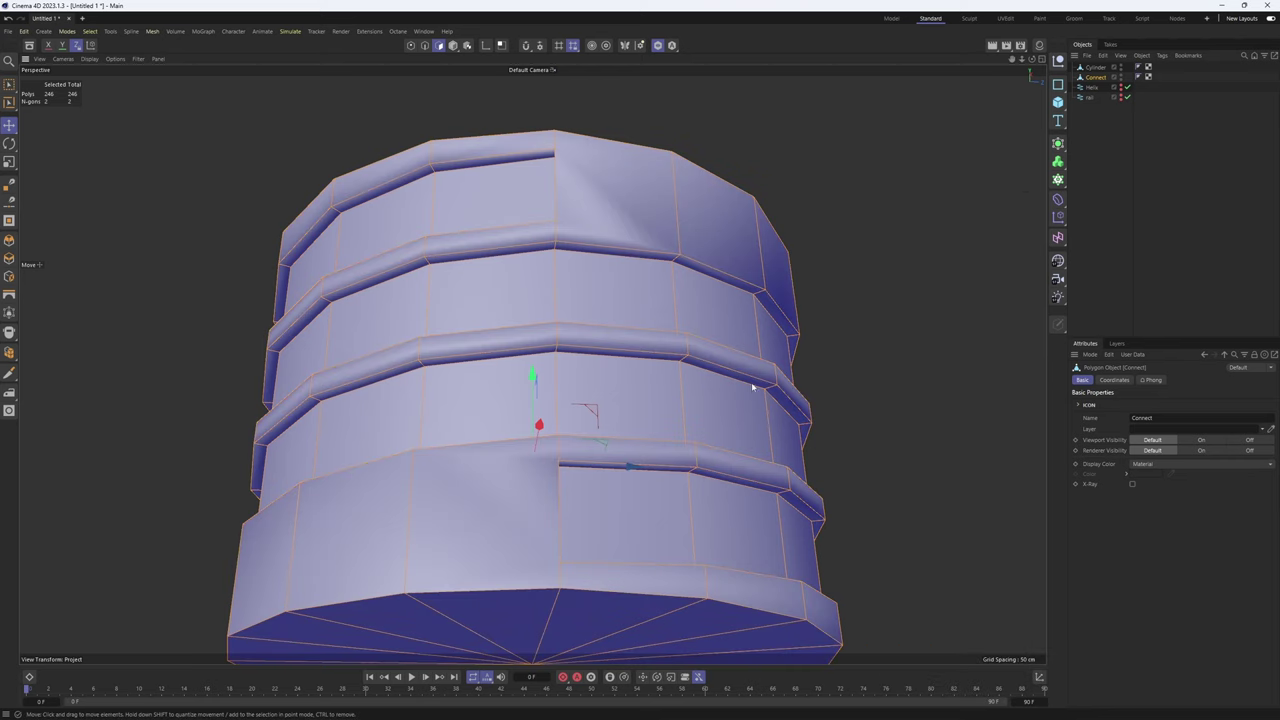
left_click_drag(770, 370, 800, 375, "alt")
right_click(856, 380)
left_click(907, 692)
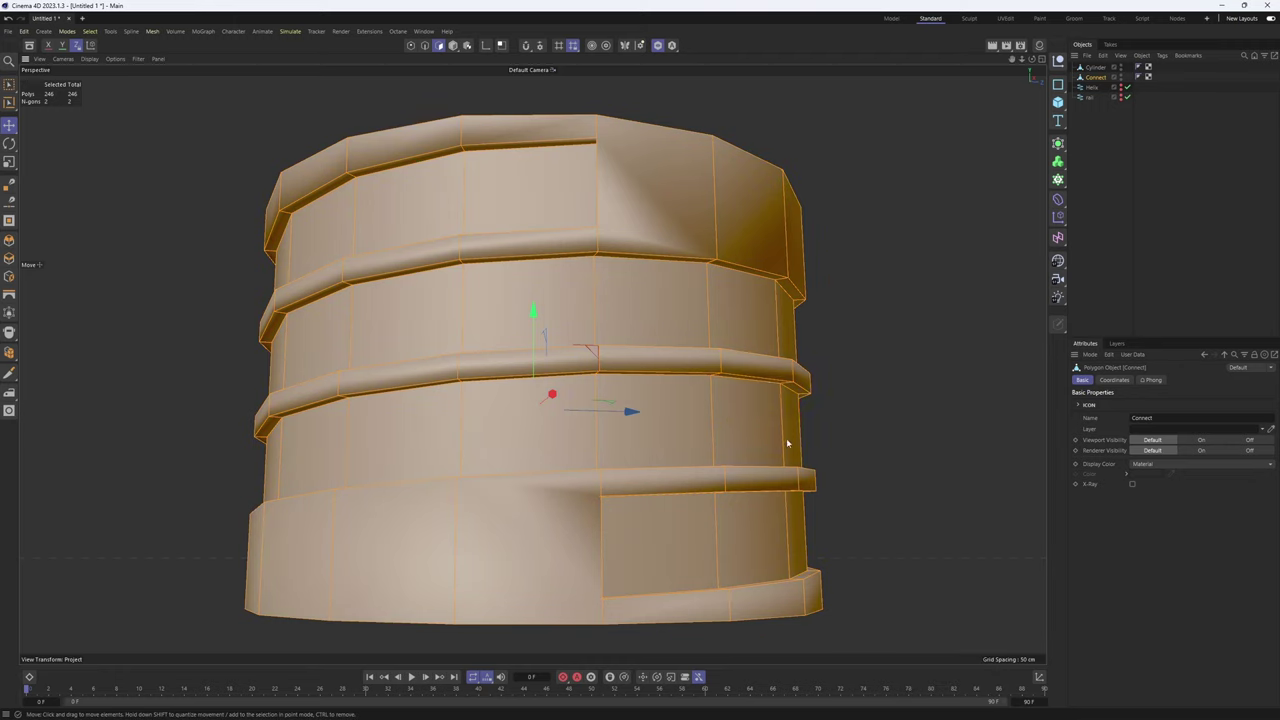
left_click_drag(789, 443, 806, 298, "alt")
left_click(665, 215)
left_click(540, 216, "shift")
left_click(437, 228, "shift")
left_click(436, 228, "shift")
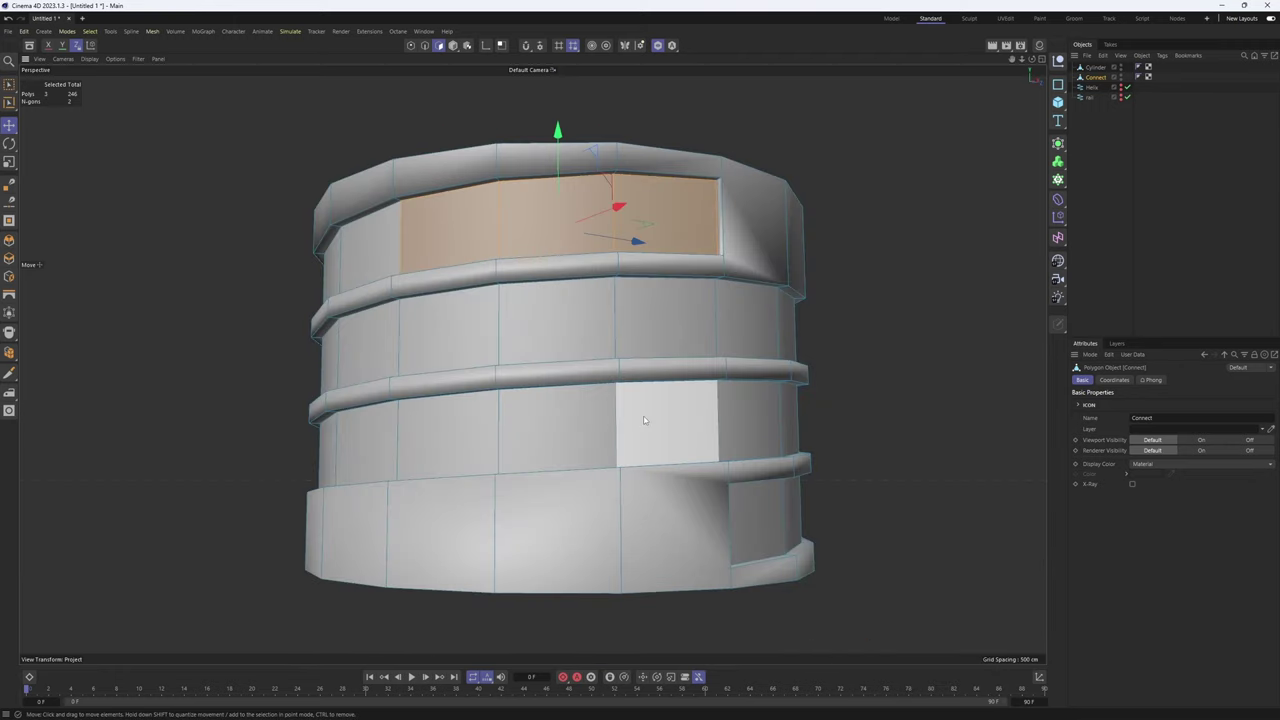
left_click_drag(660, 332, 560, 320, "alt")
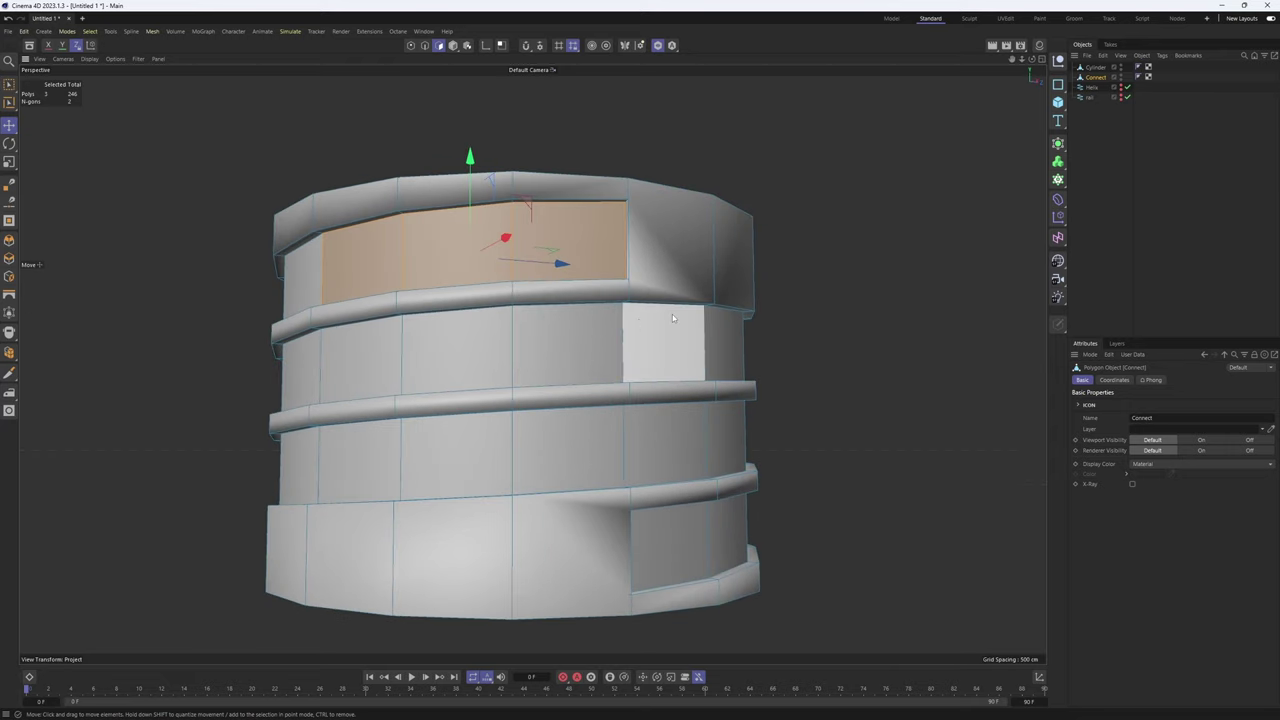
left_click(571, 133)
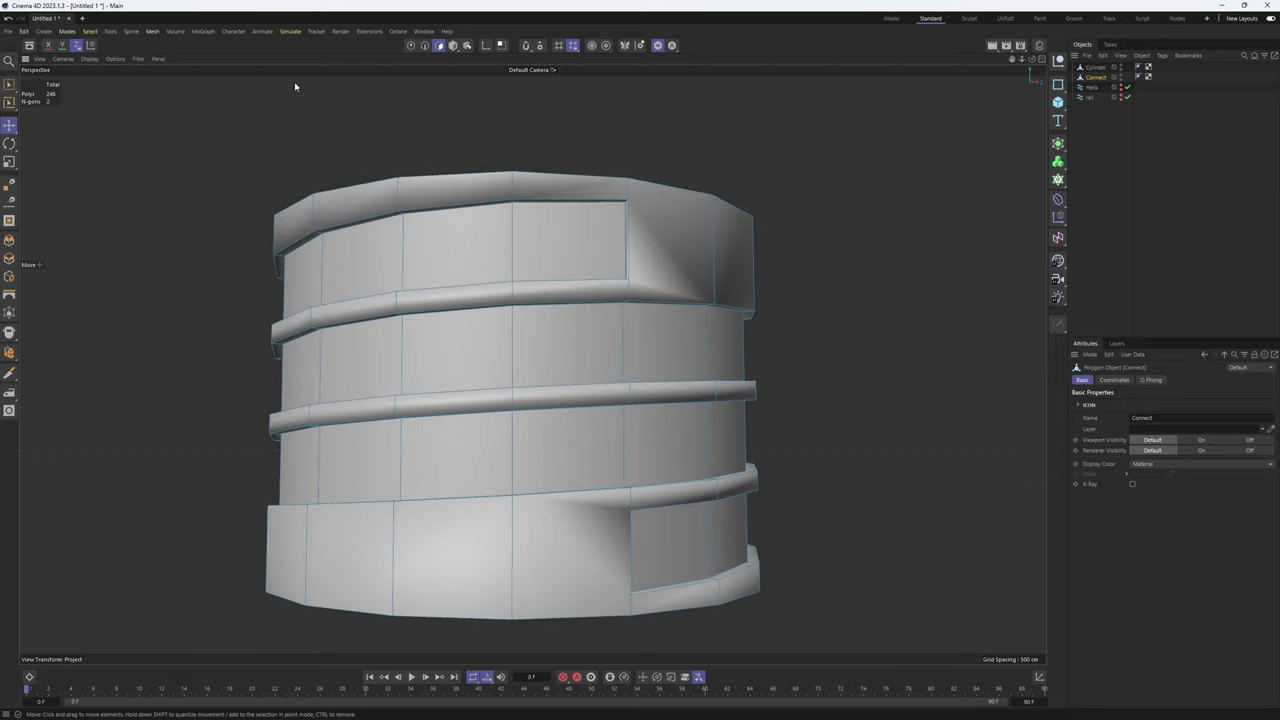
Select all polygons of the spiral groove on the screw base using Phong Break Selection with a 40° angle
left_click(90, 31)
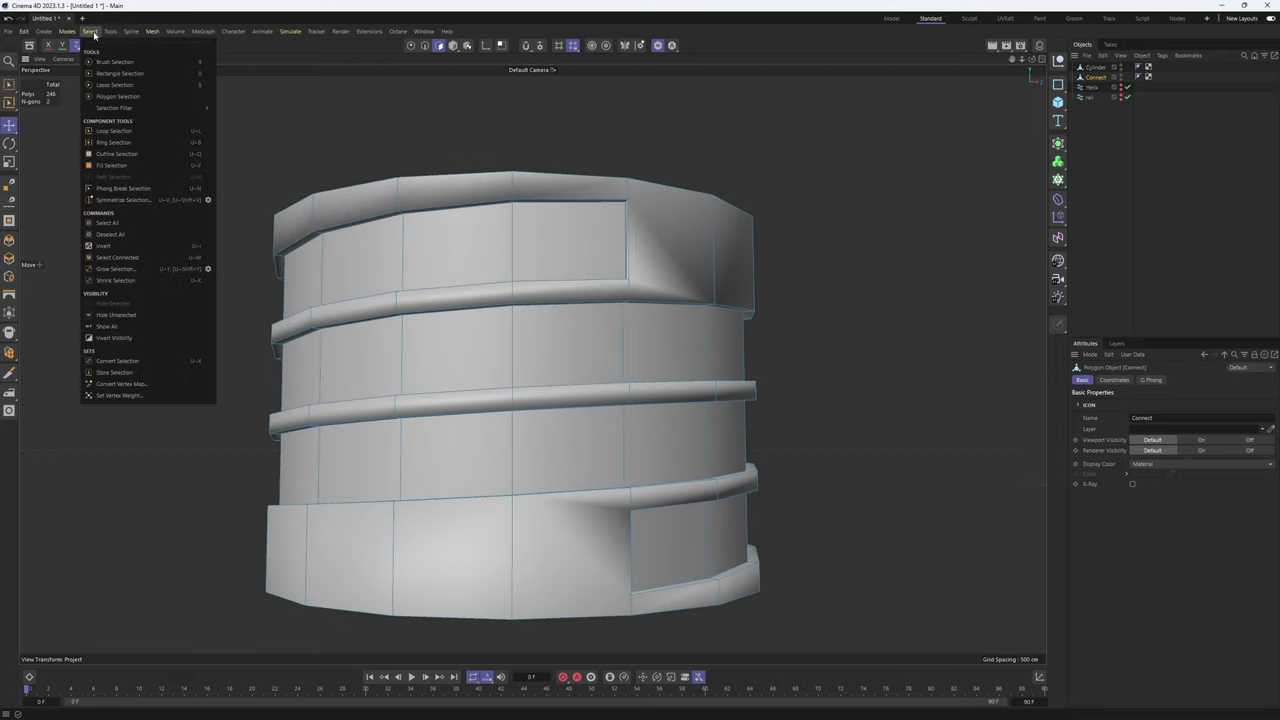
left_click(123, 189)
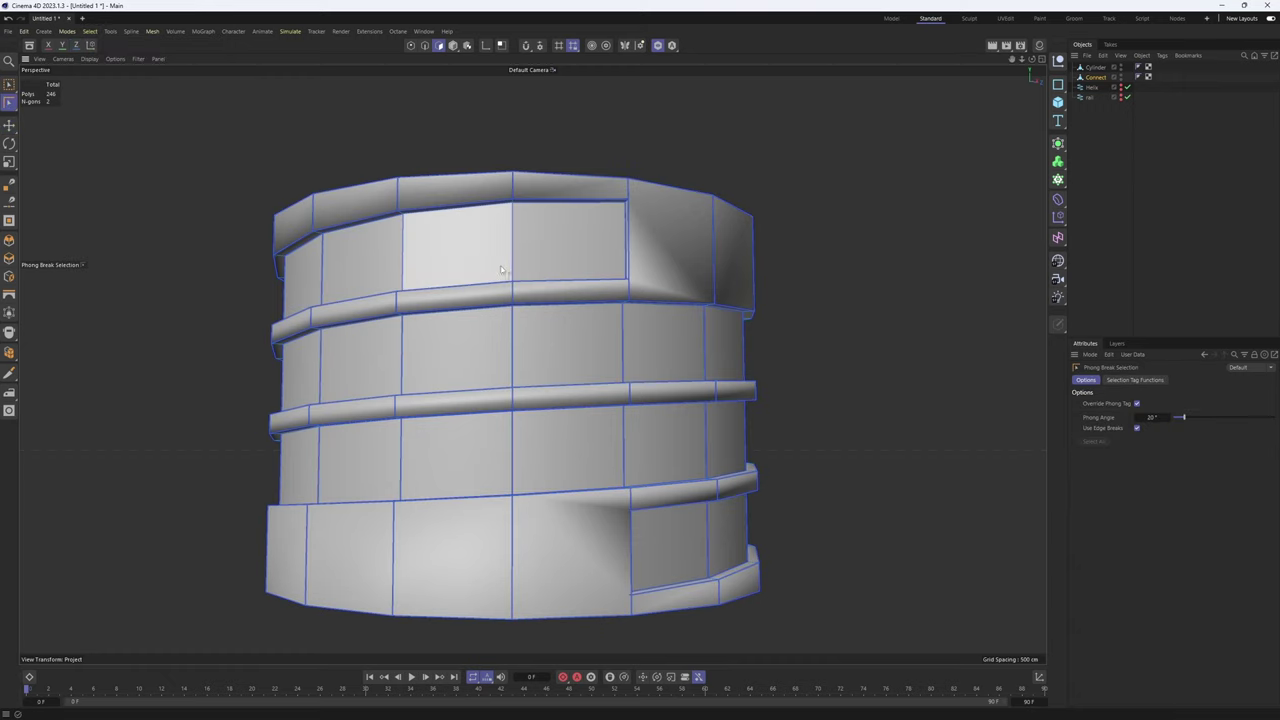
middle_click_drag(537, 251, 611, 218, "alt")
left_click(1137, 403)
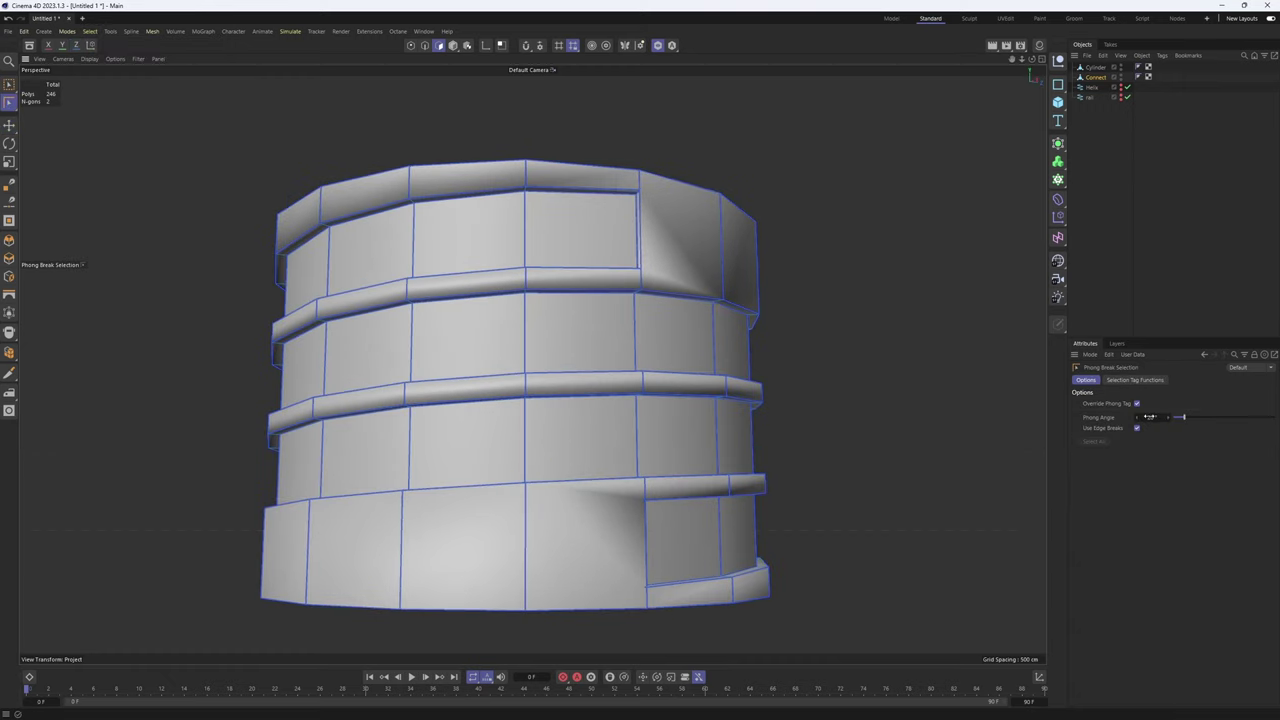
type("40")
key("Return")
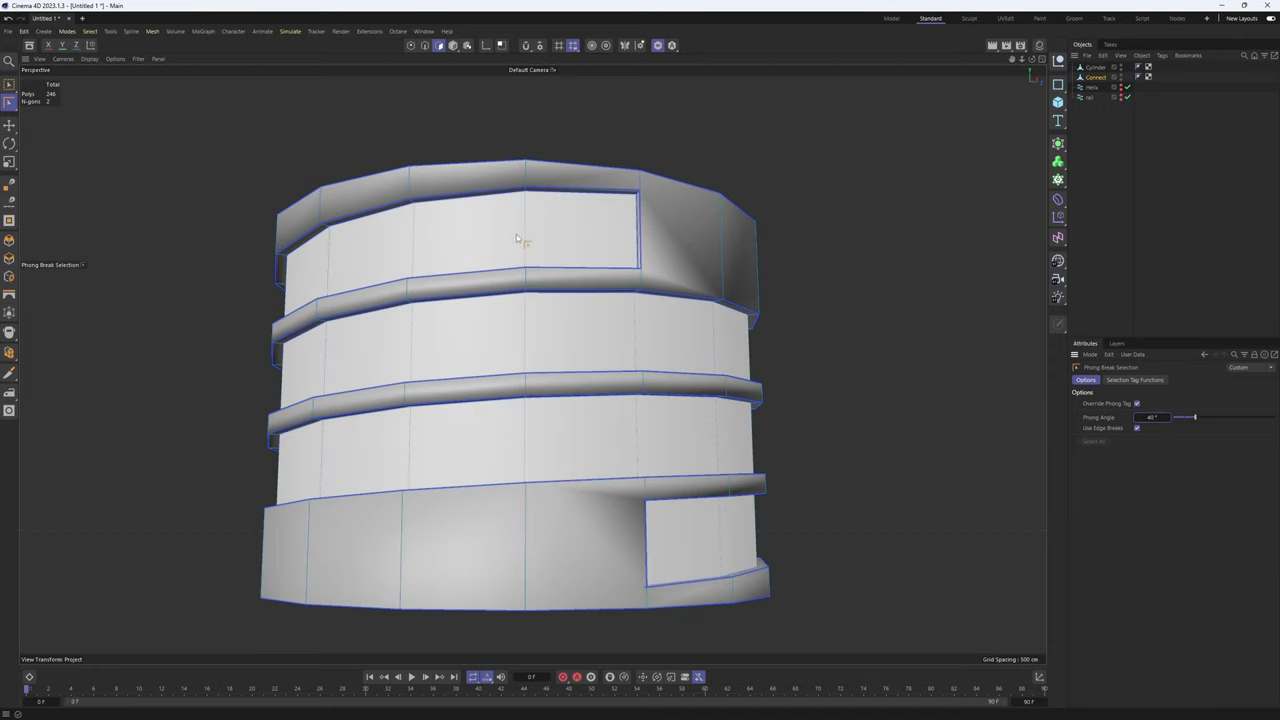
double_click(560, 243)
left_click_drag(560, 243, 702, 350, "alt")
Move the selected groove polygons 15.8 cm outward along their normals, matching the thread width in the front reference image
right_click(702, 350)
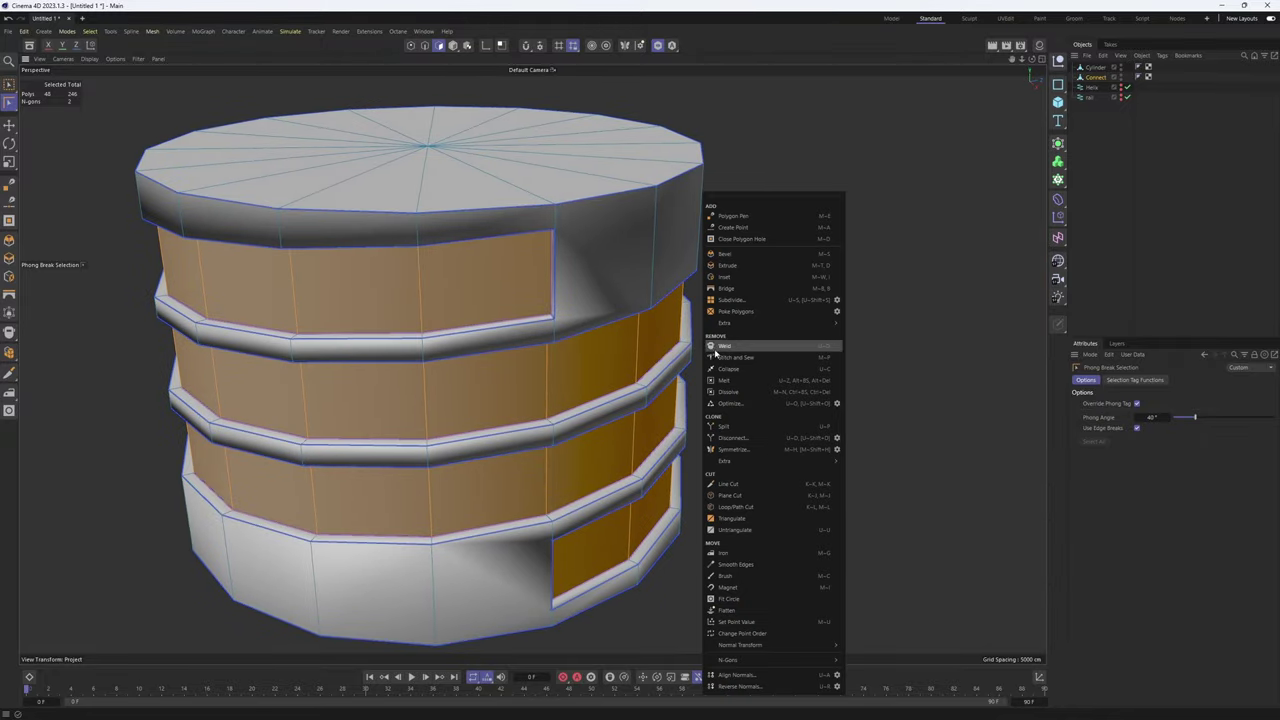
mouse_move(752, 648)
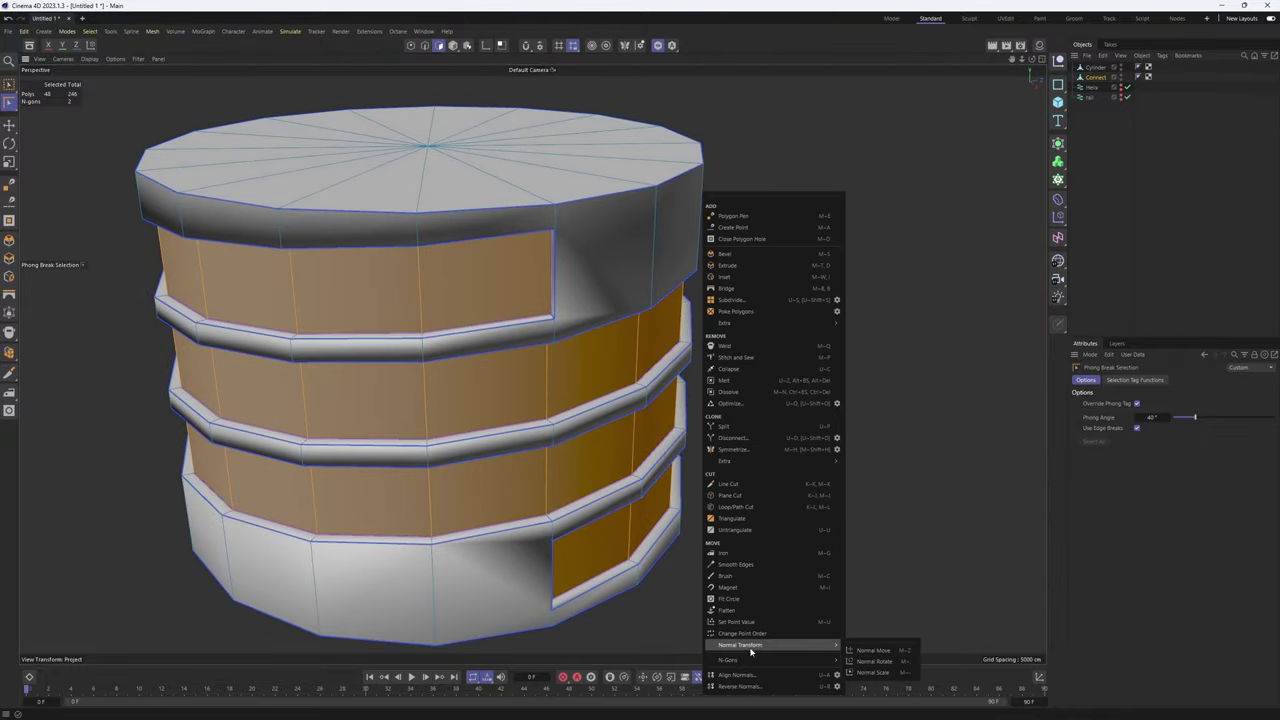
left_click(872, 649)
scroll(692, 472, "down", 3)
left_click_drag(692, 472, 722, 452, "alt")
middle_click(775, 492)
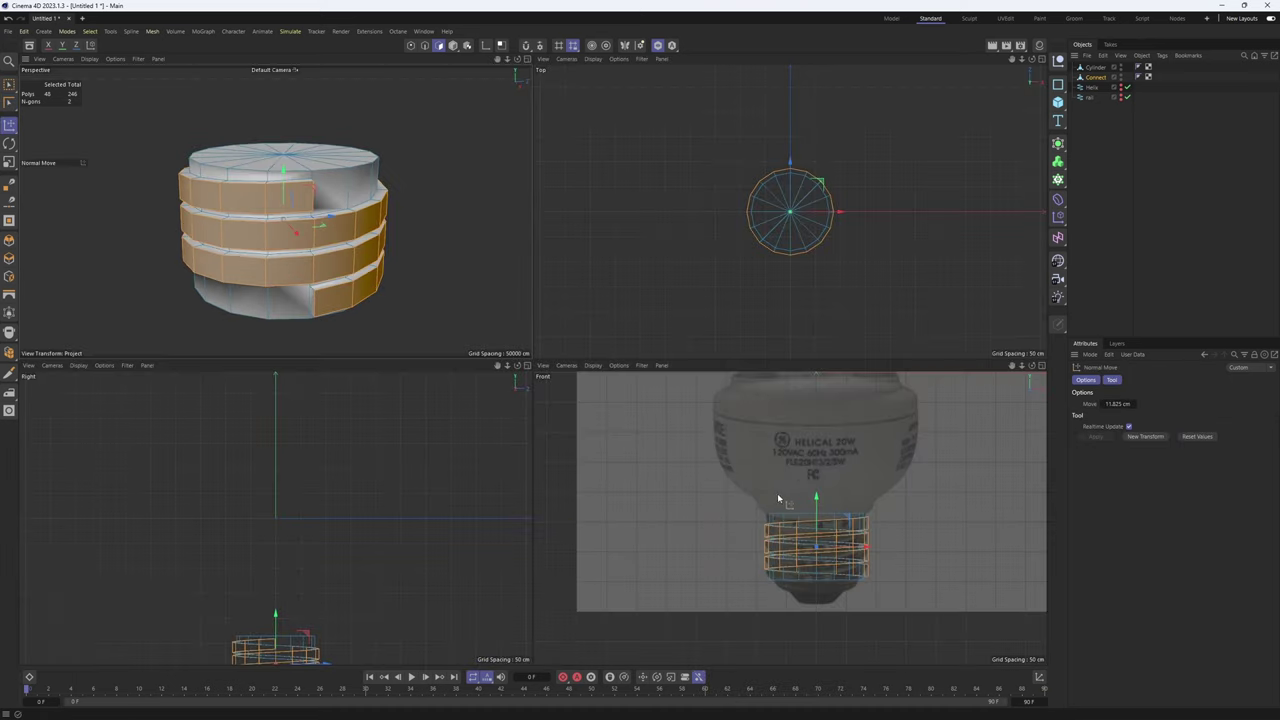
middle_click(777, 493)
scroll(592, 484, "up", 4)
left_click_drag(620, 363, 720, 363)
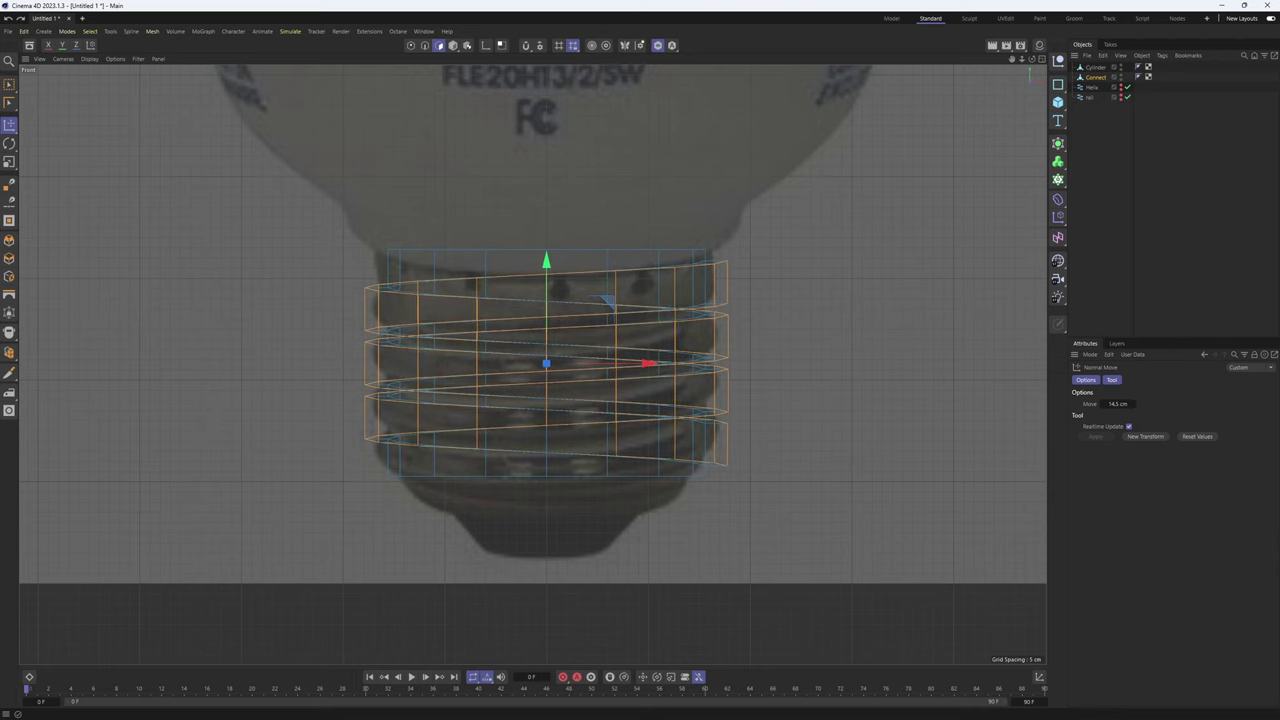
key("F5")
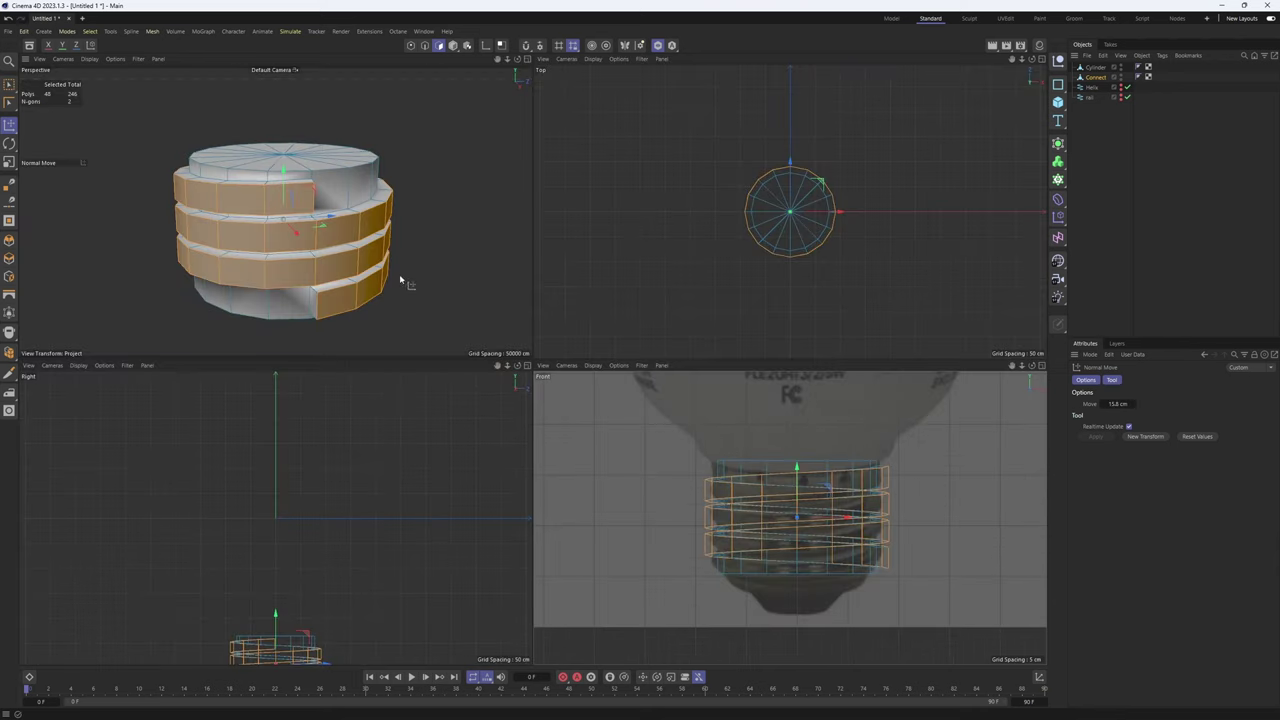
key("F1")
Narrow the raised thread's outer faces to about half their height with Normal Scale
right_click(560, 195)
mouse_move(598, 660)
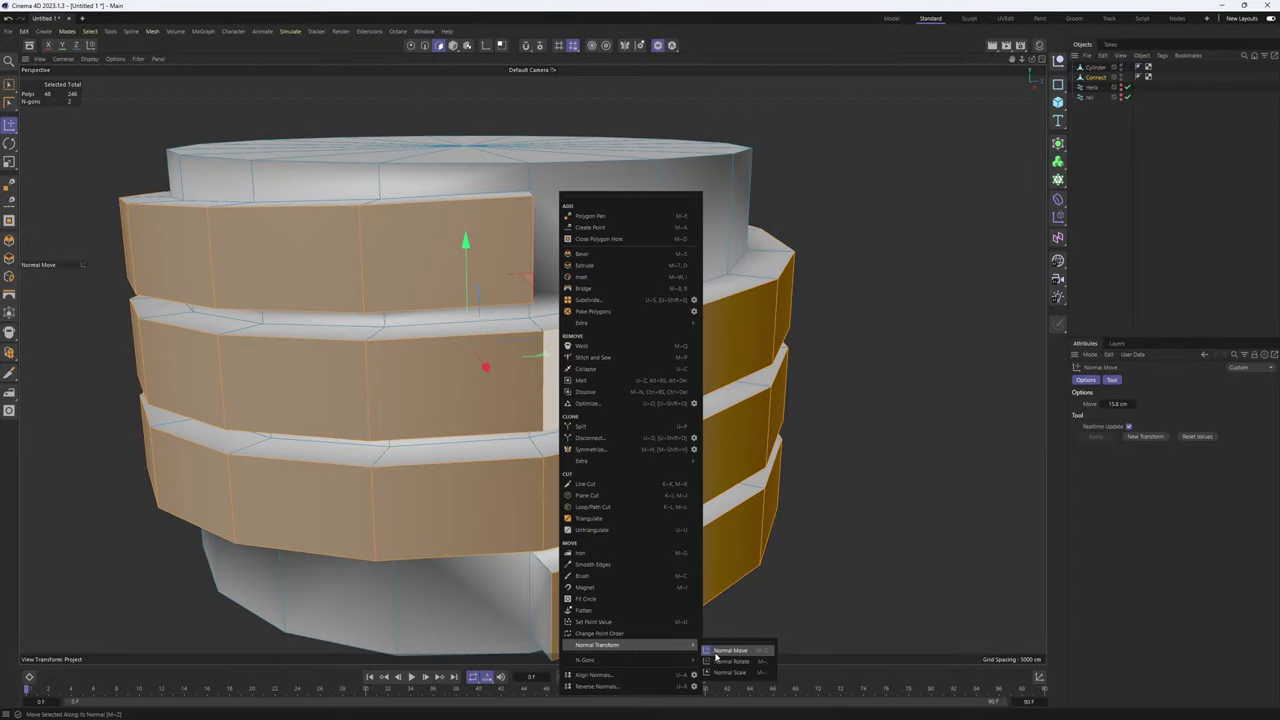
left_click(728, 672)
scroll(820, 491, "down", 3)
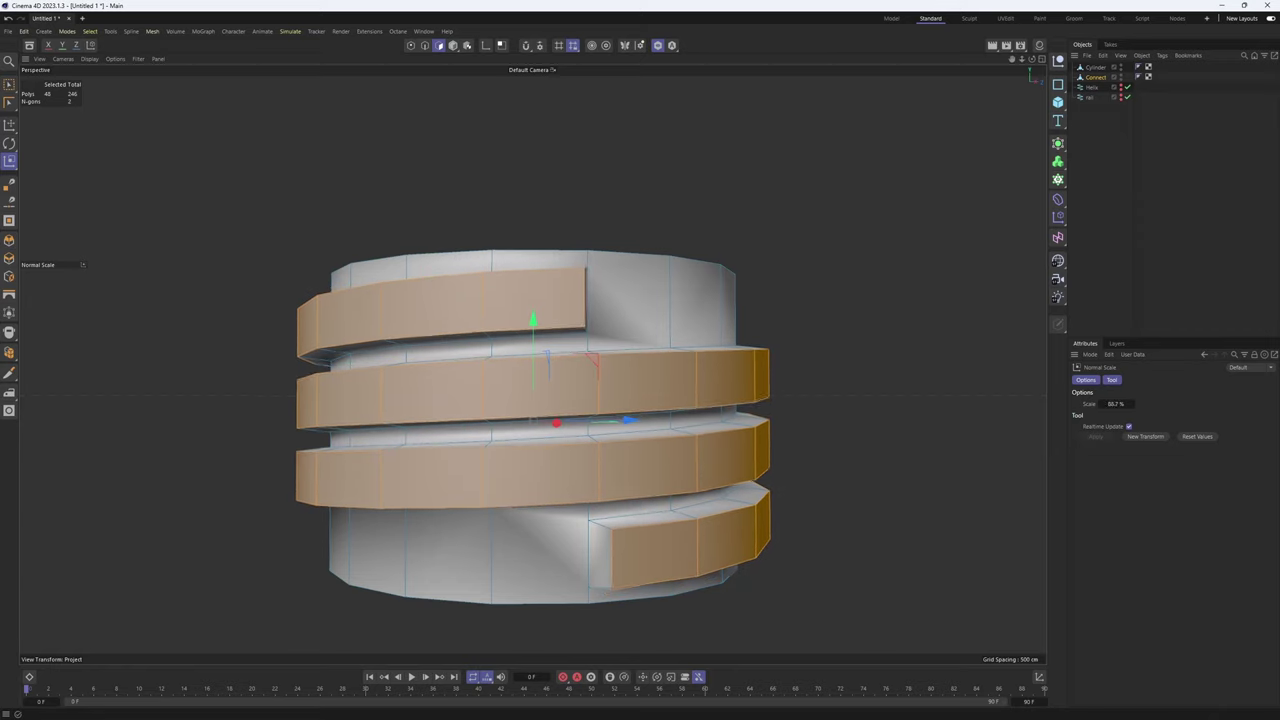
left_click_drag(820, 491, 826, 540)
scroll(610, 360, "up", 3)
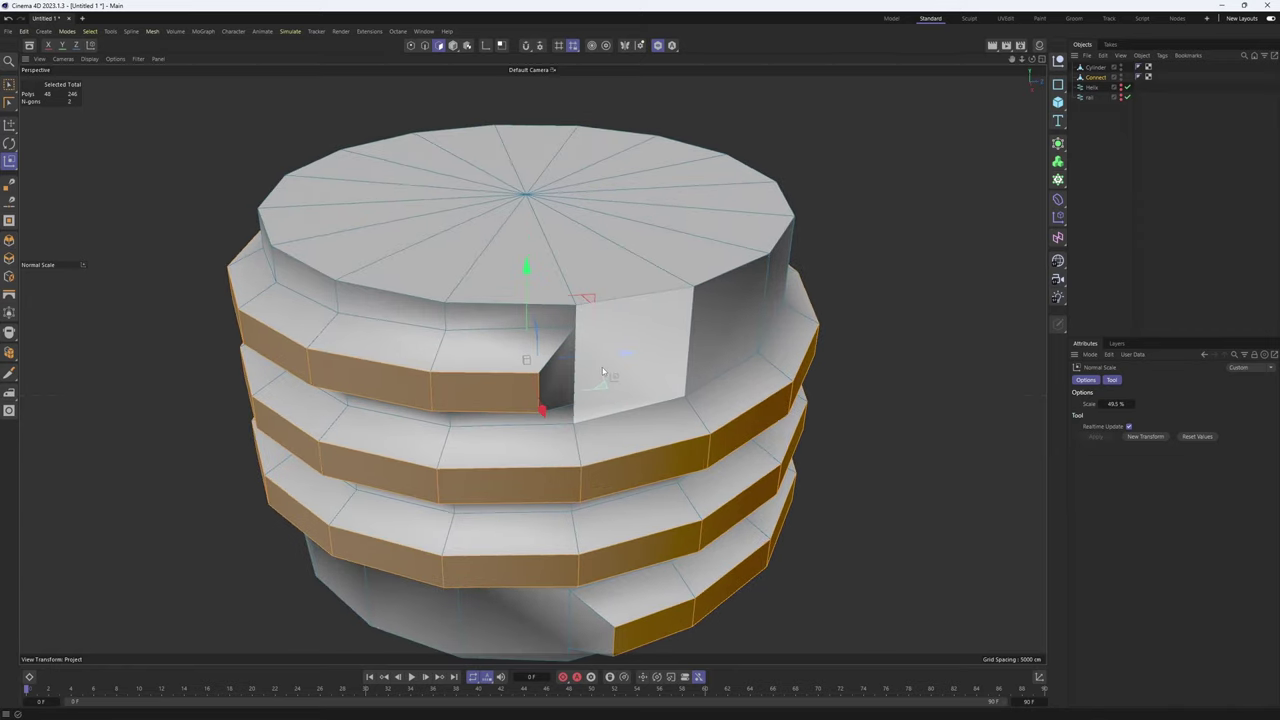
Place the Connect mesh under a Subdivision Surface to smooth the raised thread
key("Return")
key("Return")
left_click(537, 398)
left_click_drag(537, 398, 608, 302, "alt")
middle_click_drag(608, 302, 655, 285, "alt")
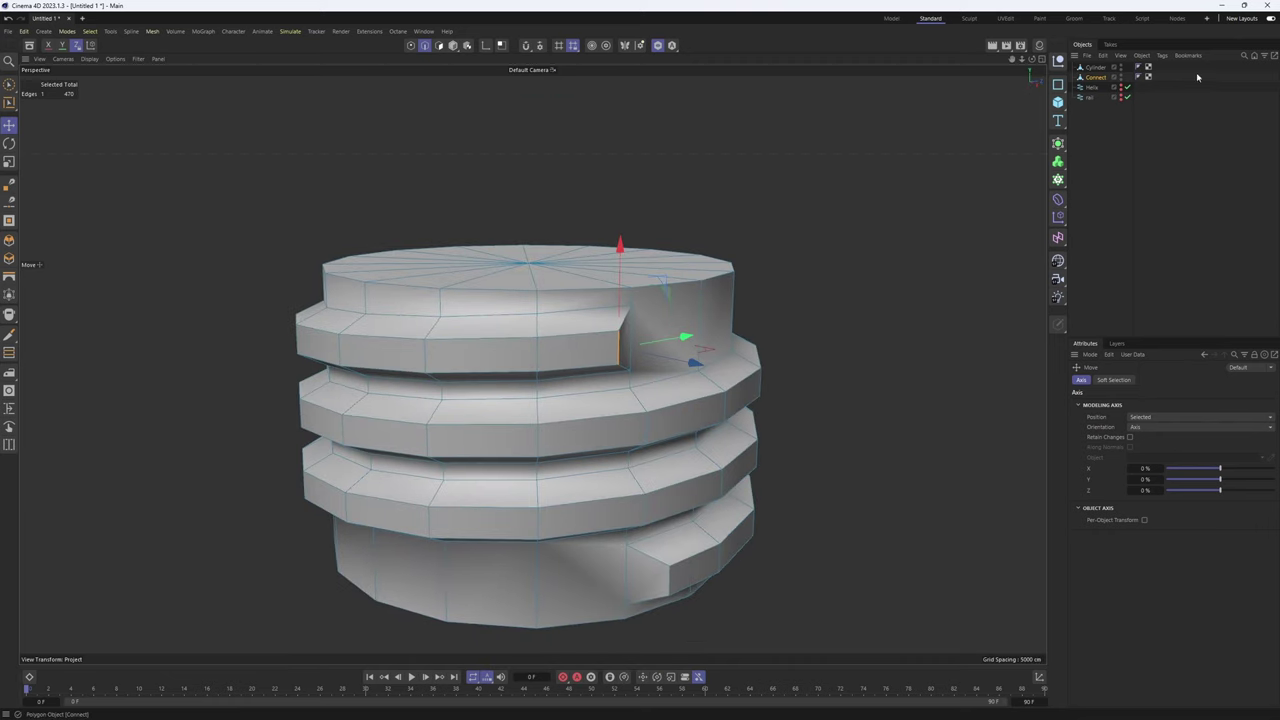
left_click(1095, 77)
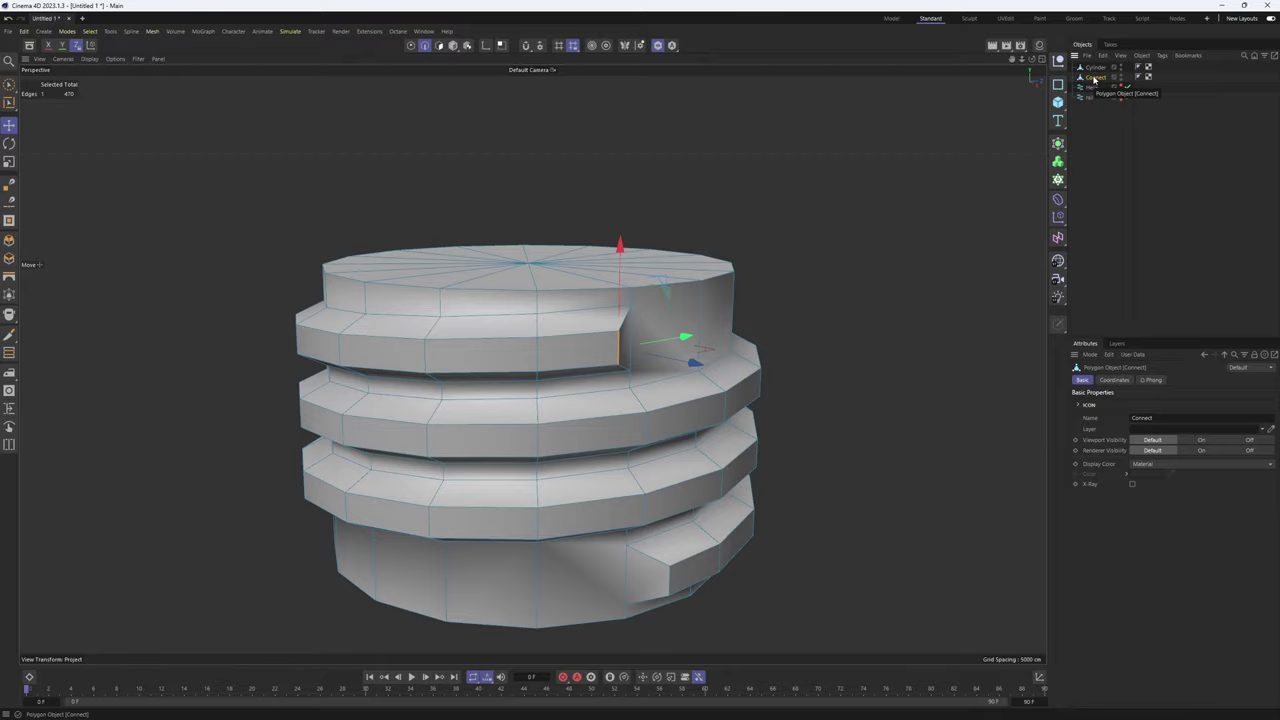
left_click(1058, 143, "alt")
left_click_drag(714, 343, 642, 326, "alt")
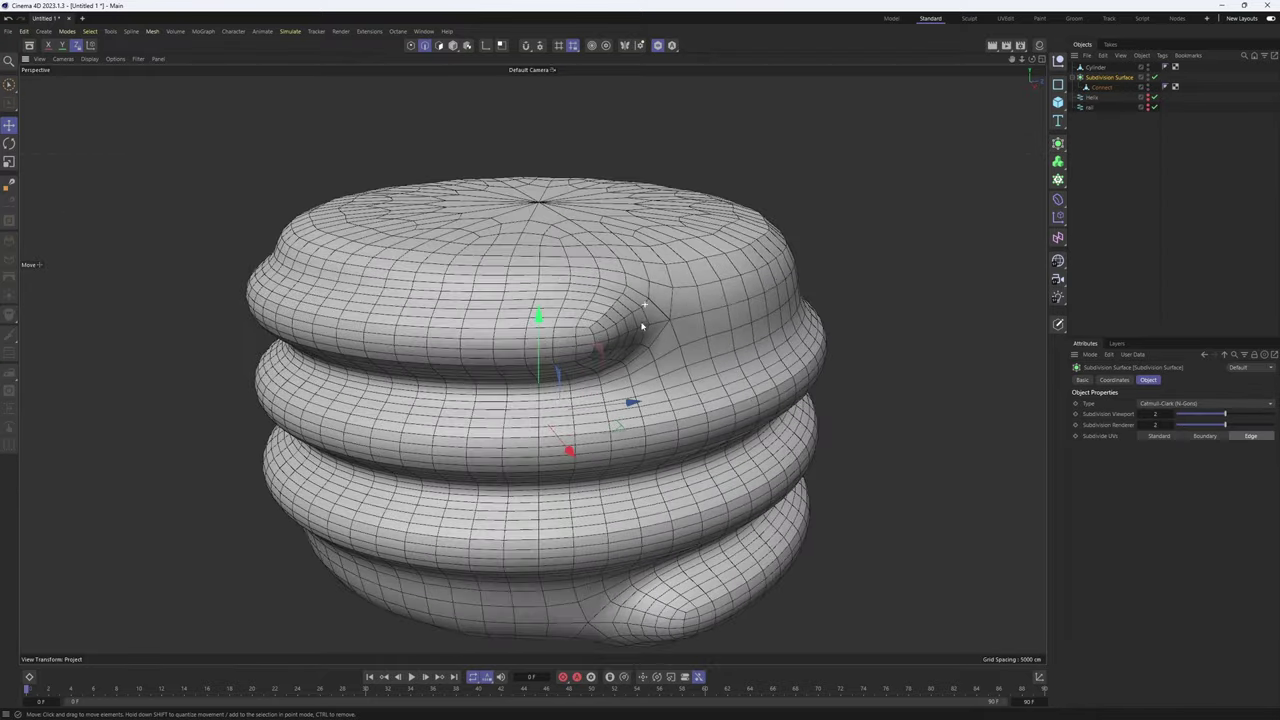
Switch the smoothing off and loop-select both the top and bottom rim edges of the Connect mesh
left_click(1108, 87)
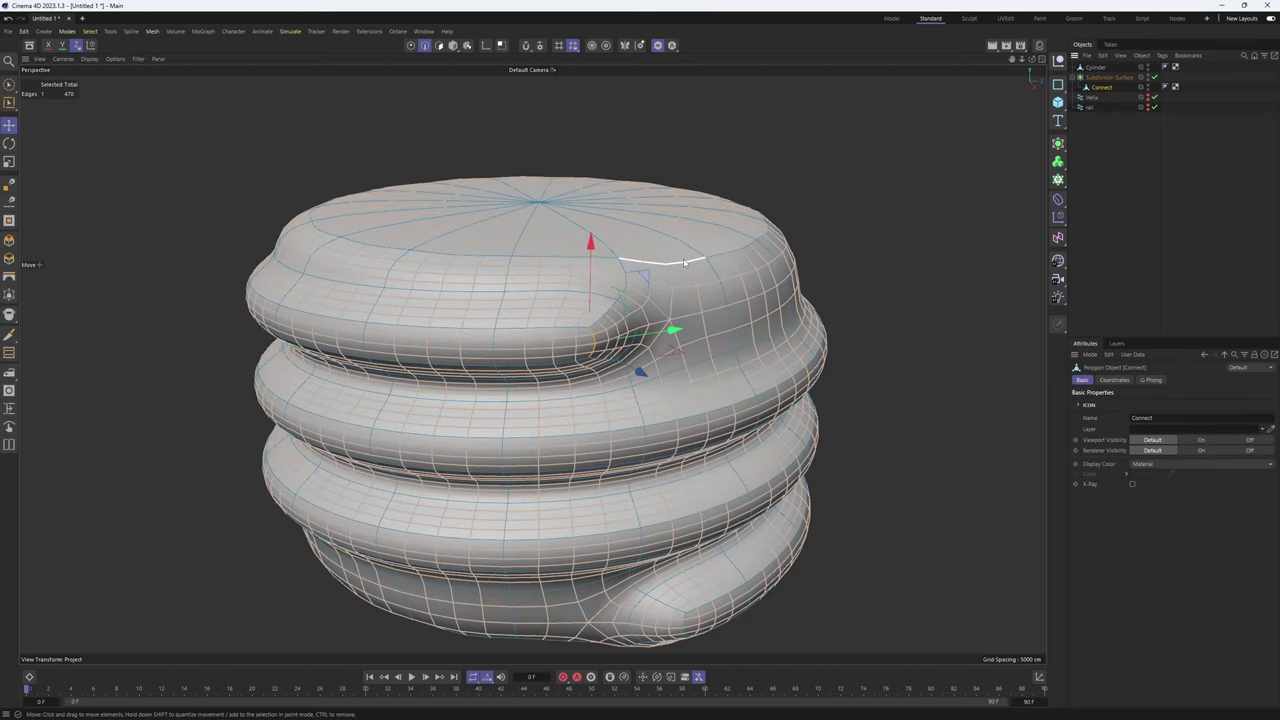
key("q")
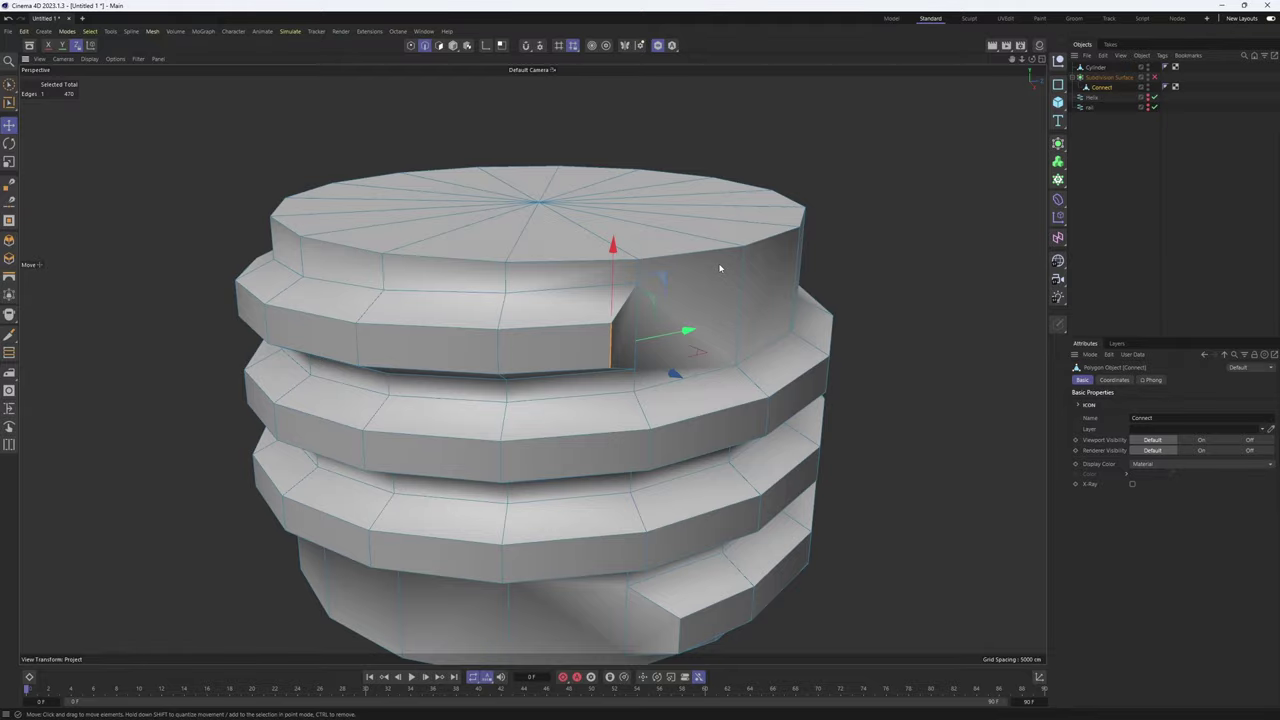
key("u")
key("l")
left_click_drag(766, 274, 768, 160, "alt")
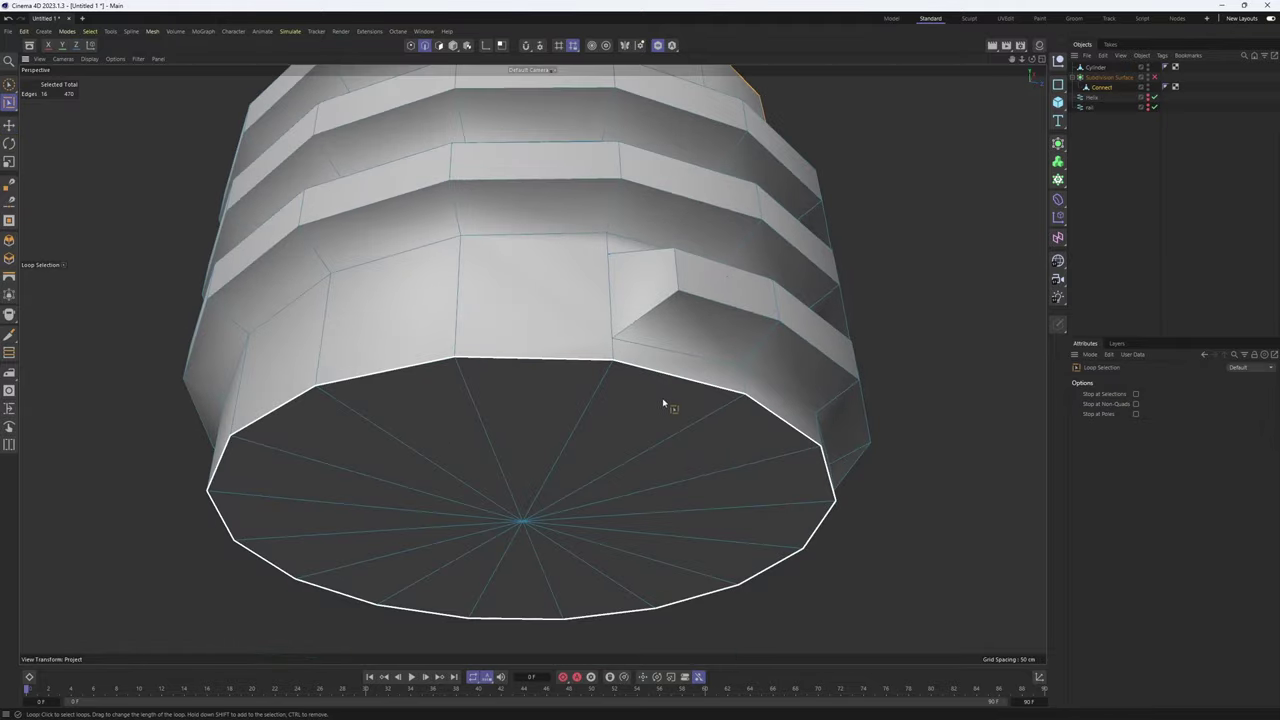
left_click(655, 382, "shift")
left_click_drag(683, 346, 716, 470, "alt")
right_click_drag(637, 408, 623, 414, "alt")
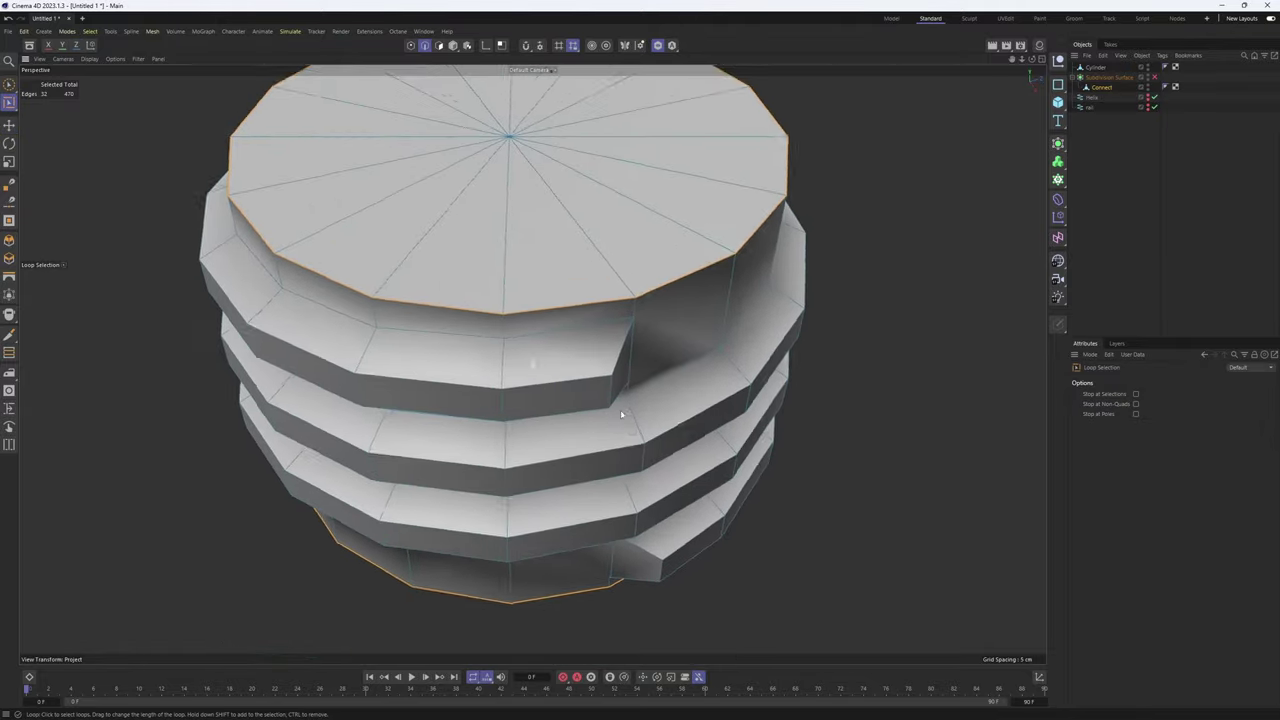
left_click_drag(623, 414, 632, 372, "alt")
Turn smoothing back on and apply 100 % subdivision weight to the two selected rim loops
key("q")
right_click(783, 243)
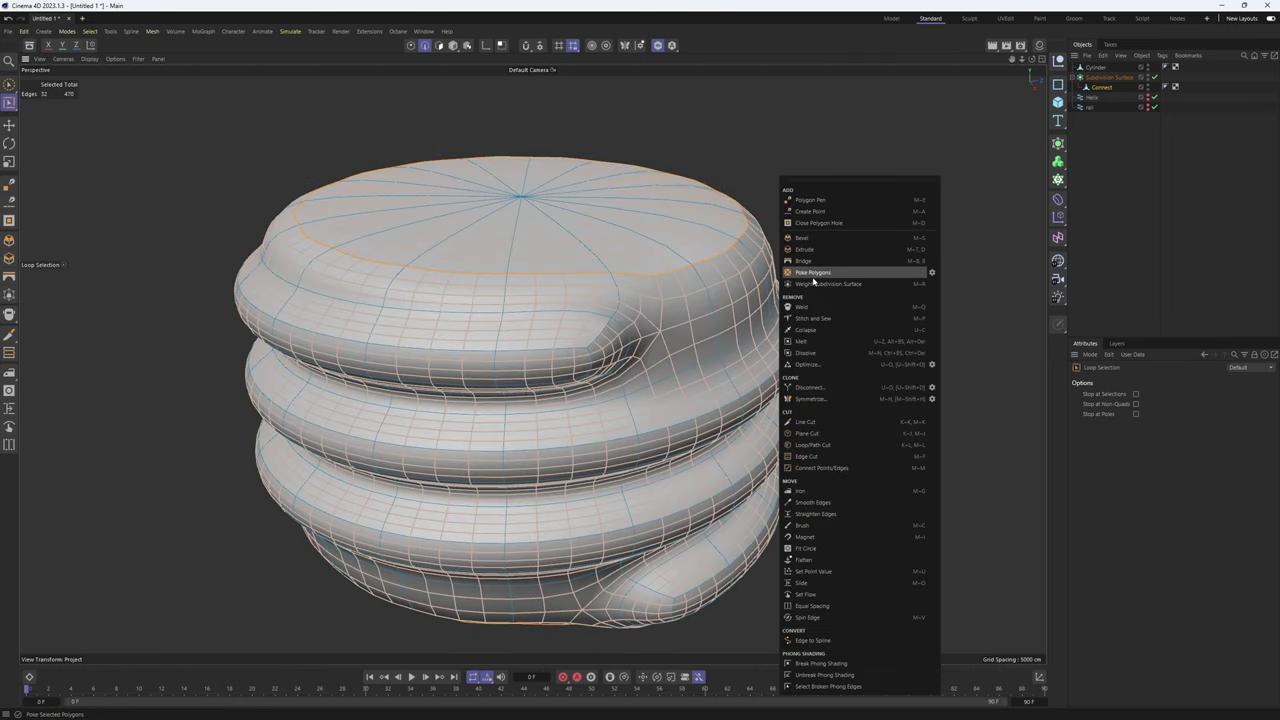
left_click(822, 288)
right_click_drag(766, 286, 691, 291, "alt")
left_click_drag(691, 291, 770, 283, "alt")
Display the base without mesh lines and set the Connect mesh's Phong angle to 180°
left_click(1206, 243)
left_click_drag(626, 402, 664, 393, "alt")
key("n")
key("a")
right_click_drag(704, 379, 645, 381, "alt")
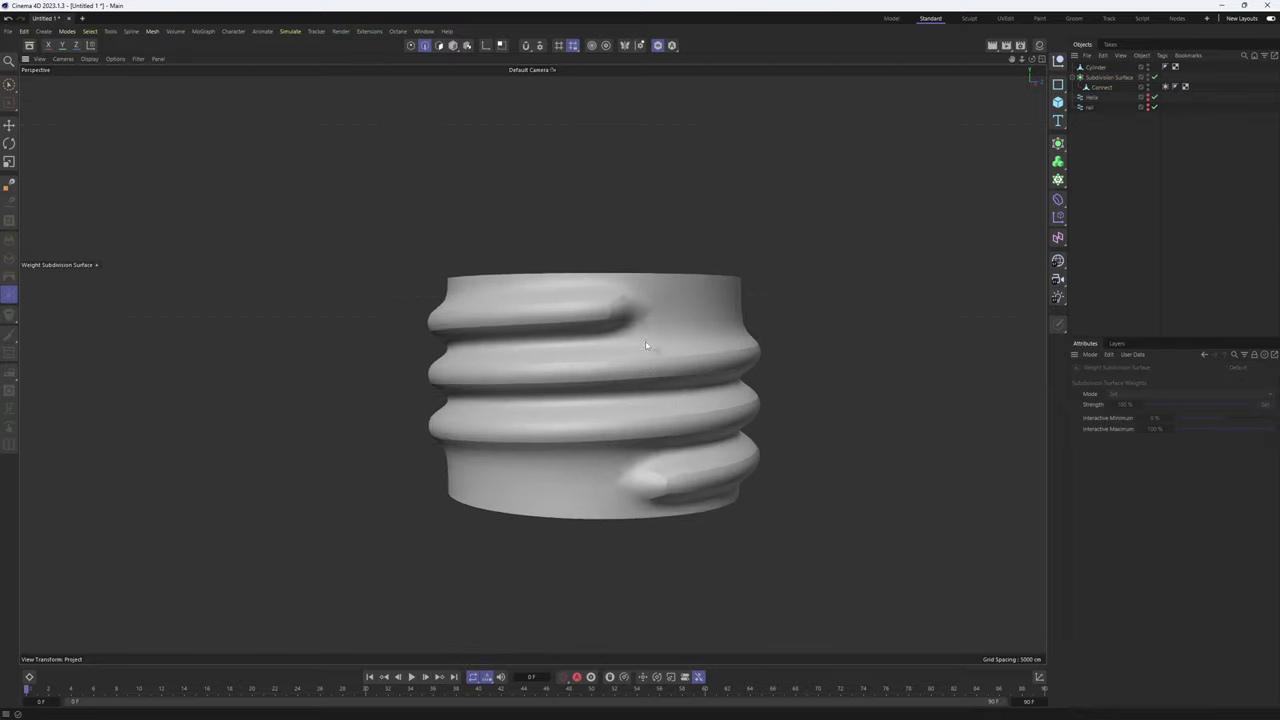
scroll(649, 303, "up", 5)
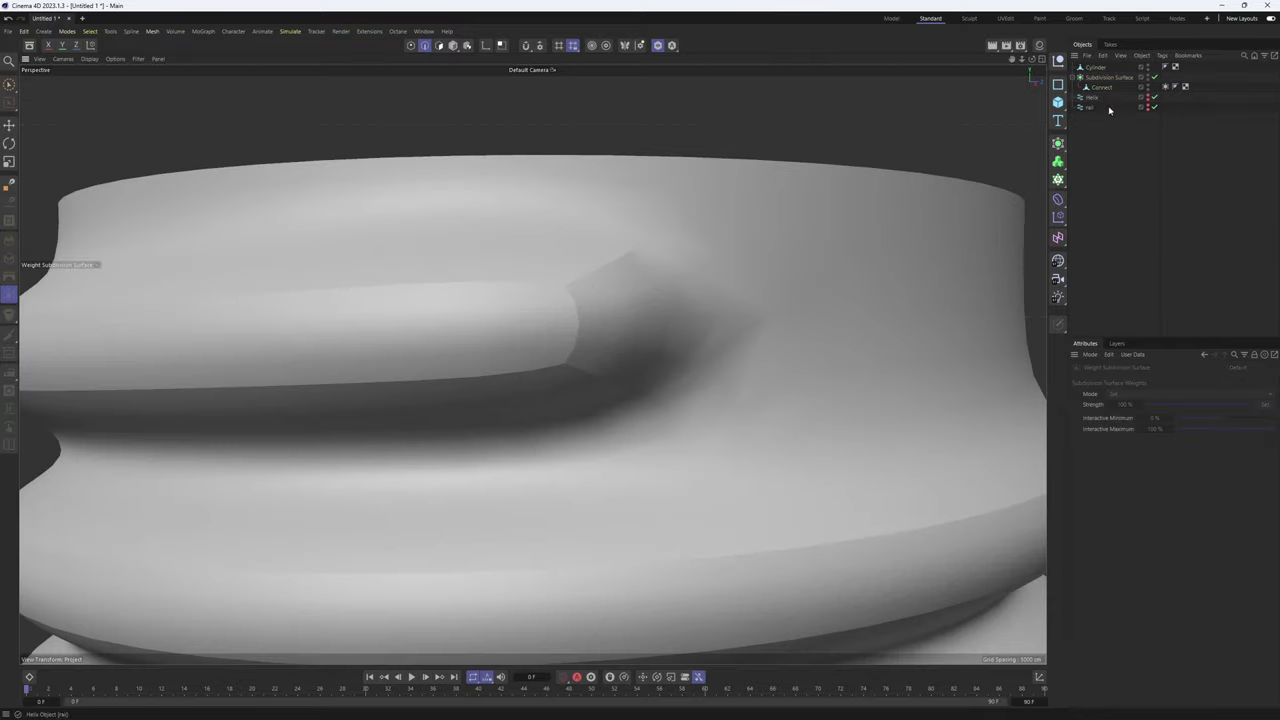
left_click(1120, 87)
left_click(1166, 87)
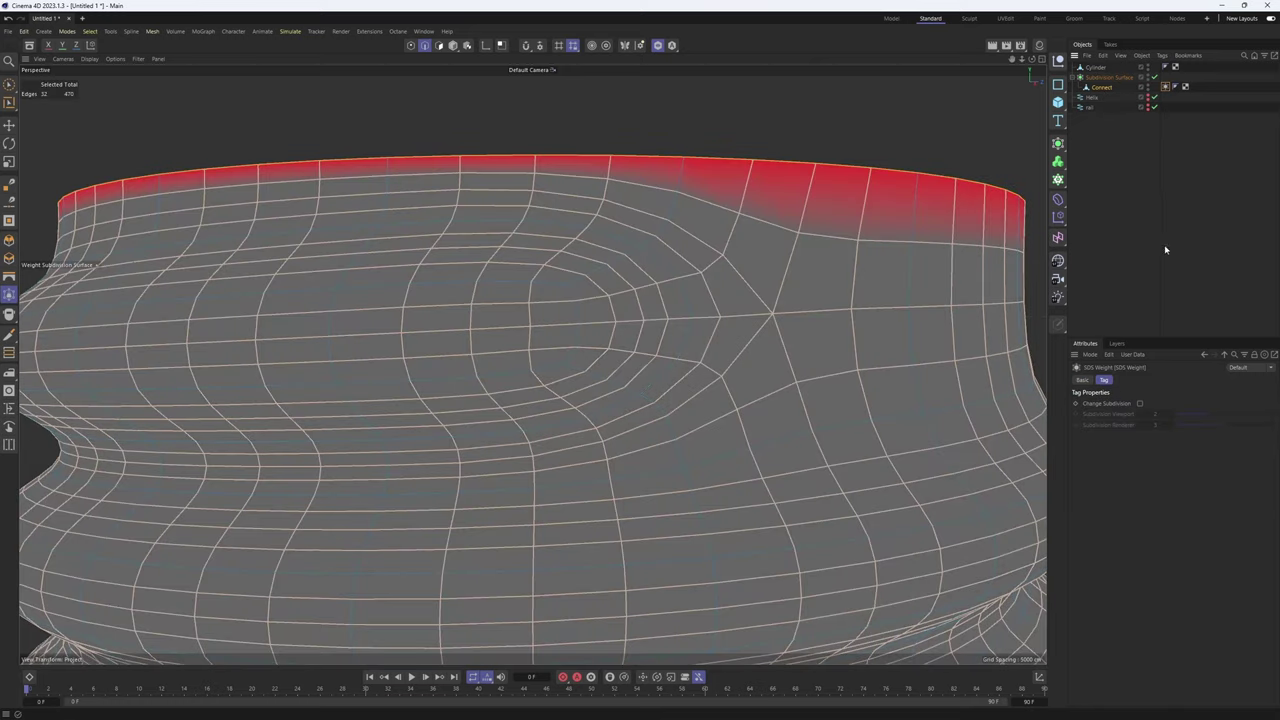
left_click(1184, 87)
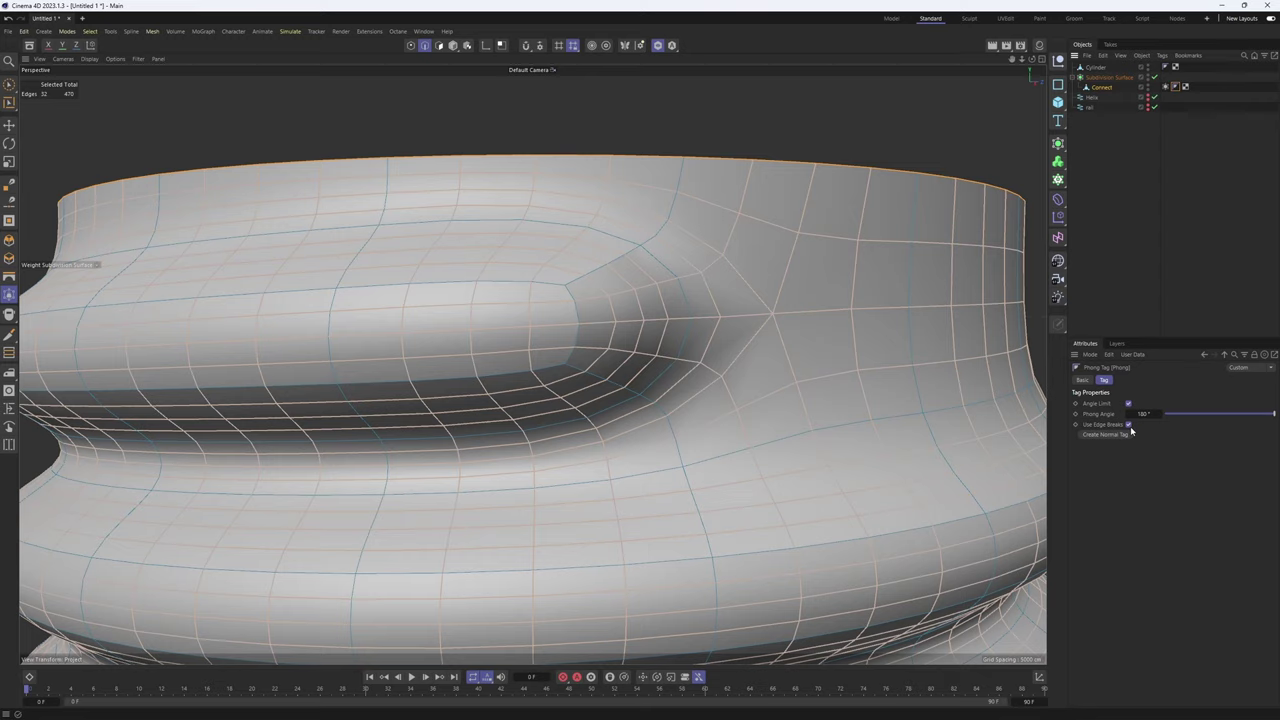
left_click(1112, 255)
Show the mesh lines again and set the Subdivision Surface's viewport and renderer levels to 1
scroll(690, 275, "down", 3)
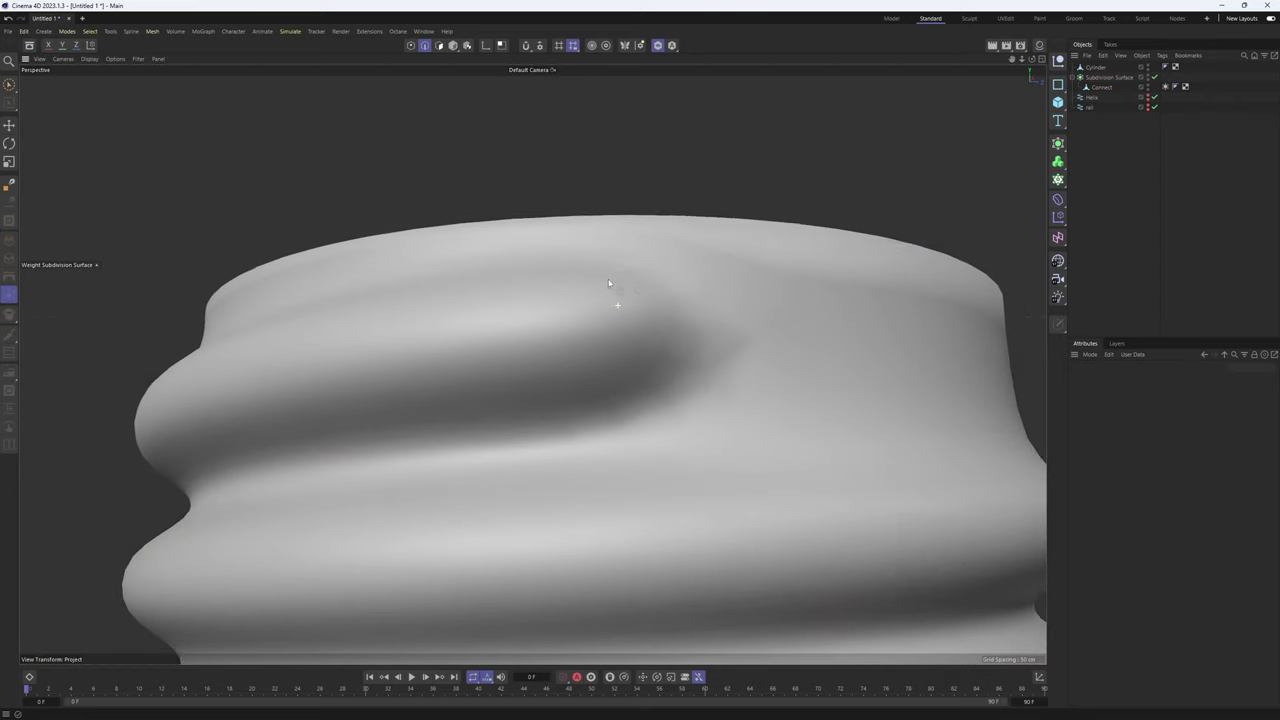
left_click_drag(609, 286, 680, 342, "alt")
scroll(695, 302, "down", 1)
key("n")
key("b")
scroll(700, 300, "up", 2)
left_click_drag(697, 298, 600, 262, "alt")
left_click(1106, 78)
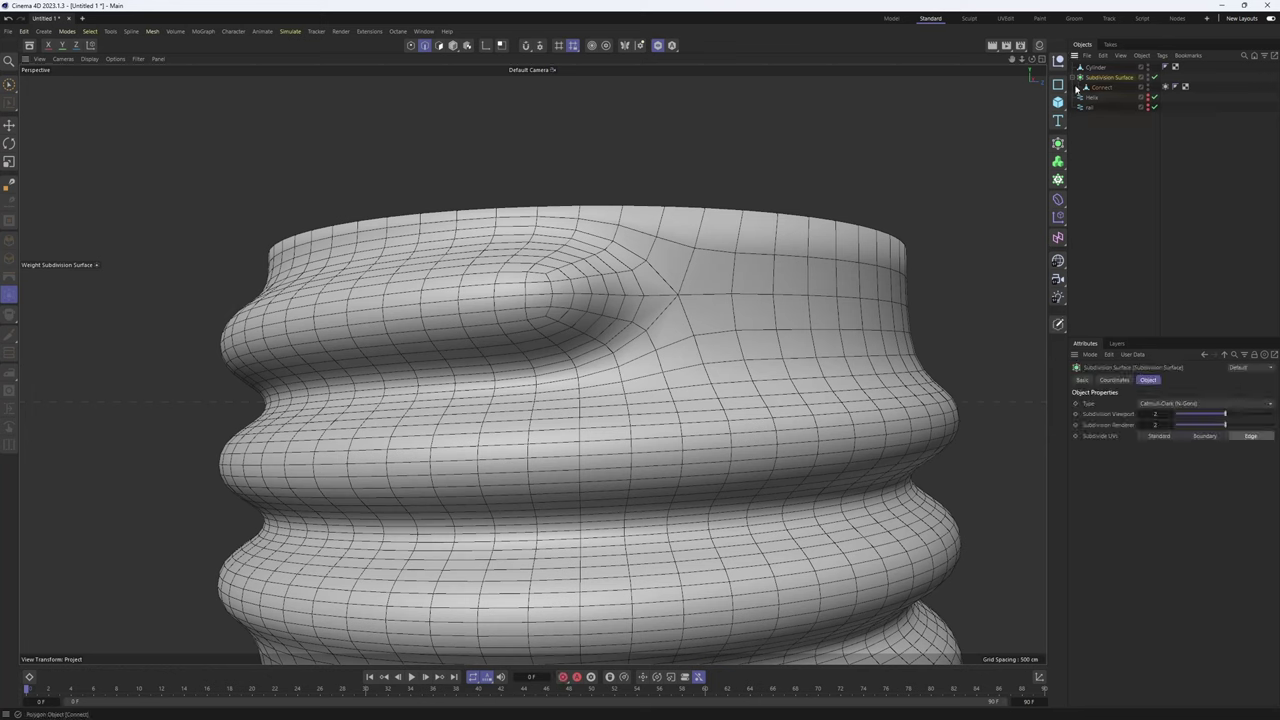
left_click(1141, 416)
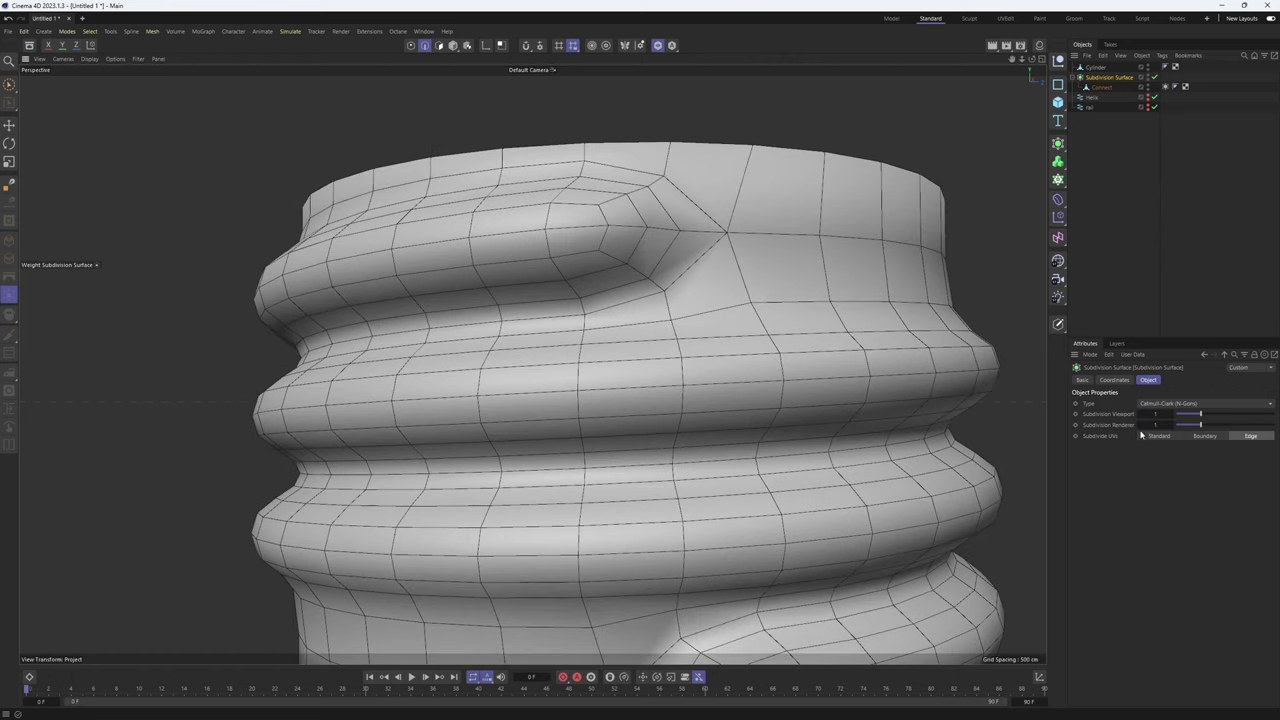
scroll(858, 435, "down", 2)
left_click_drag(700, 280, 674, 313, "alt")
scroll(675, 313, "up", 2)
With smoothing off, orient the upper thread end's vertical edge axis to Normal and move that edge inward toward the core
left_click(1107, 89)
key("e")
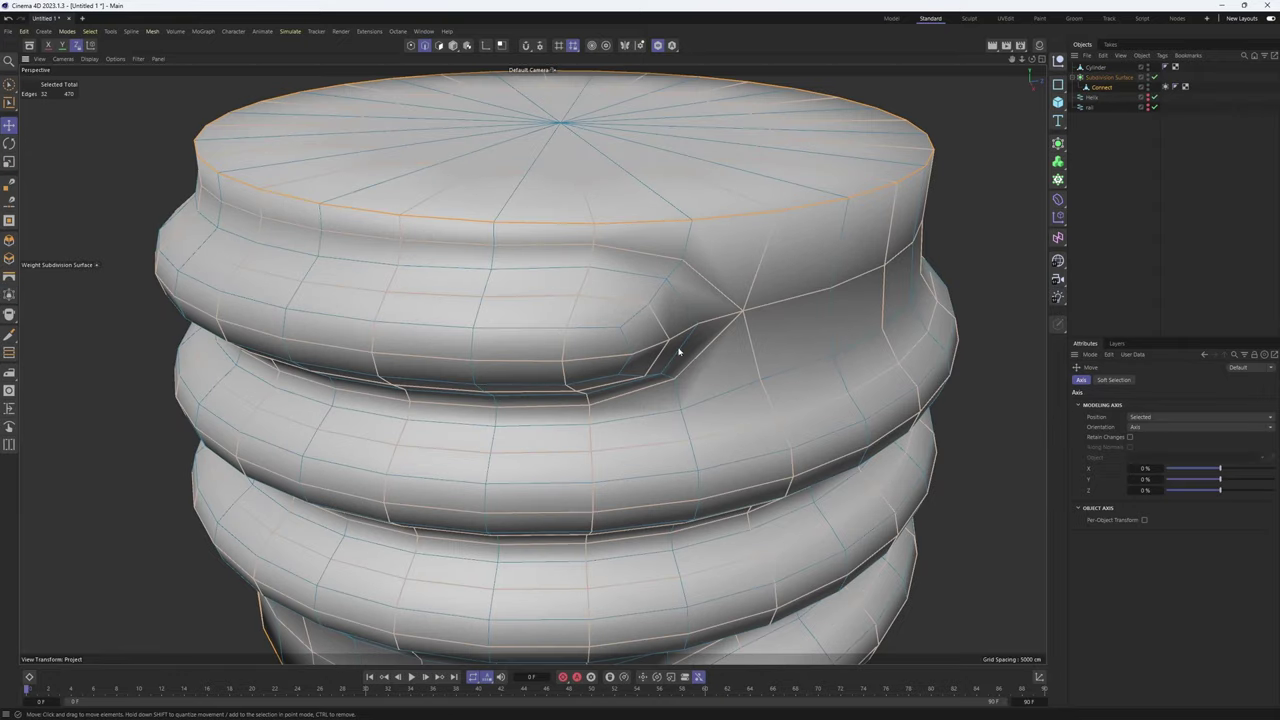
key("q")
left_click(648, 374)
left_click_drag(689, 317, 738, 355, "alt")
right_click(777, 431)
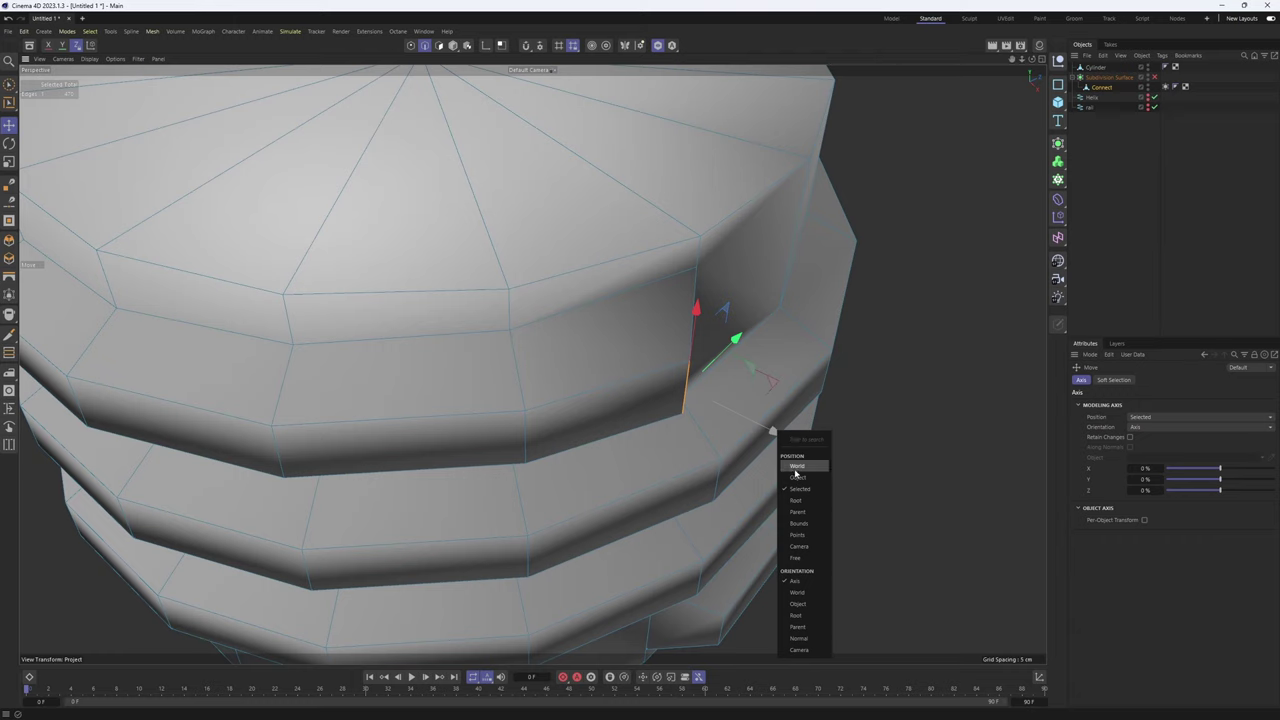
left_click(800, 638)
left_click_drag(775, 435, 742, 417)
left_click_drag(683, 340, 627, 463, "alt")
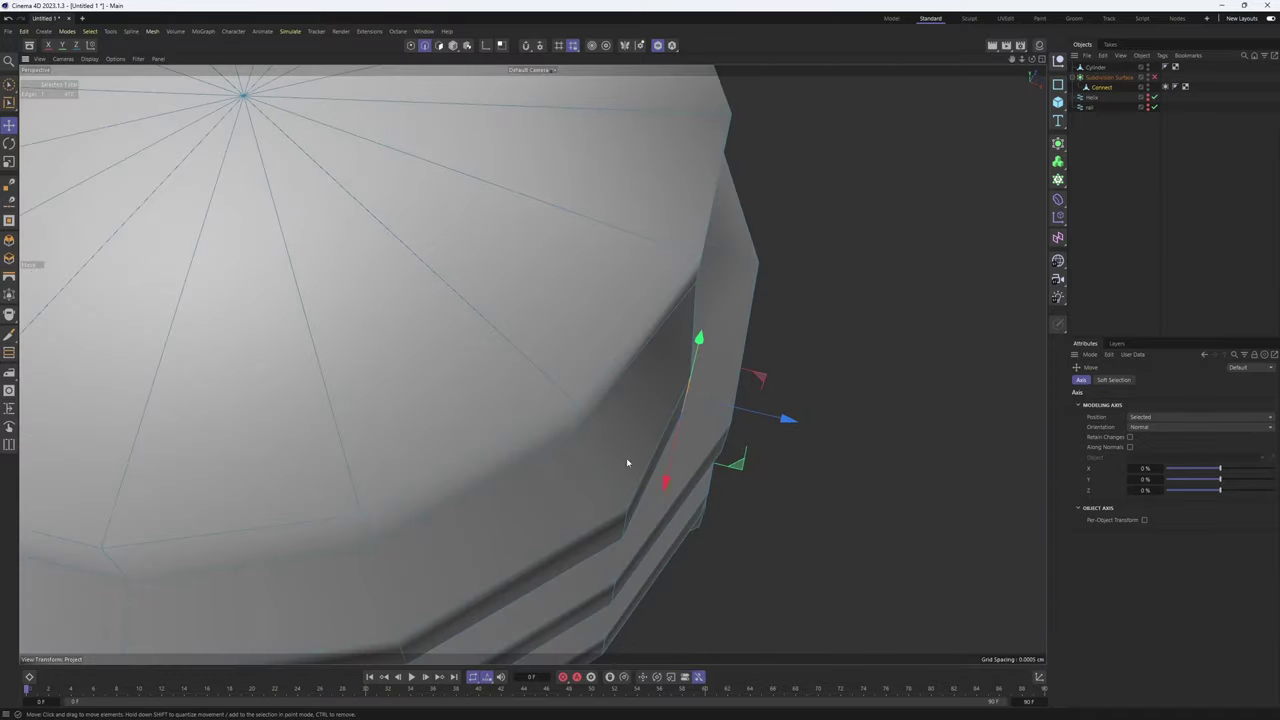
Fine-tune the thread's tapered ends by moving their end edges closer to the core
left_click_drag(706, 590, 690, 577)
left_click_drag(650, 520, 722, 425, "alt")
left_click(668, 290)
left_click_drag(669, 298, 683, 277, "alt")
left_click_drag(667, 209, 671, 257)
scroll(706, 346, "down", 5)
scroll(706, 346, "up", 3)
Select the polygons around the lower thread end to examine the mesh layout there
key("Return")
left_click_drag(700, 338, 690, 402, "alt")
key("Return")
left_click(769, 358)
left_click(614, 366, "shift")
left_click(492, 406, "shift")
scroll(686, 372, "down", 2)
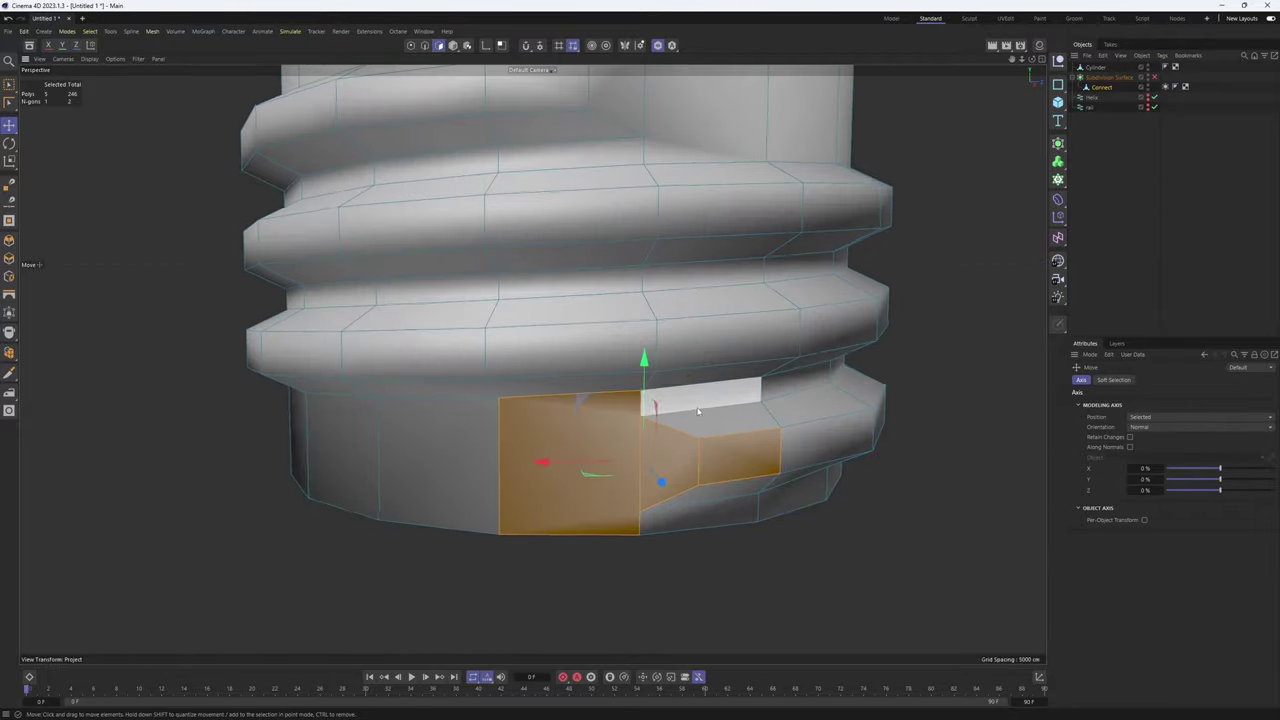
scroll(690, 402, "down", 2)
Turn smoothing back on and check the reshaped thread ends from several angles
key("q")
left_click(1195, 230)
middle_click_drag(713, 166, 689, 293, "alt")
left_click_drag(682, 298, 607, 290, "alt")
scroll(607, 290, "down", 3)
left_click_drag(607, 290, 643, 370, "alt")
Make the Subdivision Surface editable and delete the SDS Weight tag from the resulting mesh
left_click(1108, 78)
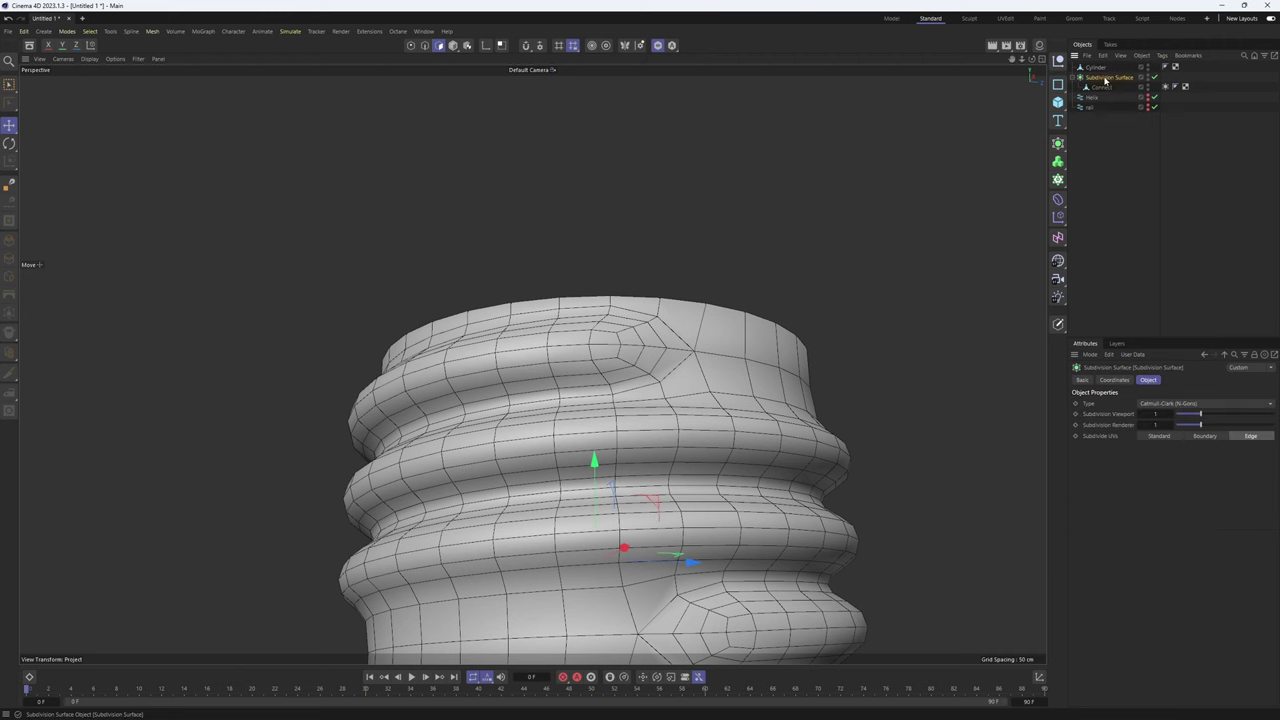
left_click_drag(545, 285, 536, 358, "alt")
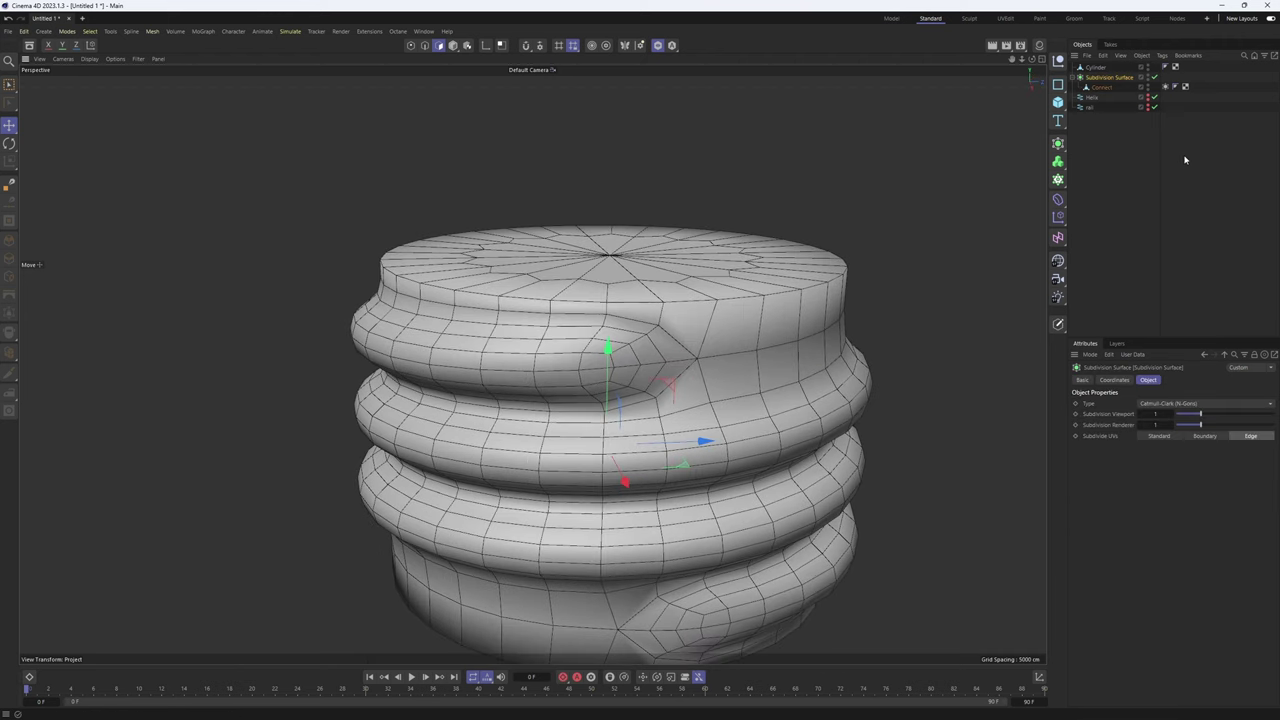
key("c")
left_click(1165, 77)
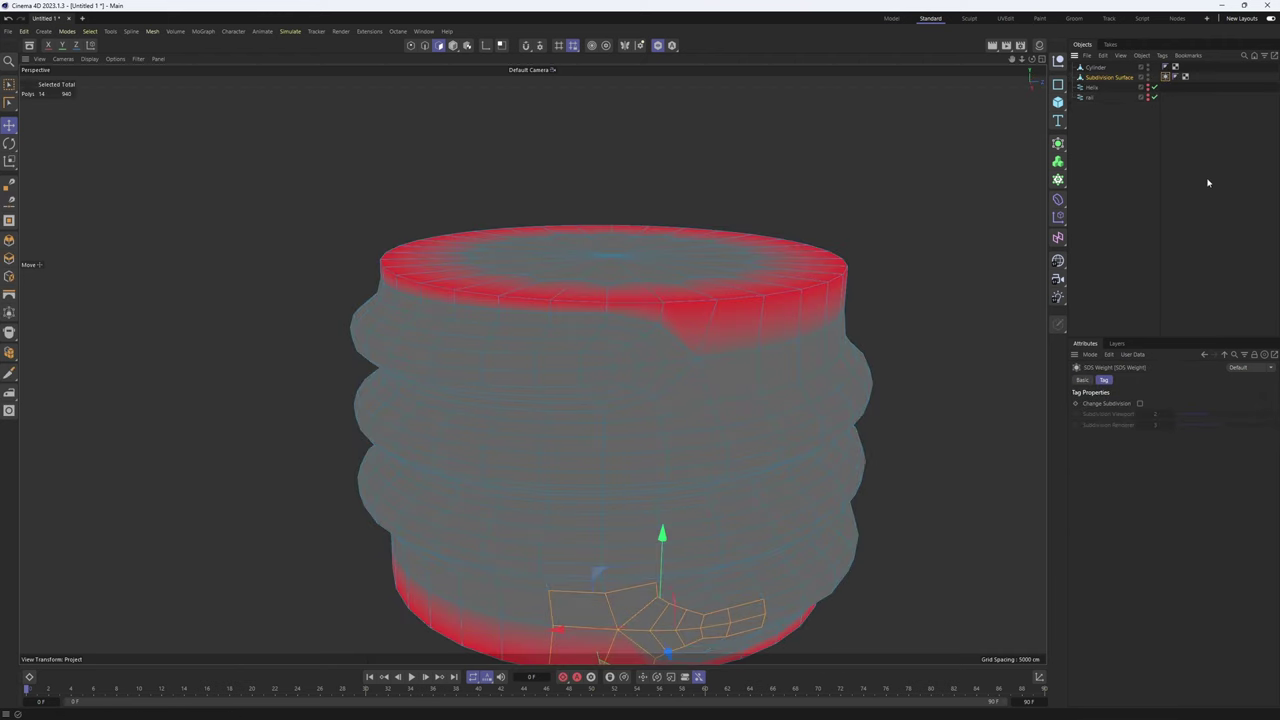
left_click(1207, 179)
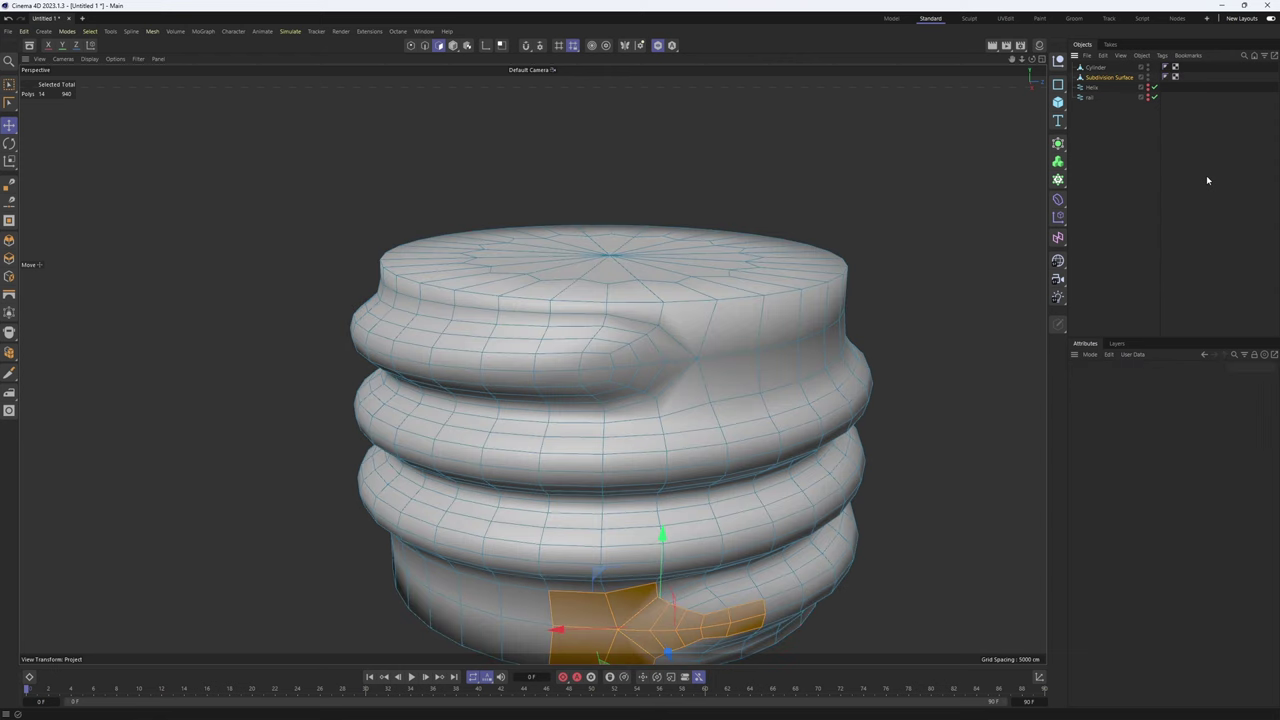
Edge Slide a cloned copy of the base's top rim loop about 3.5 cm onto the cap as a support loop
left_click(1122, 79)
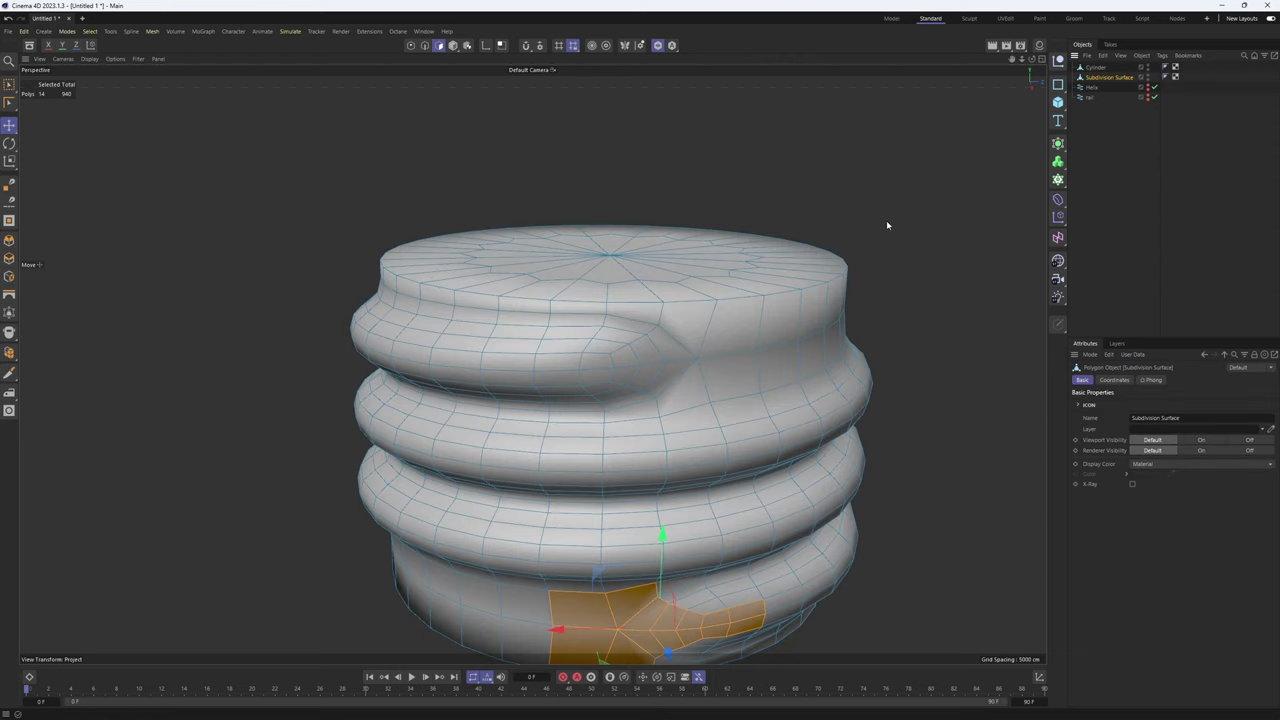
scroll(712, 290, "up", 4)
key("Return")
key("Return")
left_click_drag(733, 362, 734, 270, "alt")
scroll(749, 197, "down", 3)
key("m")
key("o")
scroll(720, 282, "up", 2)
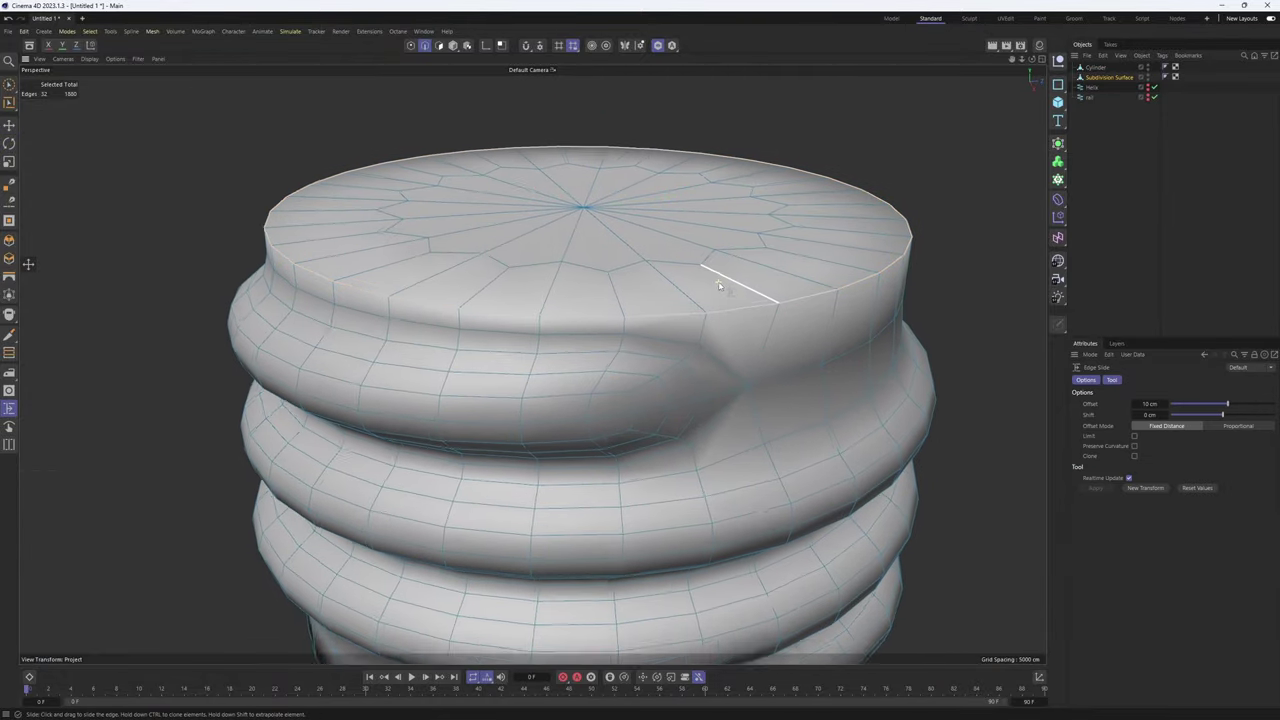
scroll(735, 302, "up", 4)
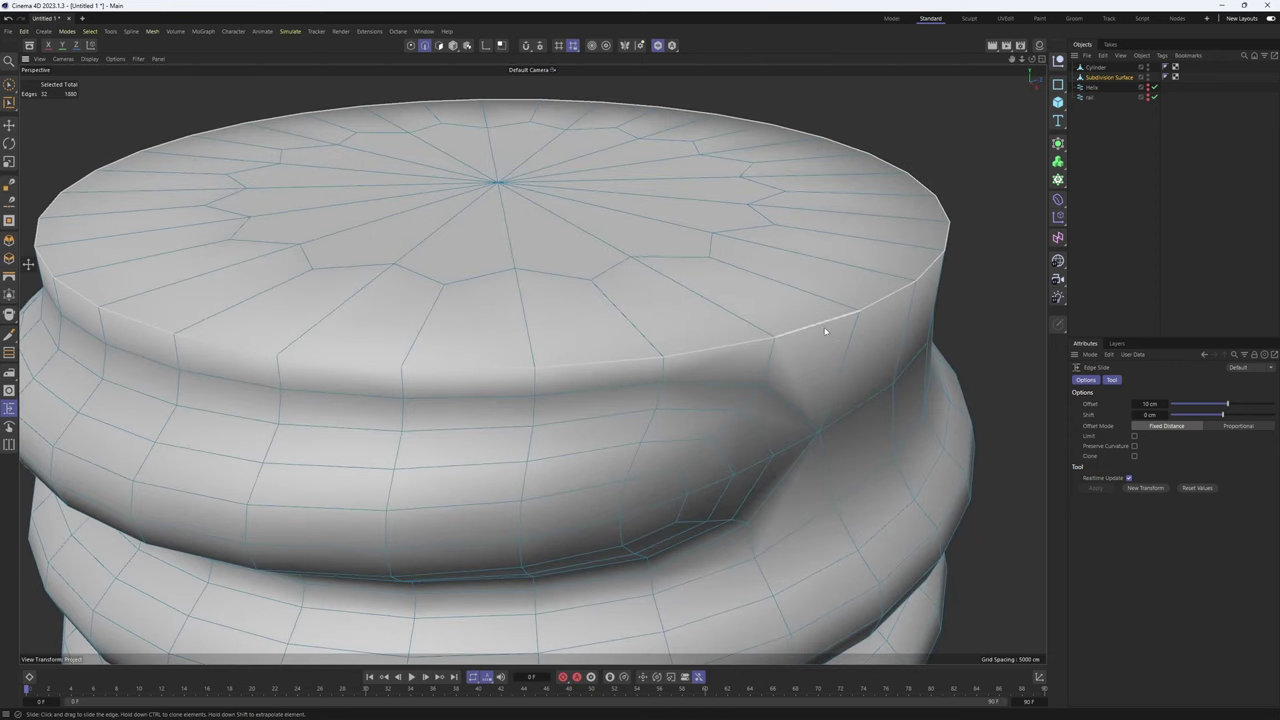
right_click(835, 331)
left_click(861, 585)
Clone-slide the top rim loop about 2.3 cm down the side wall to add a second support loop
mouse_move(837, 308)
left_mouse_down("alt")
mouse_move(865, 323)
mouse_move(829, 341)
mouse_move(703, 299)
mouse_move(751, 322)
left_mouse_up("alt")
key("e")
key("m")
key("o")
scroll(744, 308, "up", 1)
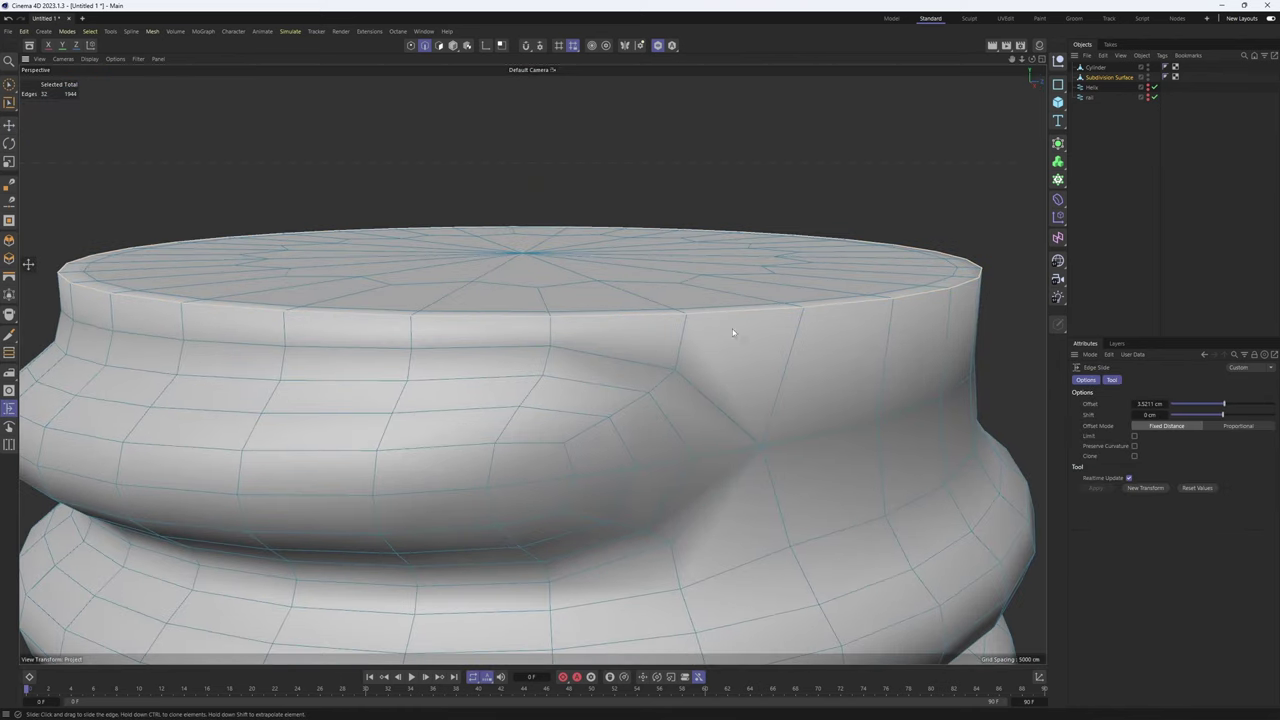
middle_click_drag(735, 328, 777, 312, "alt")
mouse_move(777, 312)
left_mouse_down("alt")
mouse_move(794, 294)
mouse_move(806, 315)
left_mouse_up("alt")
scroll(800, 318, "down", 3)
Add cloned support loops on both sides of the base's bottom rim with Edge Slide, the last offset about 1.8 cm
middle_click_drag(740, 345, 726, 174, "alt")
left_click_drag(793, 285, 760, 205, "alt")
scroll(680, 350, "down", 1)
scroll(583, 482, "up", 1)
scroll(634, 497, "up", 1)
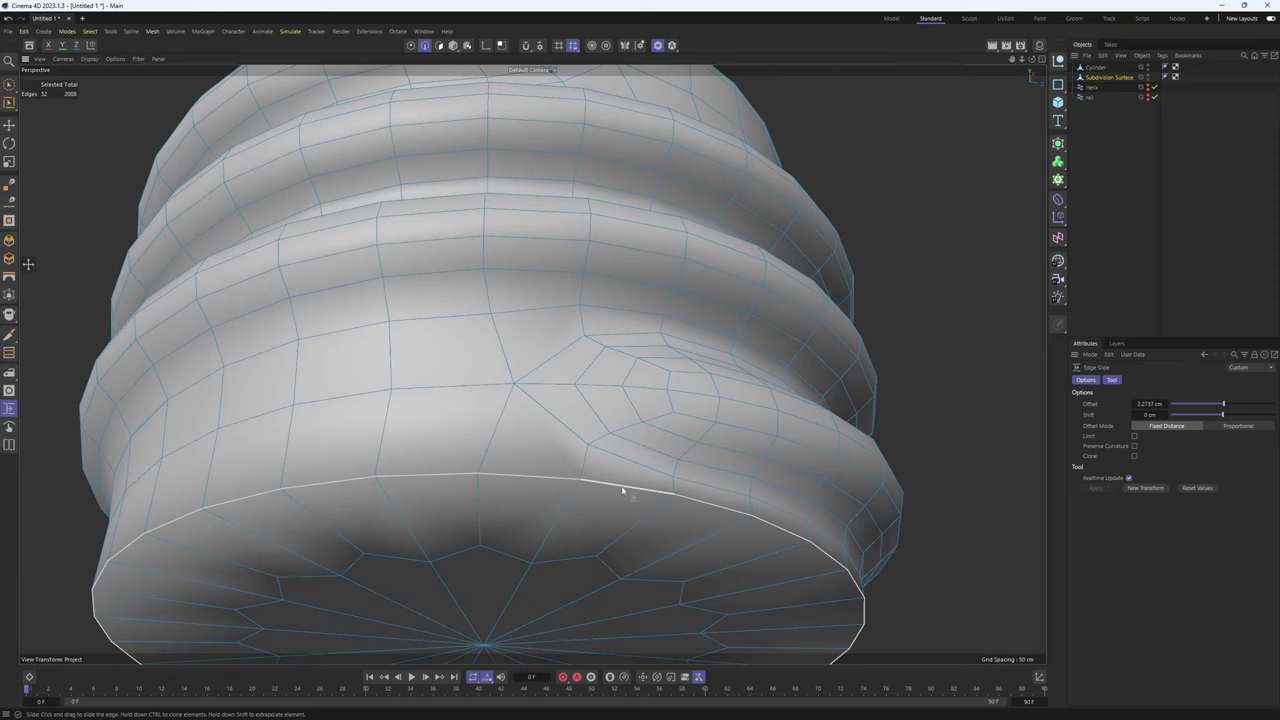
mouse_move(622, 488)
left_mouse_down("ctrl")
mouse_move(612, 507)
mouse_move(620, 479)
left_mouse_up("ctrl")
scroll(621, 477, "down", 1)
left_click_drag(621, 415, 628, 500, "alt")
scroll(628, 444, "down", 1)
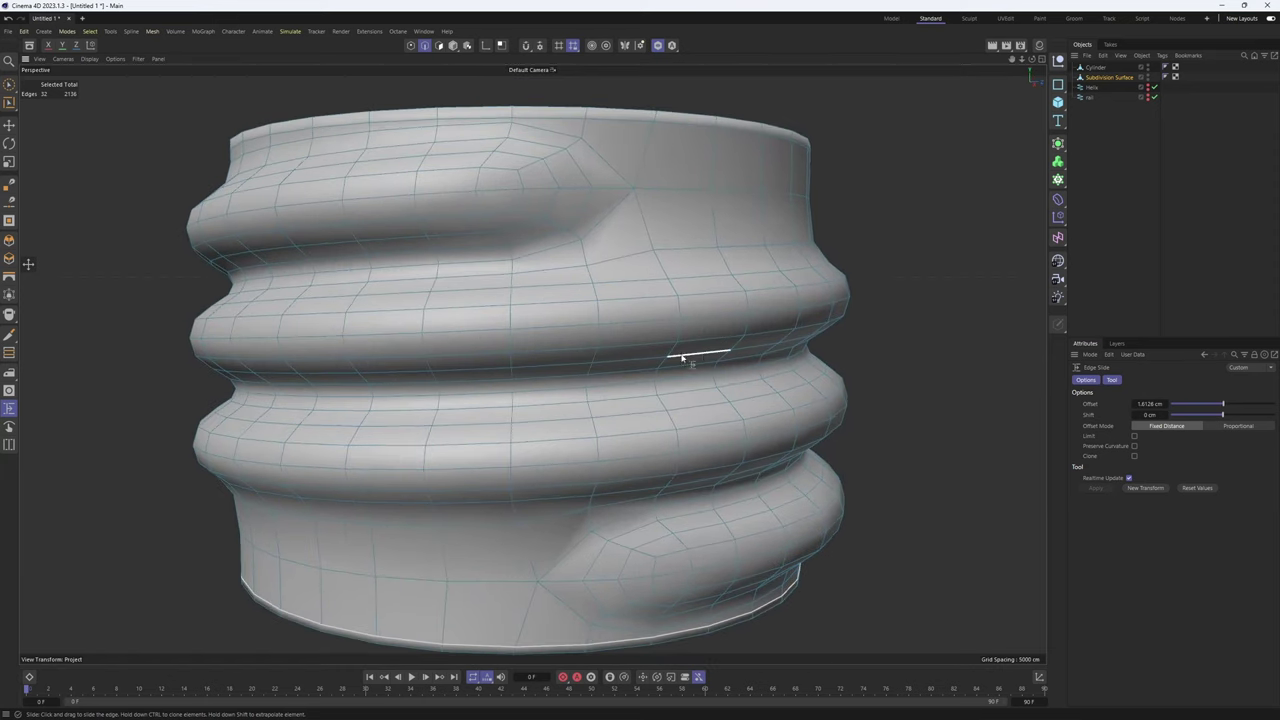
Put the threaded base under a new Subdivision Surface and check its smoothed shape
left_click(1059, 146, "alt")
left_click(947, 165)
right_click_drag(767, 208, 690, 216, "alt")
mouse_move(713, 233)
left_mouse_down("alt")
mouse_move(657, 256)
mouse_move(720, 195)
mouse_move(760, 200)
mouse_move(680, 223)
mouse_move(694, 247)
left_mouse_up("alt")
scroll(700, 235, "up", 4)
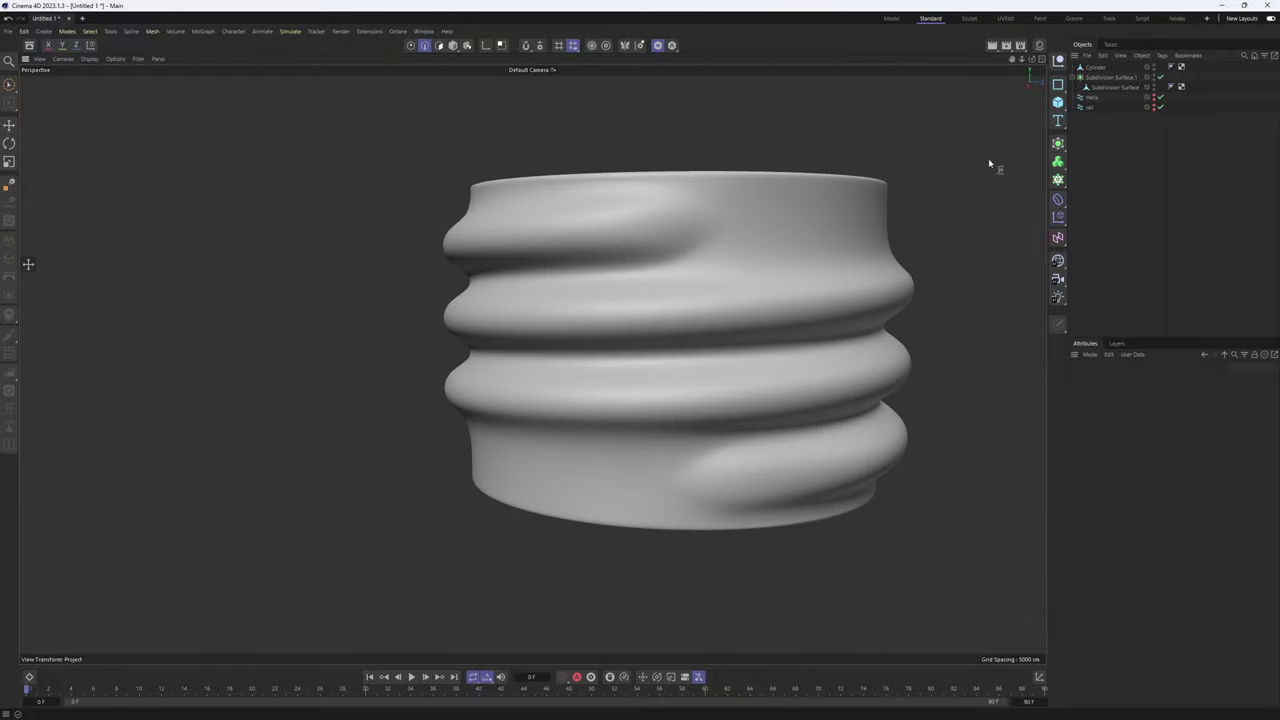
Shift the threaded base mesh vertically in the front view to align it with the reference image
left_click(1114, 87)
key("F4")
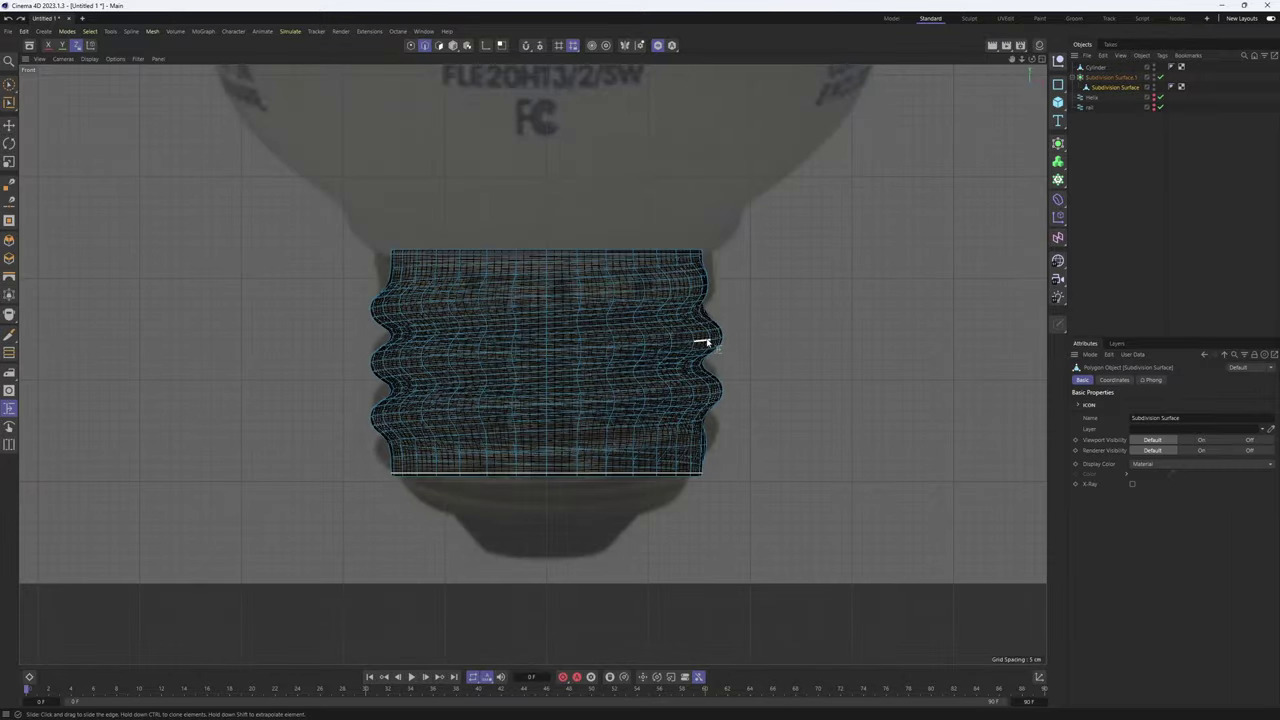
key("Return")
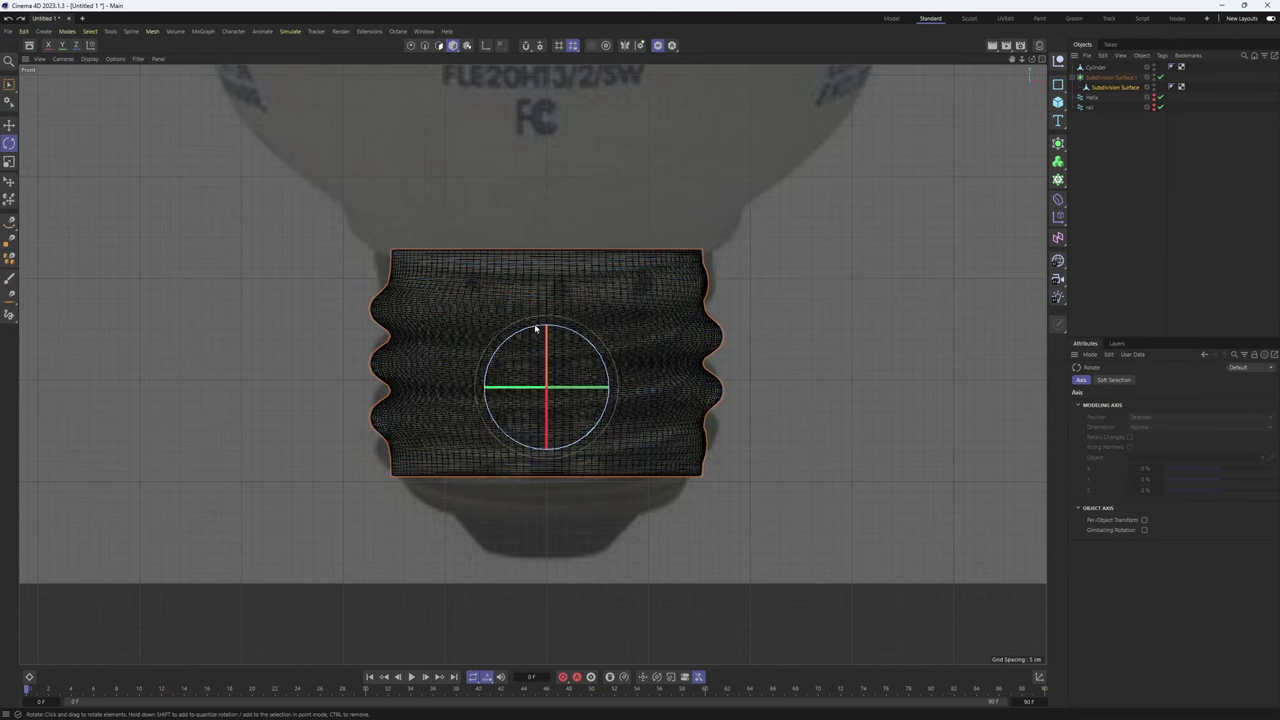
key("e")
left_click_drag(544, 301, 546, 319)
With smoothing off, extrude the top cap and its rim ring upward to match the reference height
middle_click(547, 305)
middle_click(520, 240)
scroll(581, 215, "up", 1)
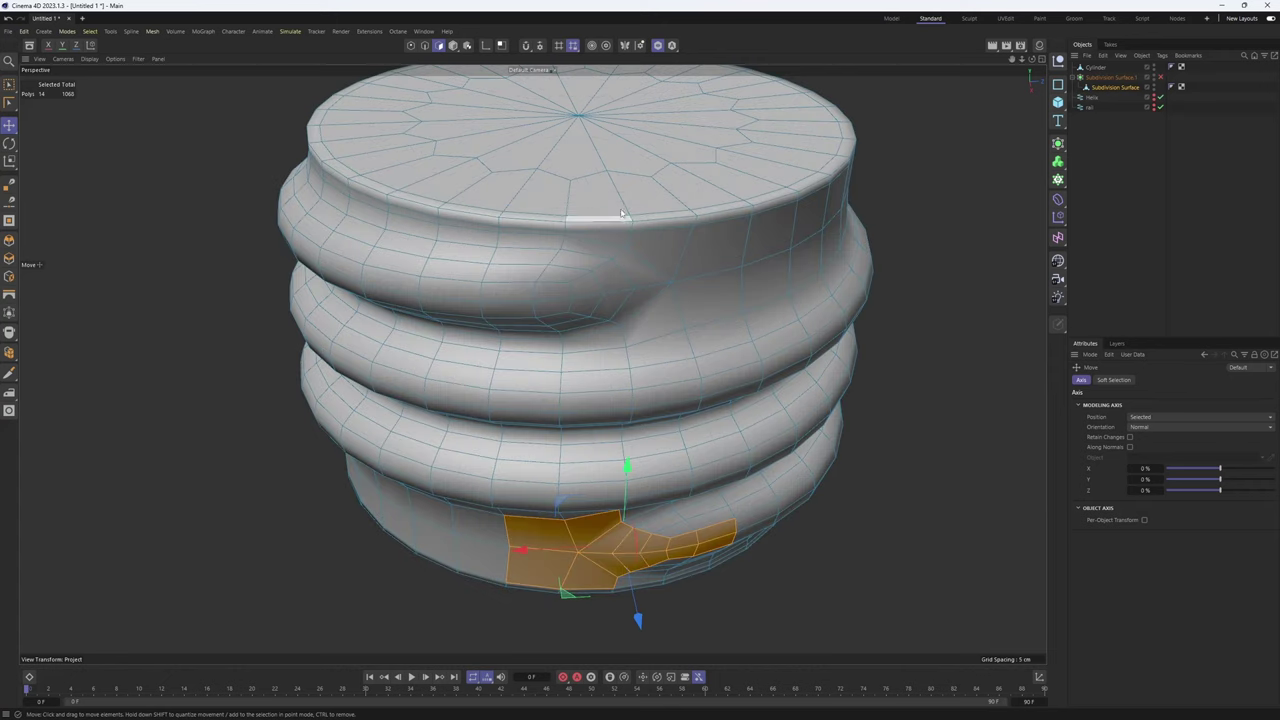
scroll(603, 263, "up", 5)
right_click_drag(603, 263, 598, 261)
left_click_drag(680, 296, 650, 322, "alt")
double_click(710, 355)
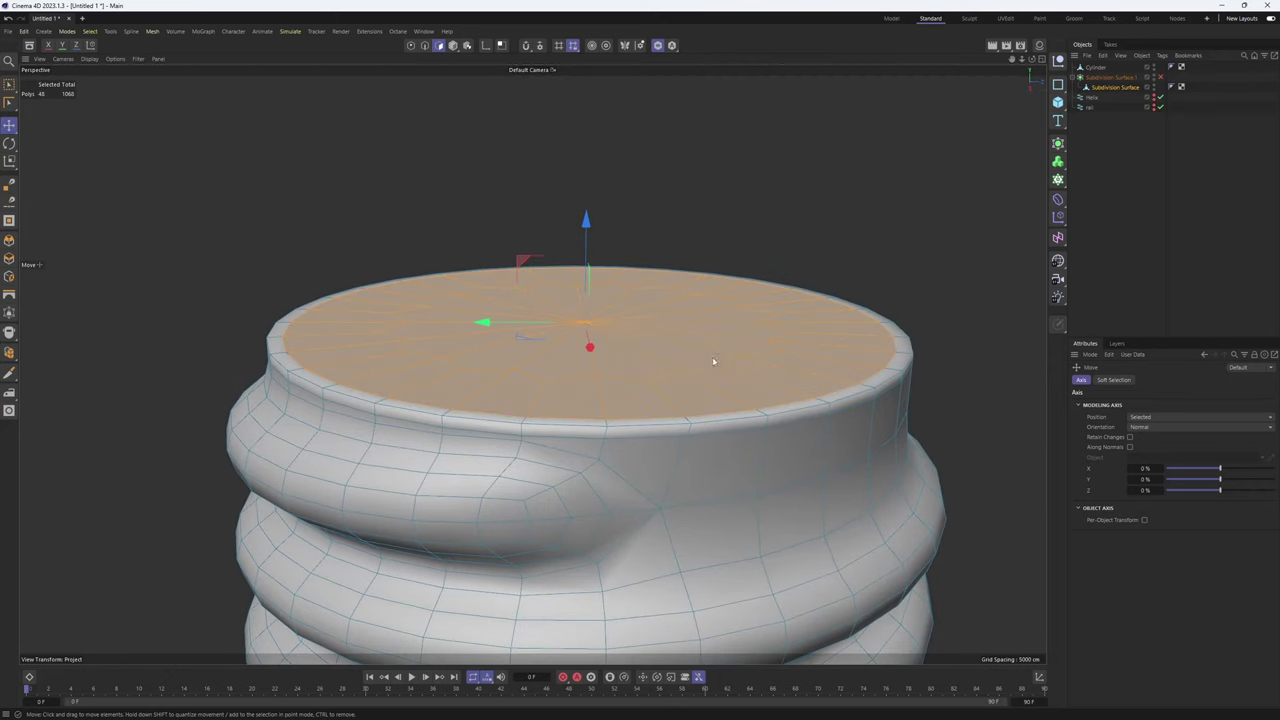
scroll(614, 333, "down", 3)
left_click_drag(614, 333, 613, 192, "alt")
middle_click(662, 259)
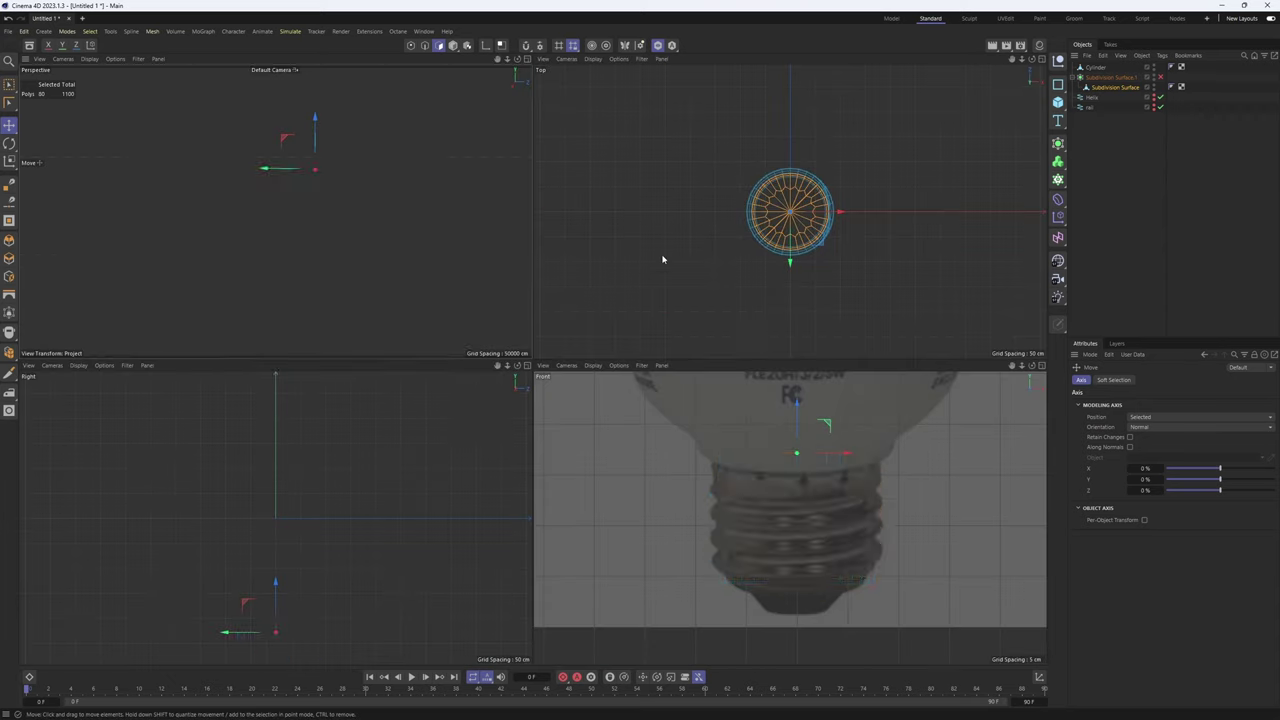
left_click_drag(794, 421, 793, 410)
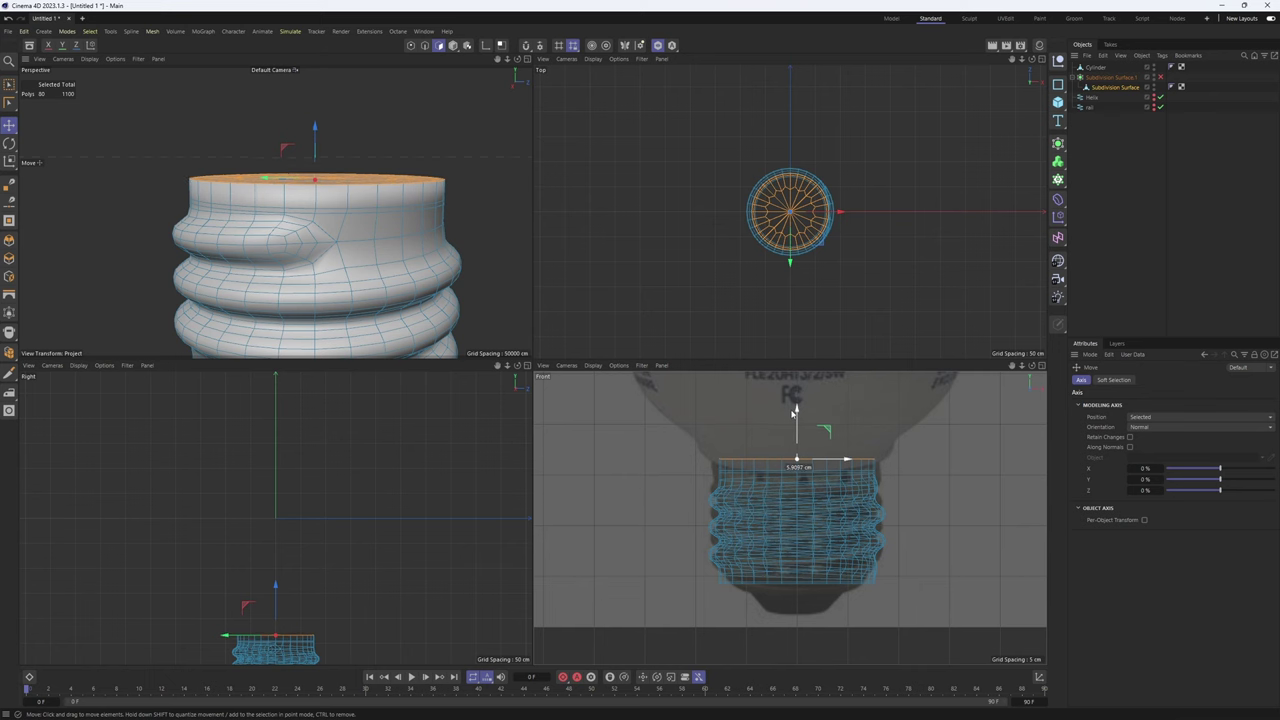
scroll(793, 410, "up", 5)
scroll(497, 286, "up", 1)
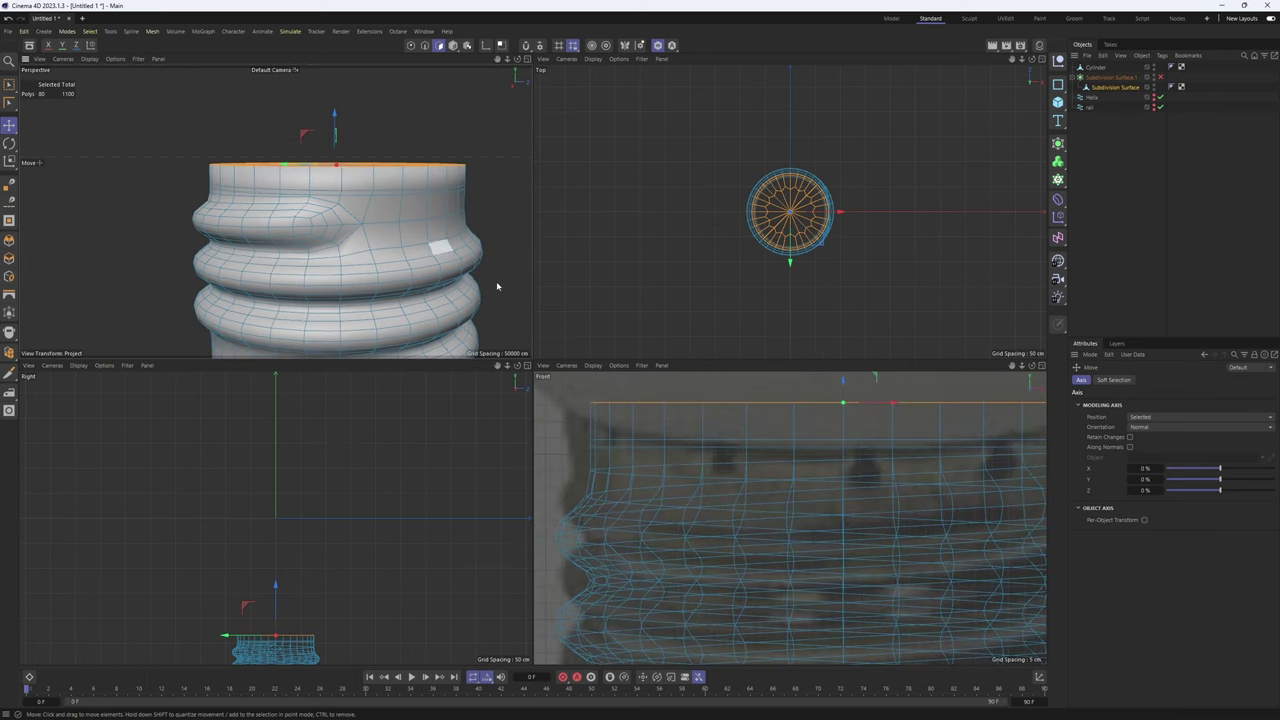
key("Return")
scroll(852, 480, "down", 3)
left_click_drag(845, 567, 846, 571)
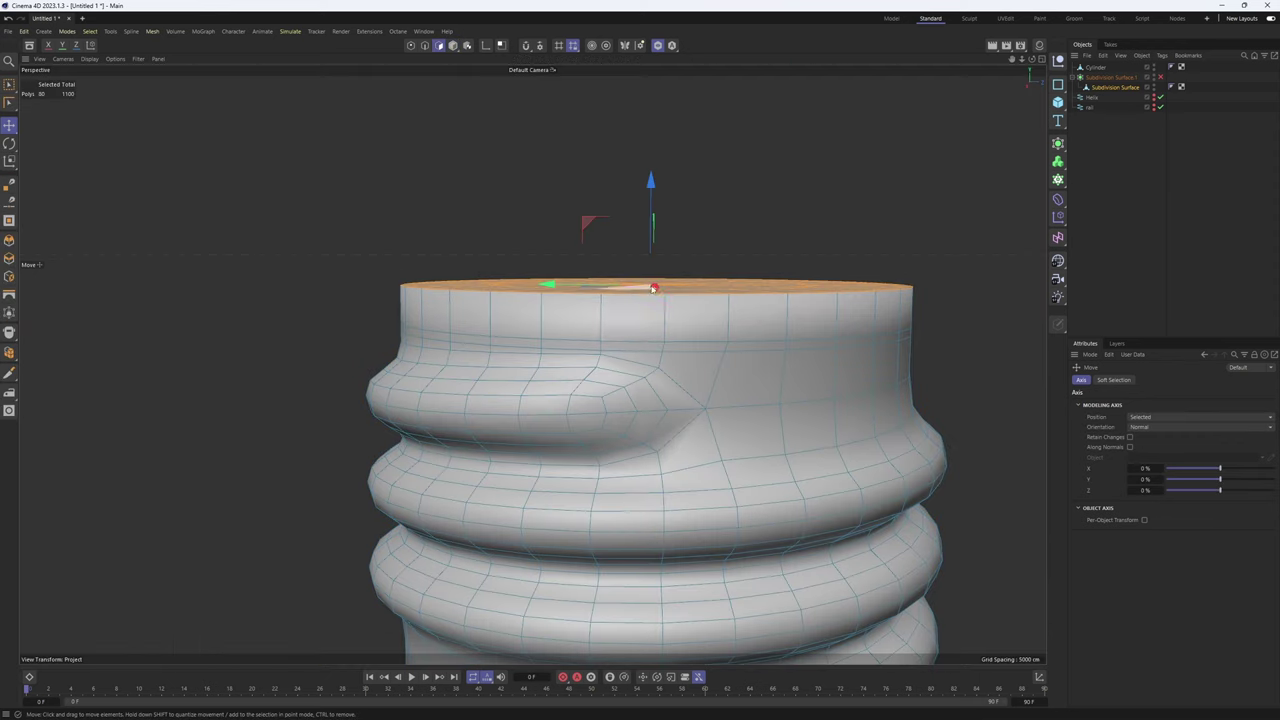
Cut an edge loop around the extruded wall just below the top rim
left_click_drag(560, 400, 605, 416, "alt")
scroll(605, 416, "up", 2)
key("k")
key("l")
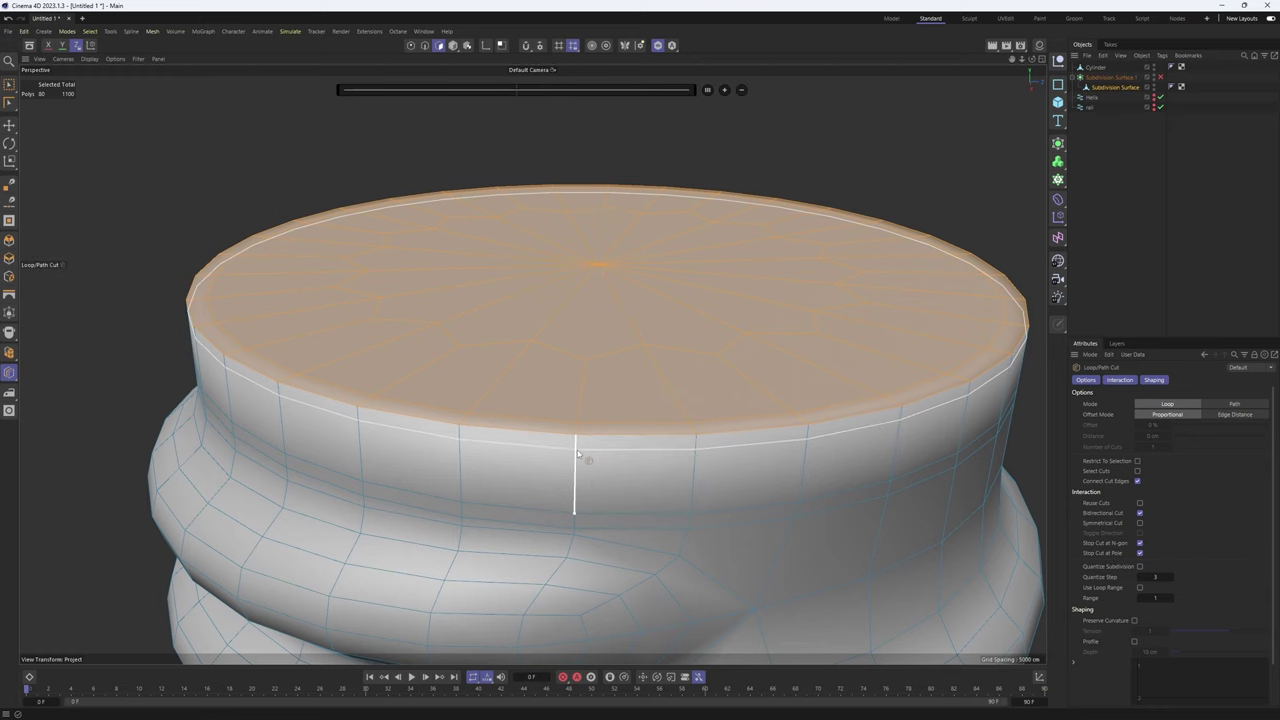
scroll(608, 334, "down", 3)
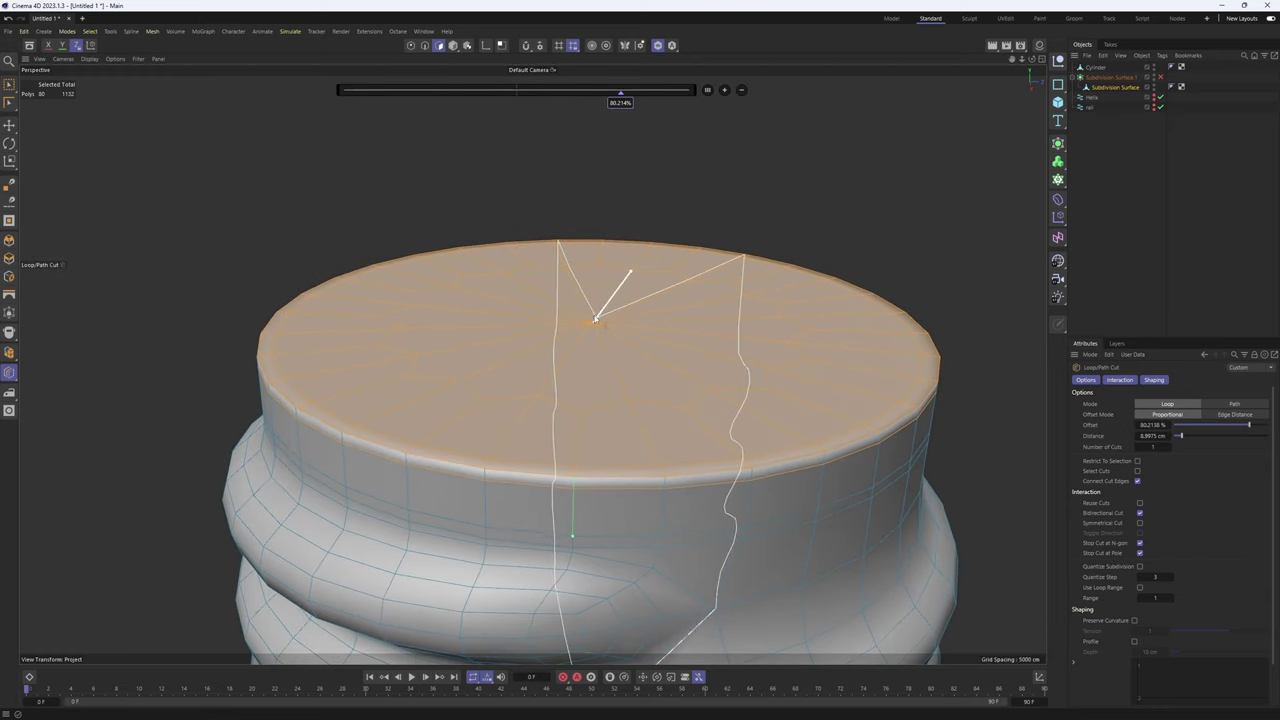
Select the top cap's polygons inside the rim ring and delete them to open the base
key("e")
double_click(652, 380)
key("u")
key("y")
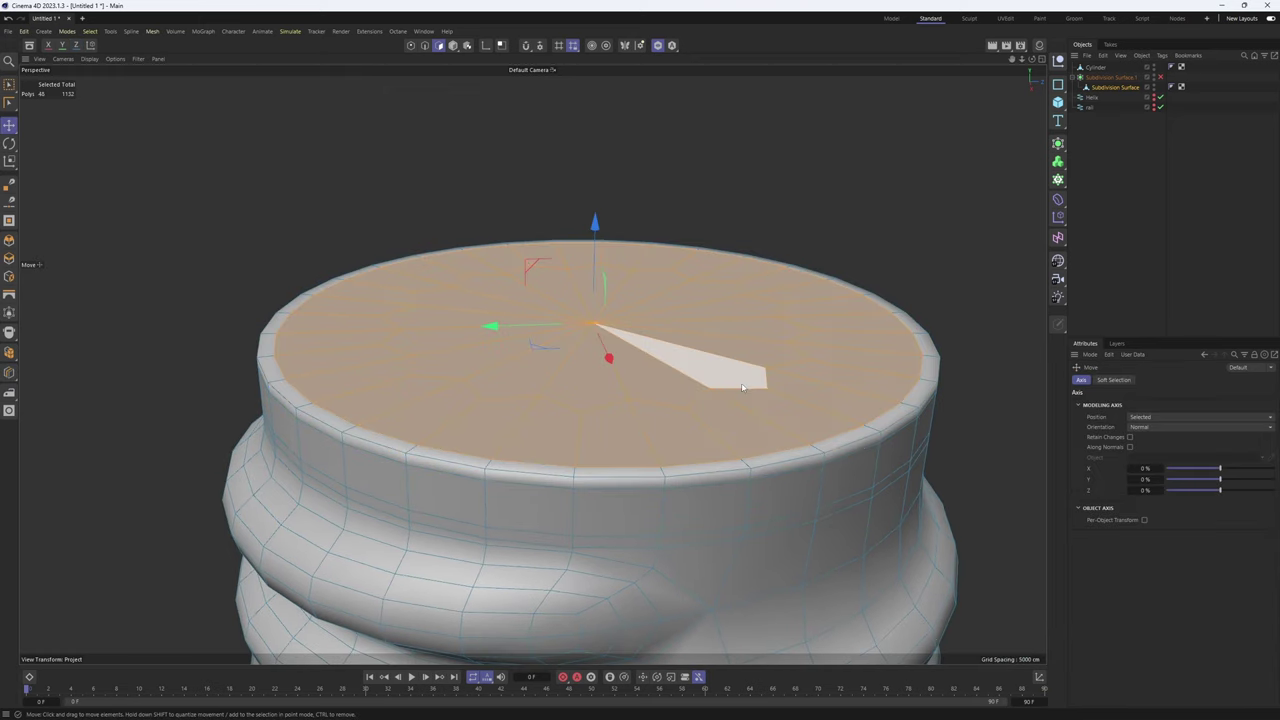
key("Delete")
left_click_drag(740, 390, 626, 329, "alt")
Select the bottom cap's polygons and extrude them inward, scaling the new cap to about 66%
middle_click(626, 329)
middle_click(703, 454)
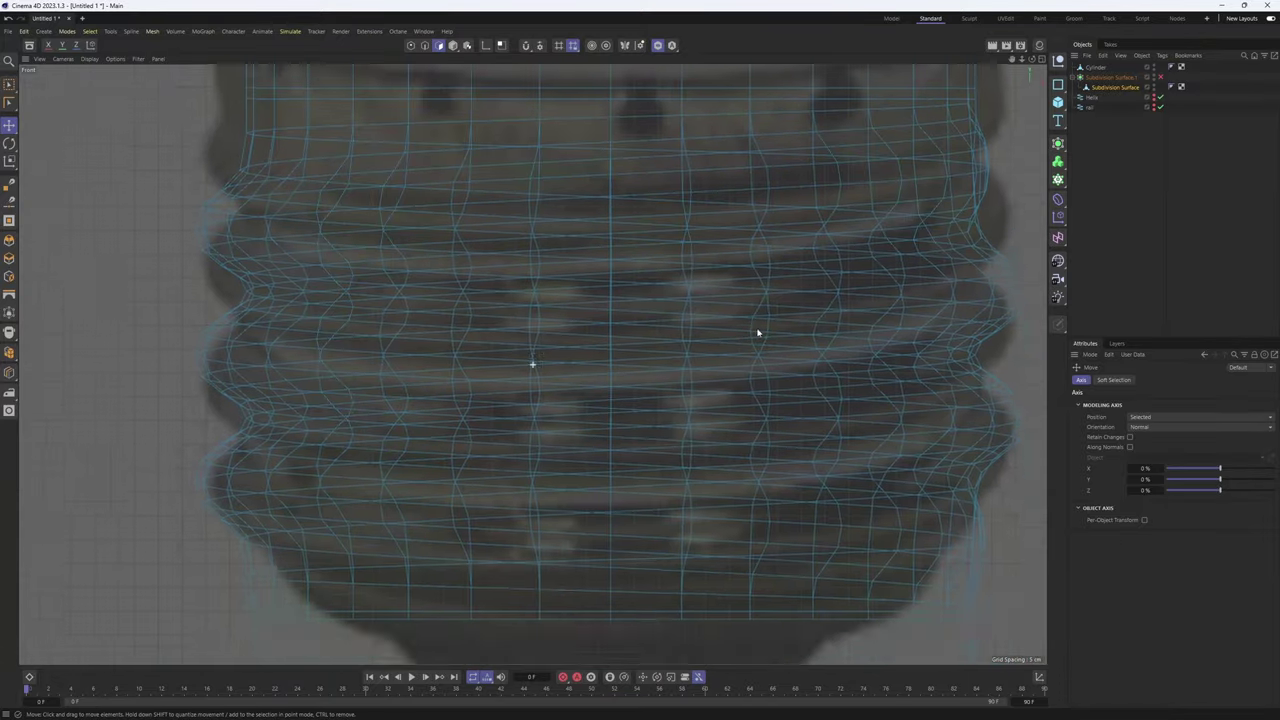
scroll(754, 302, "down", 5)
middle_click(722, 320)
middle_click(386, 204)
left_click_drag(577, 388, 600, 313, "alt")
scroll(601, 314, "down", 3)
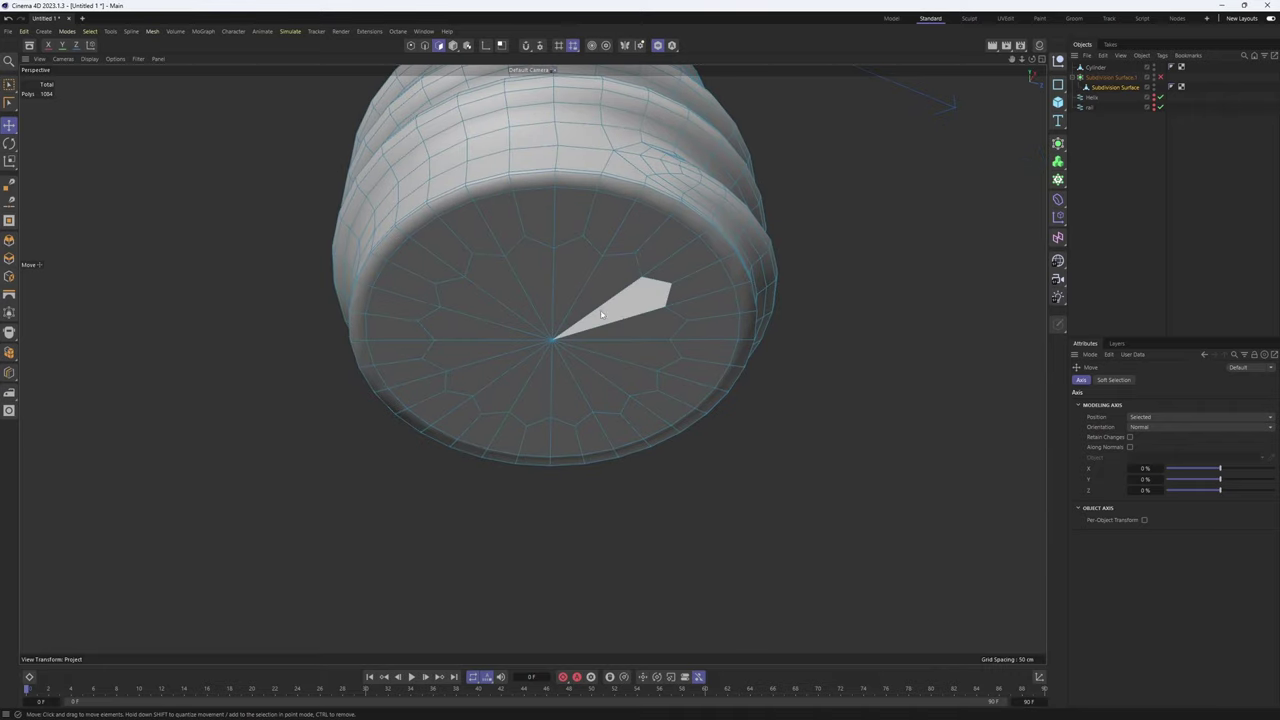
left_click(565, 221)
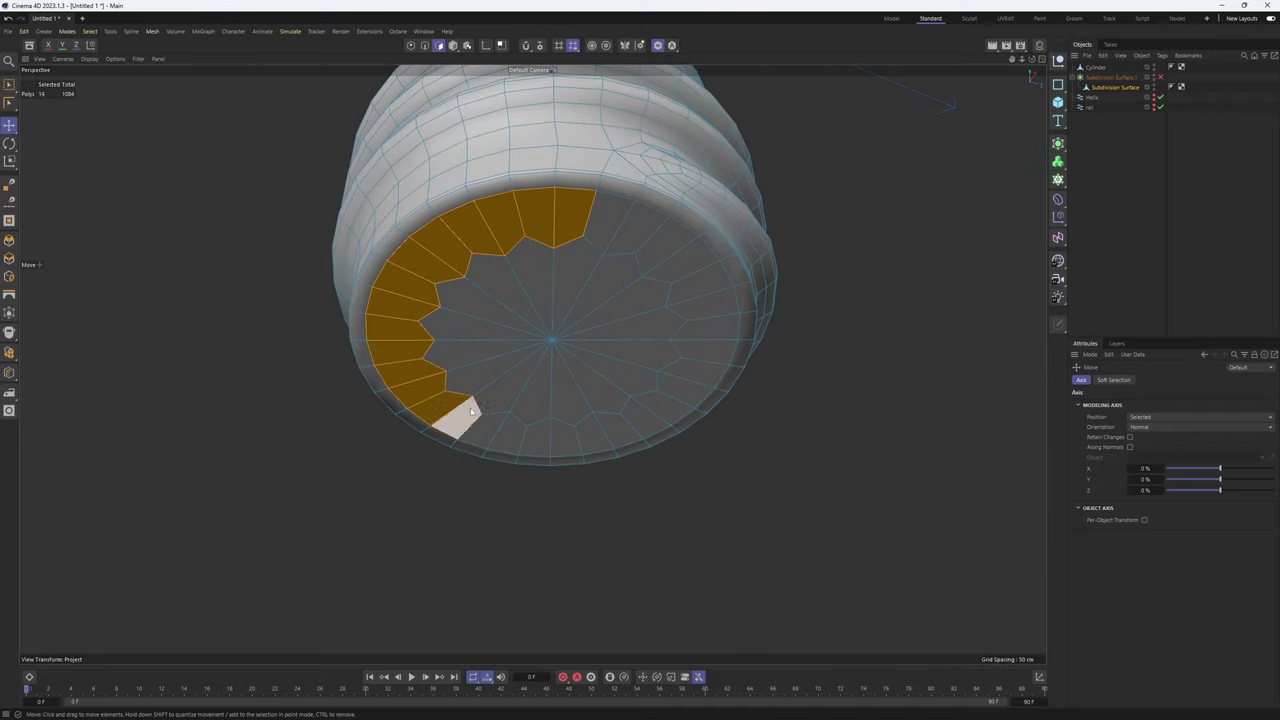
mouse_move(472, 410)
left_mouse_down()
mouse_move(686, 366)
mouse_move(534, 214)
mouse_move(606, 291)
mouse_move(557, 284)
mouse_move(623, 400)
mouse_move(560, 410)
mouse_move(866, 480)
mouse_move(688, 442)
left_mouse_up()
key("t")
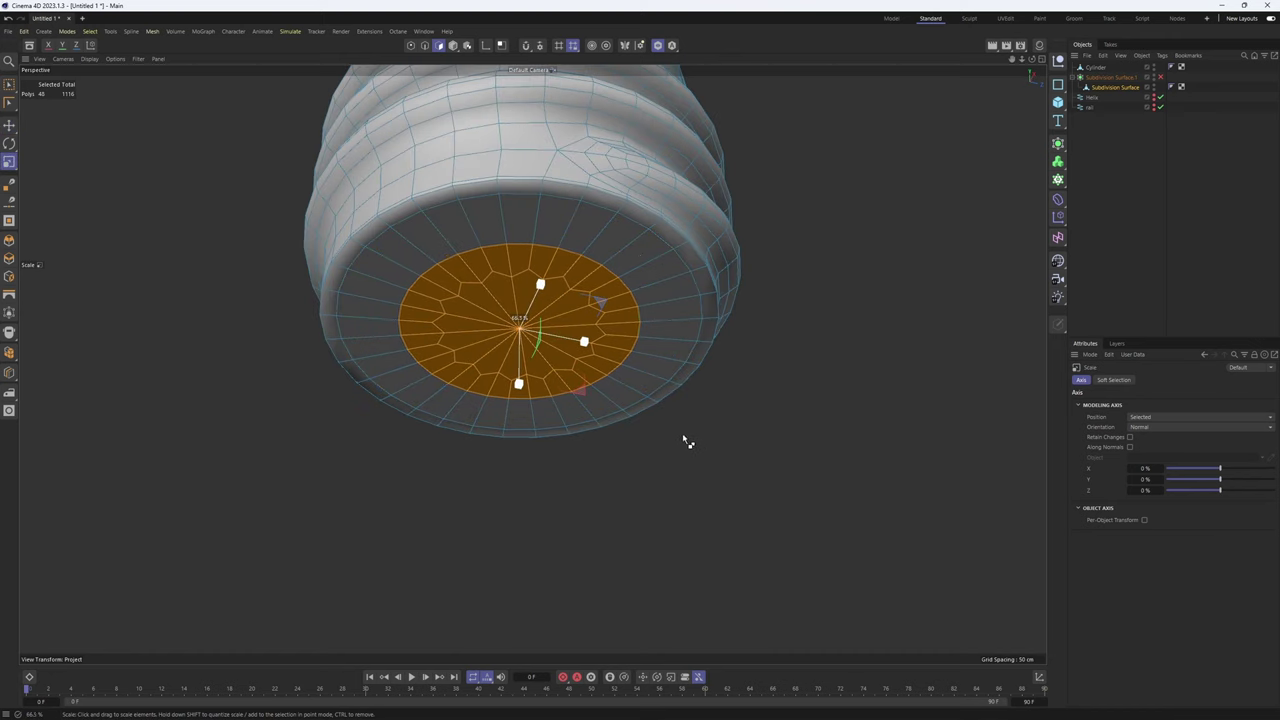
Lower the inner bottom cap, extrude it further down, and scale its end to match the tapered tip in the reference
middle_click(680, 436)
middle_click(820, 523)
key("e")
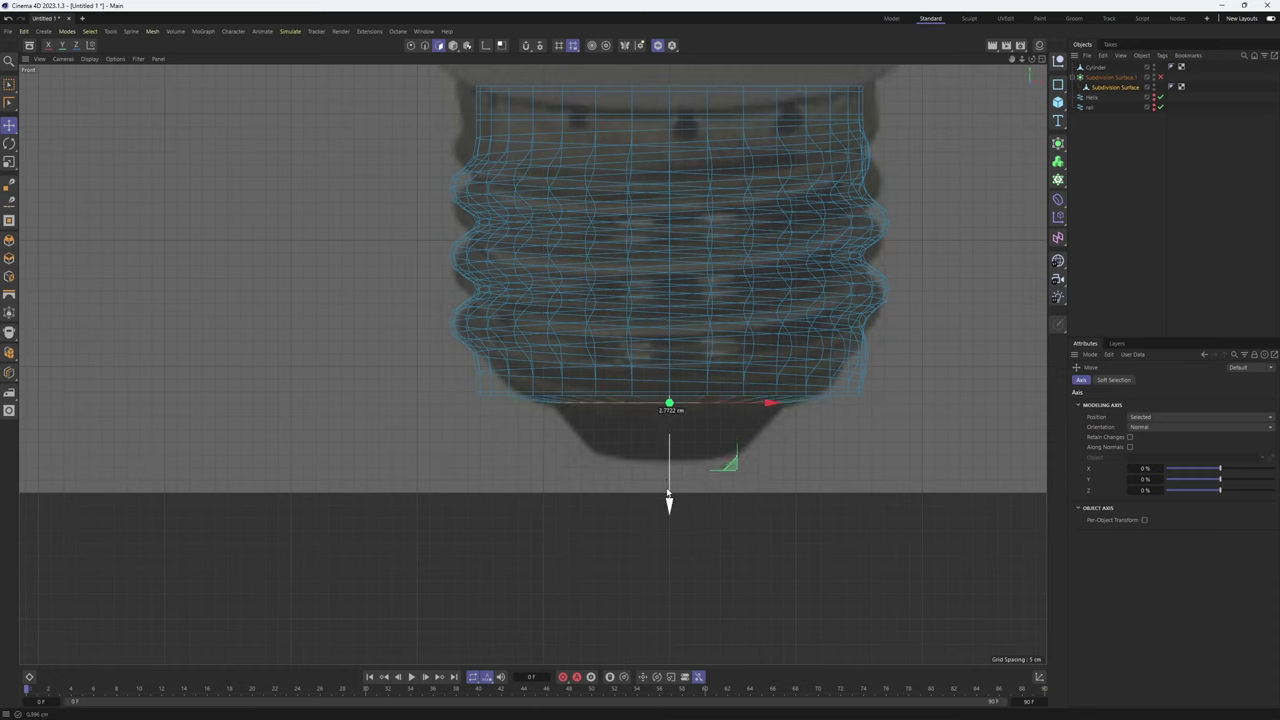
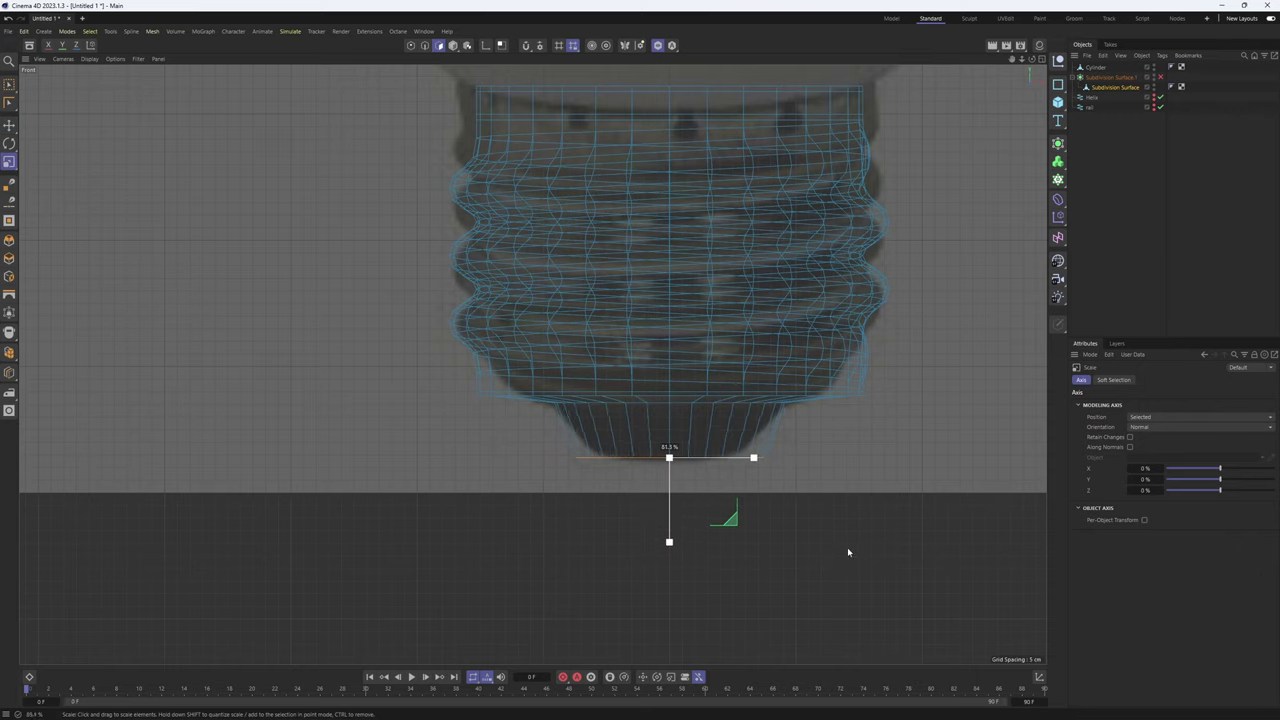
Delete the tip's end cap and close the hole with Close Polygon Hole set to Patch
middle_click(742, 545)
middle_click(500, 320)
left_click_drag(525, 340, 529, 298, "alt")
scroll(540, 292, "up", 4)
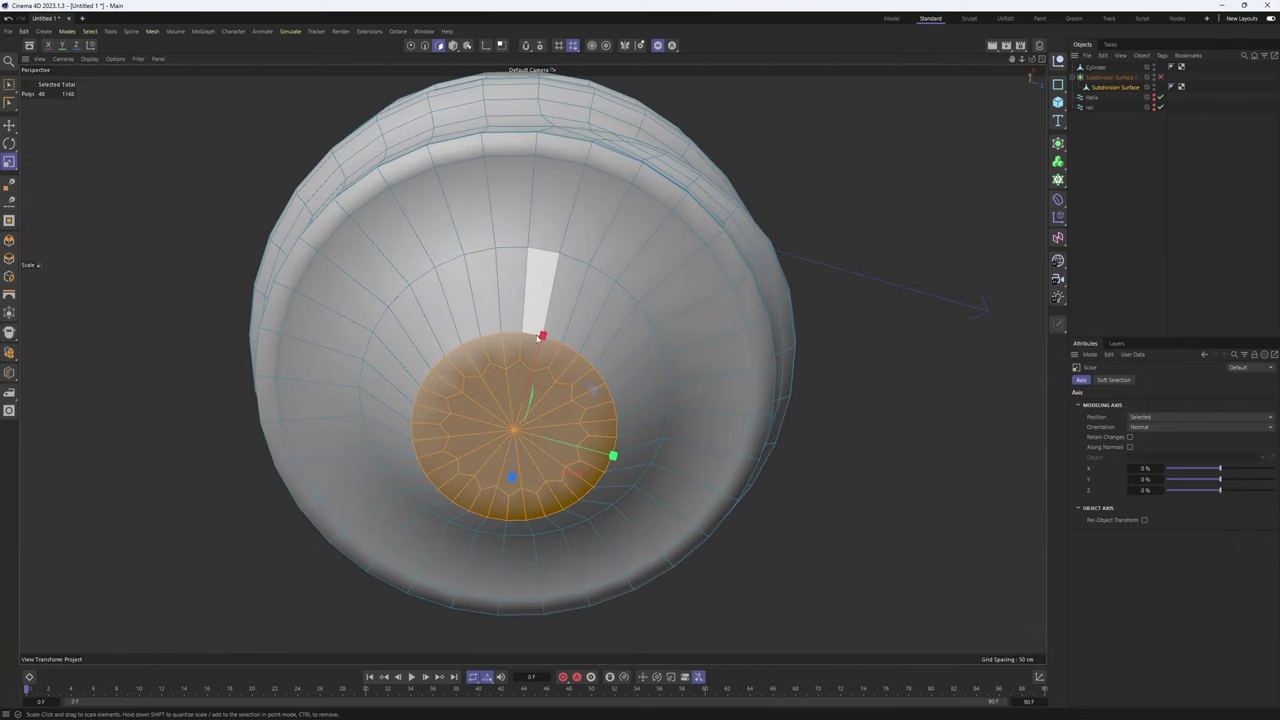
left_click_drag(481, 362, 565, 300, "alt")
left_click_drag(549, 287, 553, 318, "alt")
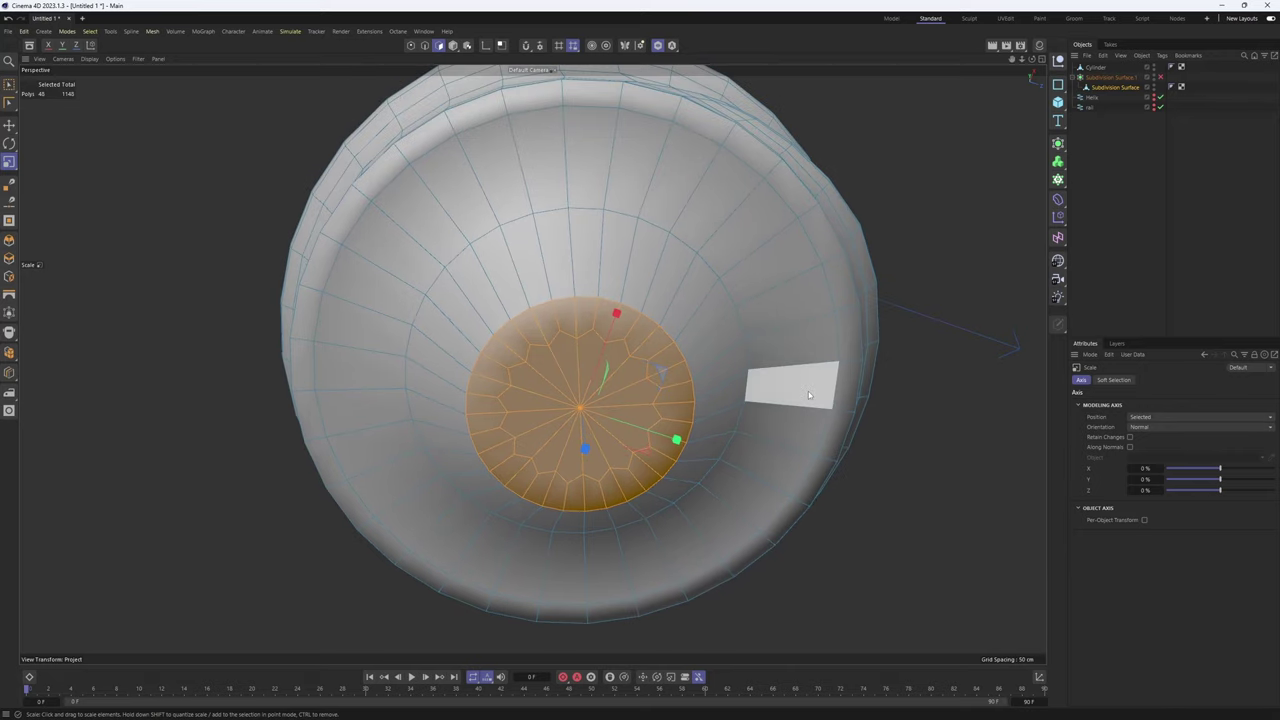
key("Delete")
right_click(761, 222)
left_click(790, 239)
left_click(636, 315)
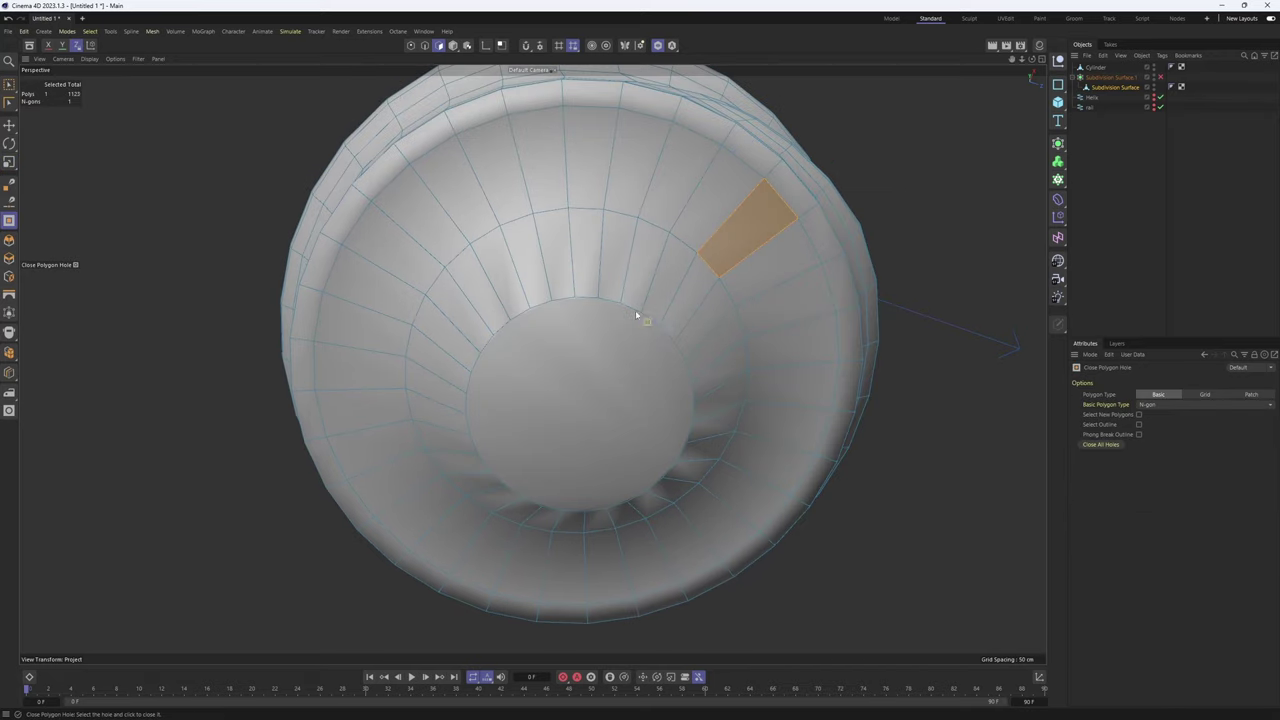
left_click(1251, 396)
left_click_drag(725, 372, 742, 354, "alt")
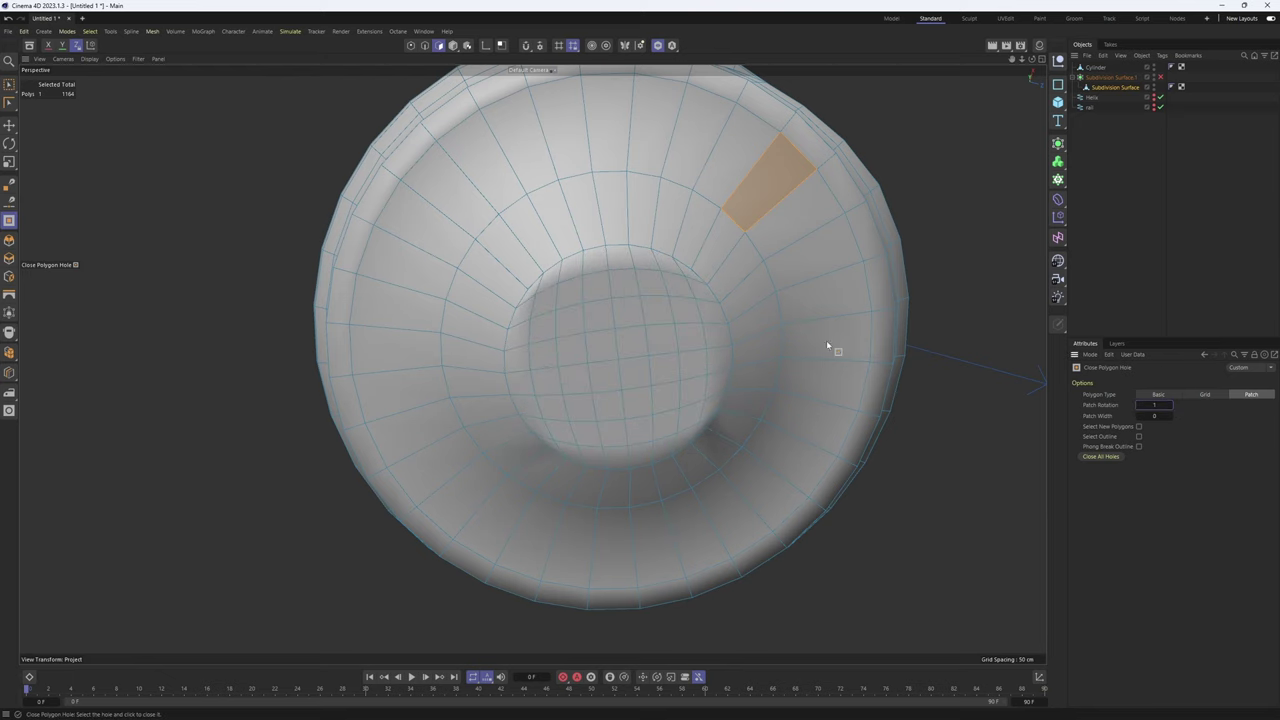
Adjust the tip's patch grid in the top view to a patch rotation of -5 and a patch width of 0
left_click_drag(826, 345, 760, 420, "alt")
middle_click(760, 420)
scroll(826, 206, "up", 5)
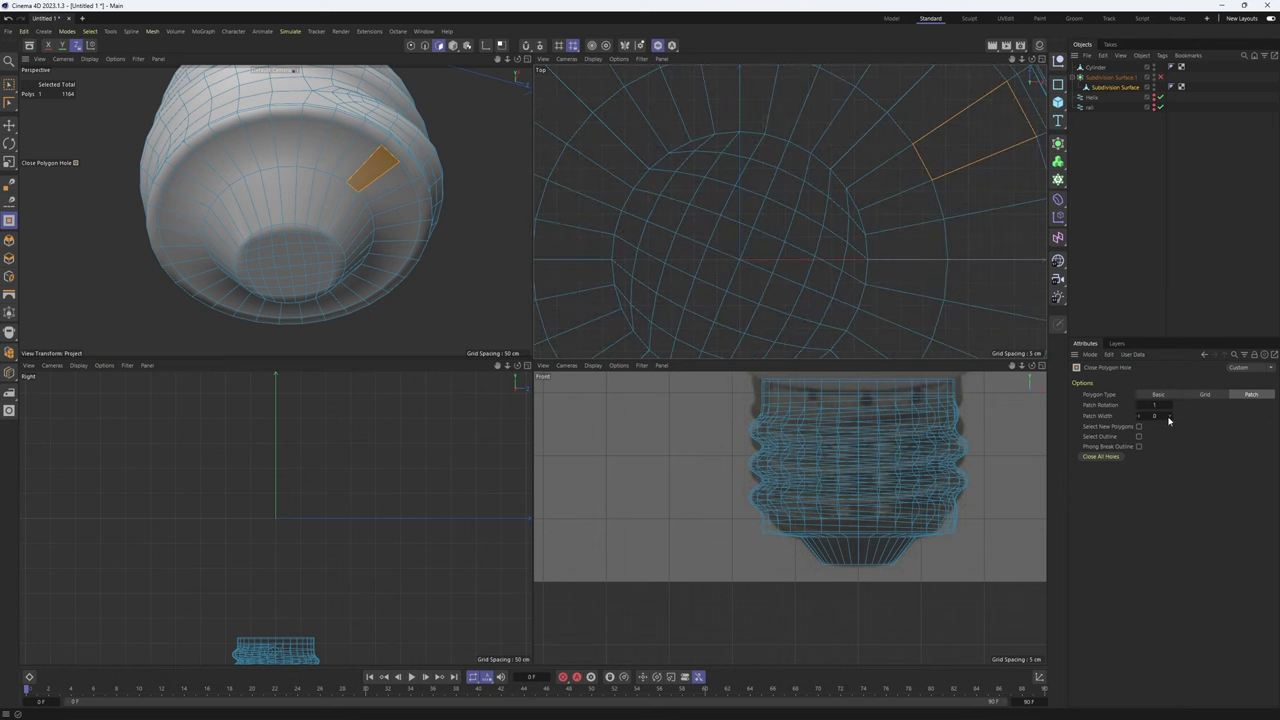
left_click(1171, 417)
left_click(1171, 417)
left_click(1171, 417)
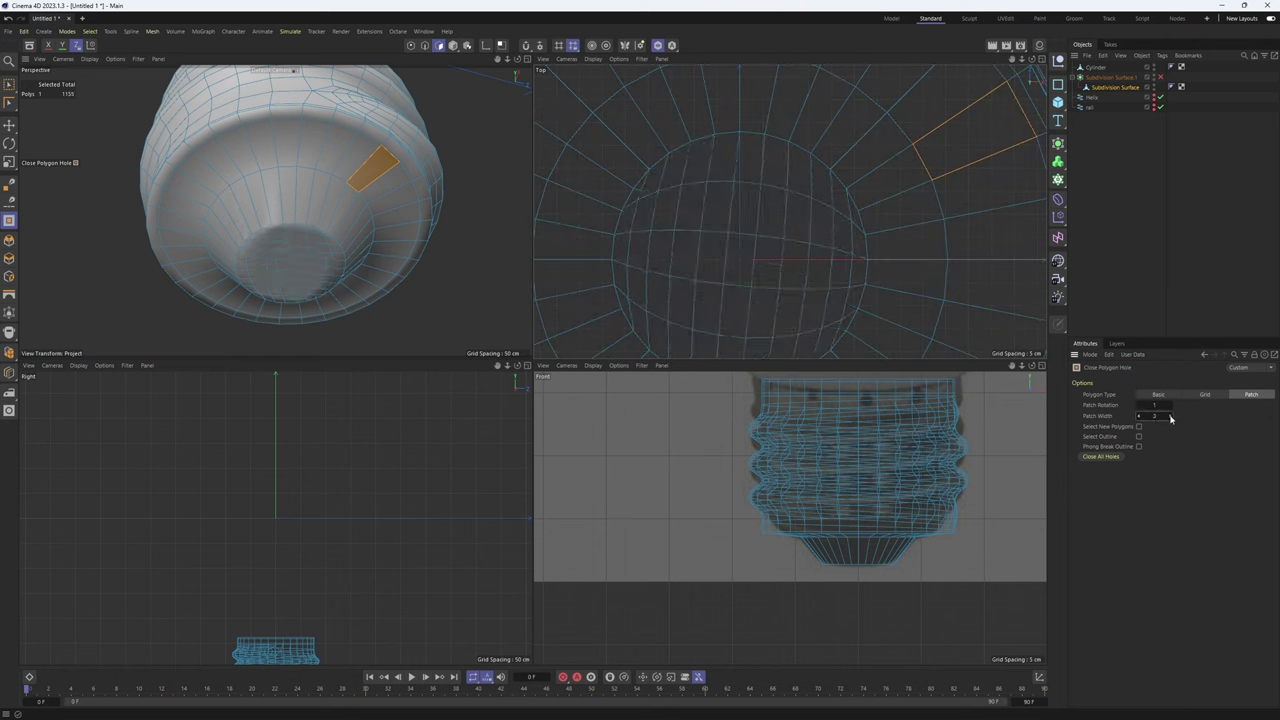
left_click(1171, 417)
mouse_move(1137, 418)
left_mouse_down()
mouse_move(1172, 408)
mouse_move(1138, 407)
left_mouse_up()
left_click(1138, 407)
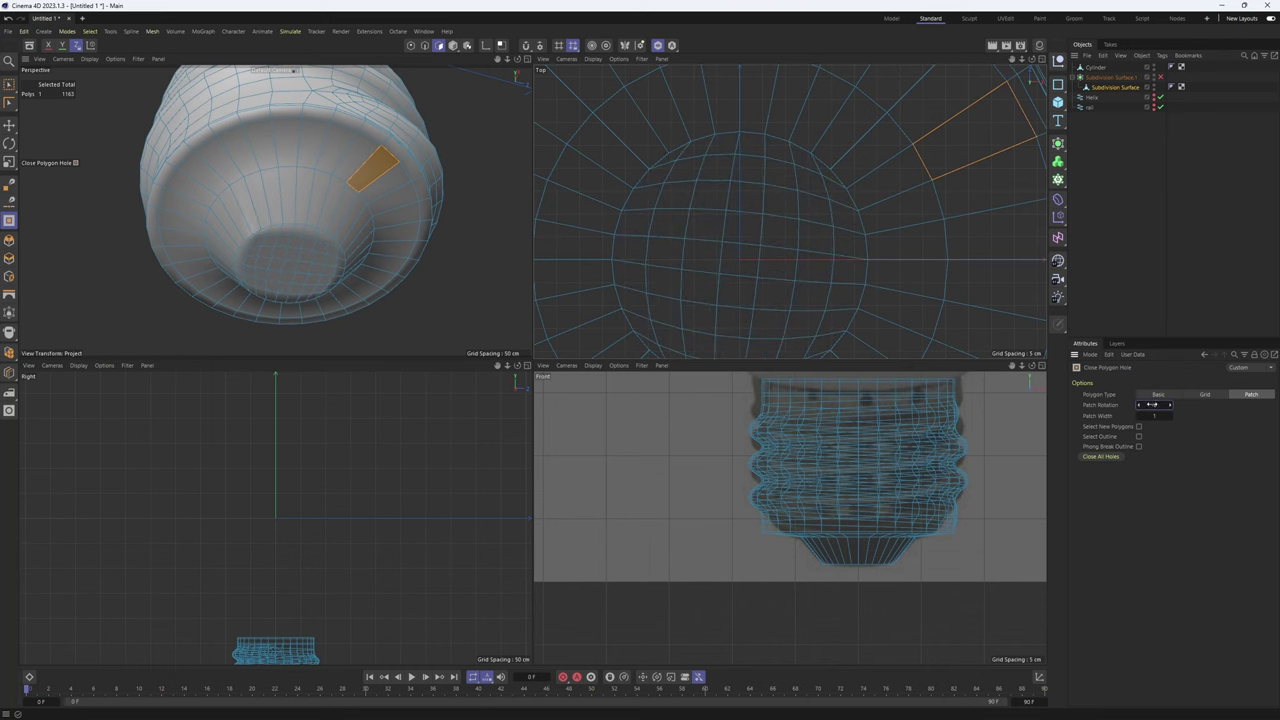
left_click(1170, 406)
left_click(1169, 416)
left_click(1138, 418)
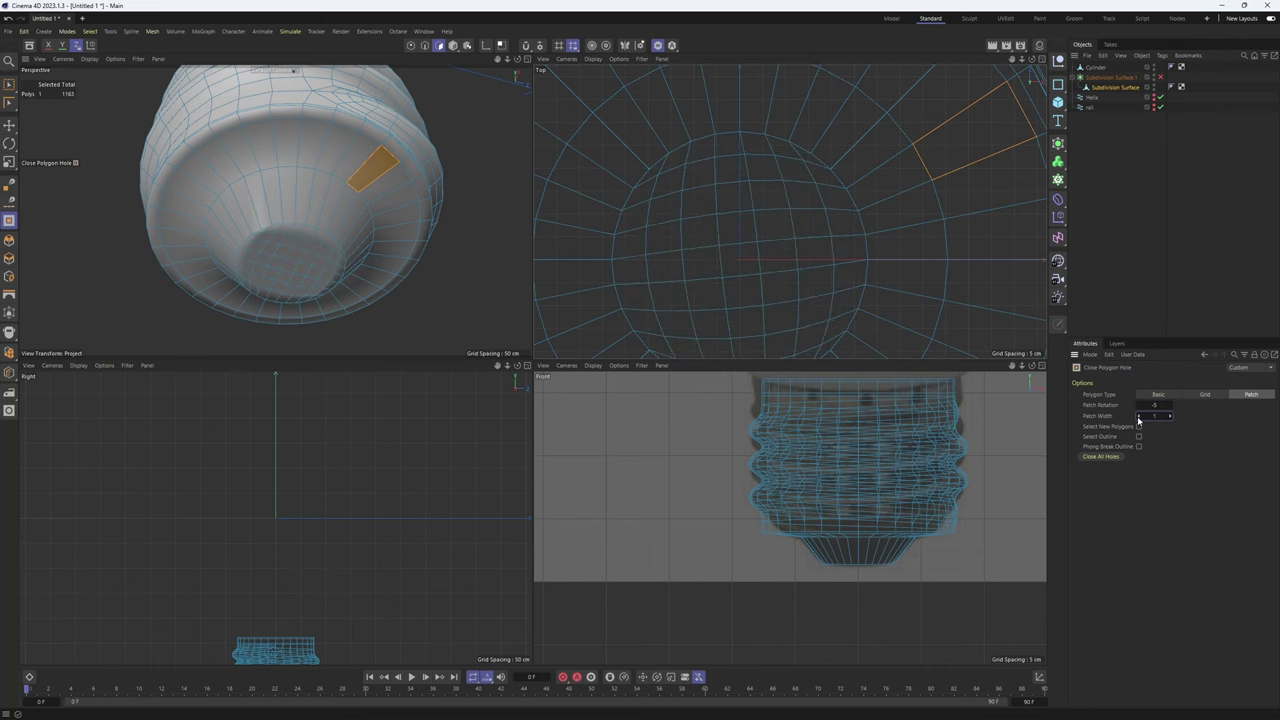
left_click(1138, 418)
Cut an edge loop at about 14.2% just below the tip's upper edge and check it with smoothing on
scroll(755, 211, "down", 5)
middle_click(428, 213)
left_click_drag(429, 213, 651, 340, "alt")
key("k")
key("l")
scroll(570, 313, "up", 1)
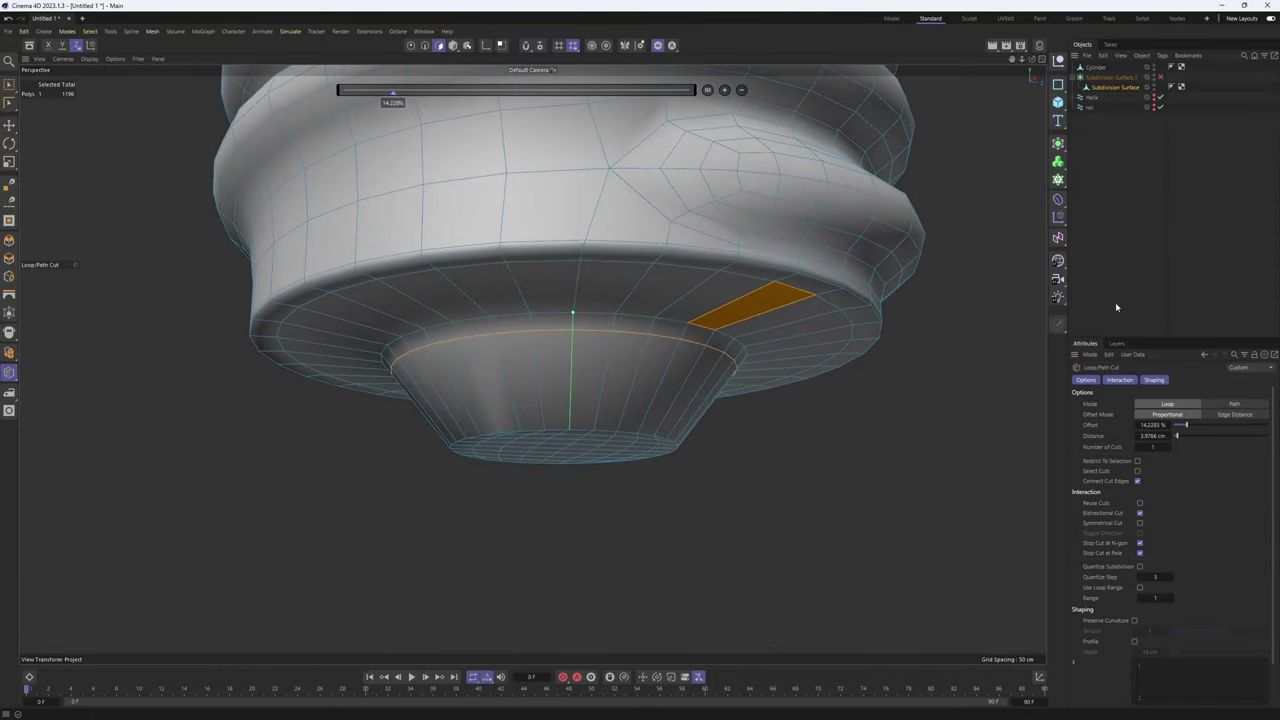
left_click_drag(572, 313, 740, 380, "alt")
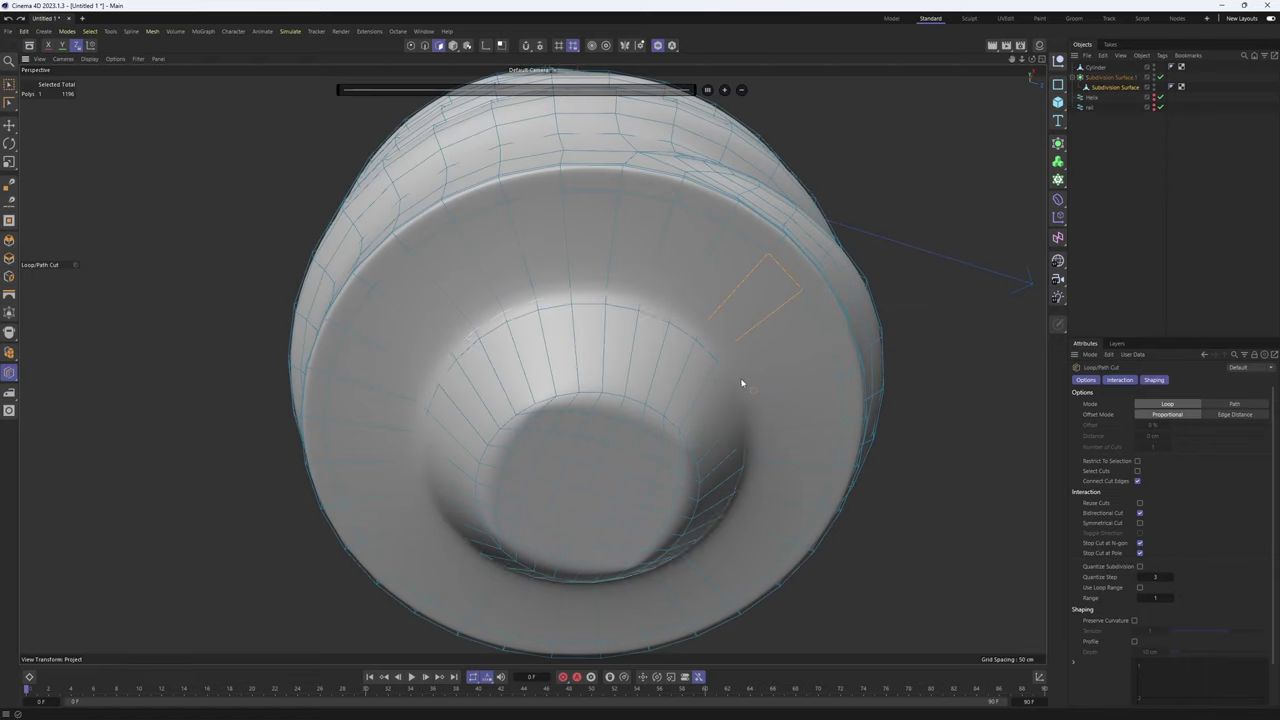
middle_click_drag(615, 415, 620, 343, "alt")
scroll(620, 343, "up", 1)
Select all the end-cap polygons of the contact tip with Phong Break Selection
key("e")
key("Return")
key("Return")
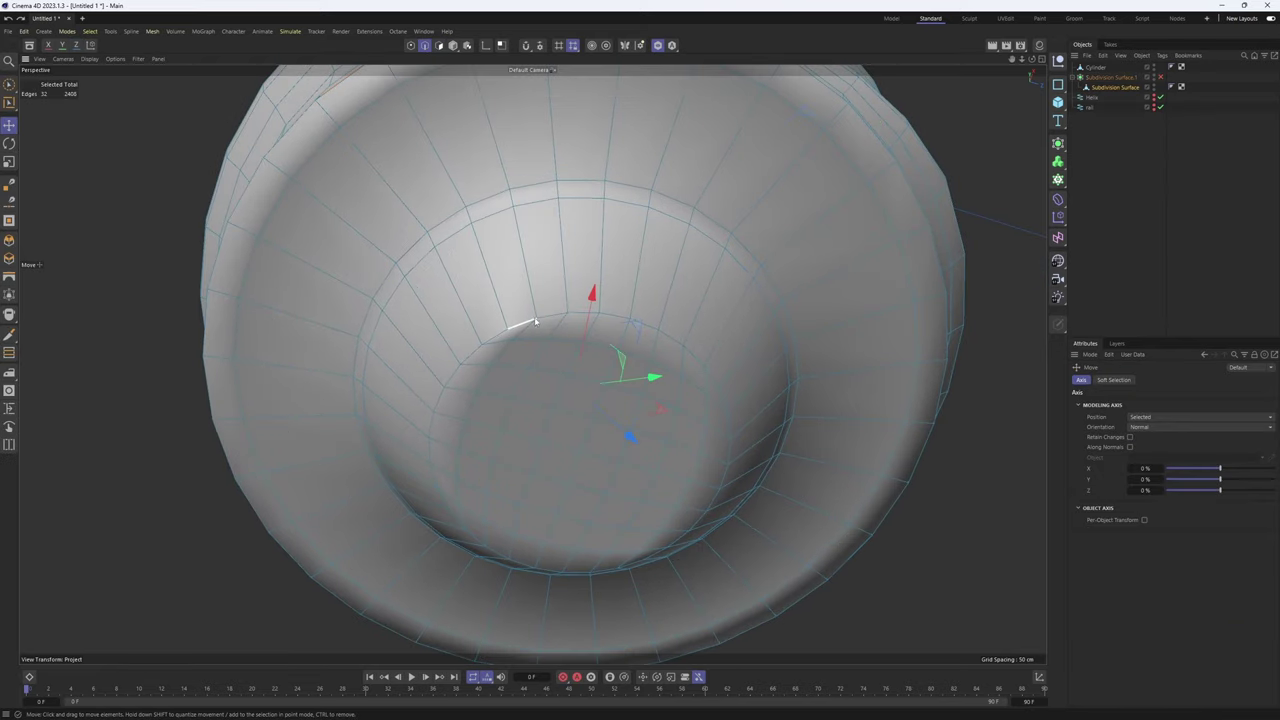
scroll(523, 324, "up", 1)
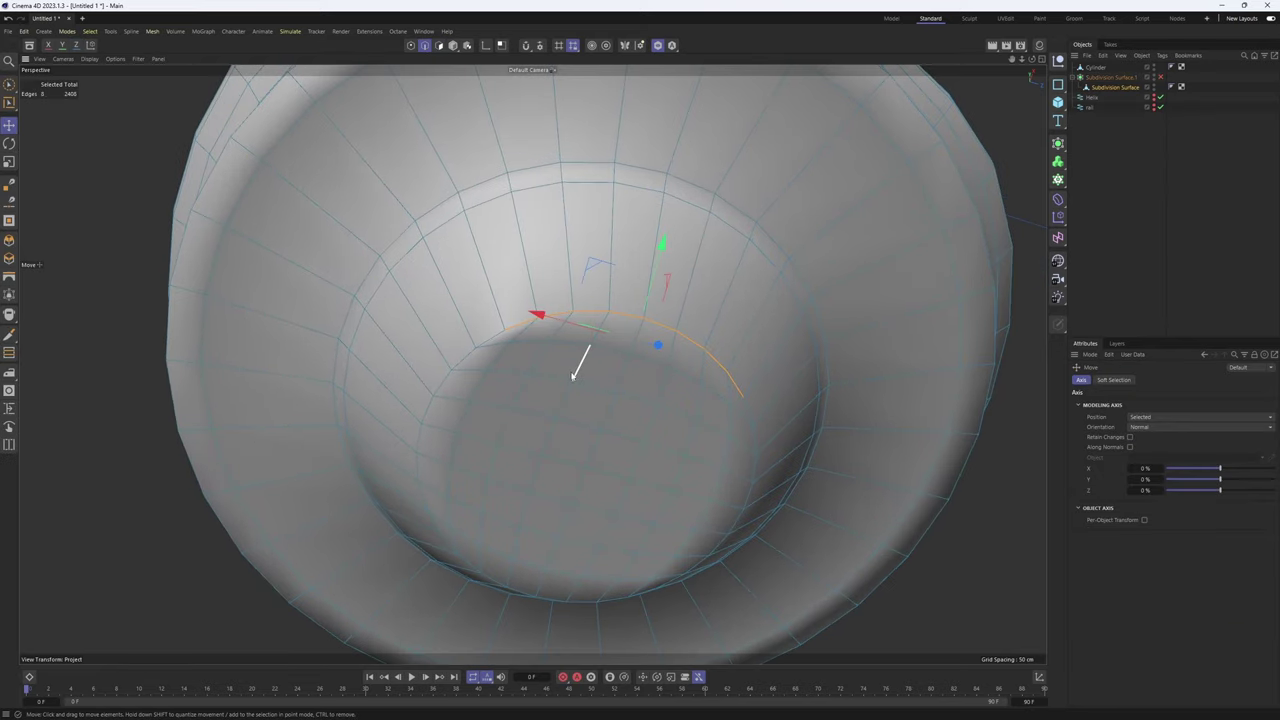
key("Return")
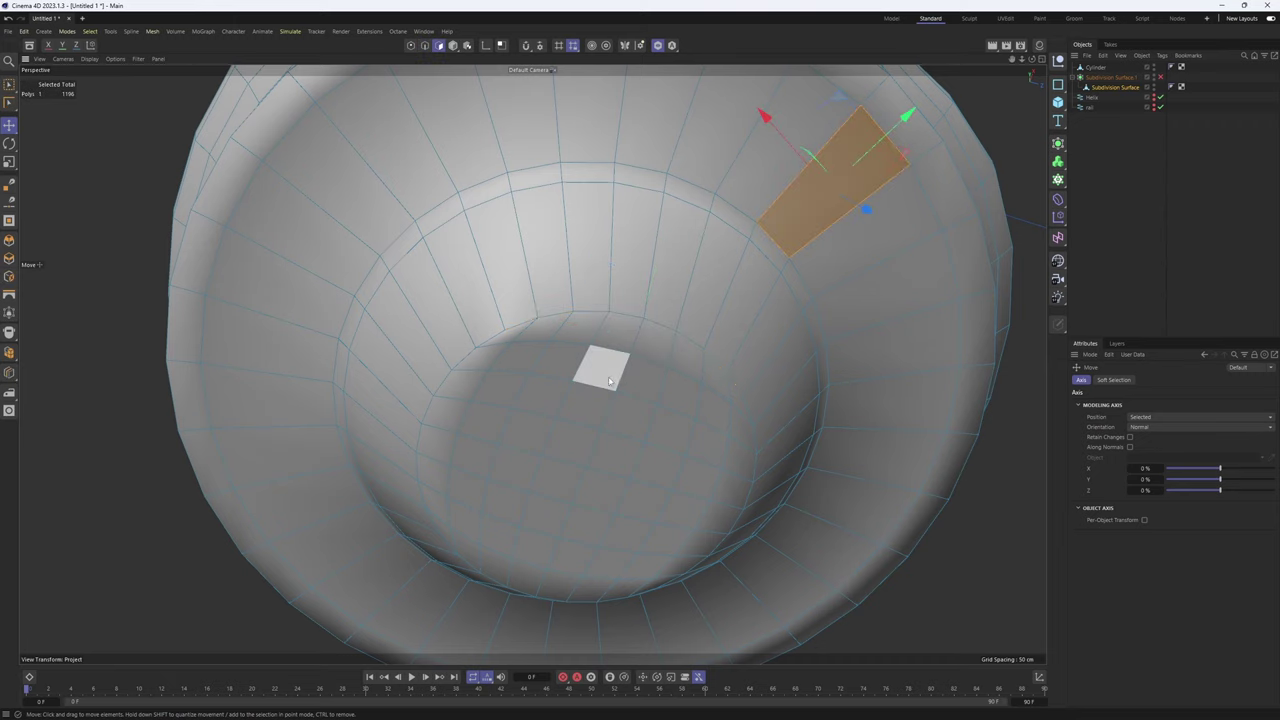
key("u")
key("m")
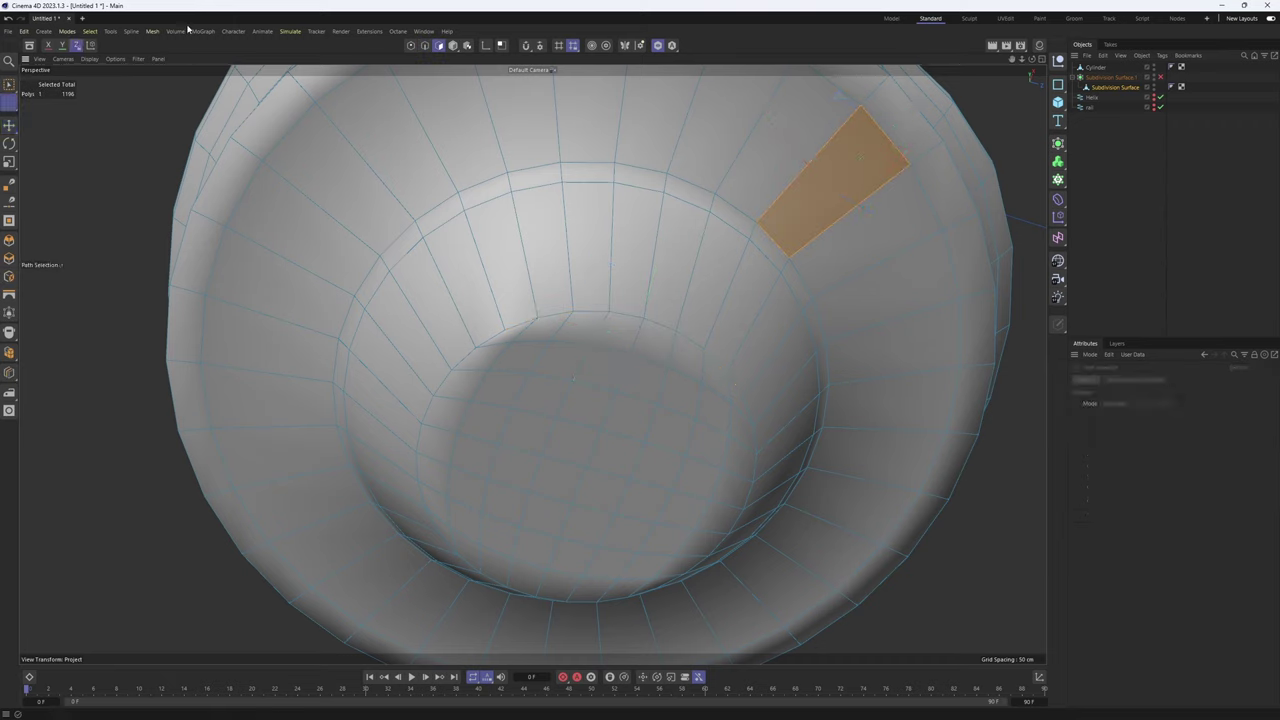
left_click(108, 31)
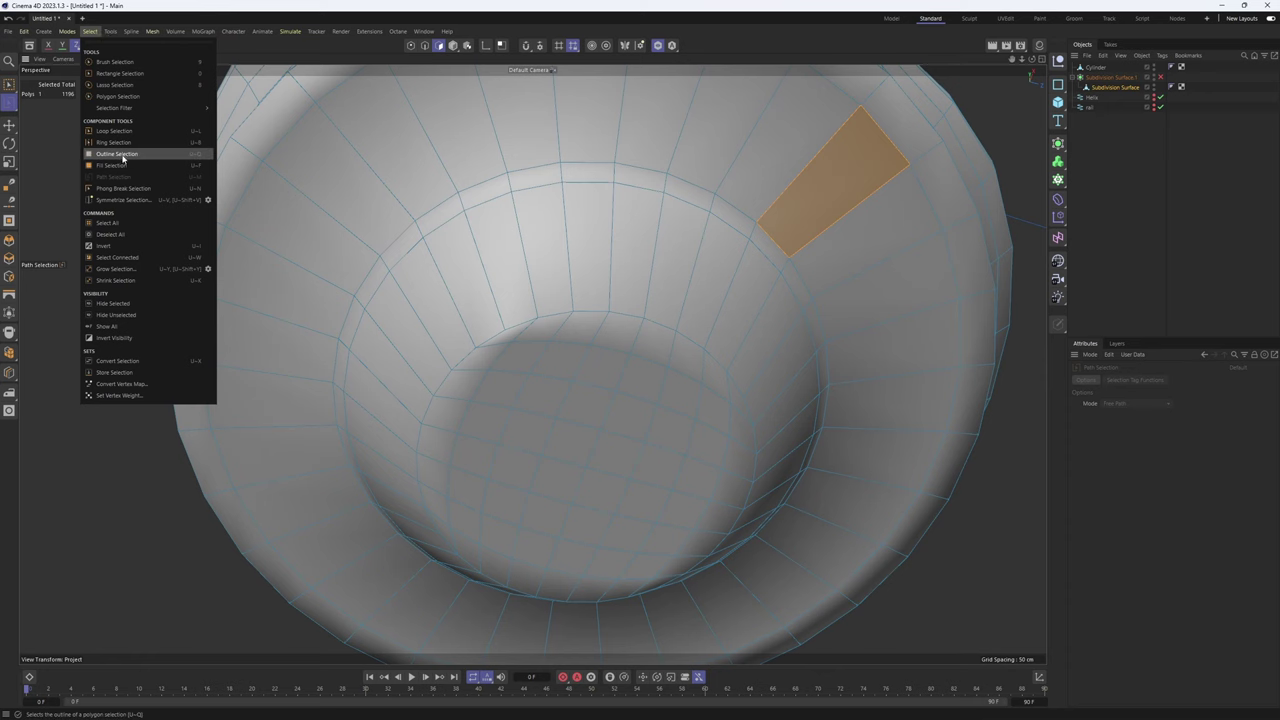
left_click(134, 189)
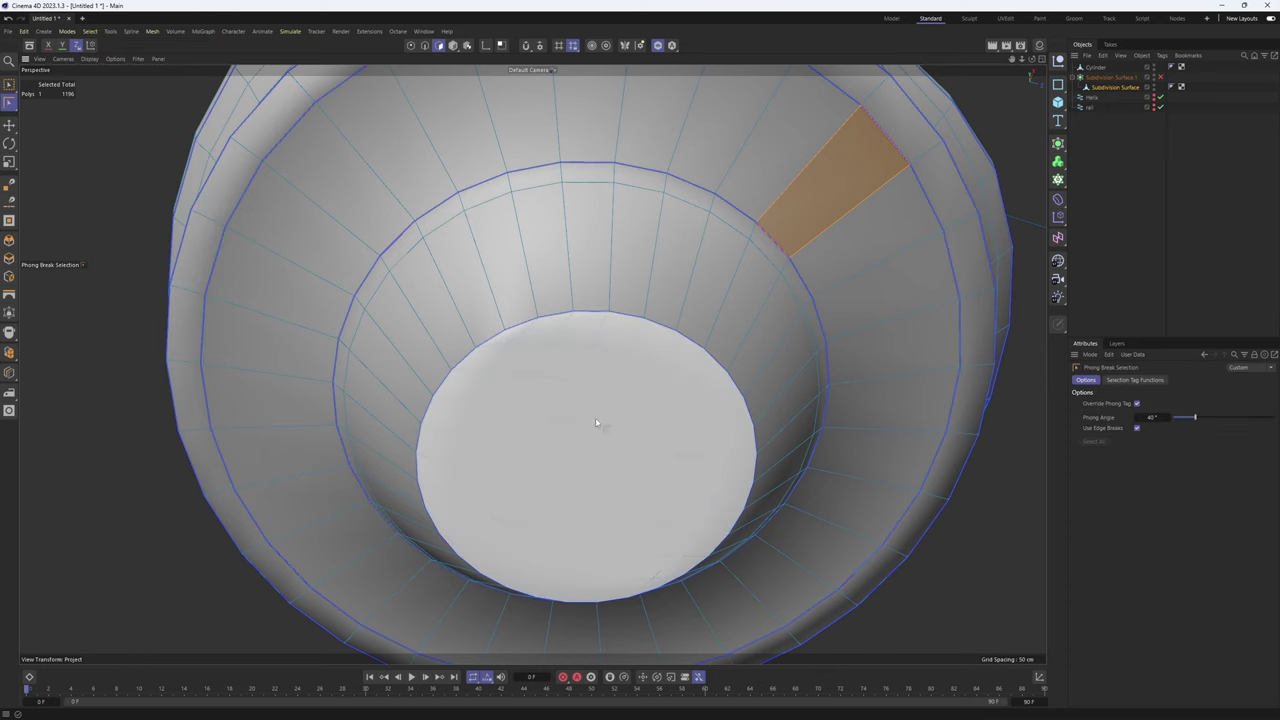
left_click(596, 423)
left_click_drag(885, 459, 737, 369, "alt")
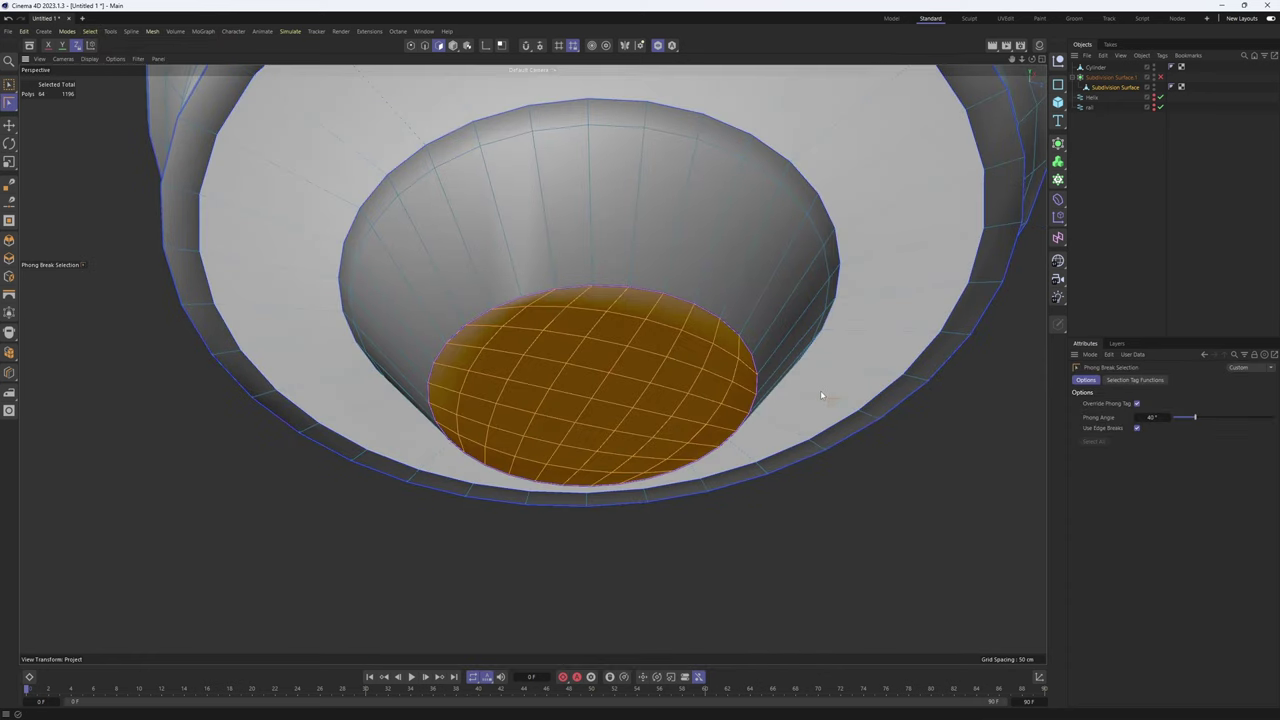
Inset the selected cap slightly to form a narrow support ring inside the contact tip's end edge
key("i")
scroll(640, 360, "up", 3)
left_click_drag(611, 332, 619, 310, "alt")
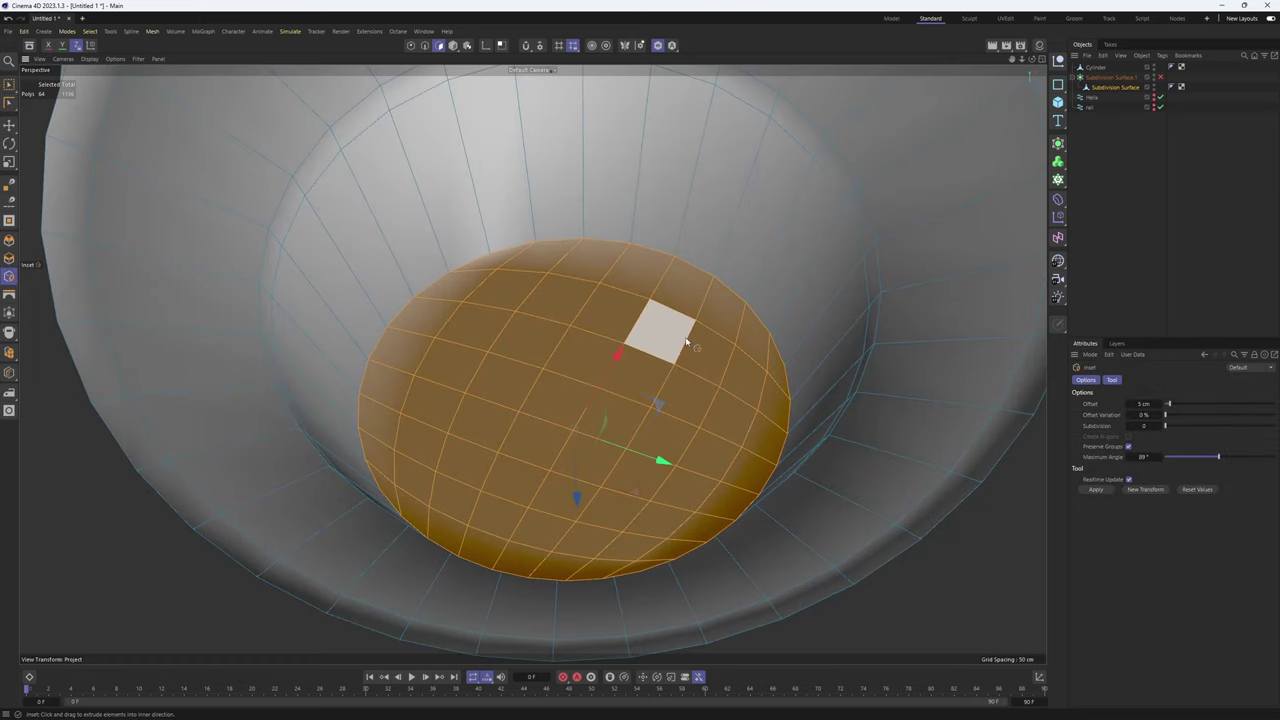
key("t")
left_click_drag(953, 519, 867, 484, "ctrl")
key("Return")
key("e")
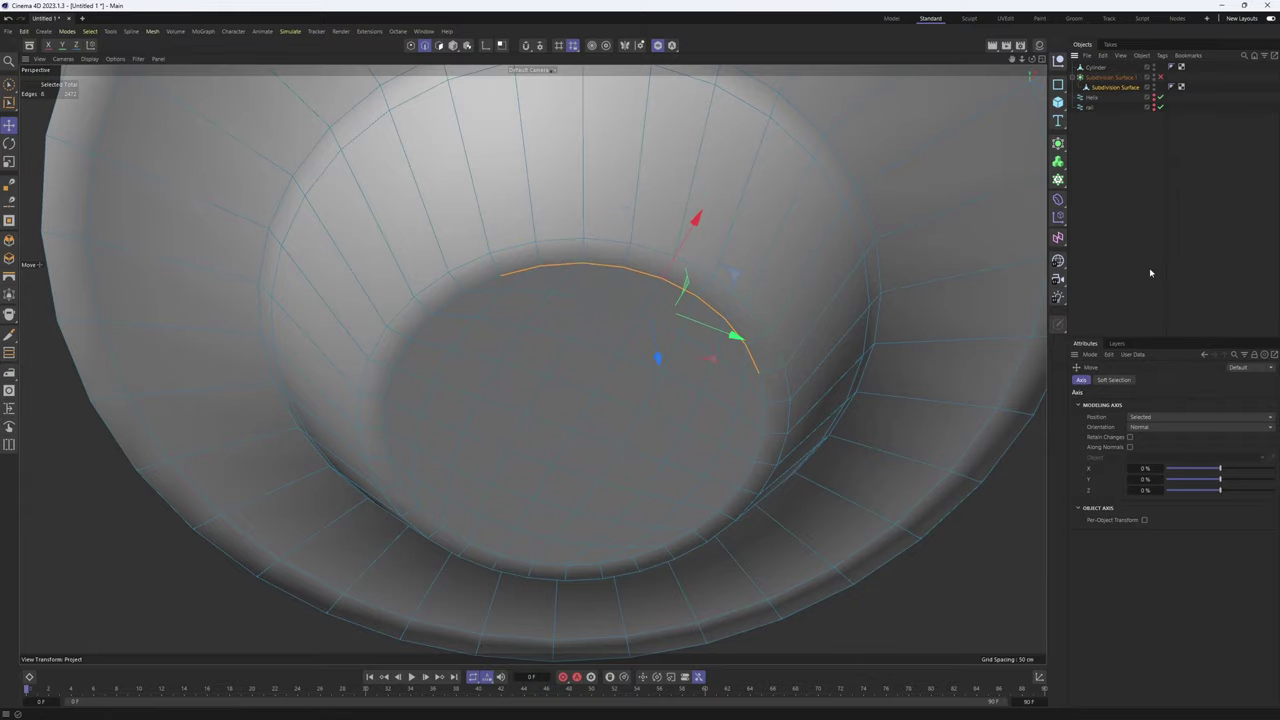
Cut an edge loop at about 17.7% around the contact tip's tapered side, close to its end edge, and check the base
left_click_drag(716, 370, 515, 205, "alt")
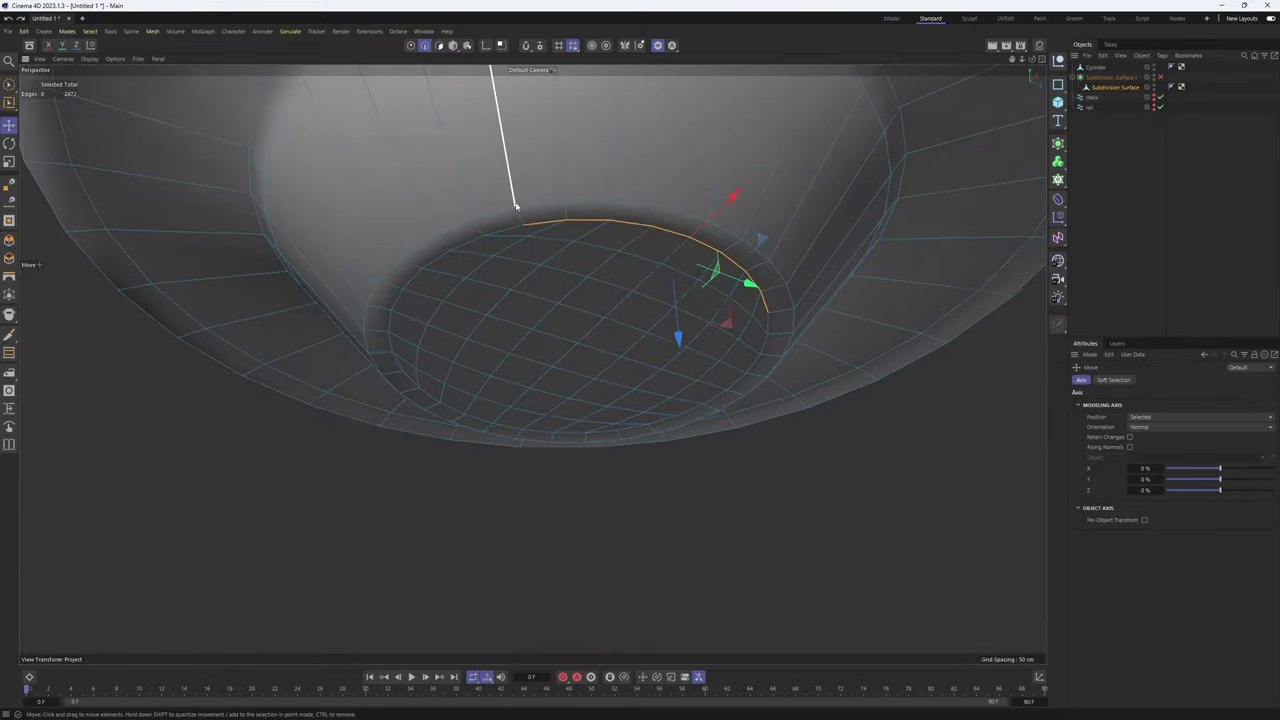
key("k")
key("l")
left_click(567, 200)
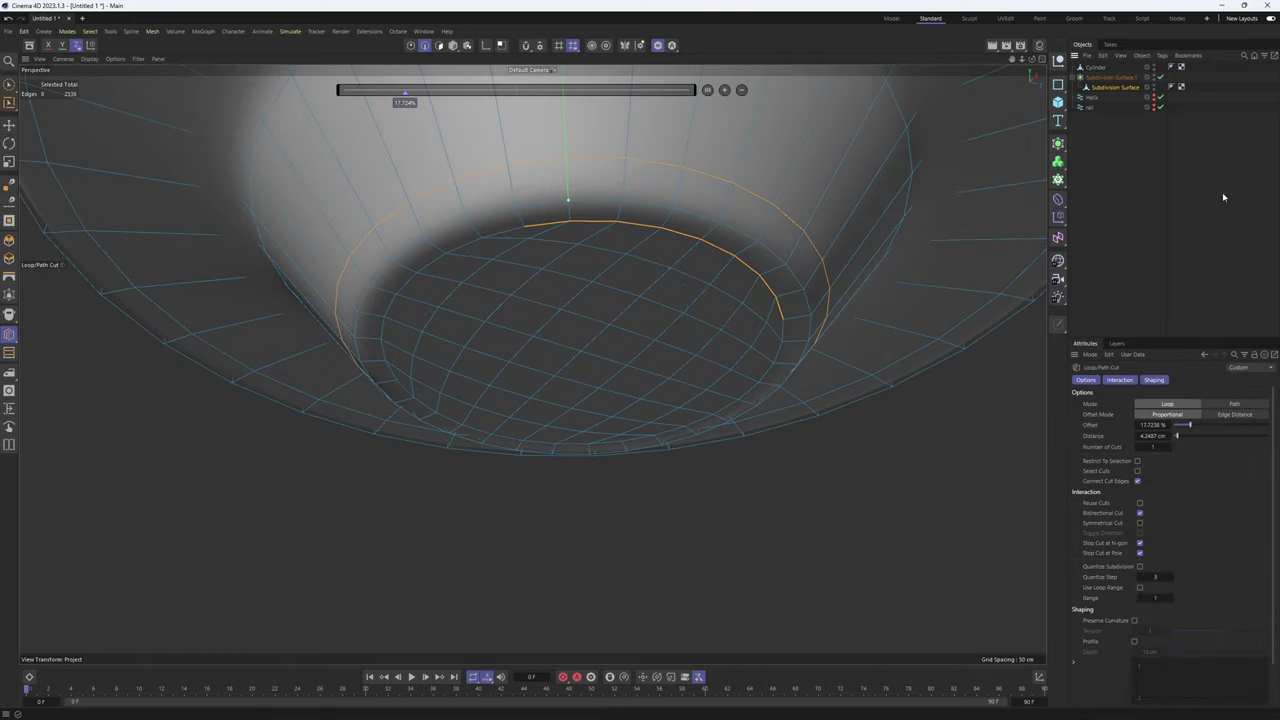
left_click(1223, 197)
scroll(511, 366, "down", 3)
left_click_drag(511, 366, 631, 345, "alt")
scroll(500, 357, "down", 3)
scroll(691, 371, "up", 2)
Scale the edge loop at the screw base's lower rim slightly and check the shape with smoothing on
left_click(685, 369)
scroll(623, 391, "up", 3)
key("q")
key("e")
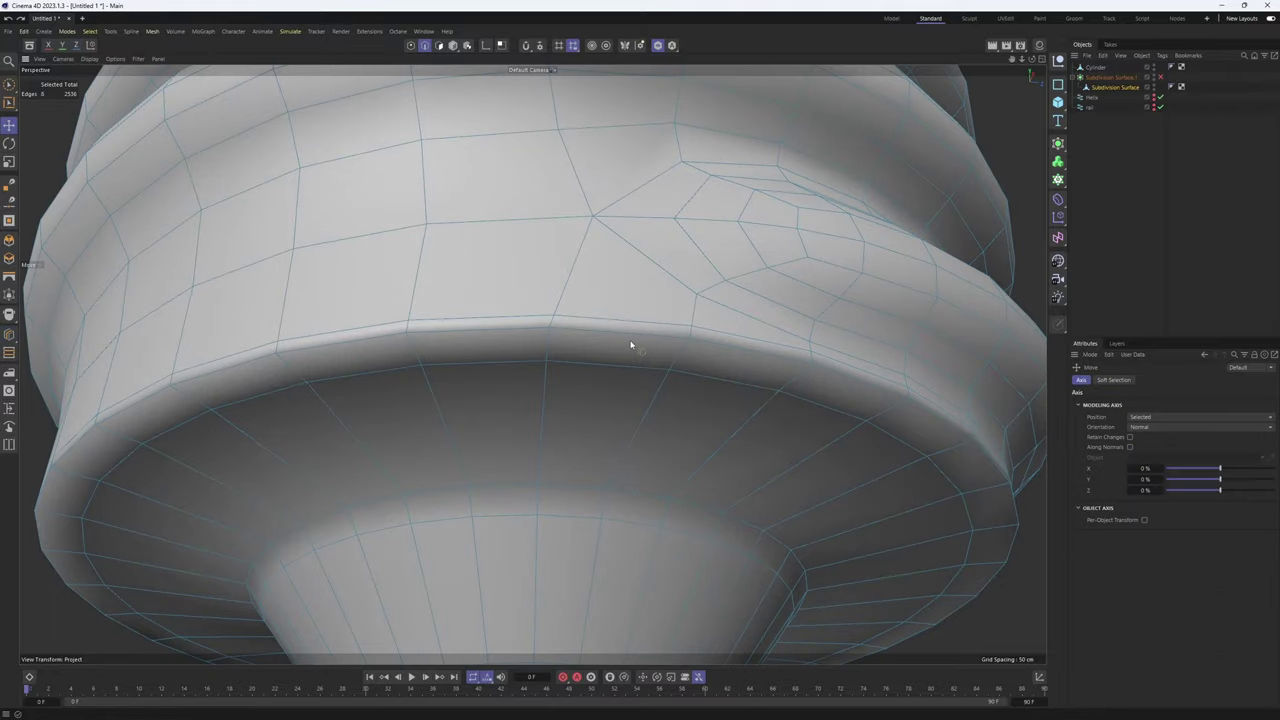
key("t")
left_click_drag(770, 473, 909, 520)
key("q")
scroll(700, 345, "down", 5)
left_click_drag(629, 280, 512, 328, "alt")
scroll(686, 329, "up", 2)
left_click(560, 357)
key("q")
Compare a polygon on the base's upper band with the dark notches in the front reference and in the perspective view
key("Return")
scroll(565, 352, "down", 2)
middle_click(745, 402)
middle_click(835, 486)
middle_click_drag(762, 265, 715, 483, "alt")
scroll(744, 347, "up", 3)
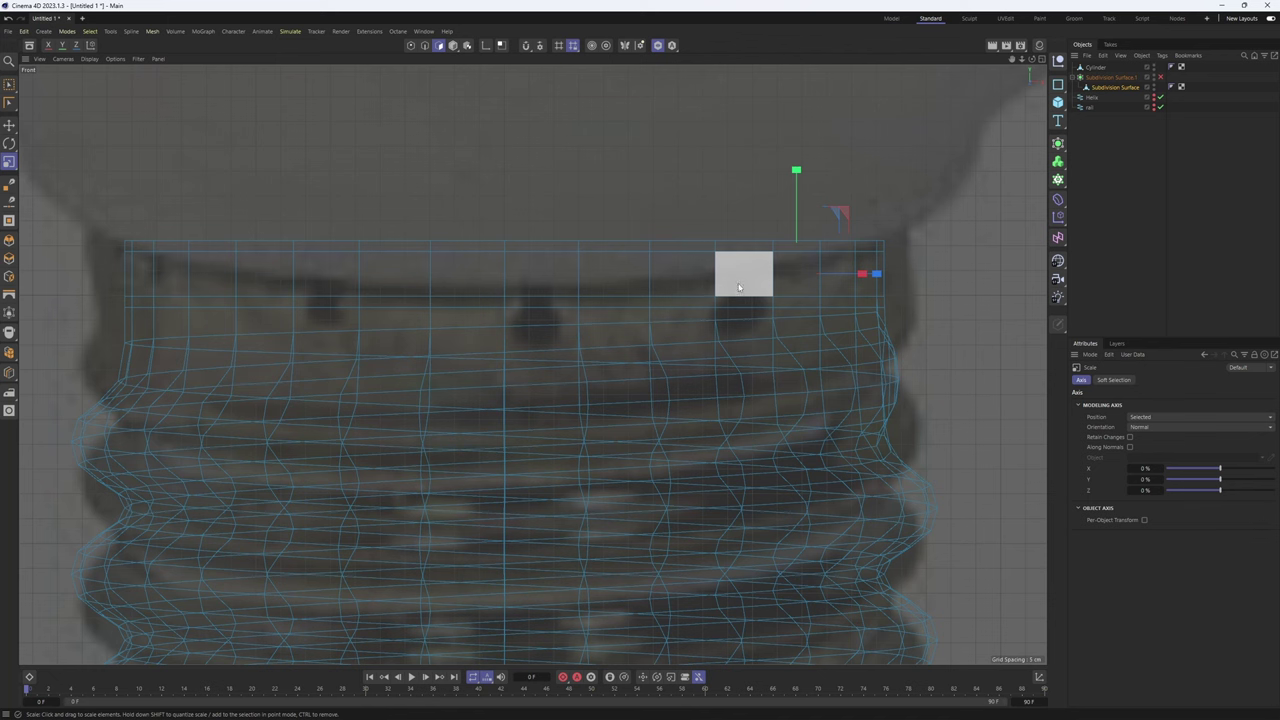
left_click(739, 287)
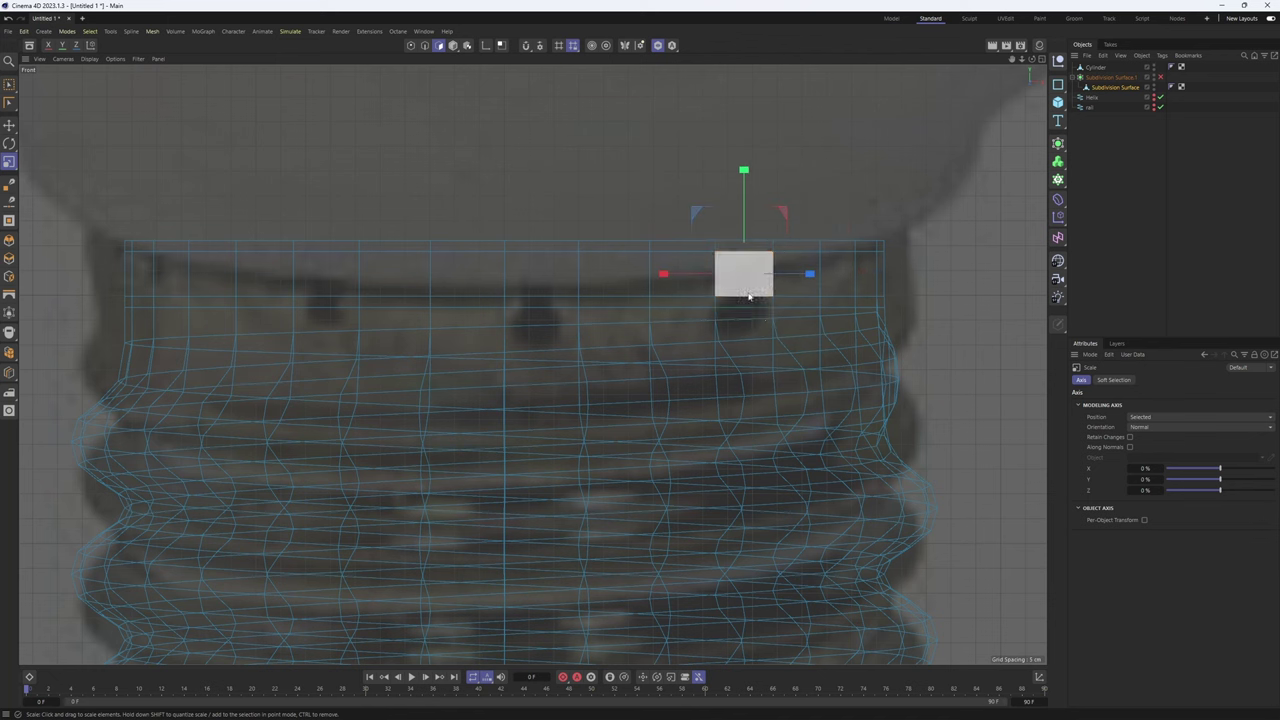
middle_click(749, 296)
scroll(378, 256, "up", 4)
left_click_drag(340, 212, 392, 220, "alt")
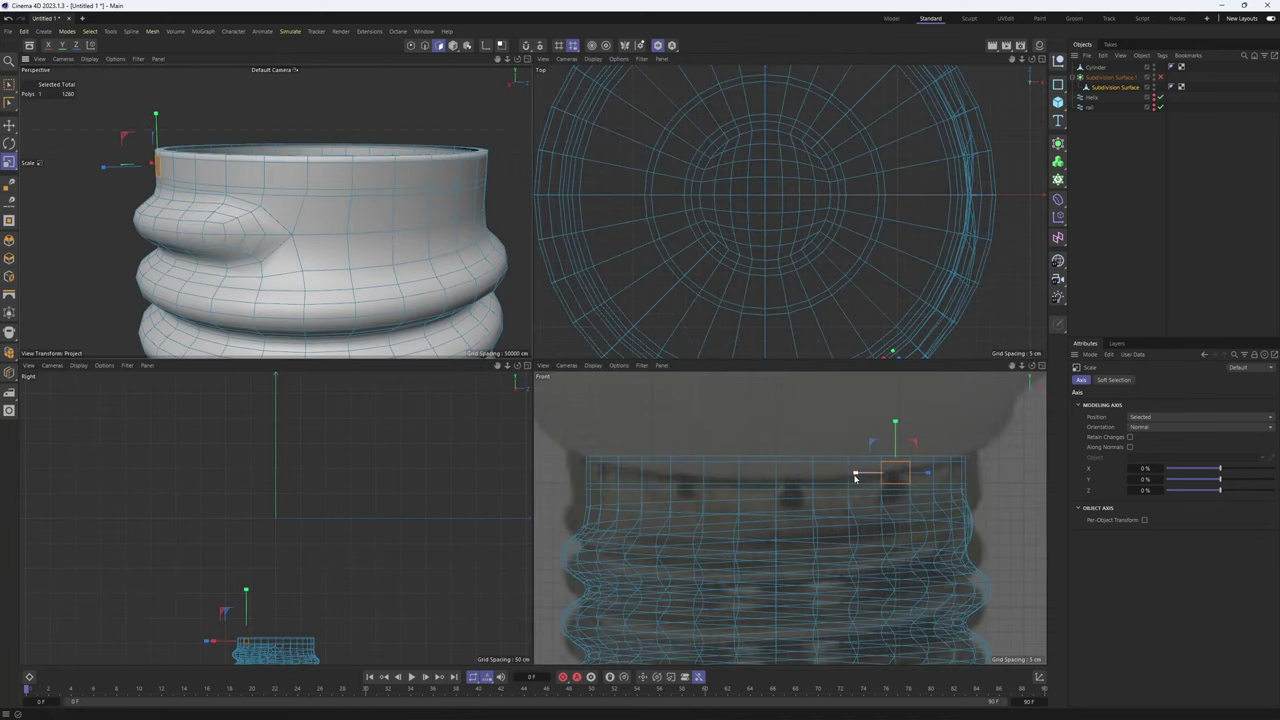
Select the points along the top edge of the base's upper rim with a rectangle selection in the front view
middle_click(855, 477)
scroll(735, 370, "down", 3)
key("Return")
key("space")
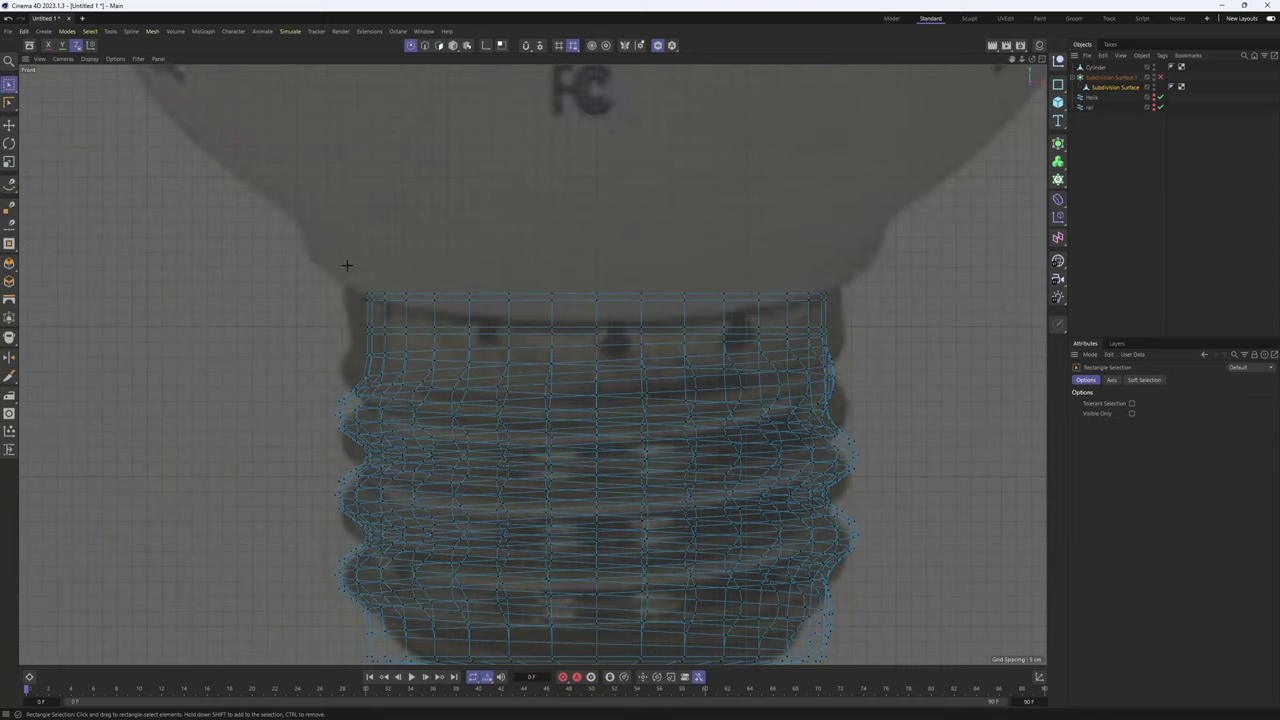
left_click_drag(300, 251, 923, 313)
scroll(546, 237, "up", 2)
key("F1")
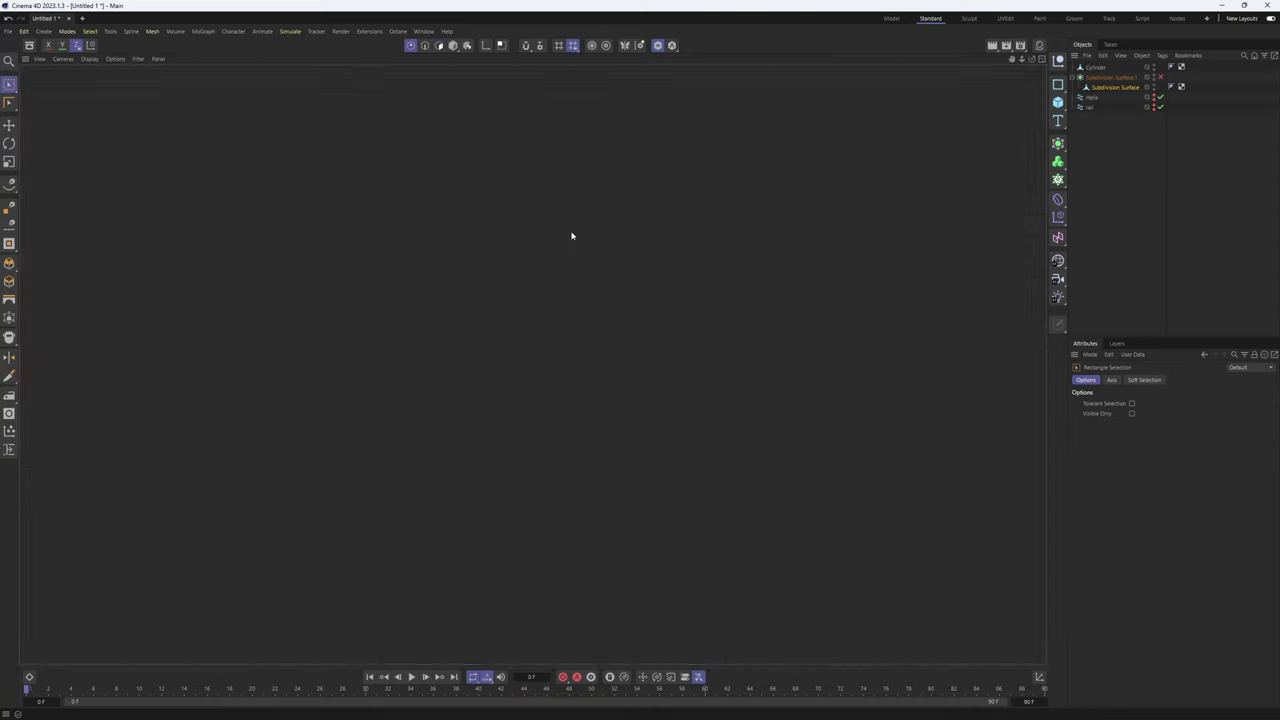
Cut an edge loop through the middle of the straight band below the upper rim
key("k")
key("l")
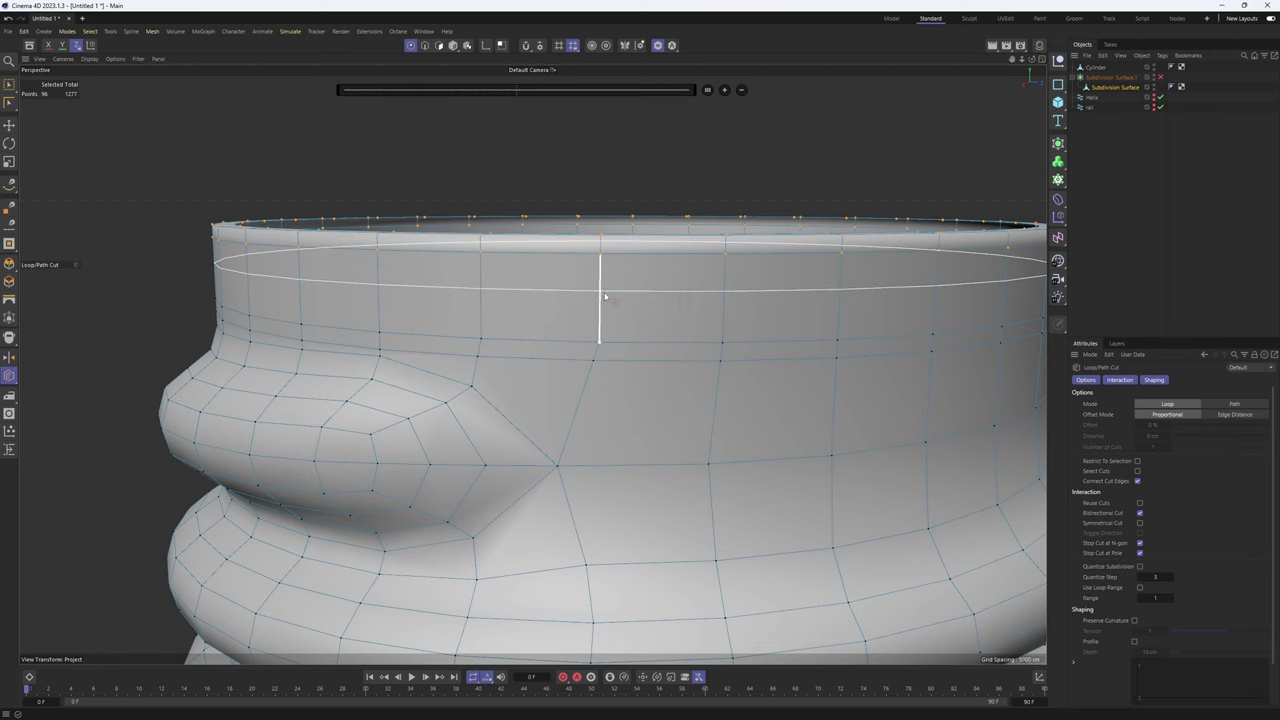
key("Return")
key("Return")
key("e")
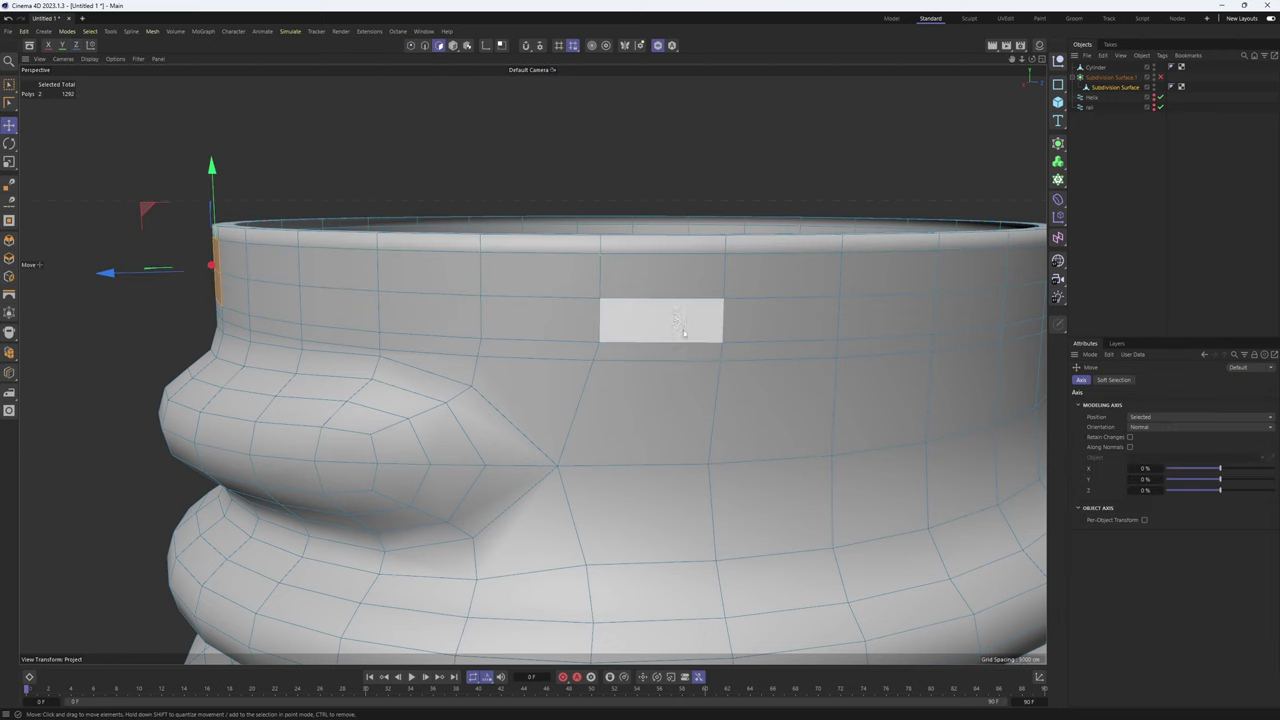
Select every second pair of stacked polygons all around the straight band below the upper rim
left_click_drag(644, 308, 665, 290, "alt")
left_click(665, 281)
left_click(664, 316, "shift")
middle_click_drag(782, 315, 546, 341, "alt")
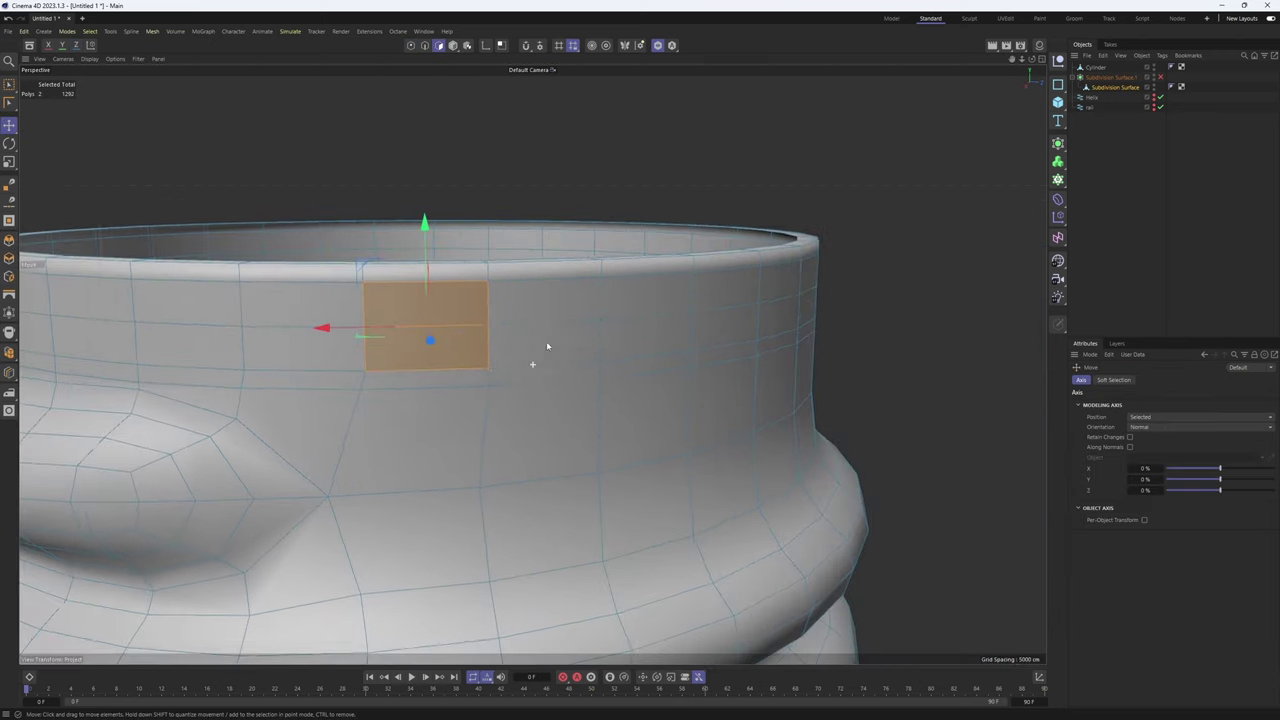
left_click_drag(533, 364, 502, 318, "alt")
left_click(500, 293, "shift")
left_click(514, 330, "shift")
middle_click_drag(692, 330, 466, 334, "alt")
left_click_drag(466, 334, 428, 370, "alt")
left_click(478, 310, "shift")
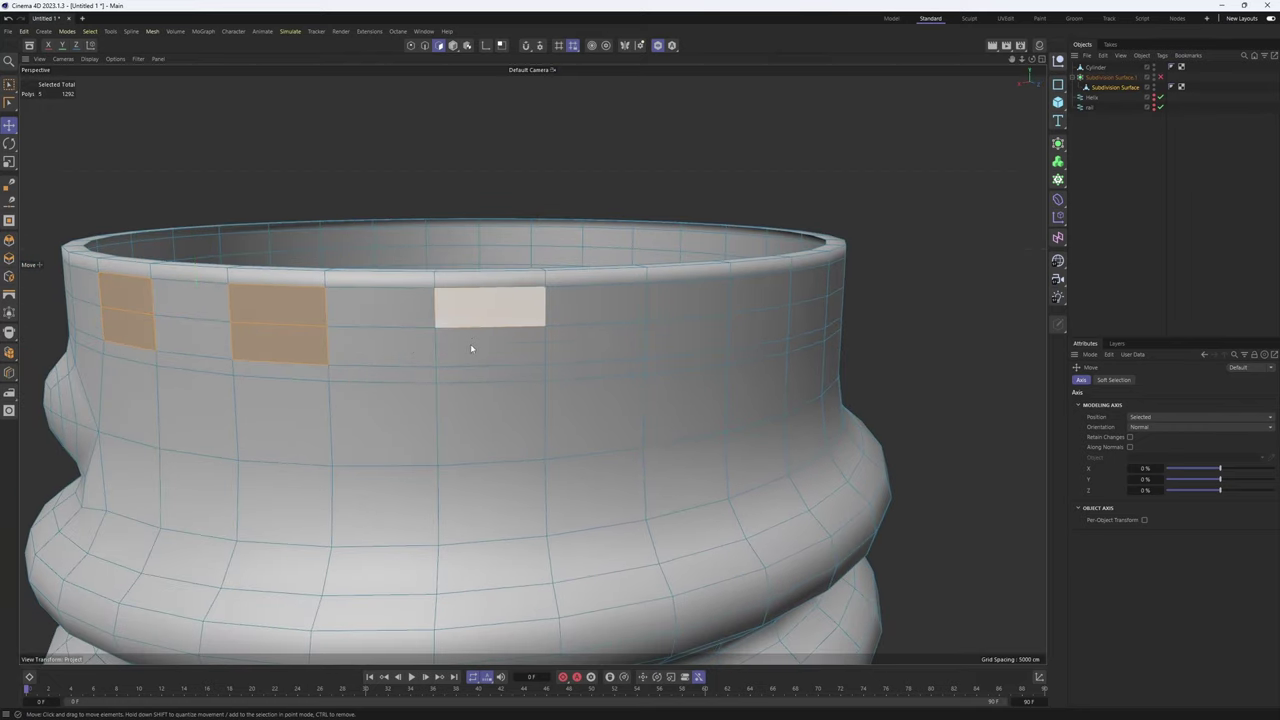
left_click(470, 344, "shift")
middle_click_drag(650, 336, 418, 341, "alt")
left_click_drag(418, 341, 318, 346, "alt")
left_click(398, 295, "shift")
left_click(356, 306, "shift")
left_click(358, 336, "shift")
middle_click_drag(493, 342, 386, 369, "alt")
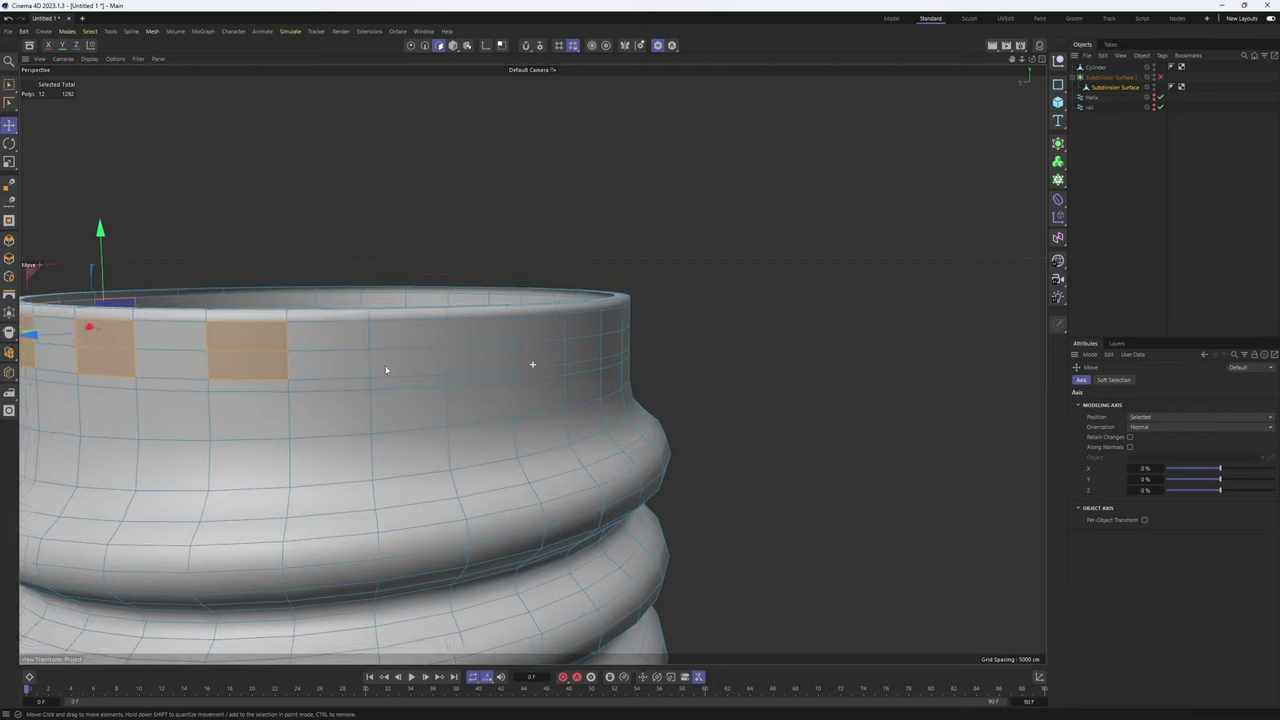
left_click_drag(386, 369, 345, 374, "alt")
left_click(406, 342, "shift")
left_click(408, 370, "shift")
middle_click_drag(568, 368, 436, 366, "alt")
left_click_drag(436, 366, 393, 368, "alt")
left_click(394, 345, "shift")
left_click(403, 377, "shift")
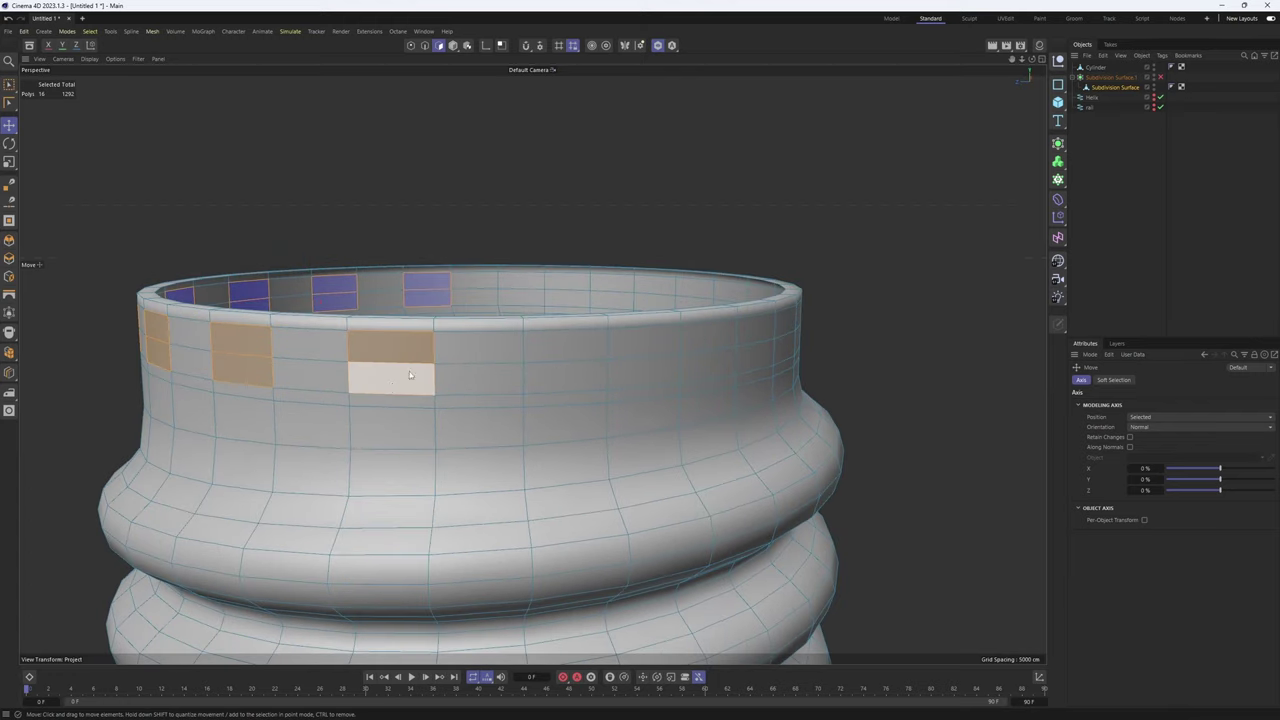
middle_click_drag(598, 380, 437, 382, "alt")
left_click_drag(437, 382, 403, 383, "alt")
left_click(404, 353, "shift")
left_click(410, 384, "shift")
left_click_drag(592, 388, 556, 386, "alt")
middle_click_drag(556, 386, 451, 387, "alt")
left_click_drag(451, 387, 418, 389, "alt")
left_click(463, 364, "shift")
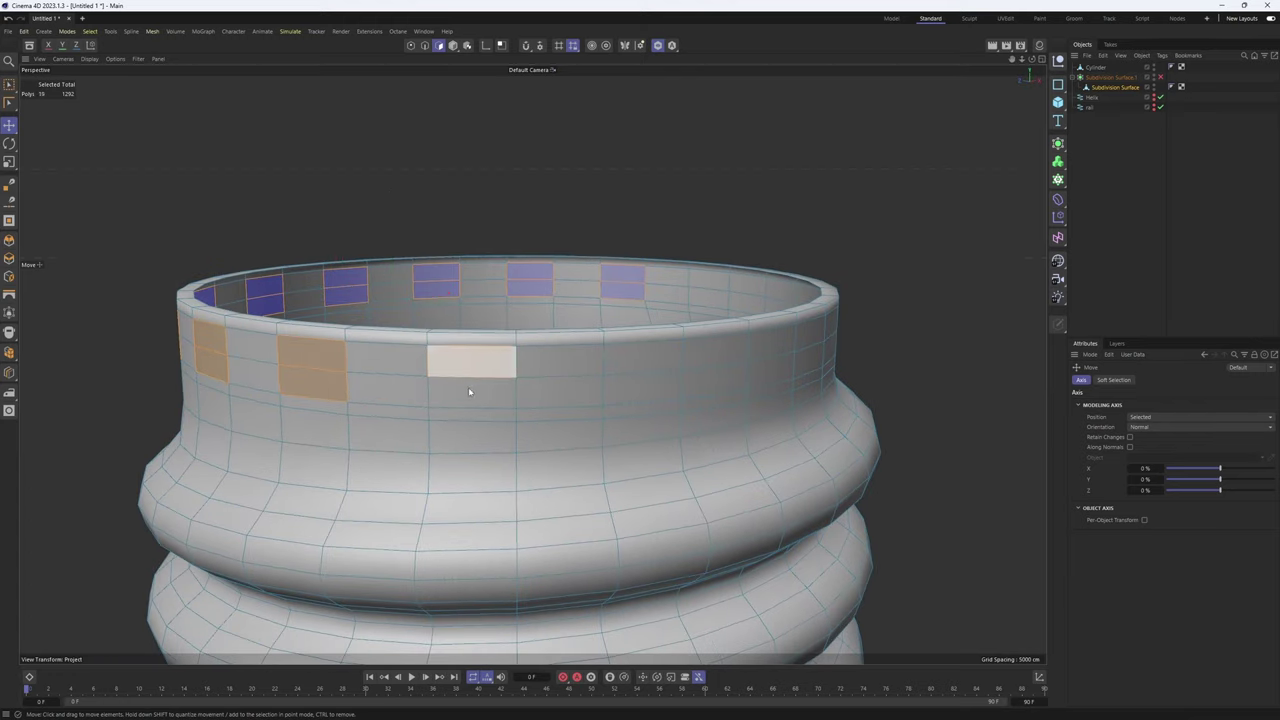
left_click(469, 391, "shift")
middle_click_drag(596, 392, 420, 391, "alt")
left_click_drag(420, 391, 396, 382, "alt")
left_click(434, 375, "shift")
left_click(438, 402, "shift")
left_click(440, 372, "shift")
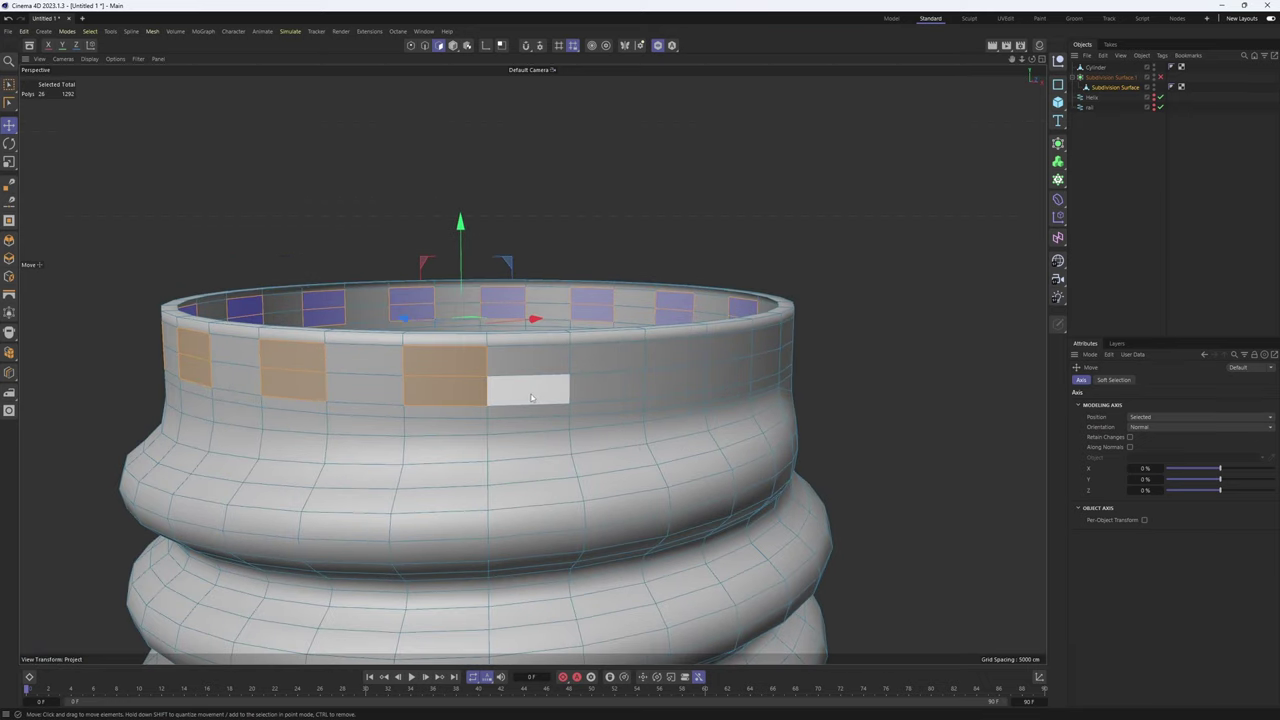
left_click_drag(529, 386, 443, 400, "alt")
left_click(445, 400, "shift")
left_click_drag(609, 400, 305, 396, "alt")
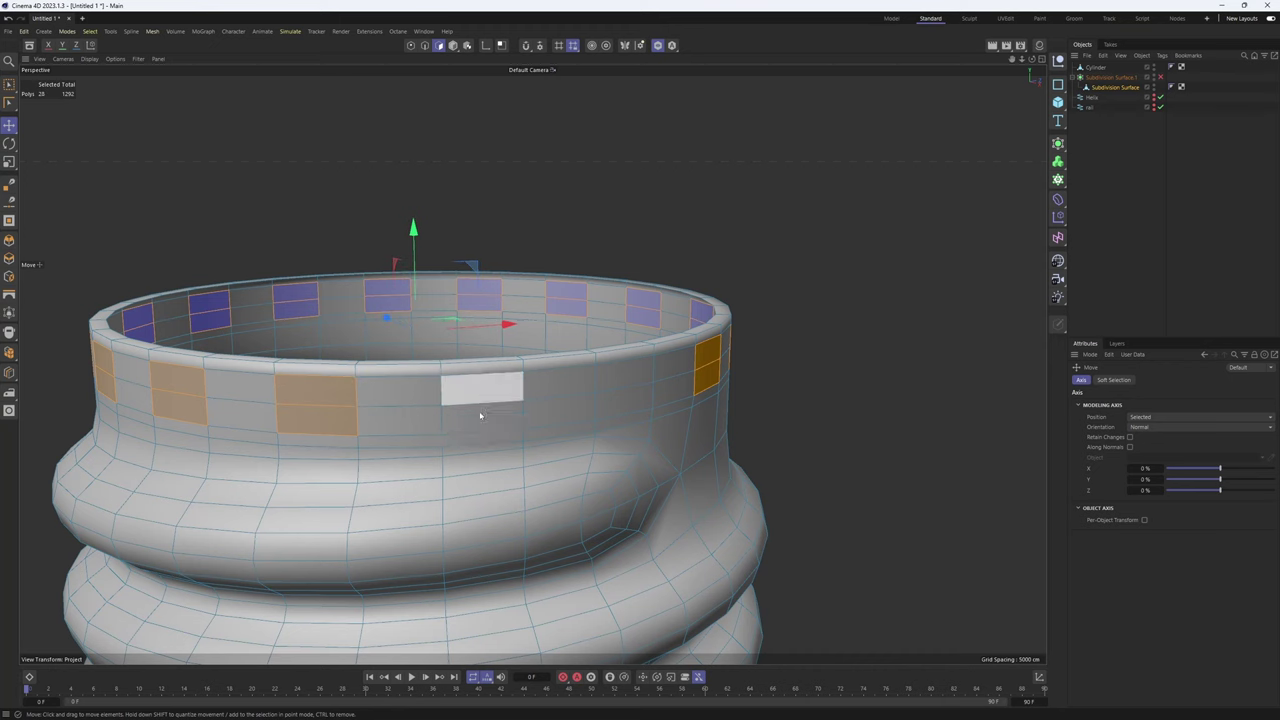
Add the remaining rim polygons to the selection and inset the whole set by about 0.41 cm
left_click_drag(480, 420, 666, 360, "alt")
left_click(449, 398, "shift")
right_click(666, 360)
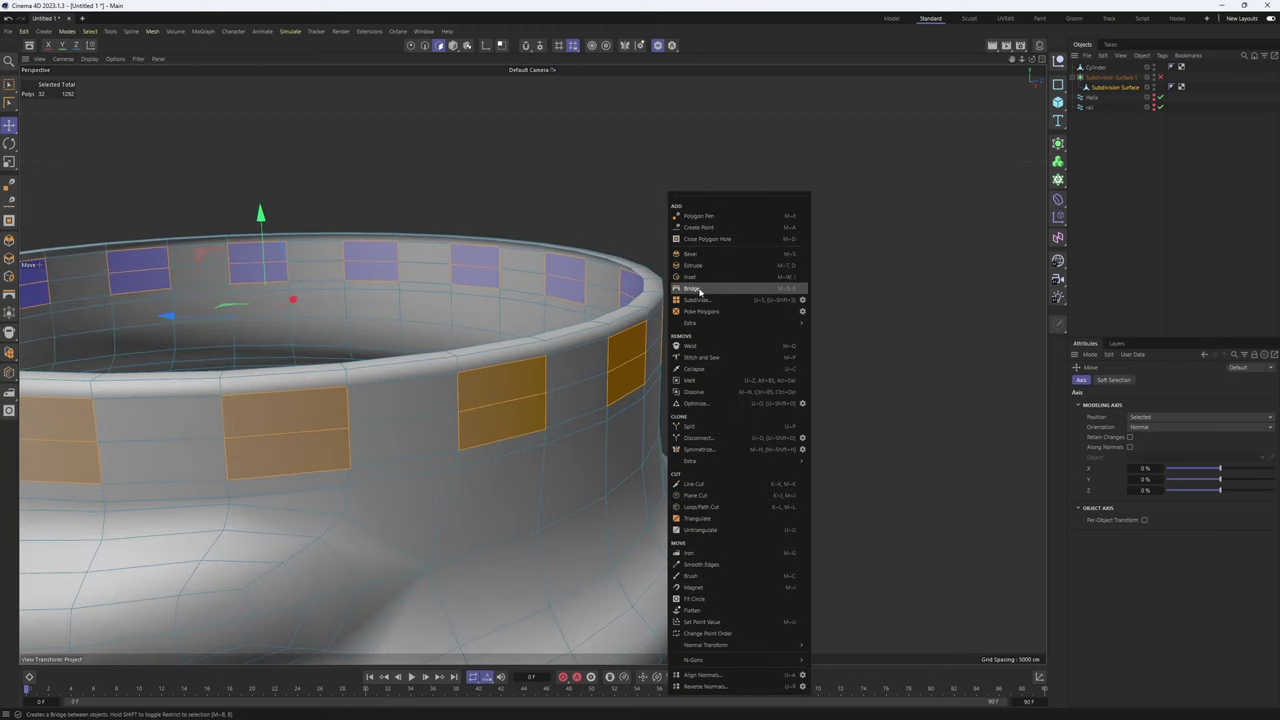
left_click(690, 276)
left_click_drag(537, 406, 603, 443, "alt")
Turn the inset rim polygons into hexagons with Fit Circle, using a scale of 50.7% and an angle of -14°
right_click(692, 391)
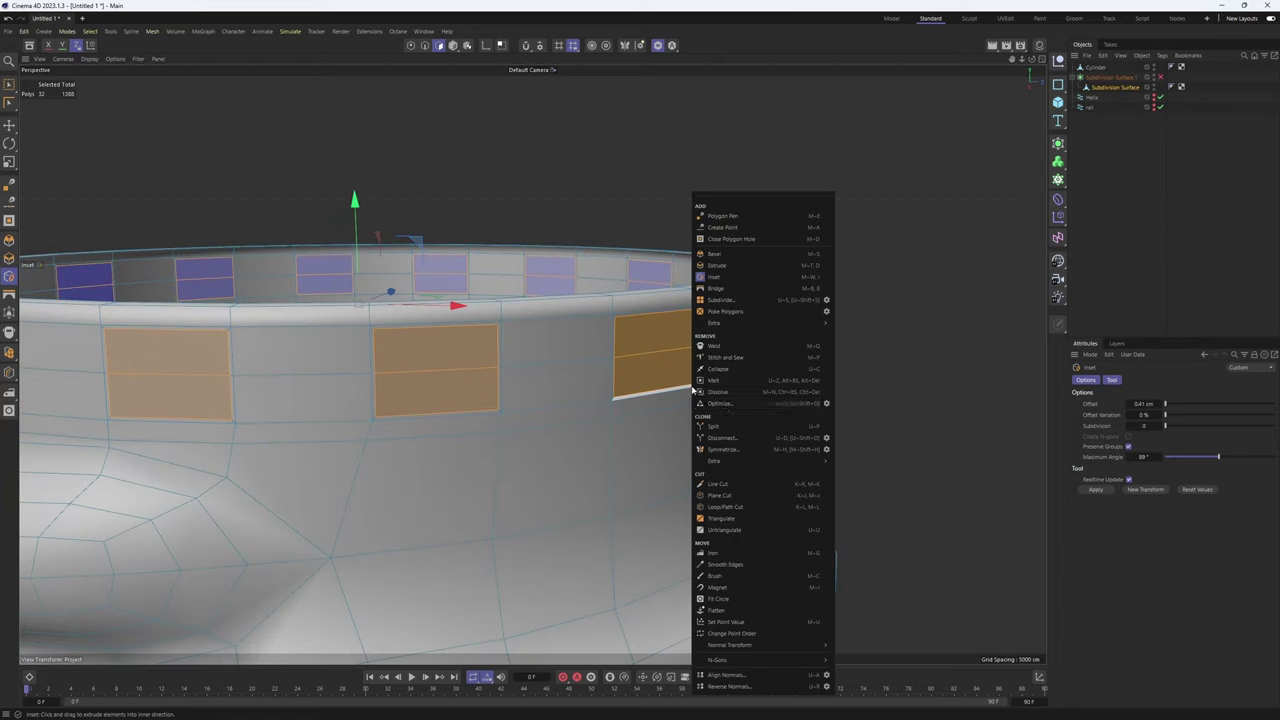
left_click(718, 598)
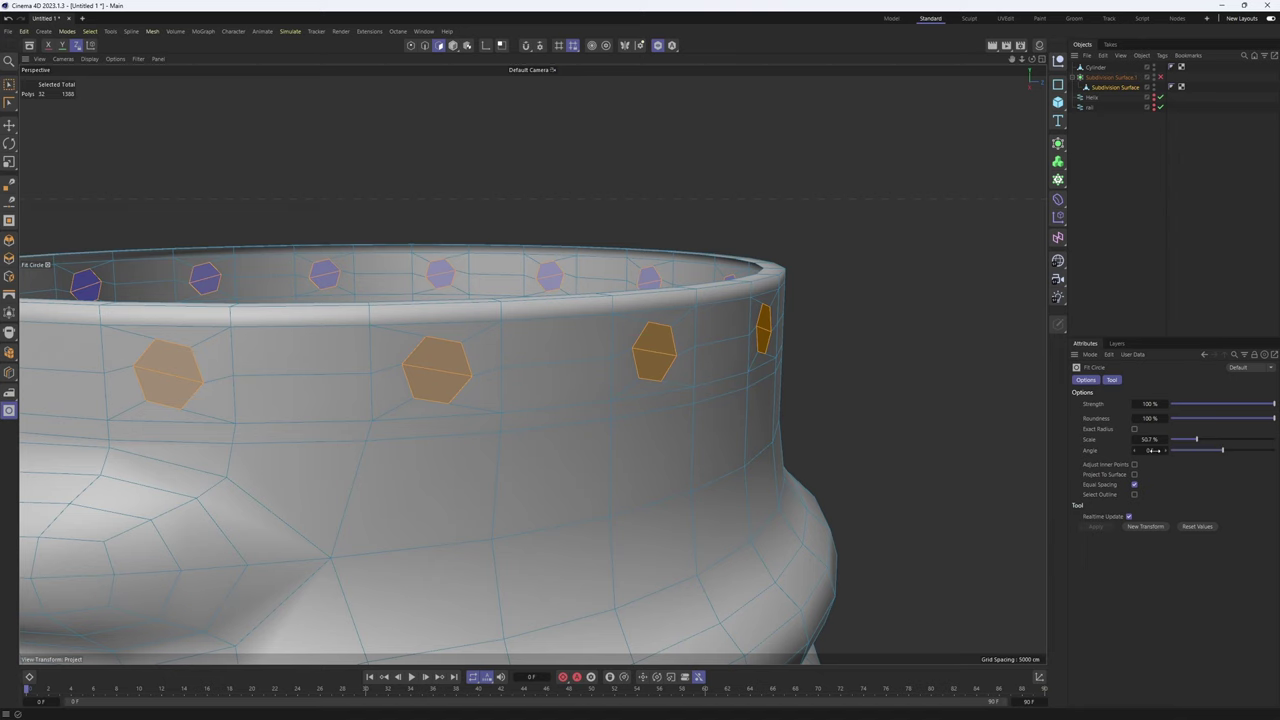
left_click_drag(740, 385, 814, 428, "alt")
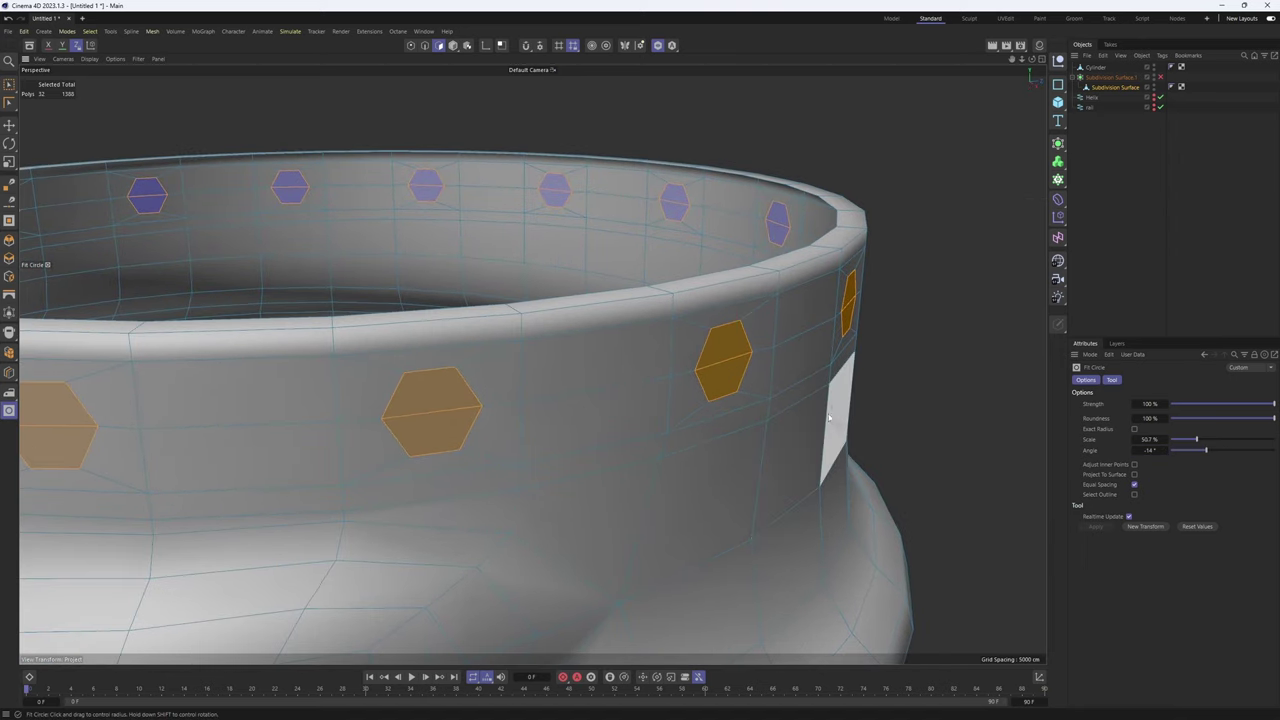
Extrude the hexagonal polygons by about -2.1 cm with Create Caps off and delete them to open the holes
right_click(830, 350)
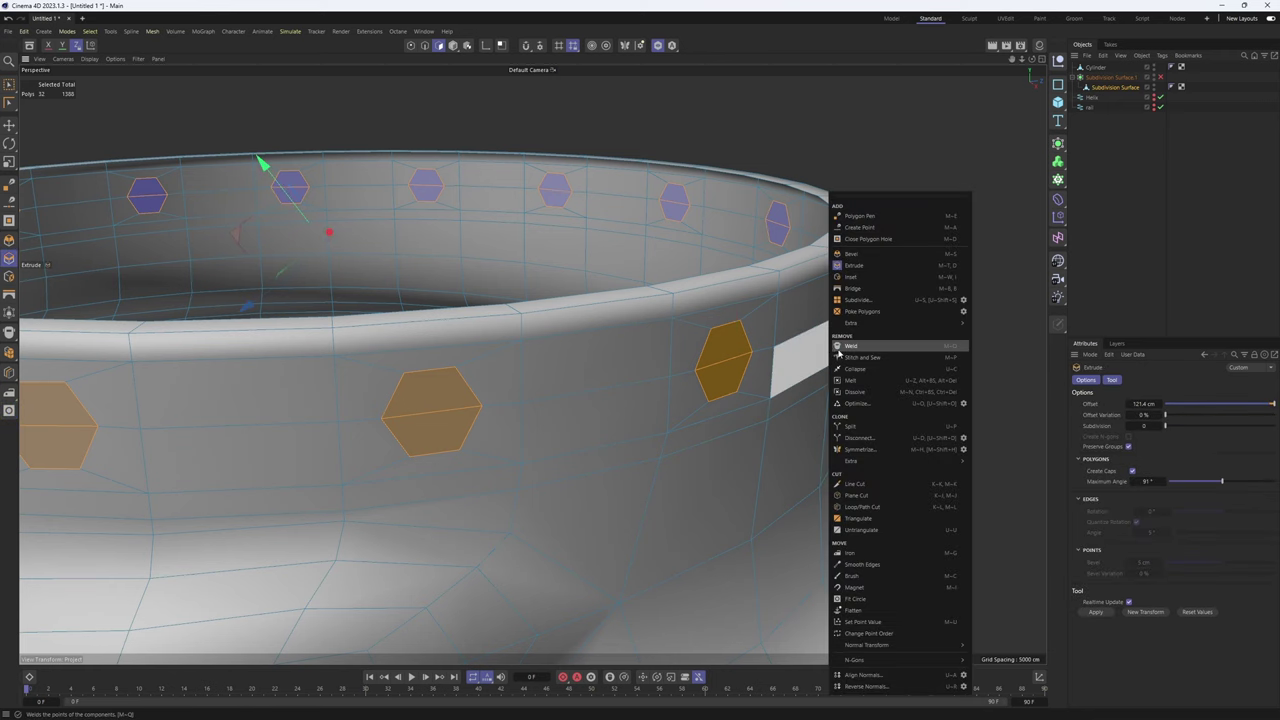
left_click(860, 270)
middle_click_drag(651, 409, 749, 403, "alt")
left_click_drag(749, 403, 776, 405, "alt")
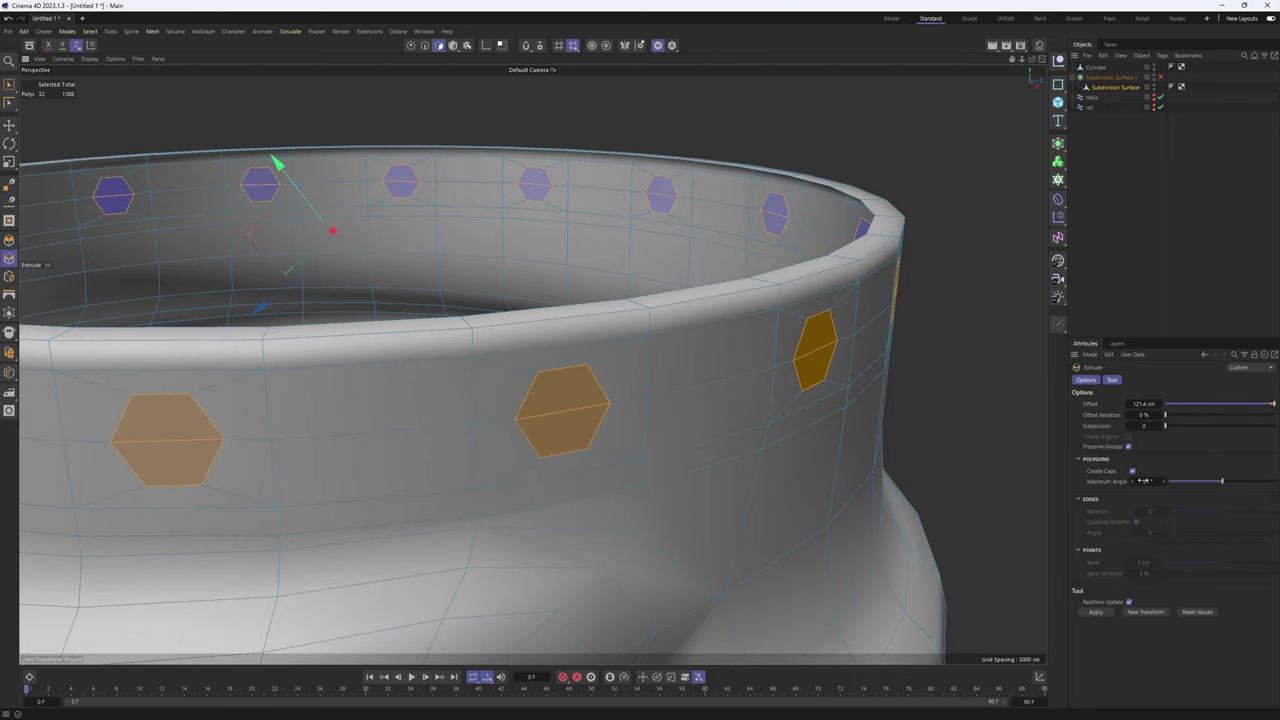
left_click(1133, 472)
left_click_drag(852, 545, 828, 545)
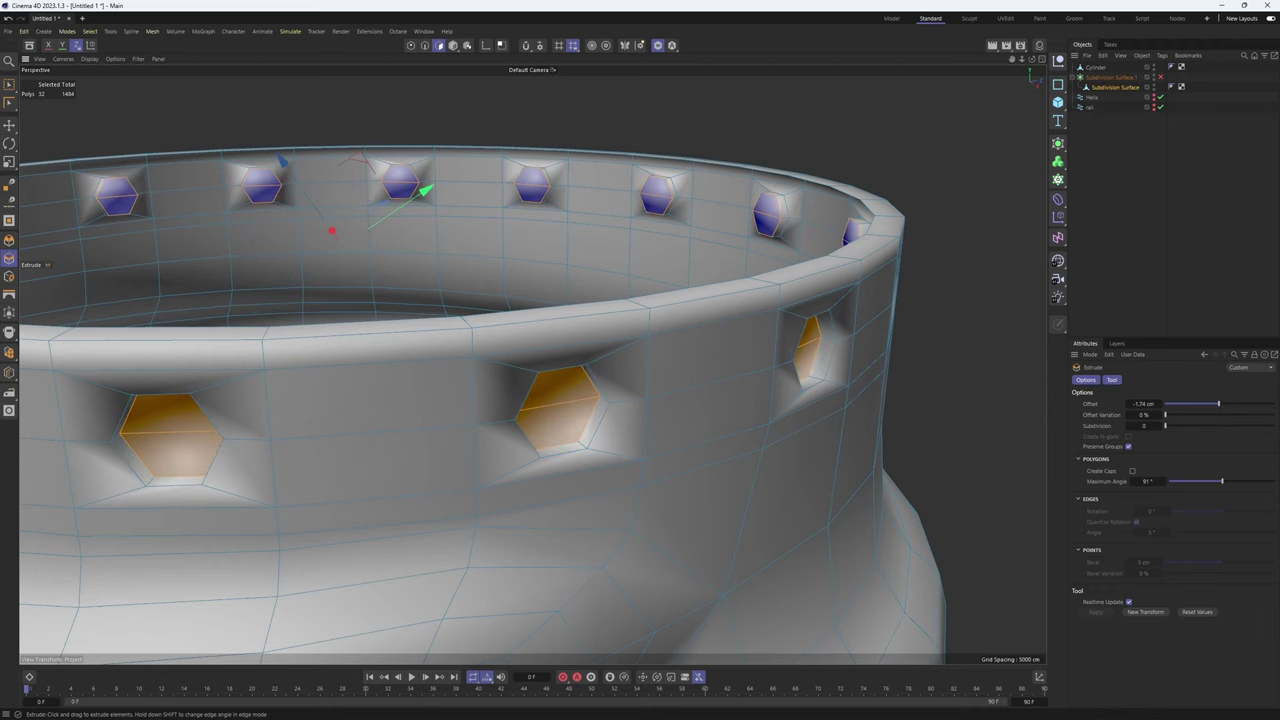
key("Delete")
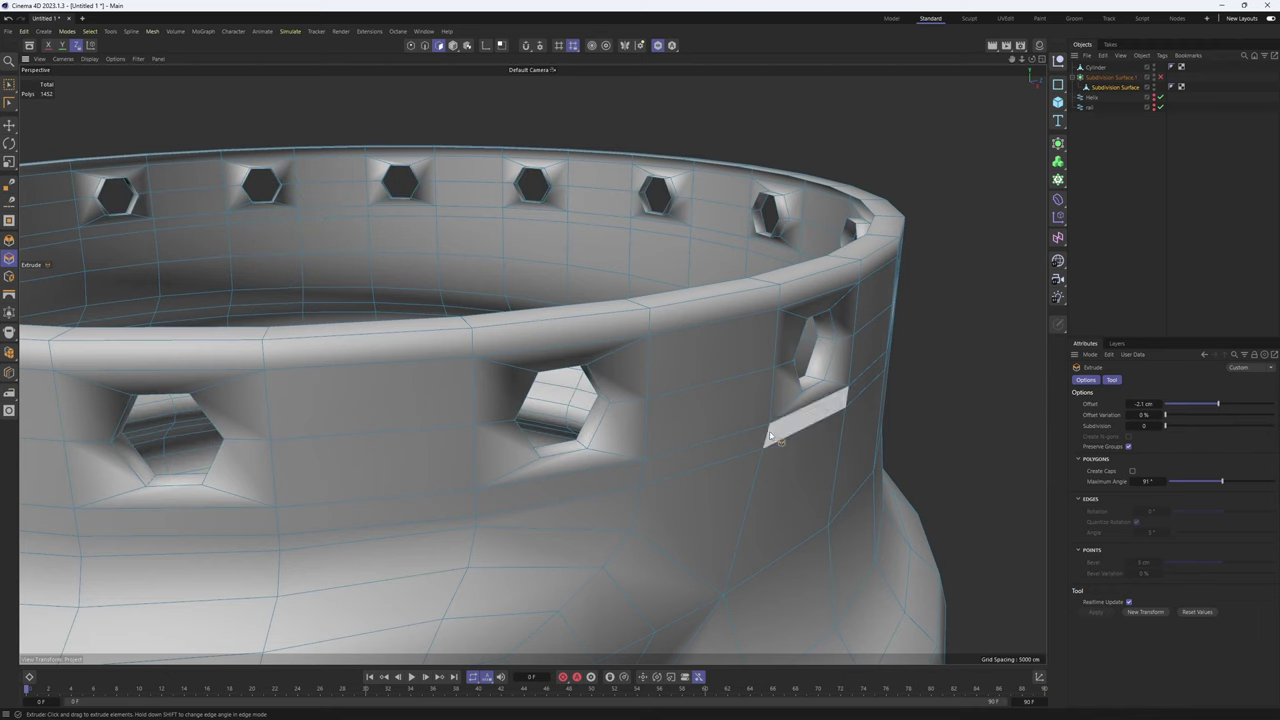
Turn the base's Subdivision Surface on and examine the smoothed holes around the rim
scroll(723, 392, "down", 3)
left_click_drag(634, 363, 837, 283, "alt")
left_click(1160, 77)
left_click(1183, 205)
scroll(649, 240, "down", 6)
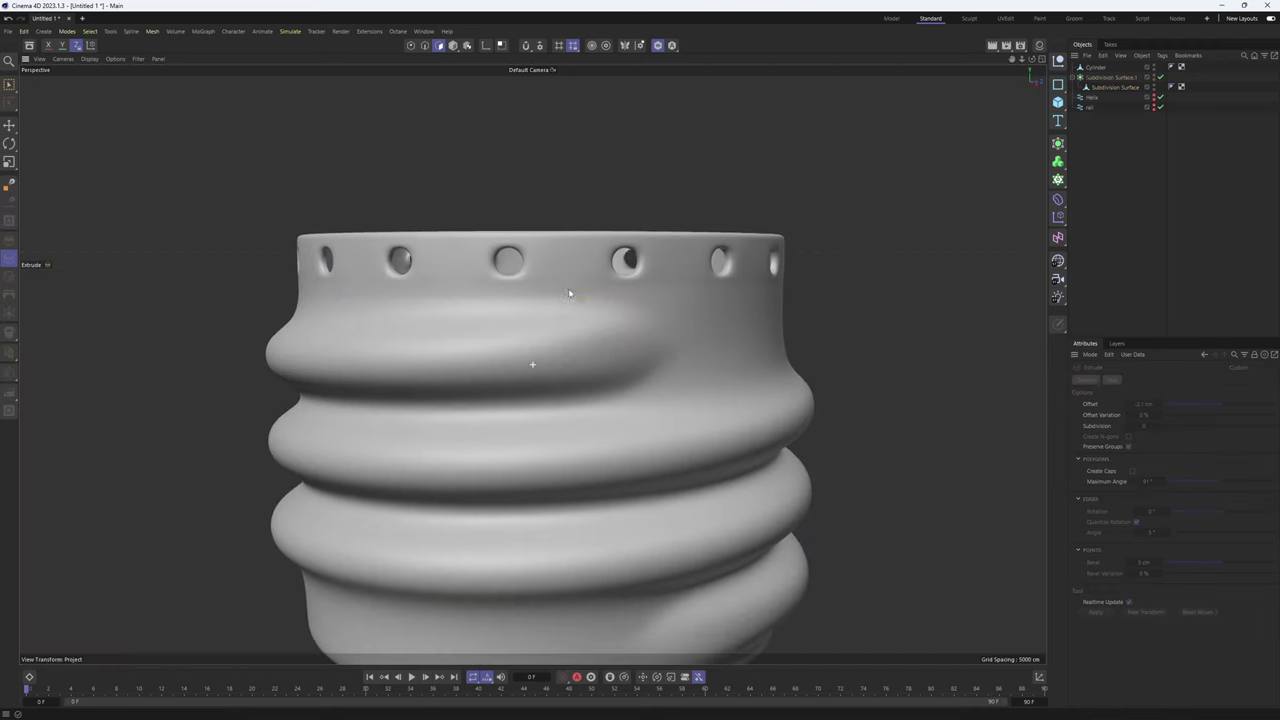
left_click_drag(568, 293, 503, 253, "alt")
middle_click_drag(838, 267, 678, 274, "alt")
scroll(620, 264, "up", 2)
left_click_drag(620, 264, 733, 266, "alt")
scroll(575, 273, "up", 8)
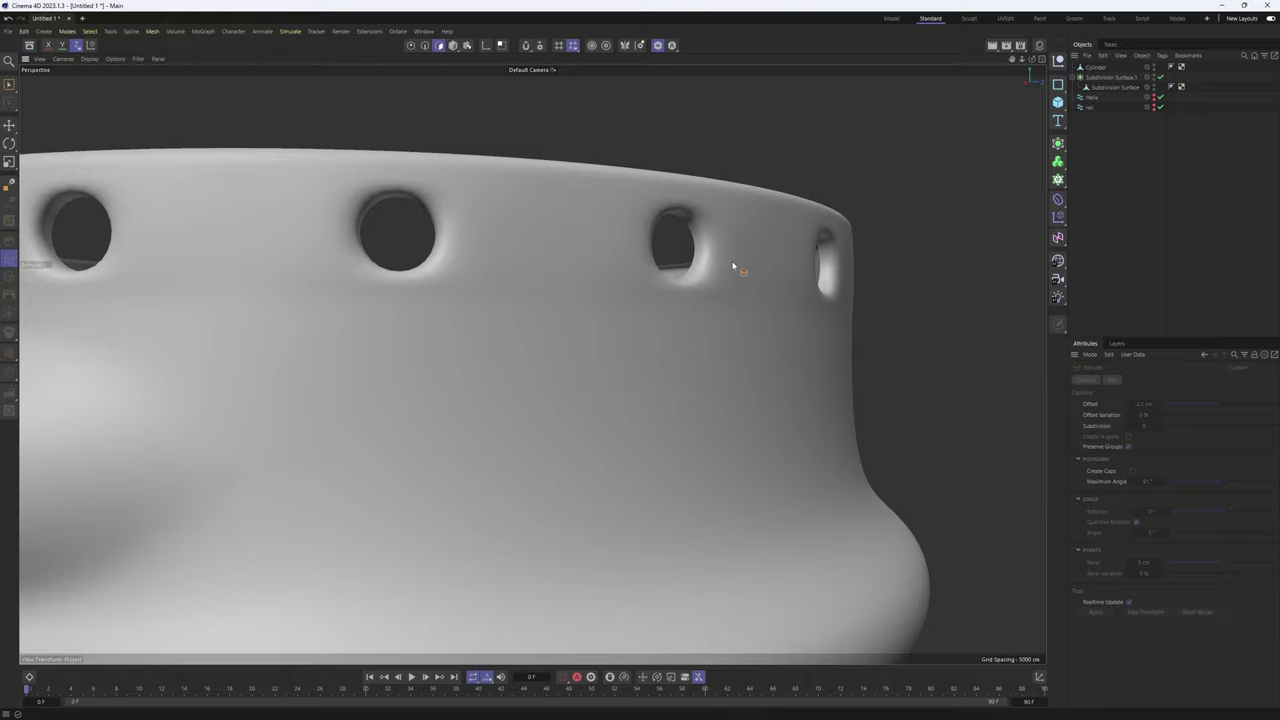
scroll(690, 272, "up", 3)
Turn the Subdivision Surface off, switch to edge mode and pick an edge just below the rim holes
left_click(700, 275)
key("q")
scroll(716, 276, "down", 3)
middle_click_drag(518, 286, 661, 279, "alt")
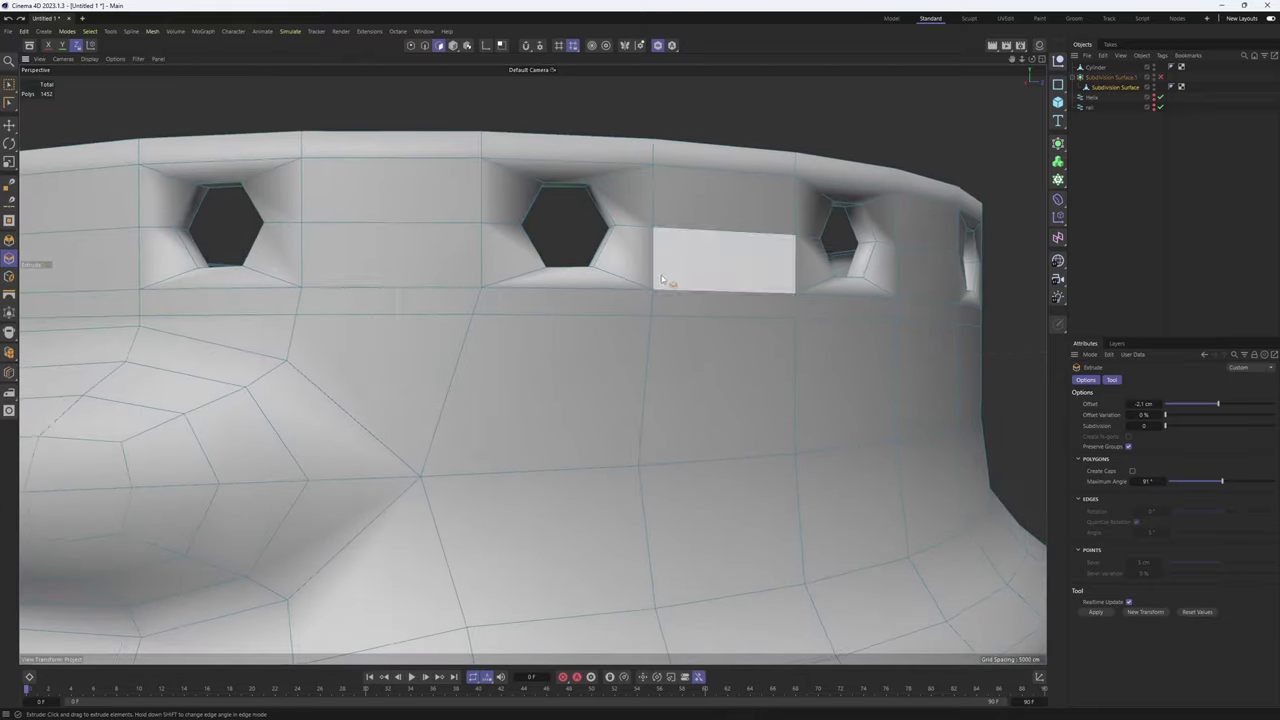
scroll(645, 286, "down", 4)
key("Return")
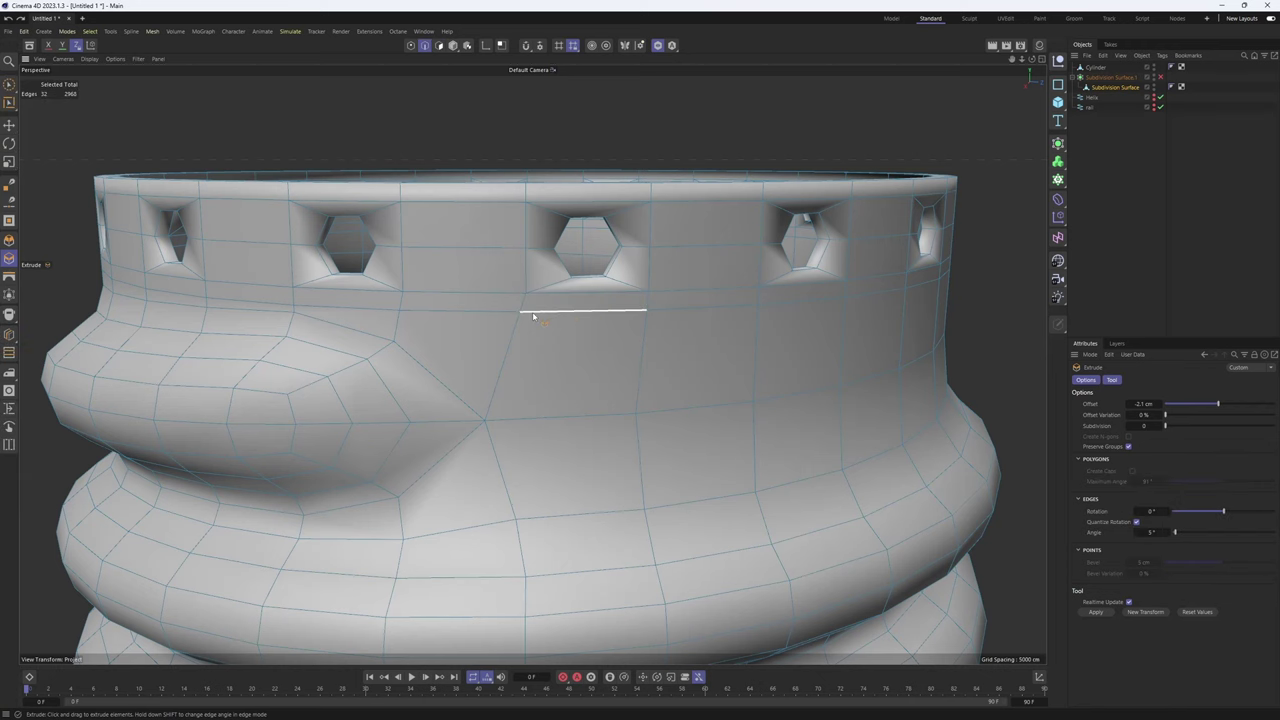
key("e")
left_click(566, 297)
Switch to point mode and select the full row of points just below the holes in the Front view
middle_click(567, 299)
middle_click(836, 430)
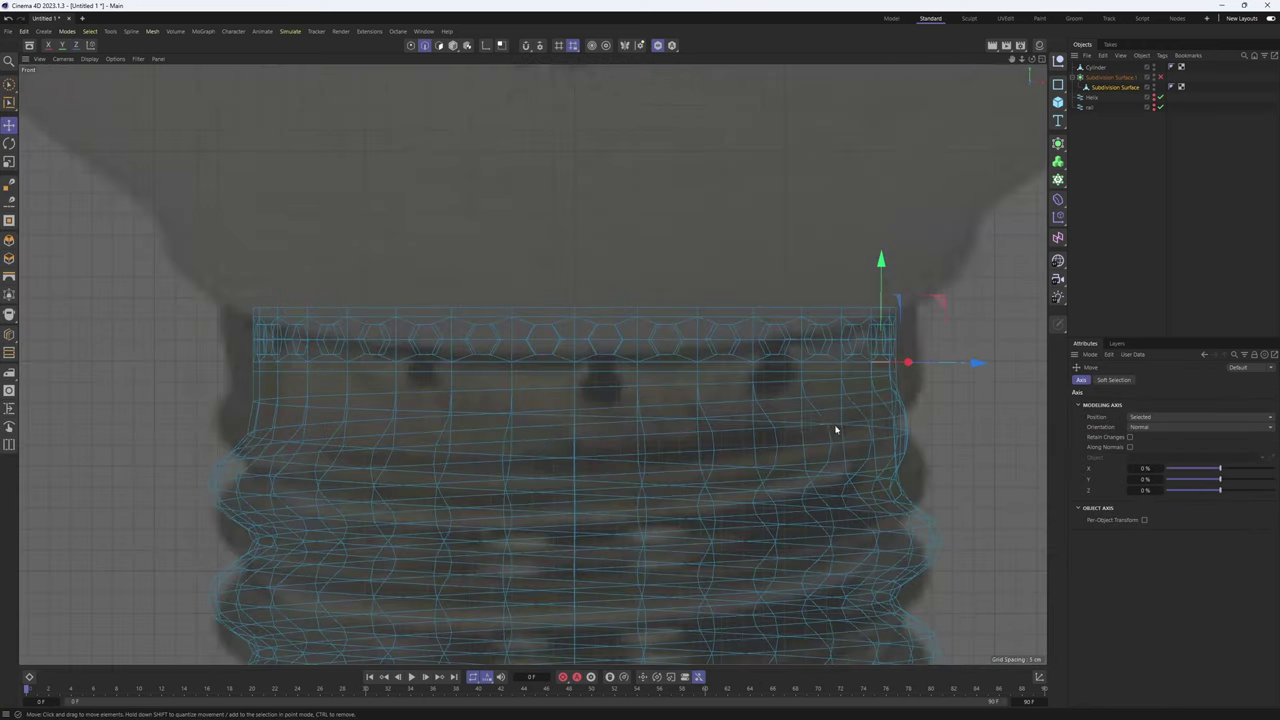
key("Return")
key("0")
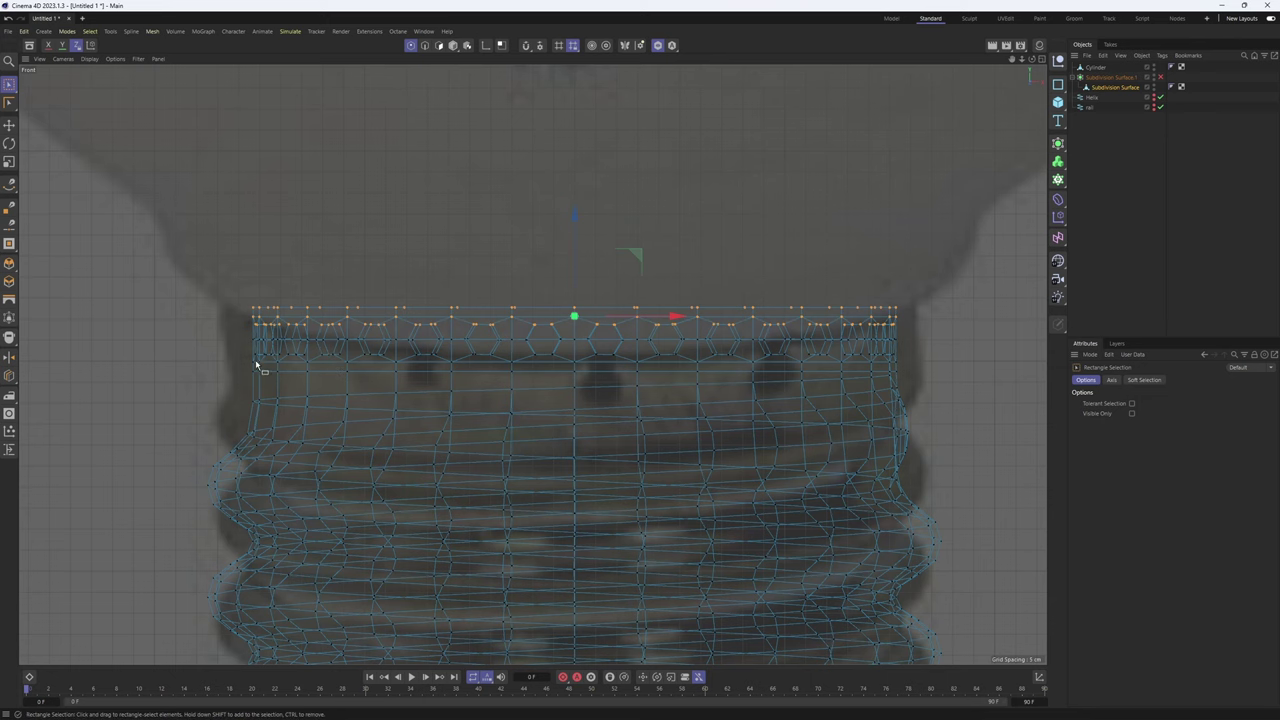
left_click_drag(385, 361, 949, 359)
key("F1")
Set the modeling axis orientation to World, lower the selected point row slightly and check the smoothed shape of the holes
right_click(622, 214)
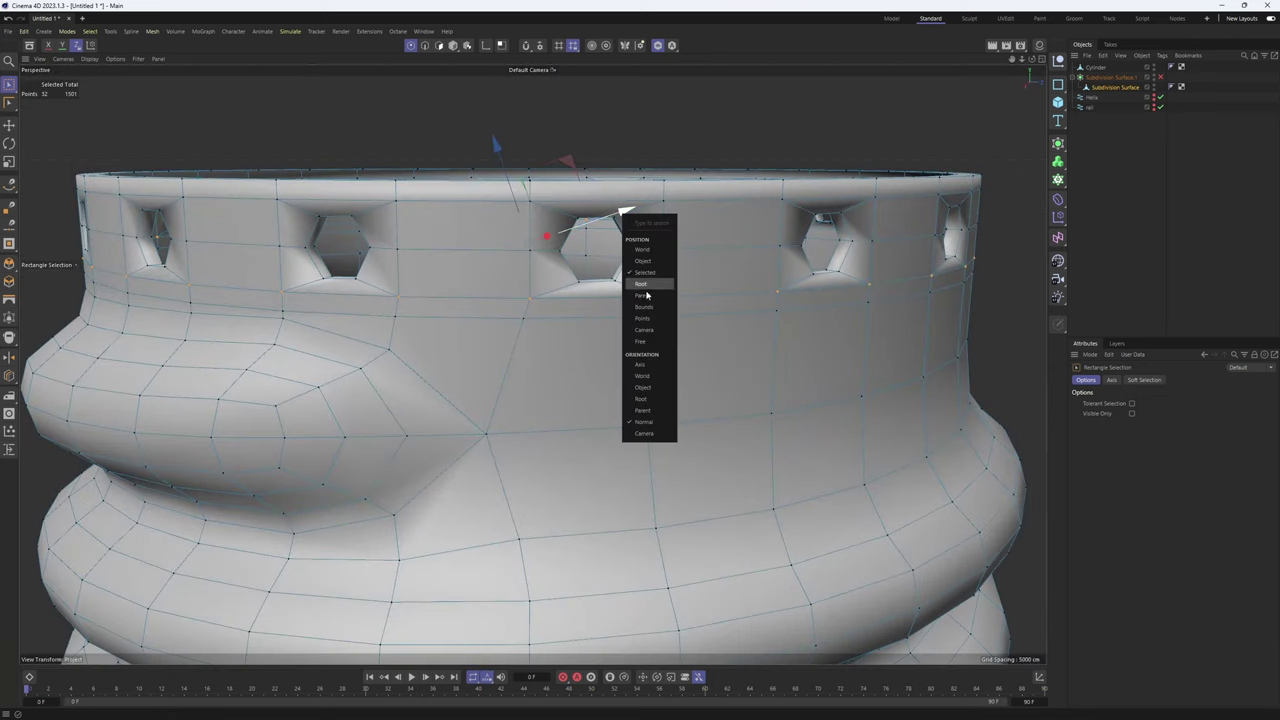
left_click(643, 376)
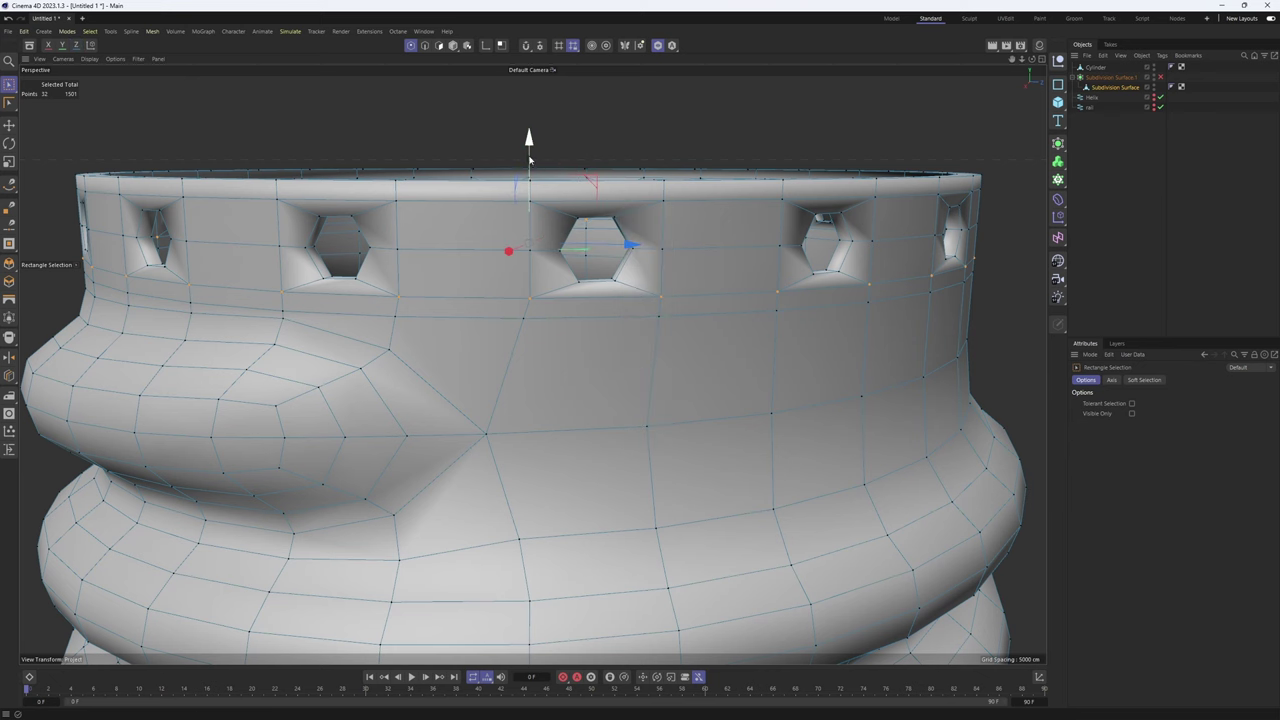
key("q")
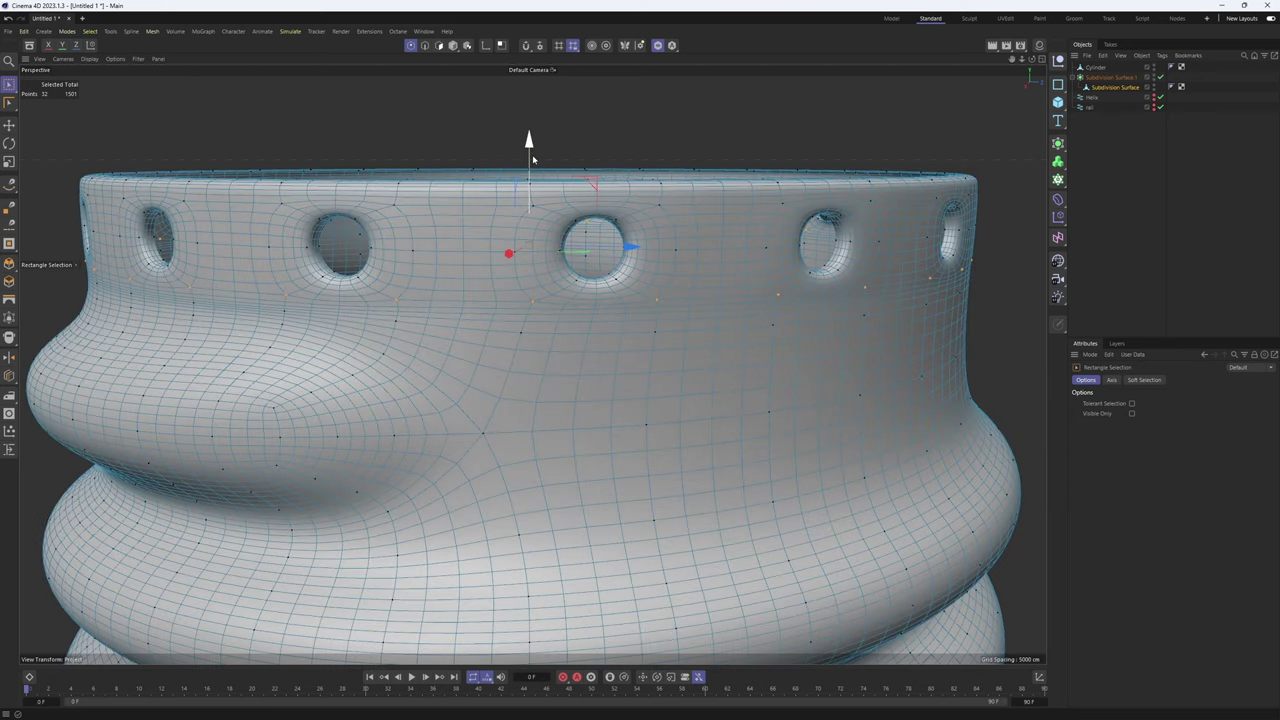
left_click(1171, 228)
key("ctrl+z")
key("Return")
key("q")
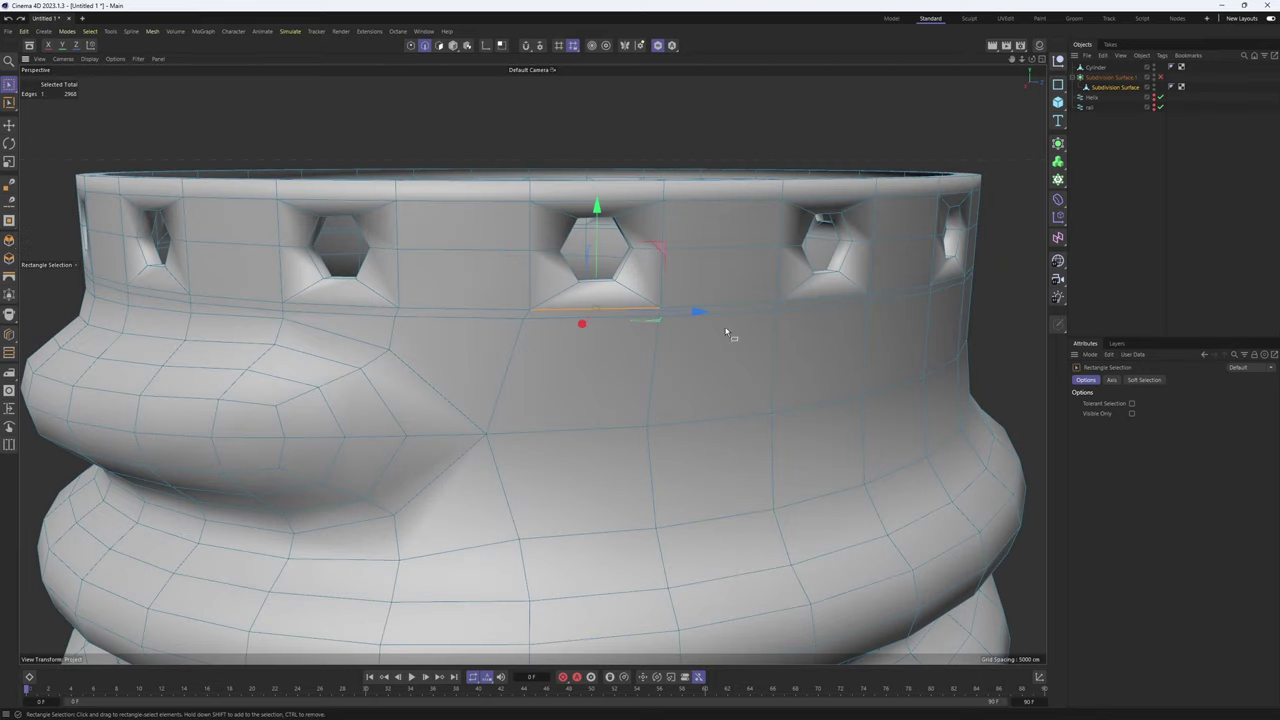
Select the spare edge loop just beneath the hole row, dissolve it and check the mesh with the Subdivision Surface on
key("e")
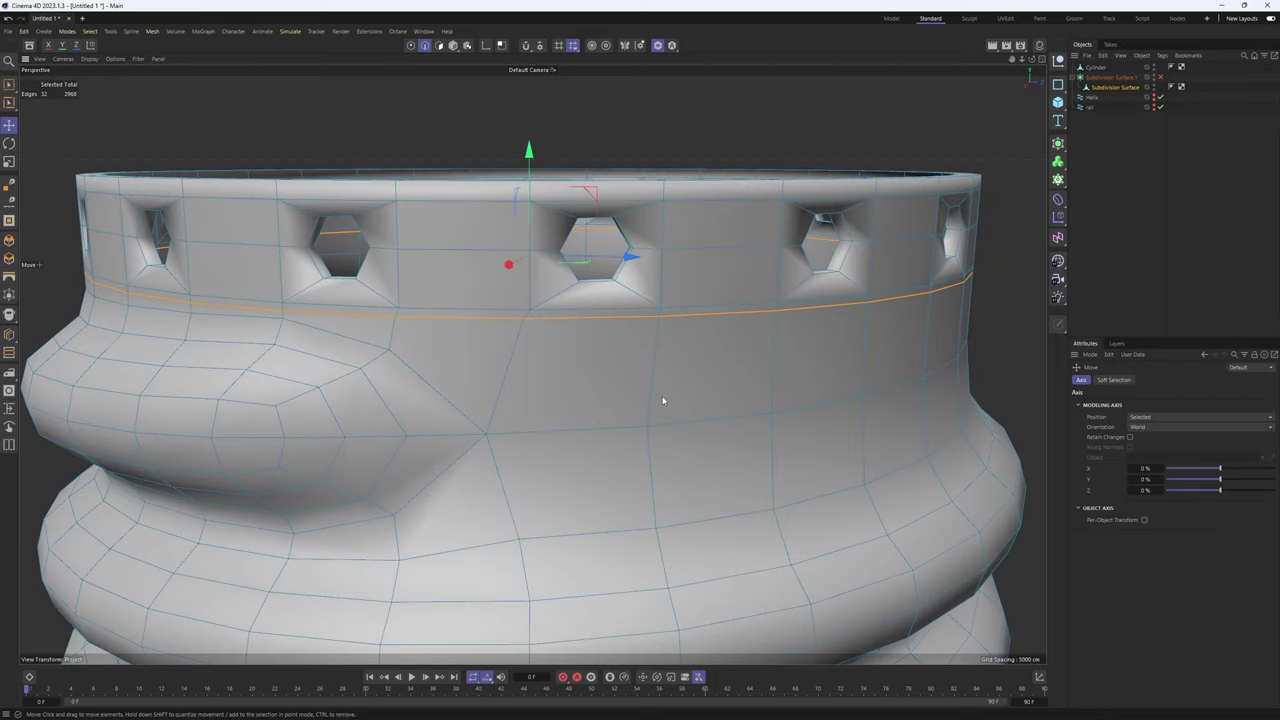
key("q")
left_click(1143, 220)
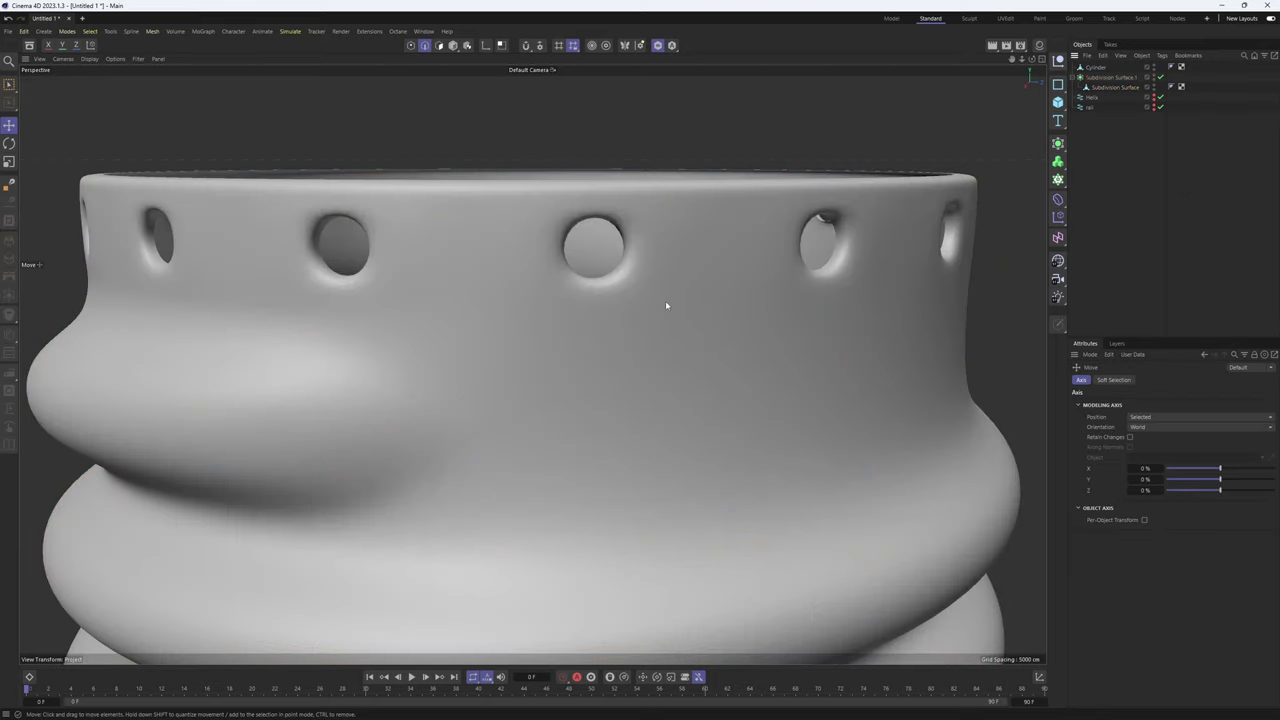
right_click_drag(668, 300, 598, 332, "alt")
left_click_drag(598, 332, 630, 331, "alt")
Return to model mode and examine the bulb reference image in the Front view
left_click(626, 317)
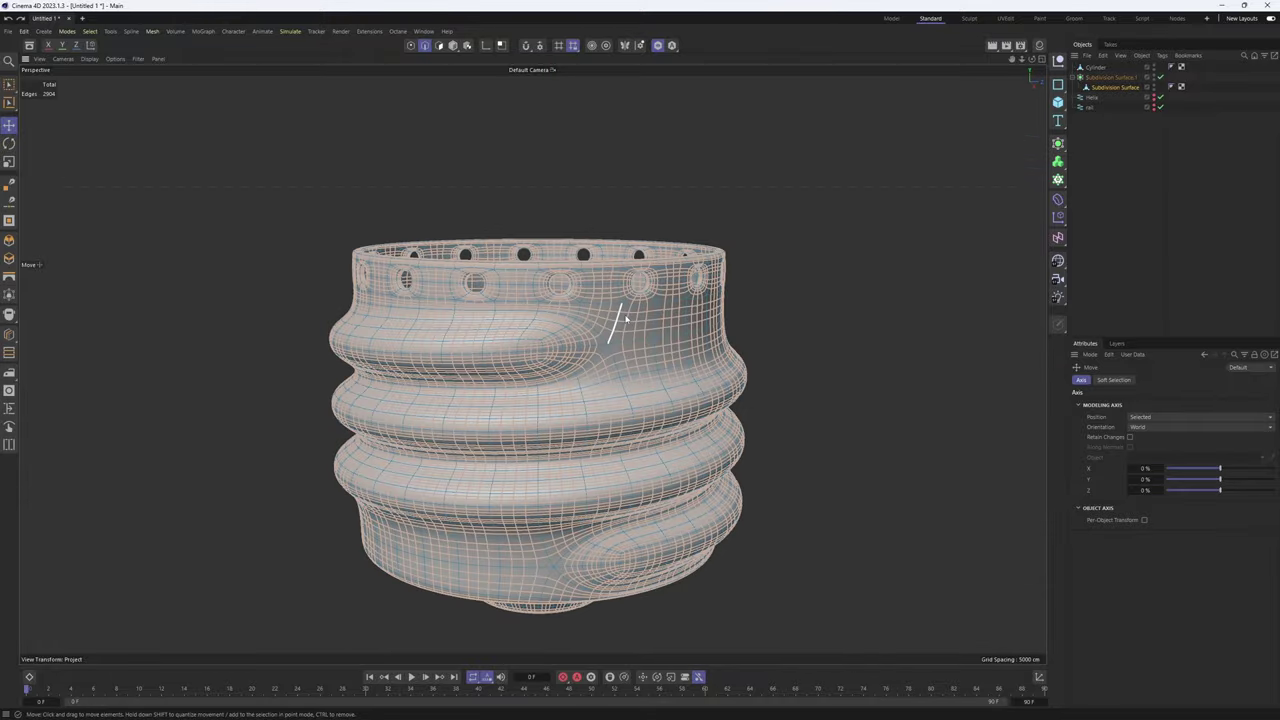
key("Return")
middle_click(625, 318)
middle_click(708, 401)
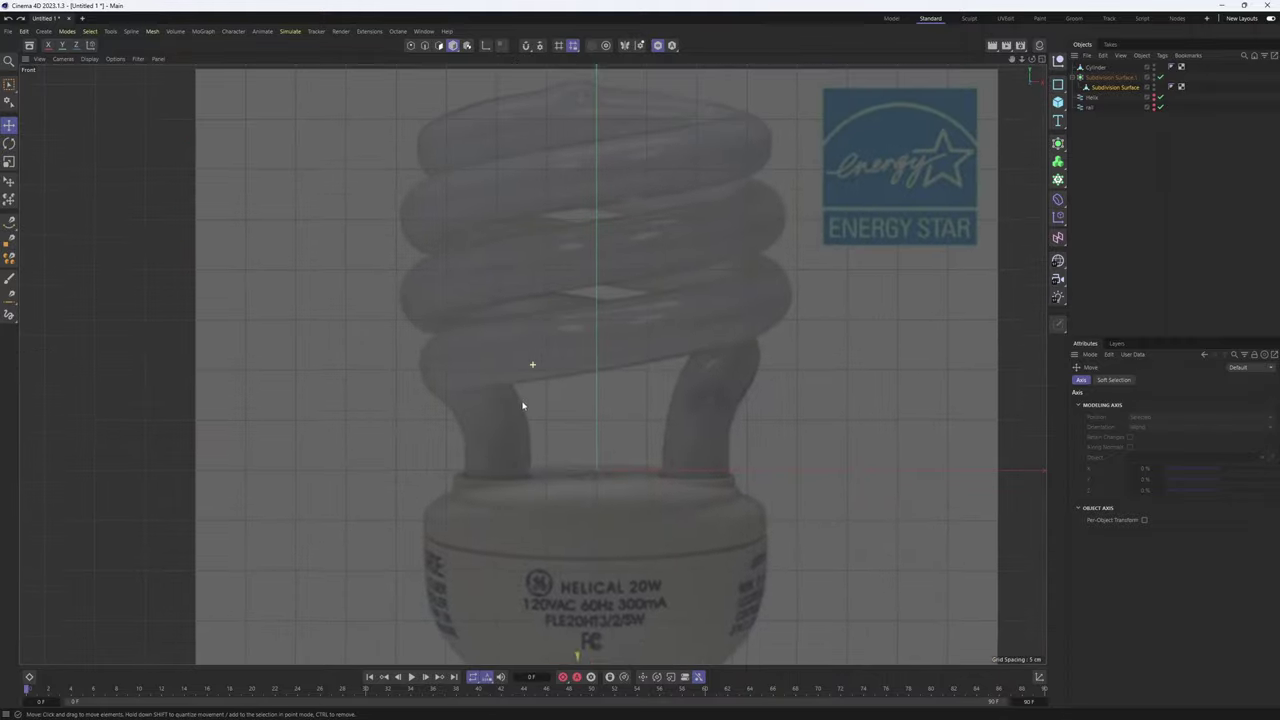
scroll(533, 401, "up", 2)
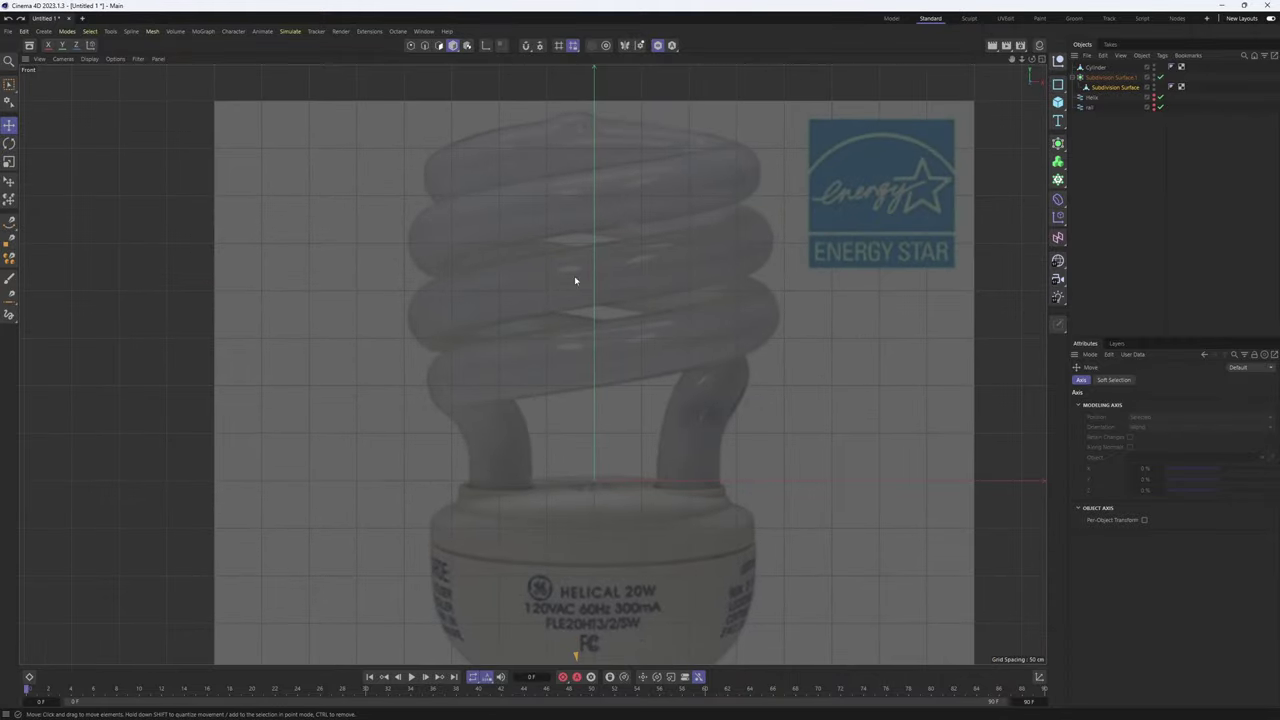
middle_click_drag(617, 344, 586, 232, "alt")
scroll(541, 311, "down", 8)
middle_click(540, 310)
middle_click(445, 210)
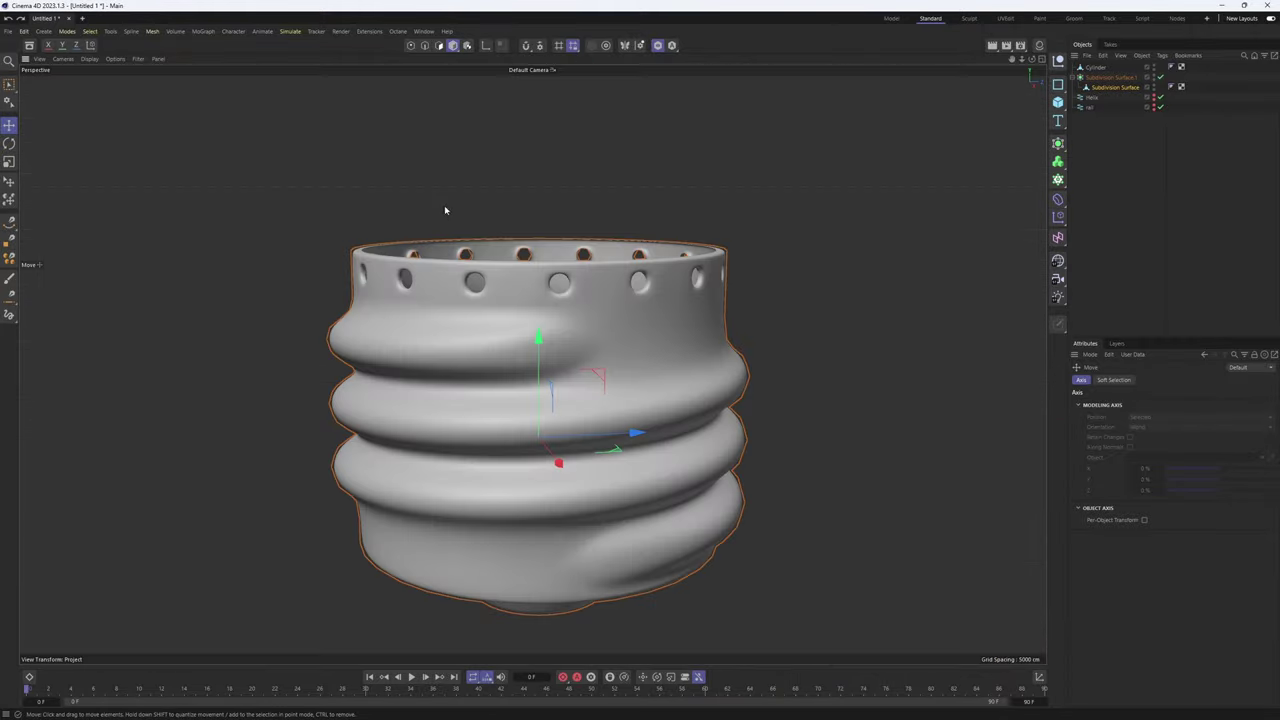
Save the project as bulb_youtube in the scenes folder
left_click(8, 31)
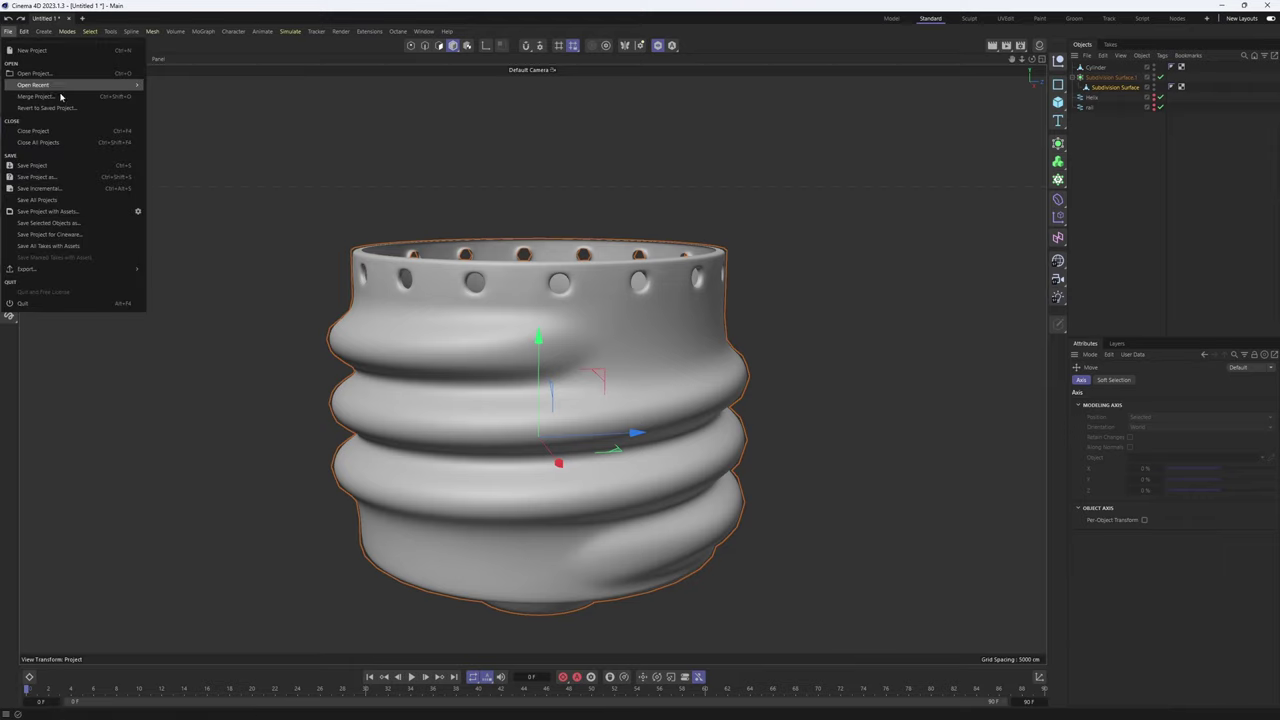
left_click(55, 179)
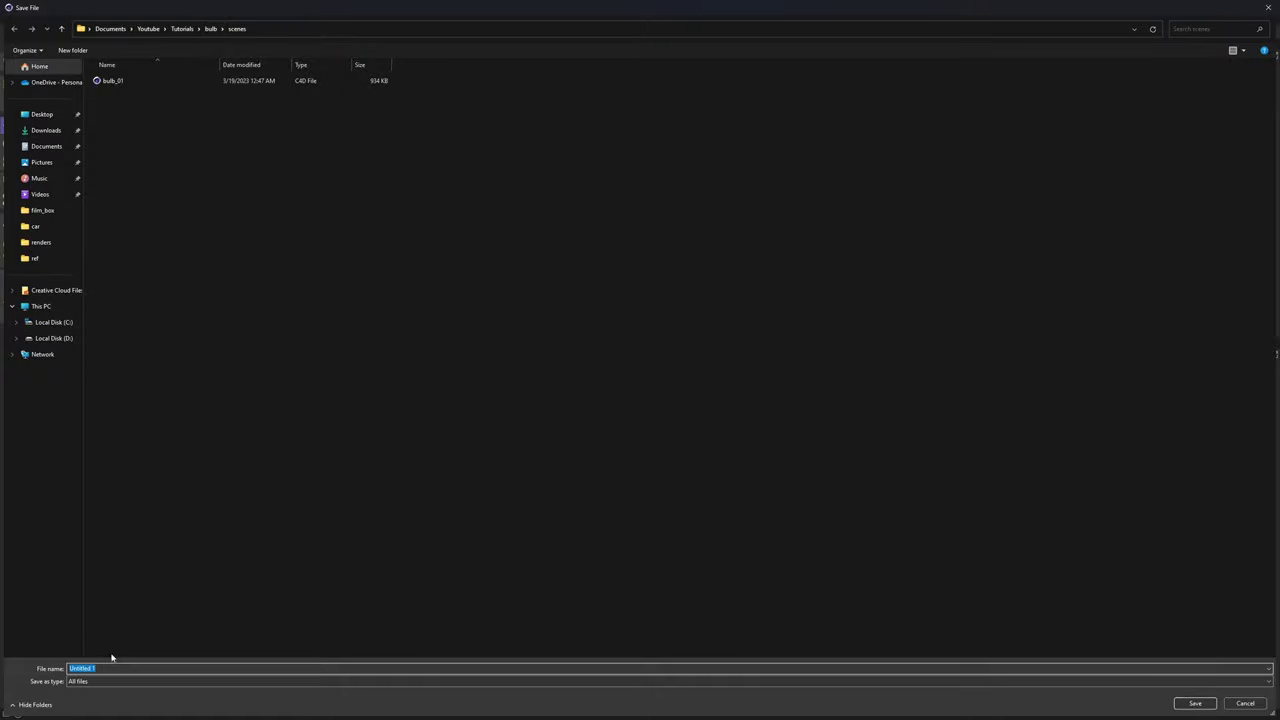
type("bulb_")
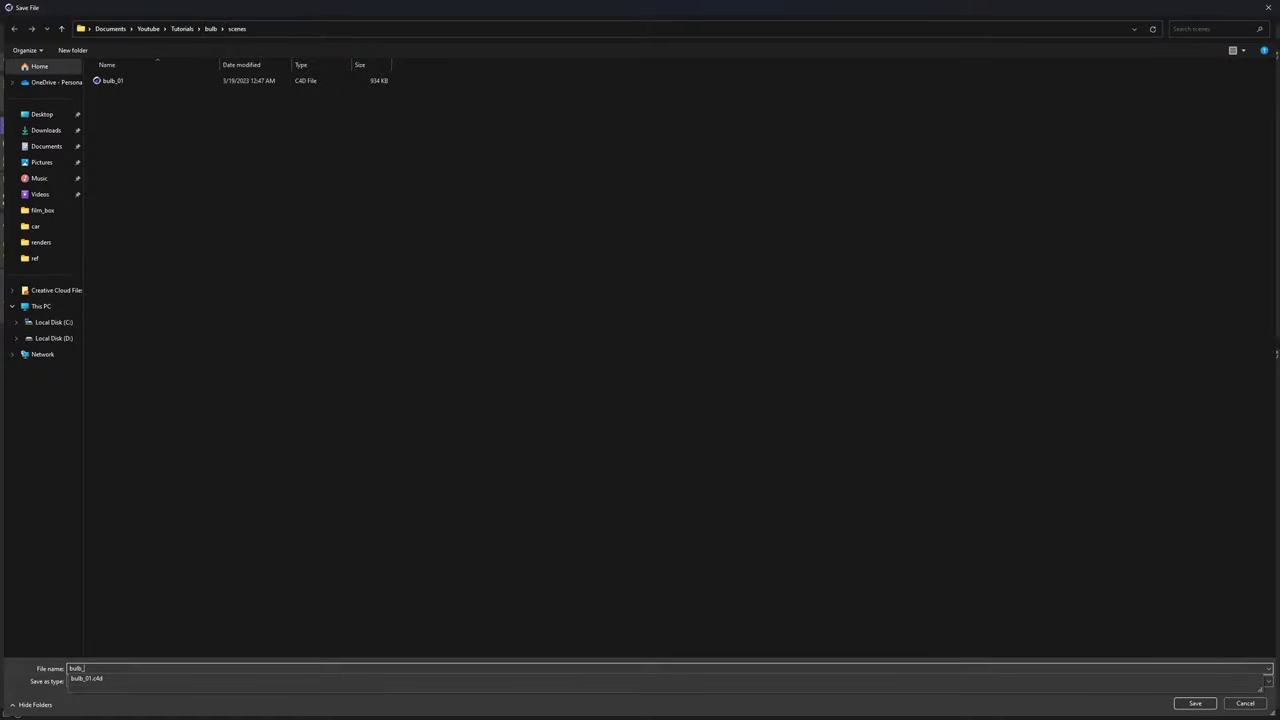
type("youtube")
key("Return")
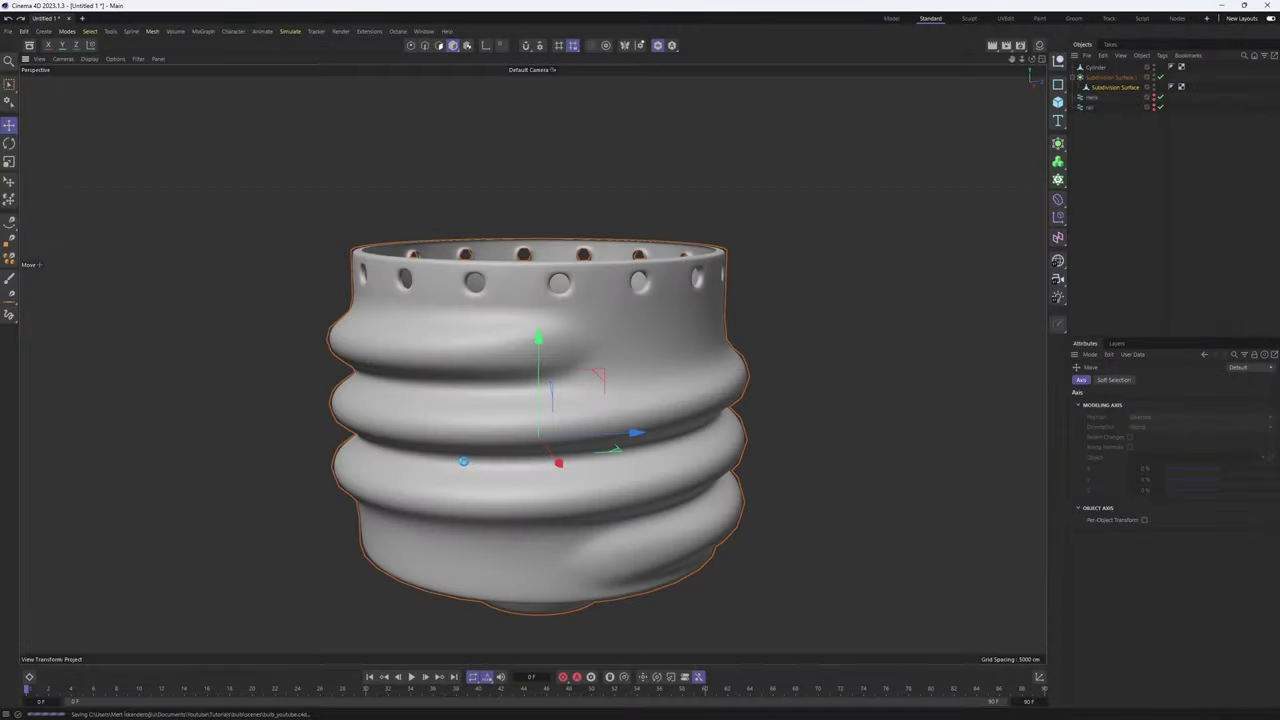
Turn off viewport solo to show the whole bulb and look at the collar from below
left_click(657, 45)
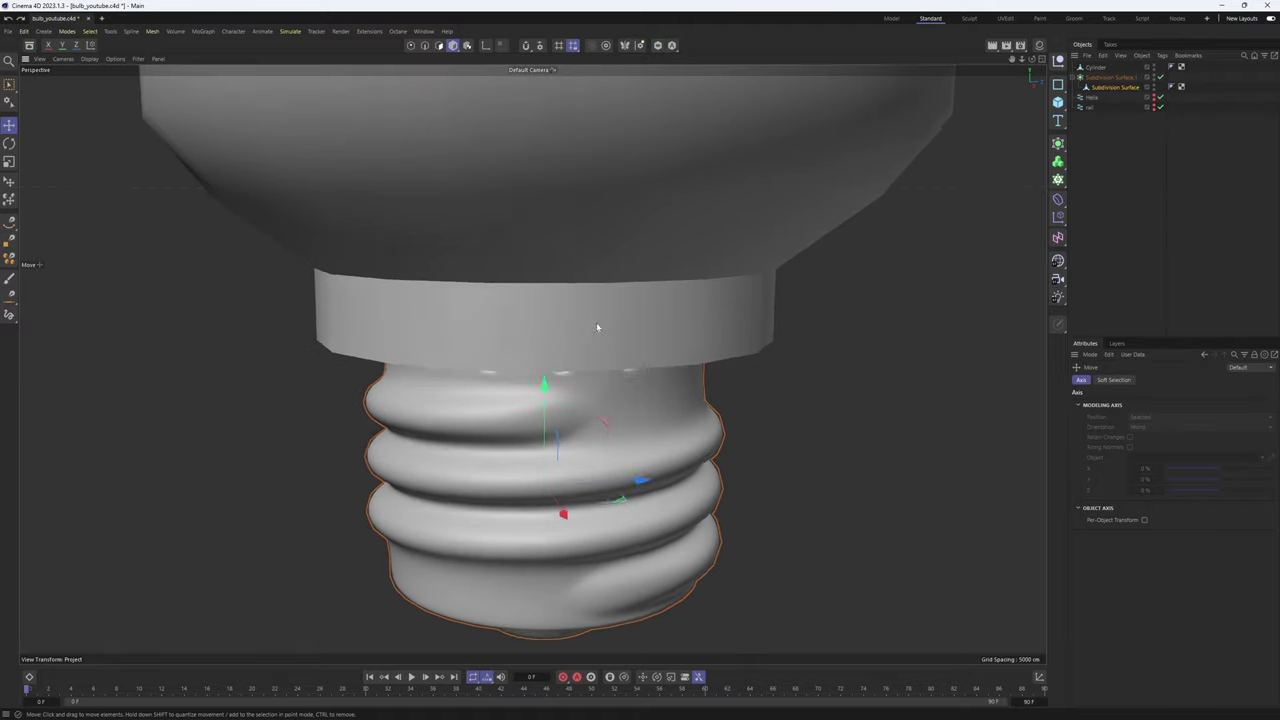
right_click_drag(638, 357, 648, 357, "alt")
left_click_drag(648, 357, 690, 390, "alt")
Scale the threaded base up slightly to match the reference image in the Front view
middle_click(700, 400)
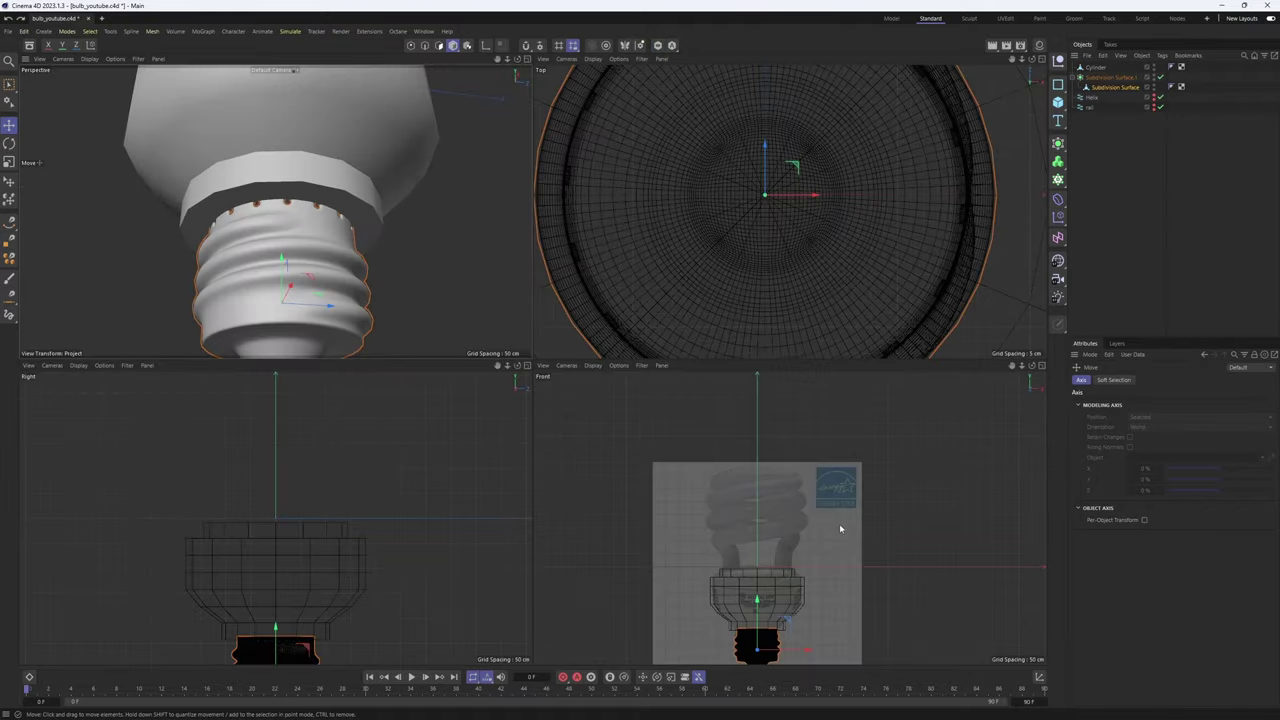
middle_click(840, 526)
middle_click_drag(626, 480, 672, 337, "alt")
right_click_drag(515, 430, 560, 413, "alt")
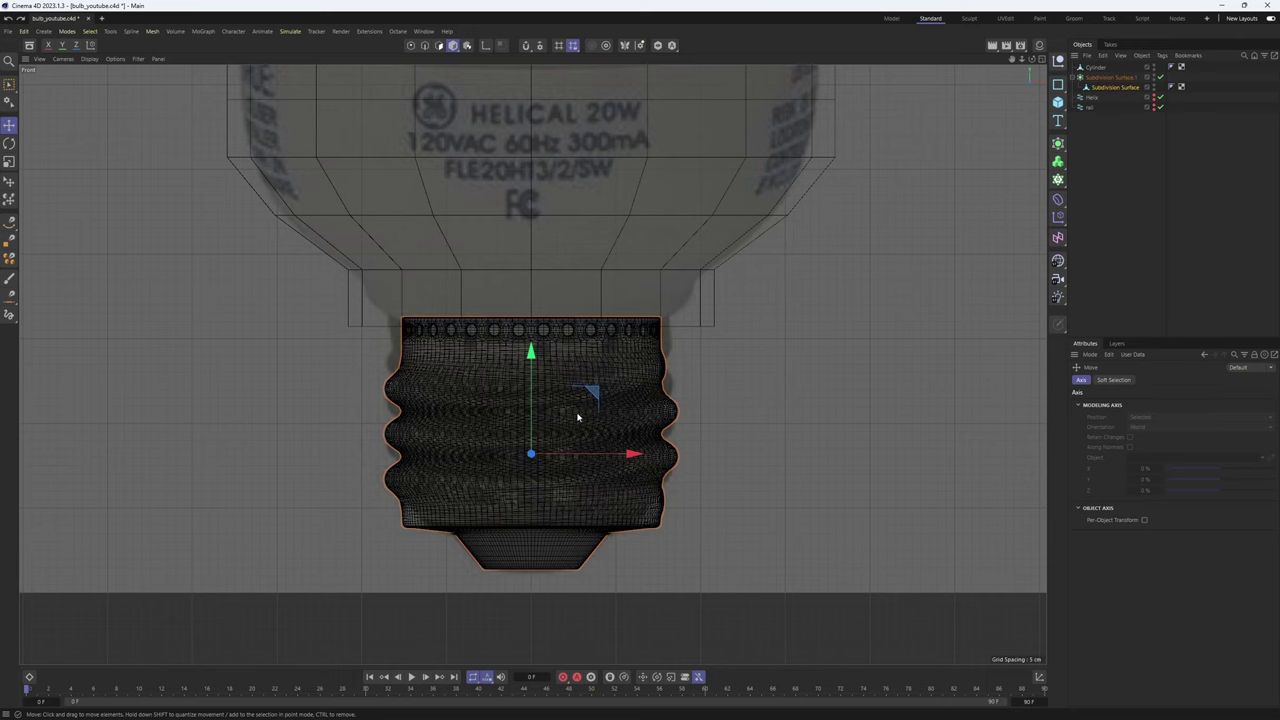
left_click_drag(590, 503, 631, 509)
middle_click(631, 509)
middle_click(428, 214)
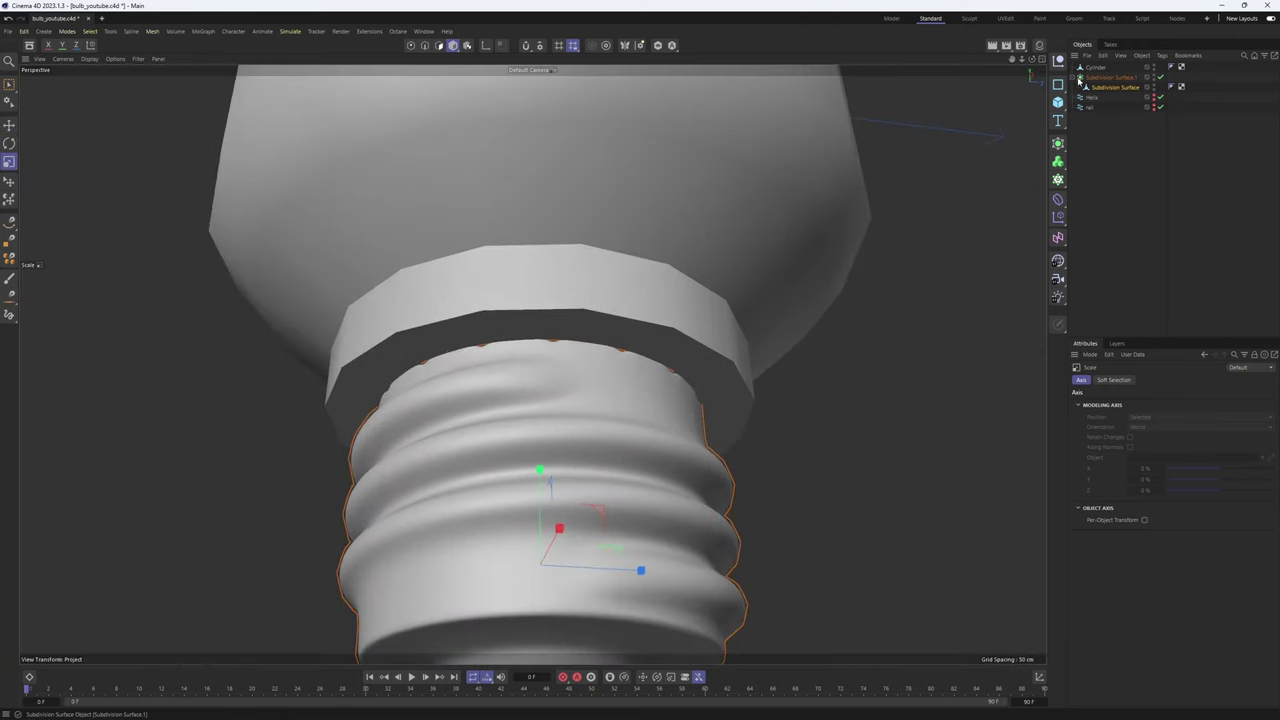
Select the underside and side polygon rings of the Cylinder's lower collar and scale them down to about 91.7%
left_click(1097, 67)
key("Return")
key("e")
left_click_drag(550, 306, 539, 336, "alt")
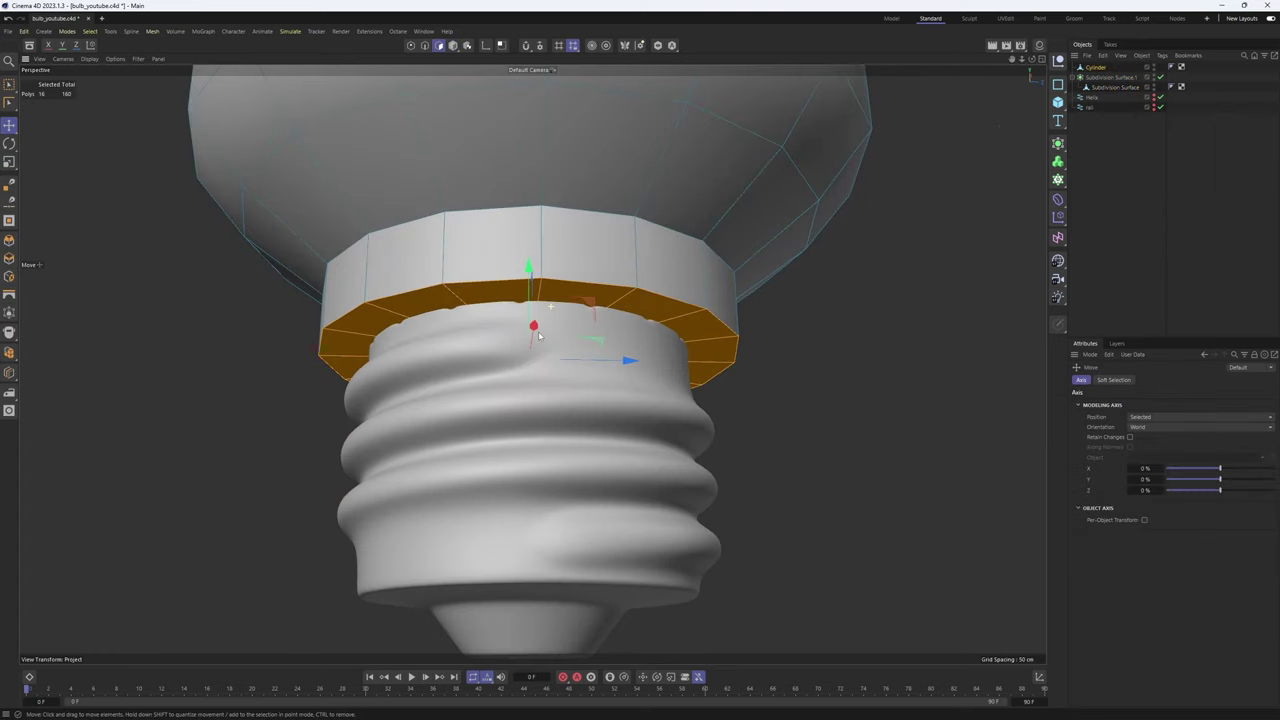
double_click(560, 313, "shift")
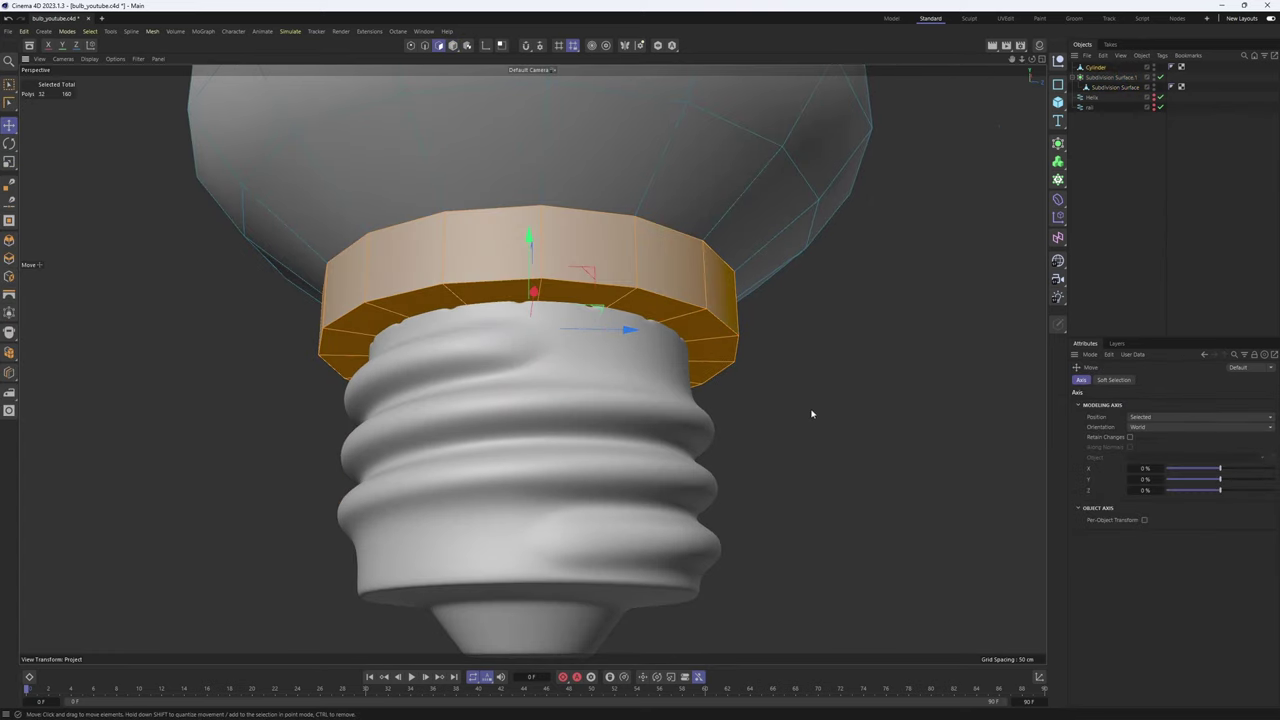
left_click_drag(965, 468, 920, 463)
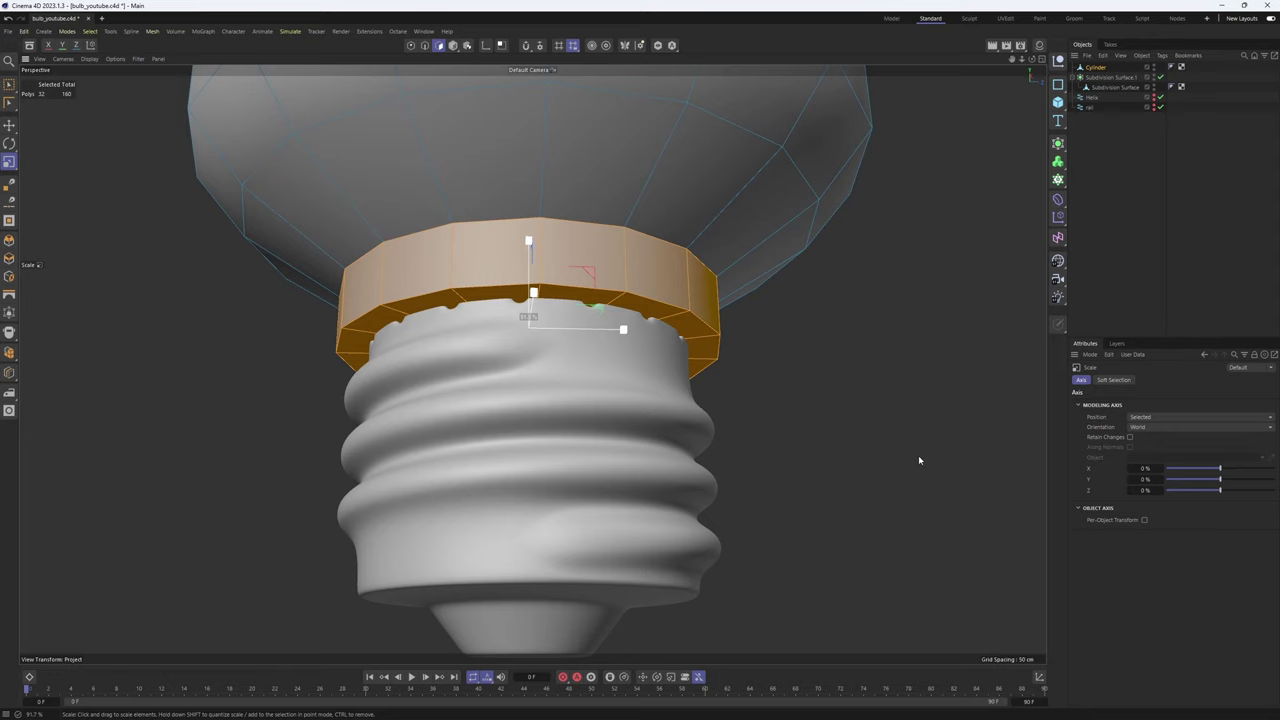
Select the polygon ring on the collar's underside and extrude it inward by scaling toward the threaded base's rim
double_click(559, 306)
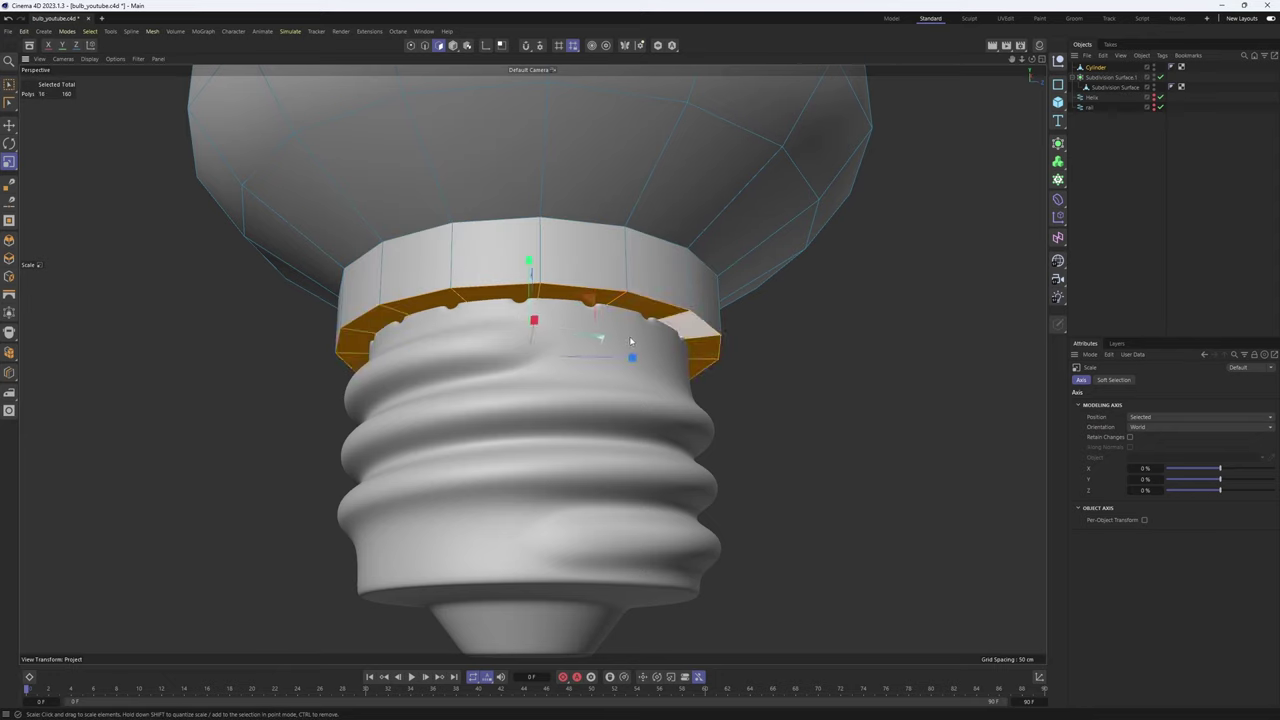
key("space")
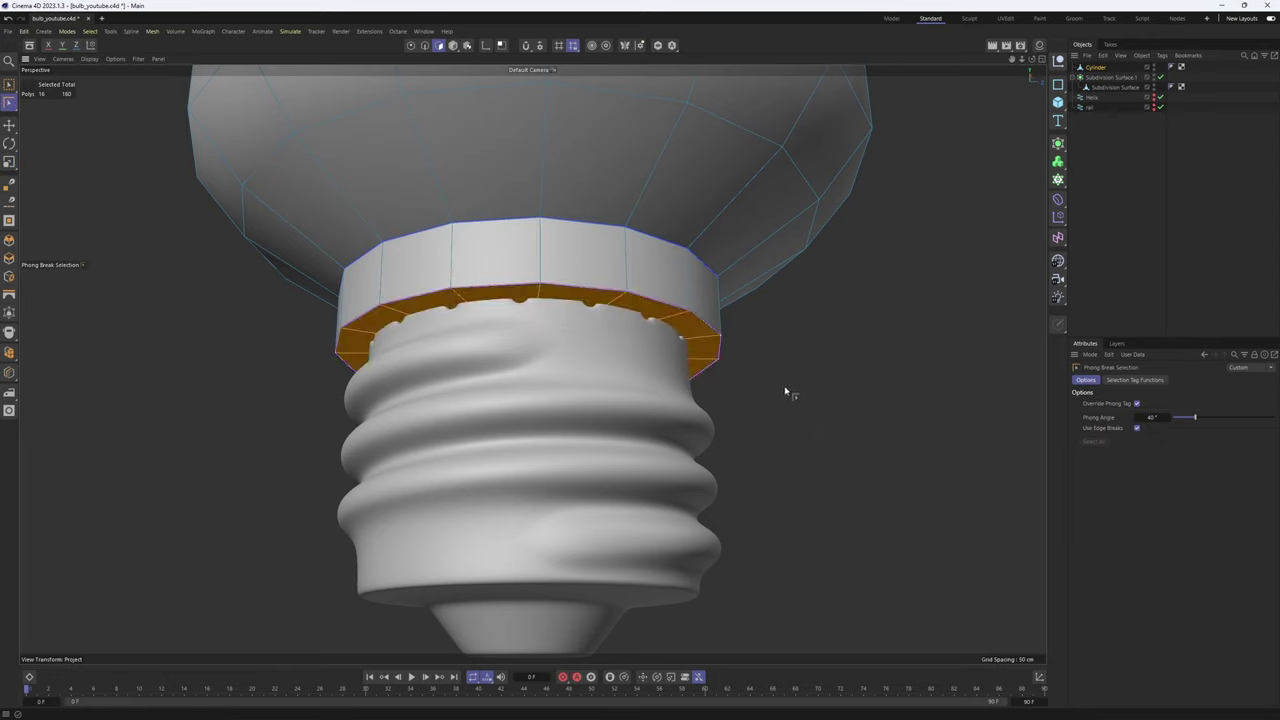
key("t")
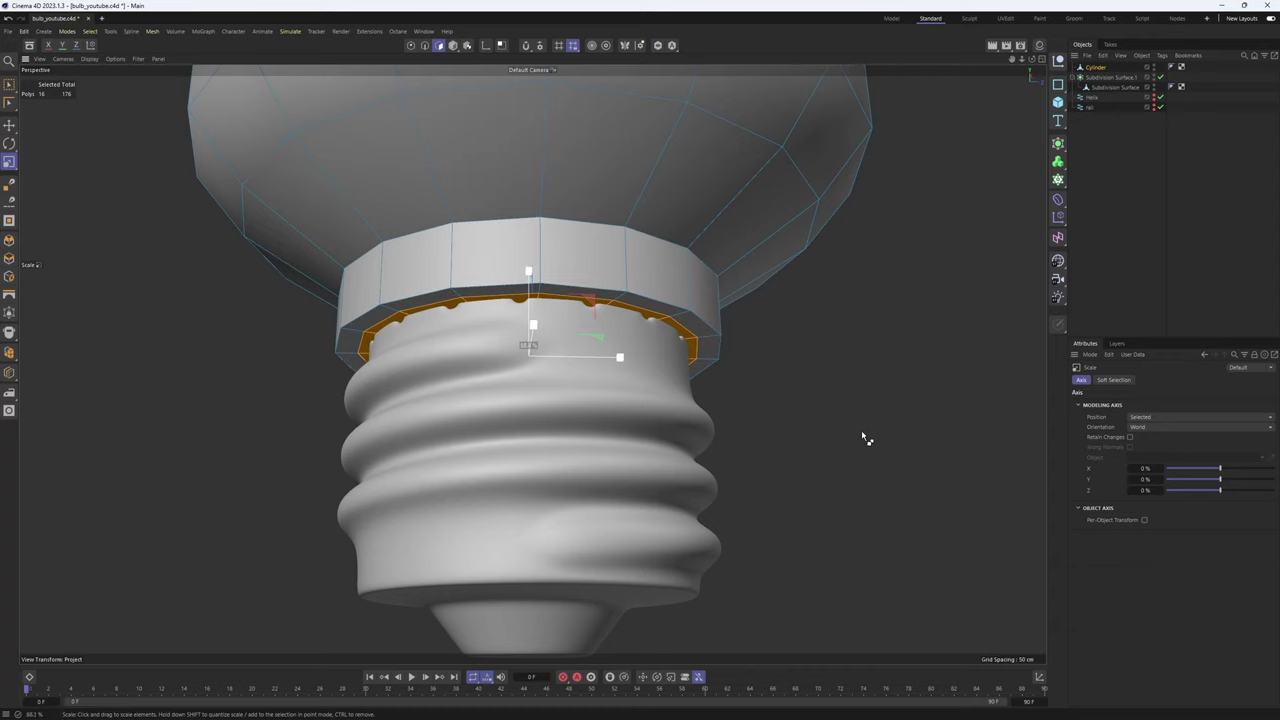
Extrude the narrow inner underside ring upward inside the collar and delete its selected end polygons
left_click_drag(860, 433, 888, 428, "alt")
key("e")
right_click_drag(577, 272, 620, 272, "alt")
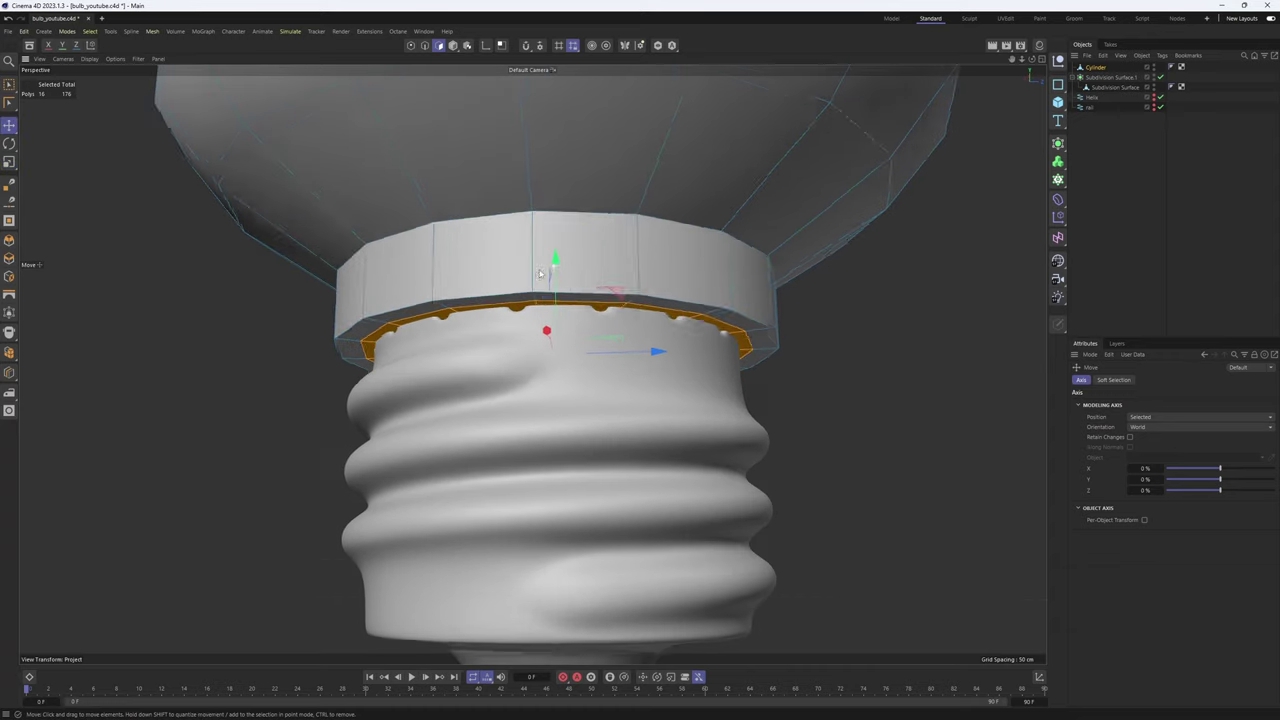
left_click_drag(577, 272, 584, 246, "alt")
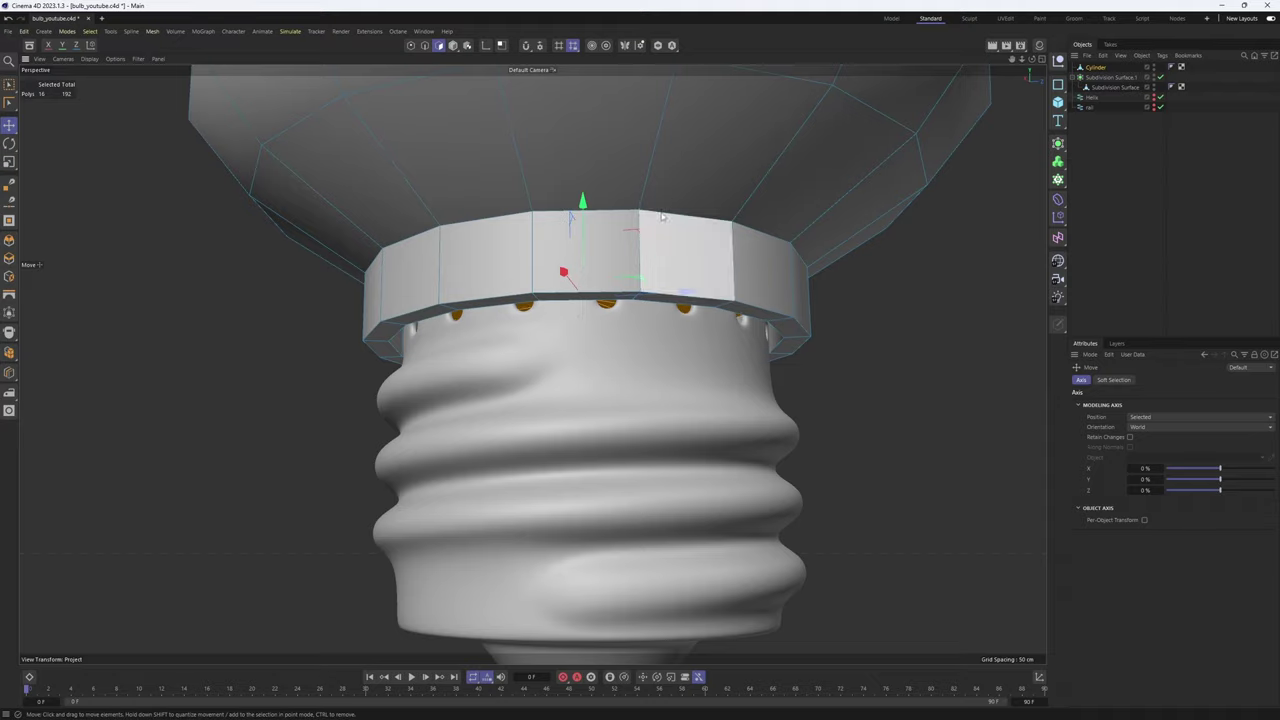
left_click_drag(574, 216, 573, 193)
key("Delete")
Examine the housing and its collar in perspective and against the reference image in the Front view
scroll(625, 294, "down", 1)
scroll(625, 294, "down", 3)
middle_click_drag(625, 294, 637, 477, "alt")
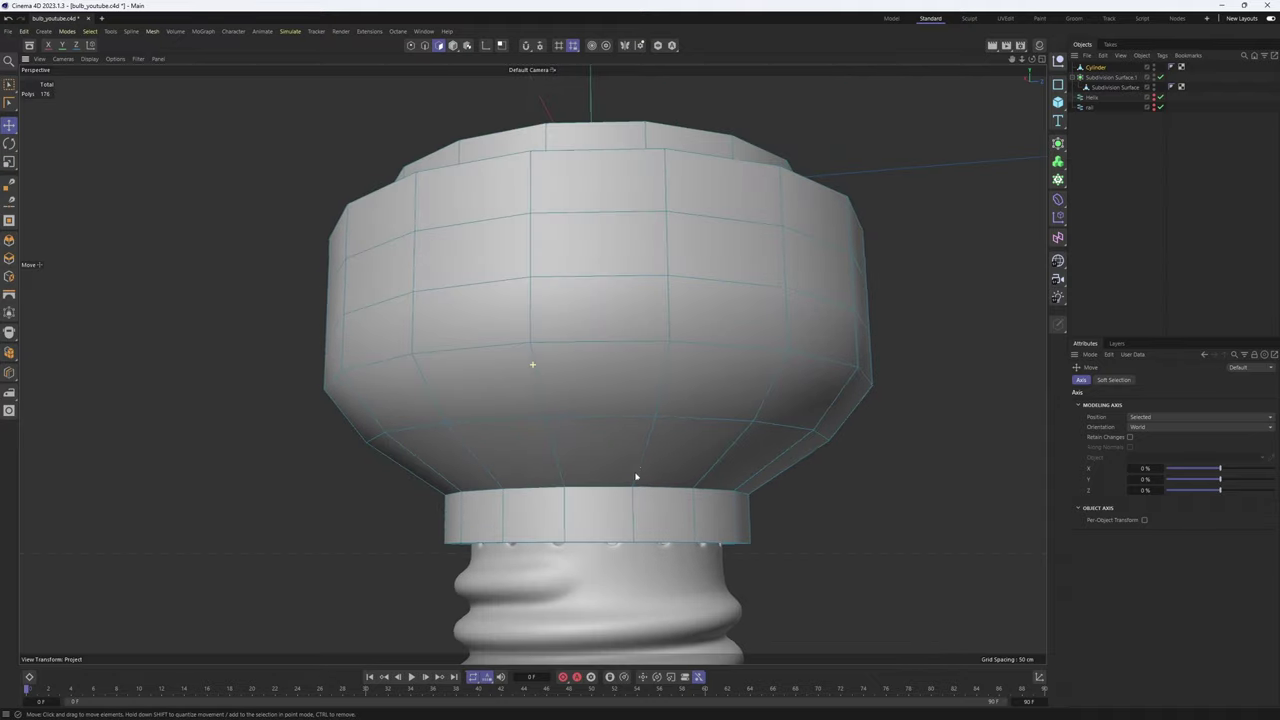
left_click_drag(614, 334, 637, 357, "alt")
scroll(654, 243, "up", 2)
middle_click_drag(654, 243, 655, 343, "alt")
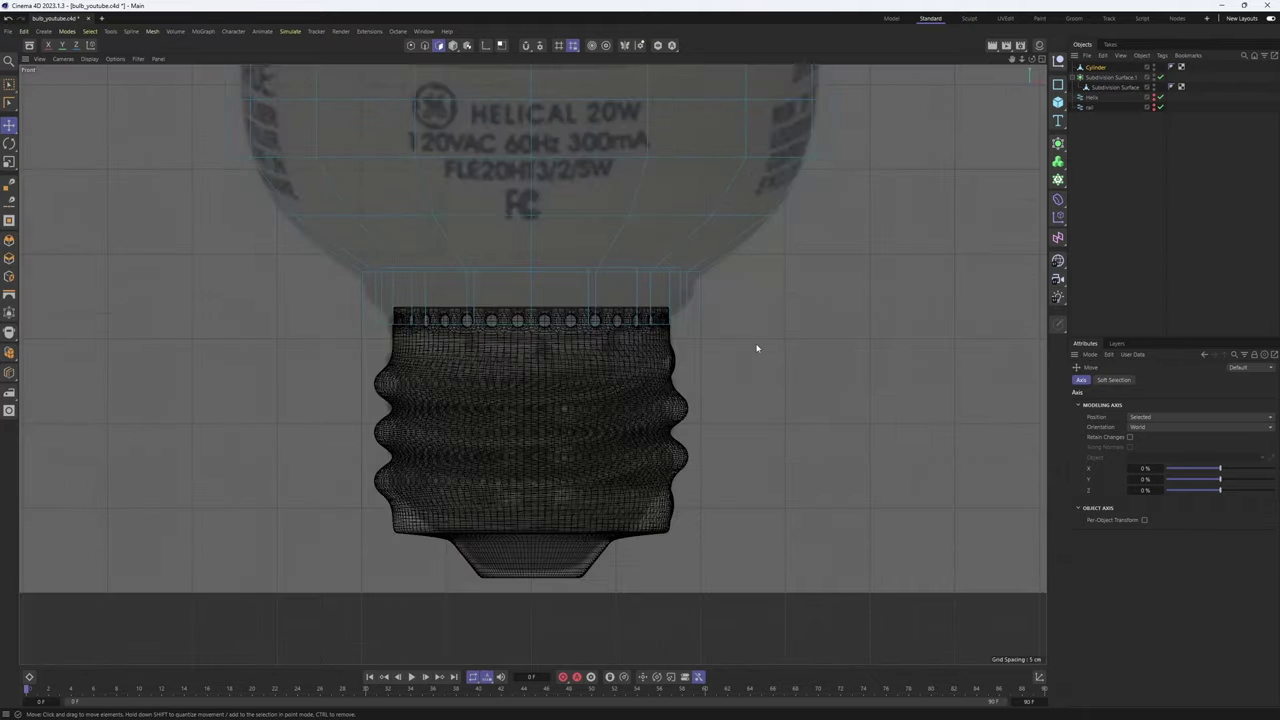
scroll(700, 451, "down", 5)
scroll(710, 275, "down", 5)
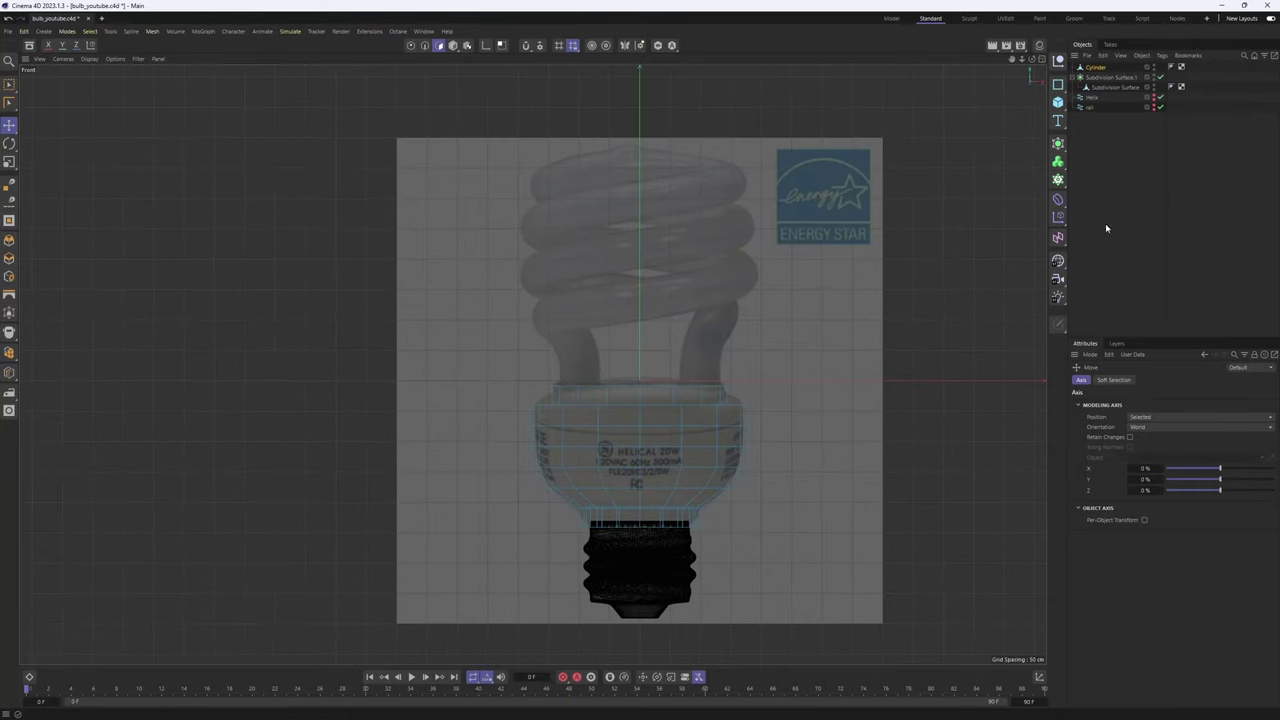
Duplicate the Helix spline, hide the original, and move the copy up to the top of the housing
left_click(1165, 105)
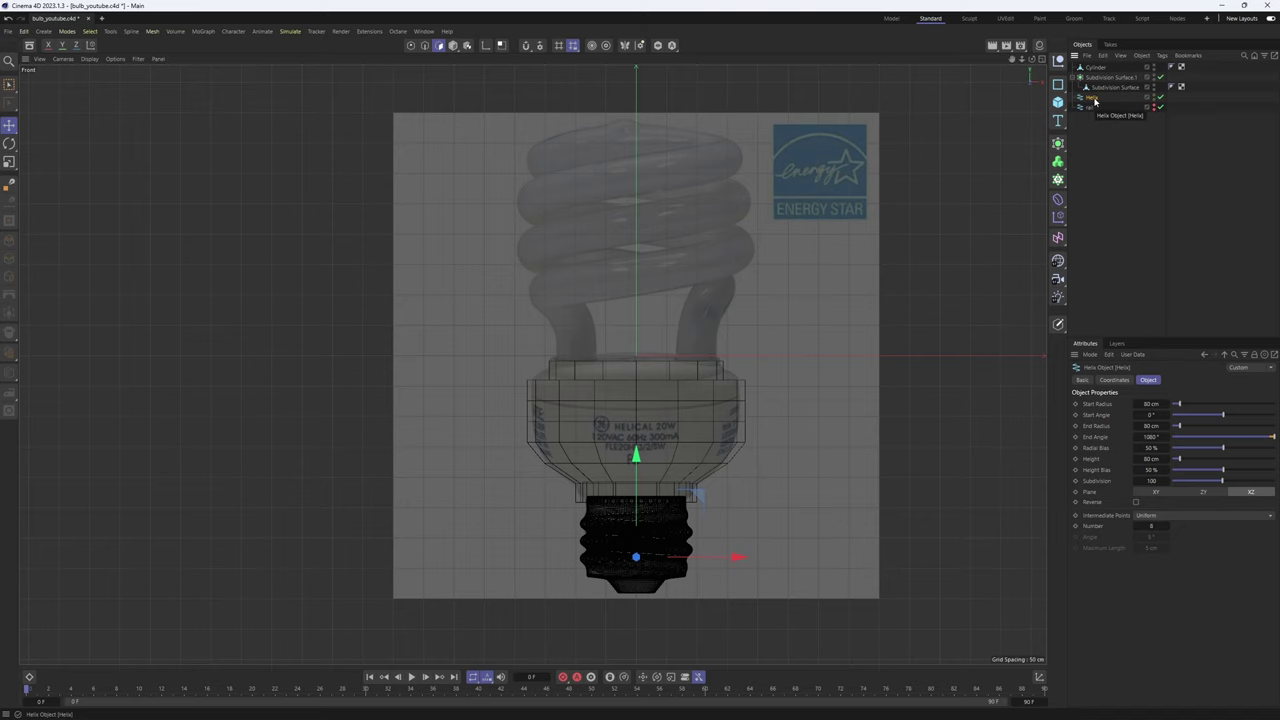
key("ctrl+c")
key("ctrl+v")
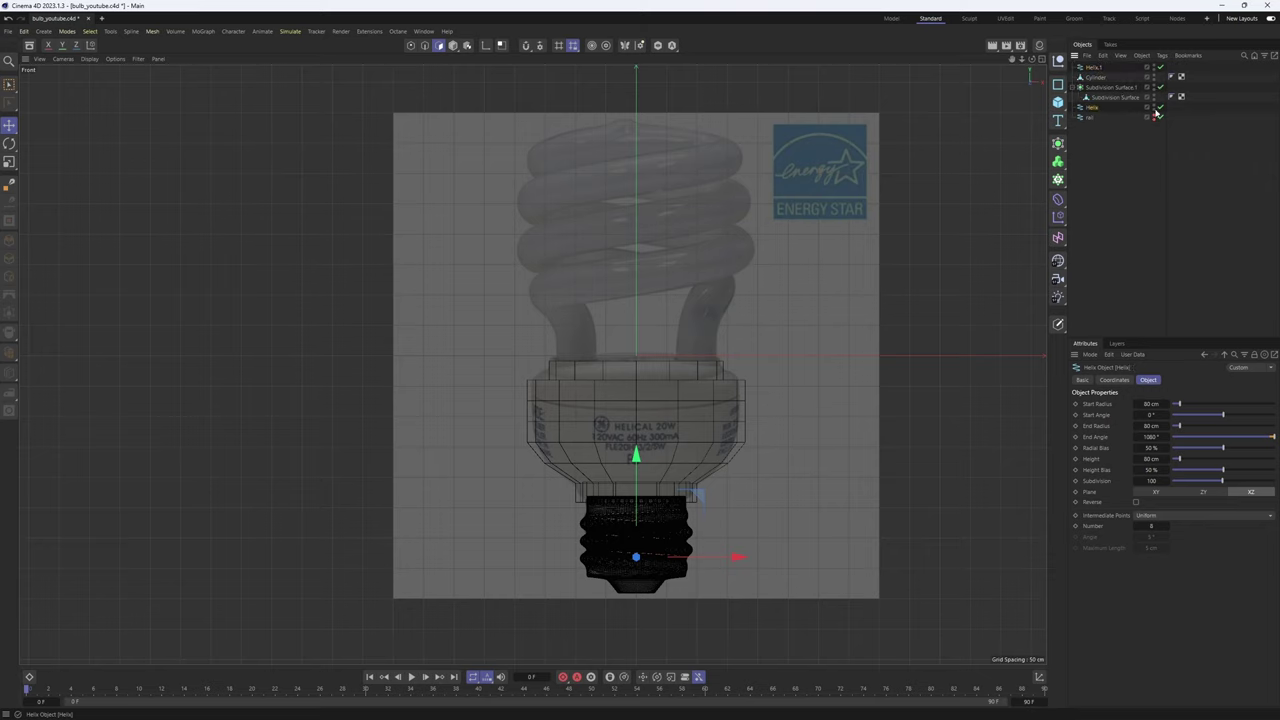
double_click(1154, 109, "alt")
left_click(1125, 156)
left_click(1090, 69)
left_click(1092, 68)
left_click_drag(649, 382, 618, 256)
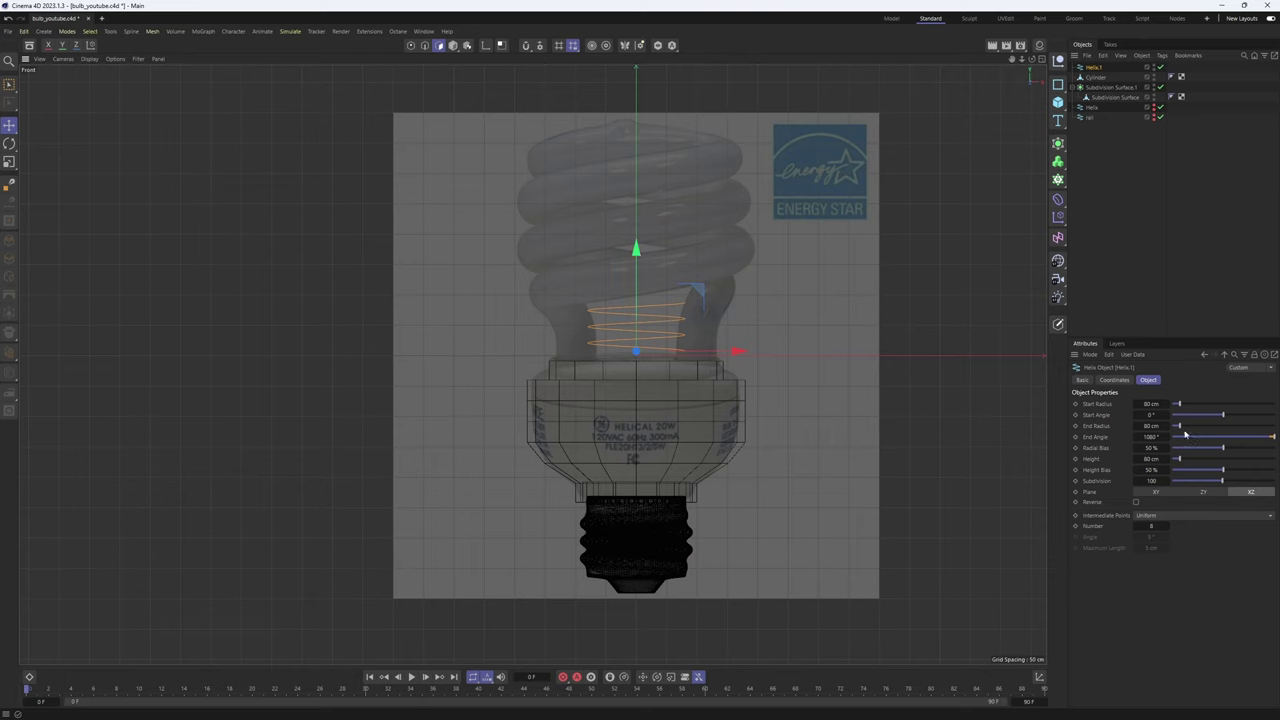
Set the copied helix's height to 360 cm and its start radius to 150 cm
left_click_drag(1151, 460, 1240, 459)
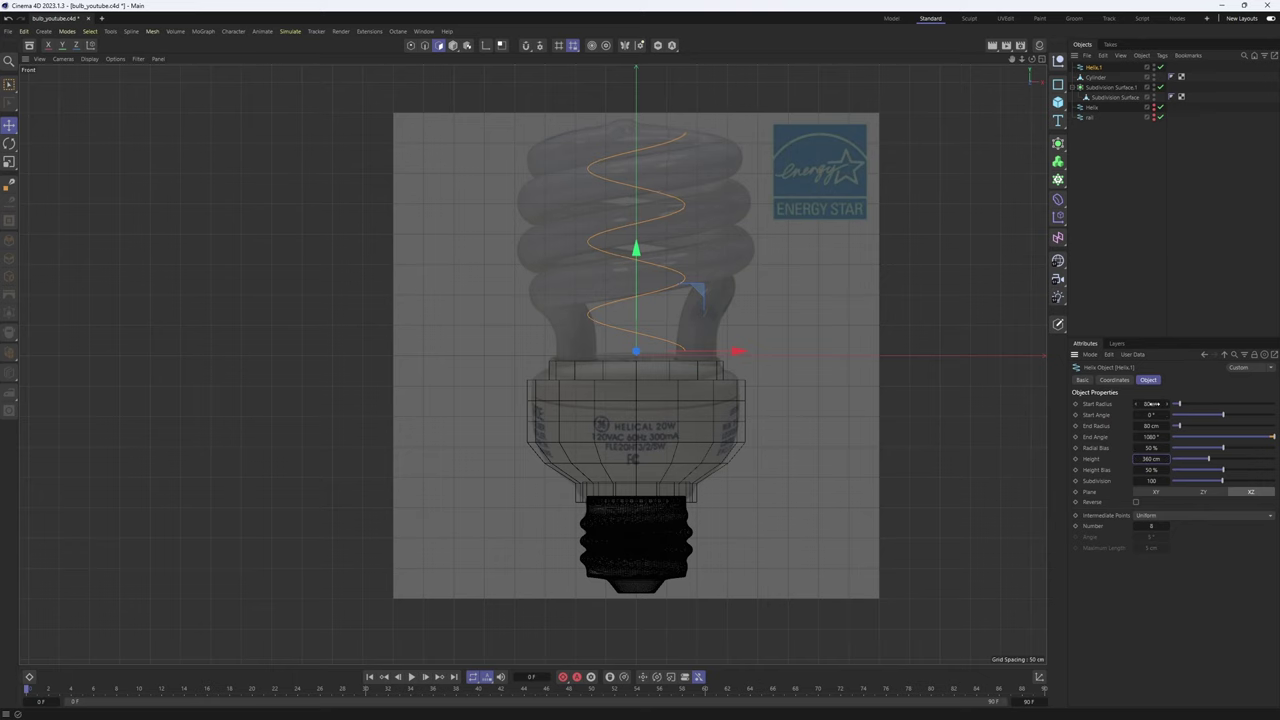
left_click_drag(1152, 403, 1175, 403)
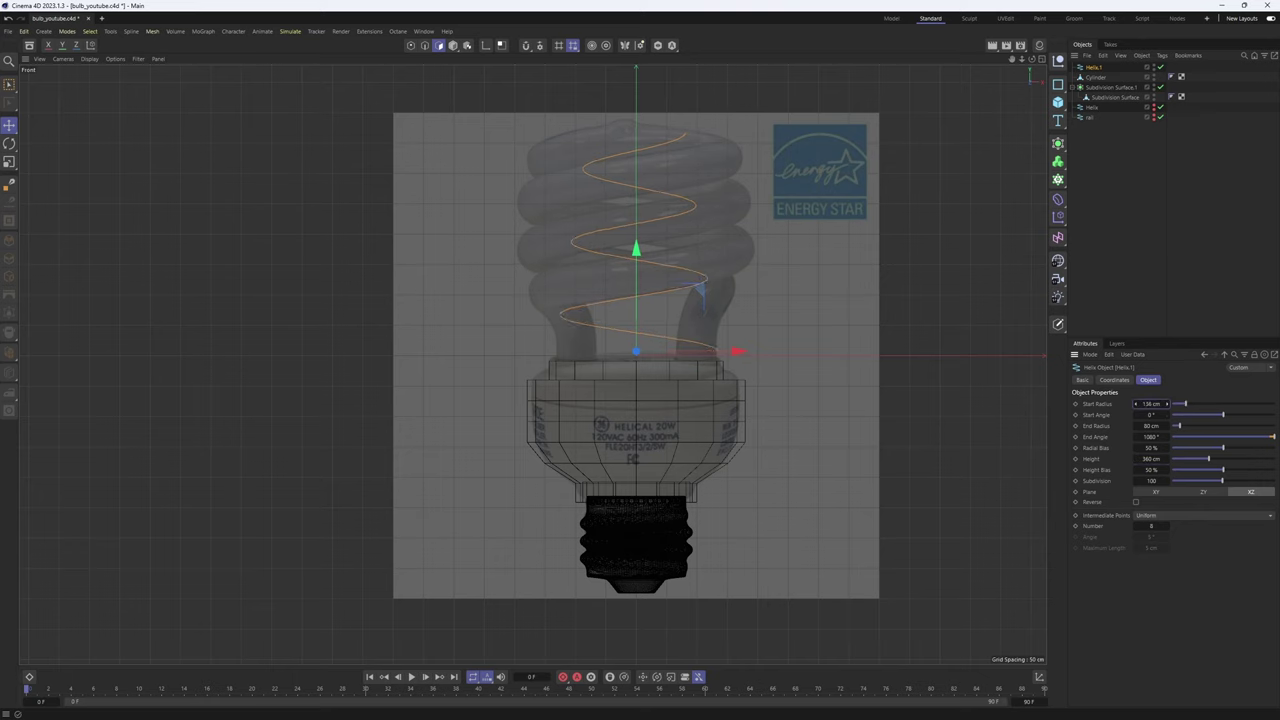
double_click(1159, 404)
type("140")
key("Return")
left_click_drag(1147, 403, 1146, 403)
left_click(1151, 405)
Set the copied helix's end radius to 150 cm, matching its start radius
double_click(1151, 427)
key("ctrl+v")
type("0")
key("Return")
left_click(1153, 427)
key("ctrl+v")
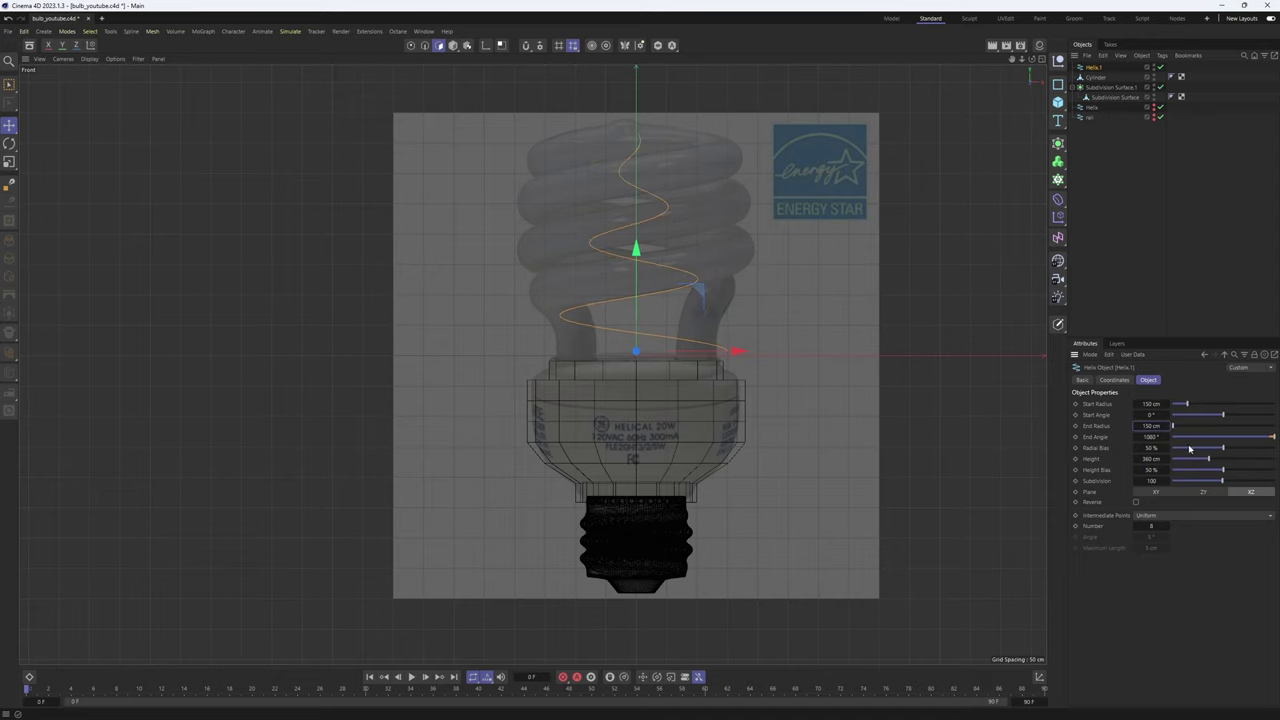
type("0")
key("Return")
left_click(1151, 428)
key("ctrl+v")
key("Return")
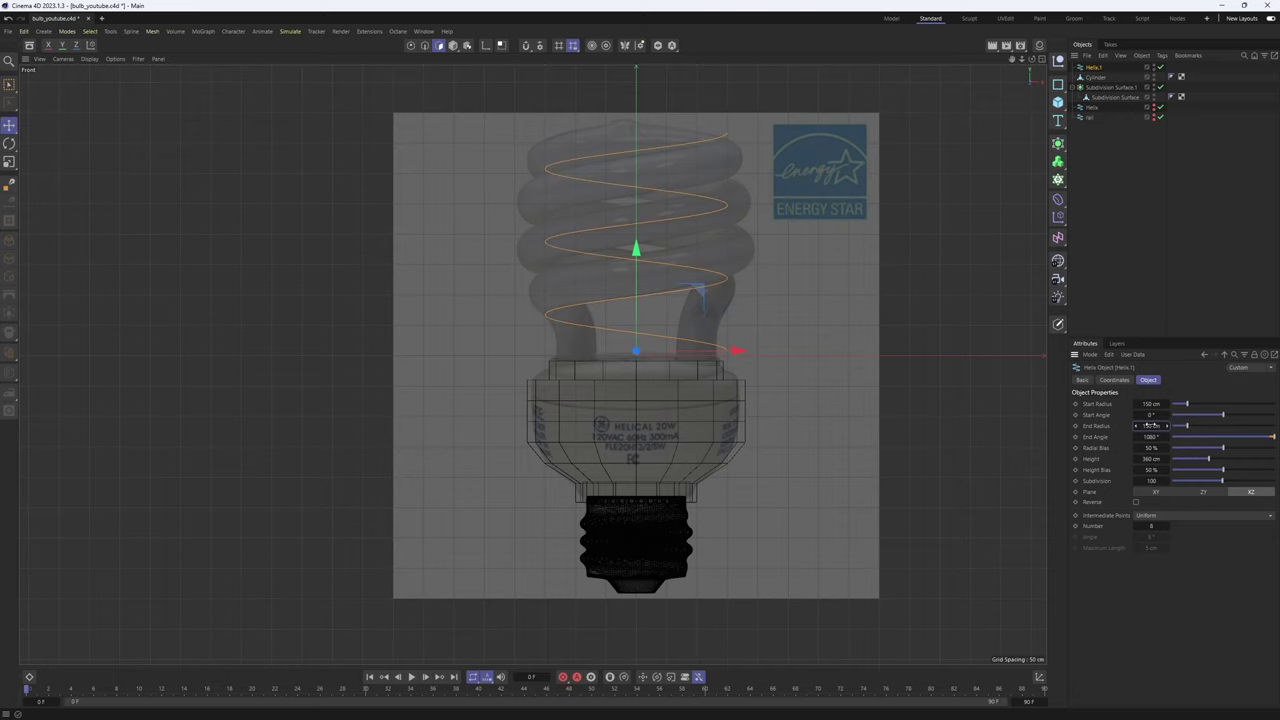
Set the copied helix's end angle to 720° to give it two turns
scroll(706, 294, "up", 3)
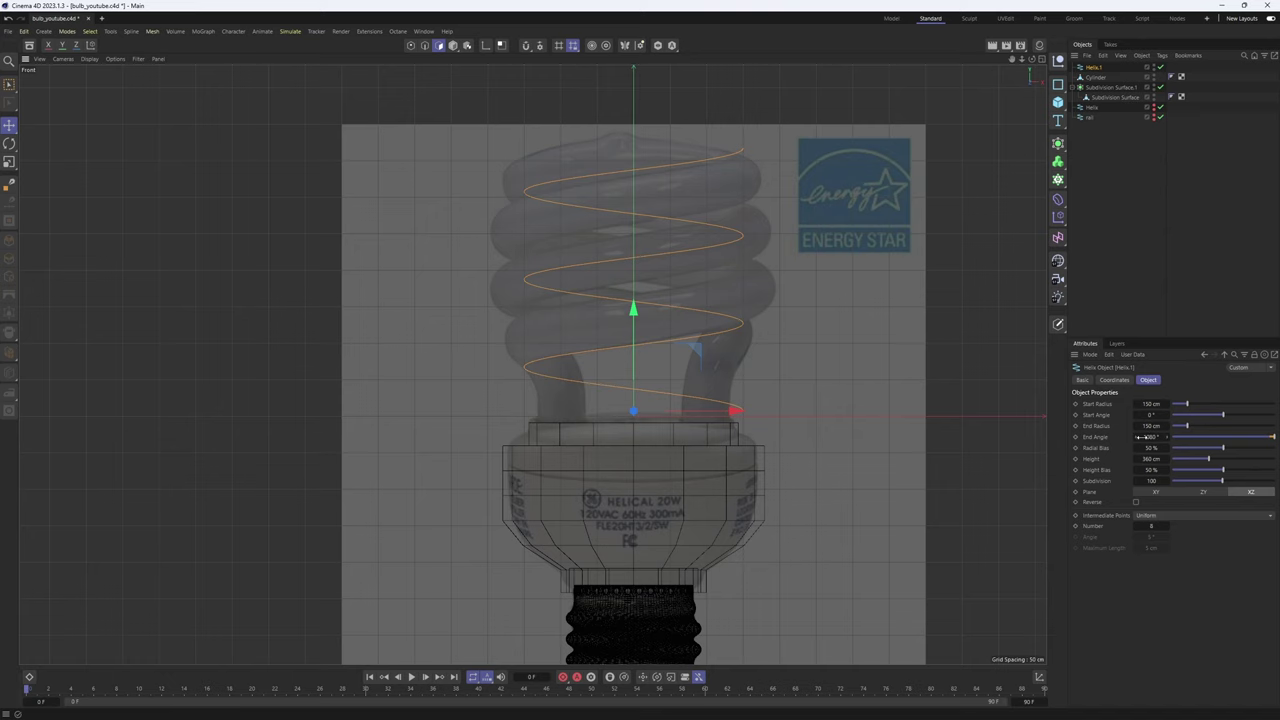
double_click(1152, 437)
type("720")
key("Return")
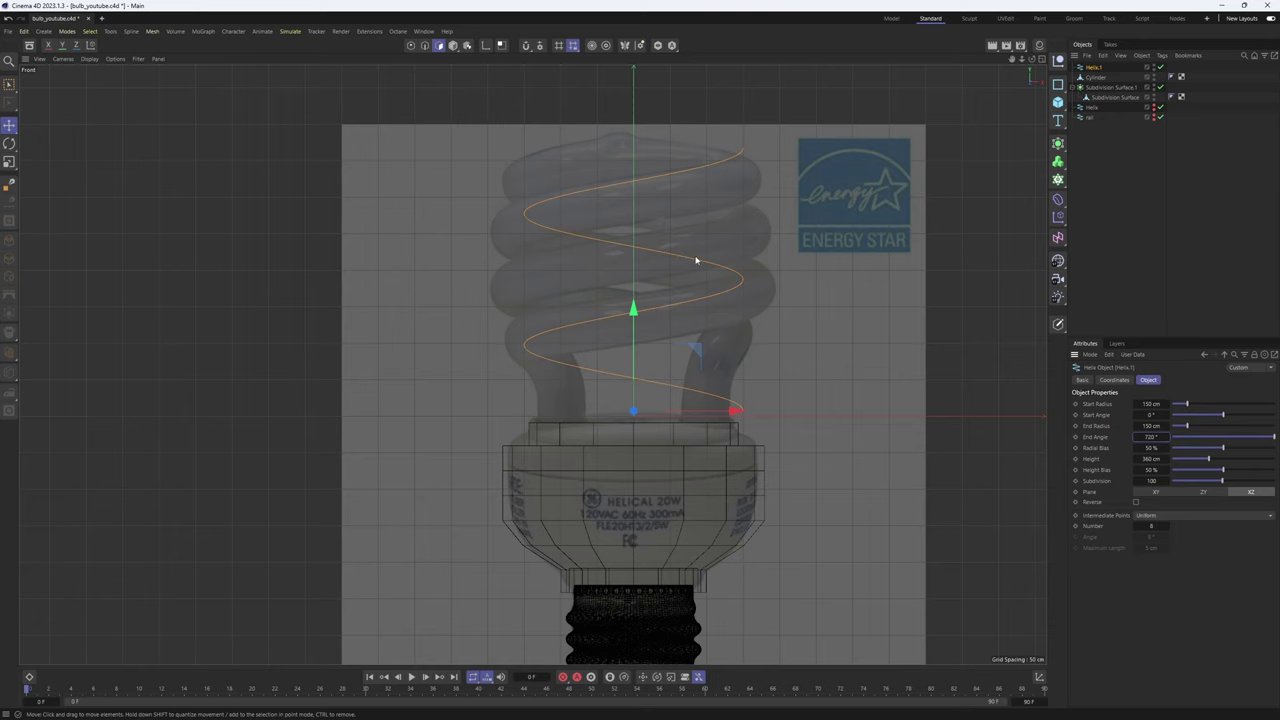
Make the copied helix editable in the Perspective view and select individual points along its upper turn
middle_click(580, 286)
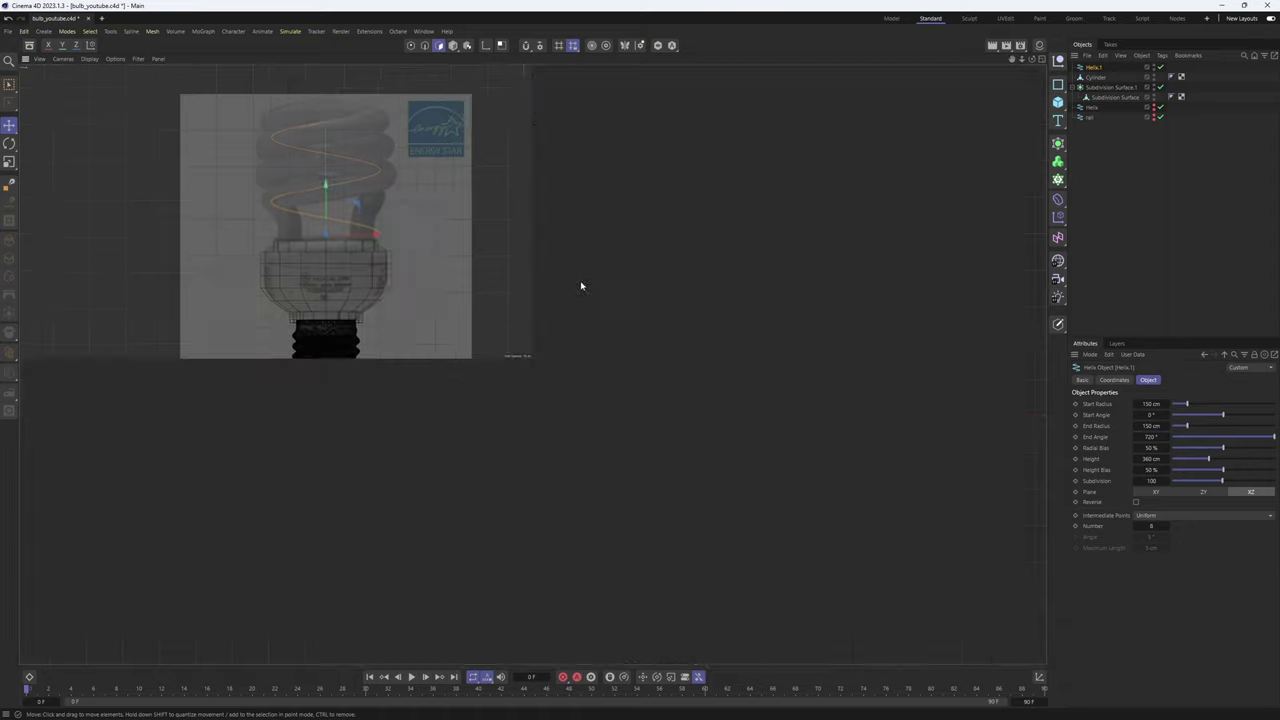
middle_click(515, 290)
mouse_move(534, 362)
right_mouse_down("alt")
mouse_move(493, 363)
mouse_move(532, 364)
right_mouse_up("alt")
left_click_drag(532, 364, 683, 306, "alt")
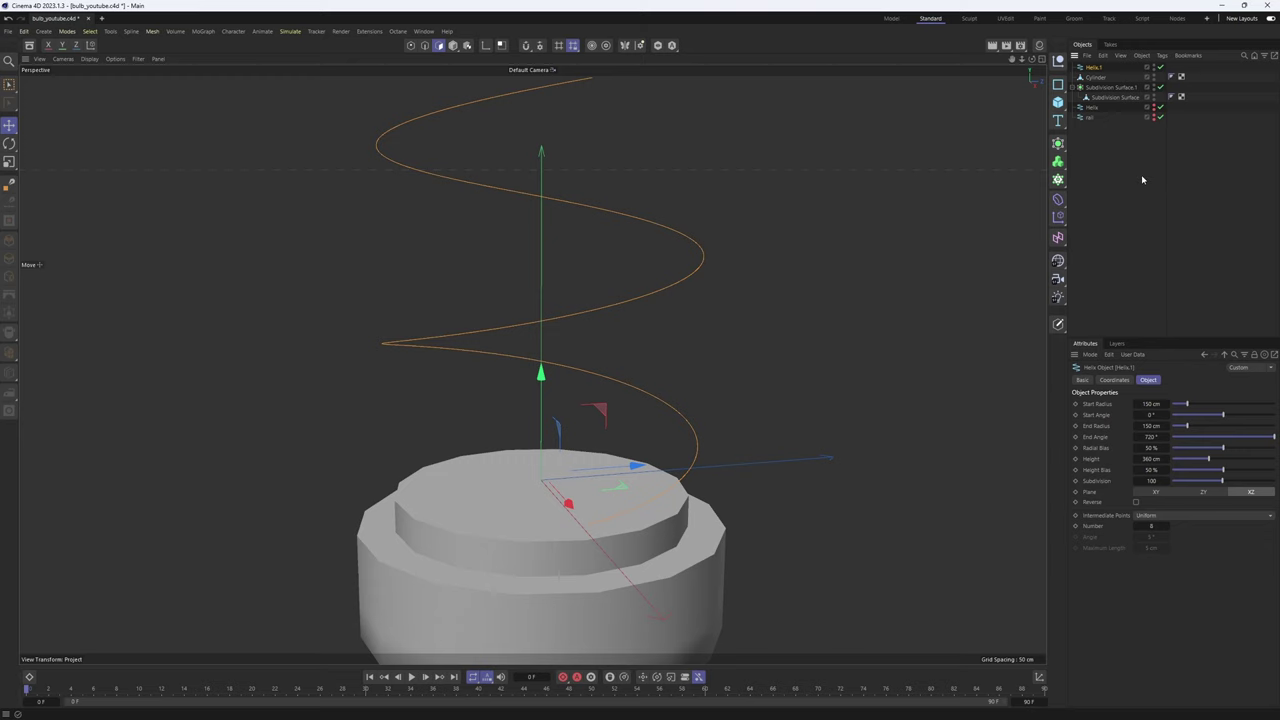
key("c")
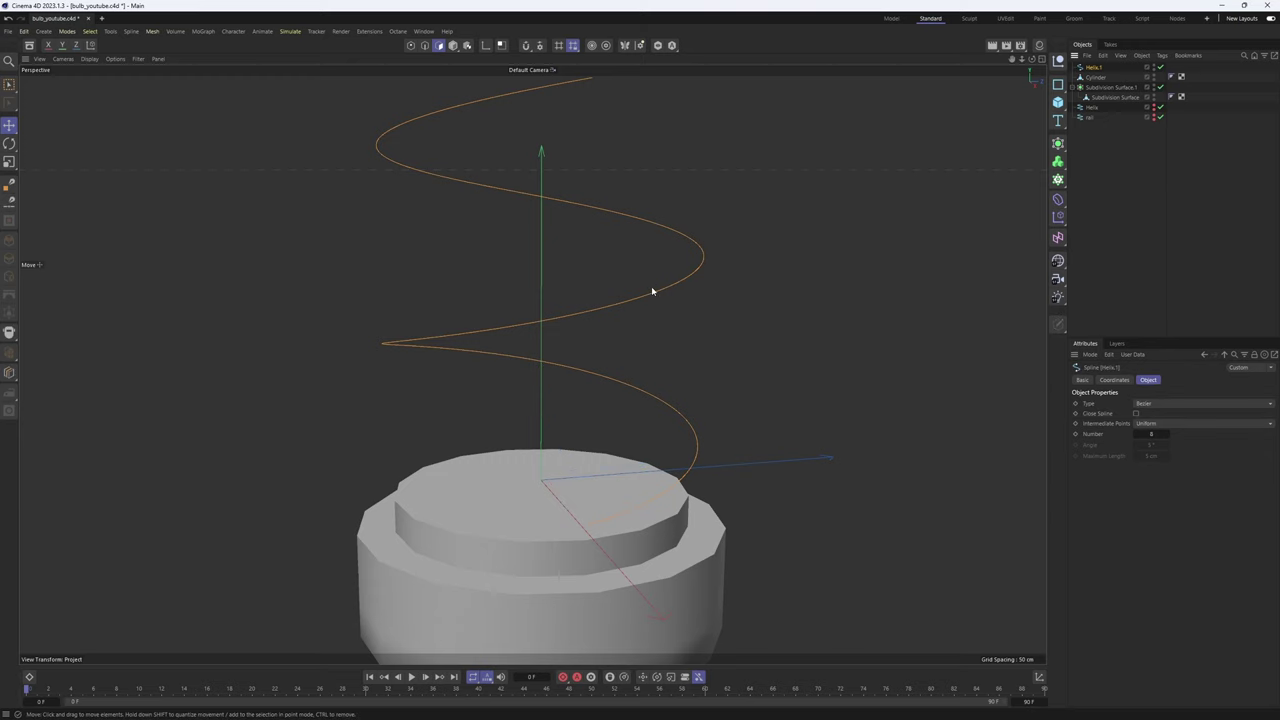
key("Return")
left_click(650, 293)
left_click(671, 287)
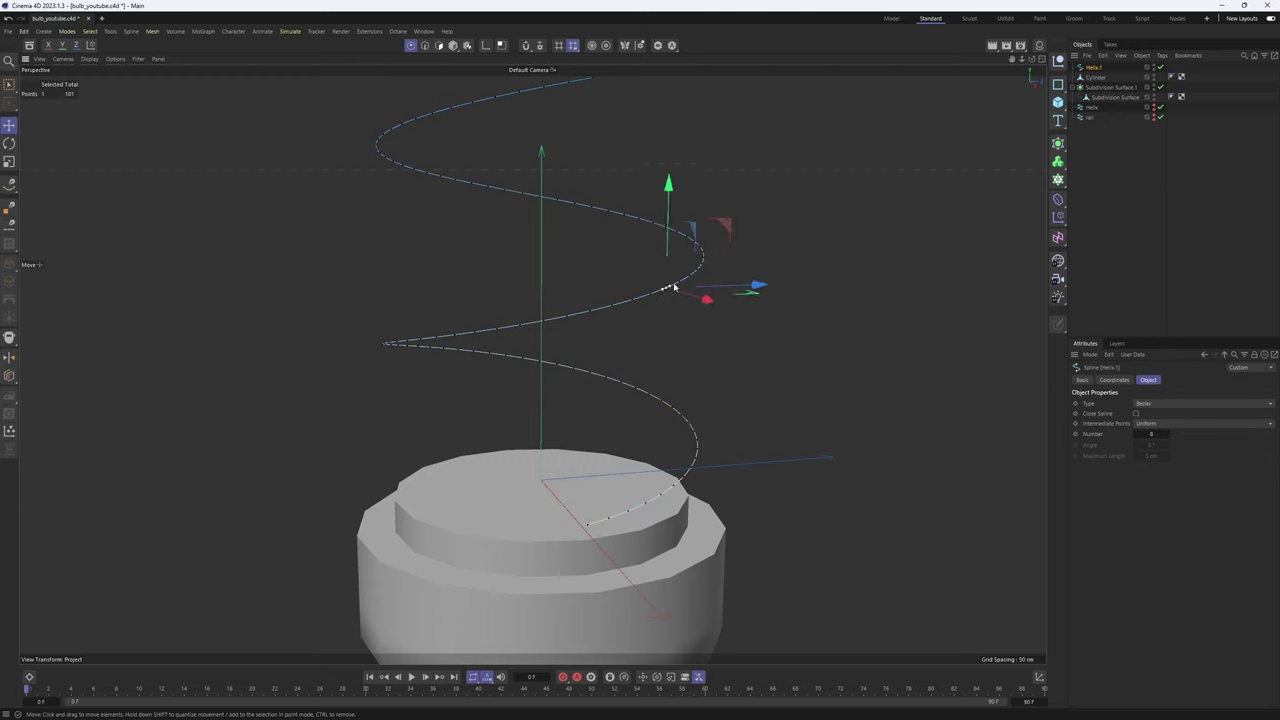
left_click(683, 282)
left_click(692, 276)
Try to shift the spline's top end point, compare it with the reference in the Front view, and undo the attempt
left_click_drag(691, 237, 635, 280, "alt")
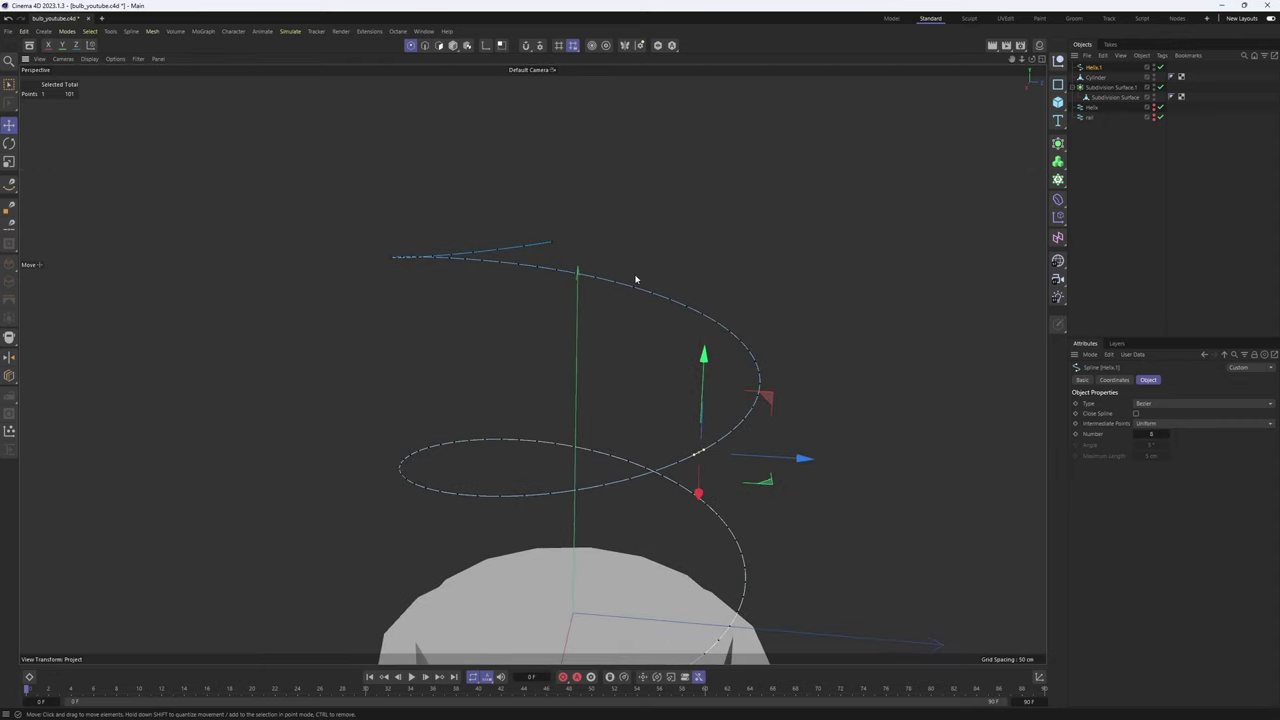
left_click(552, 242)
left_click_drag(552, 243, 512, 304, "alt")
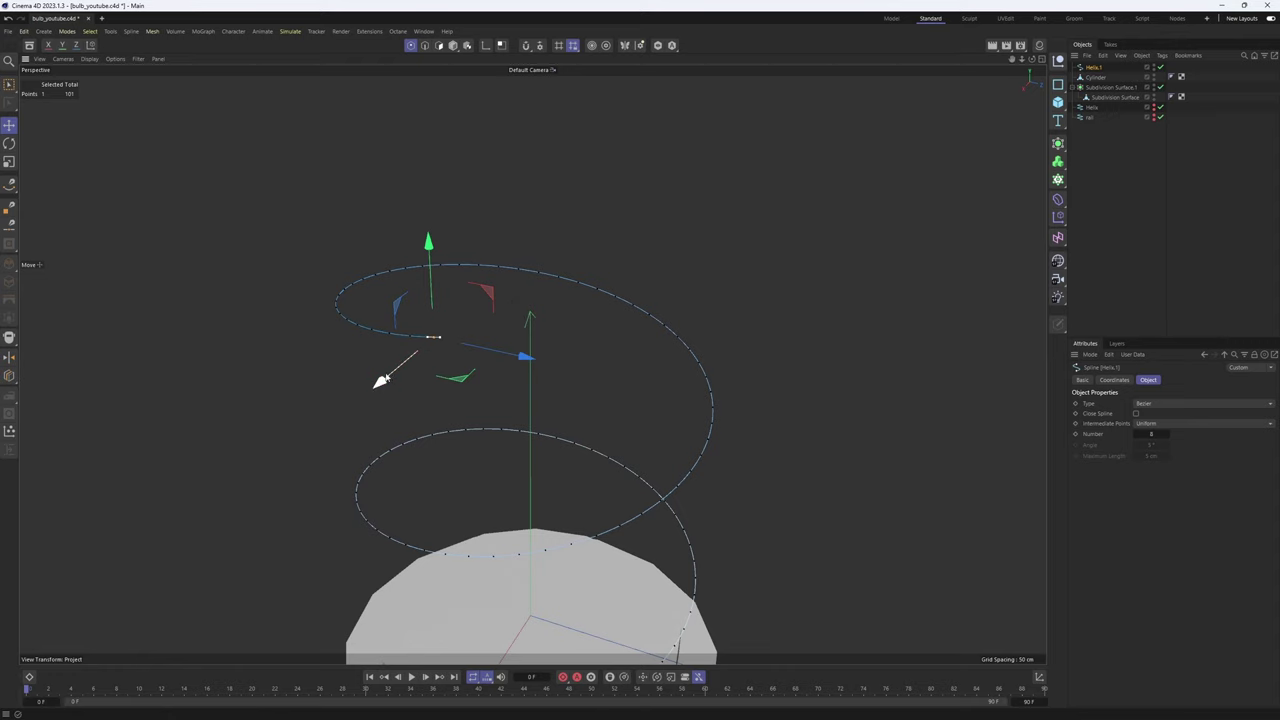
left_click_drag(387, 376, 404, 364)
middle_click(505, 370)
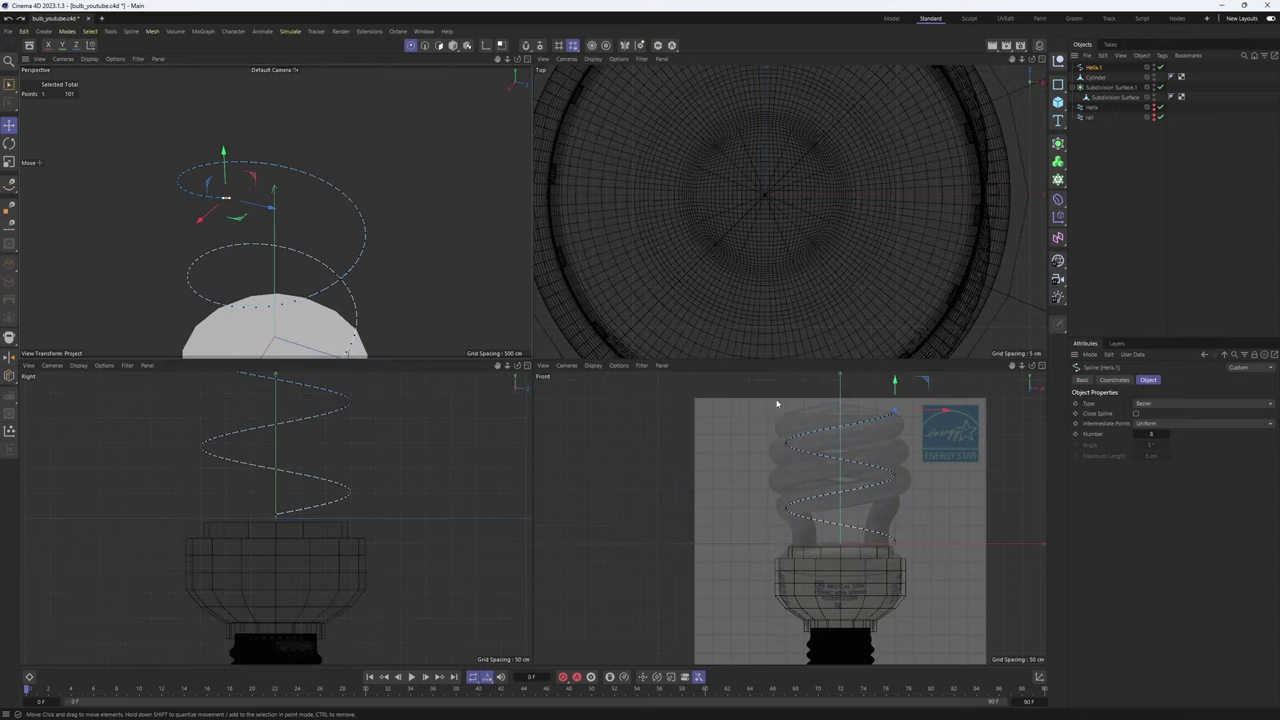
middle_click(860, 459)
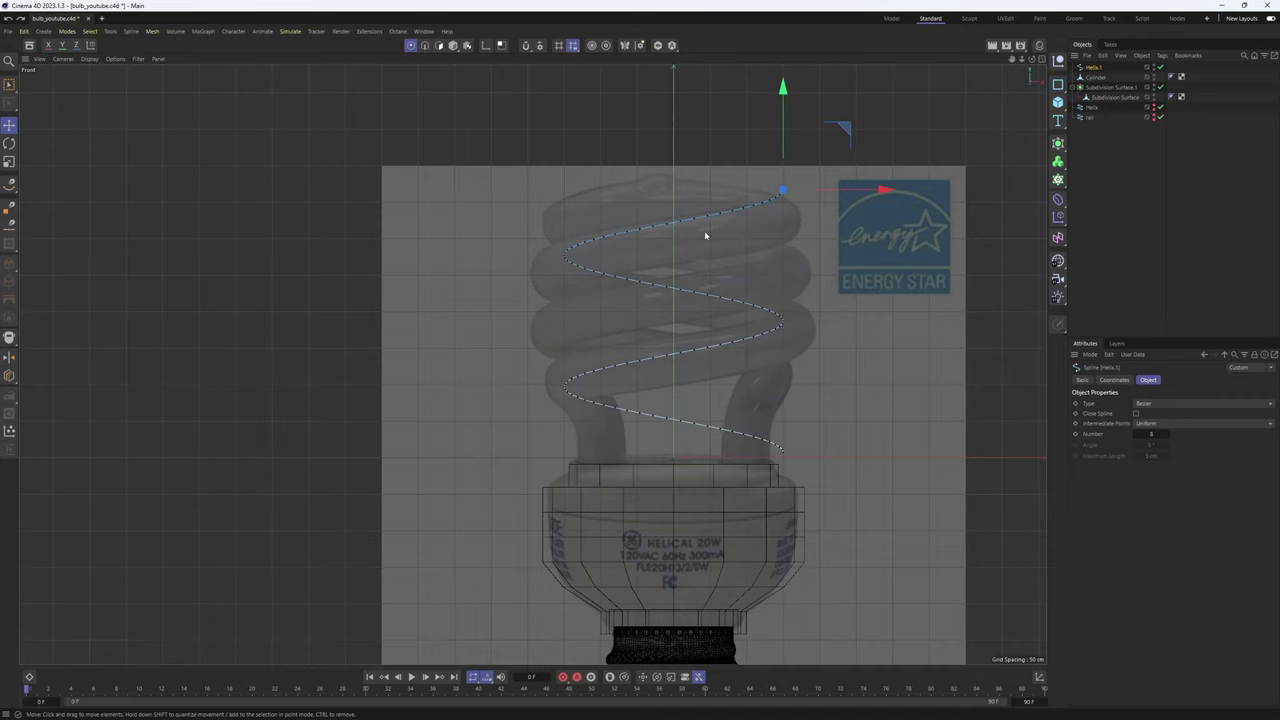
middle_click(692, 236)
middle_click(484, 244)
left_click_drag(560, 300, 585, 329, "alt")
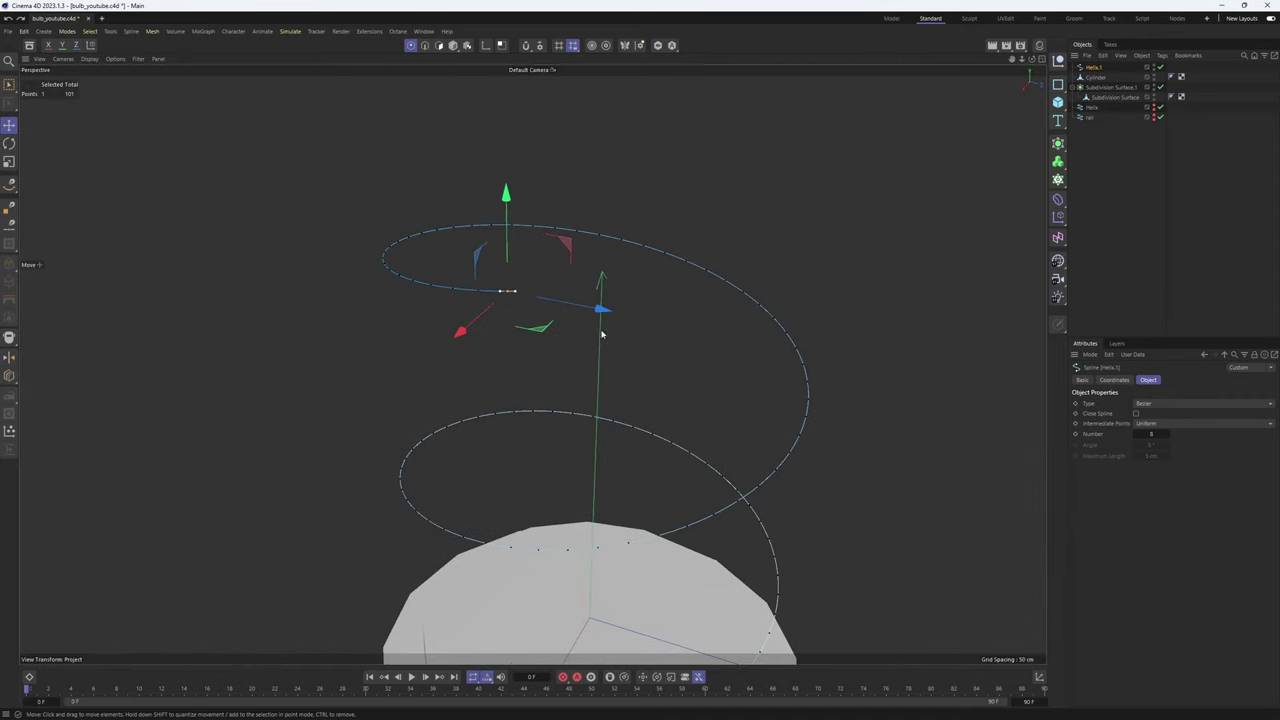
key("ctrl+z")
key("ctrl+z")
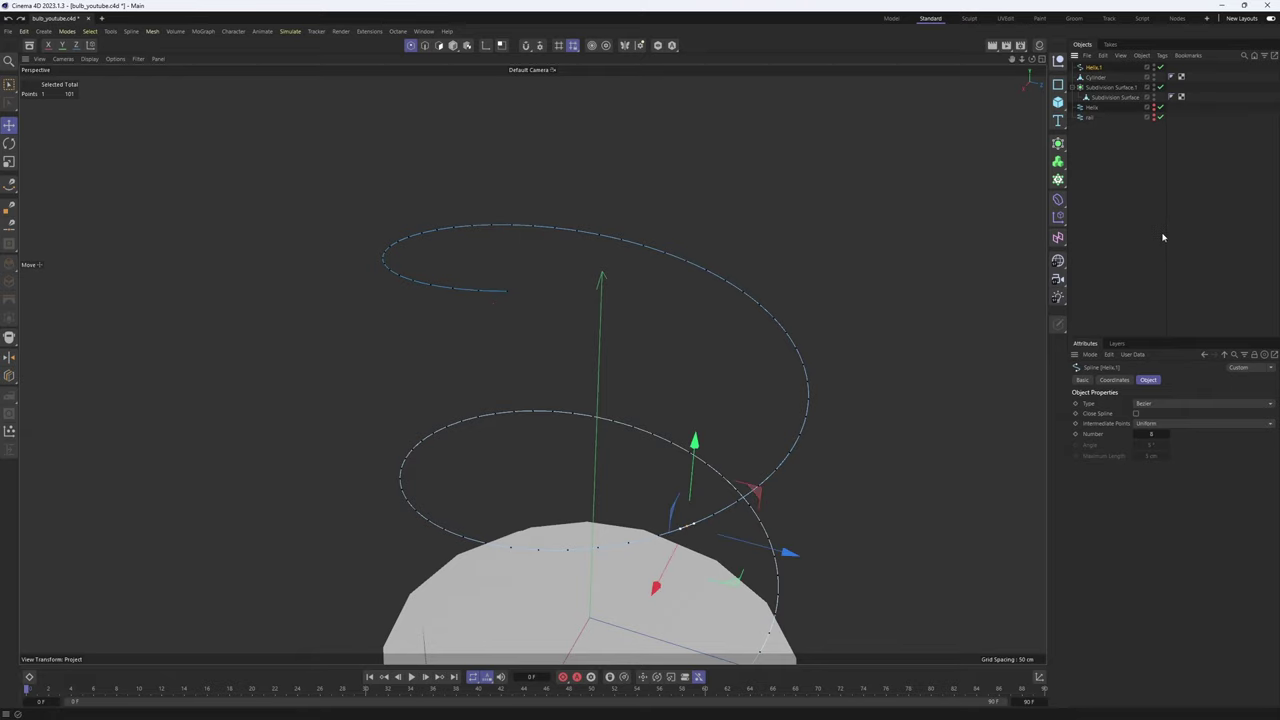
left_click(1163, 424)
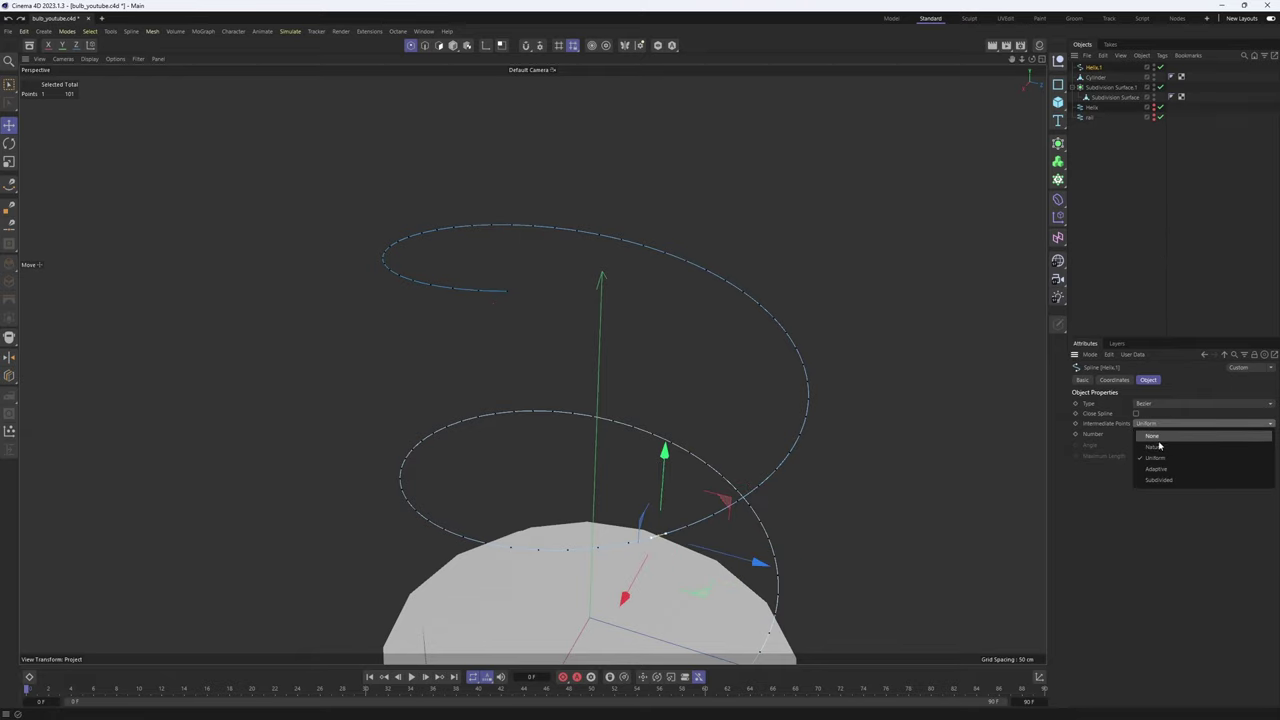
left_click(1121, 82)
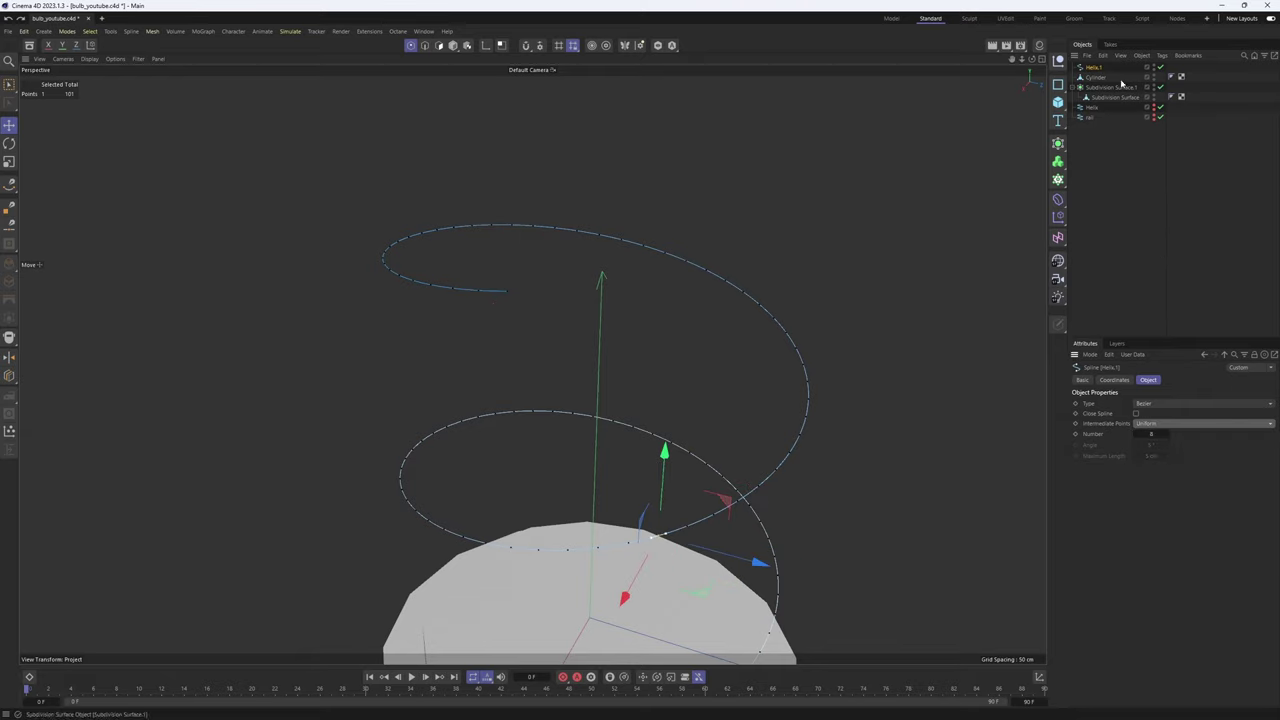
left_click(757, 303)
key("ctrl+z")
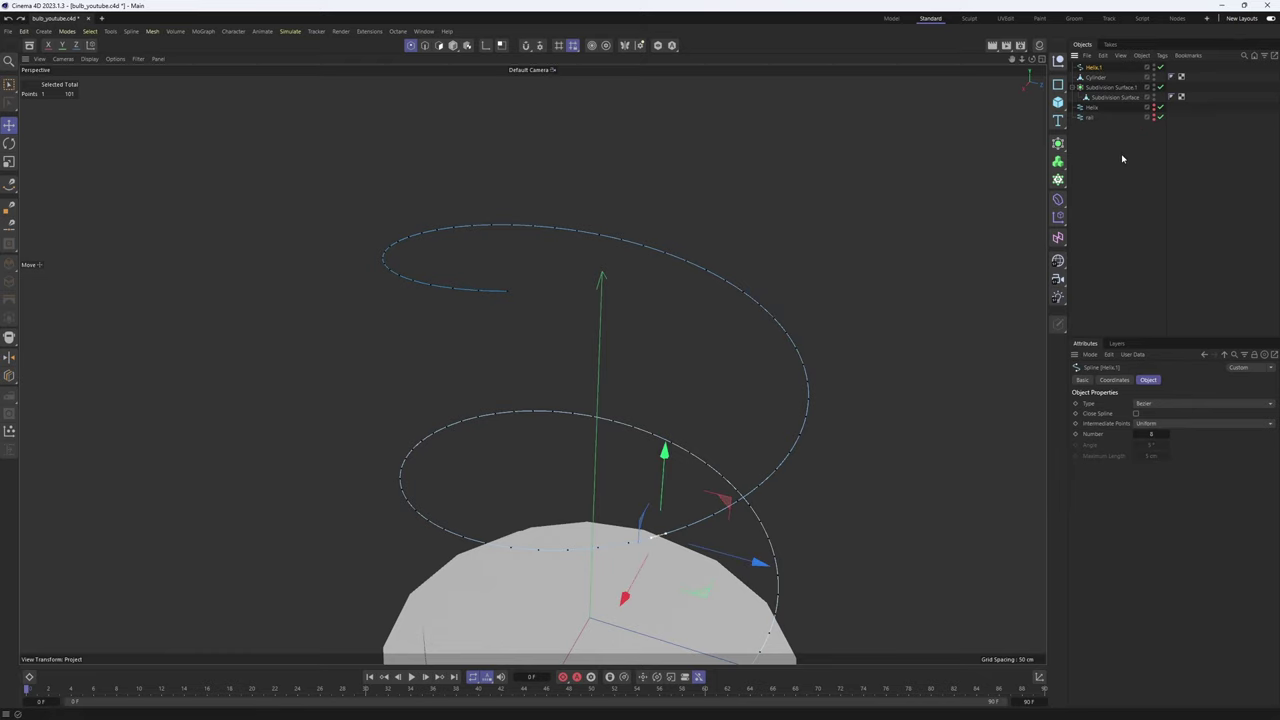
scroll(700, 328, "down", 2)
middle_click_drag(700, 328, 658, 240, "alt")
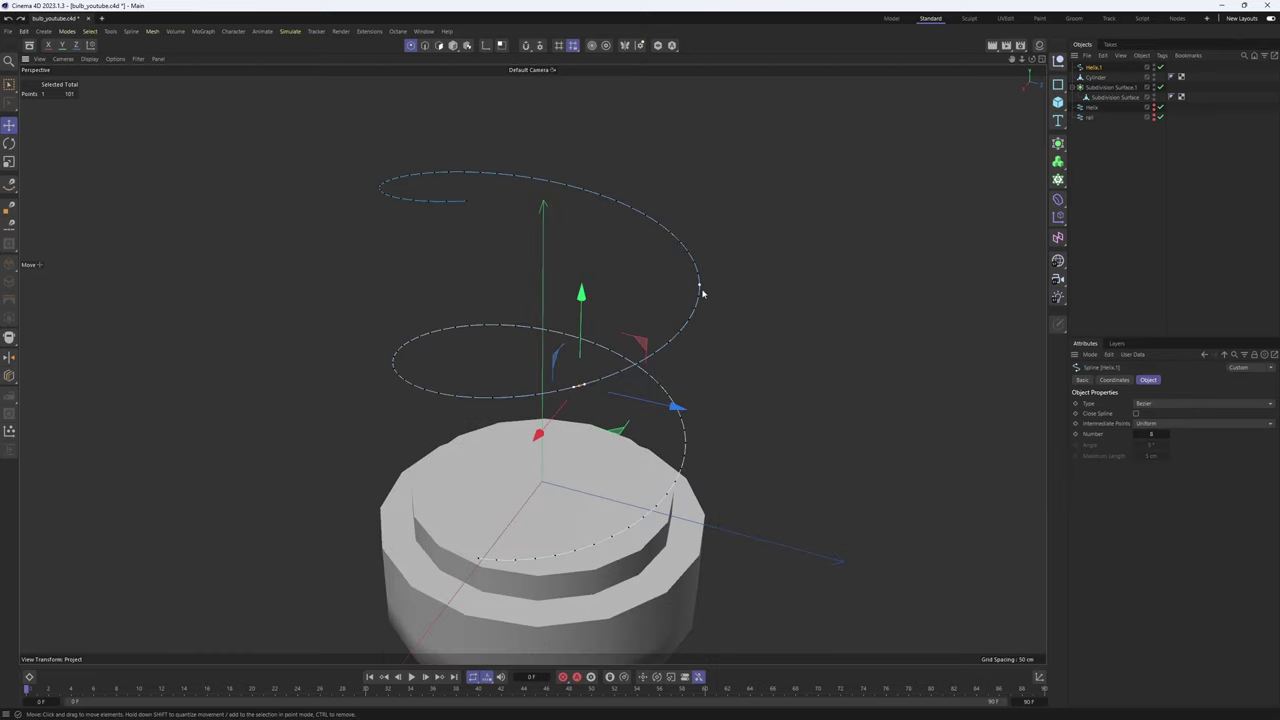
left_click_drag(730, 294, 674, 280, "alt")
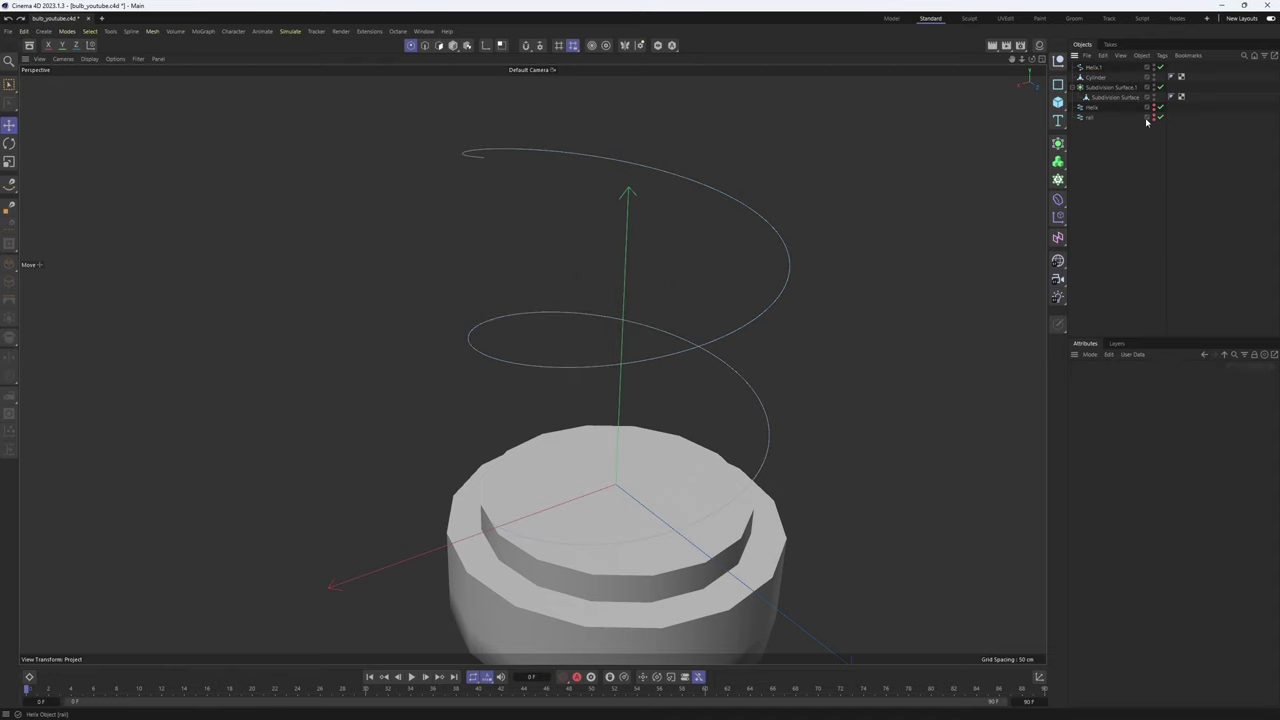
key("ctrl+z")
key("ctrl+z")
key("ctrl+z")
key("ctrl+z")
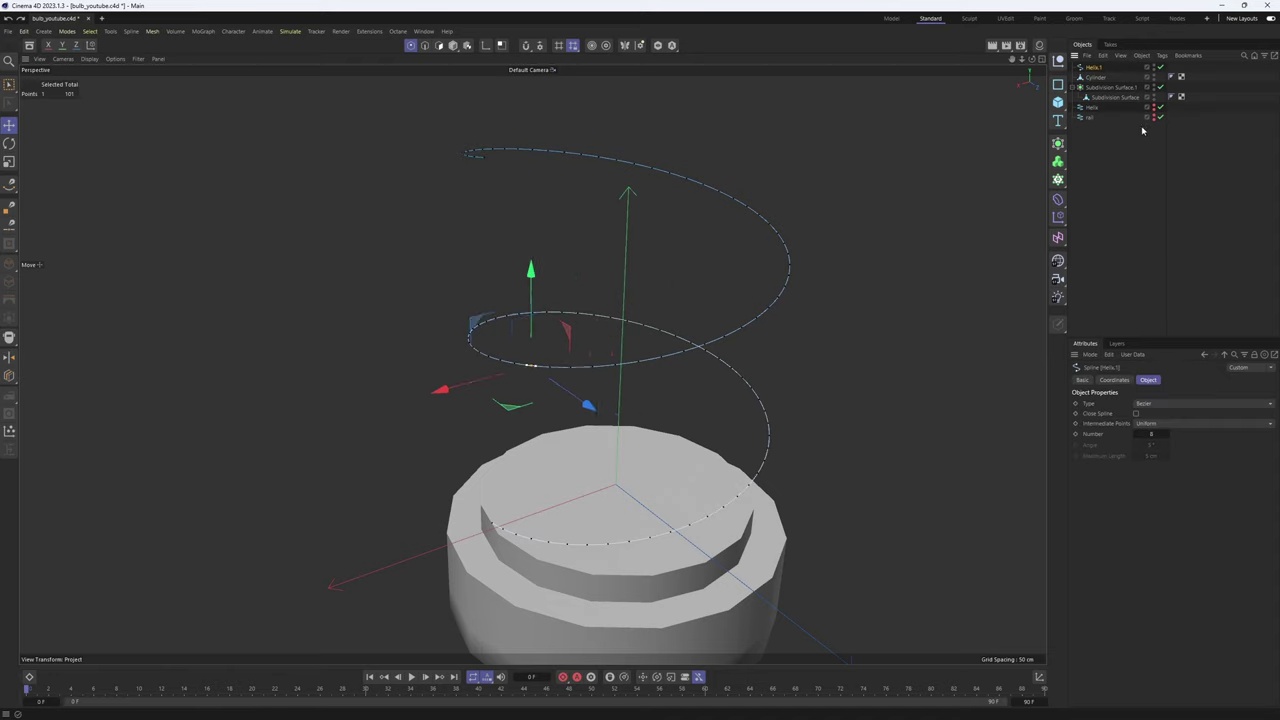
Draw a straight horizontal two-point spline with the Spline Pen in the Top view, running just below the housing outline
left_click(1120, 119)
middle_click(764, 322)
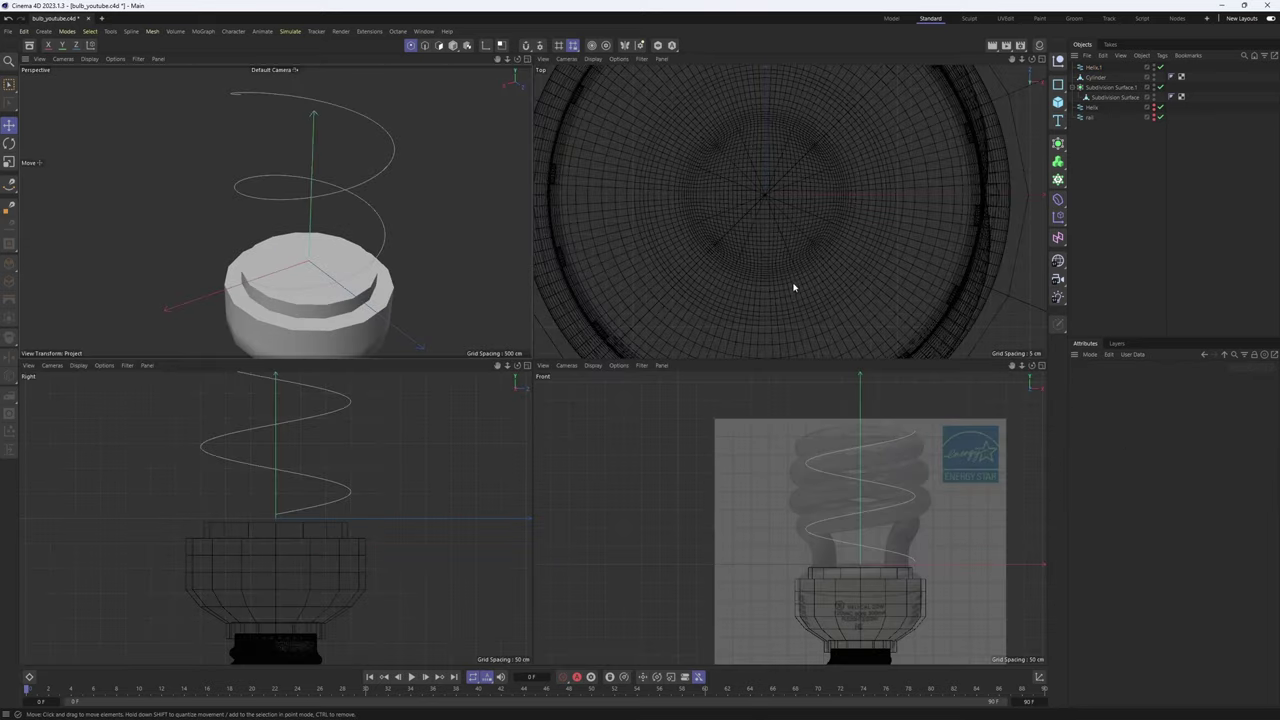
middle_click(794, 286)
scroll(814, 220, "down", 8)
middle_click_drag(755, 264, 617, 351, "alt")
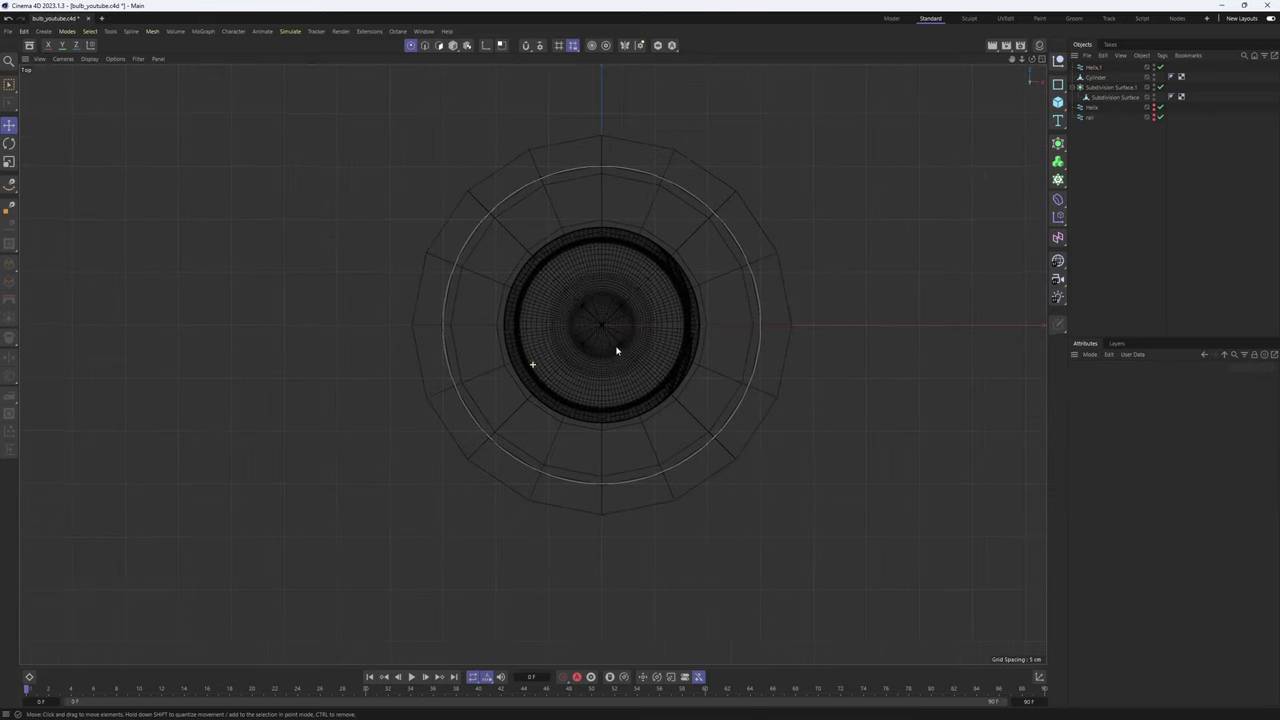
left_click(10, 187)
left_click(45, 196)
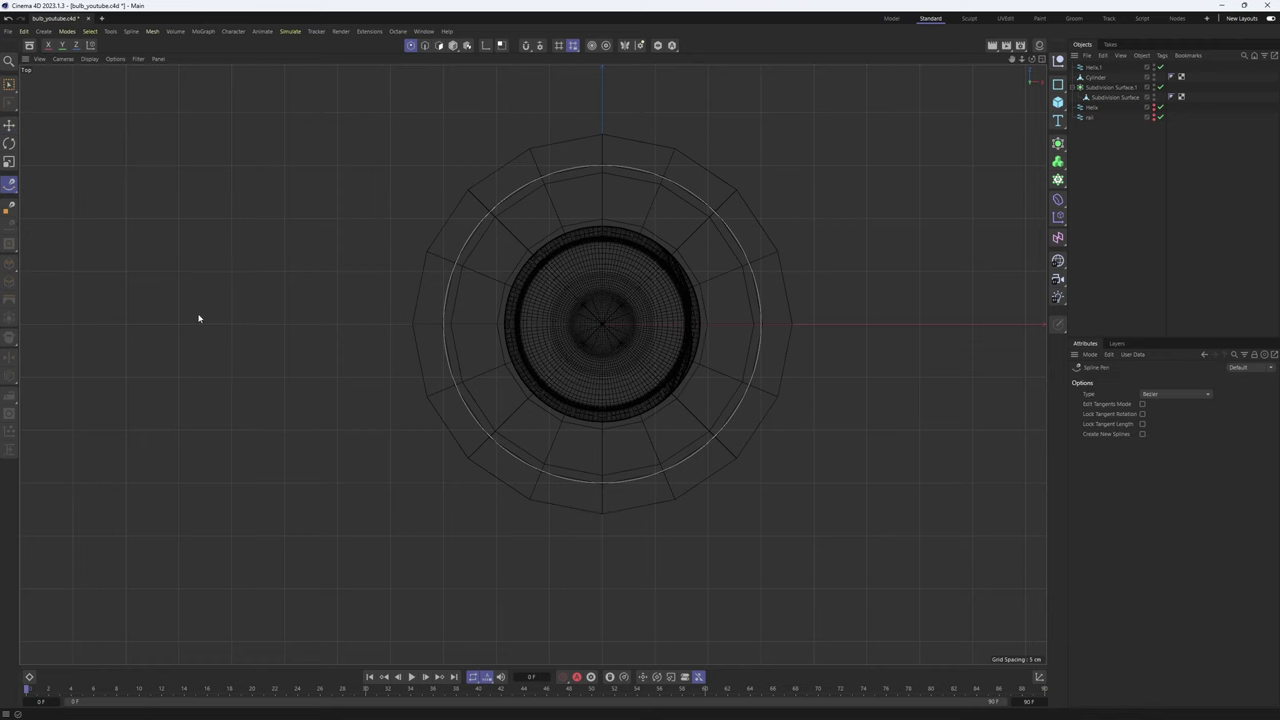
scroll(479, 455, "down", 2)
middle_click_drag(479, 457, 476, 453, "alt")
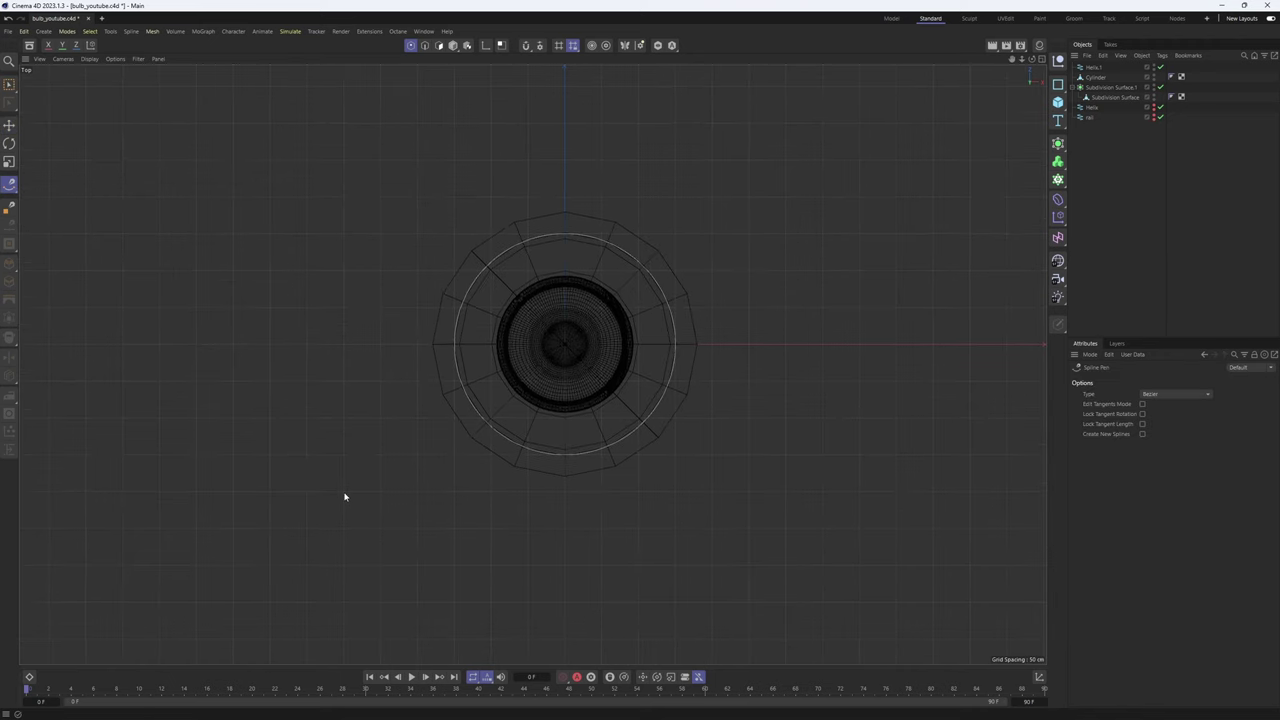
left_click(344, 493)
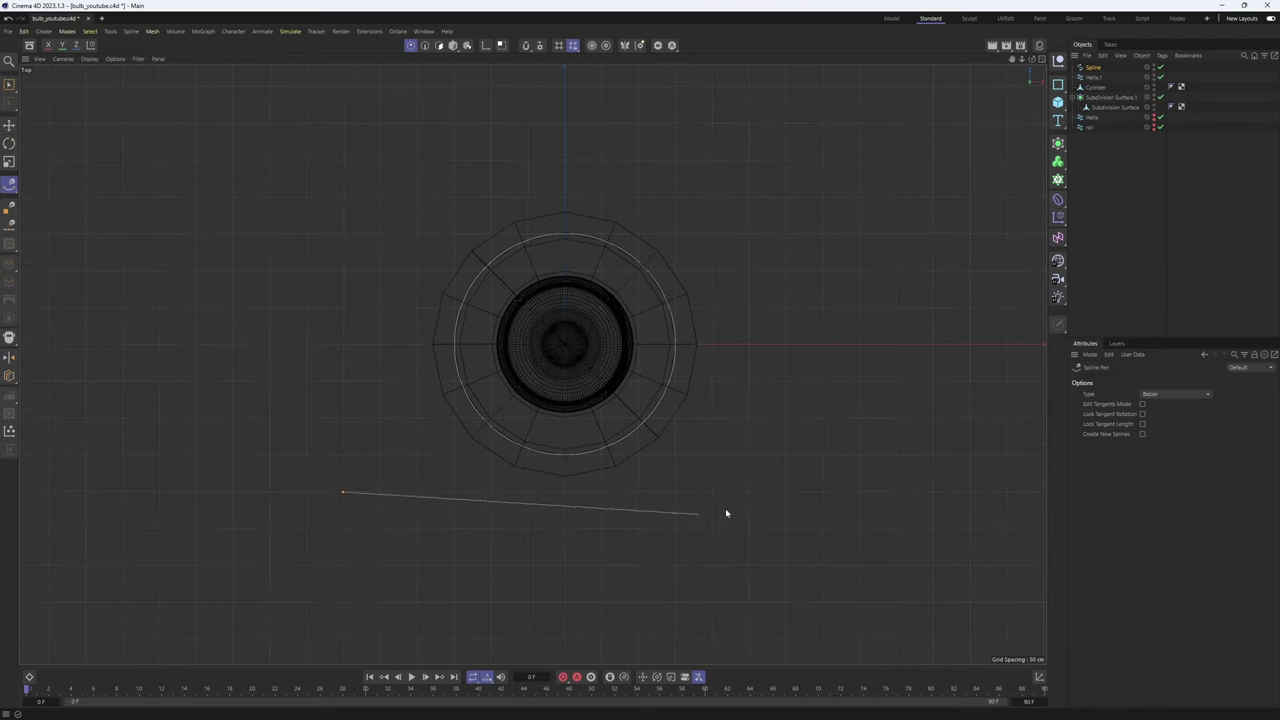
left_click(783, 492)
key("e")
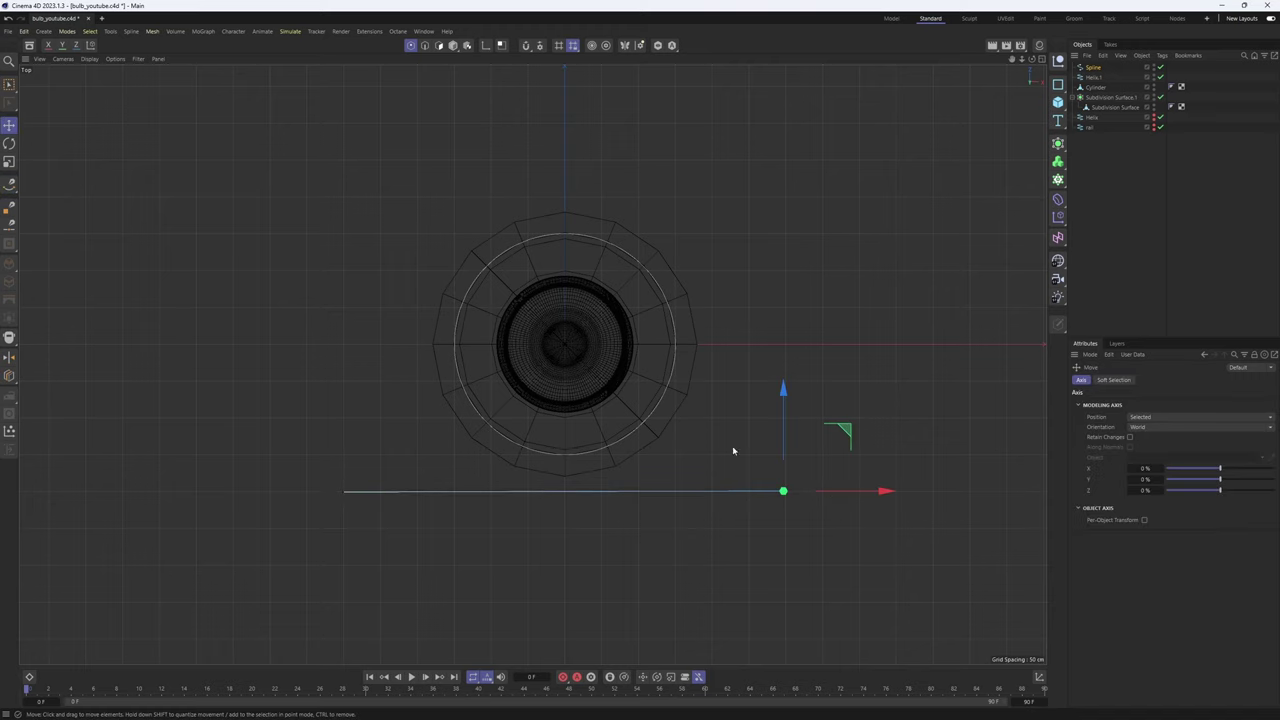
Subdivide the whole straight spline four times to give it evenly spaced points along its length
key("ctrl+a")
middle_click(483, 317)
middle_click(483, 317)
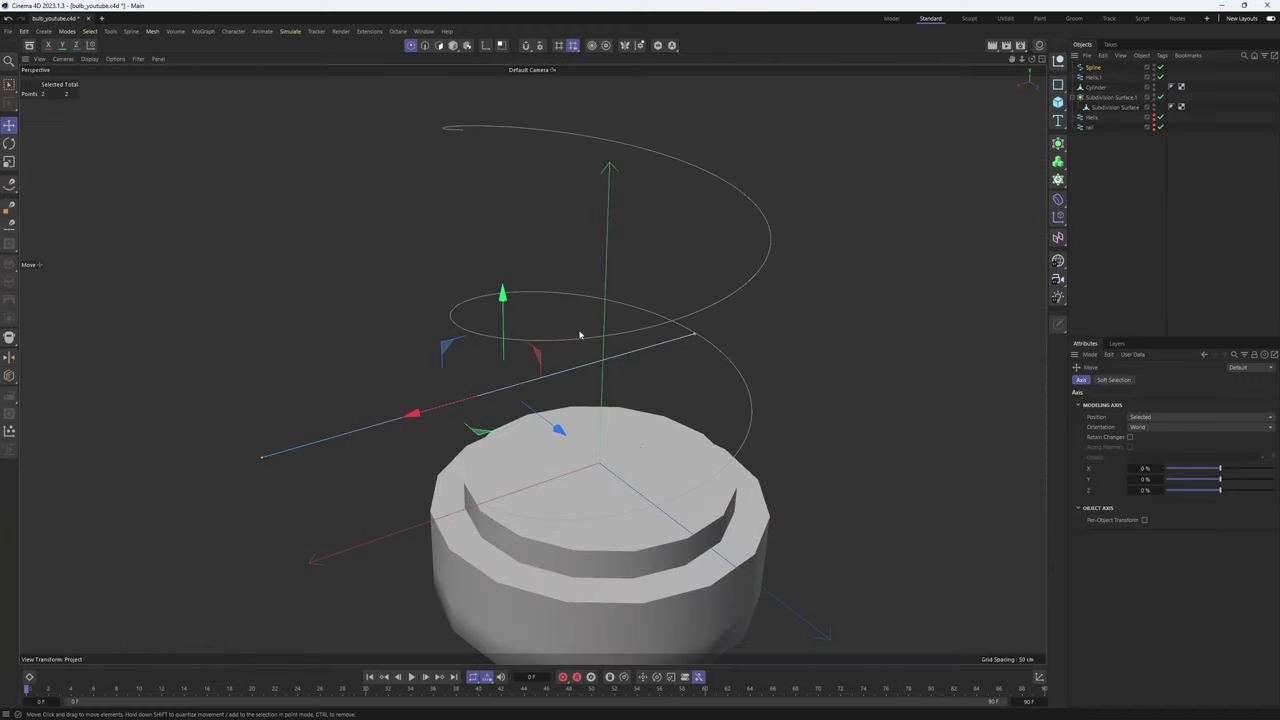
middle_click_drag(580, 334, 566, 240, "alt")
right_click(771, 356)
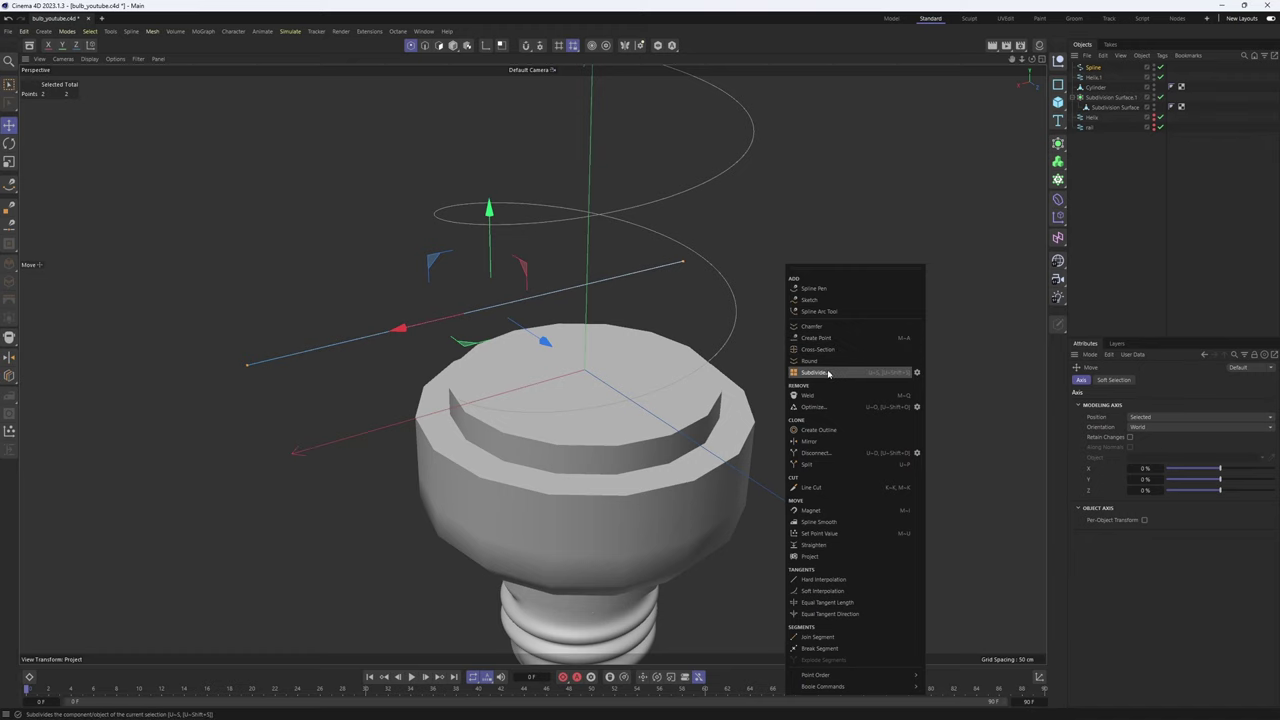
left_click(850, 369)
scroll(666, 330, "up", 2)
right_click(799, 380)
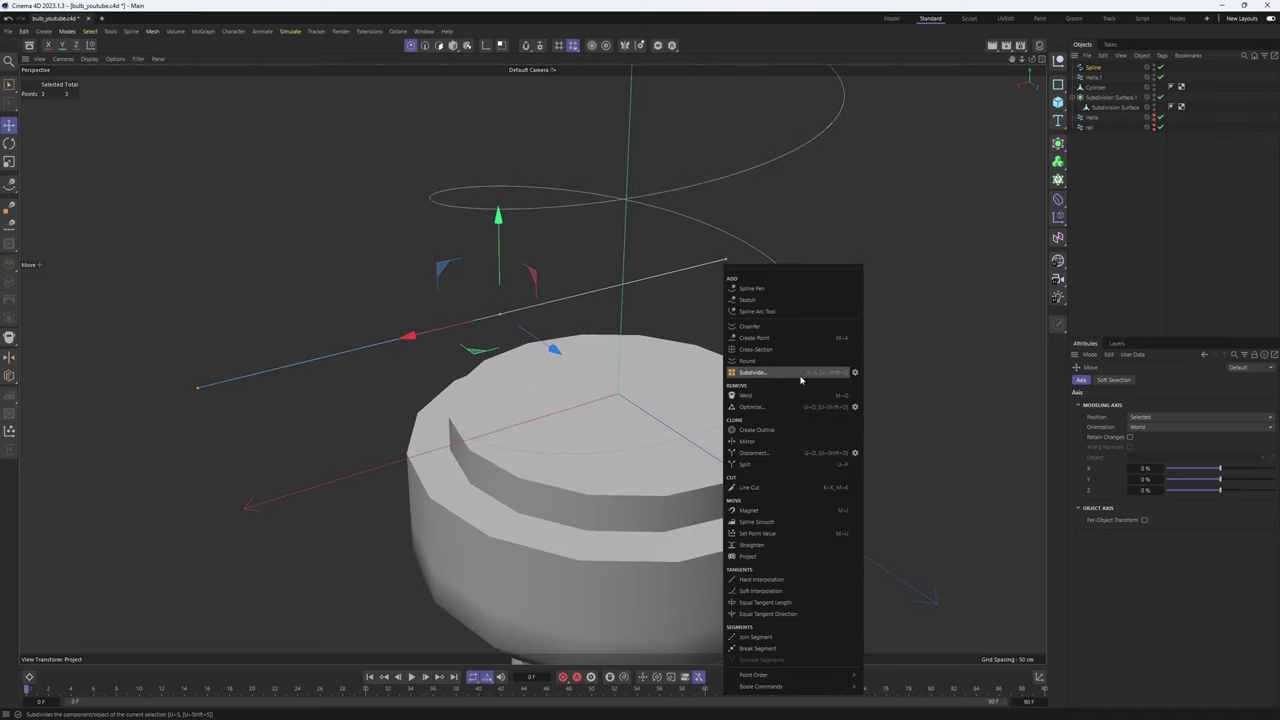
left_click(800, 376)
right_click(791, 373)
left_click(790, 375)
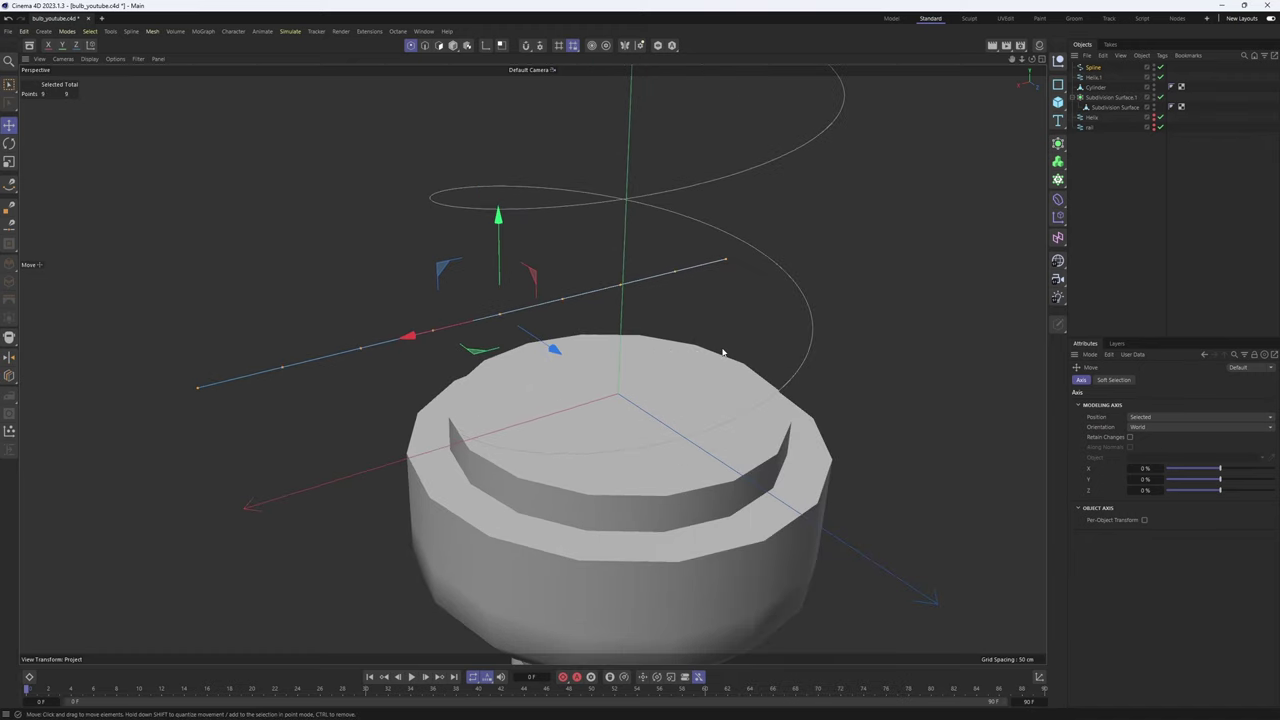
right_click(723, 352)
left_click(764, 374)
left_click_drag(759, 369, 670, 285, "alt")
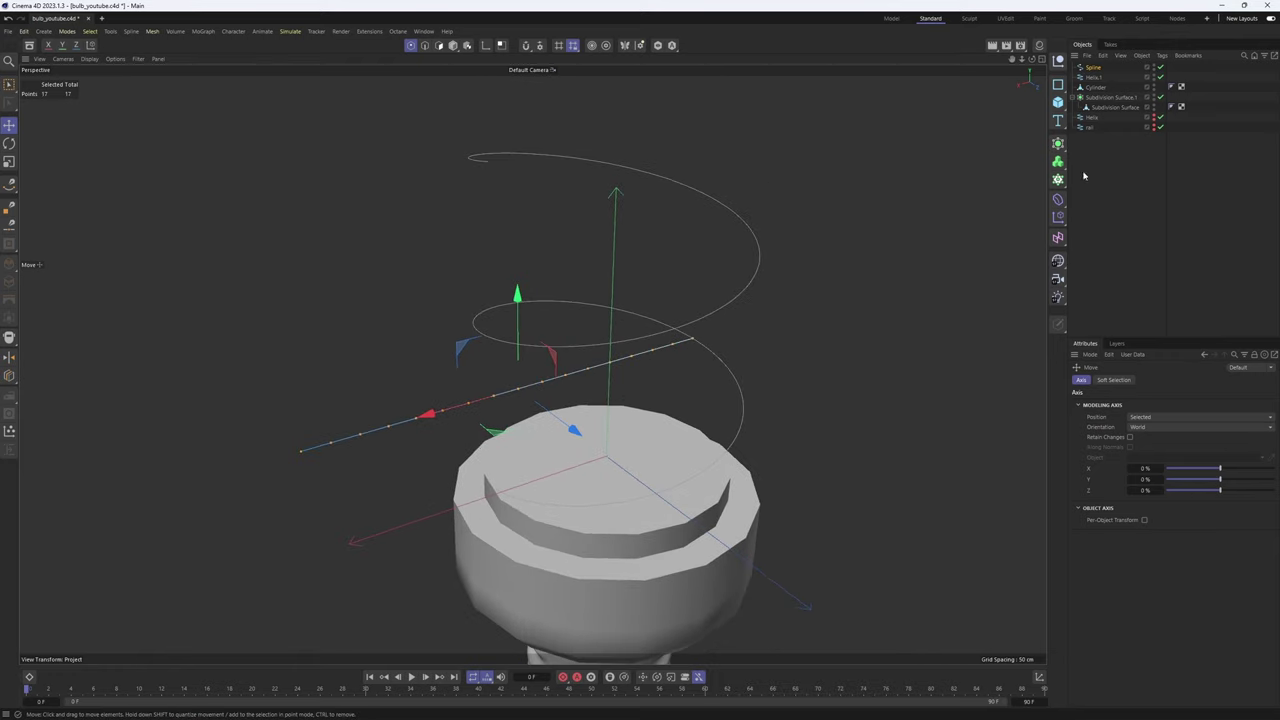
Add a Spline Wrap deformer to the straight spline with Helix.1 as its target spline, and hide Helix.1 in the viewport
left_click(1058, 199)
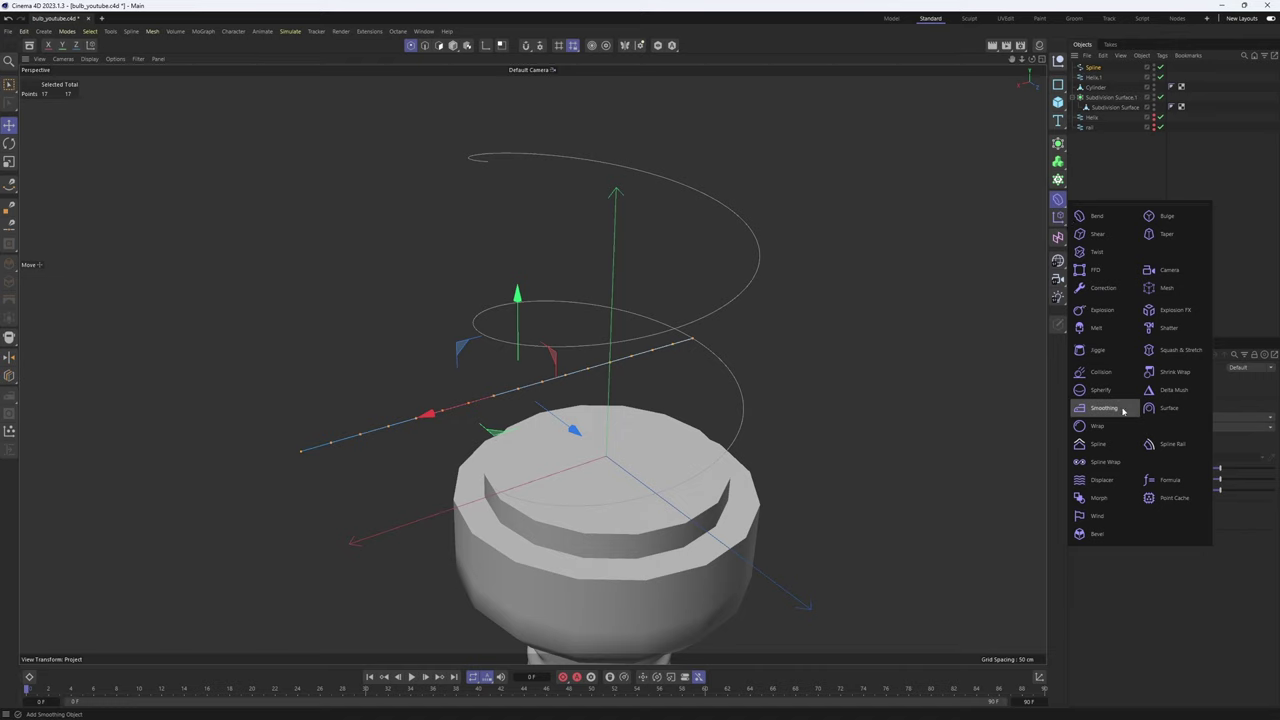
left_click(1106, 462)
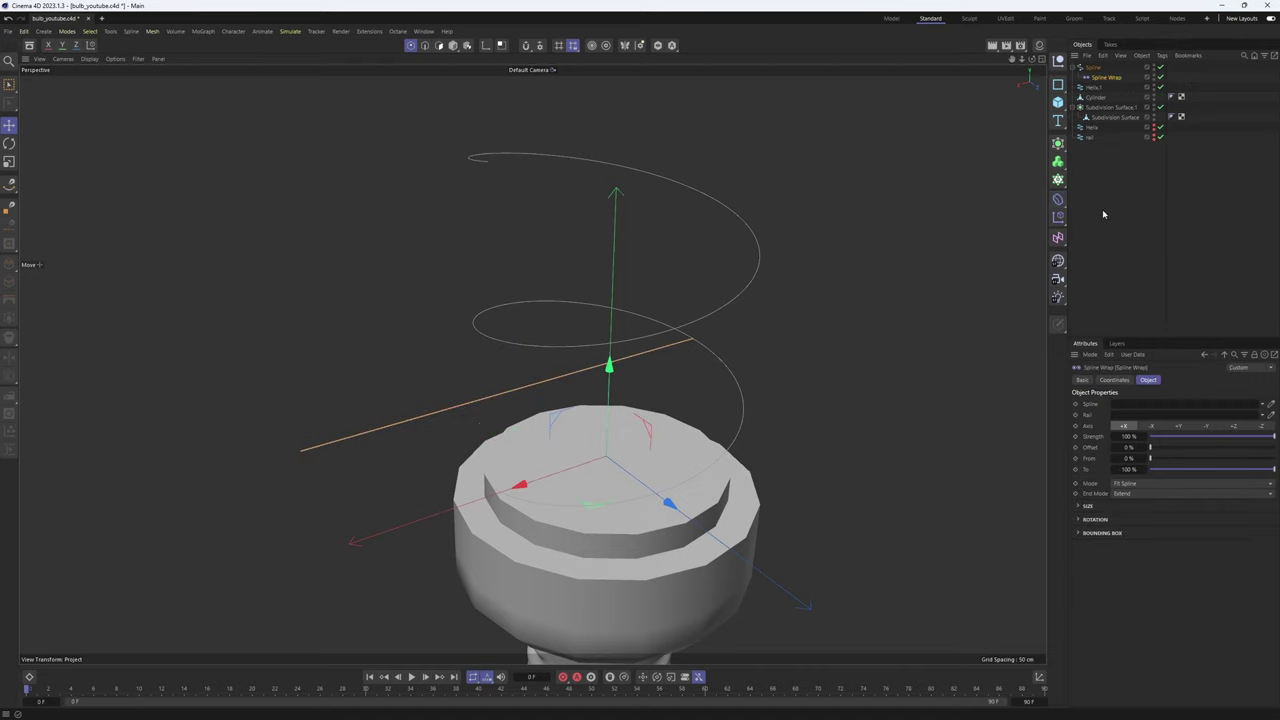
left_click_drag(1093, 87, 1145, 408)
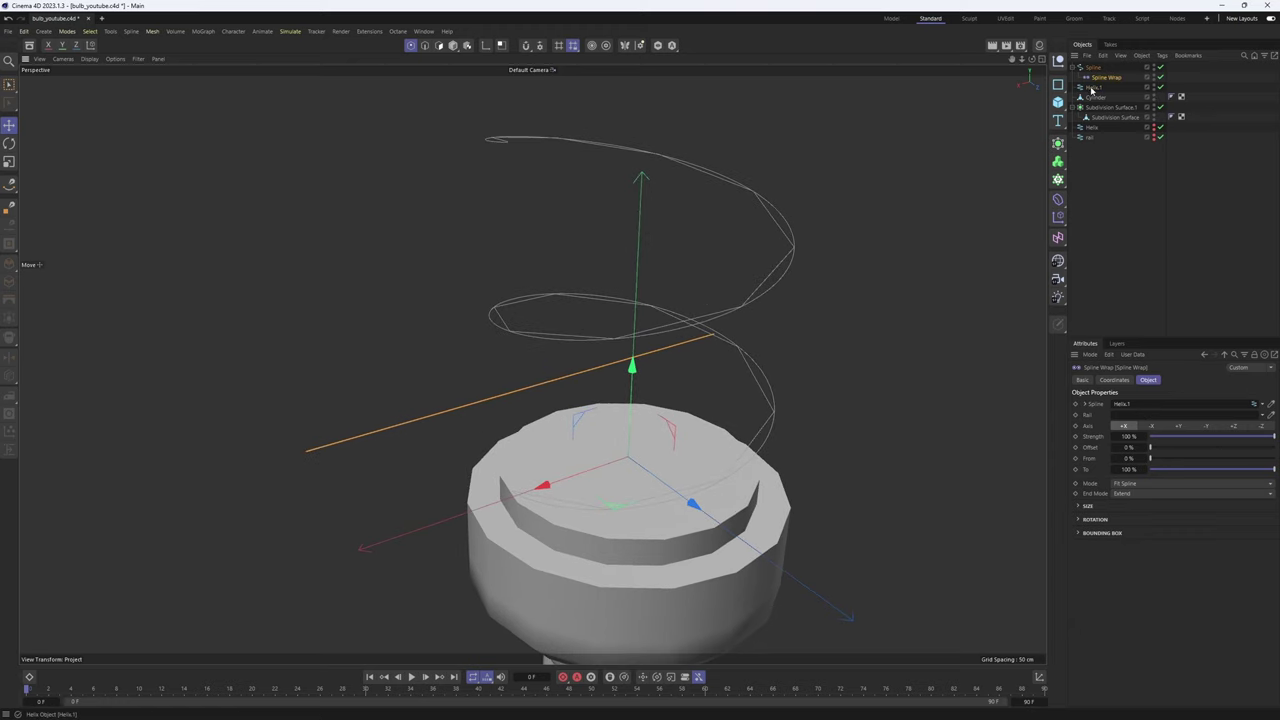
left_click(1093, 88)
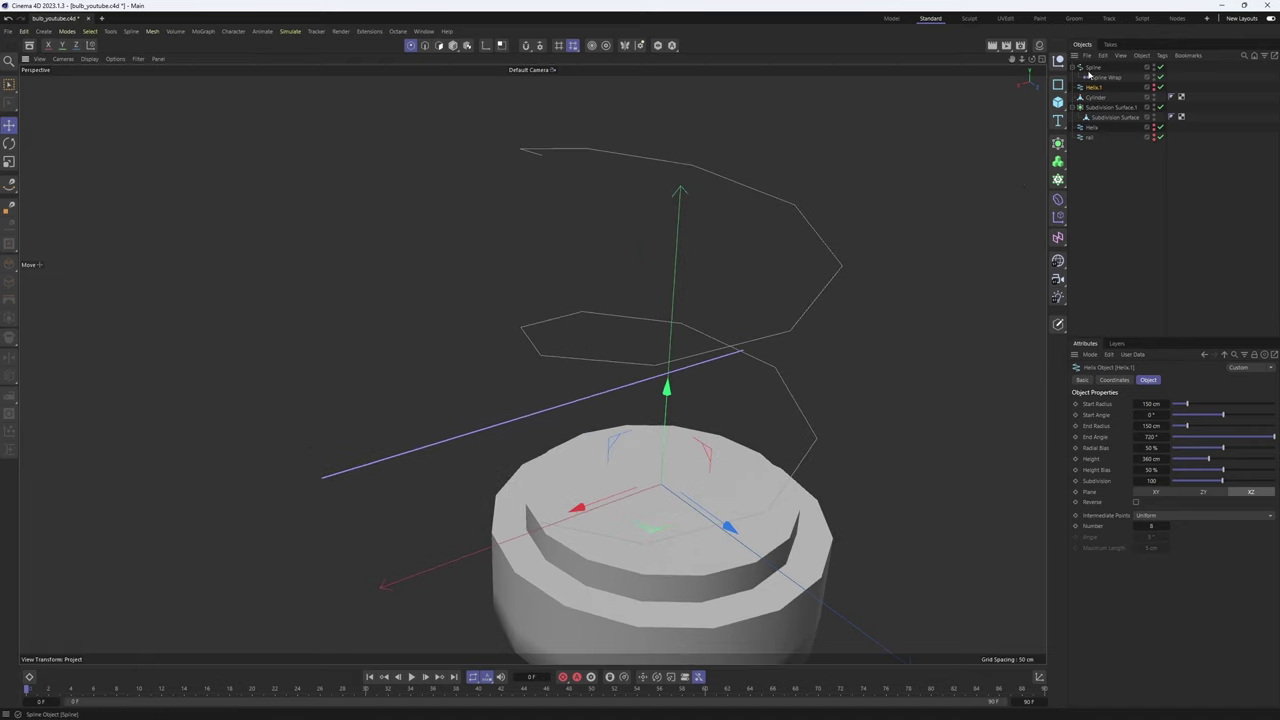
Examine the wrapped spiral from several angles and check the straight spline and its deformer in the object hierarchy
left_click(1092, 67)
left_click(1089, 201)
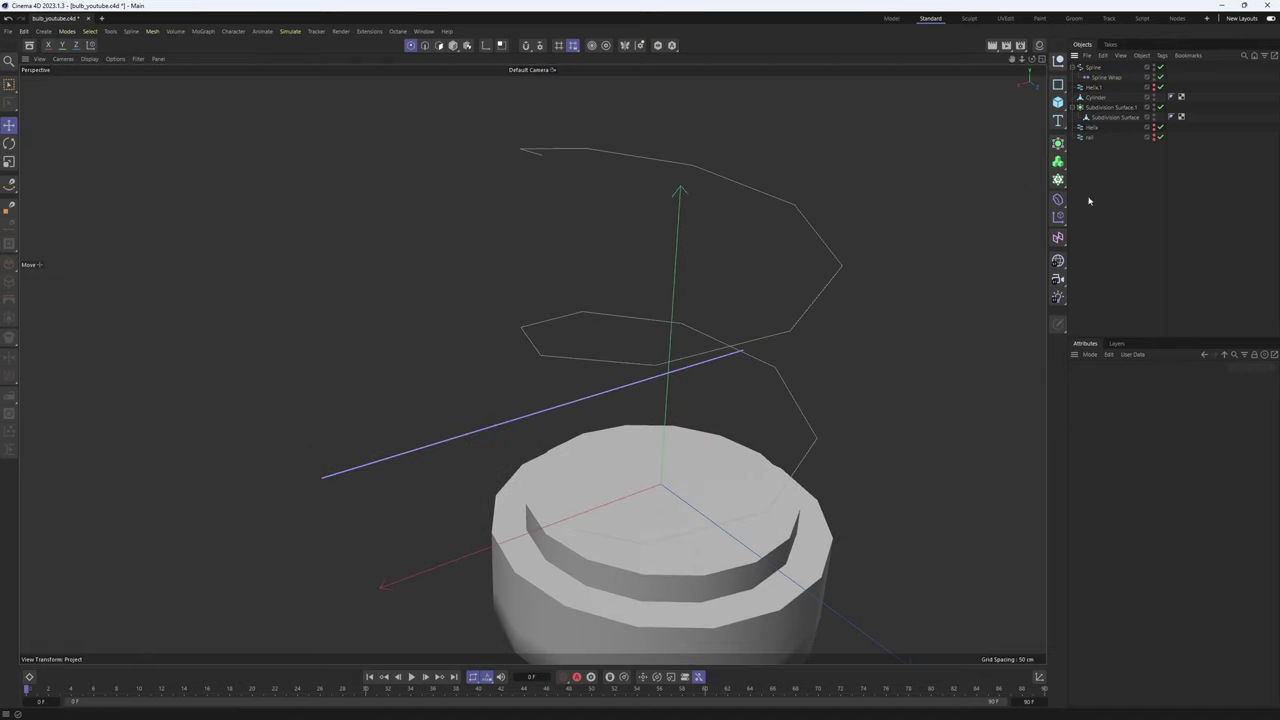
mouse_move(770, 265)
left_mouse_down("alt")
mouse_move(746, 269)
mouse_move(740, 234)
mouse_move(686, 194)
mouse_move(585, 205)
left_mouse_up("alt")
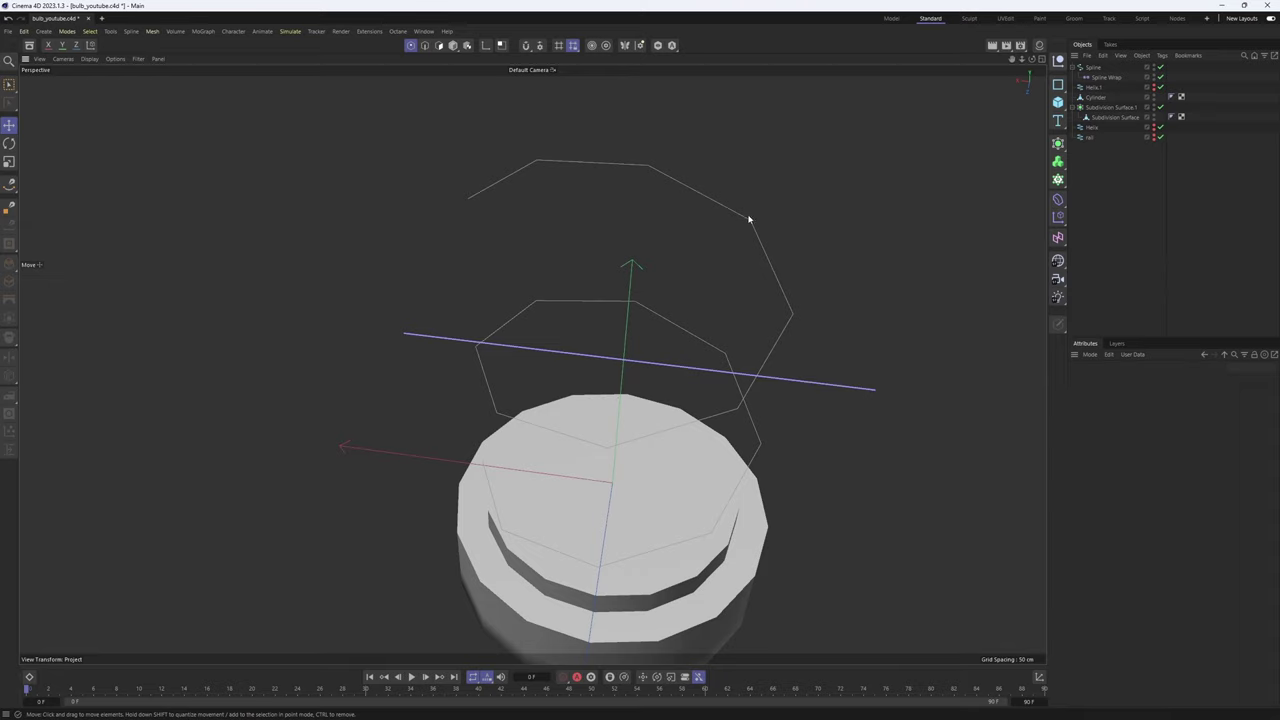
left_click_drag(563, 211, 657, 277, "alt")
left_click_drag(757, 372, 608, 283, "alt")
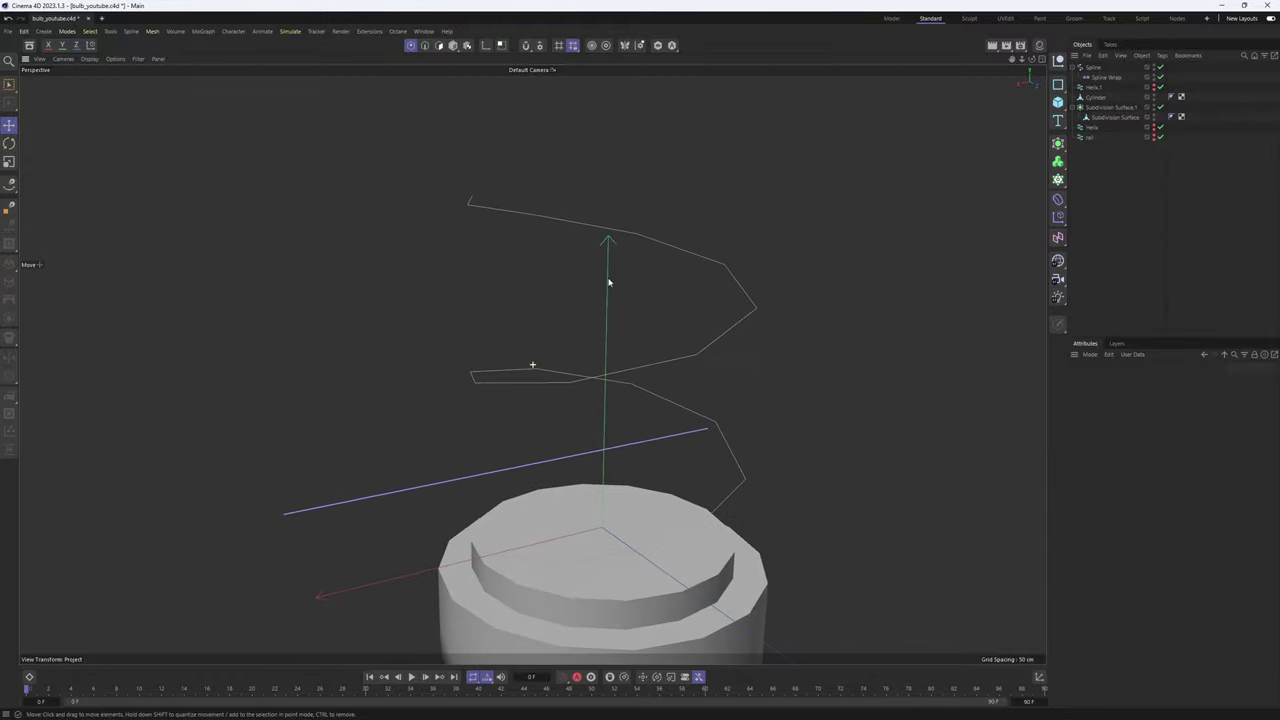
left_click(1090, 69)
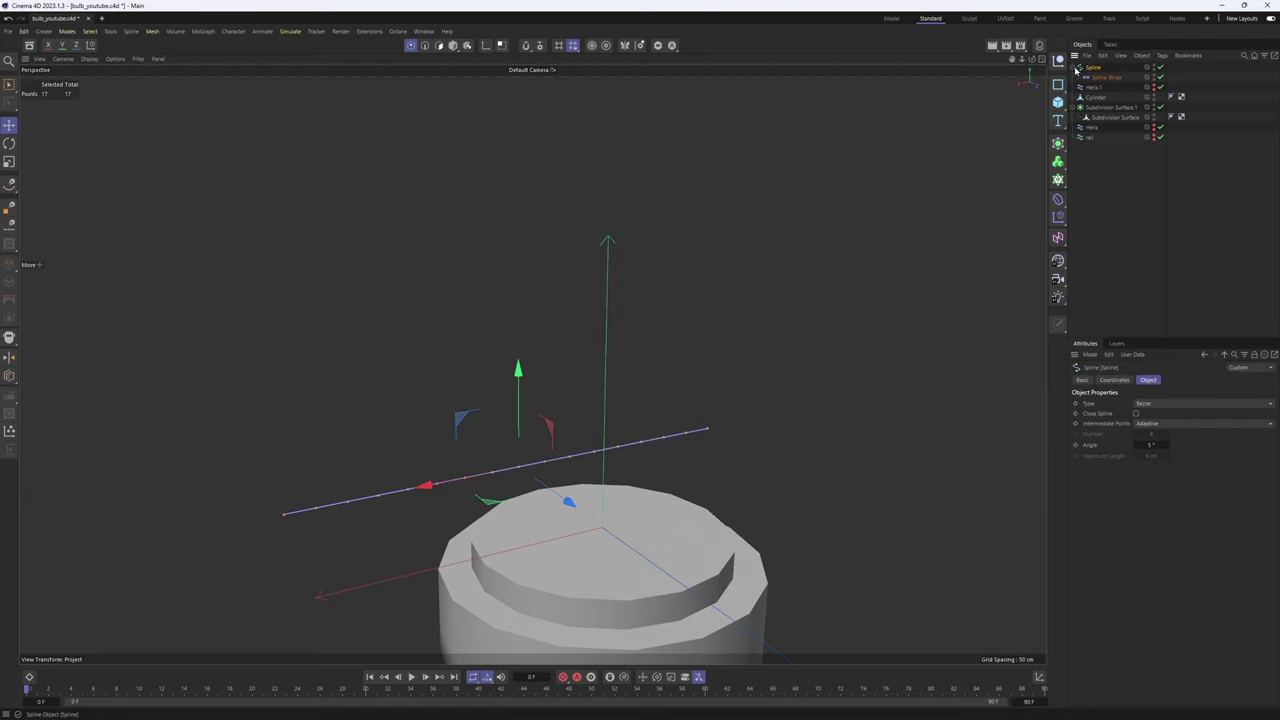
left_click(1073, 67)
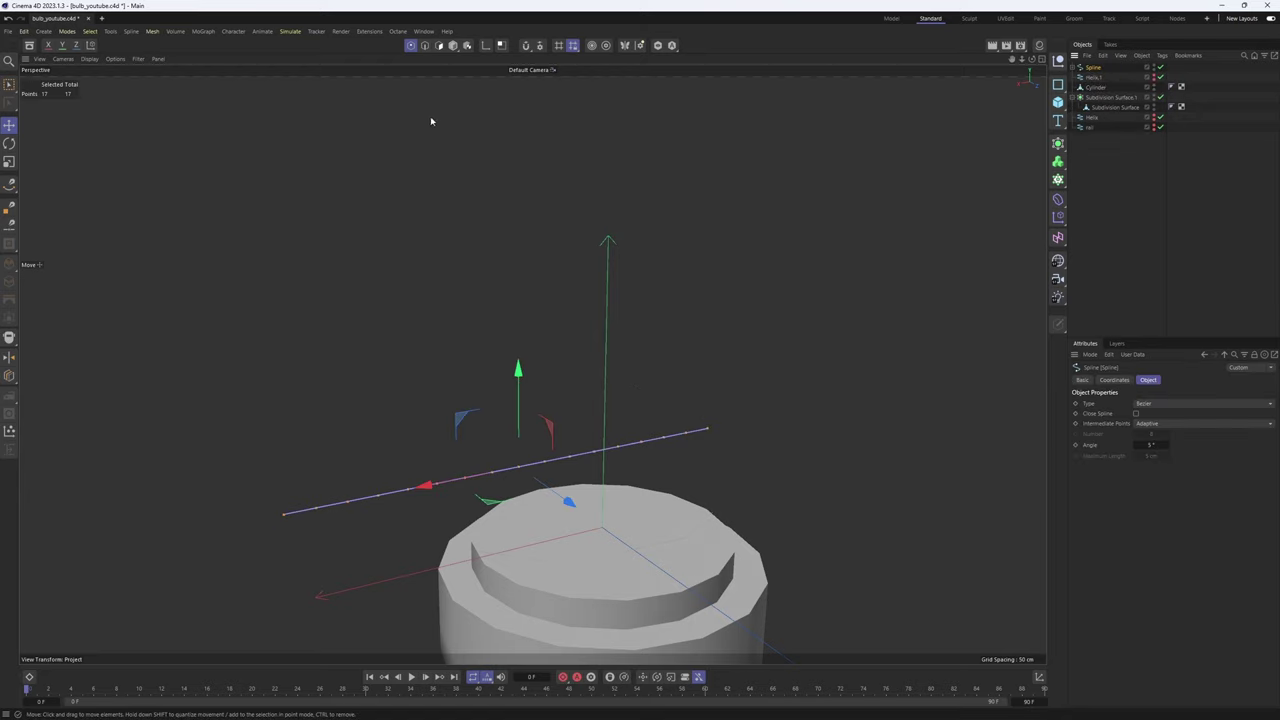
left_click(1113, 190)
left_click(1073, 67)
Place the wrapped spline under a Connect object and make it editable to bake the spiral into a plain spline
left_click(1087, 68)
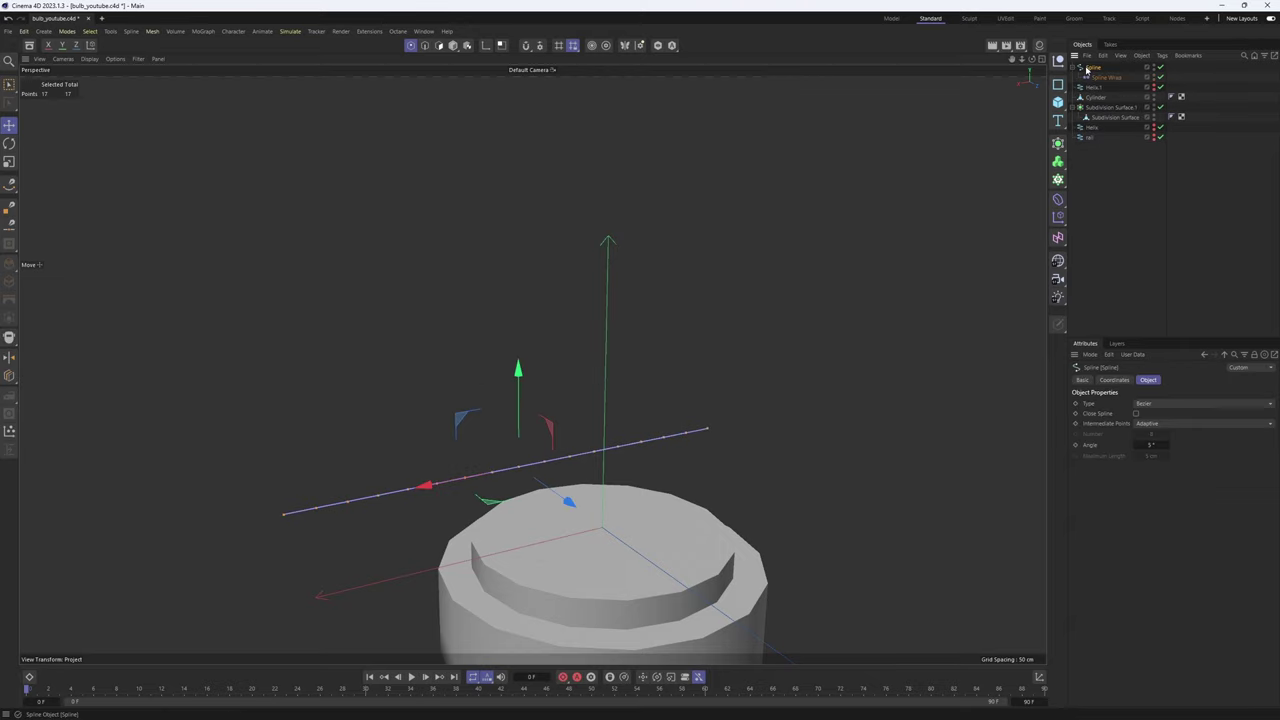
left_click(840, 186)
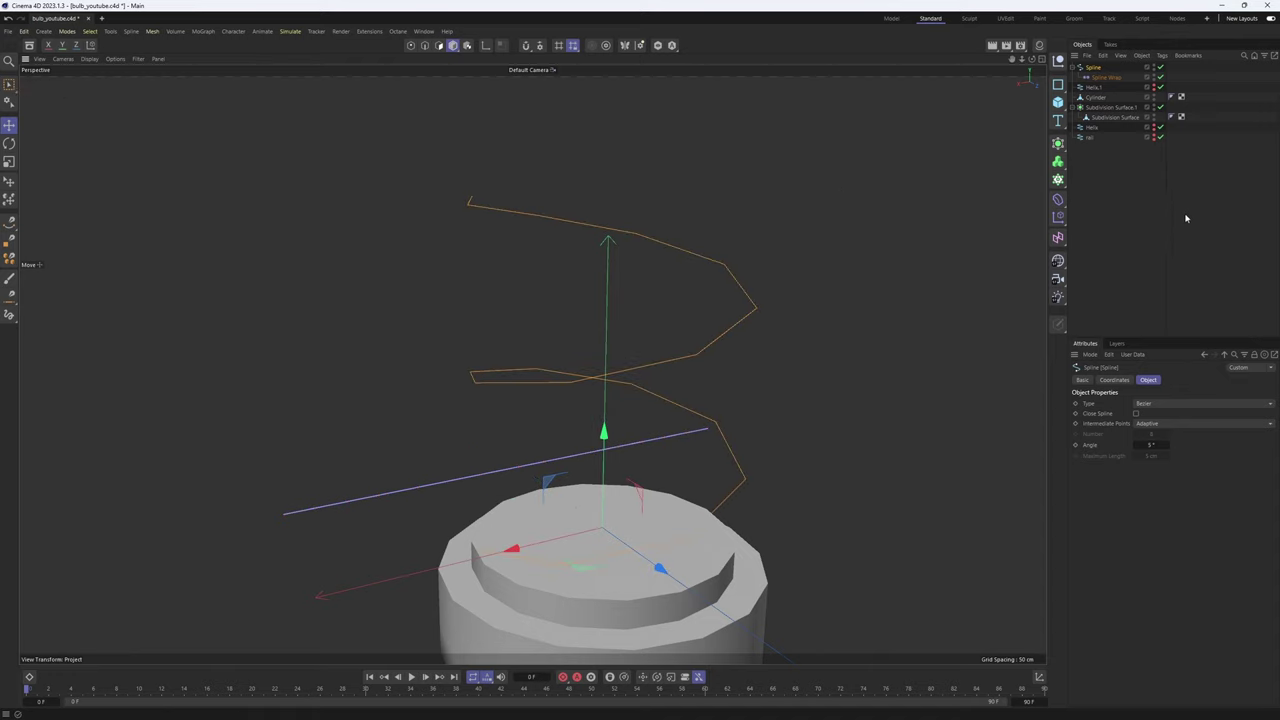
left_click(1059, 161)
left_click(1105, 242)
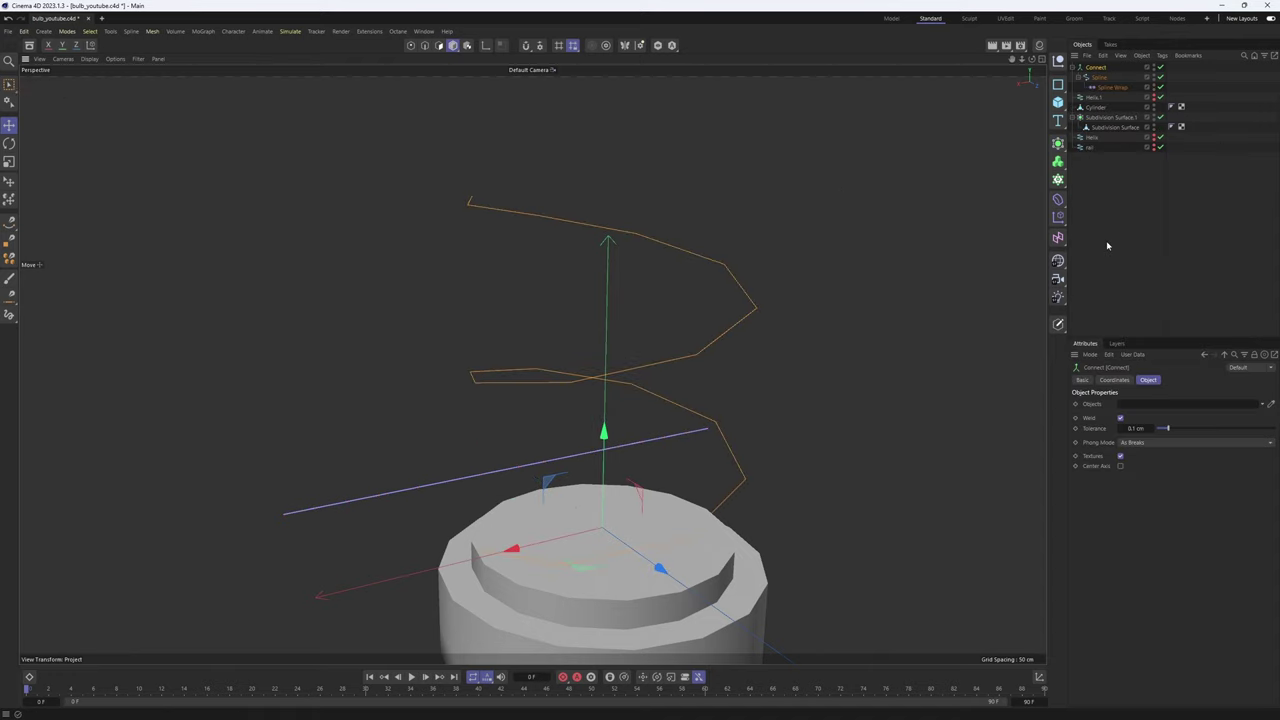
key("c")
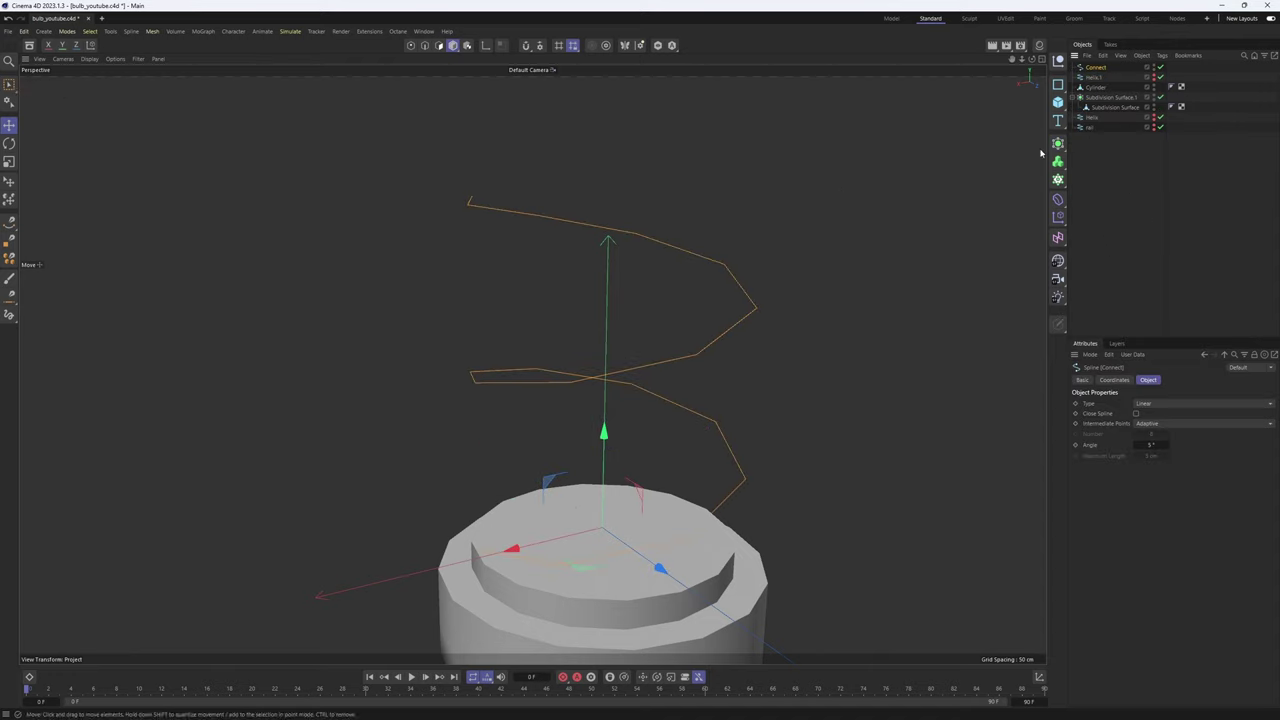
left_click(725, 264)
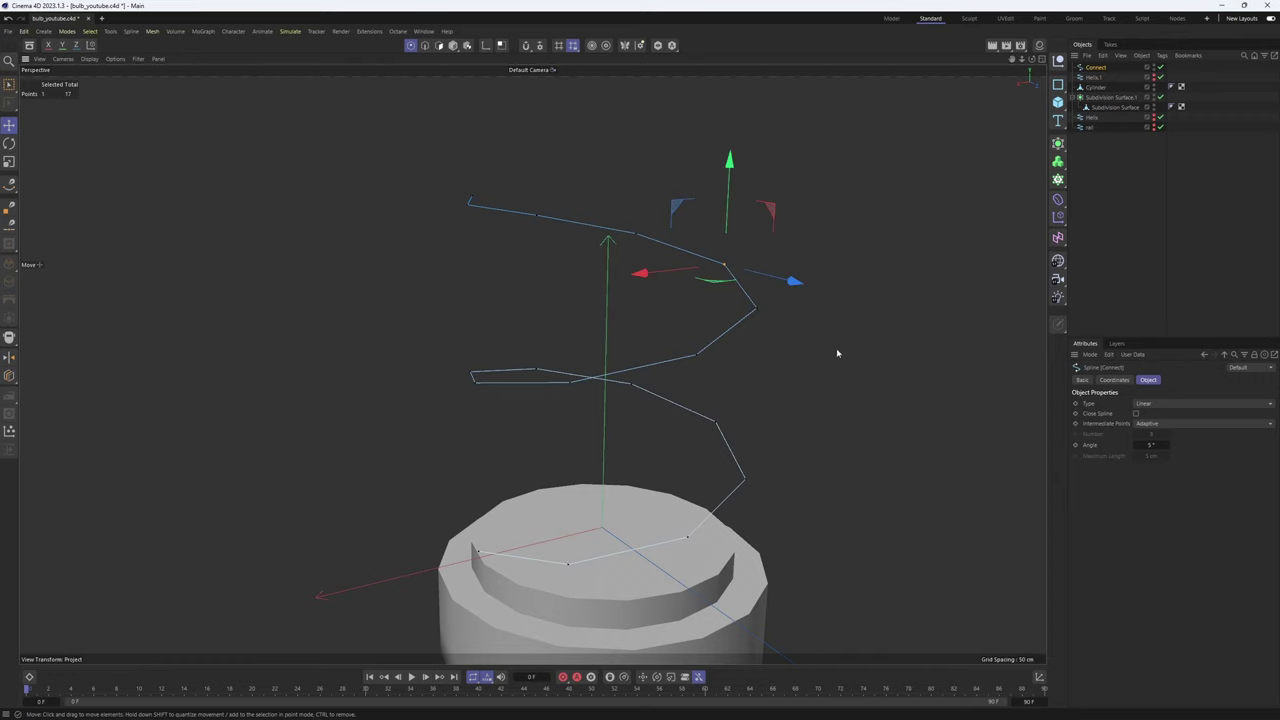
key("Return")
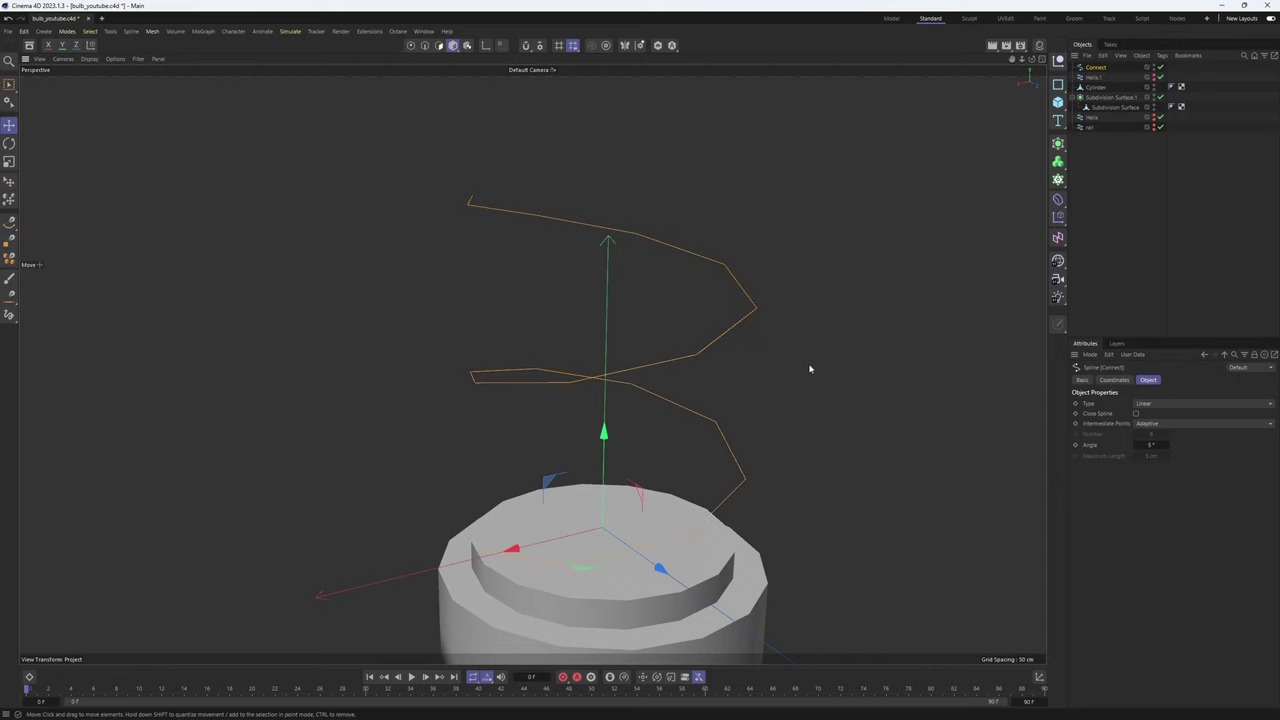
Duplicate the baked spiral spline and set the copy's X and Z scale to -1 to form the opposite coil
middle_click(812, 368)
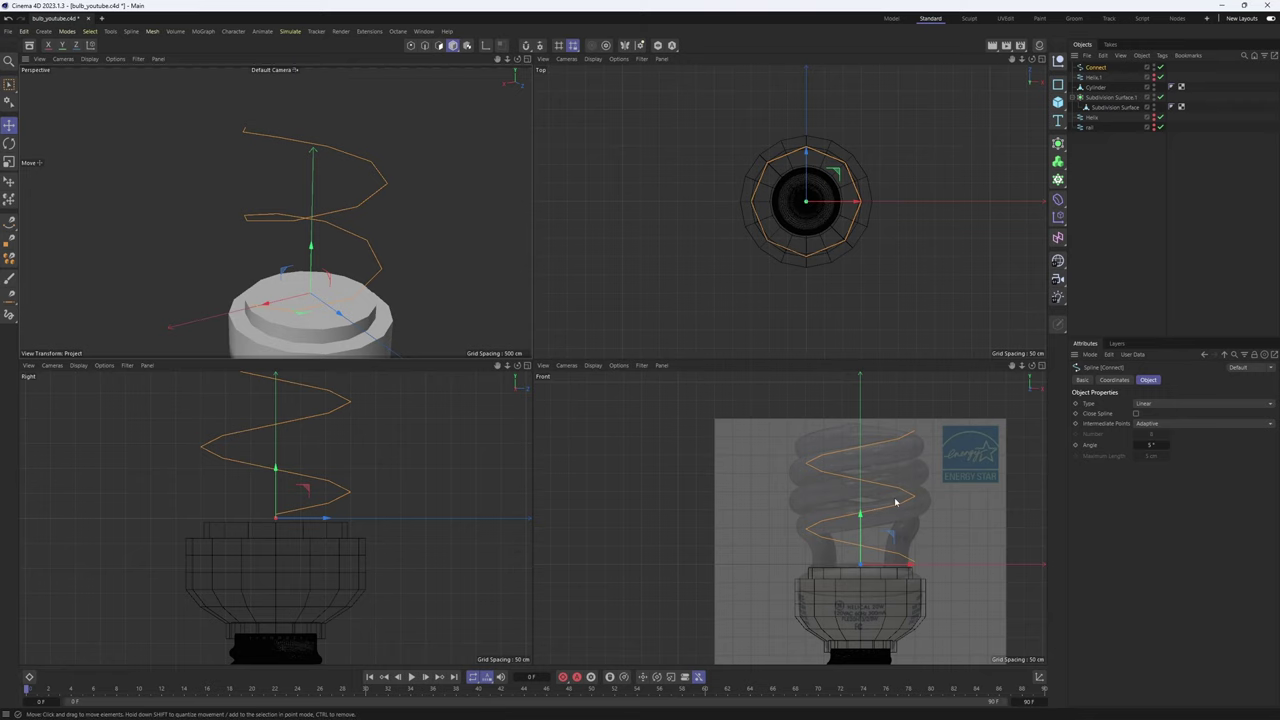
middle_click(437, 294)
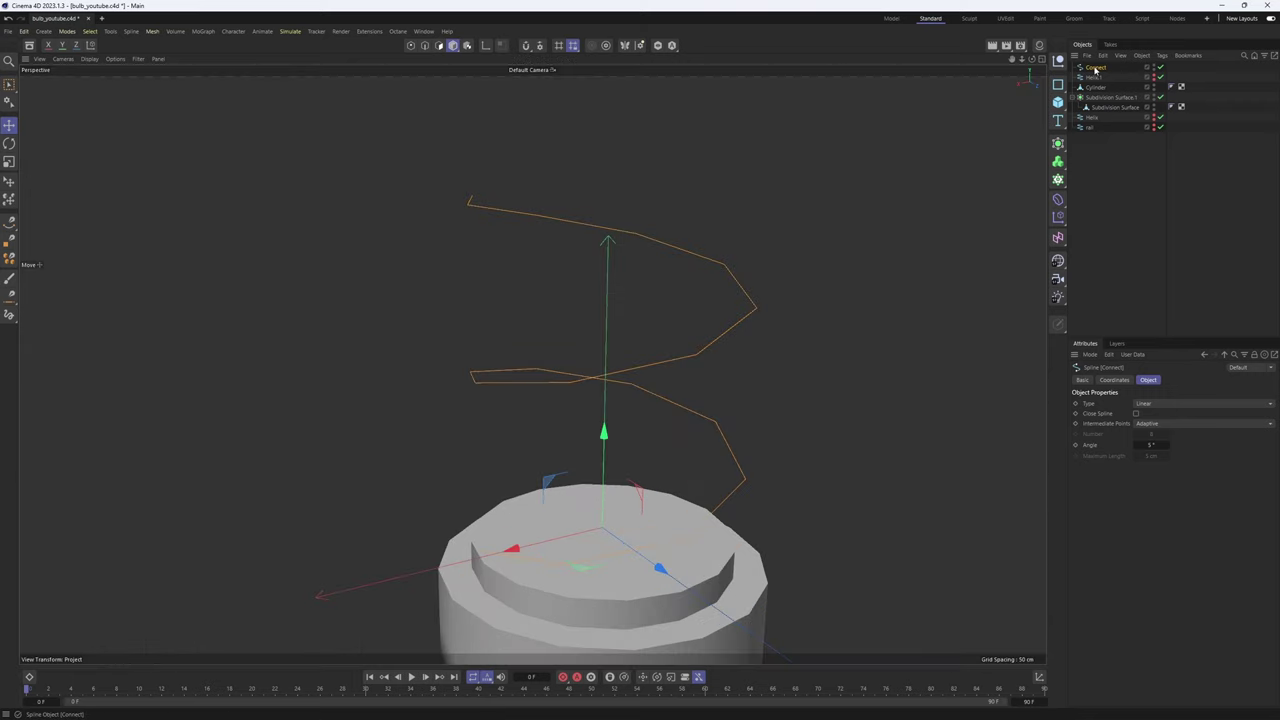
left_click_drag(1095, 68, 1097, 78, "ctrl")
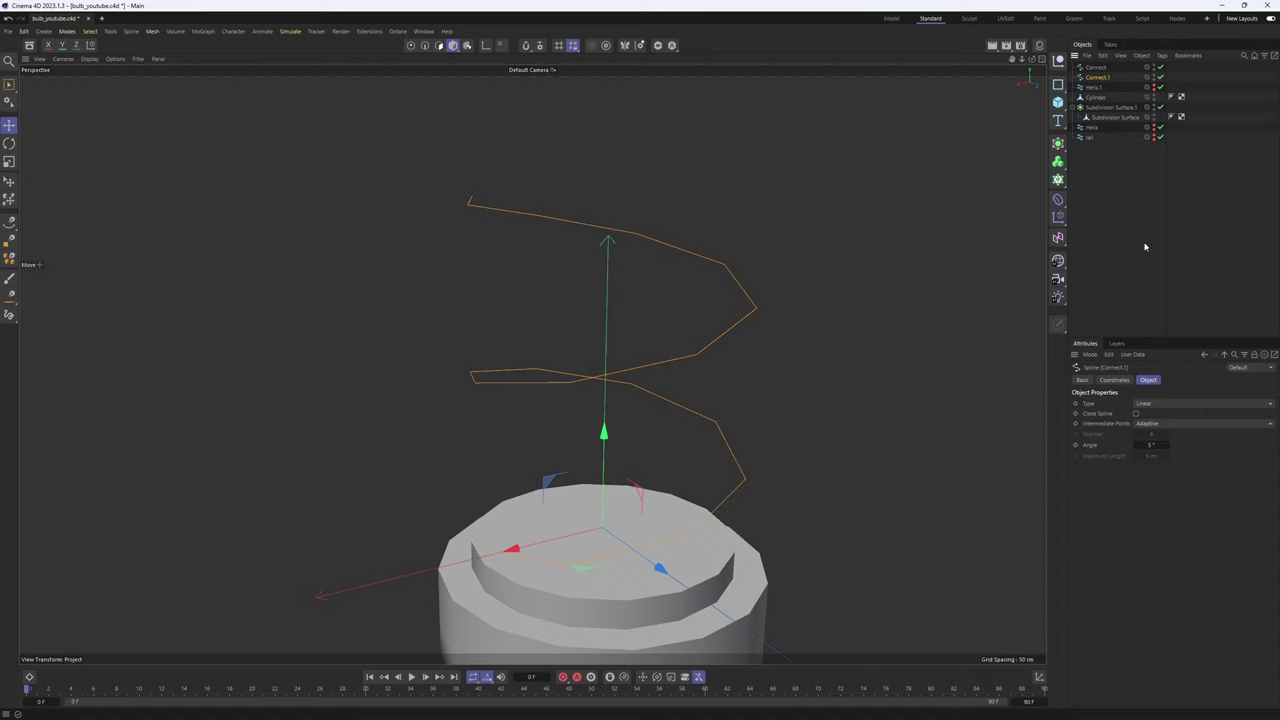
left_click(1120, 380)
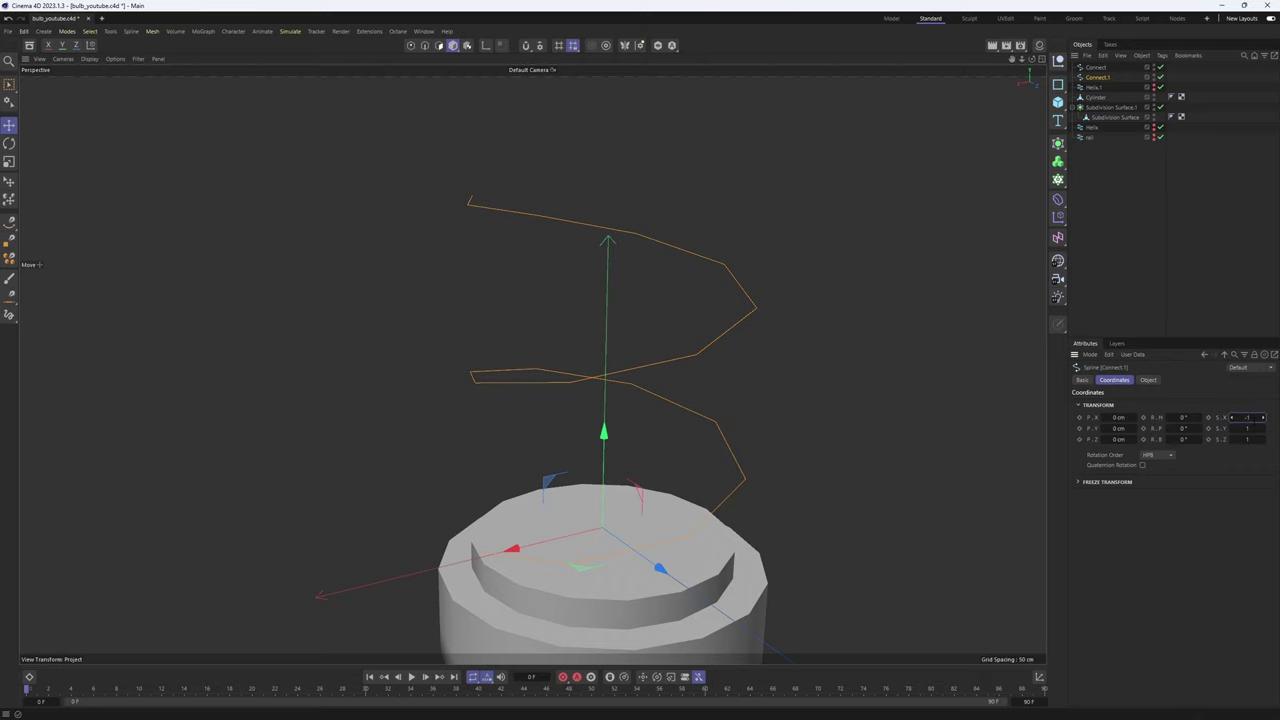
key("Return")
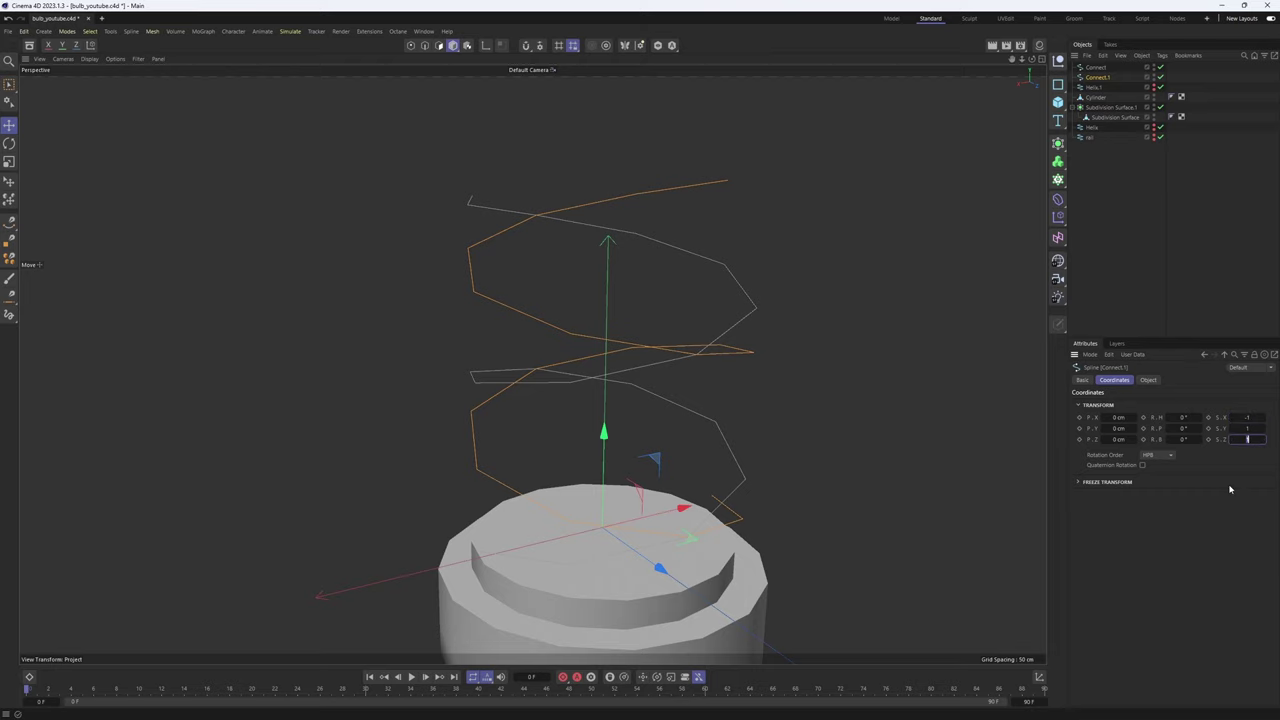
key("Return")
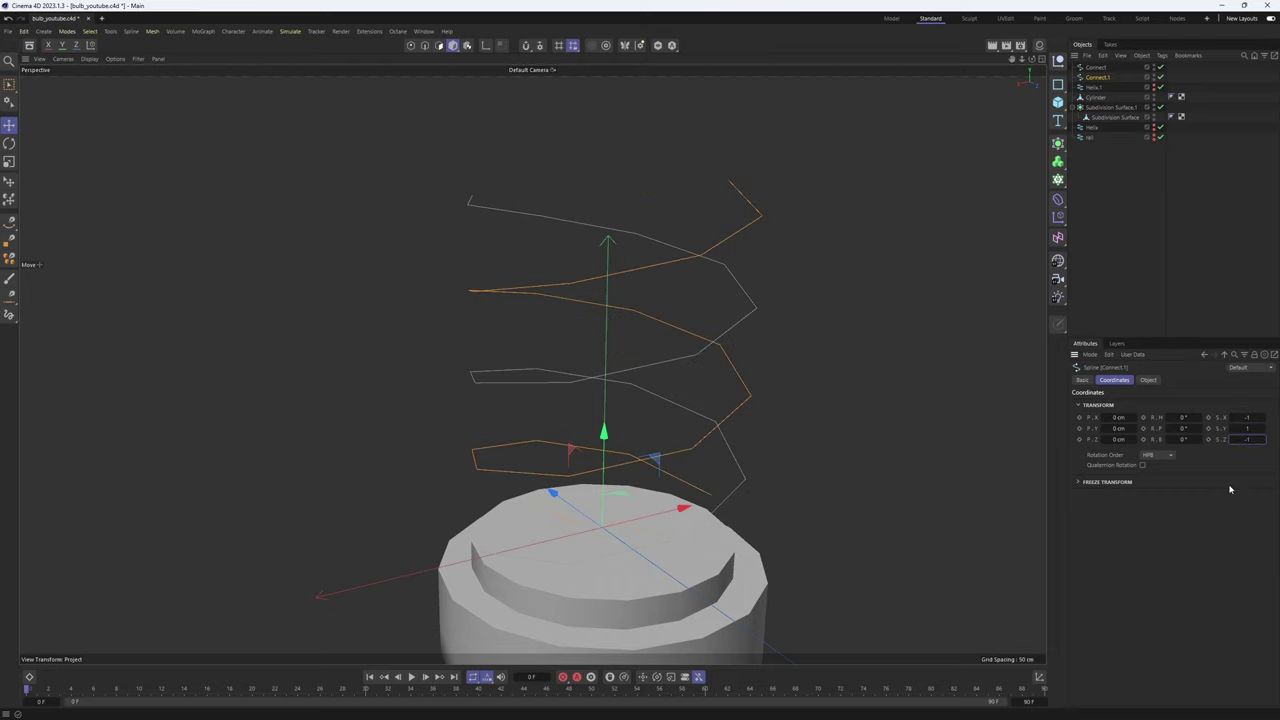
Merge the two spiral splines into a single object, deleting the originals
left_click_drag(715, 337, 491, 263, "alt")
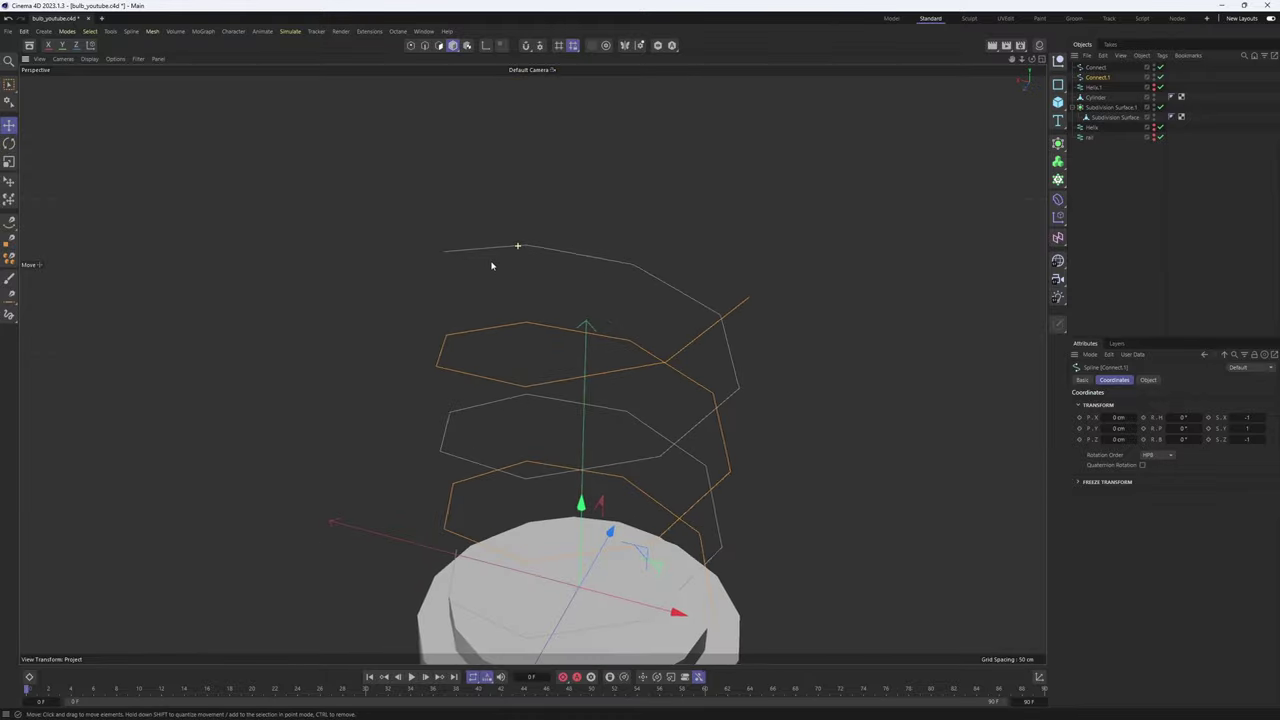
right_click(1095, 74)
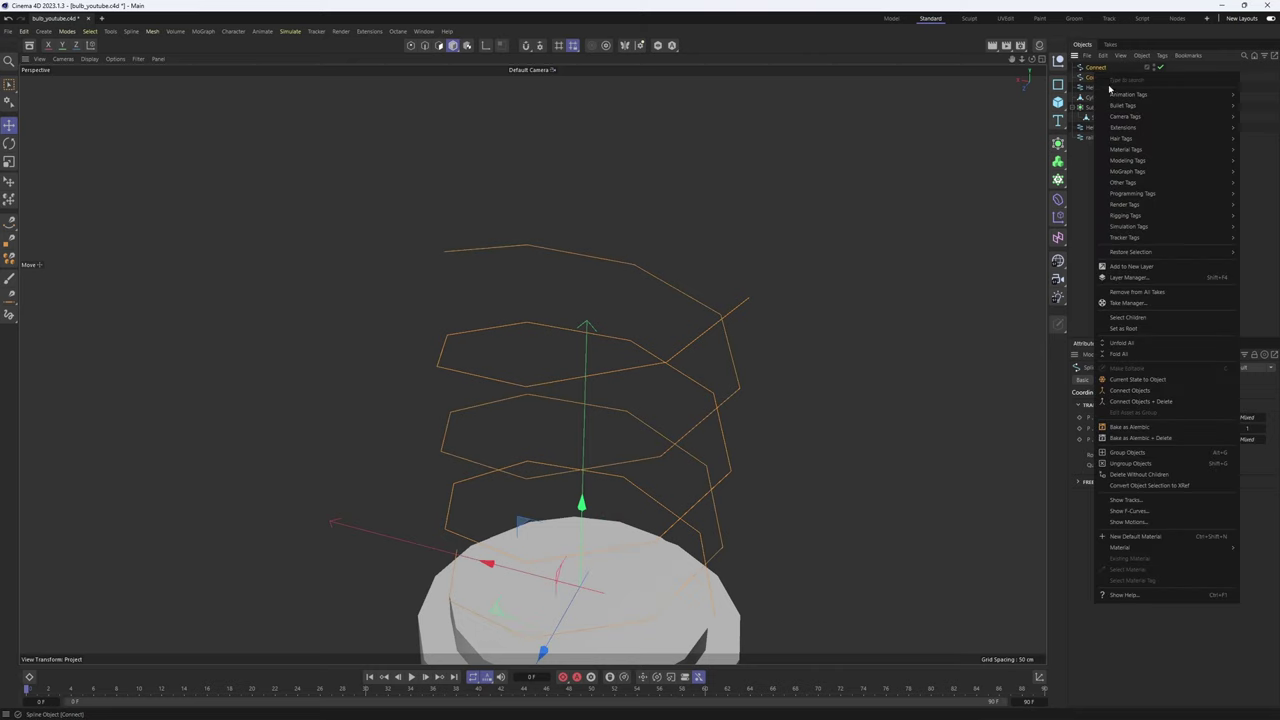
left_click(1176, 404)
Extend one coil's top end with a new point placed on the opposite coil's top end, bridging the two spirals
key("Return")
key("e")
left_click(748, 299)
left_click_drag(746, 301, 932, 352, "alt")
middle_click_drag(898, 300, 820, 266, "alt")
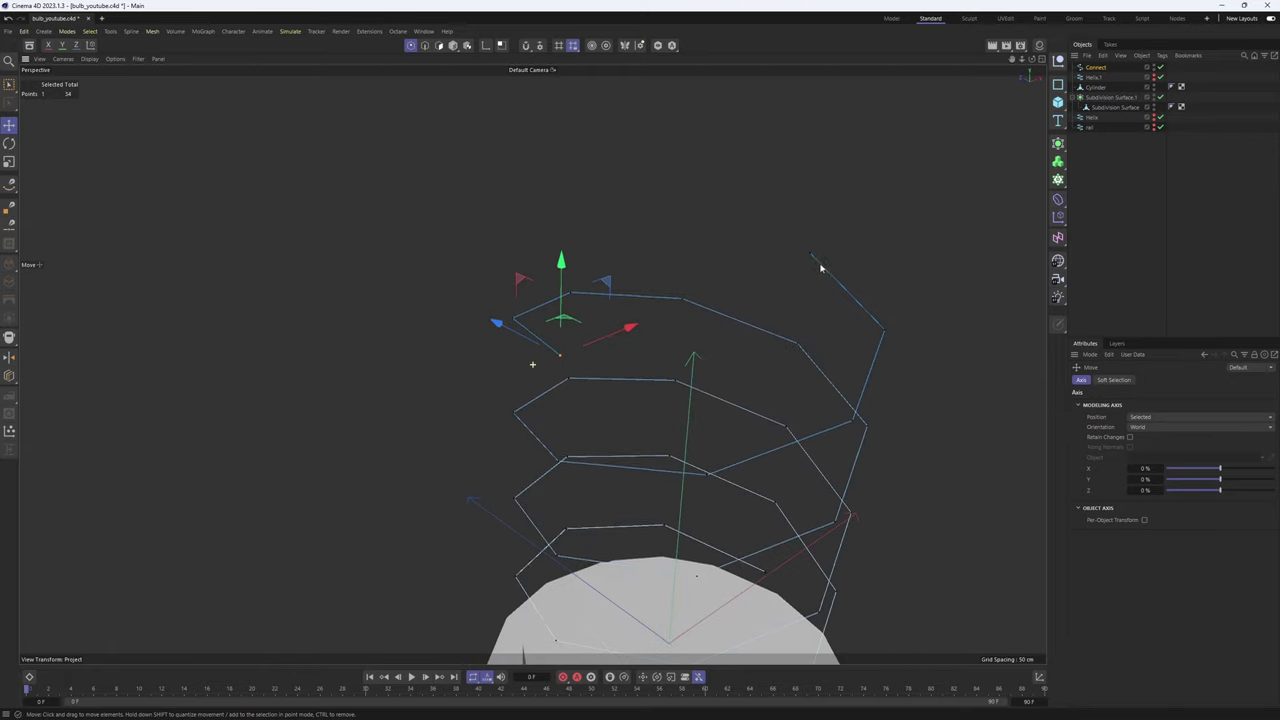
middle_click_drag(671, 335, 673, 335, "alt")
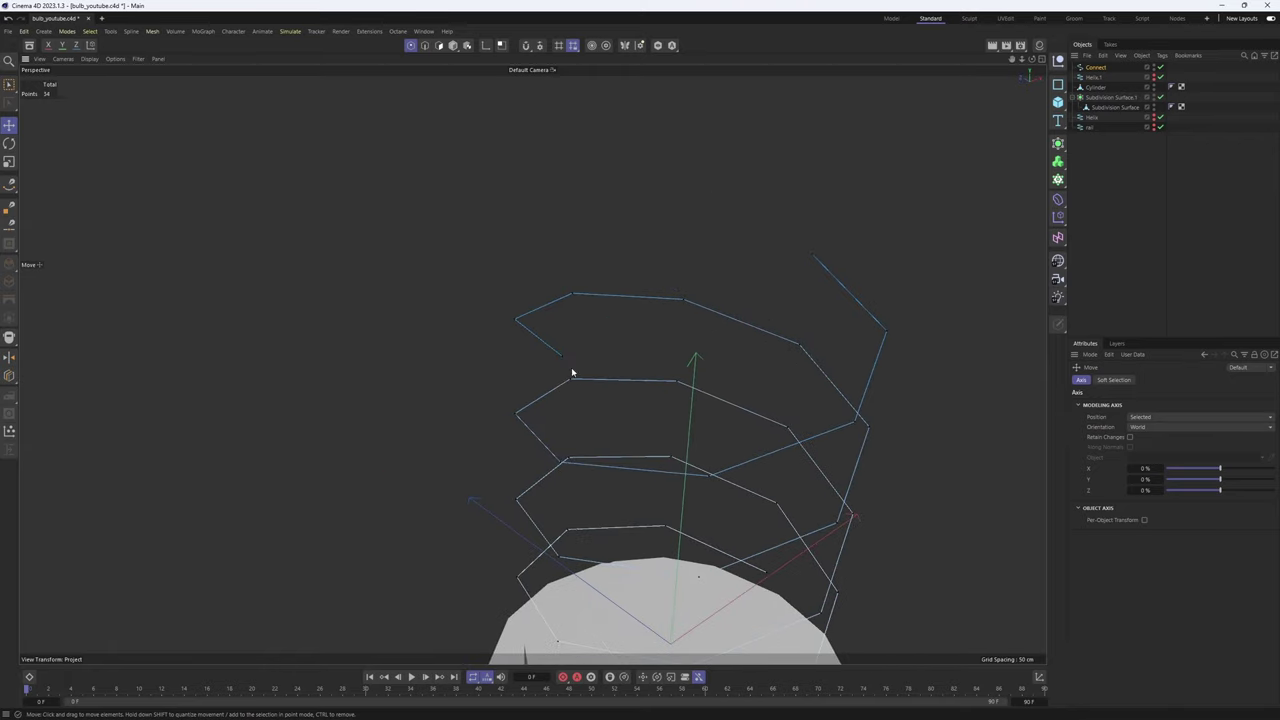
left_click(561, 356)
scroll(595, 340, "up", 5)
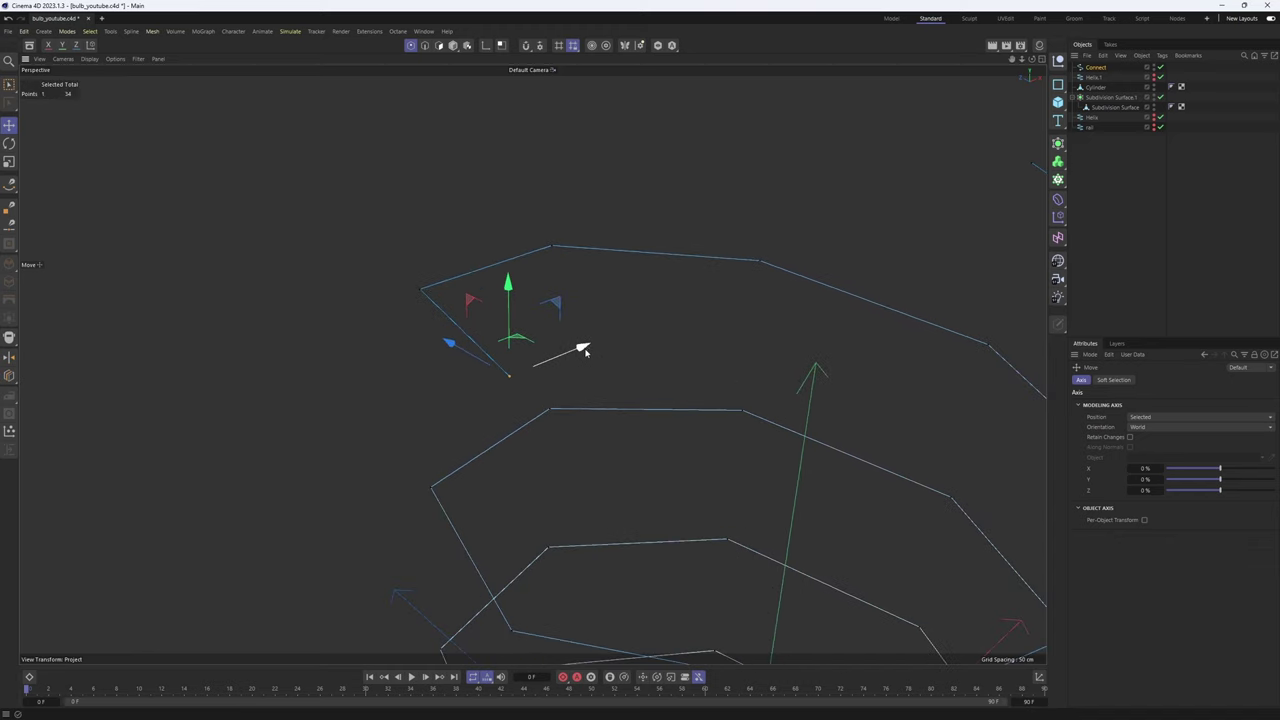
left_click_drag(581, 352, 576, 356, "ctrl")
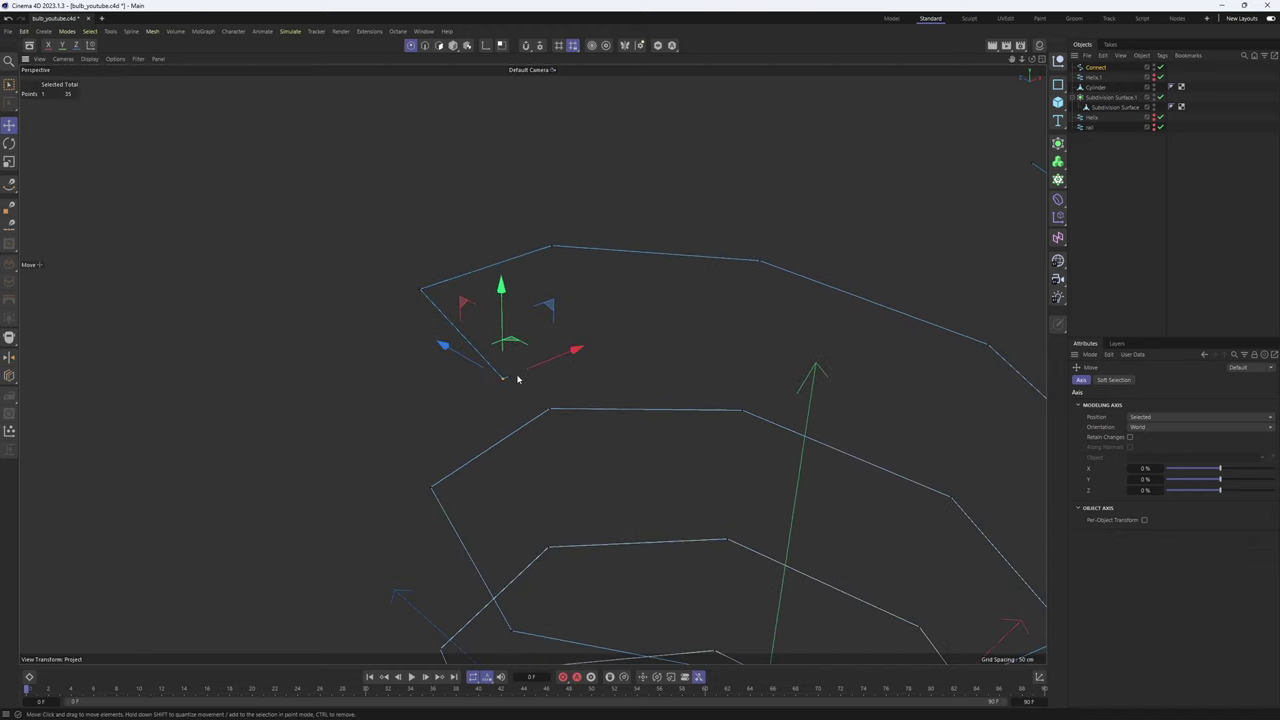
scroll(503, 366, "down", 6)
left_click_drag(491, 363, 800, 249, "ctrl")
Weld the two coinciding points where the bridge meets the opposite coil's top end
scroll(771, 251, "up", 3)
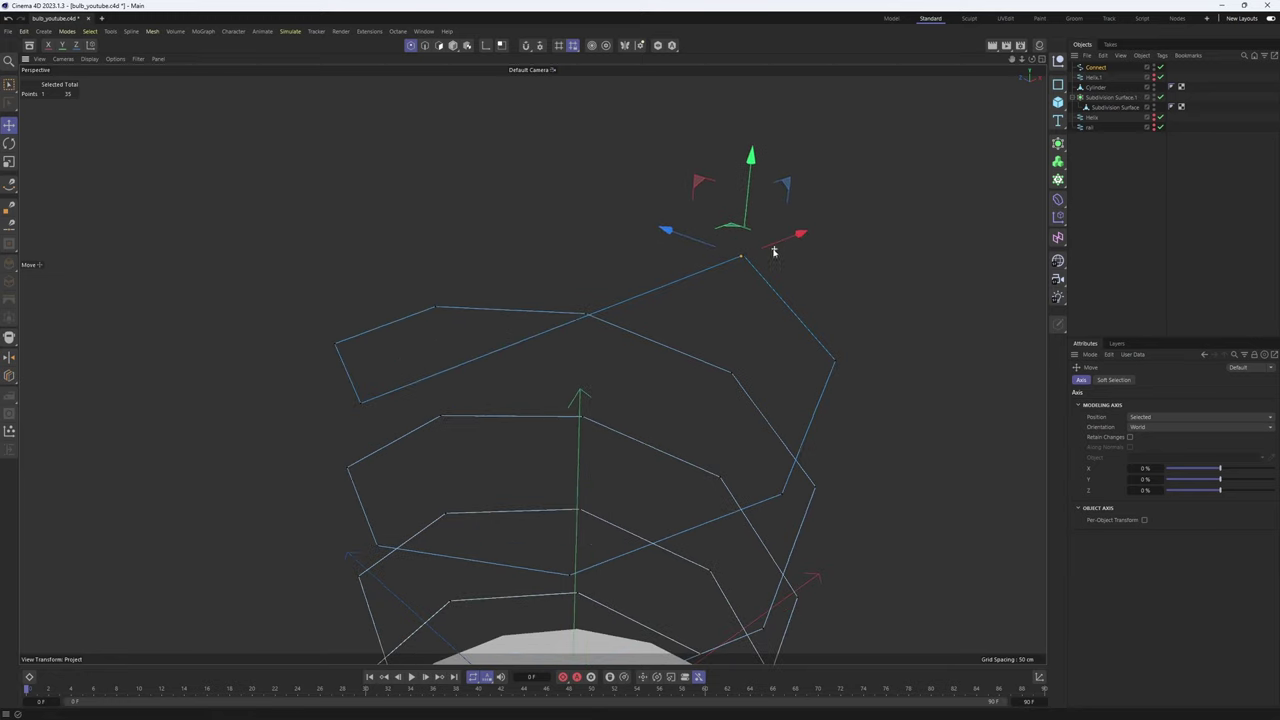
key("0")
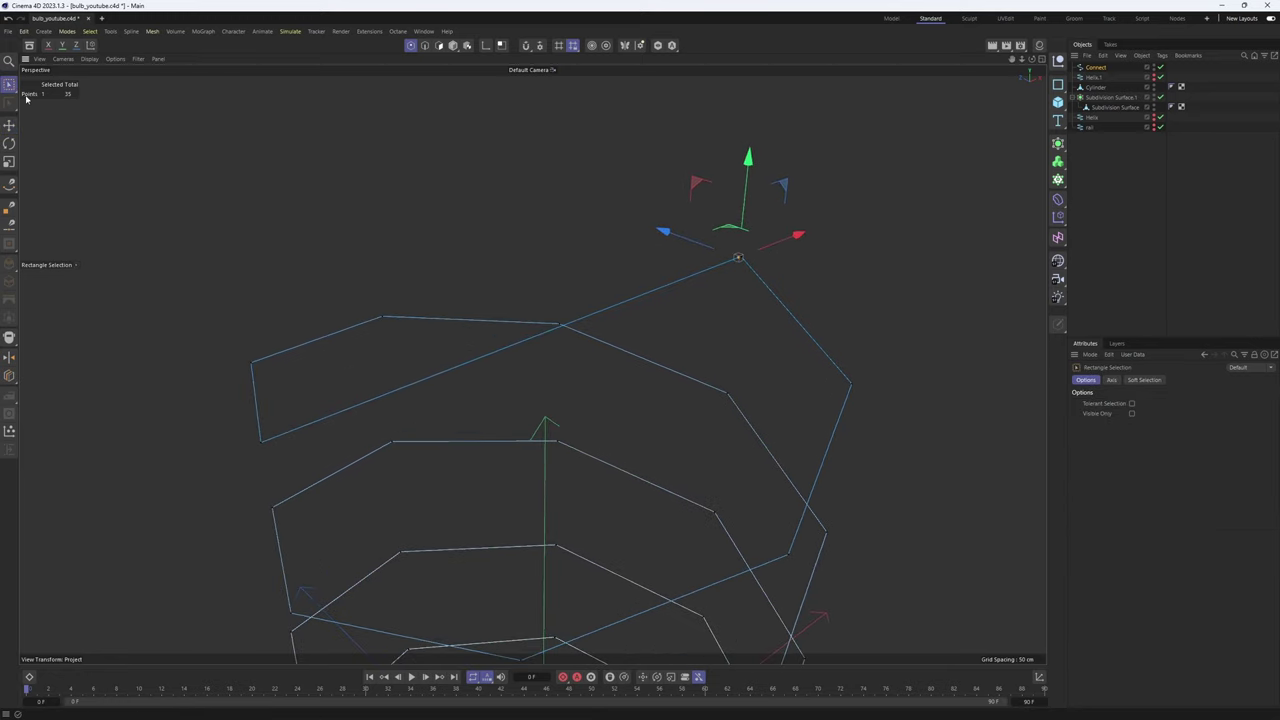
left_click(9, 84)
left_click(57, 124)
scroll(717, 256, "up", 1)
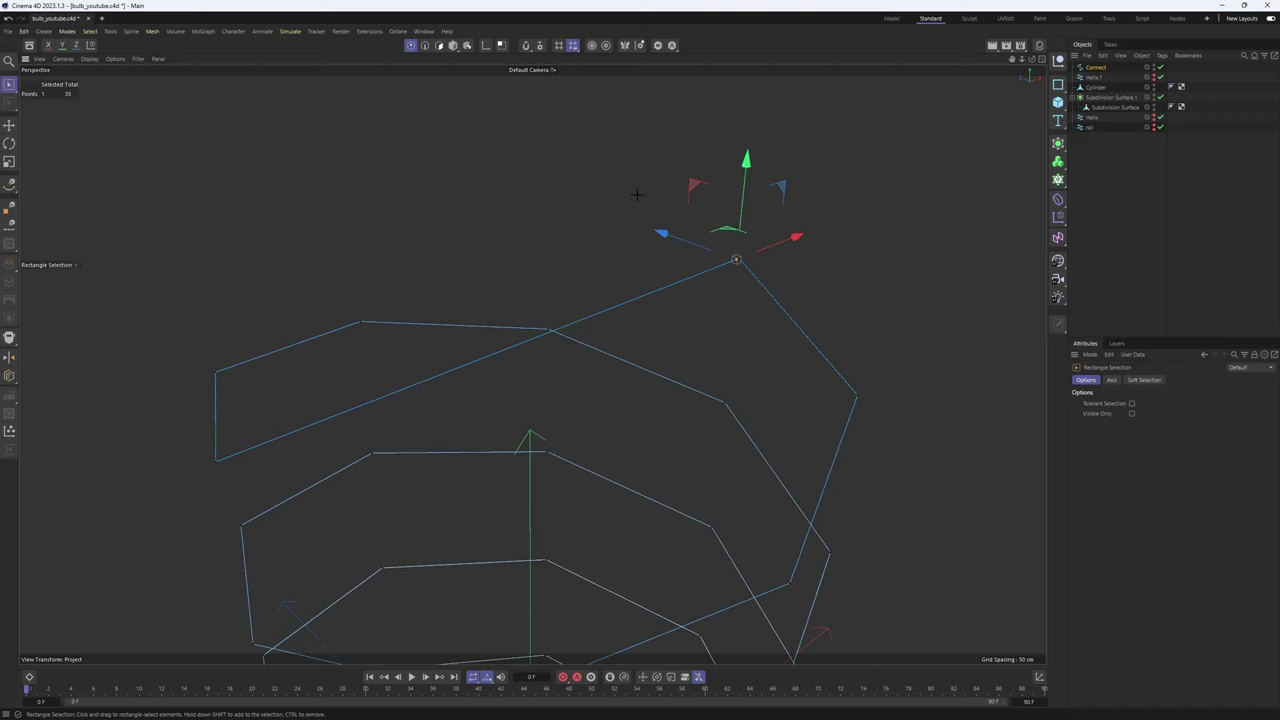
left_click_drag(636, 195, 783, 286)
right_click(793, 291)
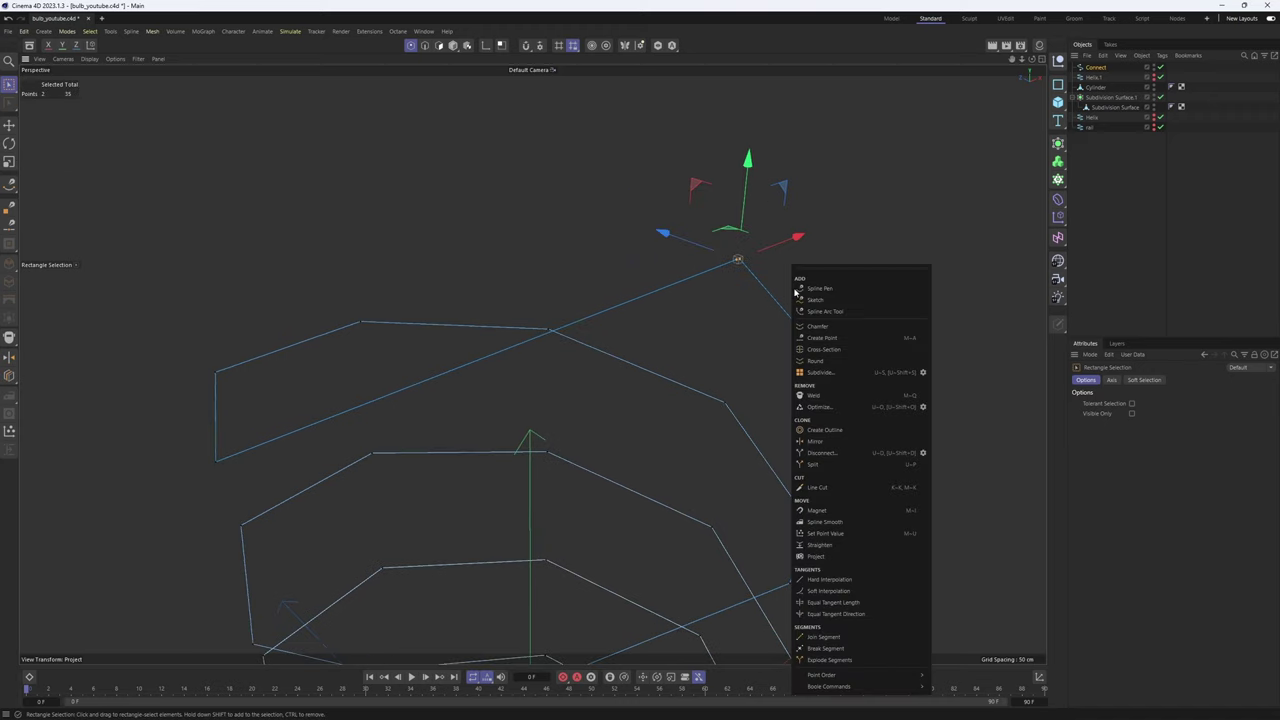
left_click(813, 396)
scroll(740, 255, "up", 5)
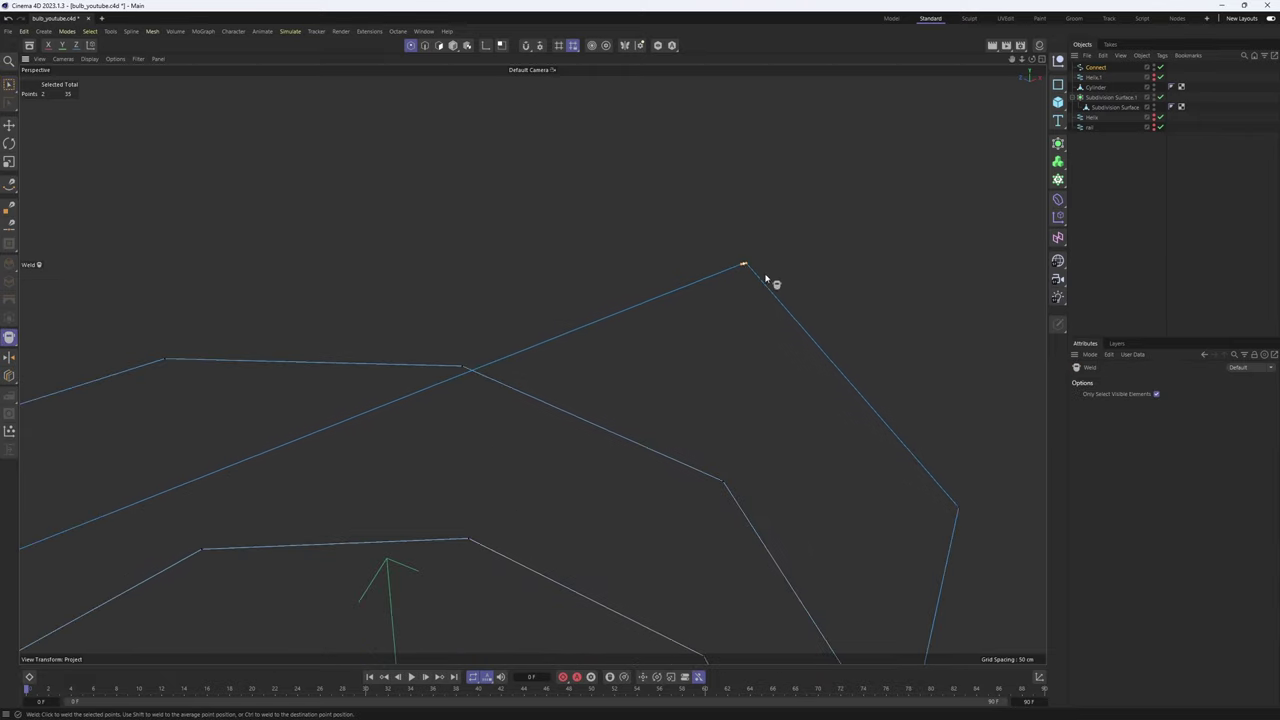
Insert a new point midway along the straight bridging segment with Line Cut
scroll(775, 271, "down", 5)
left_click_drag(637, 317, 531, 220, "alt")
scroll(519, 341, "down", 3)
right_click(531, 220)
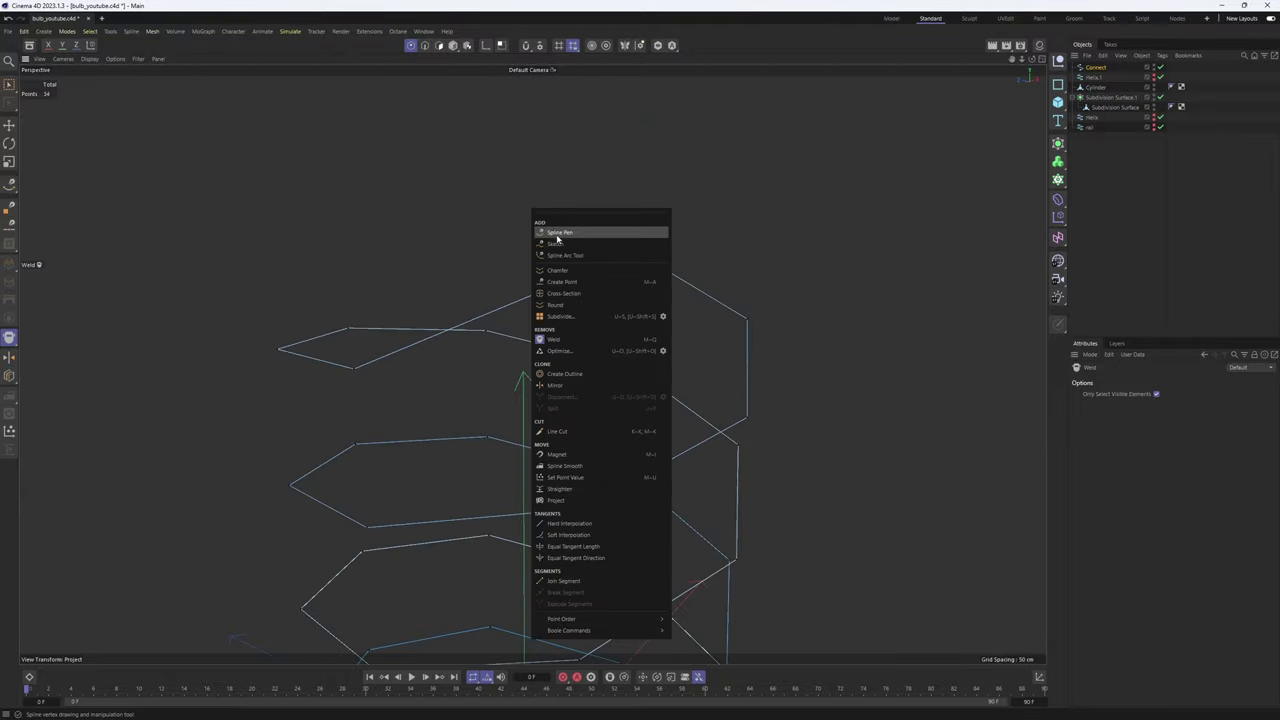
left_click(560, 431)
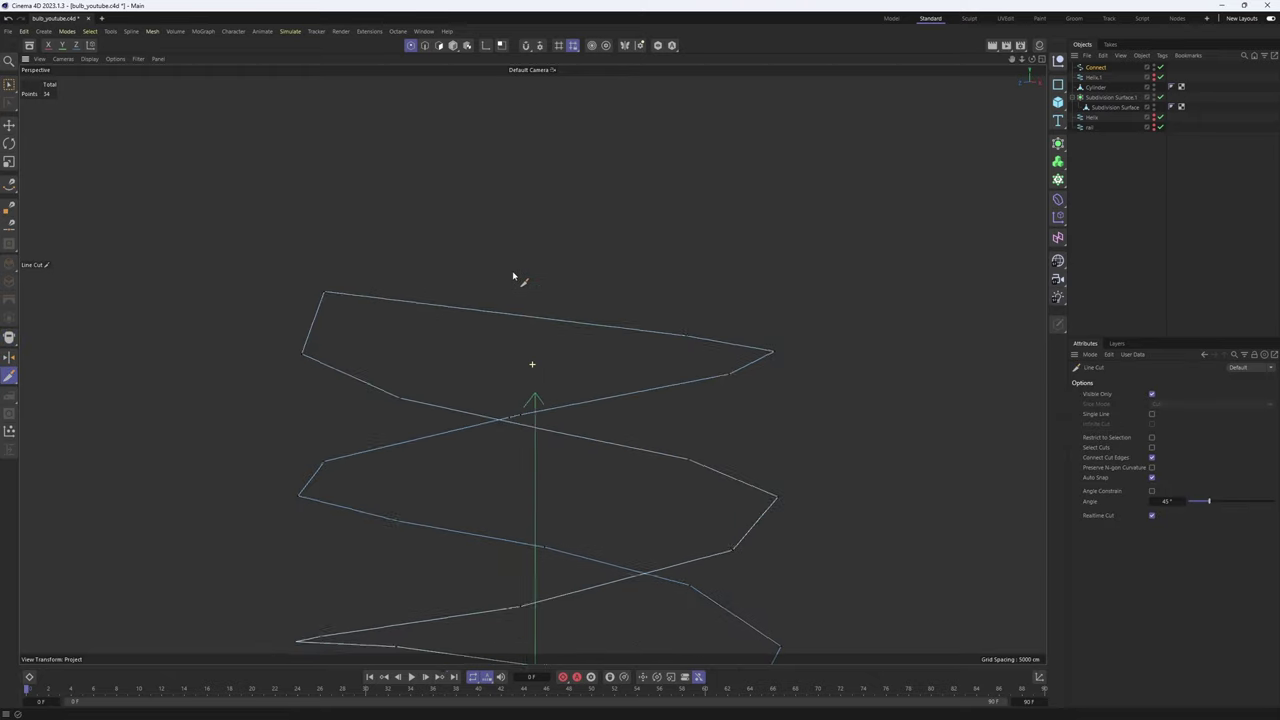
left_click(533, 296)
left_click(534, 340)
key("space")
left_click(532, 318)
Set the merged spiral spline's intermediate points to Subdivided
left_click_drag(531, 360, 476, 316, "alt")
scroll(514, 303, "down", 2)
left_click_drag(530, 212, 543, 257, "alt")
left_click_drag(509, 107, 556, 168)
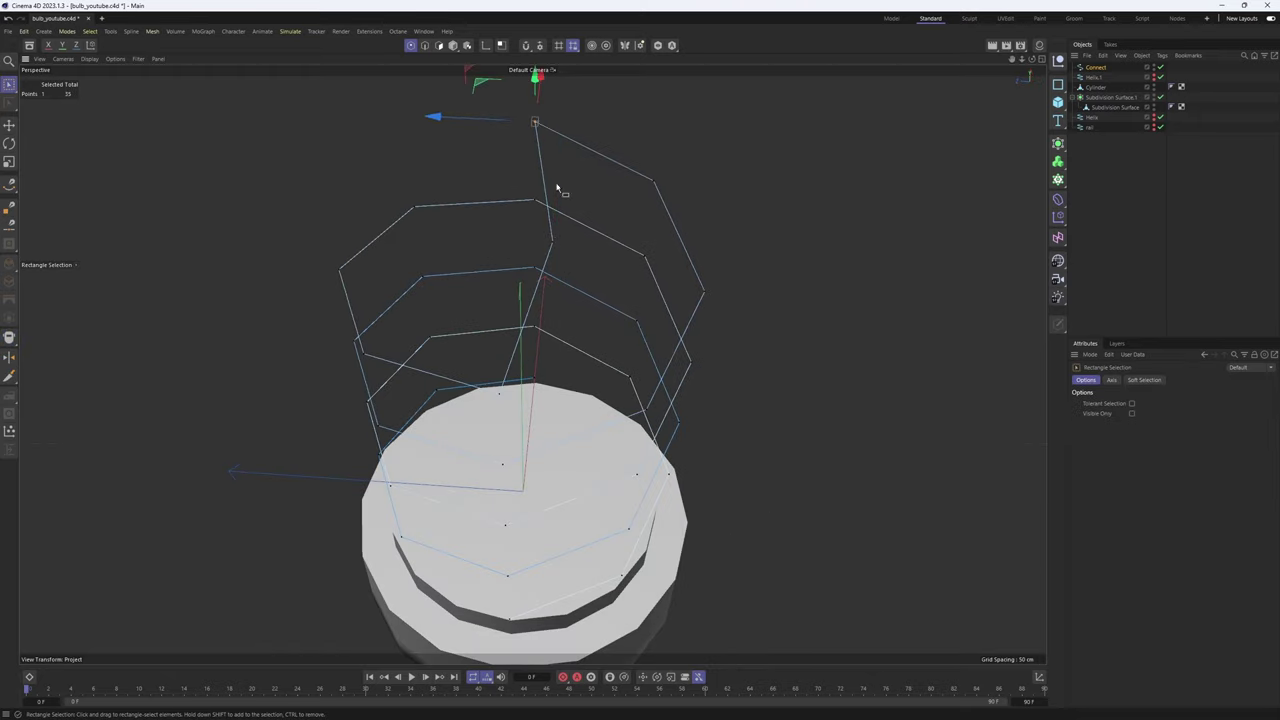
scroll(575, 243, "down", 2)
left_click_drag(575, 243, 588, 223, "alt")
scroll(588, 223, "up", 2)
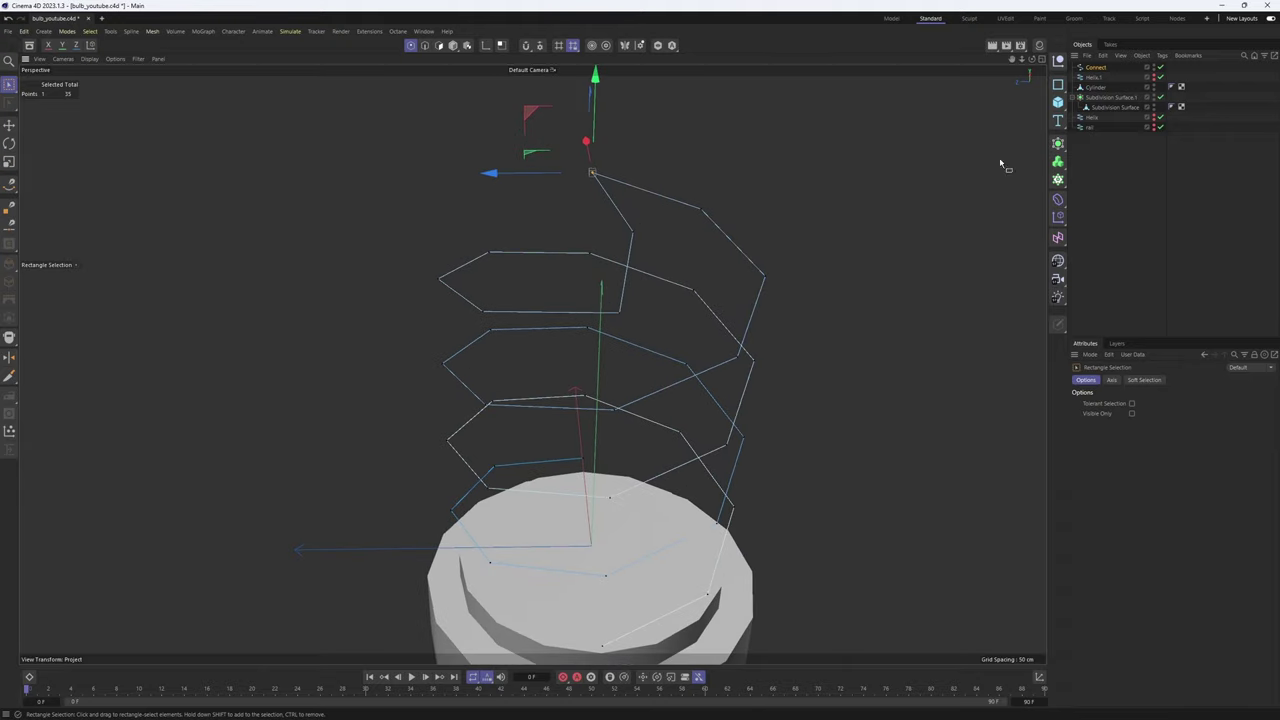
left_click(1094, 67)
left_click(1147, 380)
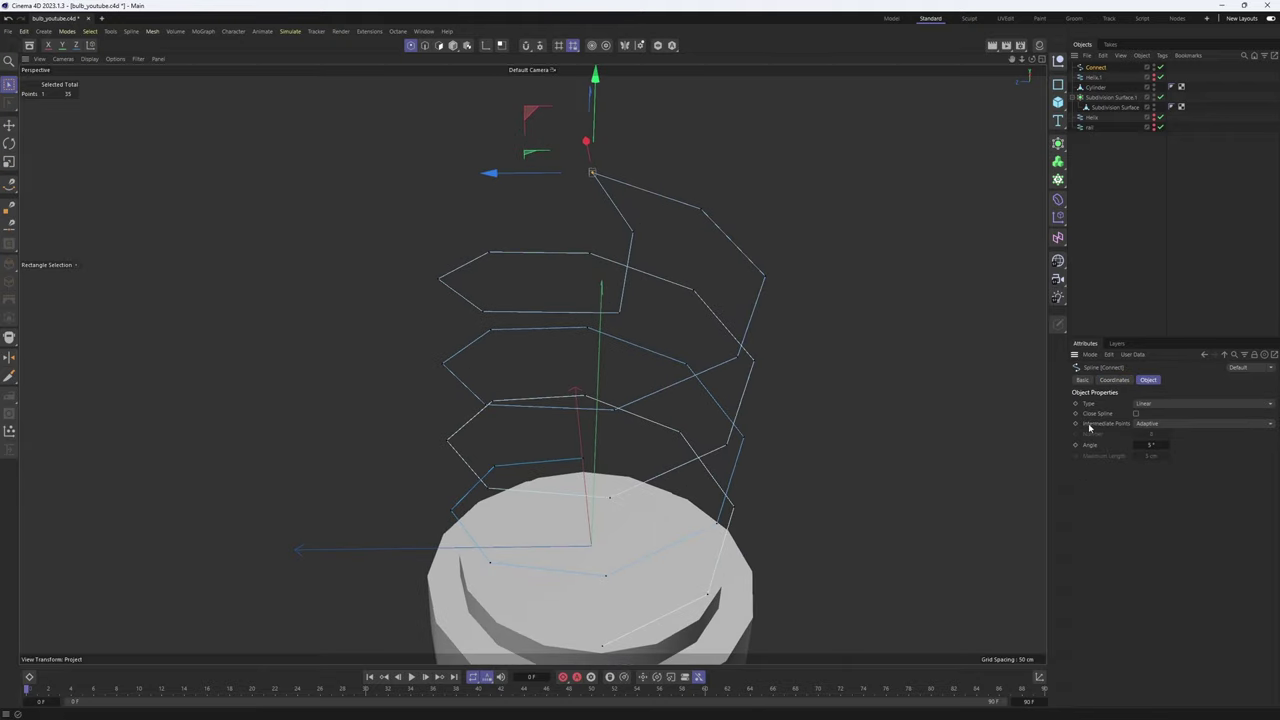
left_click(1149, 426)
left_click(1158, 479)
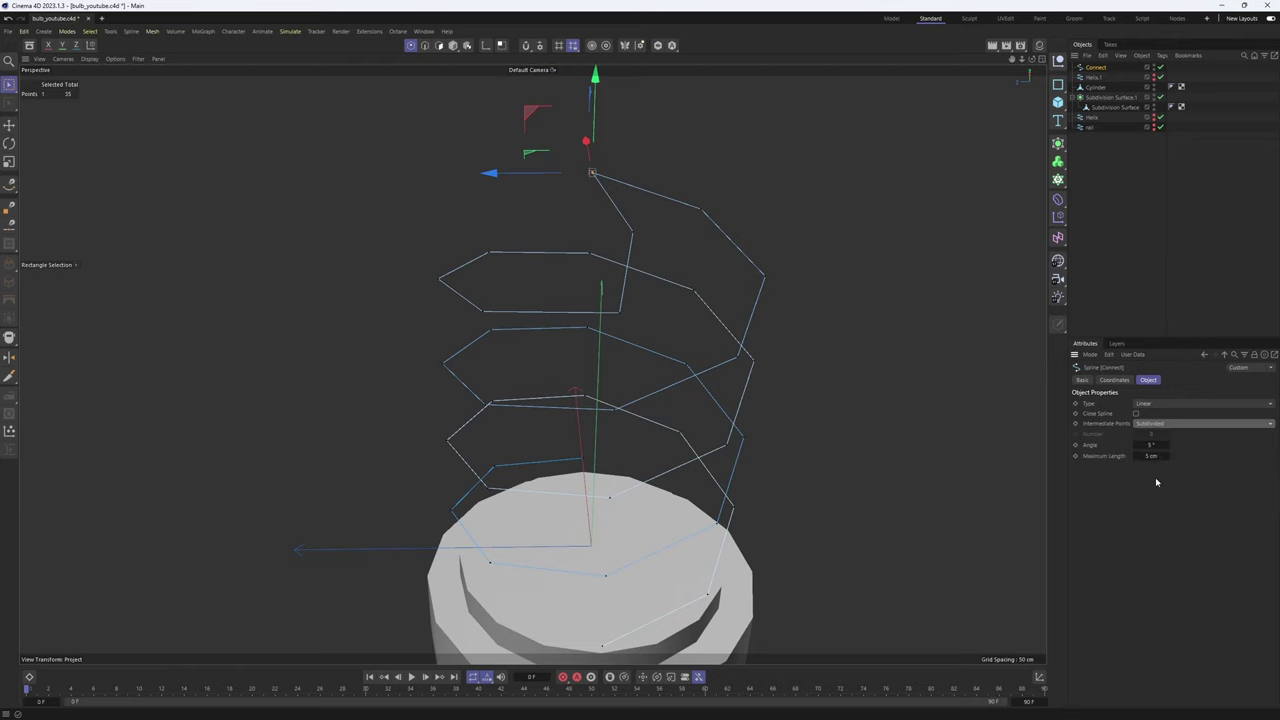
left_click(870, 213)
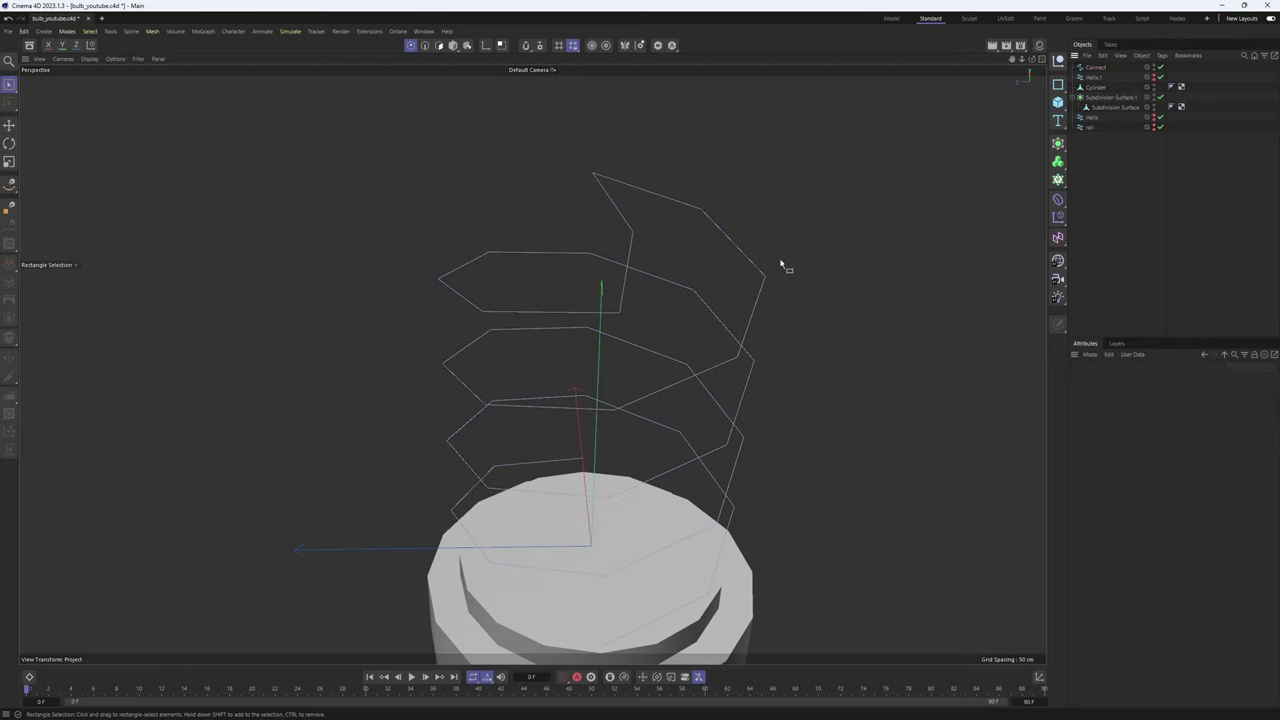
Change the merged spiral spline's type to B-Spline to smooth its curve
left_click(1096, 68)
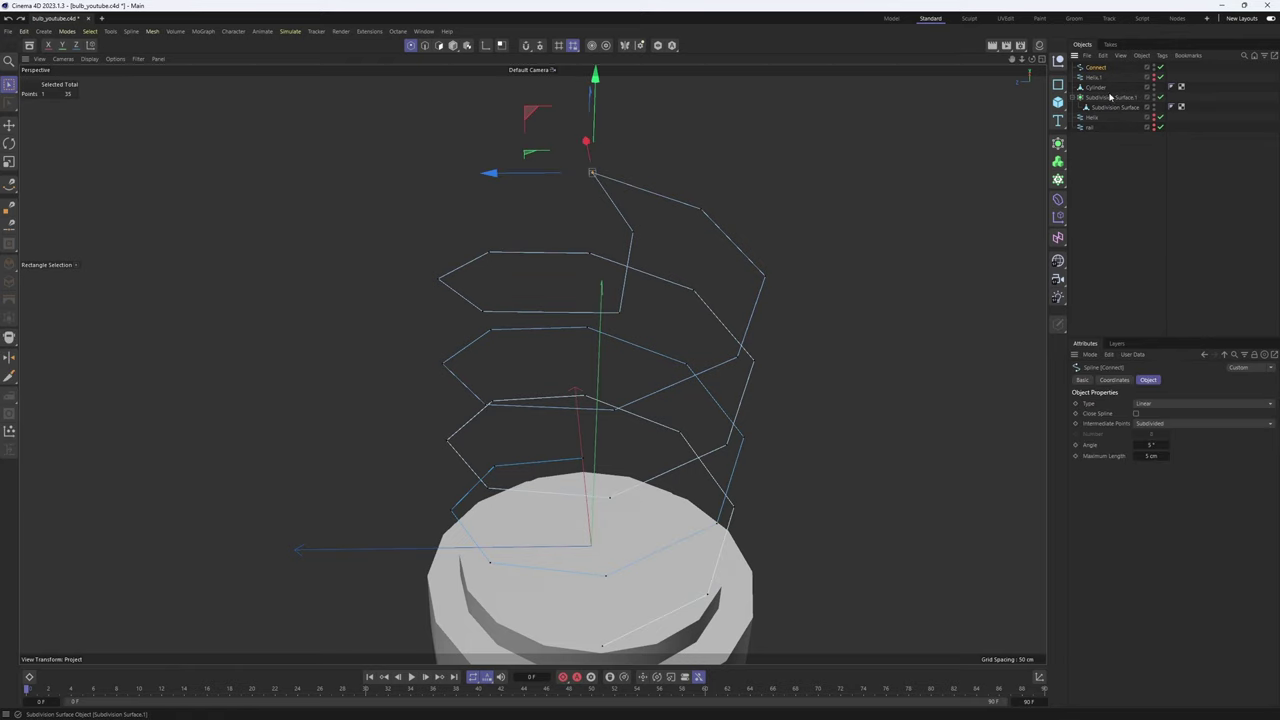
left_click(1162, 404)
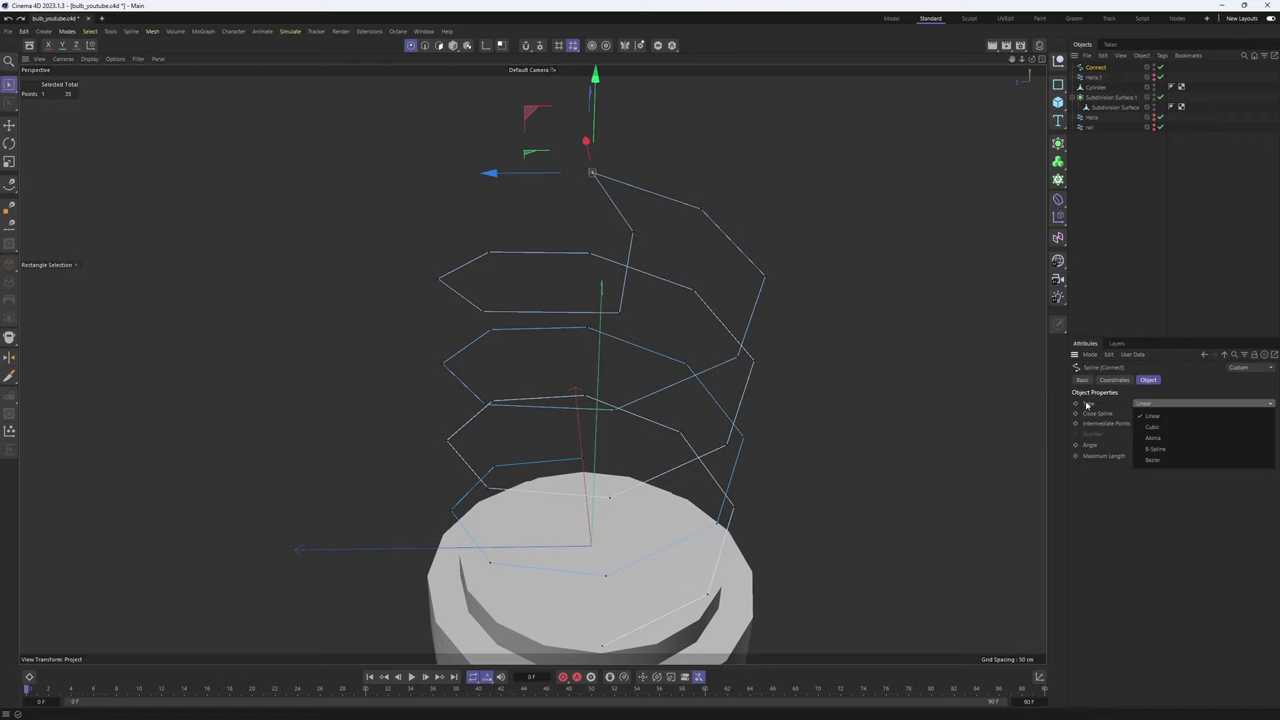
left_click(1167, 448)
left_click(1180, 172)
left_click_drag(780, 240, 810, 318, "alt")
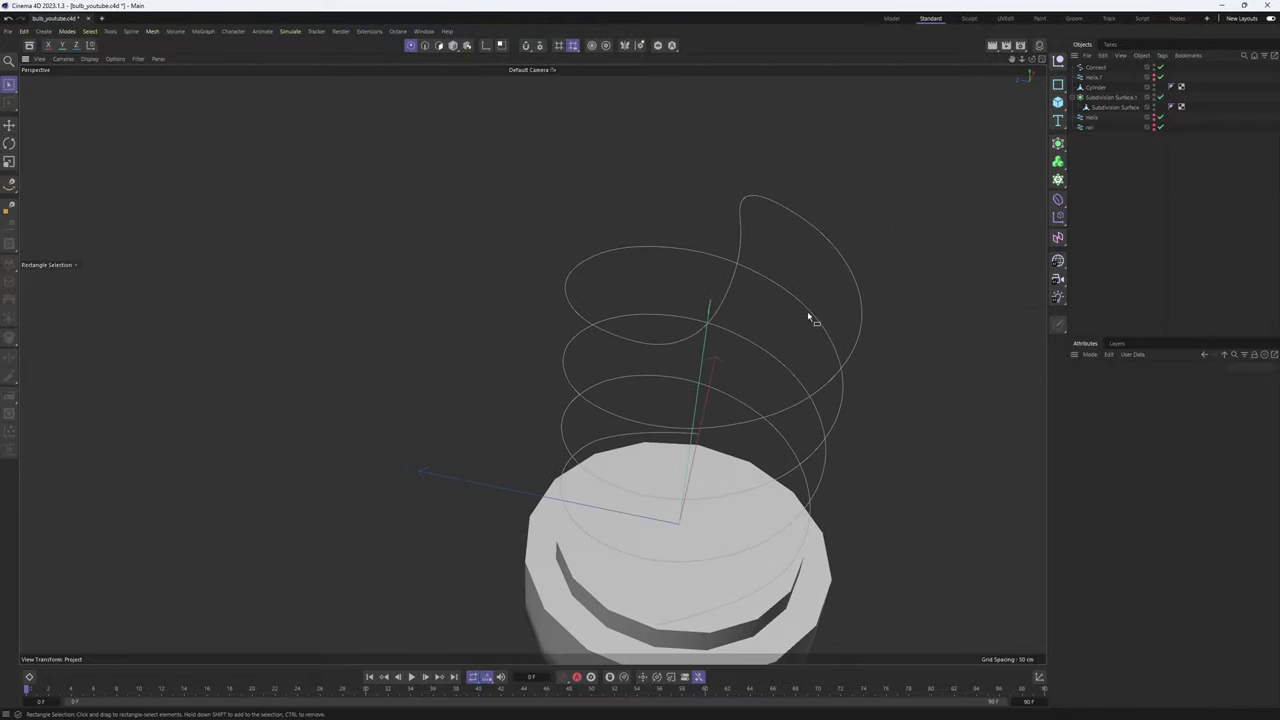
Examine the smoothed spiral's lower ends near the bulb base and compare them with the reference image in the front view
left_click(1095, 67)
left_click_drag(700, 250, 792, 473, "alt")
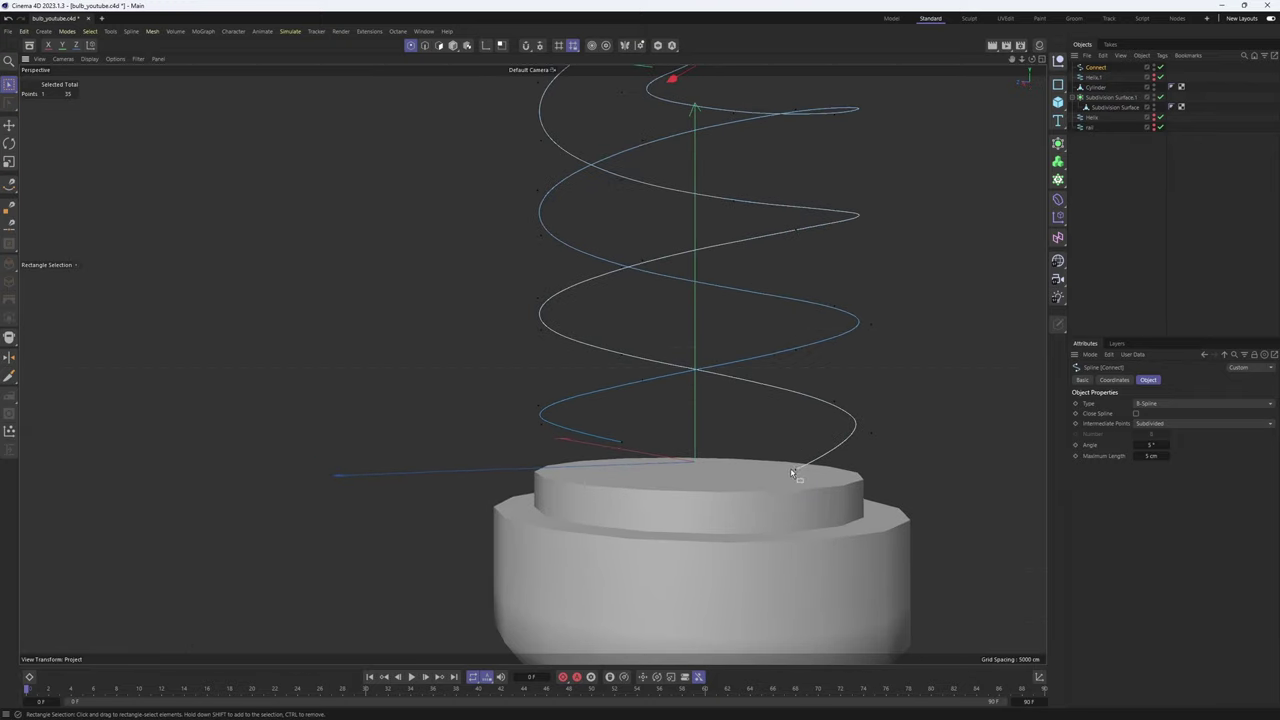
key("F4")
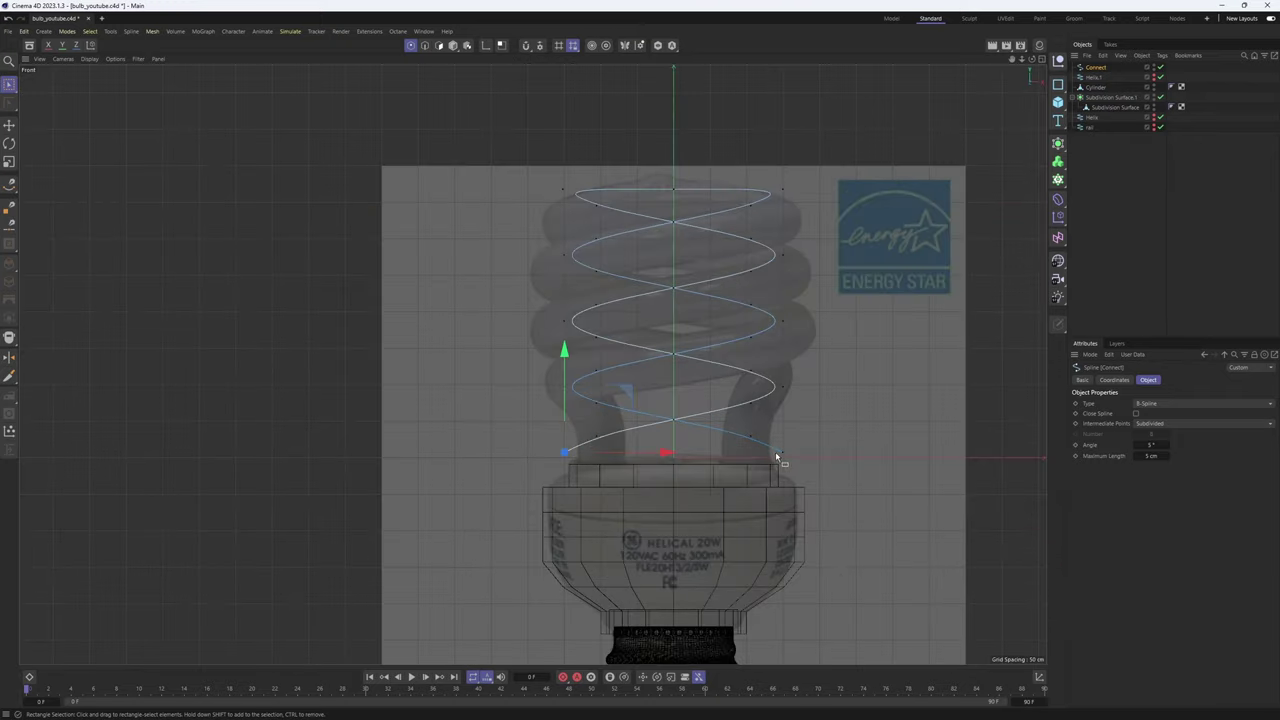
scroll(750, 428, "up", 2)
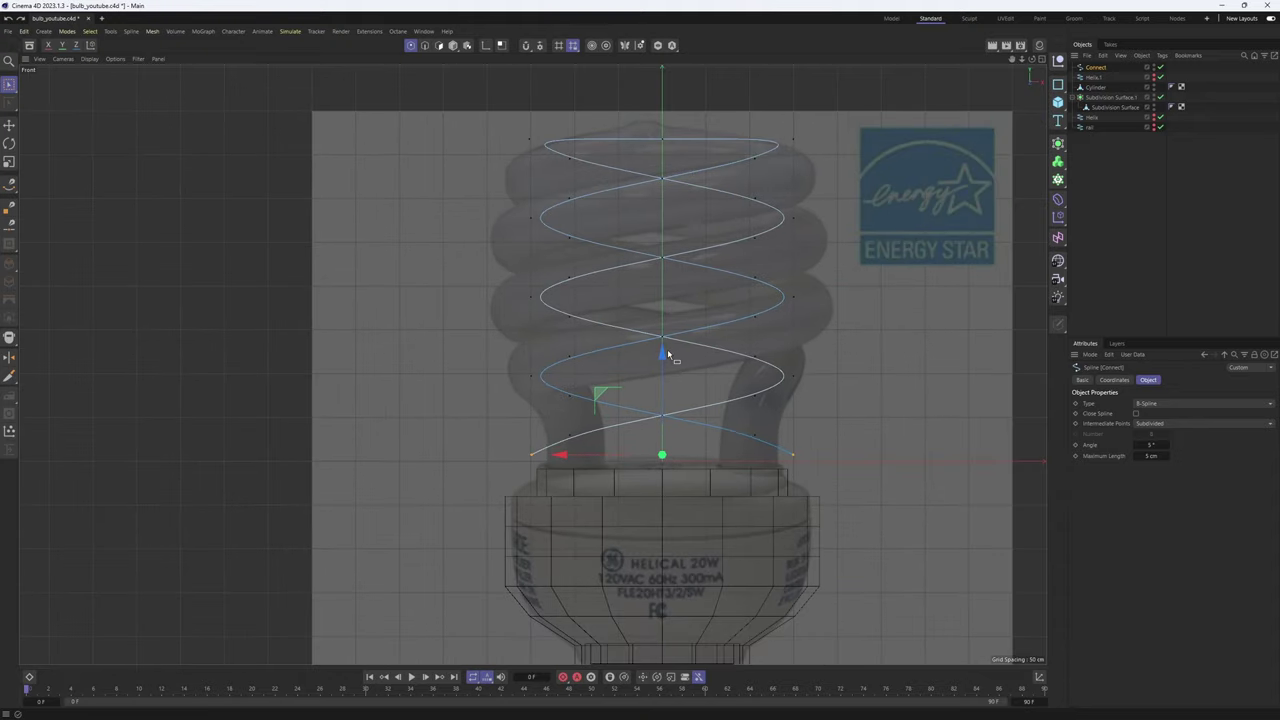
left_click_drag(667, 349, 795, 457)
left_click_drag(504, 436, 560, 475)
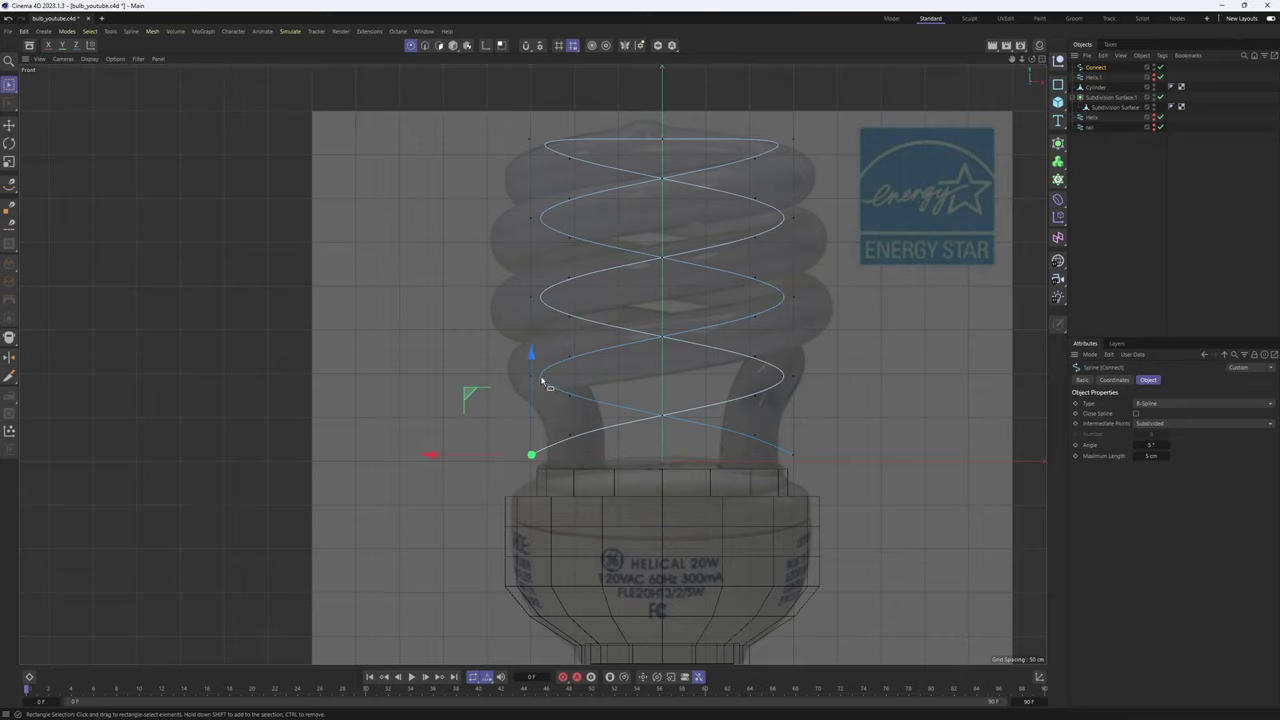
middle_click(669, 415)
middle_click(421, 235)
left_click_drag(532, 364, 569, 396, "alt")
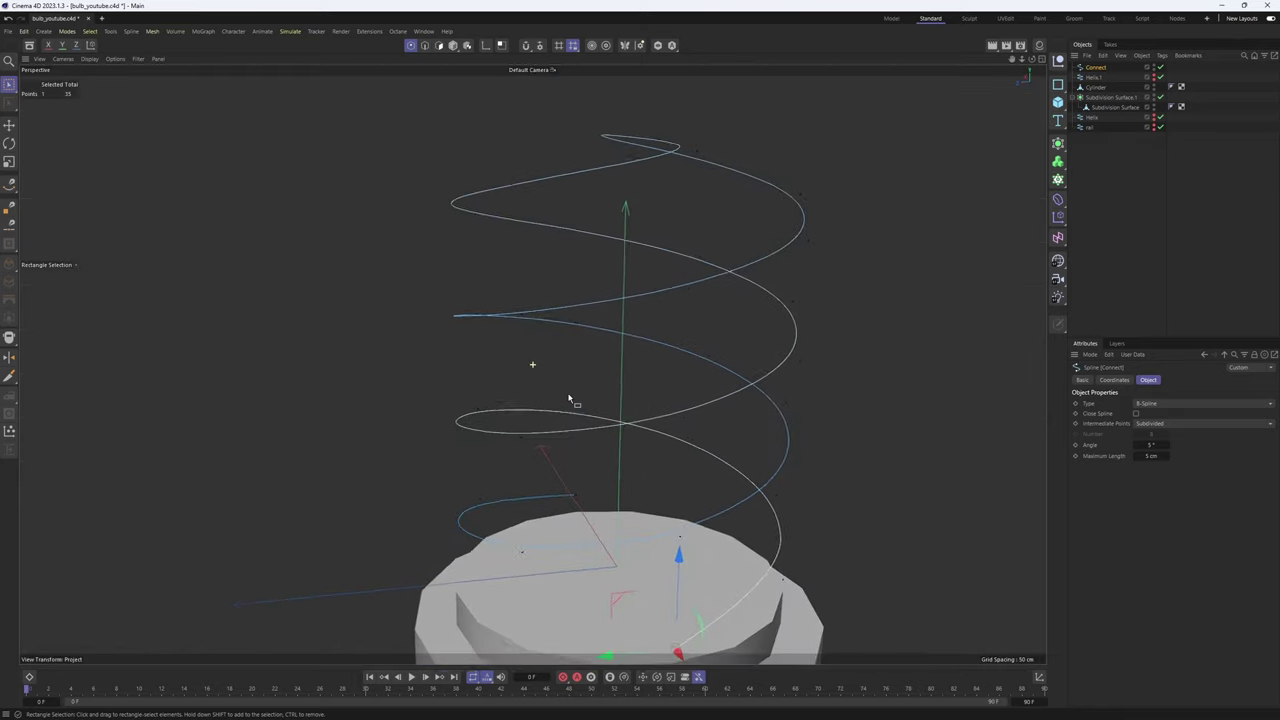
scroll(592, 351, "down", 3)
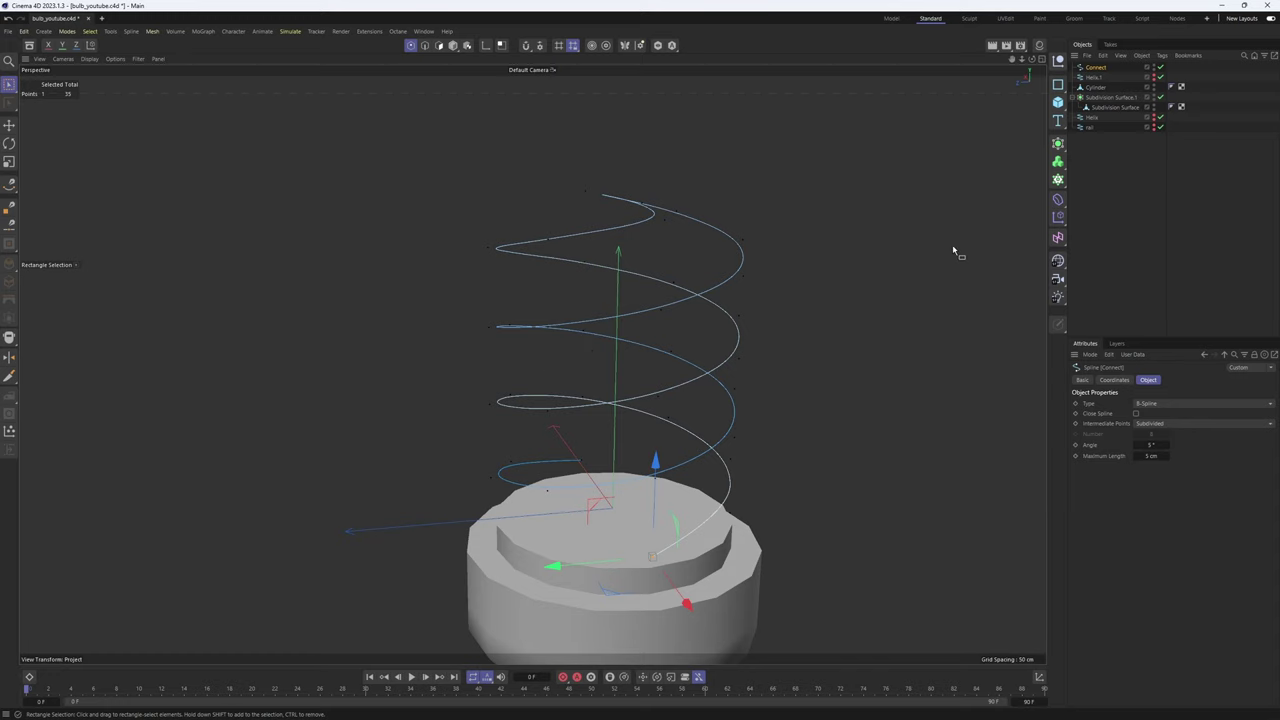
middle_click_drag(915, 253, 904, 209, "alt")
Add a circle spline and scale it down as the cross-section for the glass tube
left_click(1103, 169)
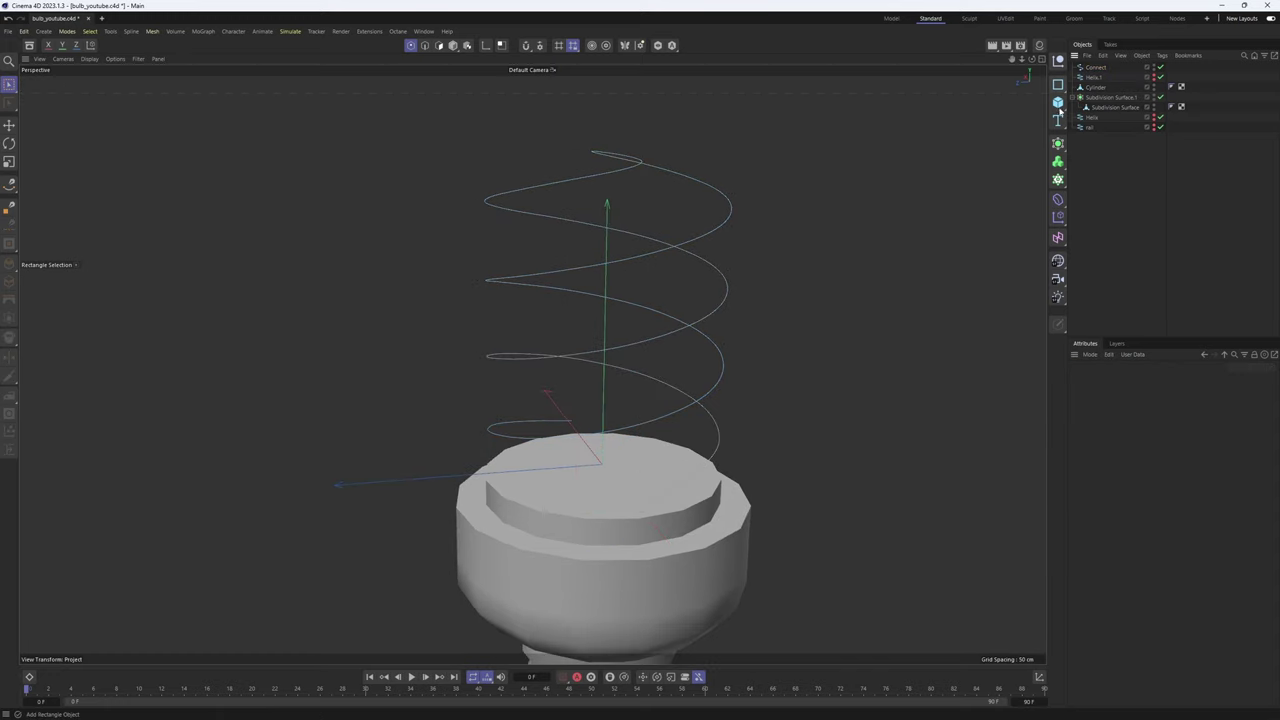
left_click(1058, 84)
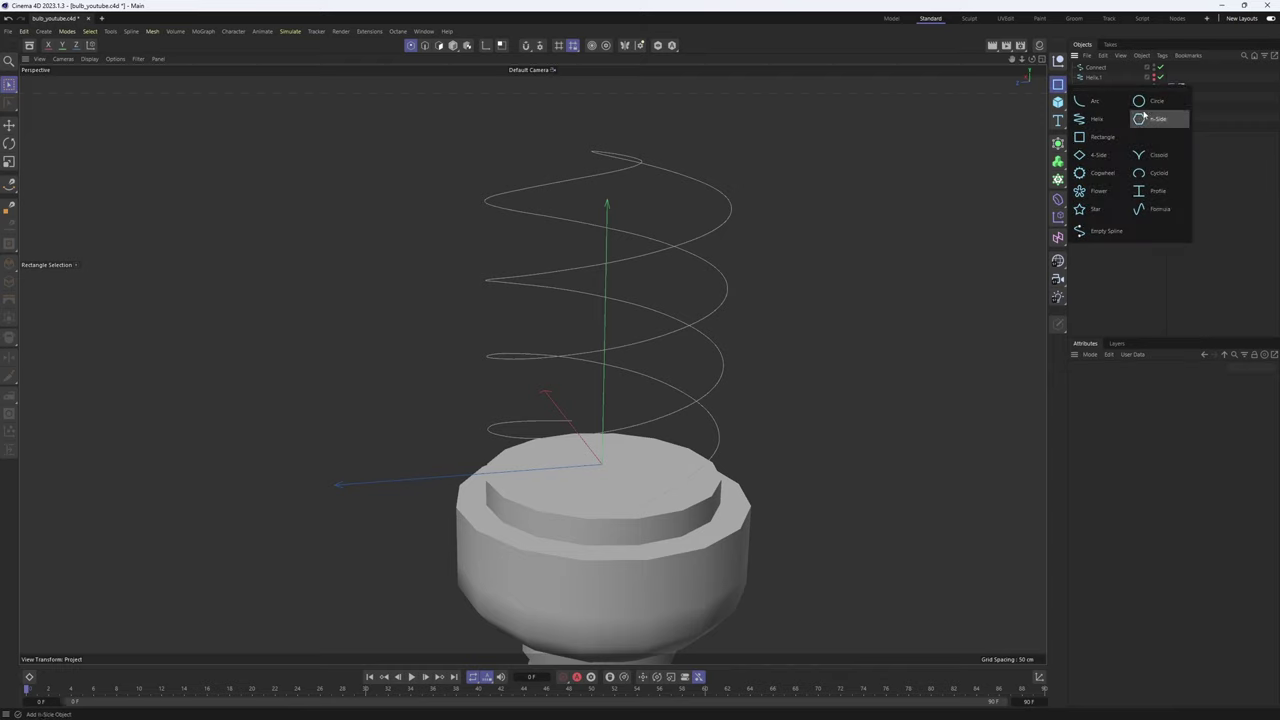
left_click(1151, 103)
key("t")
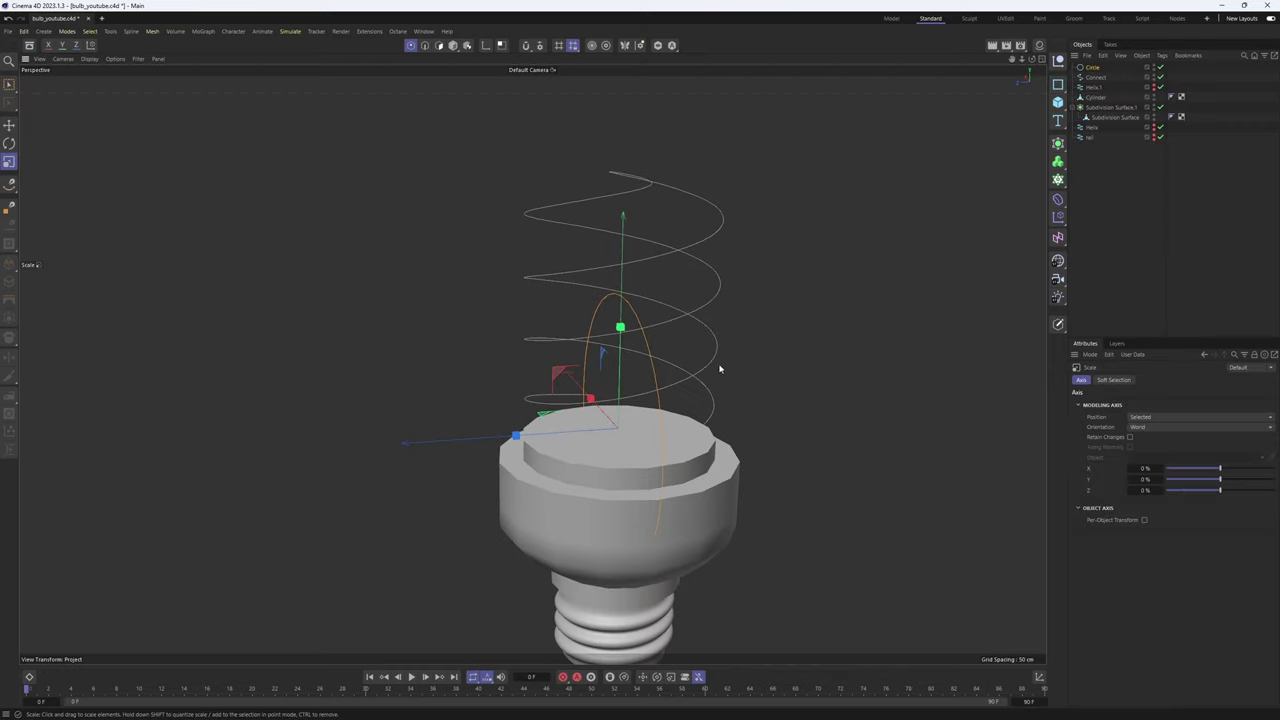
left_click_drag(720, 366, 725, 482, "alt")
left_click_drag(606, 500, 606, 500)
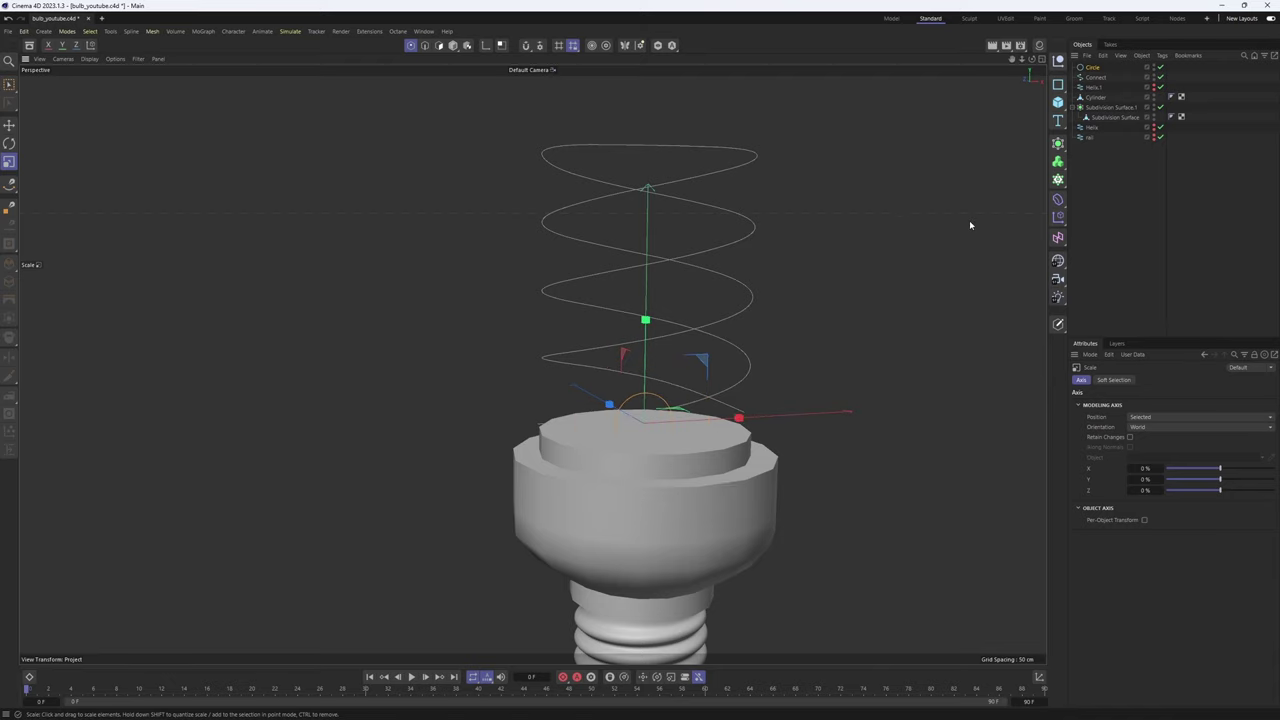
Create a Sweep from the circle profile with the merged spiral spline as its path
left_click(1059, 145)
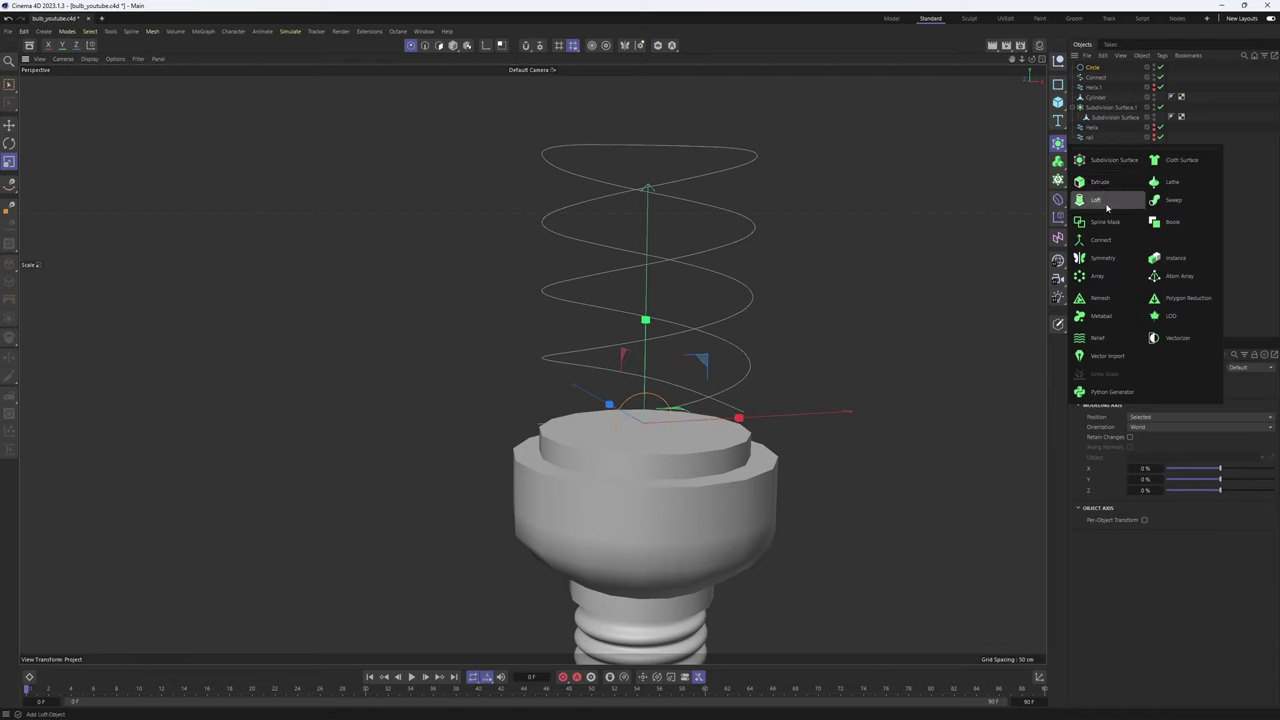
left_click(1175, 201)
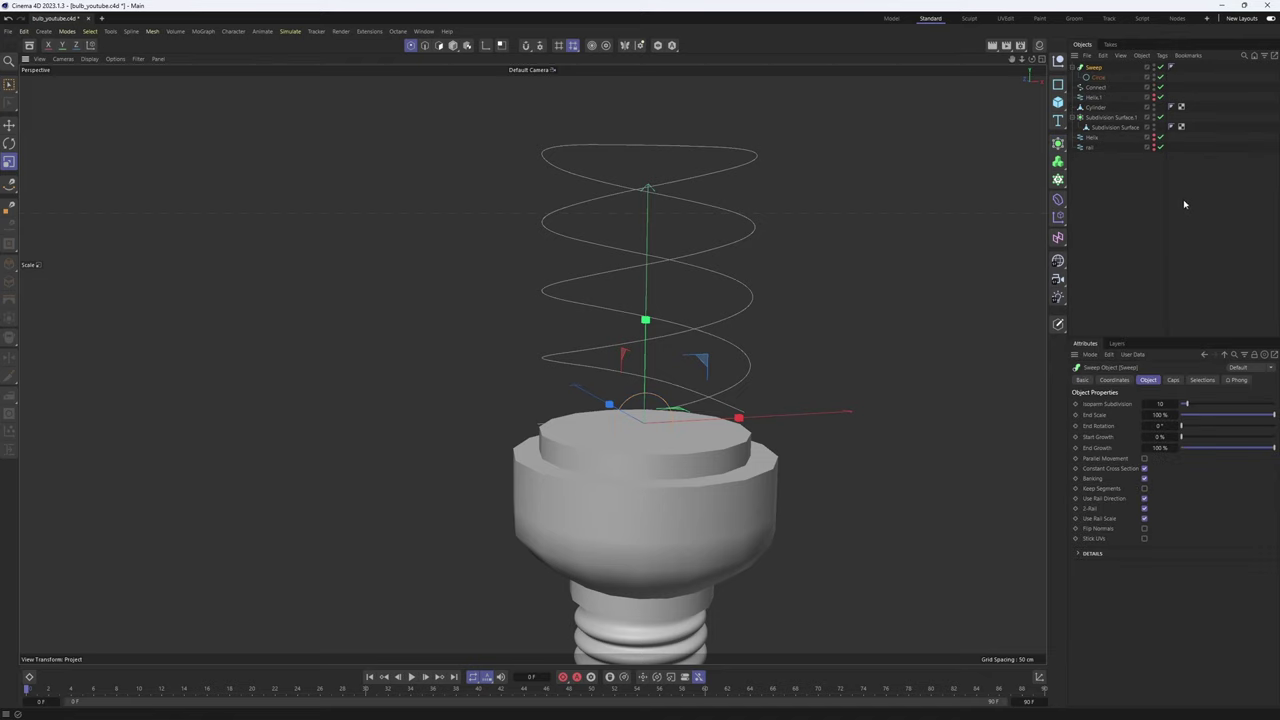
left_click(1094, 88)
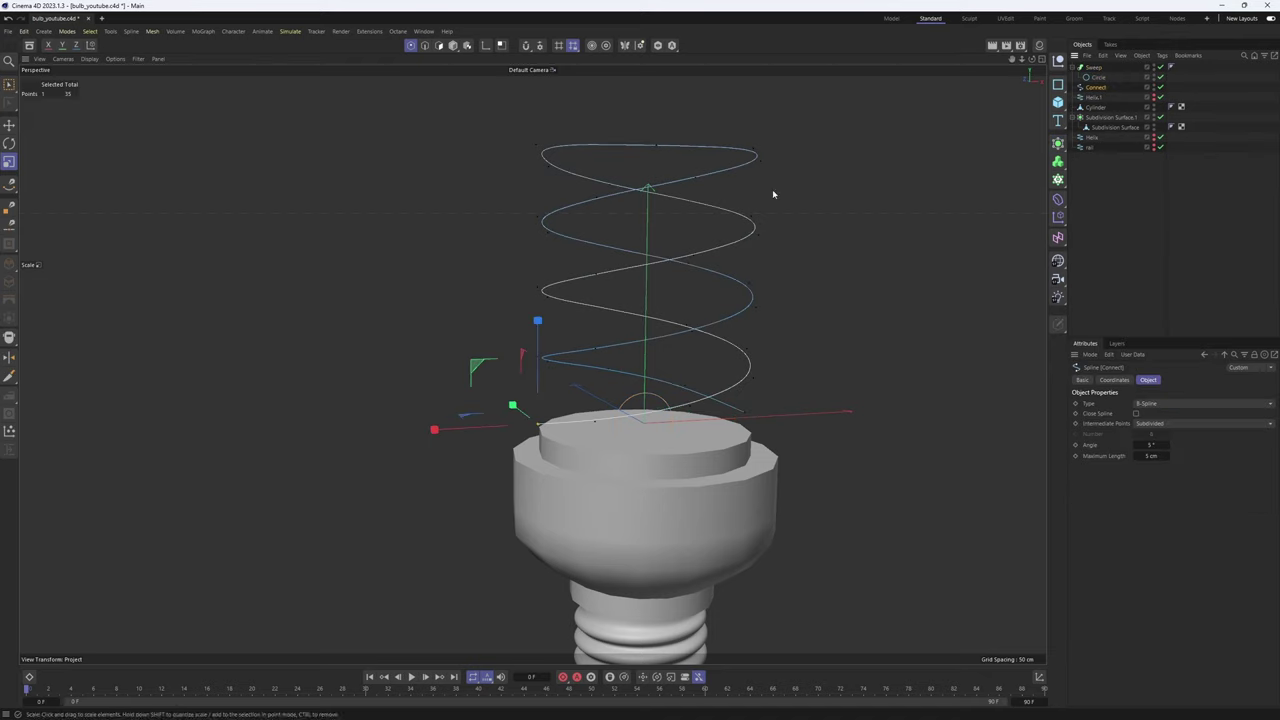
left_click_drag(1099, 83, 1097, 87)
Resize the circle profile to a radius of about 35.87 cm to adjust the tube's thickness
left_click(1098, 77)
left_click_drag(845, 215, 831, 249, "alt")
left_click_drag(964, 460, 891, 436)
Scale up all points of the spiral path in the front view to match the reference bulb's coil width
key("F4")
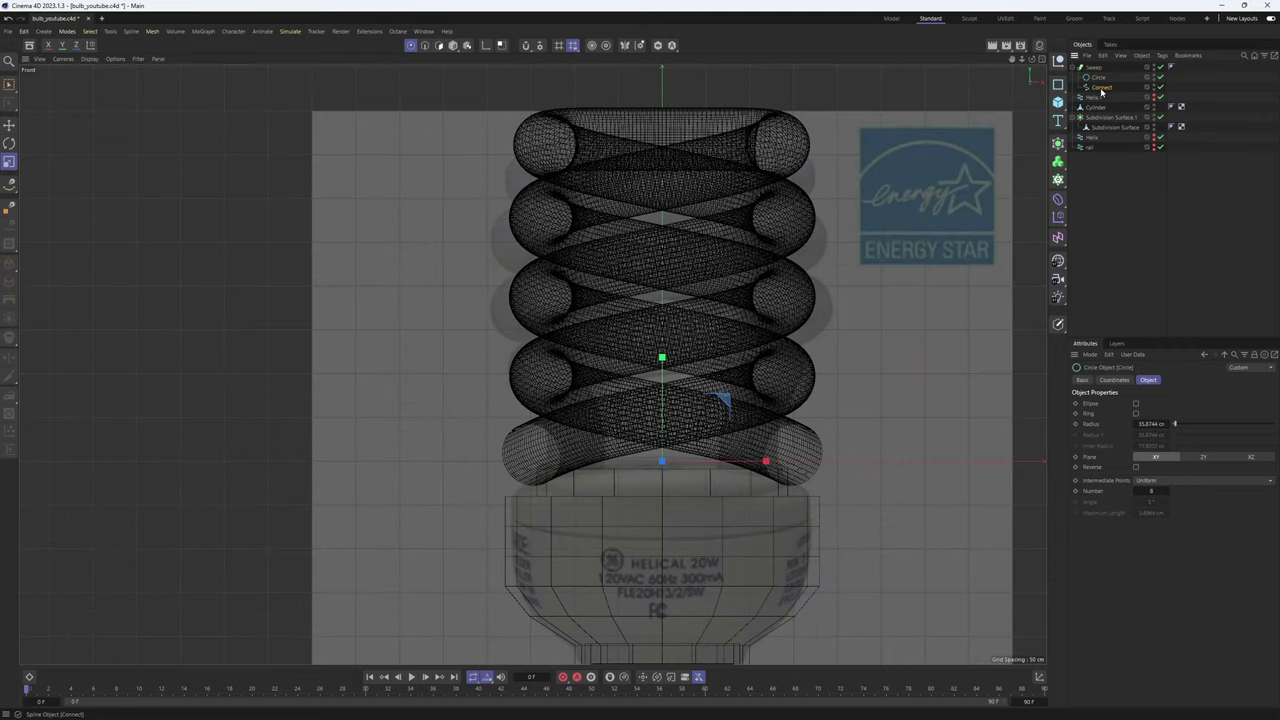
left_click(1101, 88)
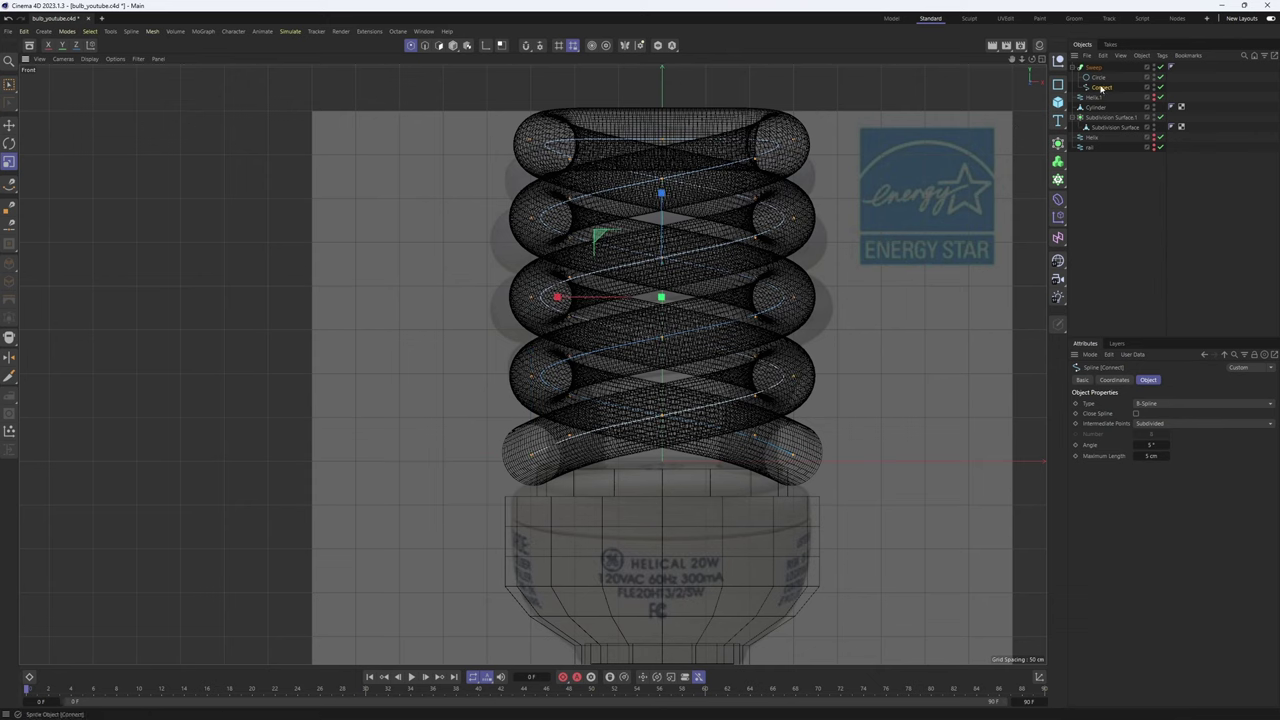
left_click_drag(700, 425, 693, 264)
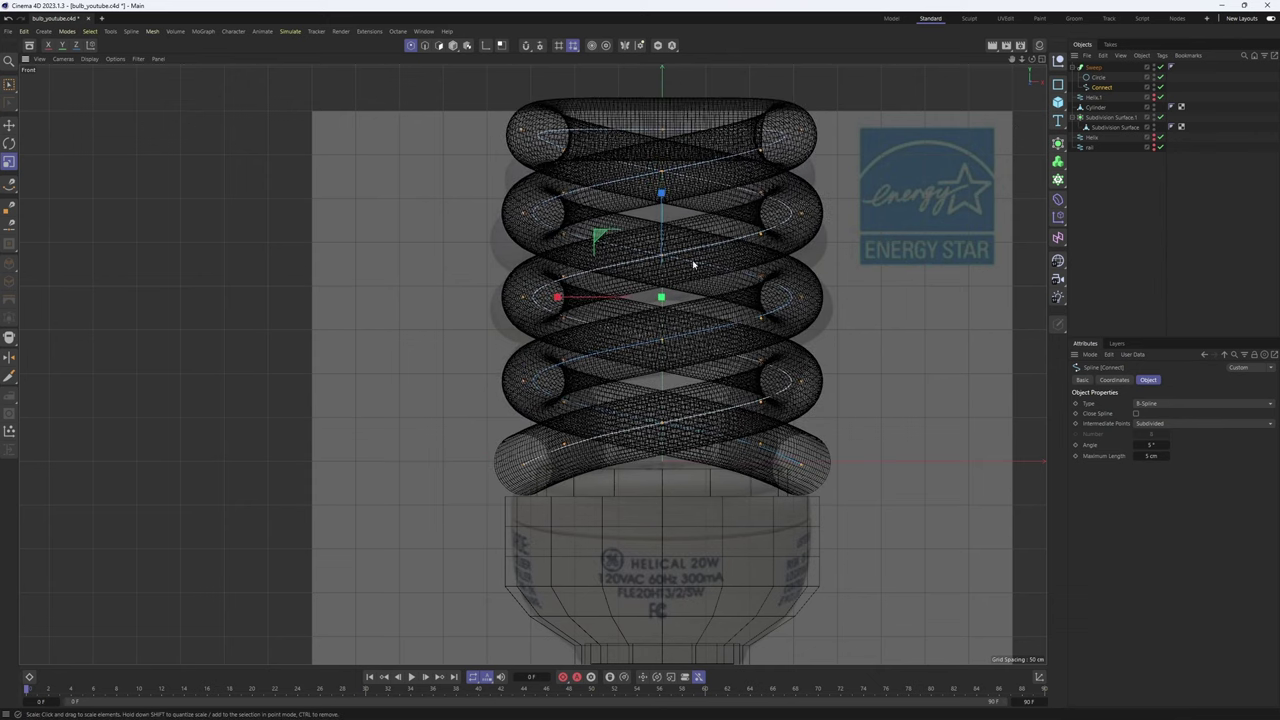
Compress the spiral path's points vertically in the front view and raise the coil clear of the base to match the reference
left_click_drag(663, 199, 665, 210)
left_click_drag(752, 399, 658, 205)
key("e")
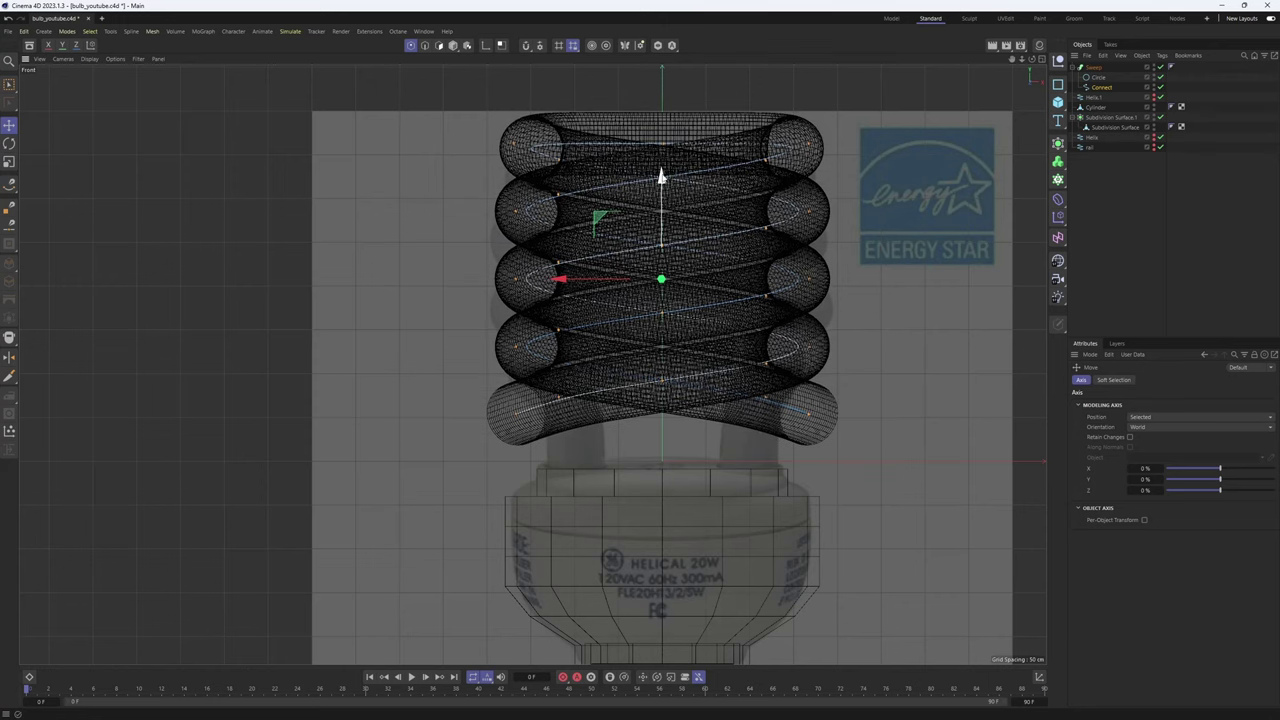
key("F5")
key("F1")
Disable the Sweep and extend one end of the spiral path with an extra point lowered into the base
left_click_drag(614, 332, 640, 270, "alt")
left_click_drag(531, 363, 688, 318, "alt")
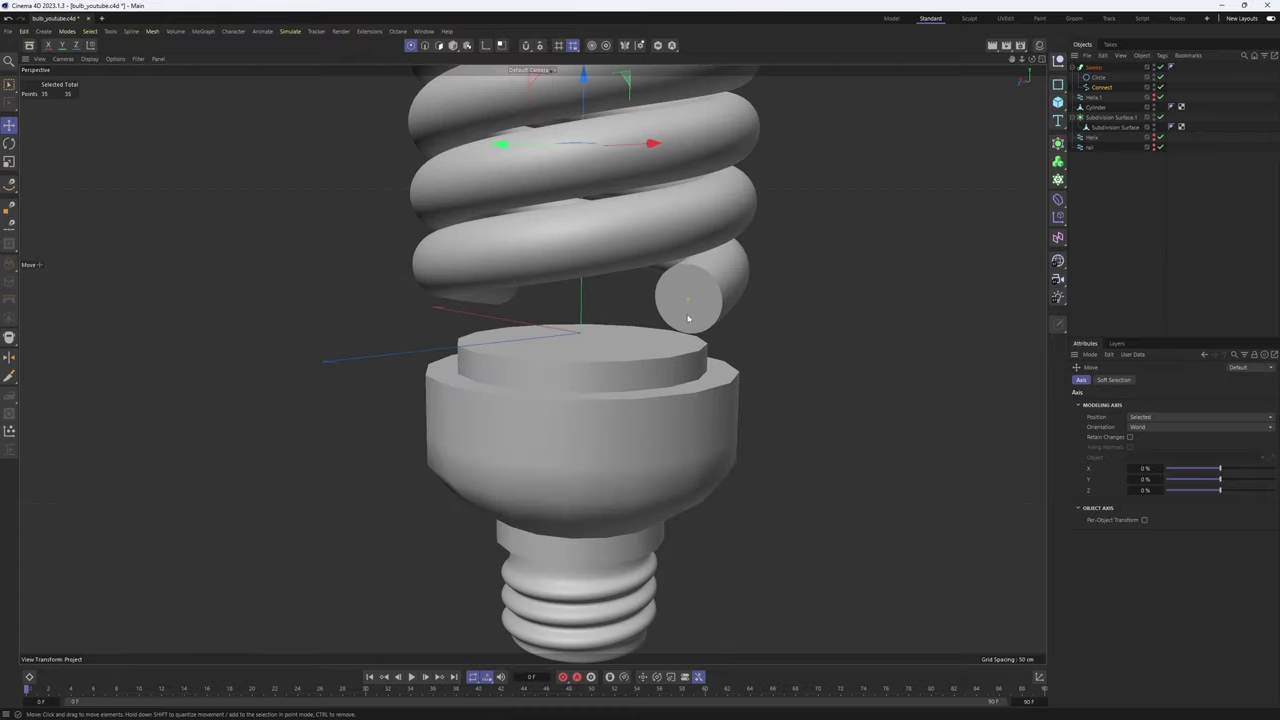
left_click(691, 303)
left_click_drag(789, 337, 620, 236, "alt")
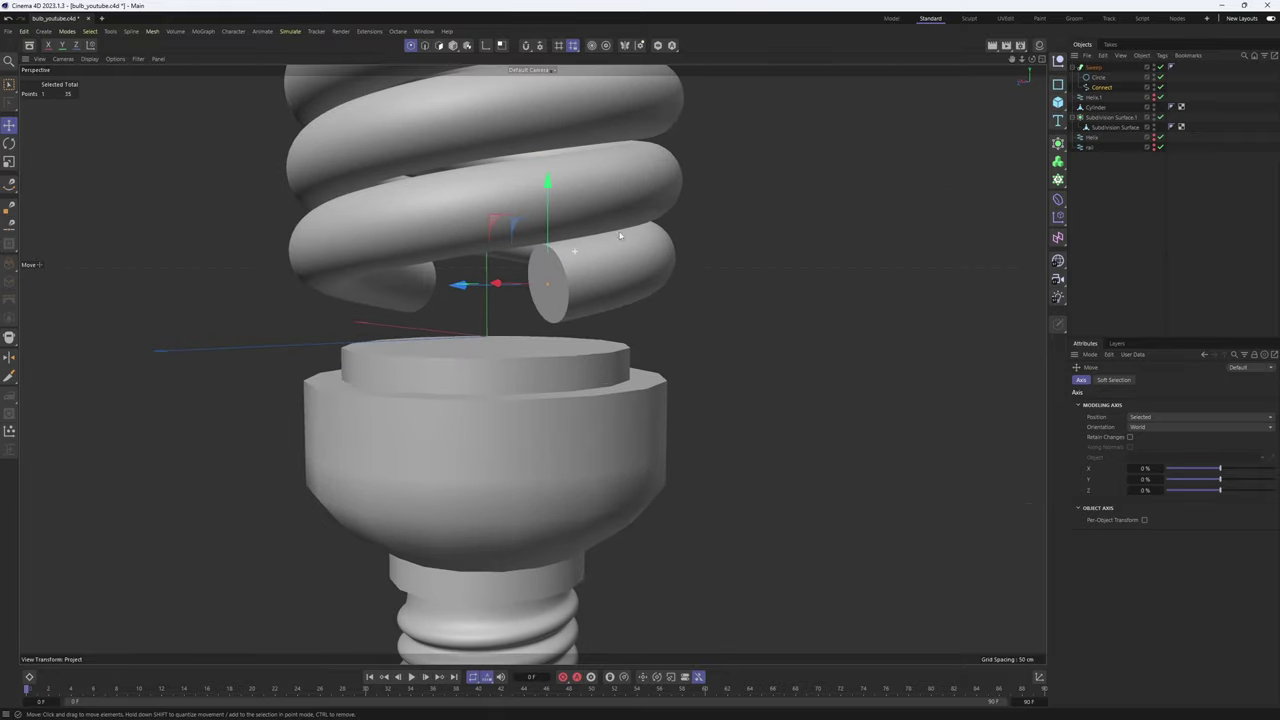
left_click(1161, 68)
scroll(468, 240, "up", 2)
left_click_drag(466, 238, 514, 231, "alt")
scroll(516, 228, "up", 2)
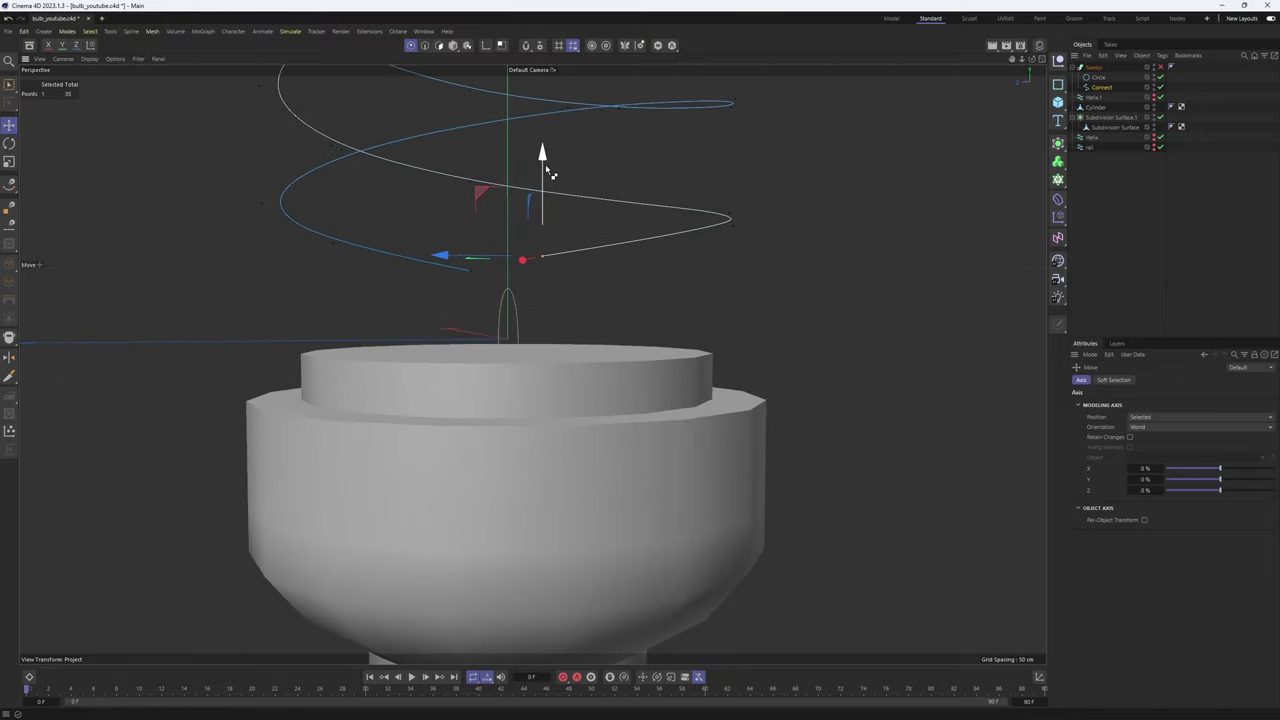
left_click_drag(546, 166, 699, 324)
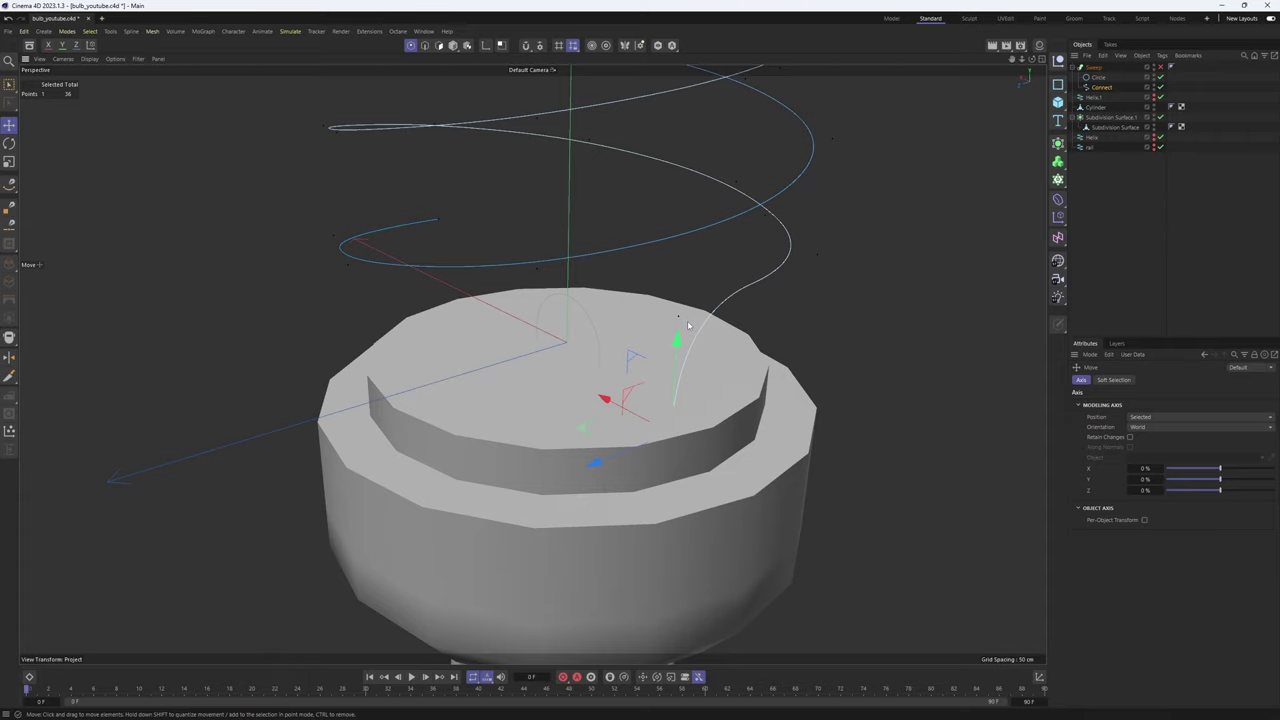
left_click(682, 318, "shift")
mouse_move(615, 320)
left_mouse_down("alt")
mouse_move(690, 340)
mouse_move(614, 343)
left_mouse_up("alt")
Try to add a point at the opposite end of the spiral path
middle_click_drag(465, 283, 618, 285, "alt")
left_click(551, 251)
left_click_drag(551, 251, 754, 243, "alt")
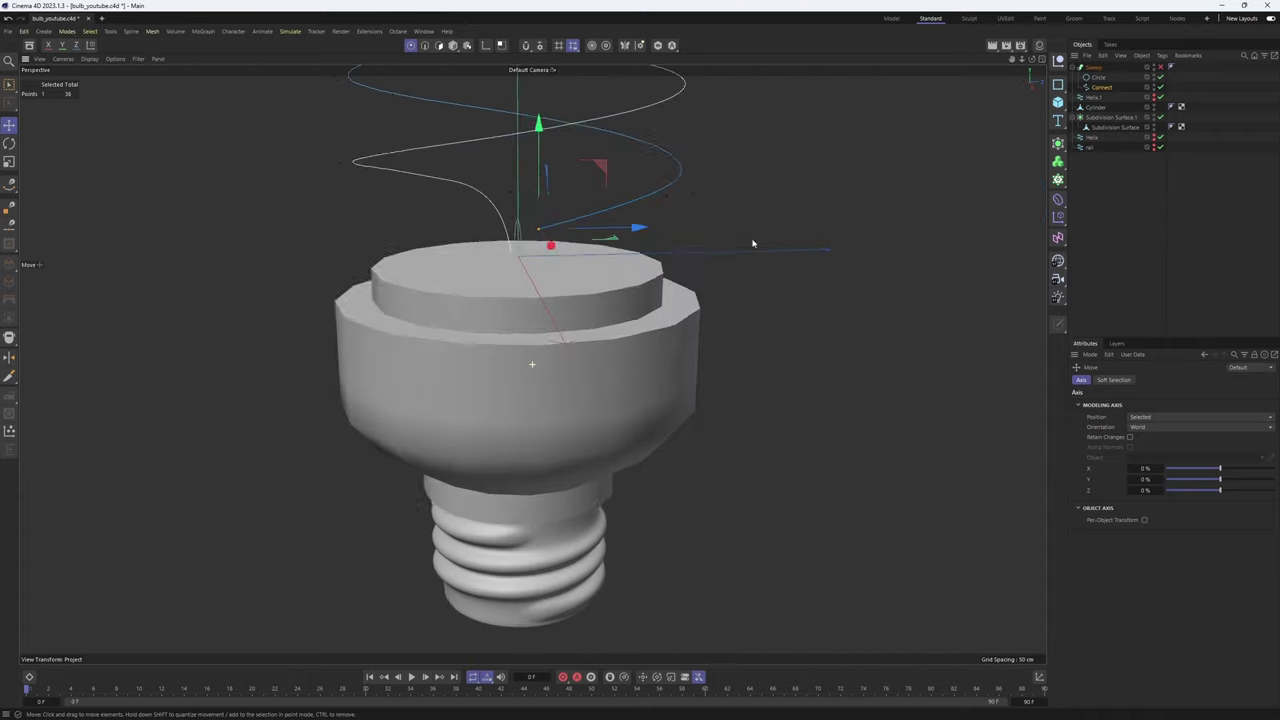
middle_click_drag(566, 169, 626, 243, "alt")
left_click_drag(540, 238, 577, 209, "alt")
left_click(595, 214, "ctrl")
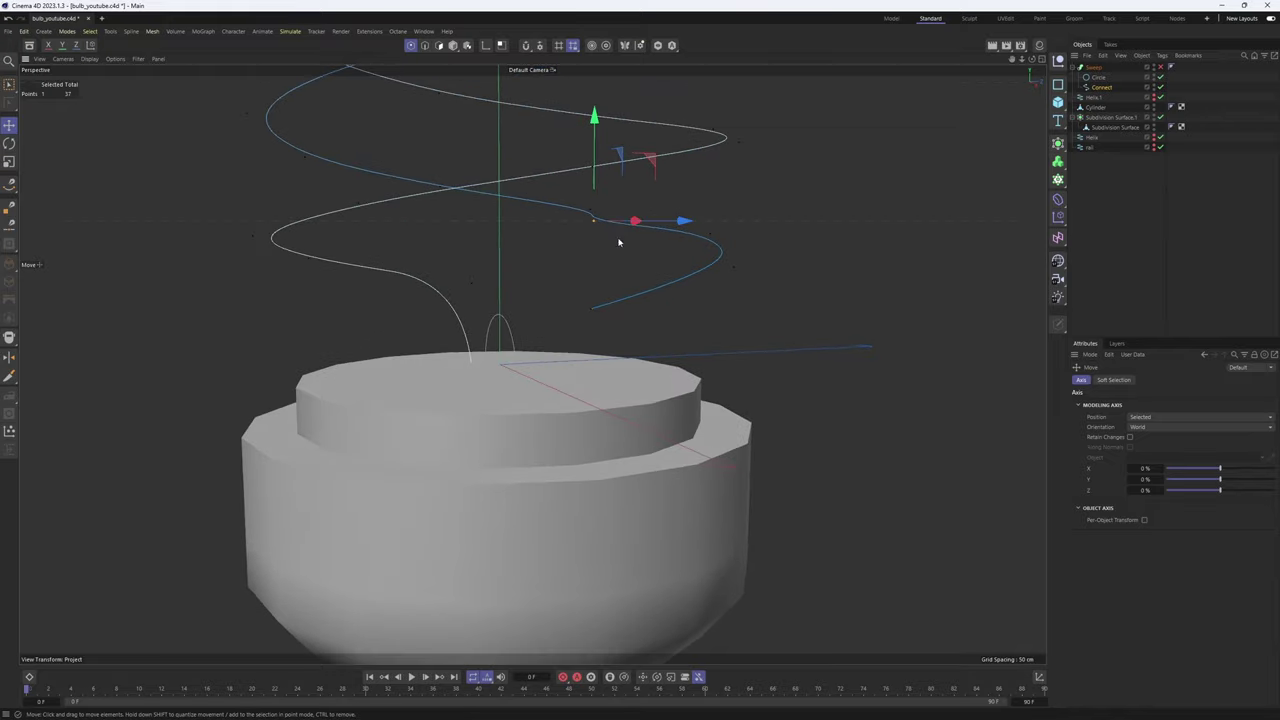
left_click(595, 308)
scroll(602, 316, "up", 8)
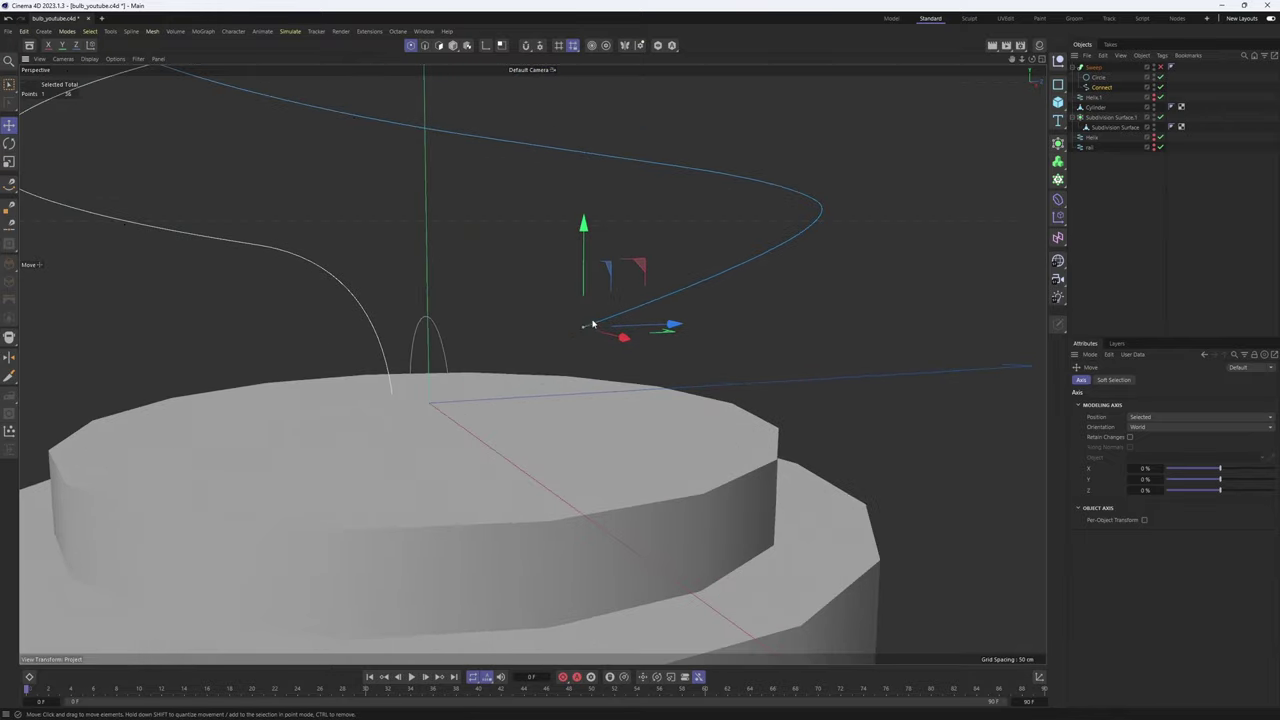
Extend the opposite end of the spiral path with an extra point lowered toward the base
scroll(590, 353, "down", 2)
left_click_drag(548, 443, 557, 286, "alt")
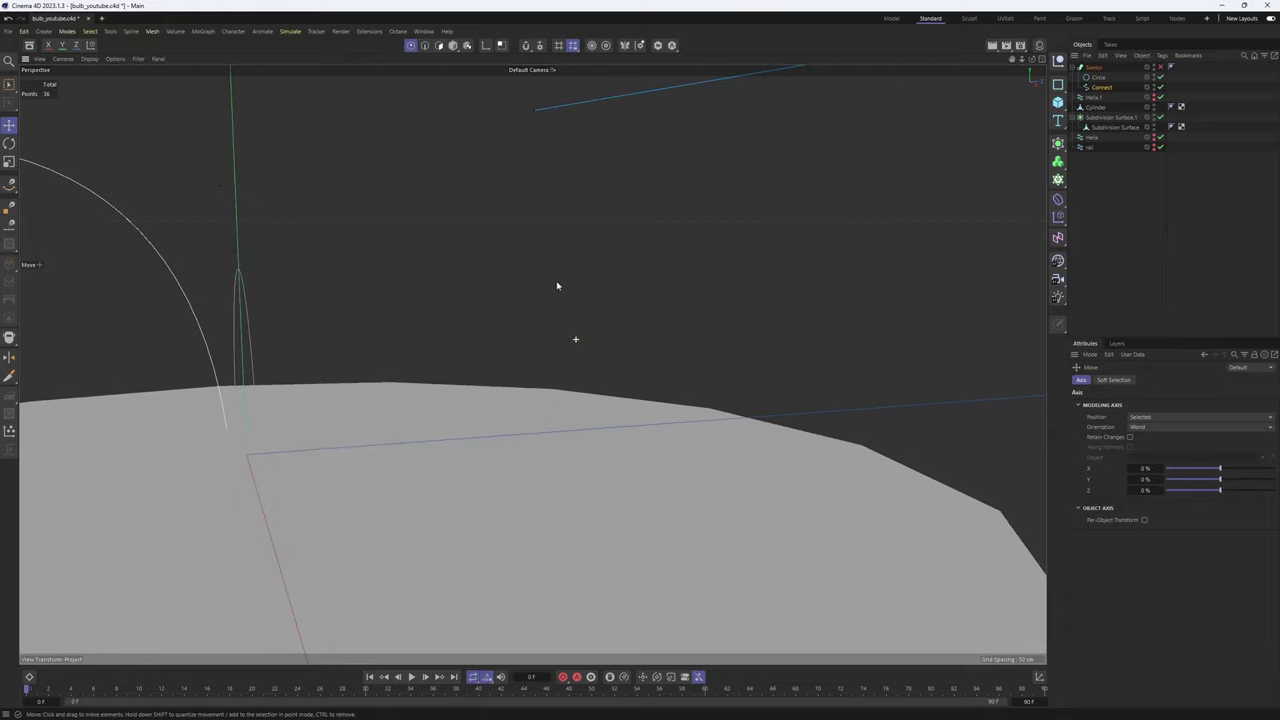
scroll(578, 246, "down", 1)
scroll(580, 220, "down", 2)
middle_click_drag(580, 206, 580, 252, "alt")
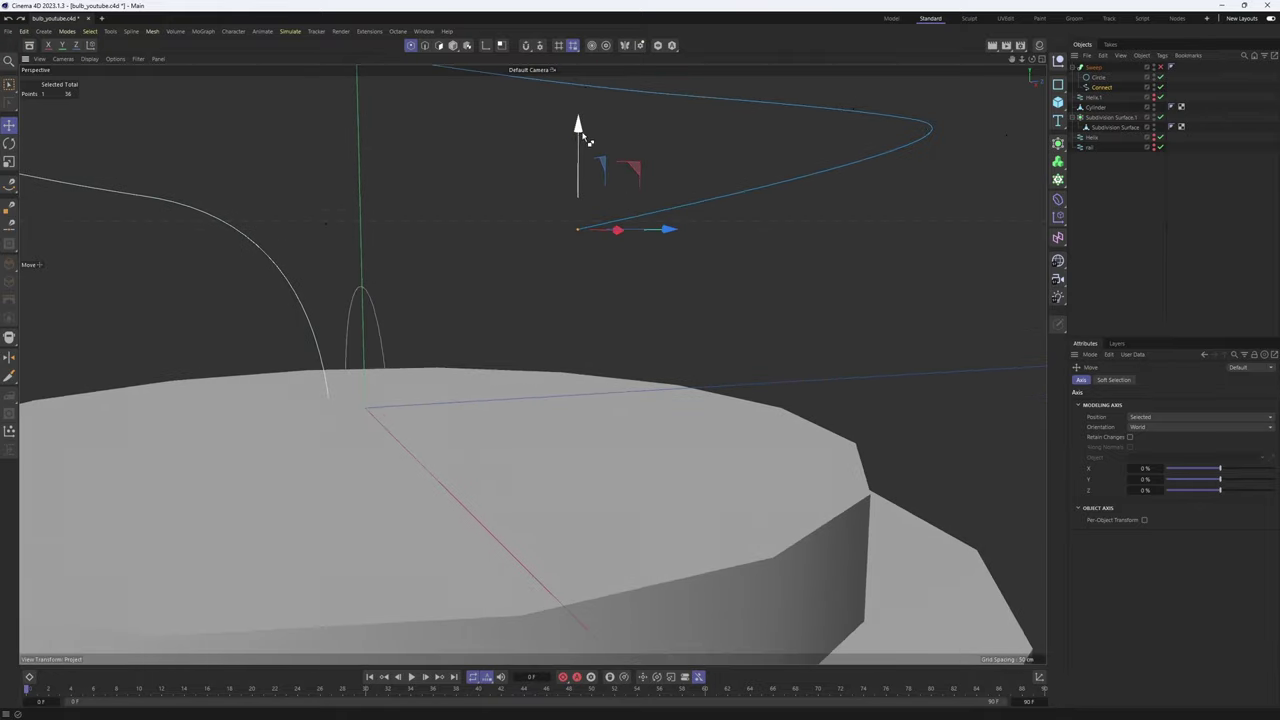
left_click_drag(580, 137, 815, 521, "ctrl")
scroll(582, 235, "up", 1)
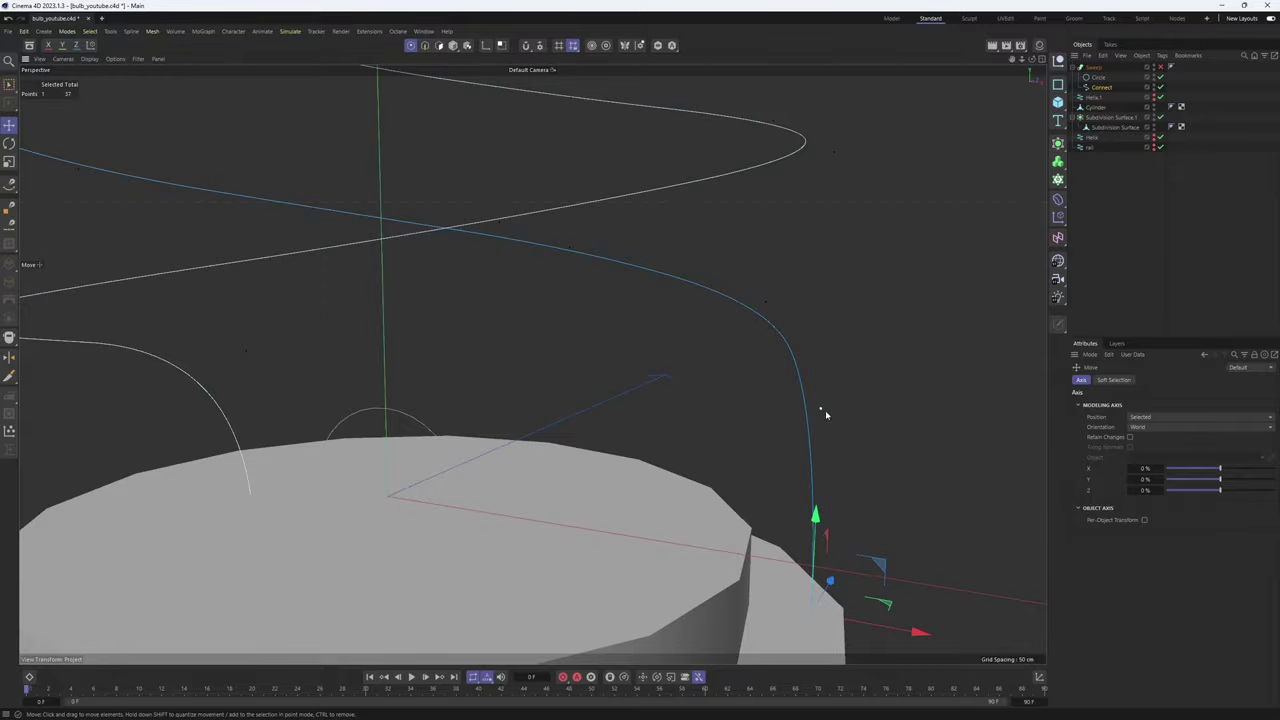
Move the last two points of this path end inward onto the base and re-enable the Sweep
left_click(824, 410, "shift")
right_click_drag(825, 410, 743, 411, "alt")
left_click_drag(849, 474, 619, 440)
left_click(1160, 67)
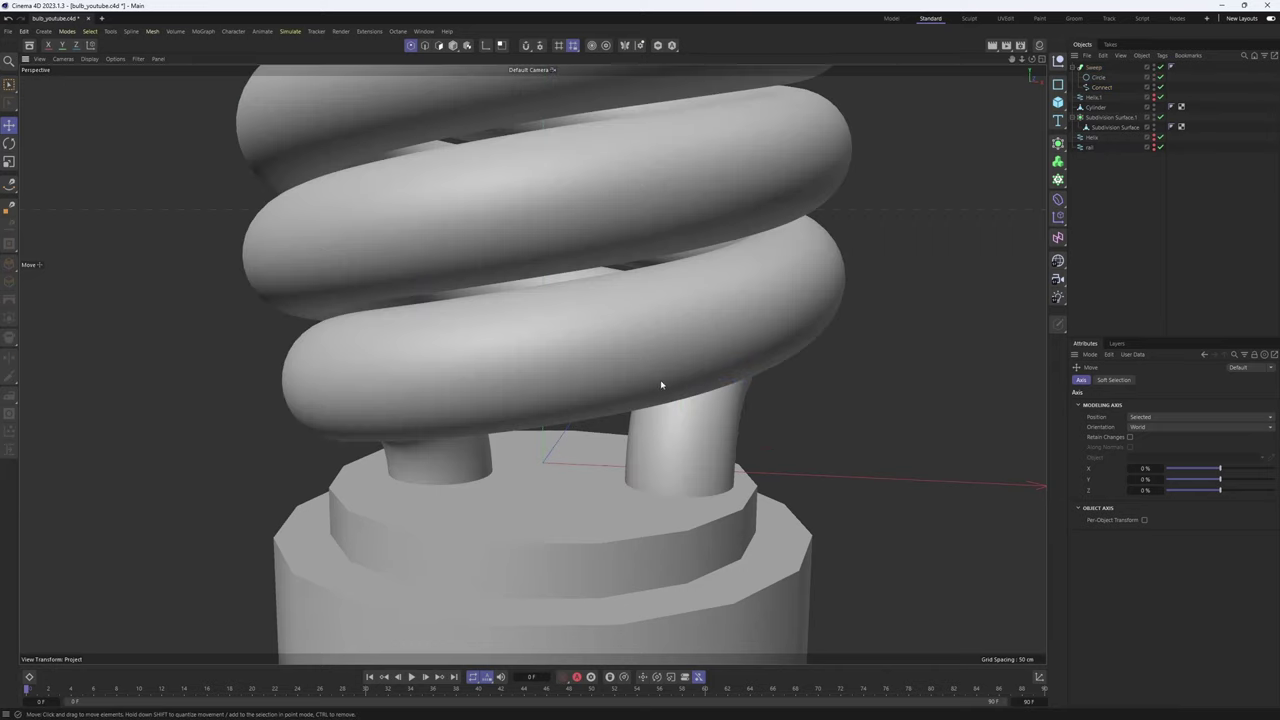
left_click_drag(660, 383, 636, 290, "alt")
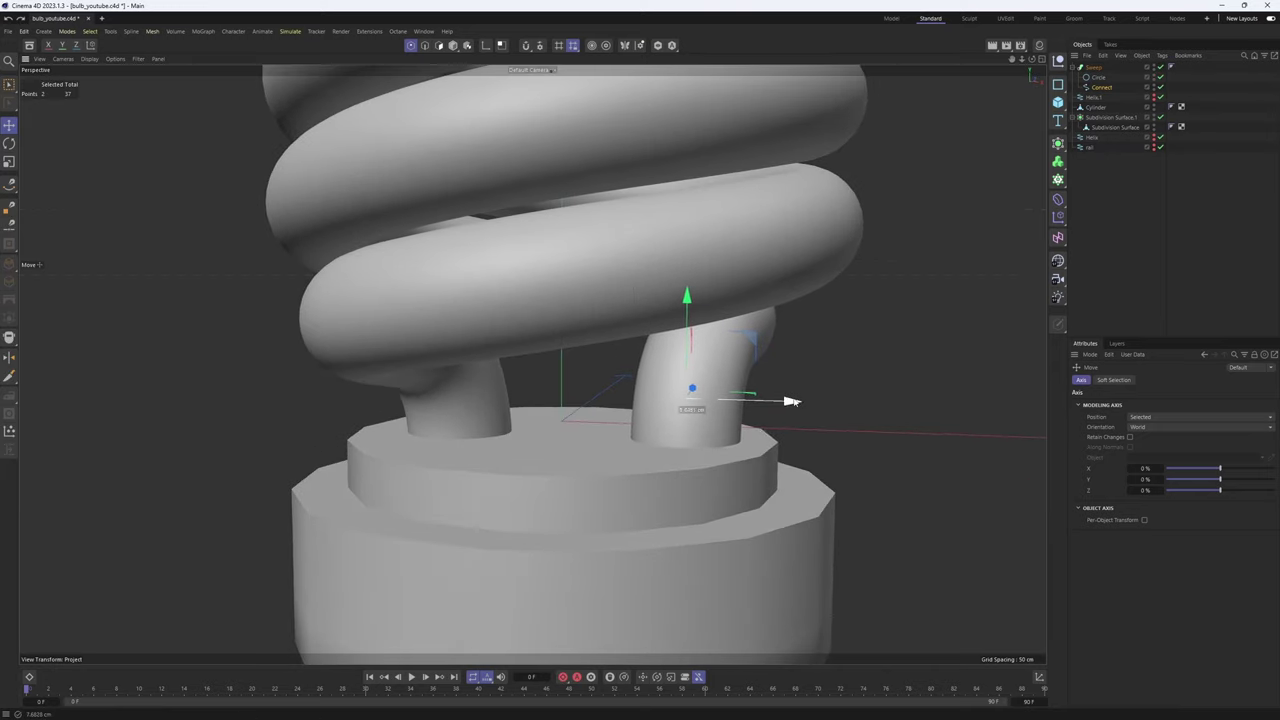
left_click_drag(789, 400, 643, 360, "alt")
scroll(643, 358, "down", 4)
left_click_drag(646, 306, 710, 404, "alt")
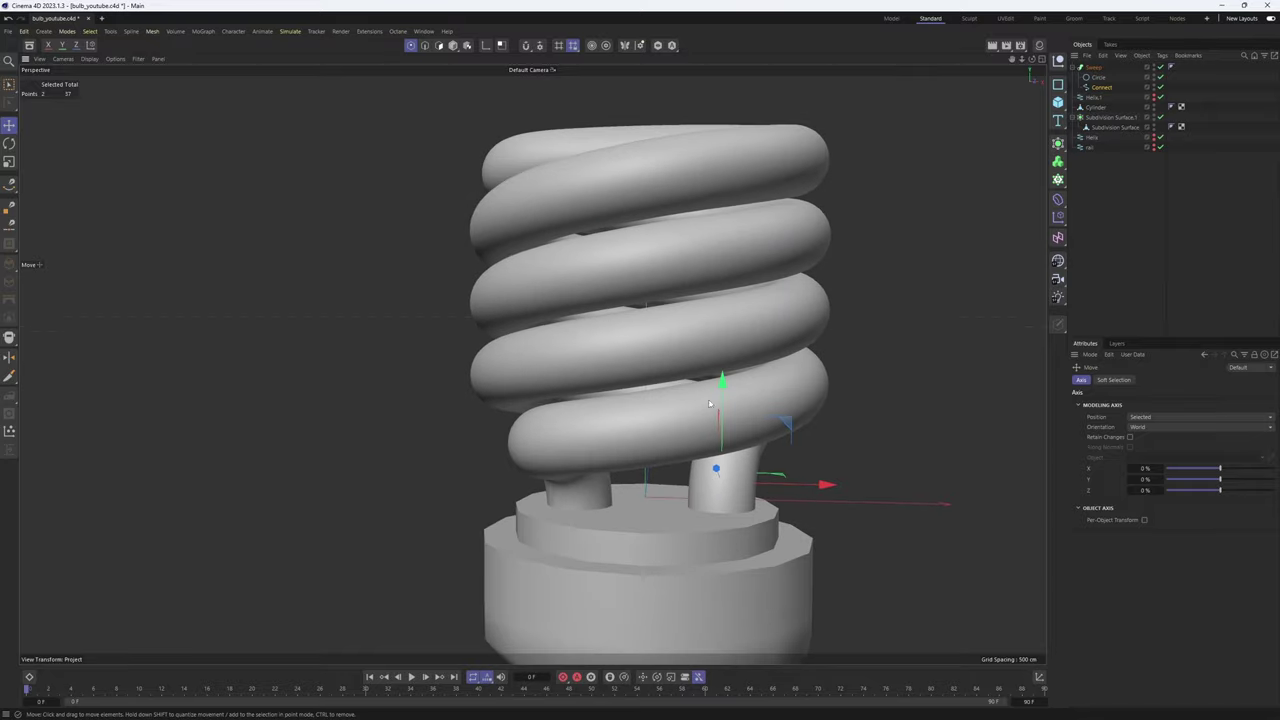
Reduce the circle profile's radius to about 34.8 cm to slim the glass tube
left_click(1099, 77)
key("t")
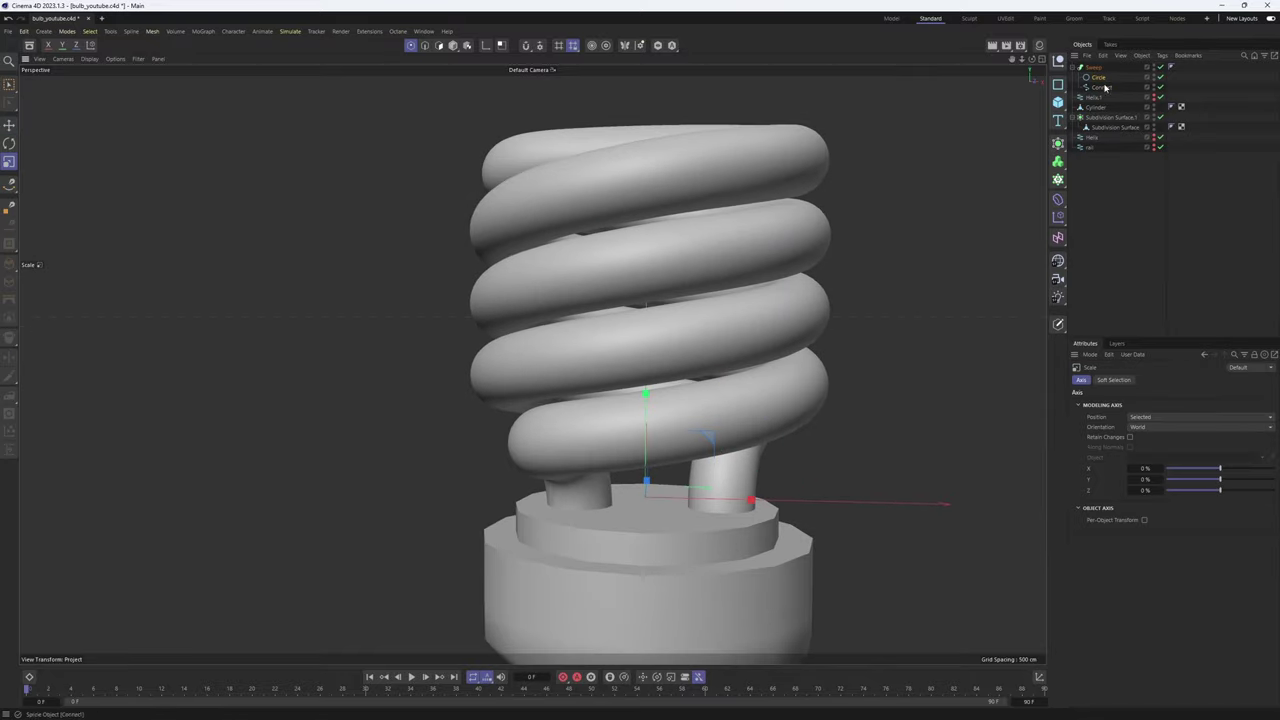
left_click(1101, 78)
left_click_drag(948, 417, 934, 411)
middle_click_drag(887, 388, 846, 393, "alt")
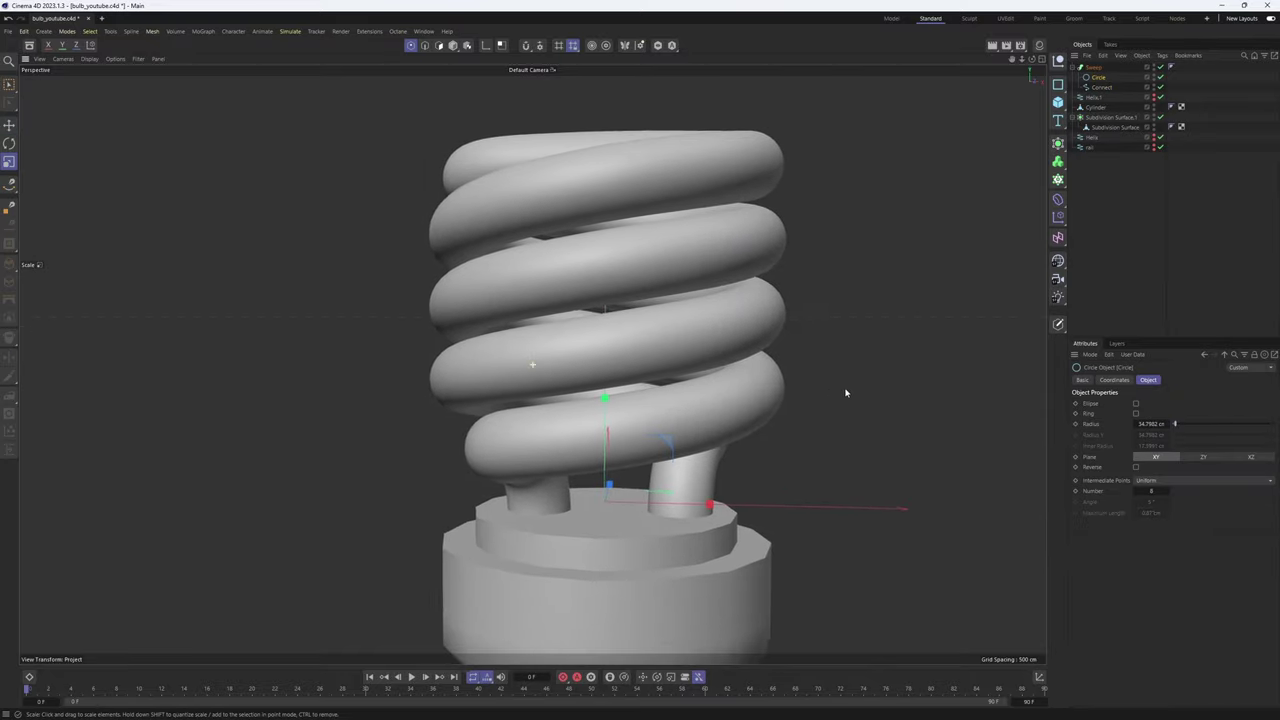
left_click_drag(845, 393, 787, 360, "alt")
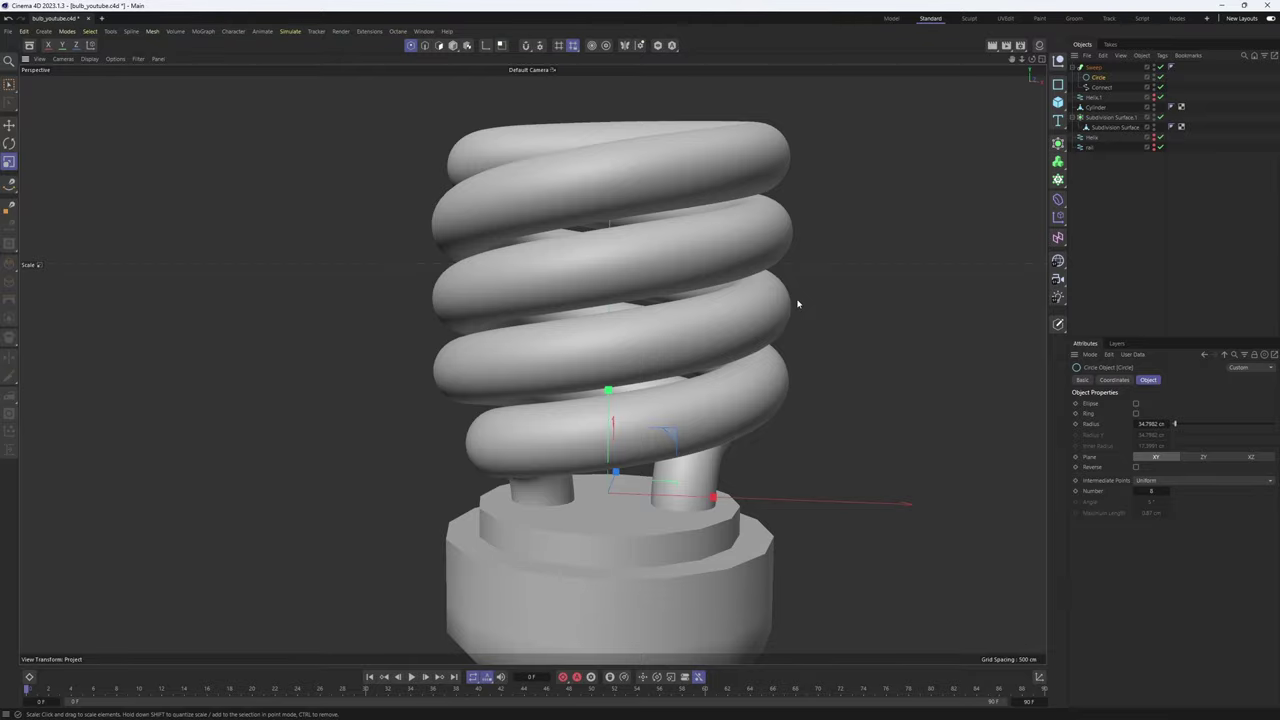
Show the mesh lines on the shaded bulb to check the tube's polygon density
key("n")
key("b")
scroll(690, 291, "up", 2)
left_click_drag(690, 291, 677, 330, "alt")
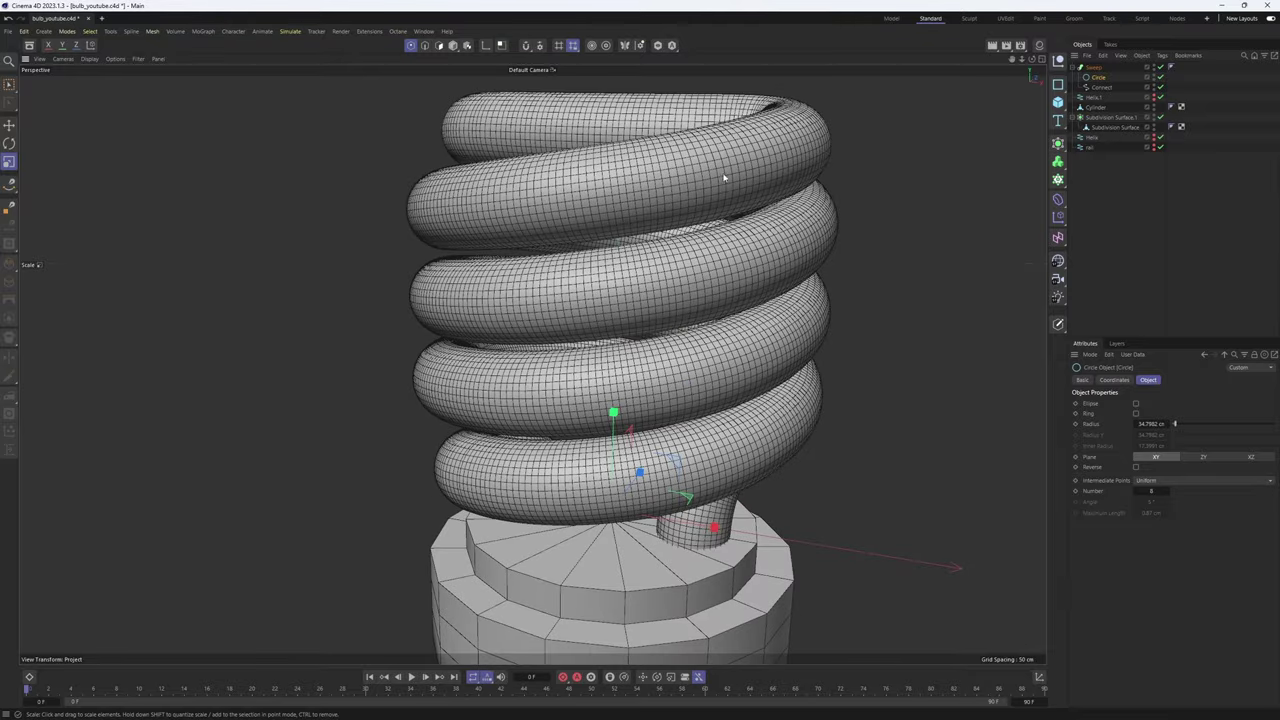
left_click_drag(724, 178, 806, 214, "alt")
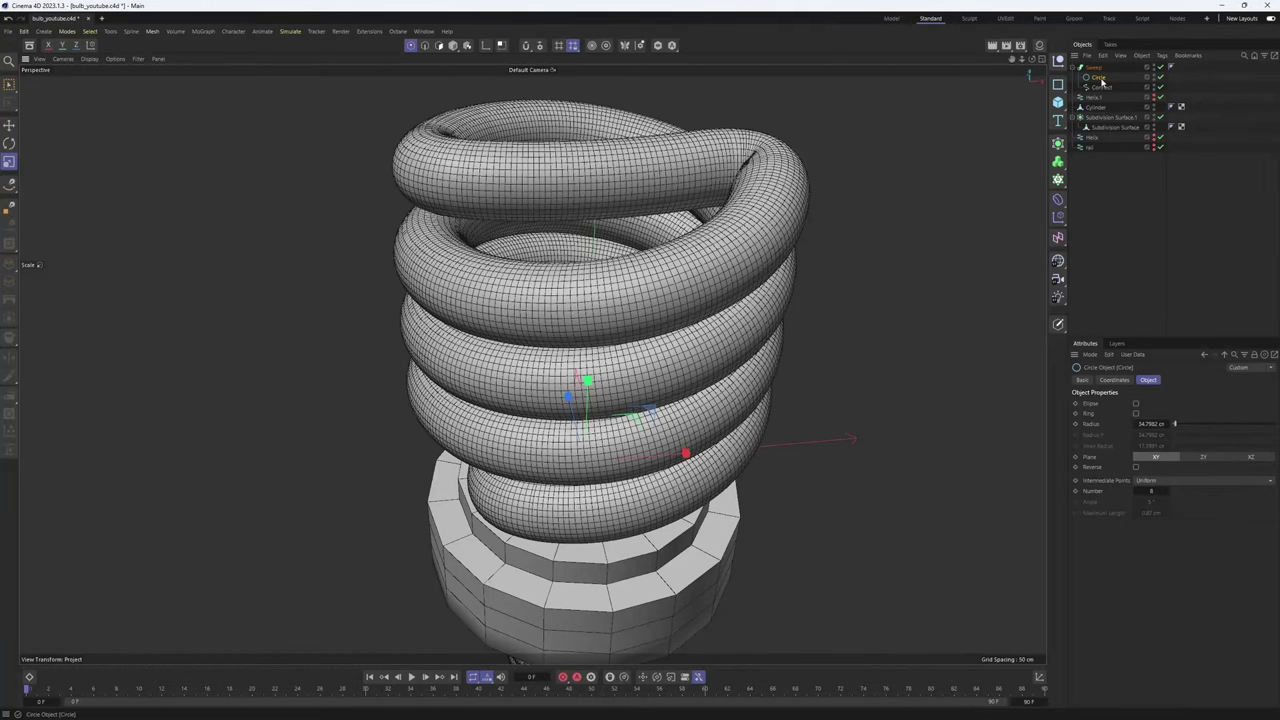
Reduce the circle profile's number of intermediate points to 1
left_click(1137, 492)
left_click(1137, 492)
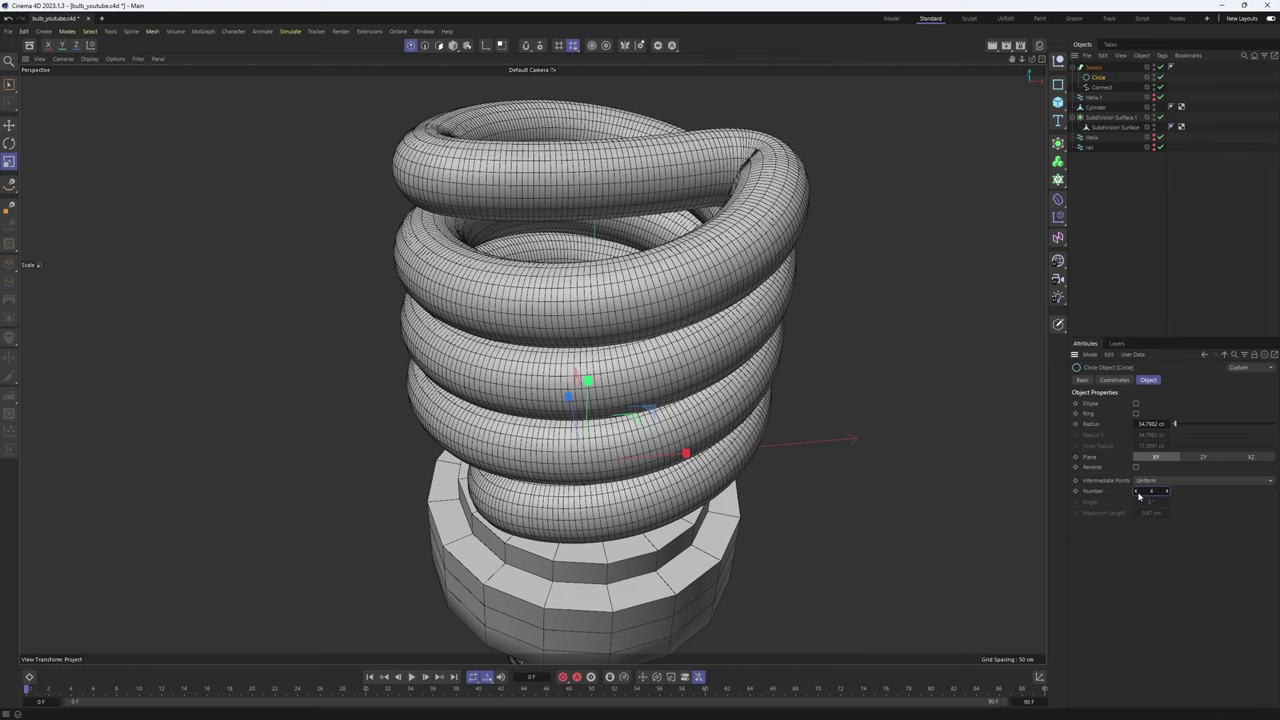
left_click(1137, 492)
left_click(1137, 492)
left_click(1137, 492)
left_click_drag(815, 399, 838, 345, "alt")
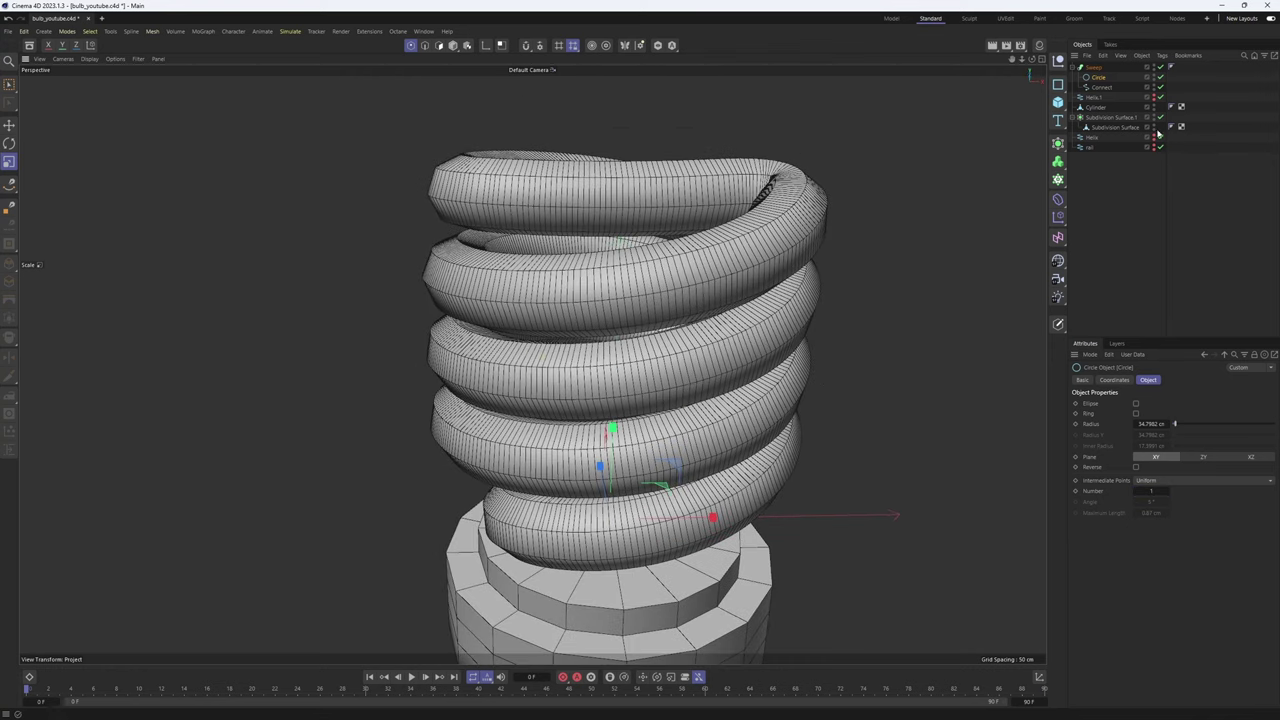
Set the spiral path's intermediate points to Uniform with a number of 4
left_click(1103, 88)
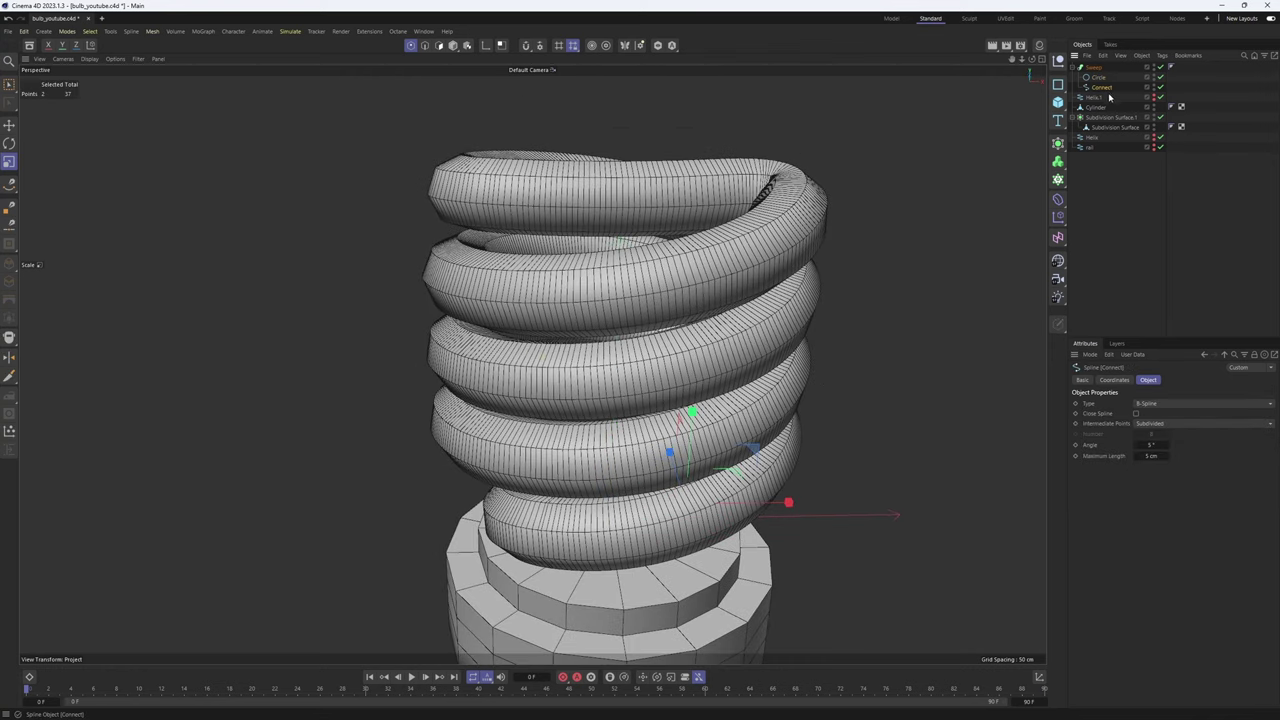
left_click_drag(1136, 447, 1166, 450)
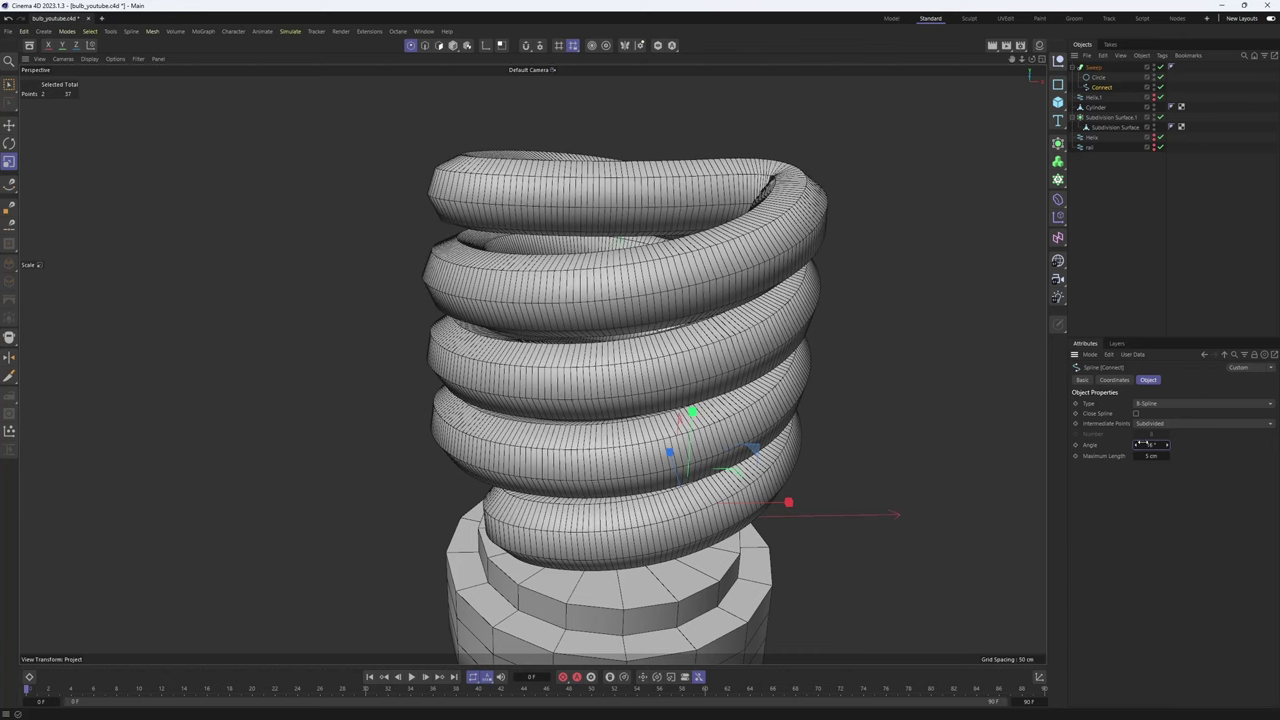
left_click(1158, 424)
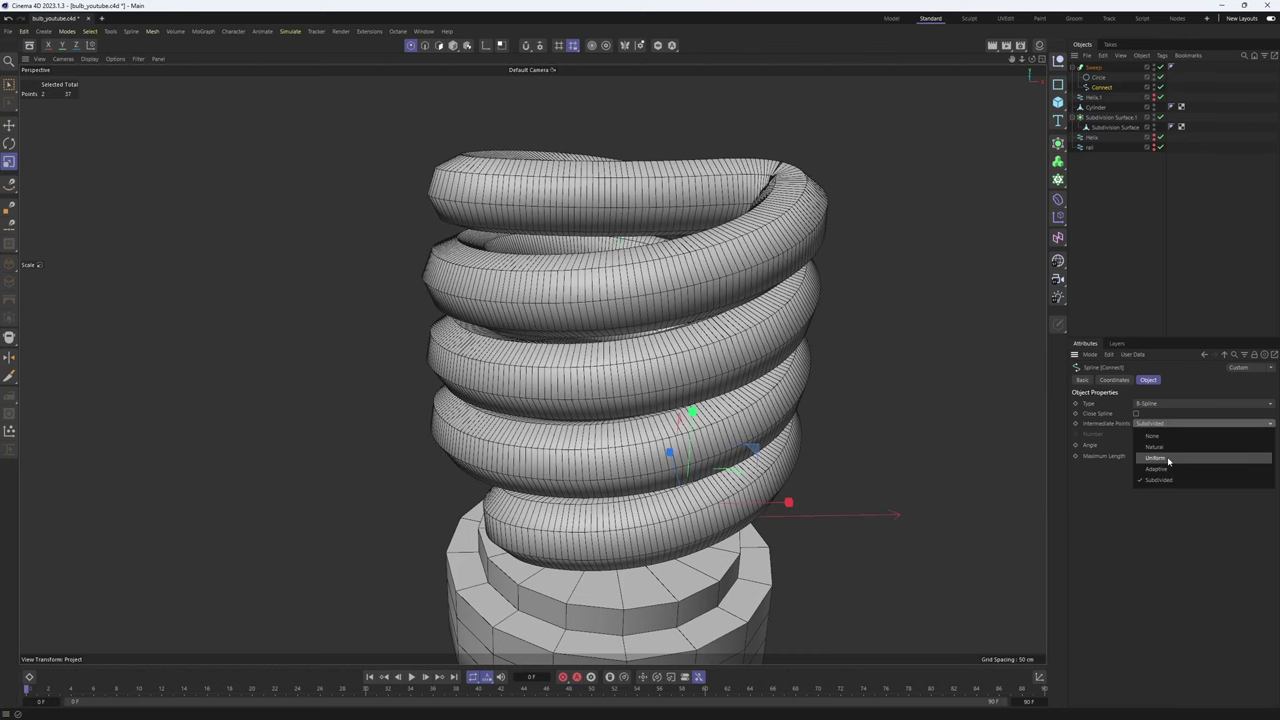
left_click(1156, 457)
left_click(1134, 434)
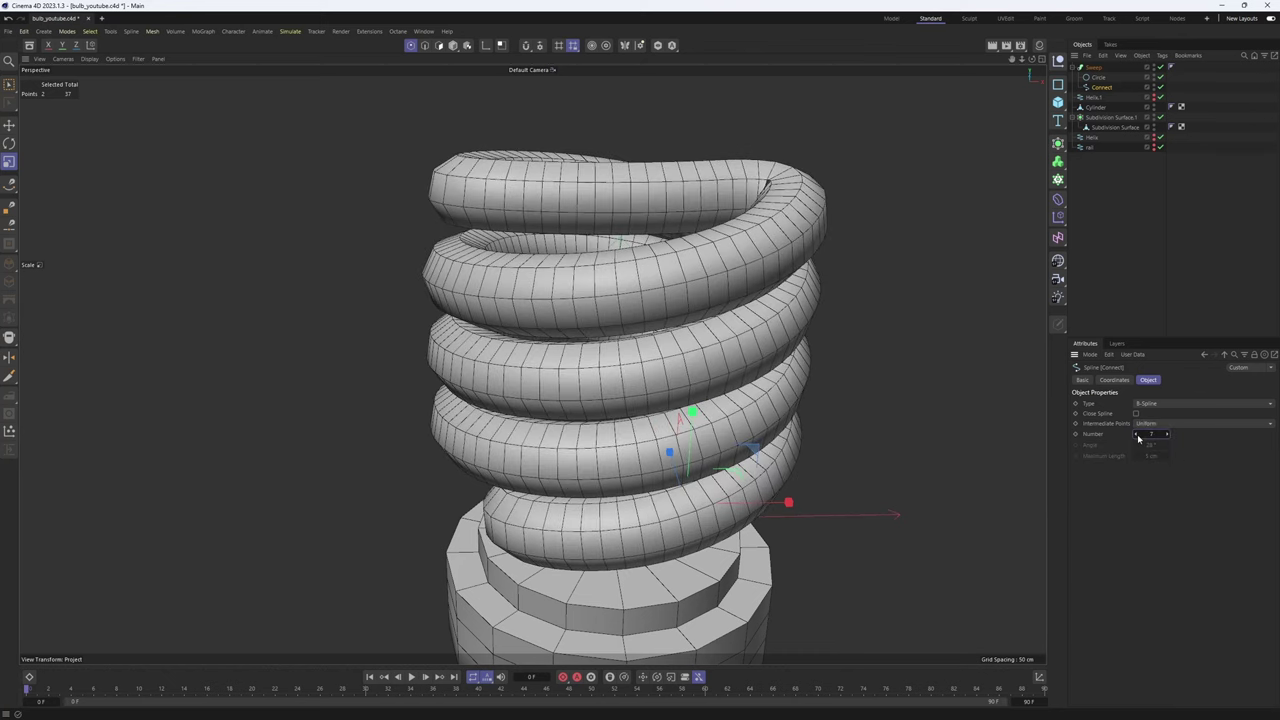
left_click(1134, 434)
left_click(1134, 434)
left_click(1134, 434)
left_click_drag(741, 303, 769, 343, "alt")
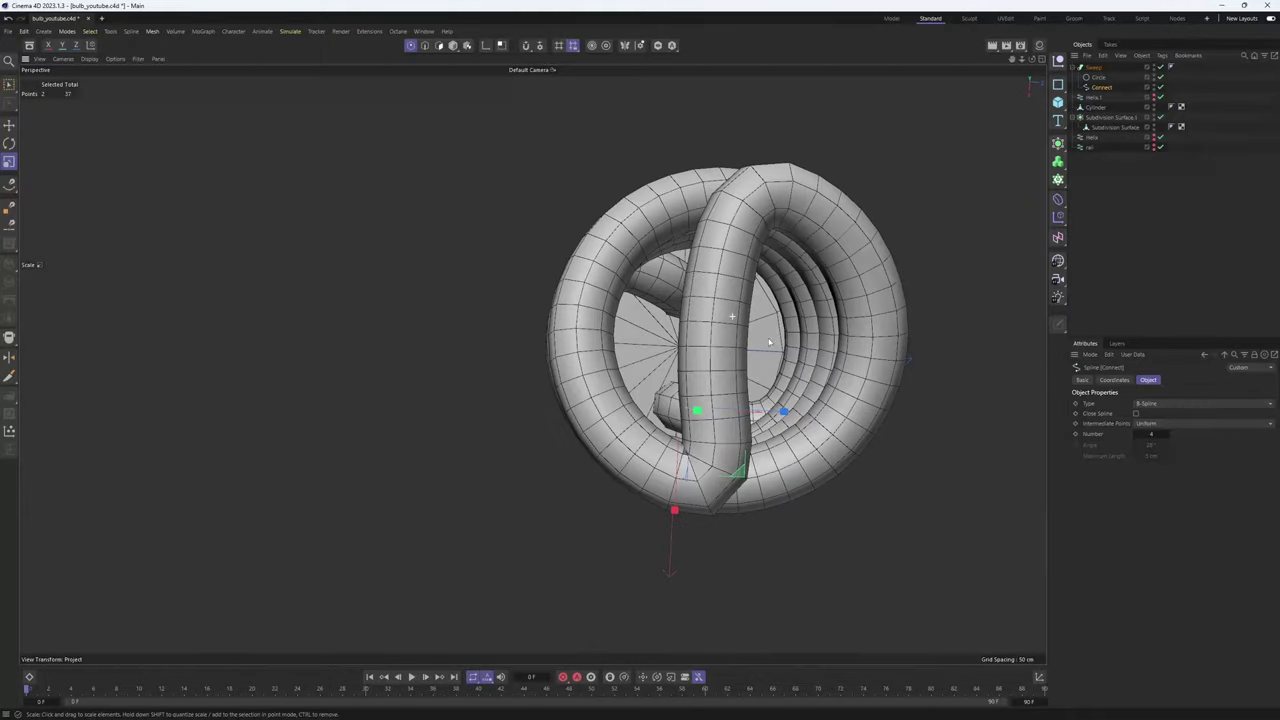
Select the spline point in the middle of the tube's top crossing using the wireframe display, and adjust its position in plain shading
key("e")
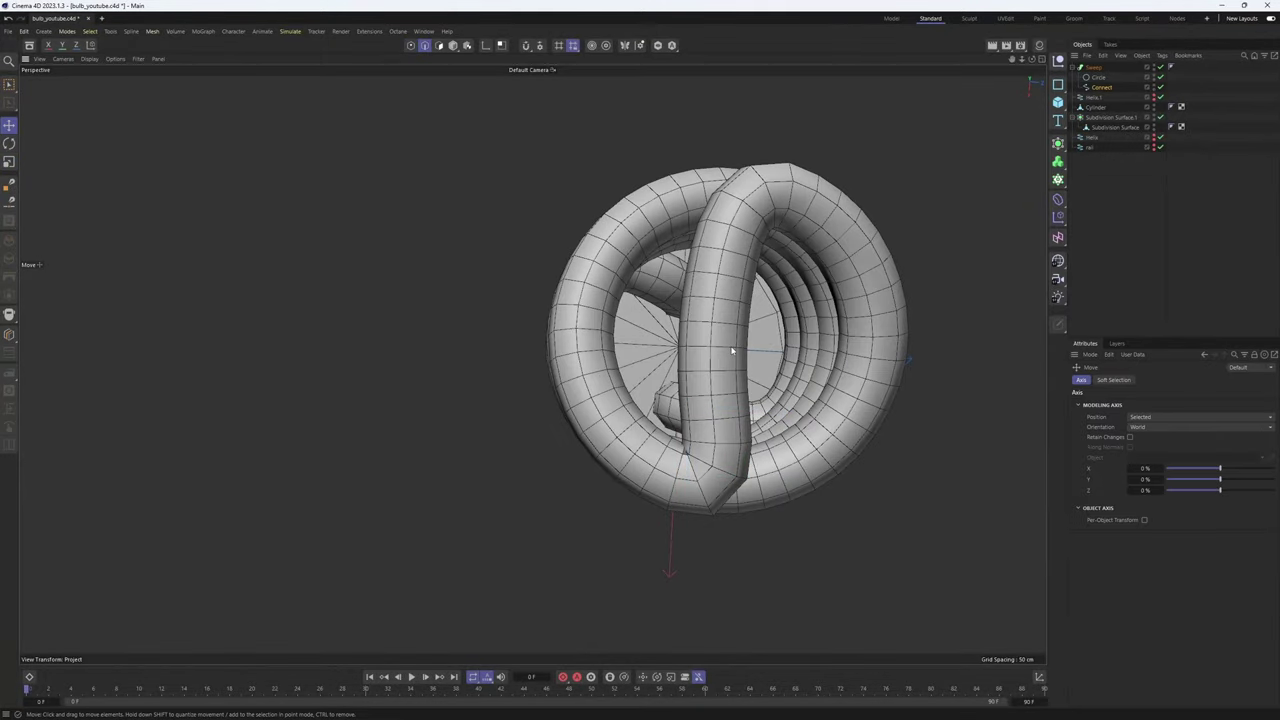
key("n")
key("g")
left_click_drag(732, 350, 737, 271, "alt")
middle_click_drag(737, 271, 734, 355, "alt")
key("0")
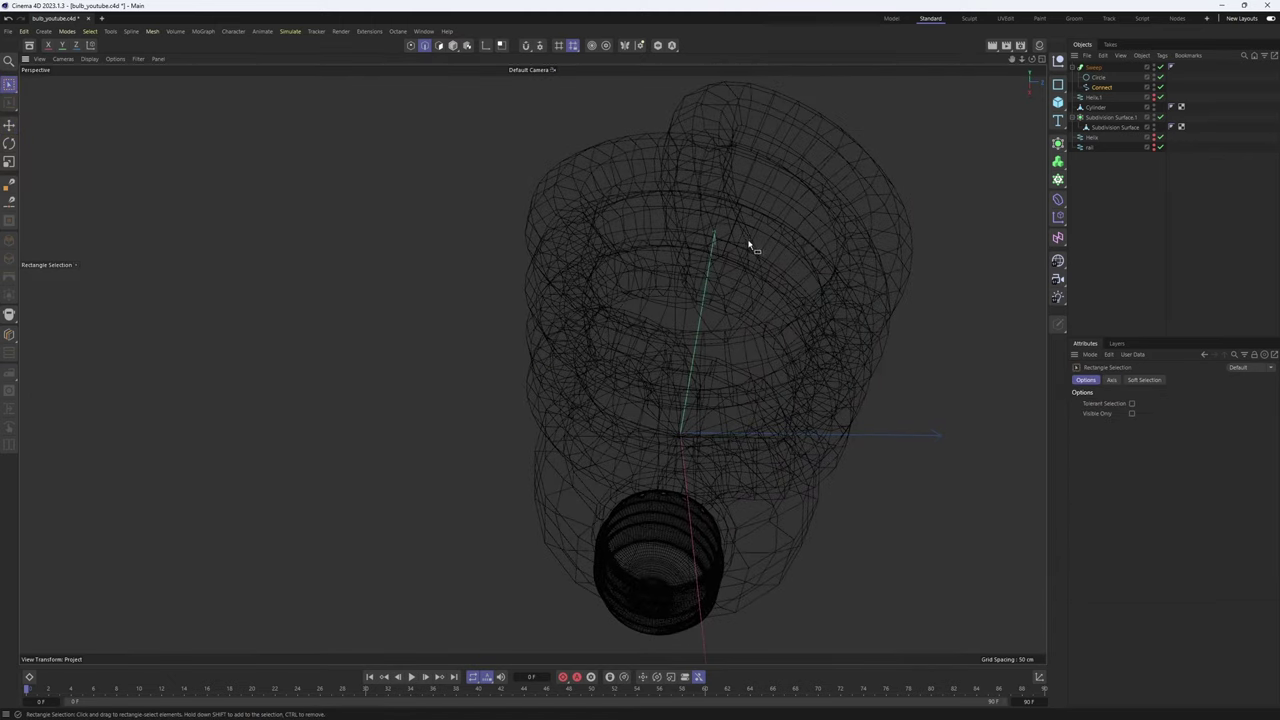
left_click(1104, 96)
mouse_move(745, 250)
left_mouse_down("alt")
mouse_move(726, 200)
mouse_move(680, 158)
left_mouse_up("alt")
left_click_drag(726, 229, 751, 258)
left_click_drag(751, 240, 797, 277, "alt")
key("n")
key("a")
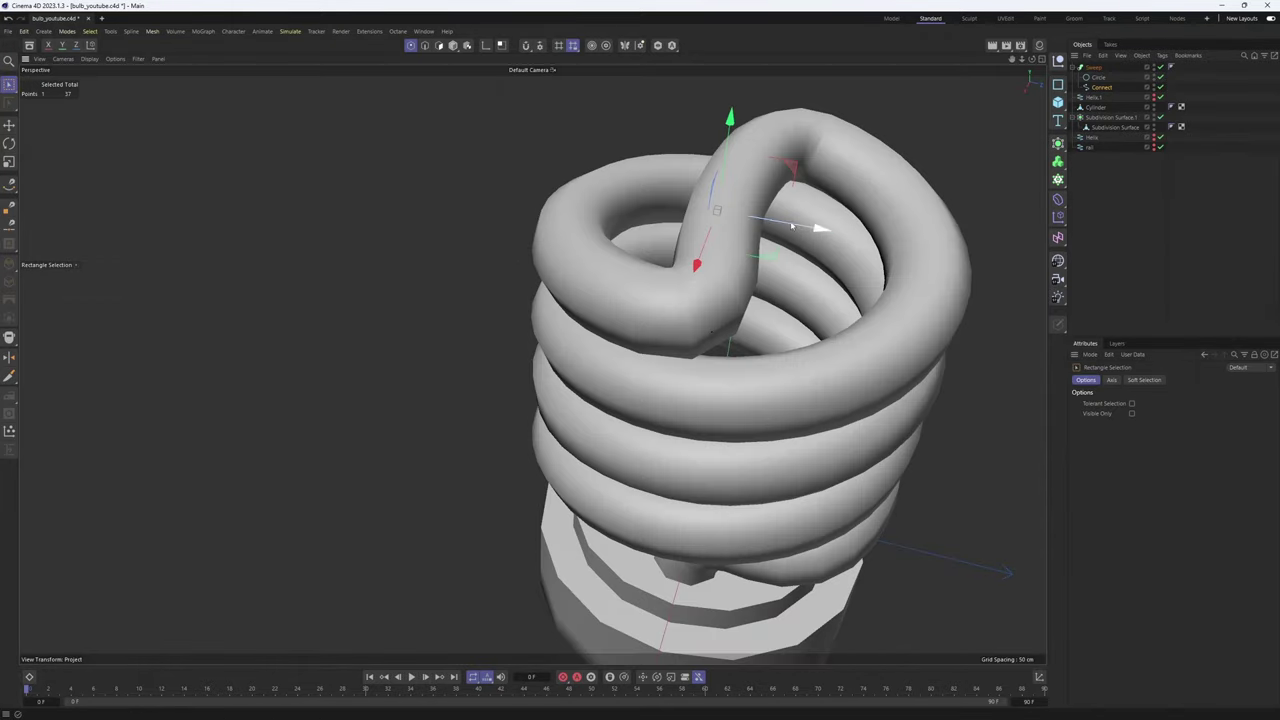
left_click_drag(792, 226, 815, 270, "alt")
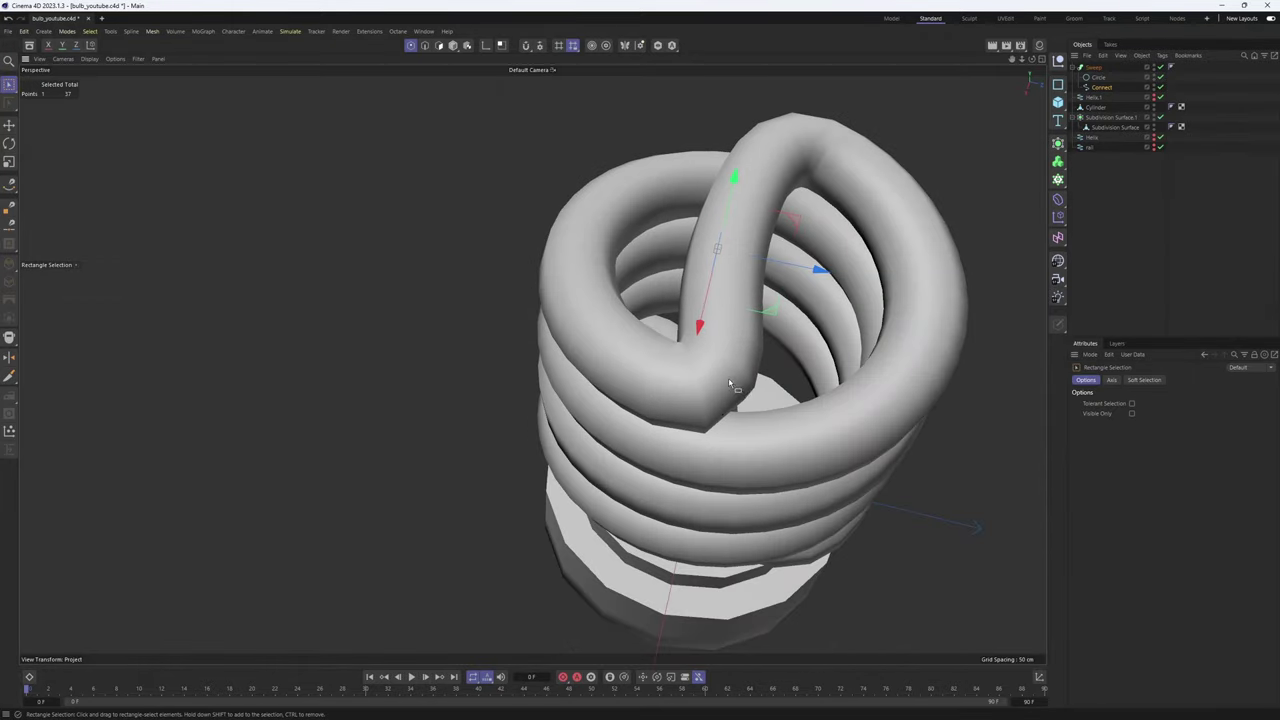
Reposition the spline point at the far bend of the top crossing to smooth the tube's curve
left_click_drag(729, 384, 811, 449, "alt")
key("e")
left_click_drag(681, 505, 720, 252)
key("0")
left_click_drag(718, 250, 777, 300)
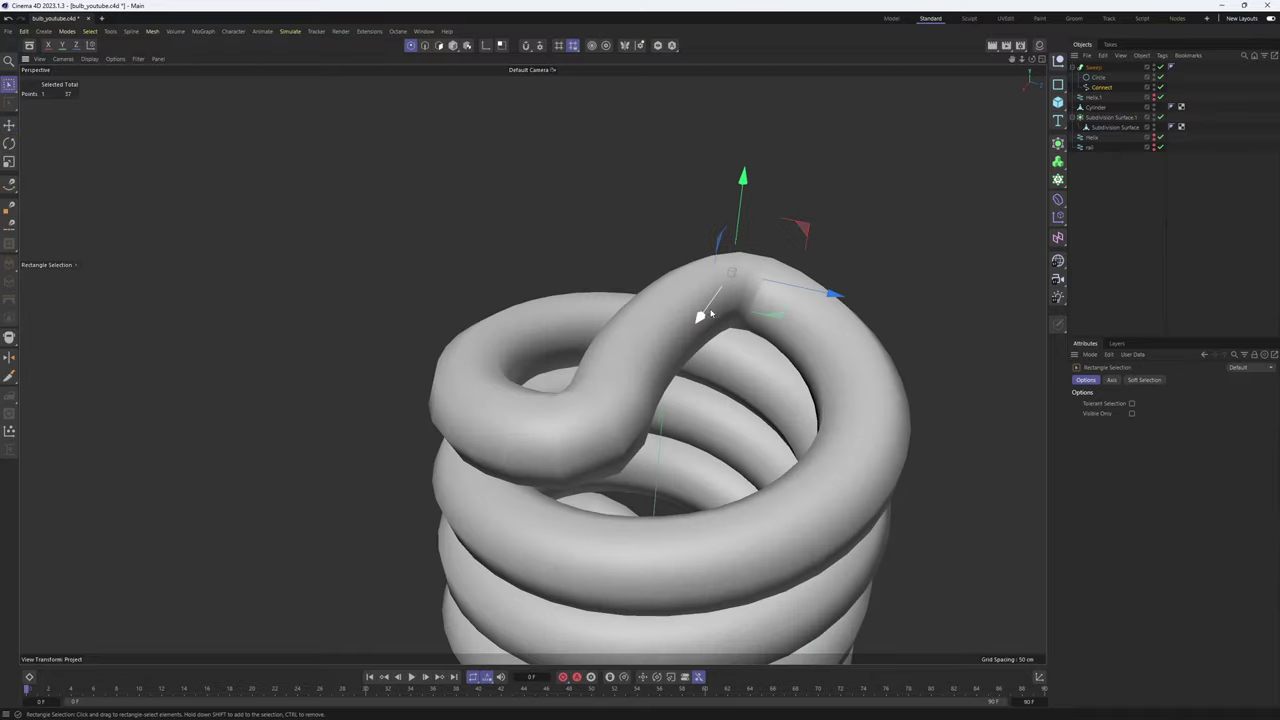
left_click_drag(691, 334, 836, 366, "alt")
left_click_drag(670, 503, 629, 332, "alt")
key("e")
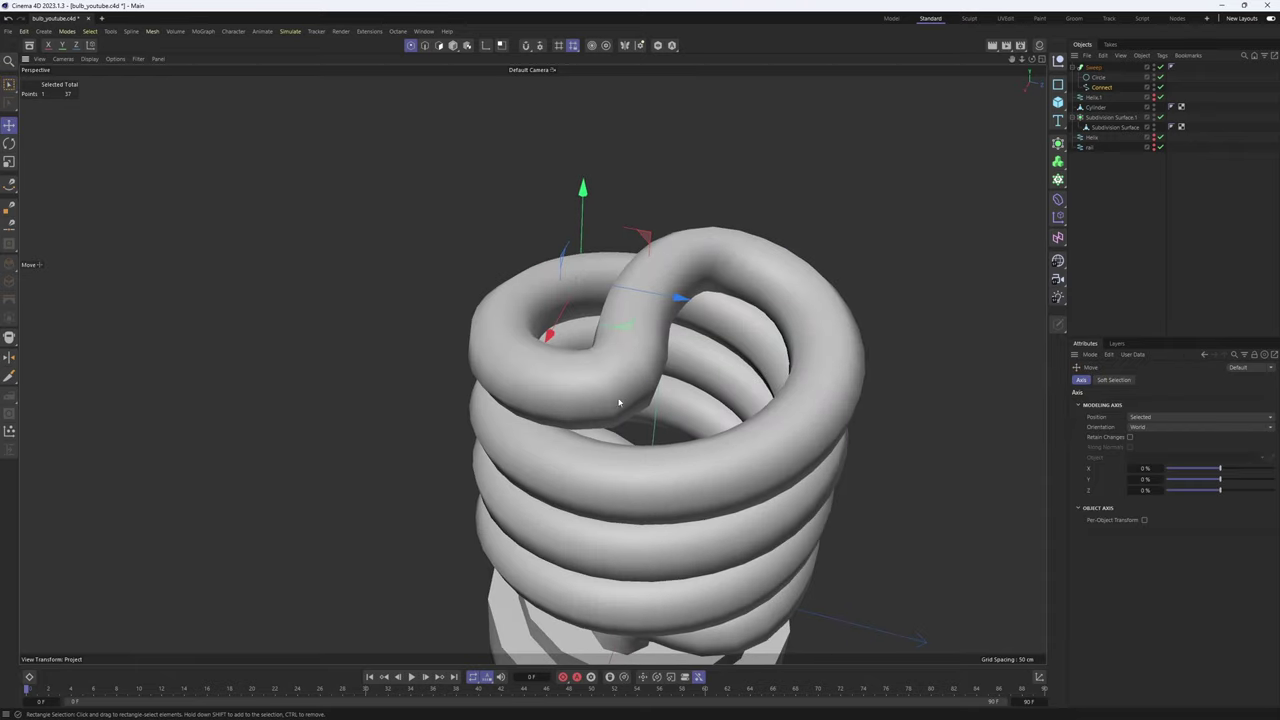
Select the spline point at the near bend of the top crossing and shift it along Z to round the curve
key("n")
key("g")
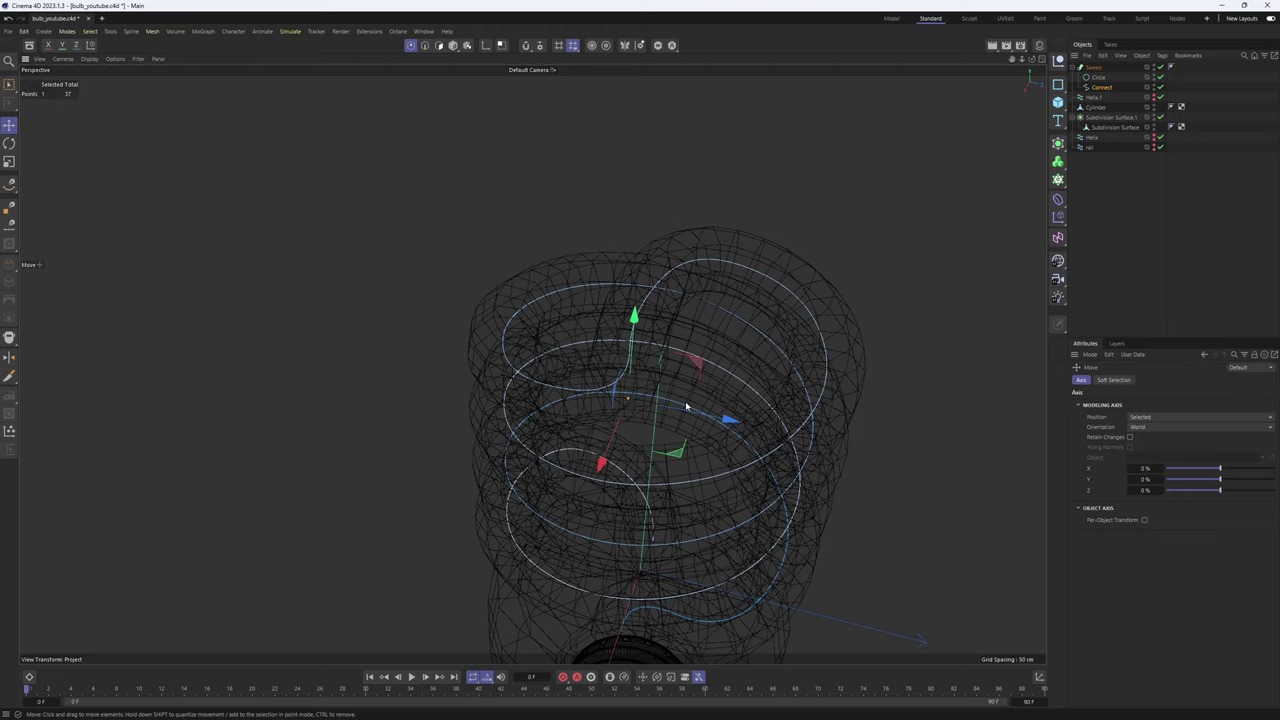
key("n")
key("a")
left_click_drag(686, 406, 640, 480, "alt")
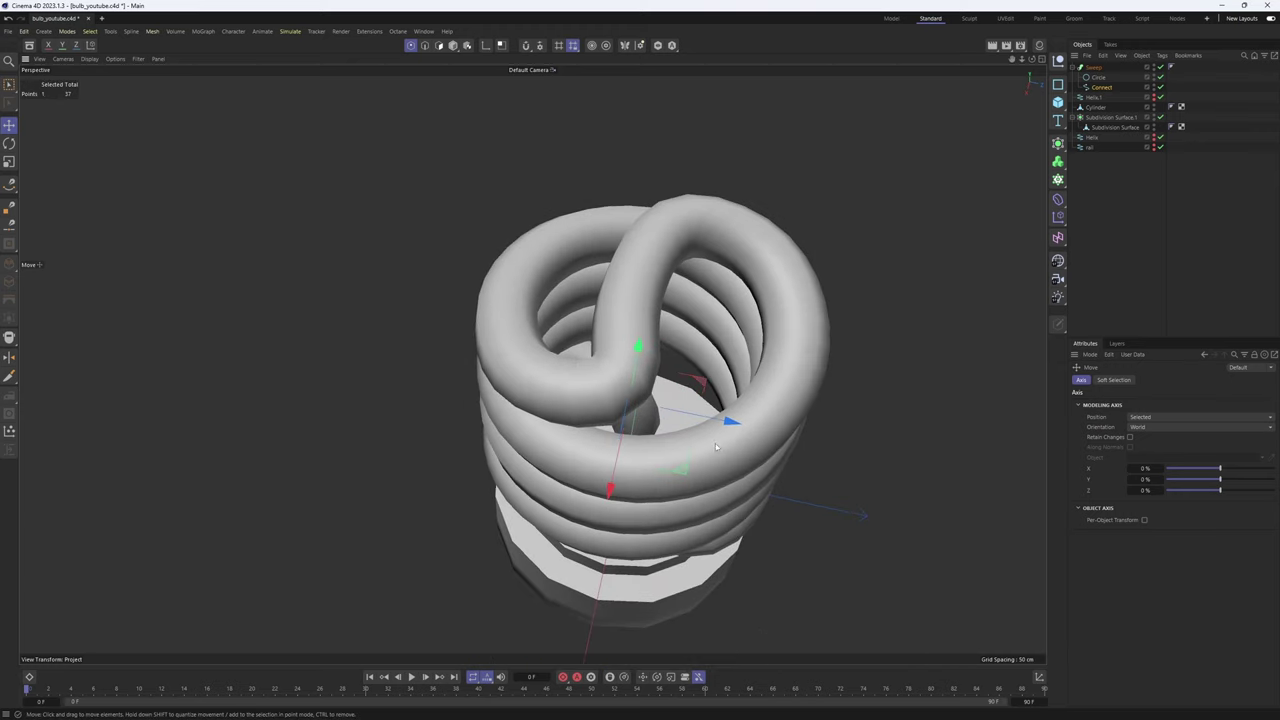
left_click_drag(731, 421, 718, 376)
Select the base cylinder for polygon editing where the tube ends meet its upper face
scroll(700, 415, "down", 3)
scroll(735, 353, "up", 3)
key("Return")
scroll(611, 354, "down", 2)
left_click(583, 502)
scroll(583, 502, "up", 8)
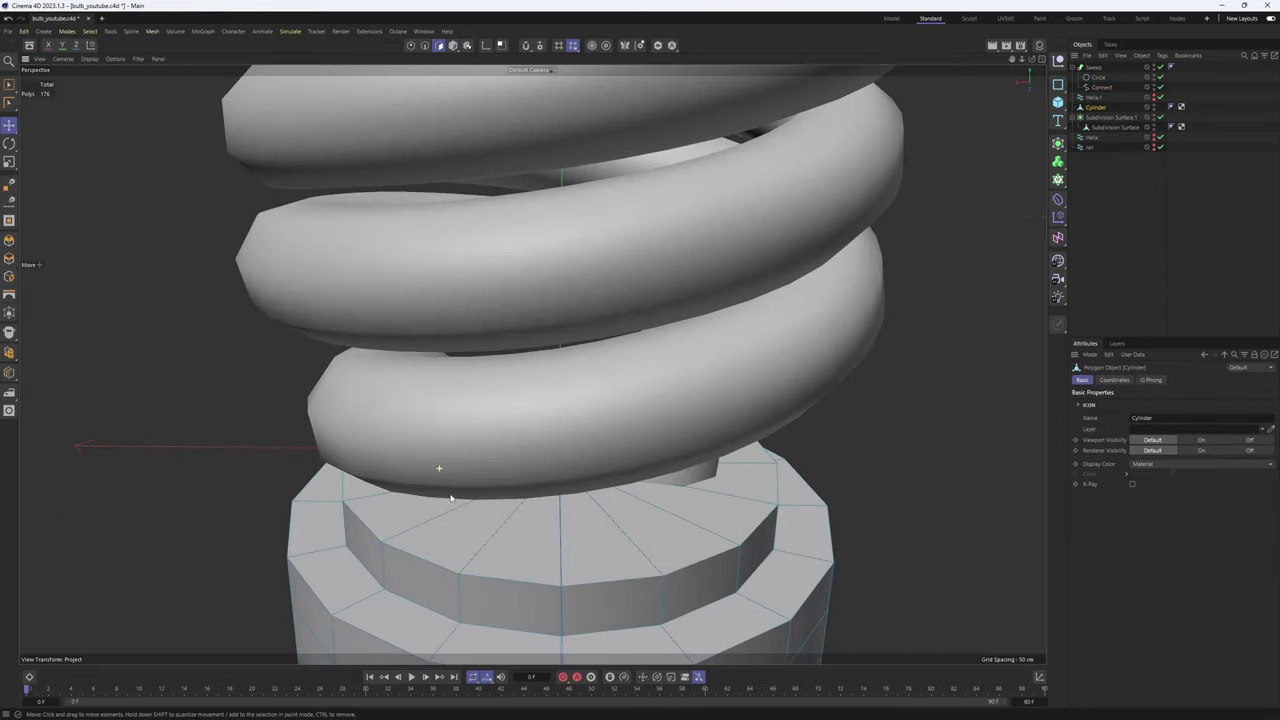
middle_click_drag(489, 476, 514, 414, "alt")
left_click_drag(514, 414, 518, 385, "alt")
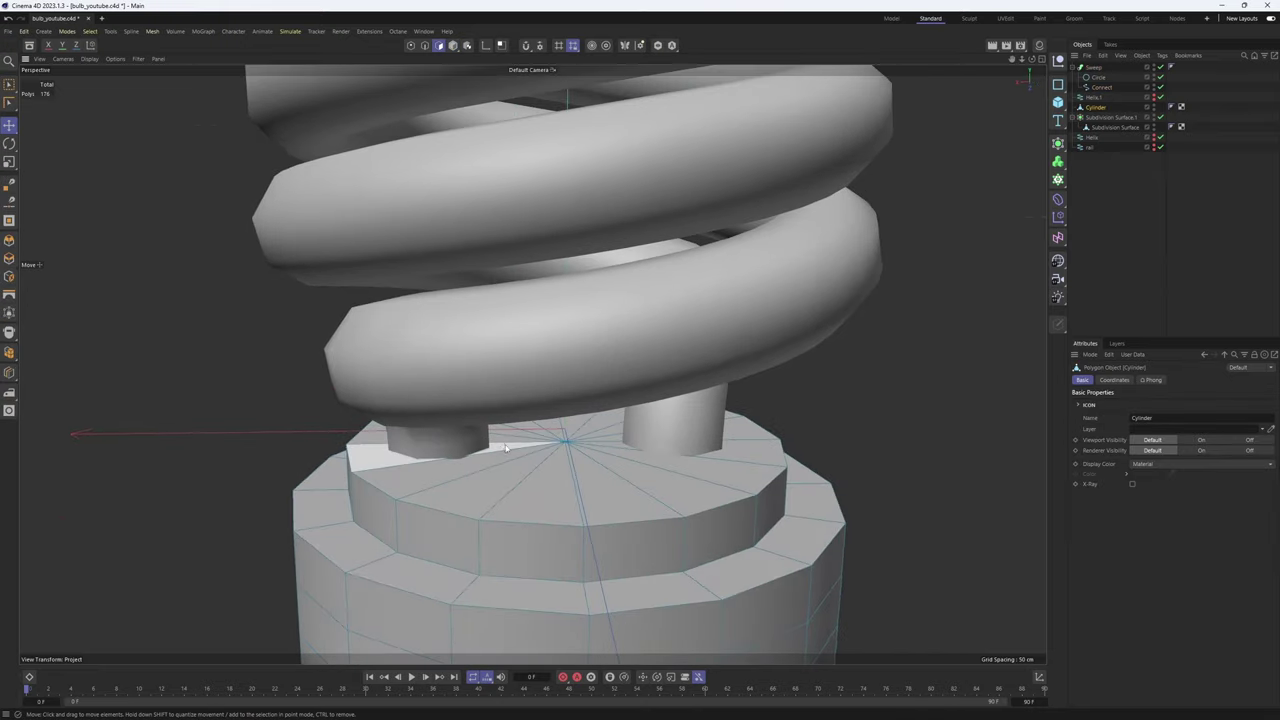
Isolate the base cylinder and delete all the triangular polygons forming its upper cap
right_click_drag(512, 440, 496, 463)
middle_click_drag(496, 463, 574, 422, "alt")
left_click_drag(574, 423, 543, 397, "alt")
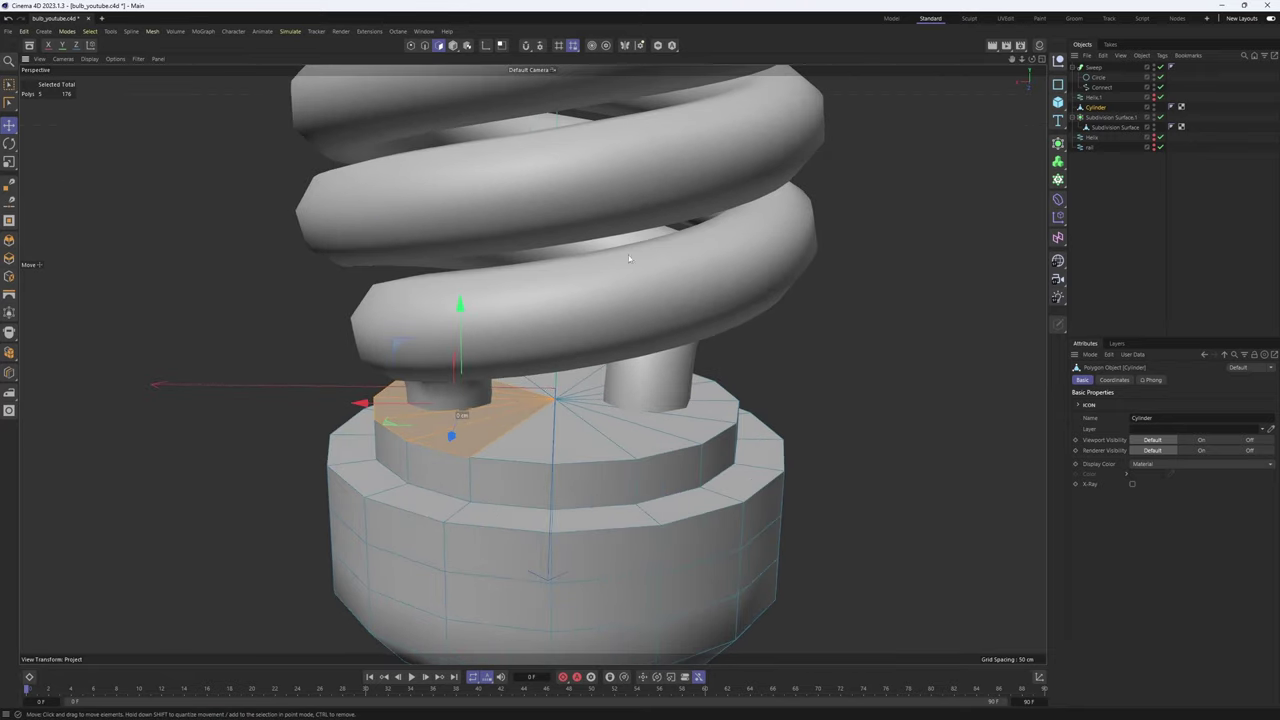
left_click(658, 46)
left_click_drag(572, 322, 566, 374, "alt")
mouse_move(552, 376)
right_mouse_down("shift")
mouse_move(541, 427)
mouse_move(600, 380)
mouse_move(588, 364)
right_mouse_up("shift")
middle_click_drag(649, 419, 677, 371, "alt")
left_click_drag(674, 372, 669, 355, "alt")
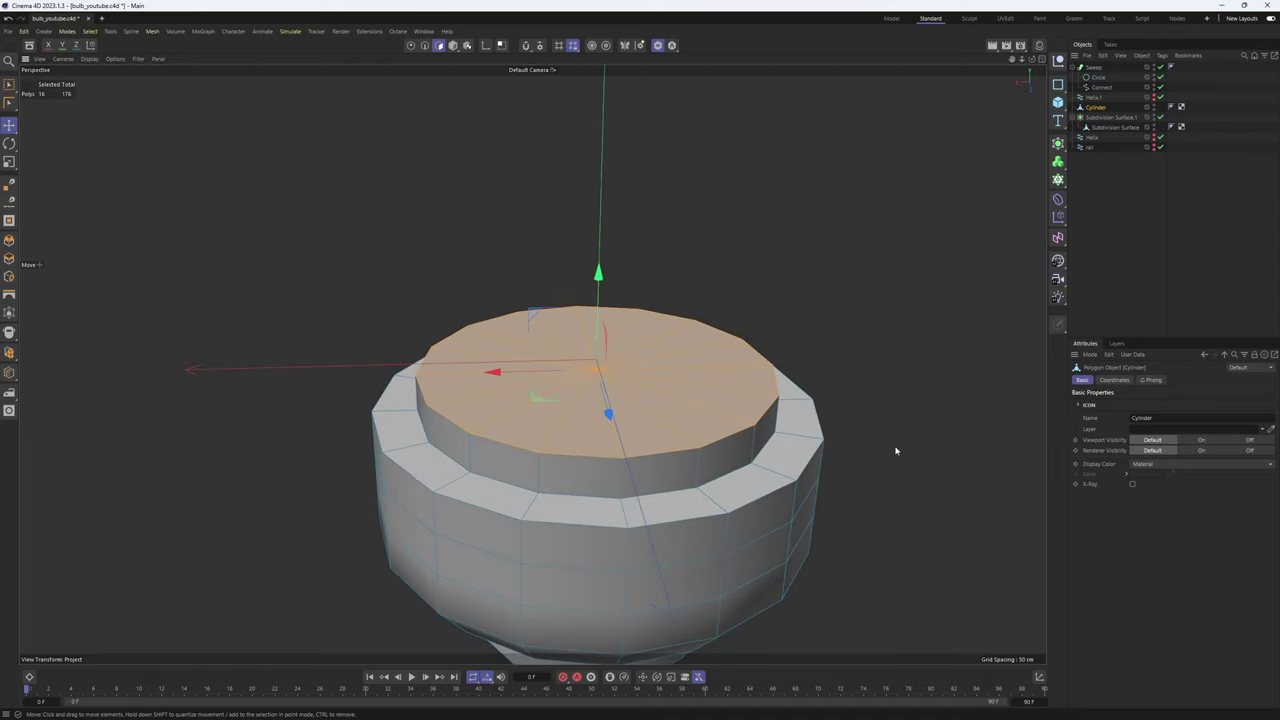
key("t")
scroll(753, 359, "up", 3)
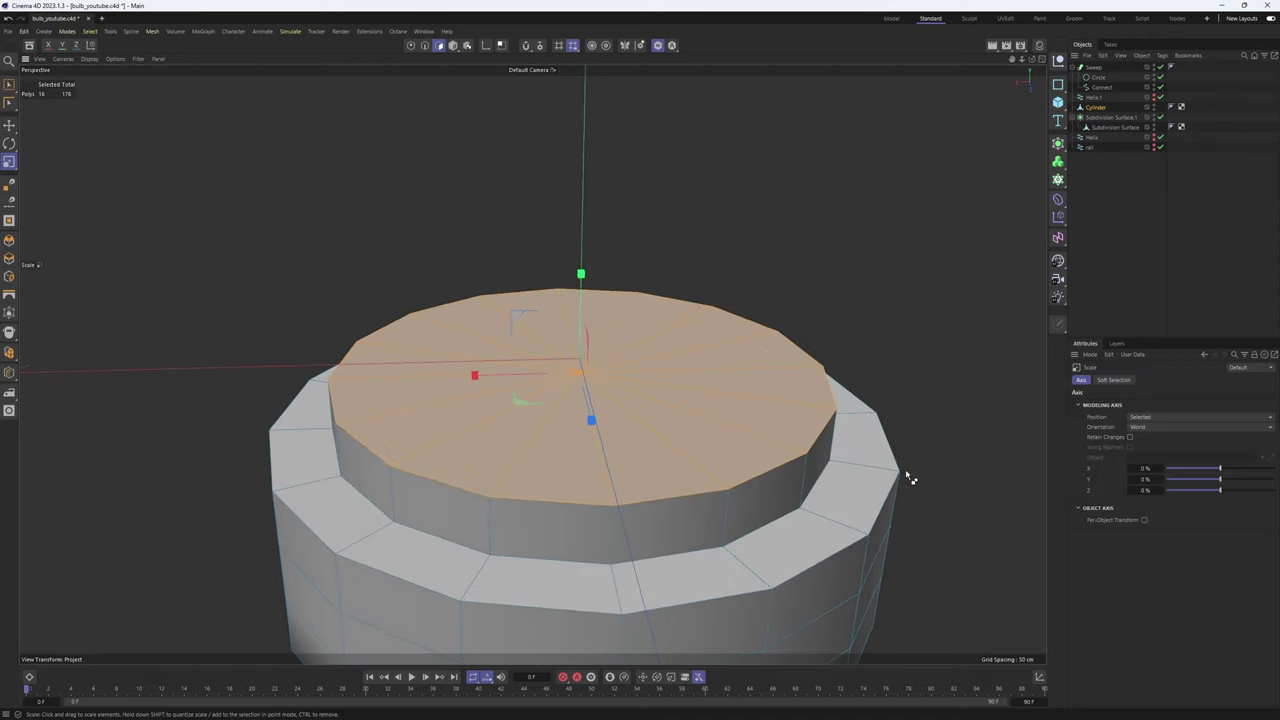
key("Delete")
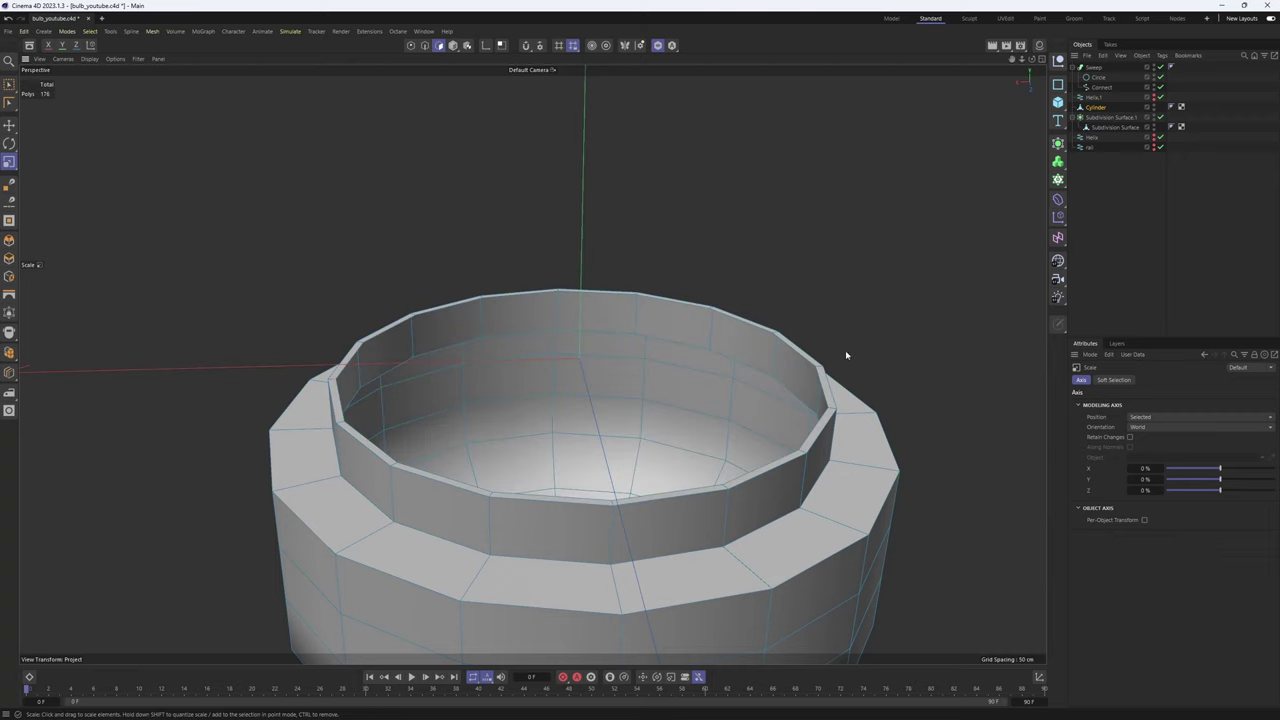
Close the base's open hole with a Patch-type fill and set the patch rotation to -6
right_click(775, 241)
left_click(814, 249)
left_click_drag(794, 266, 640, 325, "alt")
left_click(532, 298)
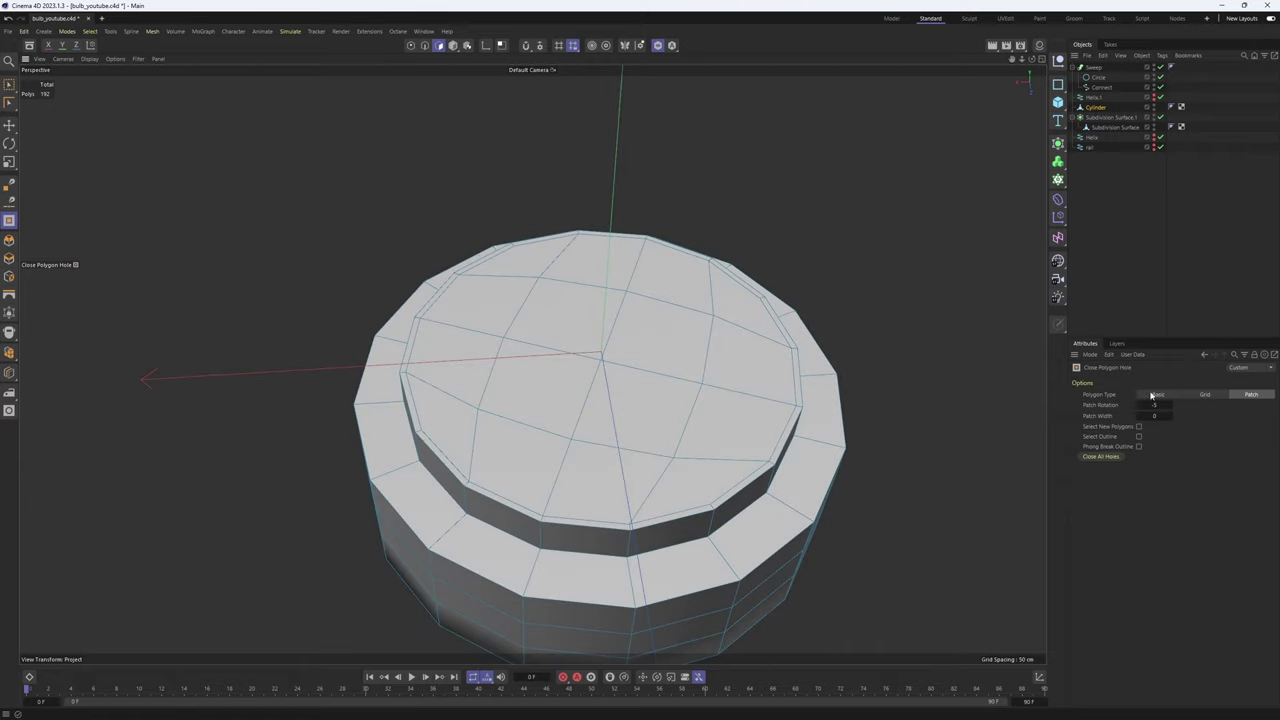
left_click(1140, 406)
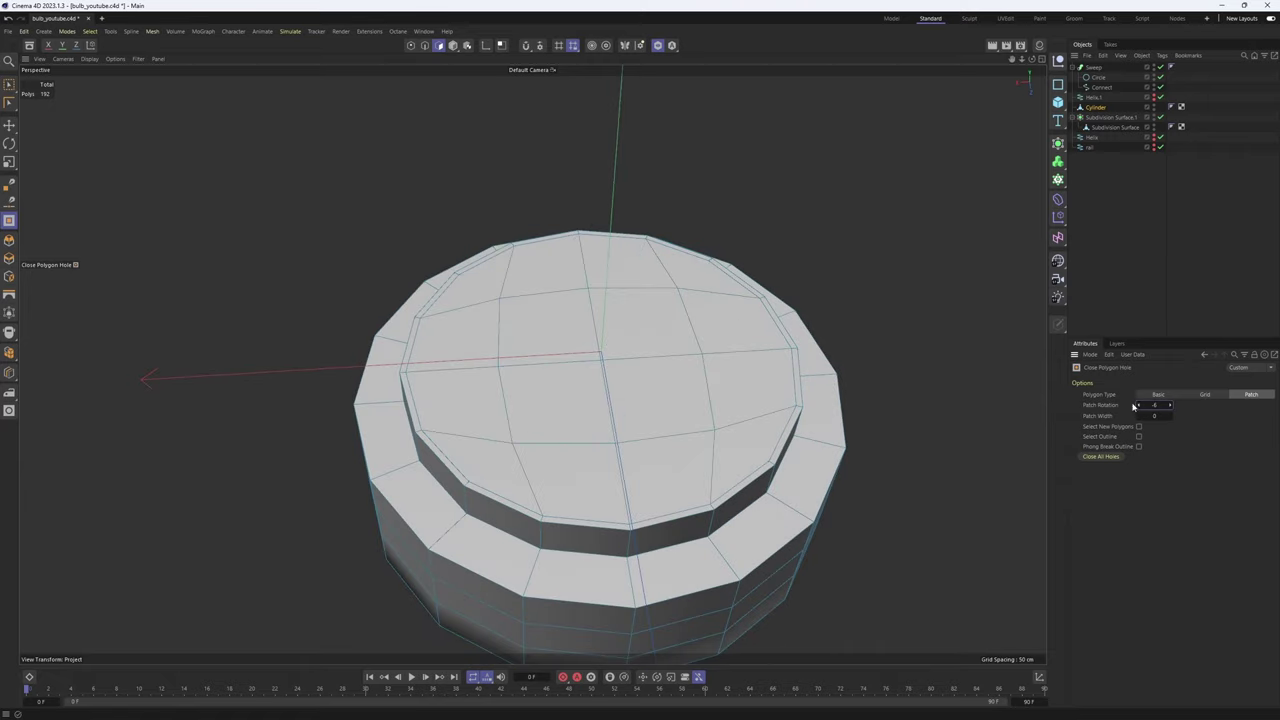
left_click_drag(748, 337, 691, 360, "alt")
Select the eight cap polygons on one half of the base and inset them by 3.7 cm
key("e")
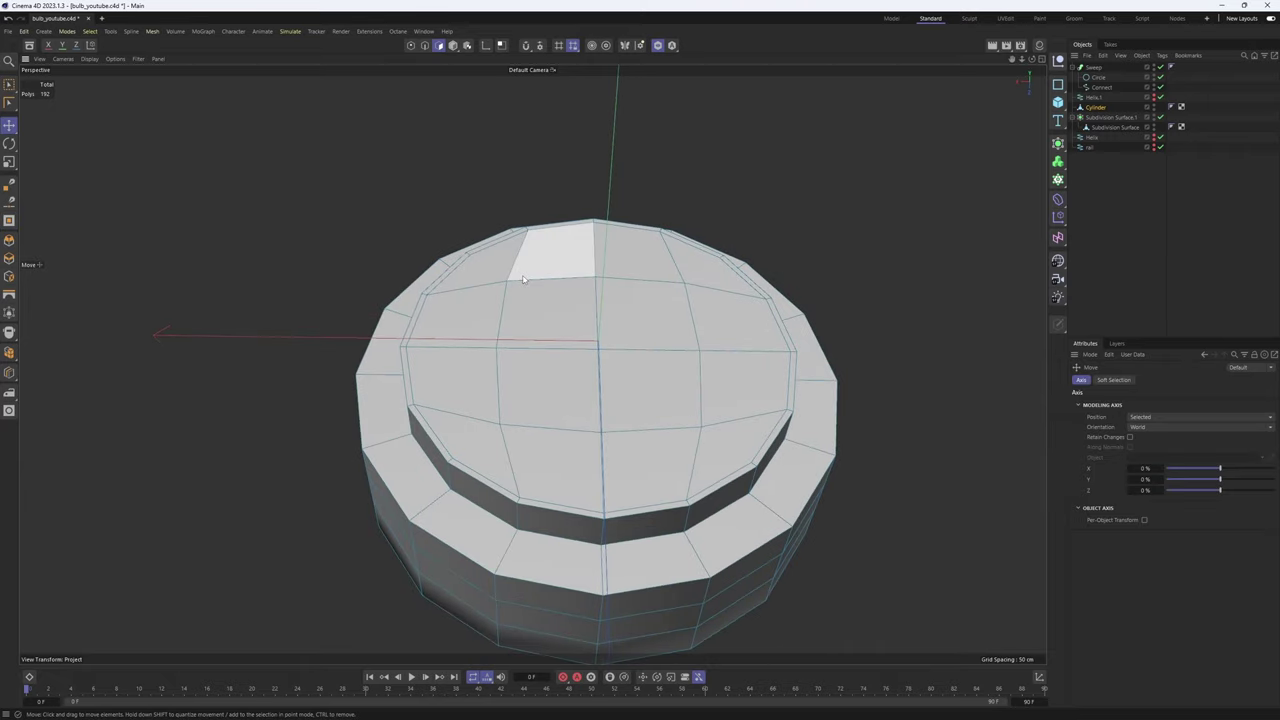
mouse_move(547, 256)
right_mouse_down()
mouse_move(440, 390)
mouse_move(505, 436)
mouse_move(464, 438)
right_mouse_up()
left_click_drag(464, 438, 530, 398, "alt")
key("i")
left_click_drag(738, 350, 748, 350)
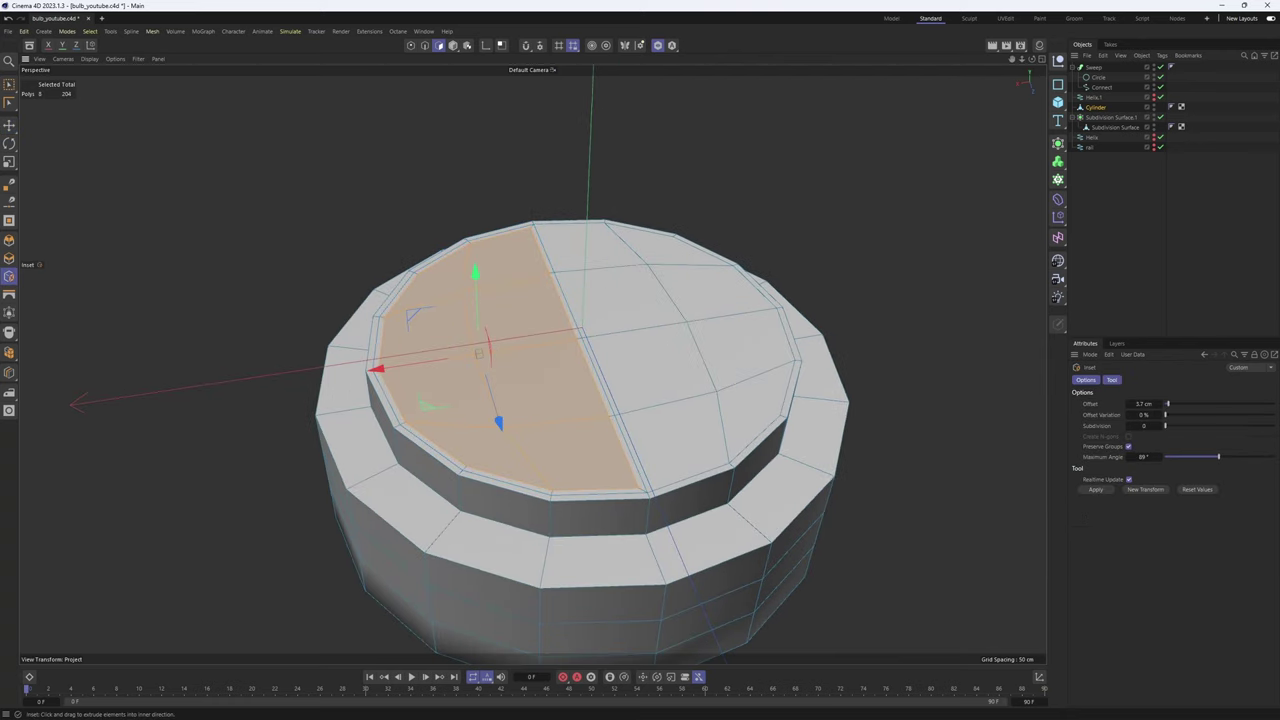
Shape the inset half into a smaller circle with Fit Circle, and end the isolated view
right_click(663, 197)
left_click(710, 603)
left_click_drag(730, 86, 696, 85)
left_click(658, 46)
Align the circular polygons with the first tube end and extrude them slightly upward into a collar
left_click_drag(675, 305, 666, 260, "alt")
scroll(666, 260, "up", 3)
left_click_drag(690, 345, 619, 395, "alt")
key("e")
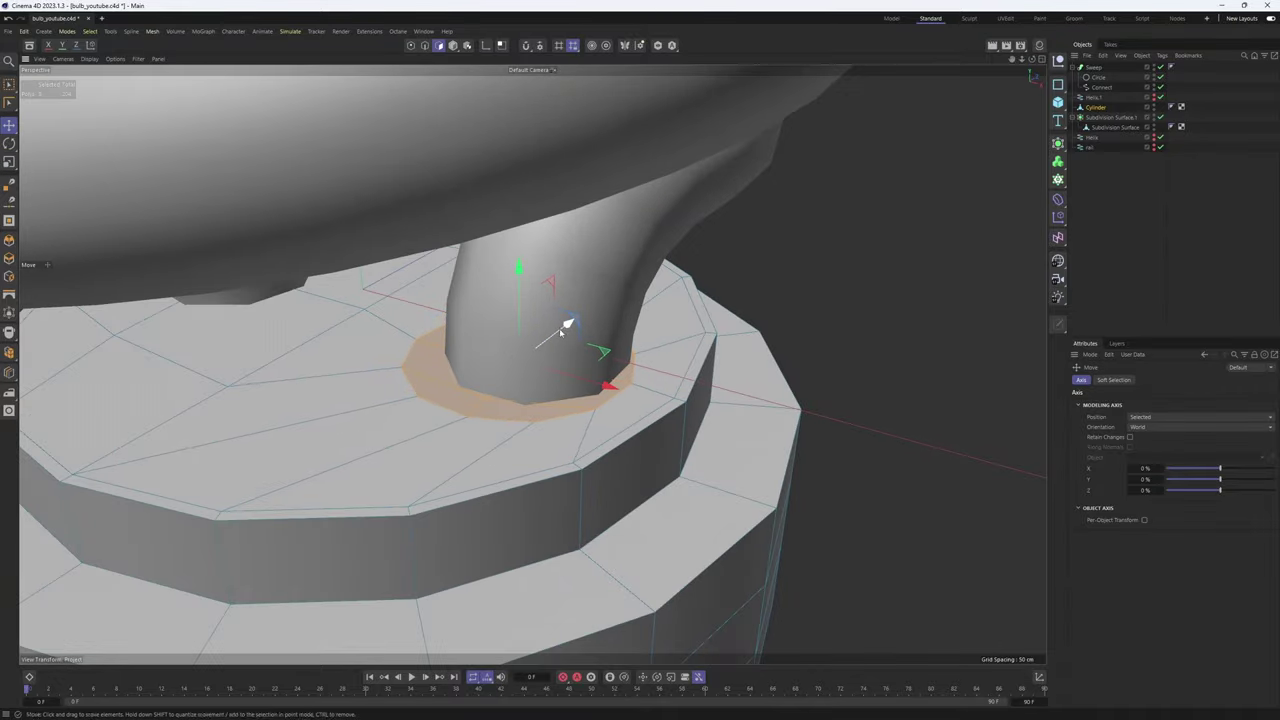
left_click_drag(568, 326, 657, 374, "alt")
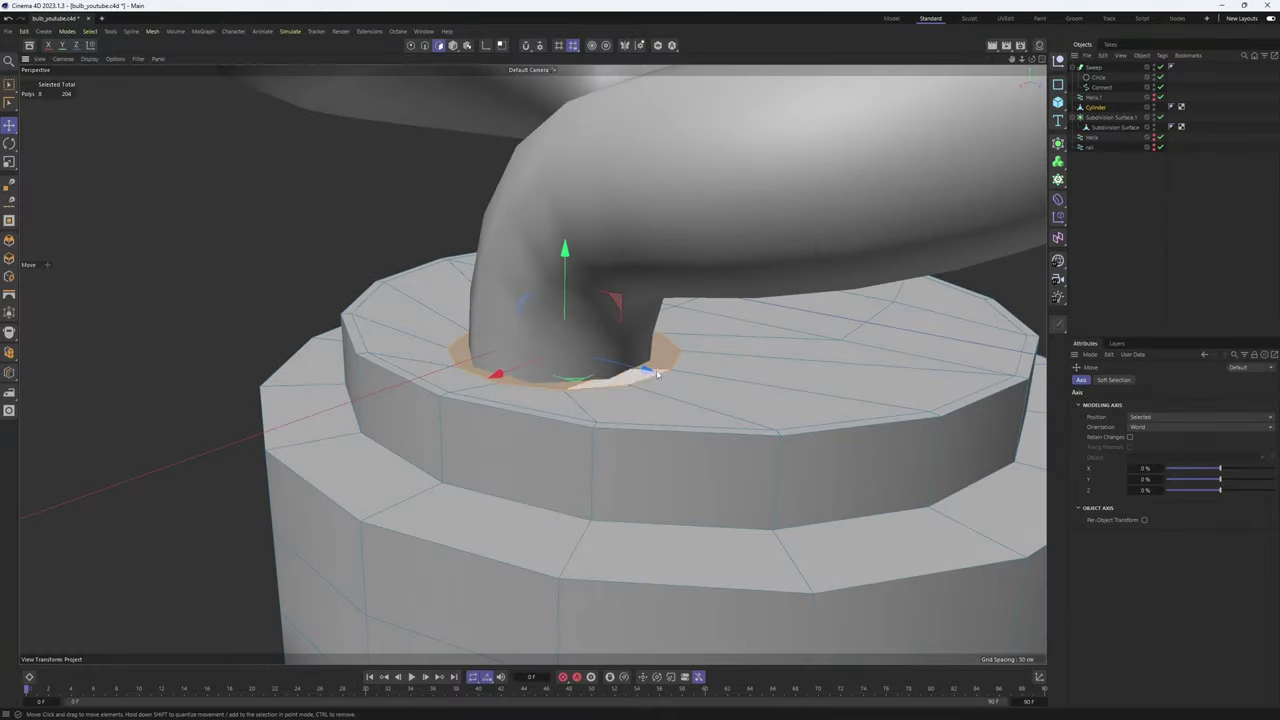
left_click_drag(505, 381, 559, 316, "alt")
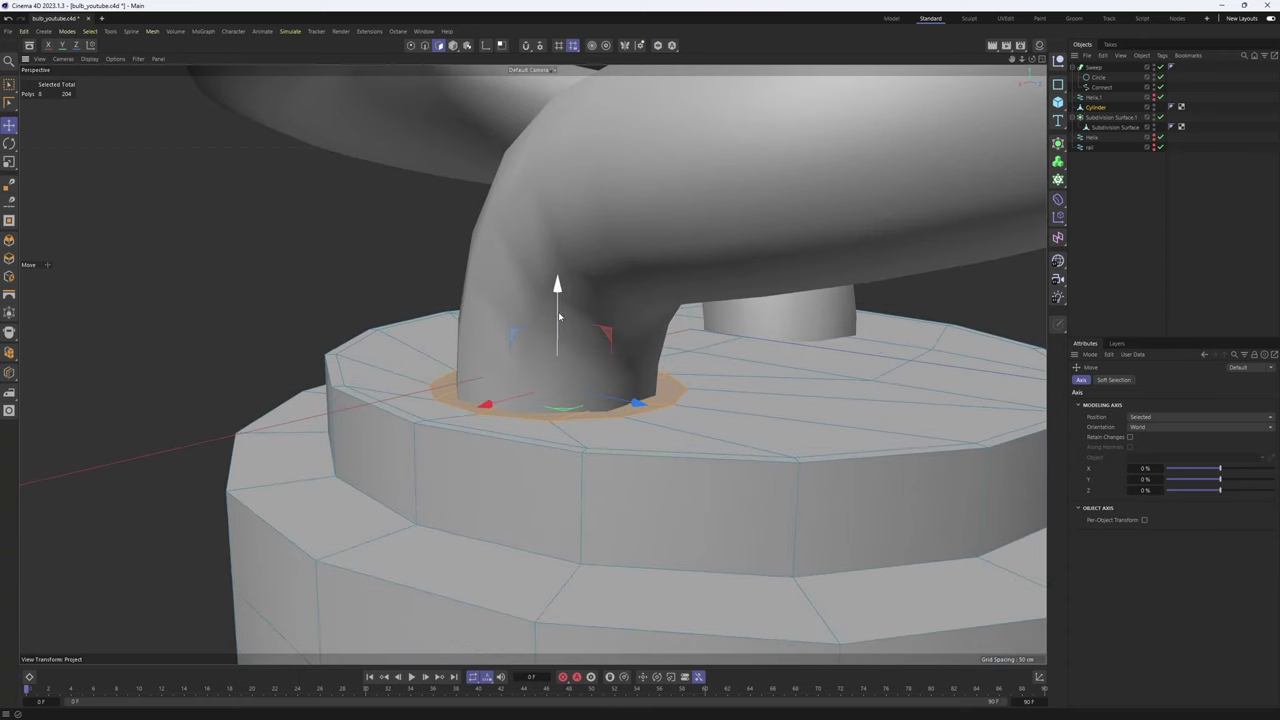
scroll(562, 292, "up", 1)
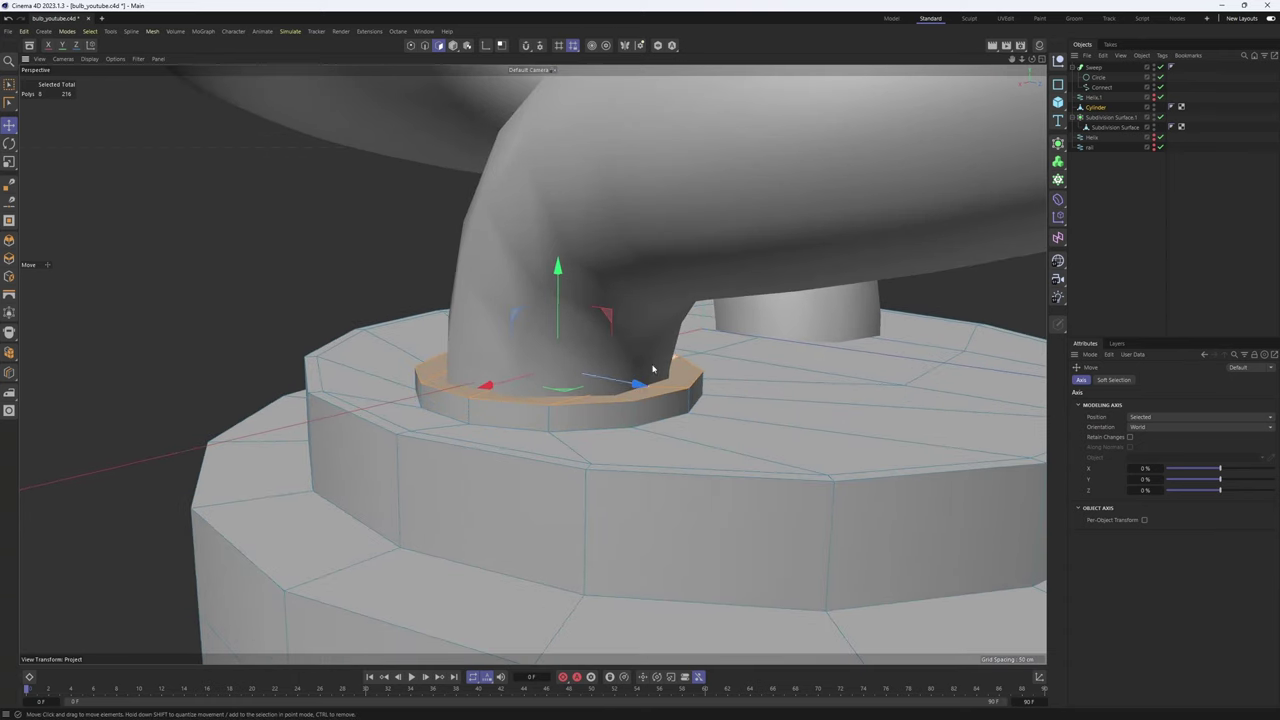
Inset the collar's upper face by 4.4 cm and delete the inner polygons to open it around the tube
key("i")
left_click_drag(712, 420, 704, 420)
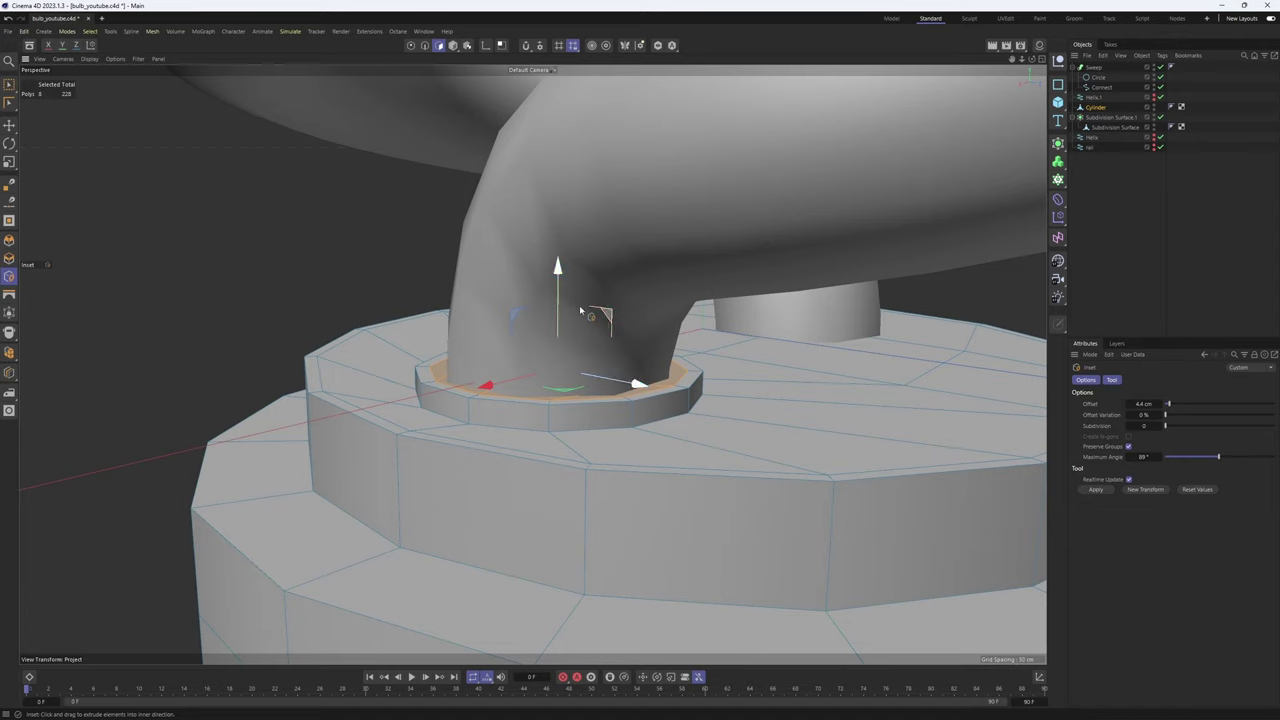
key("Delete")
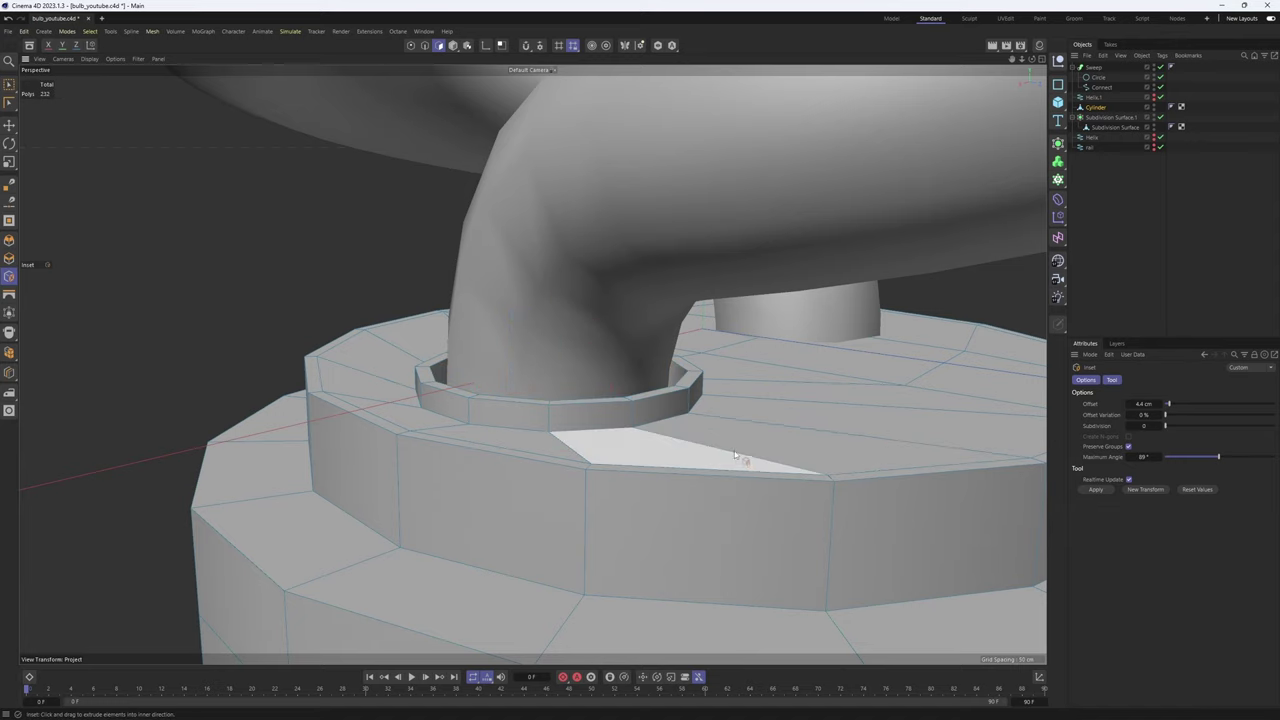
Select the cap polygons on the other half, under the second tube end, and inset them by 1.9 cm
scroll(749, 460, "down", 3)
left_click_drag(534, 363, 455, 400, "alt")
key("e")
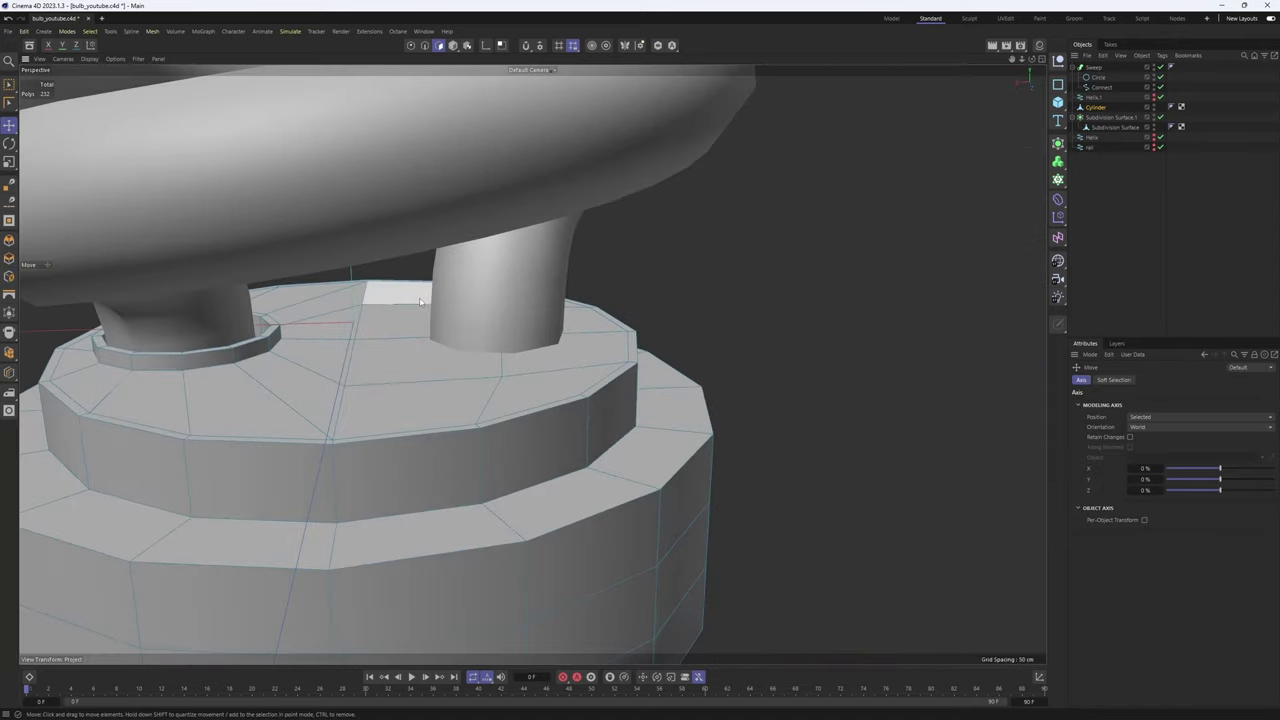
mouse_move(398, 295)
left_mouse_down("shift")
mouse_move(552, 386)
mouse_move(575, 328)
mouse_move(496, 355)
left_mouse_up("shift")
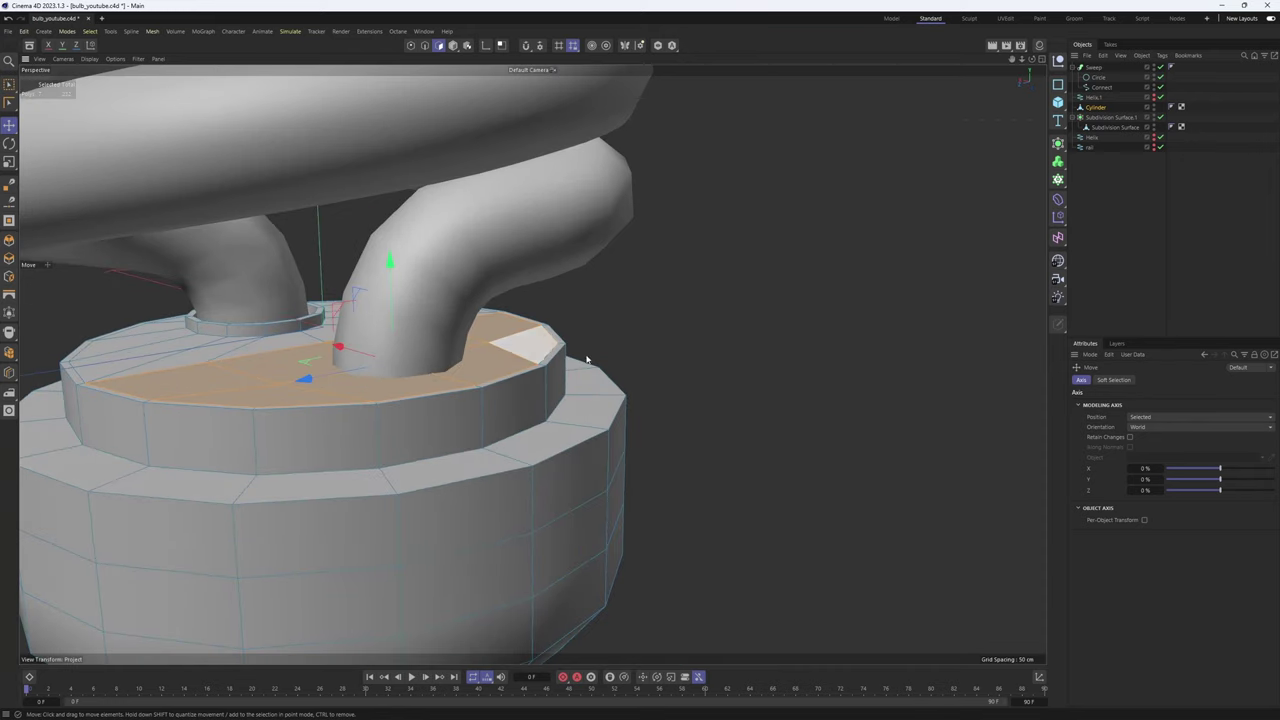
left_click_drag(587, 358, 732, 362, "alt")
key("i")
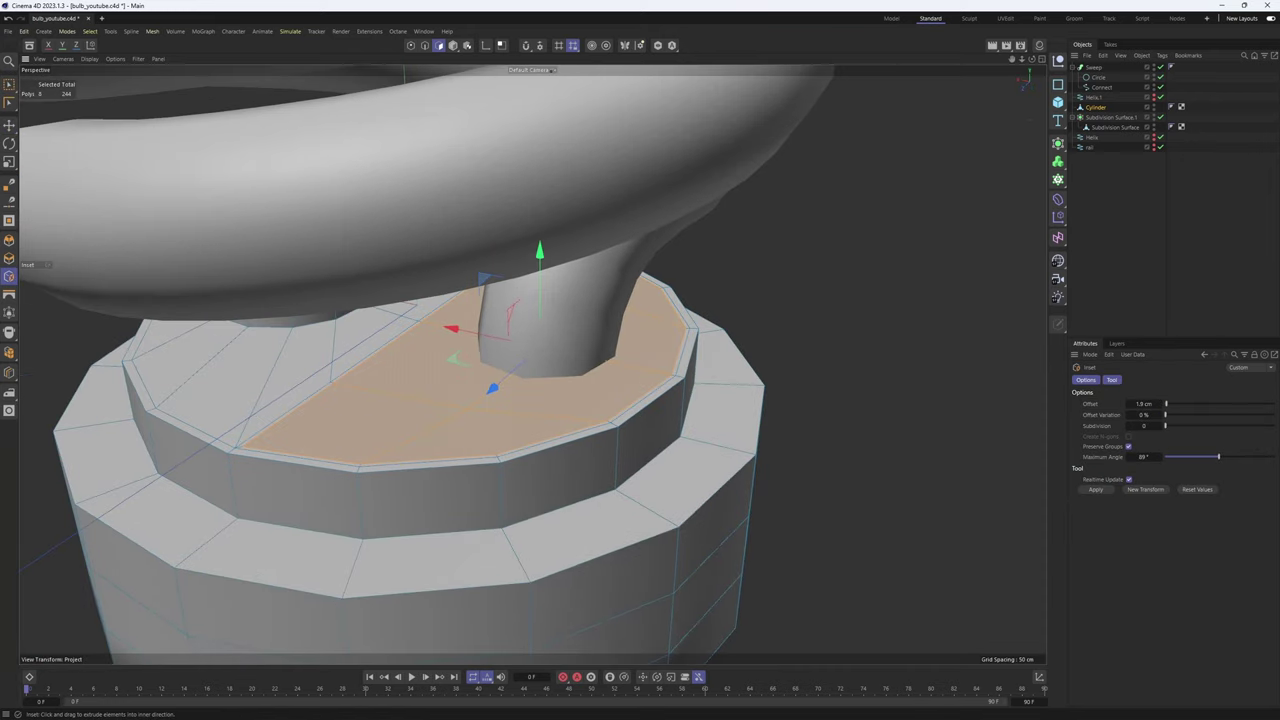
Try to shape the second half's inset polygons into a circle with Fit Circle at 49% scale
right_click(866, 425)
left_click(912, 598)
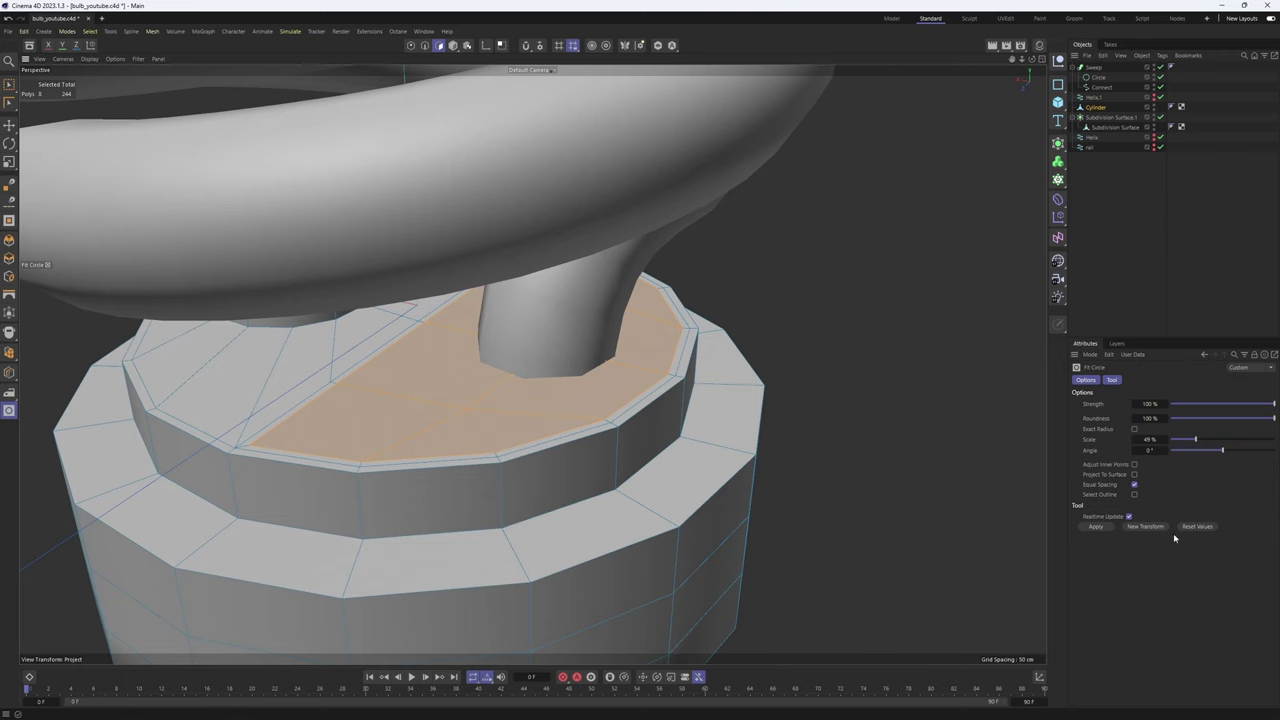
left_click_drag(840, 474, 866, 440, "alt")
left_click(1092, 531)
key("ctrl+z")
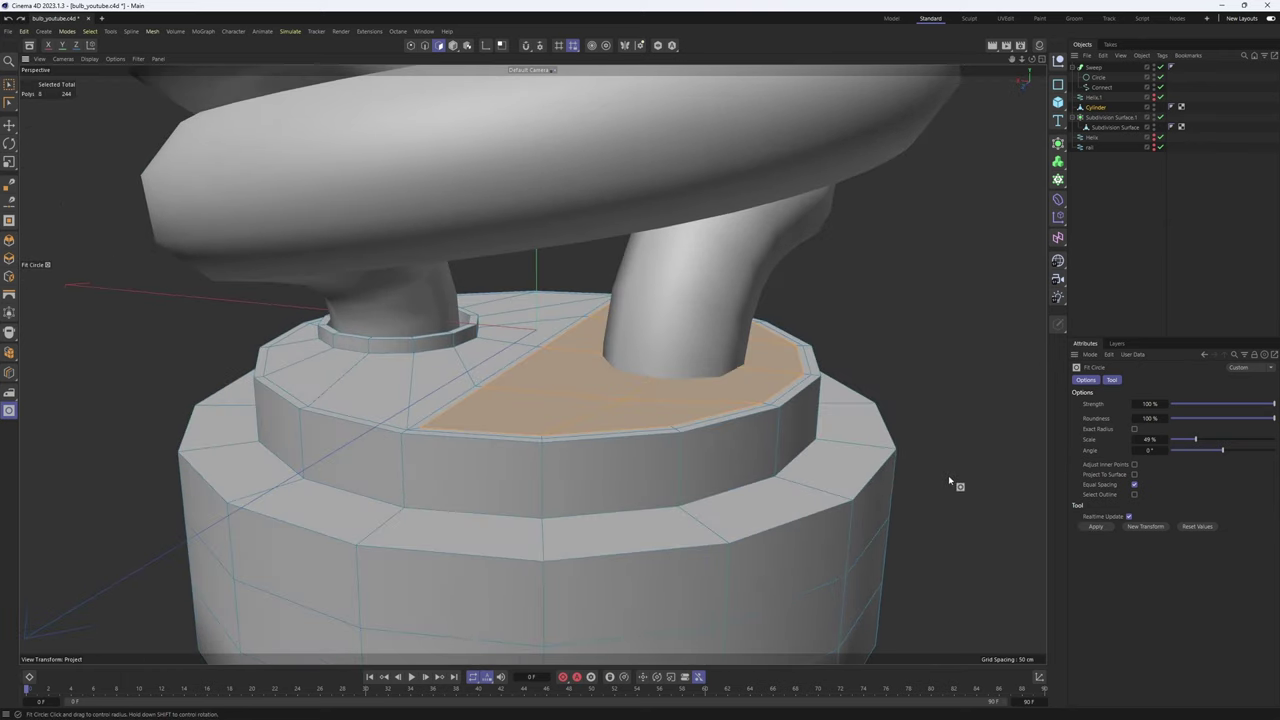
left_click(1105, 527)
key("ctrl+z")
right_click_drag(763, 406, 895, 458, "alt")
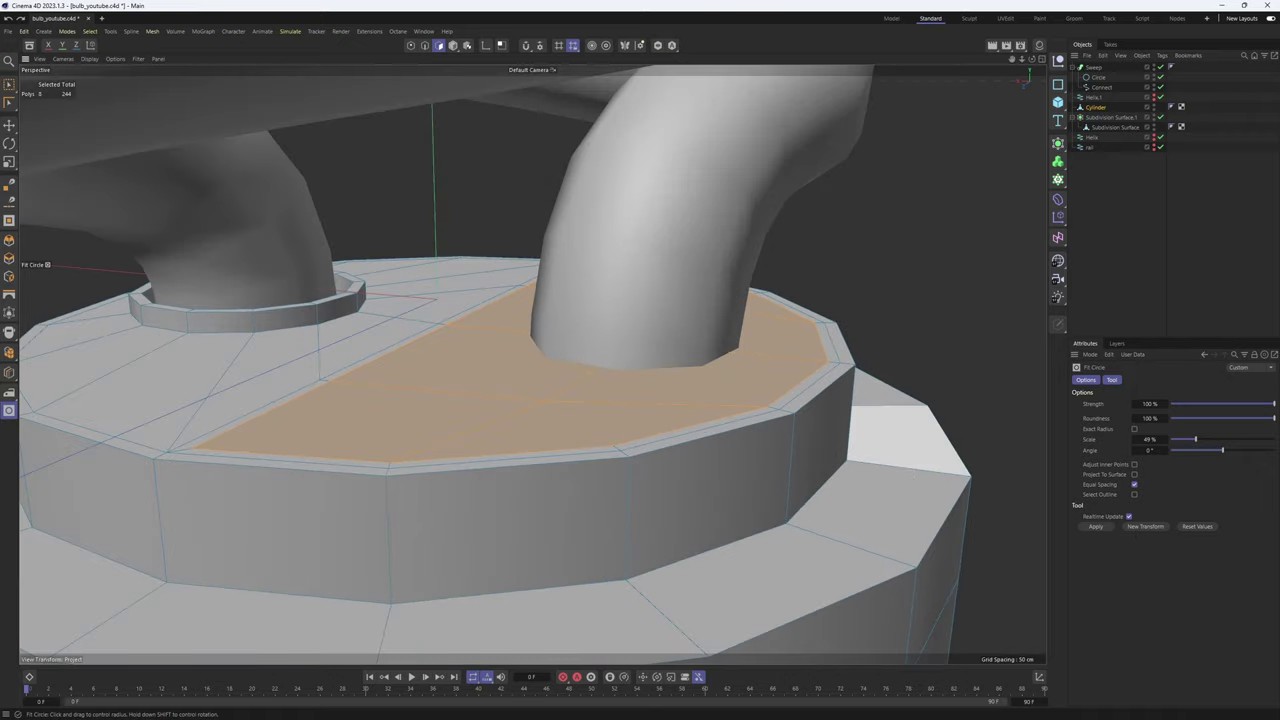
left_click_drag(888, 460, 901, 466)
key("ctrl+z")
left_click_drag(745, 474, 630, 474)
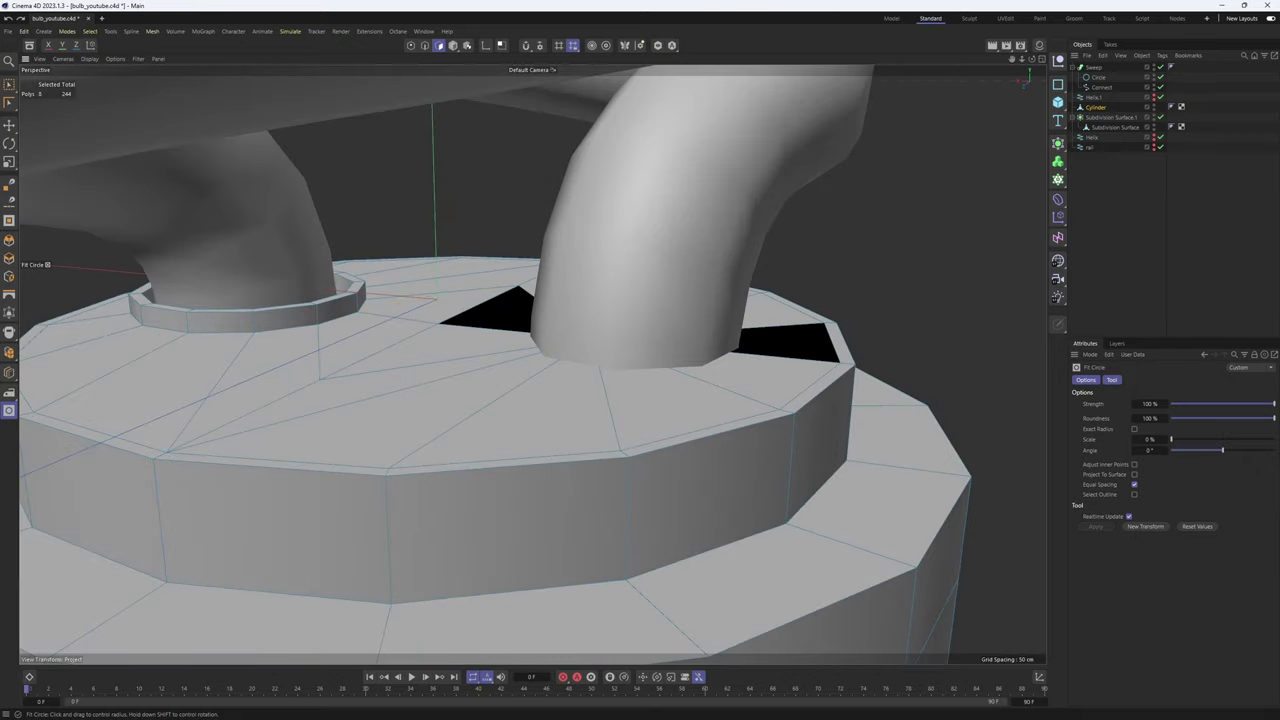
Isolate the base, fit the second half's polygons to a circle at about 45% scale, and scale them down
left_click(657, 45)
left_click_drag(723, 394, 615, 394)
key("ctrl+z")
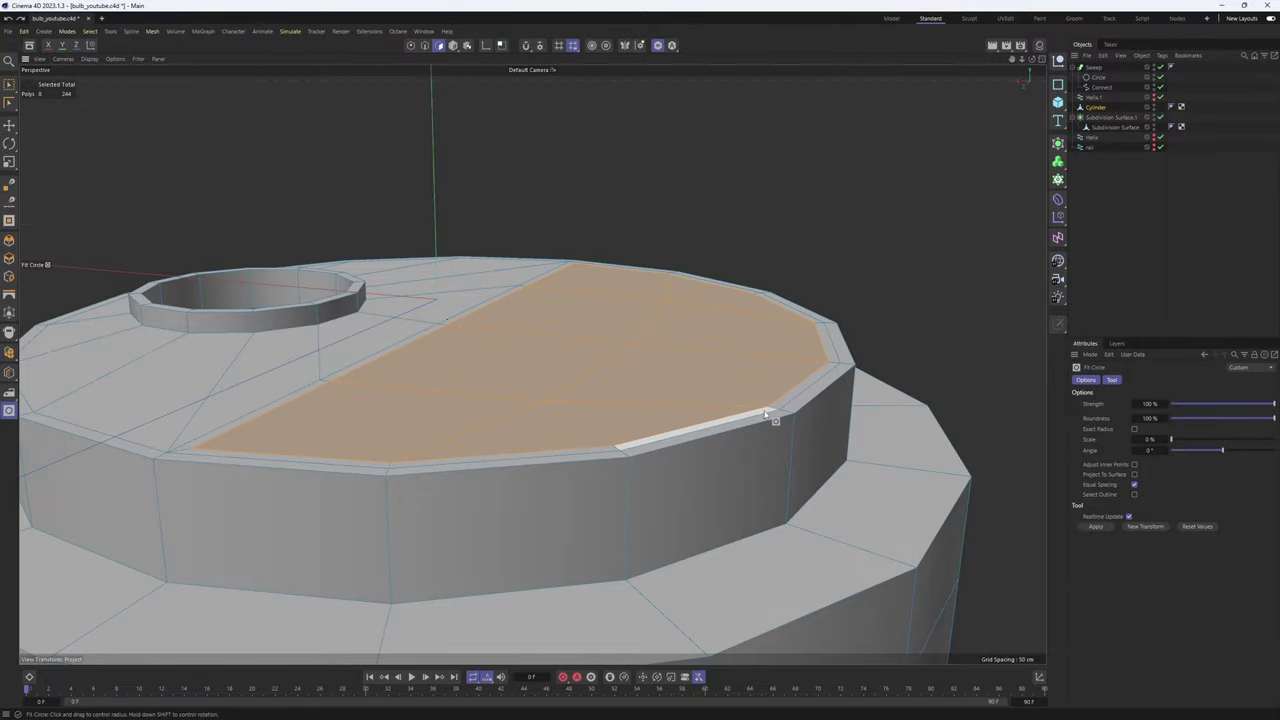
left_click_drag(964, 468, 909, 468)
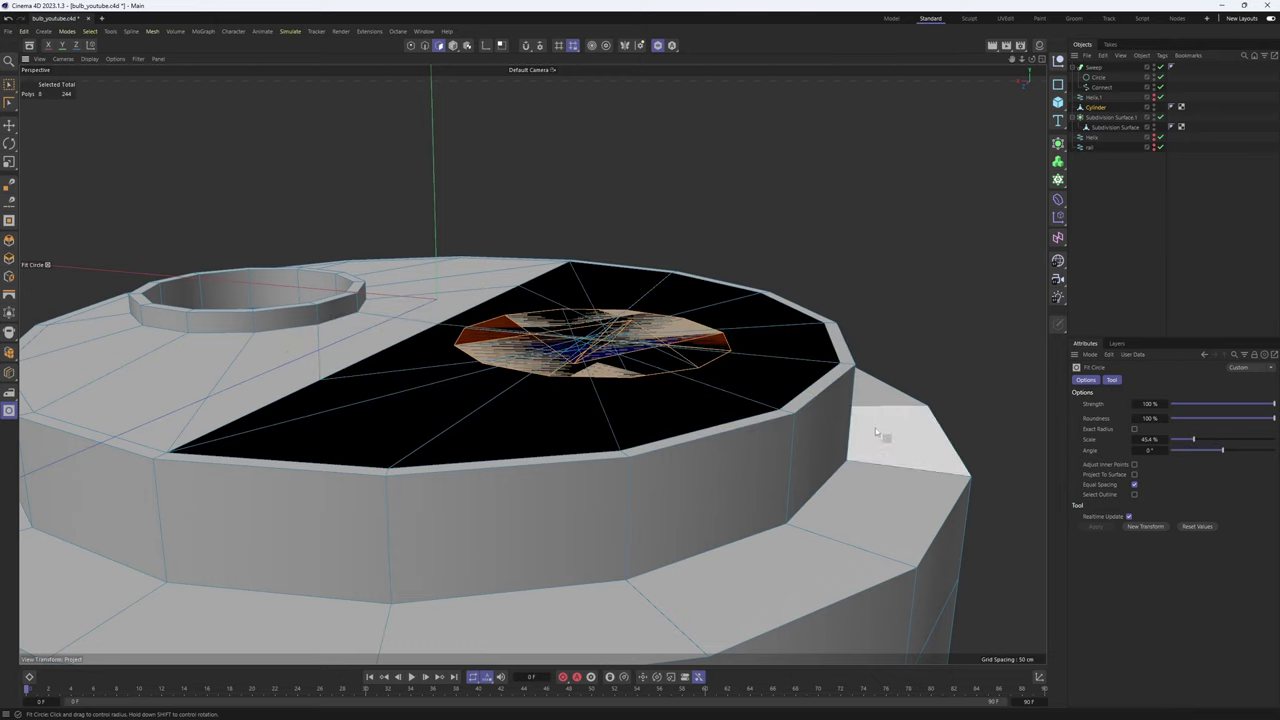
key("t")
left_click_drag(652, 402, 67, 358)
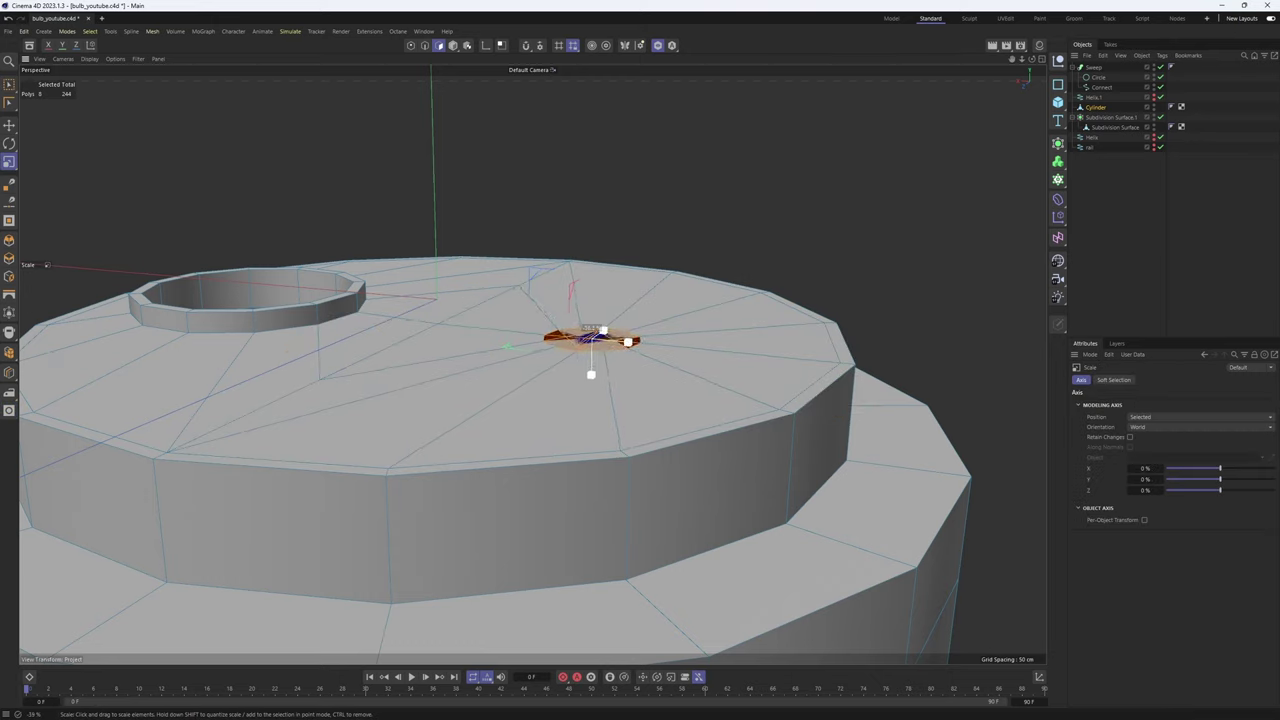
Move the second circle around the other tube end and extrude it slightly upward into a collar
left_click_drag(682, 335, 660, 365, "alt")
left_click_drag(712, 314, 912, 370, "alt")
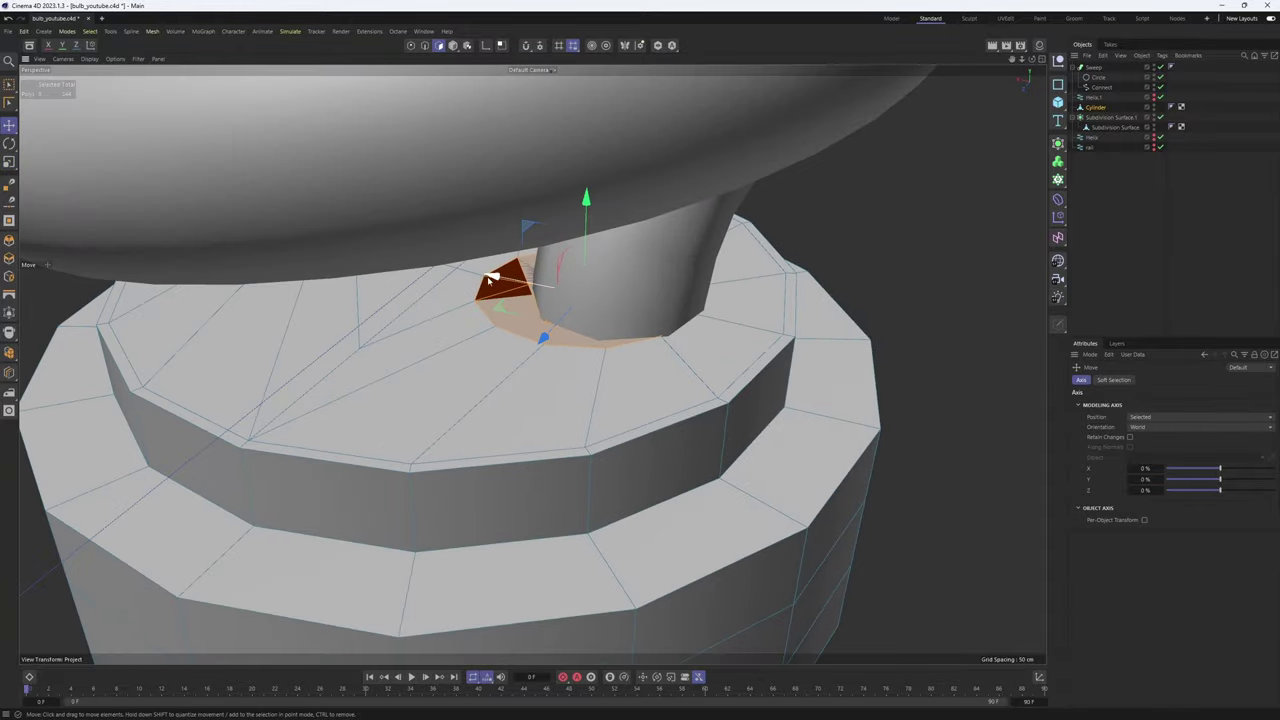
left_click_drag(497, 288, 506, 284)
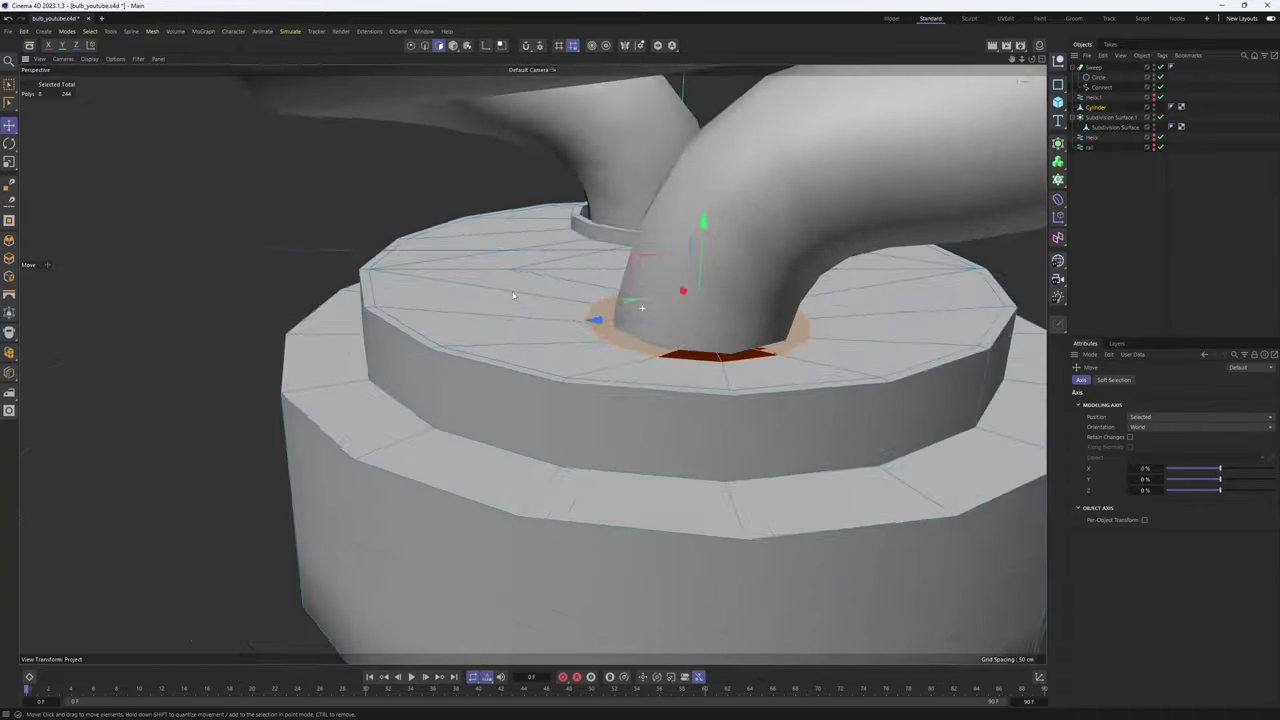
left_click_drag(700, 380, 893, 397, "alt")
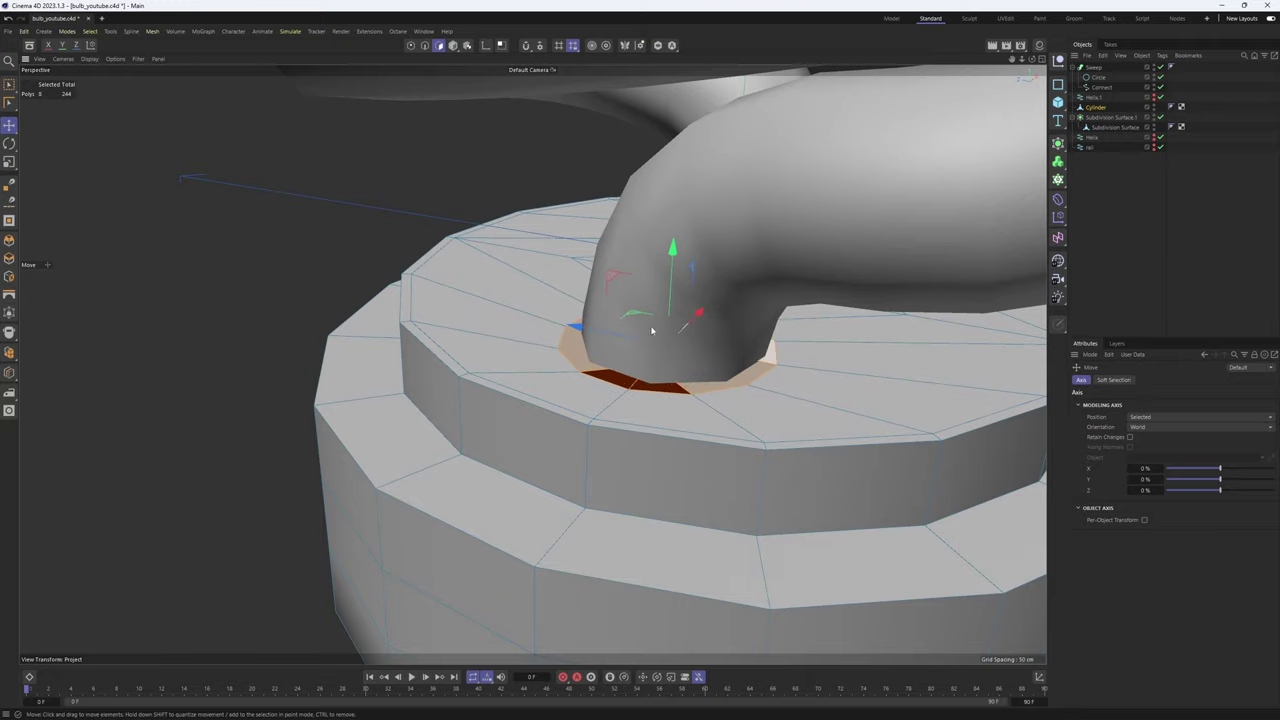
left_click_drag(652, 331, 622, 366, "alt")
scroll(629, 368, "up", 2)
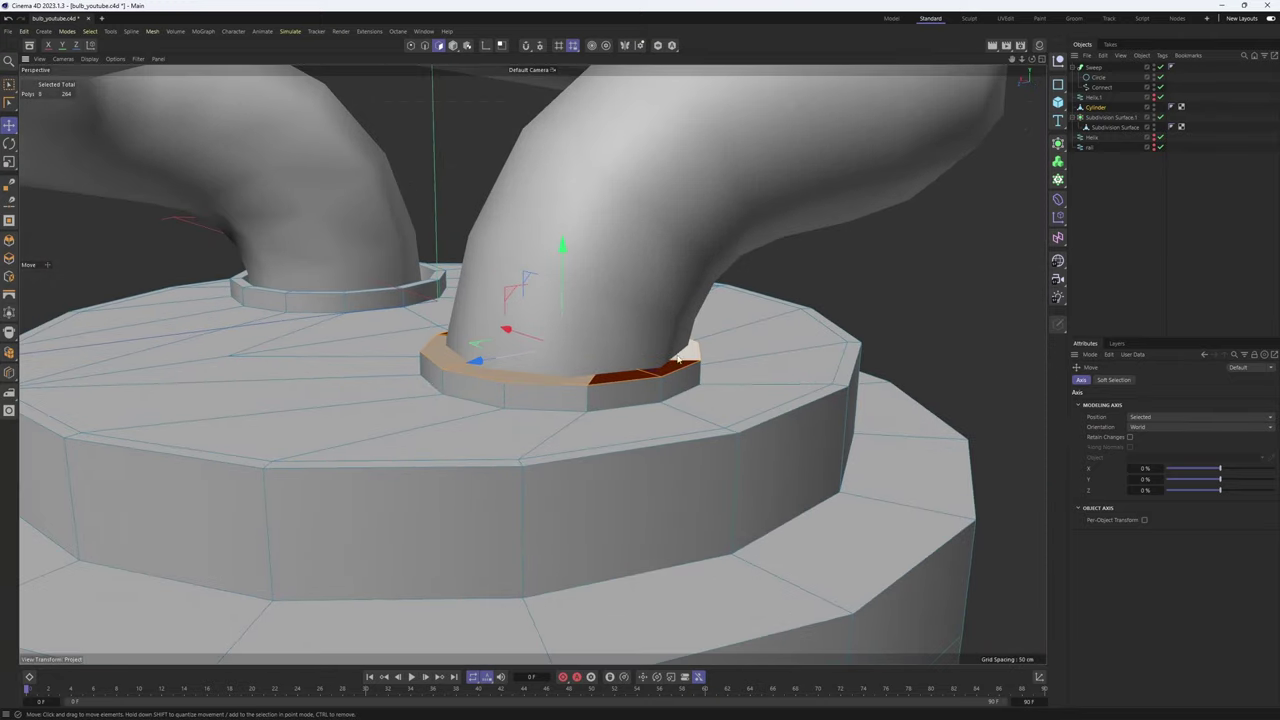
Try to inset the second collar's upper face by 3.8 cm
key("i")
left_click_drag(912, 472, 934, 472)
key("ctrl+z")
left_click_drag(672, 316, 677, 366, "alt")
scroll(677, 366, "up", 2)
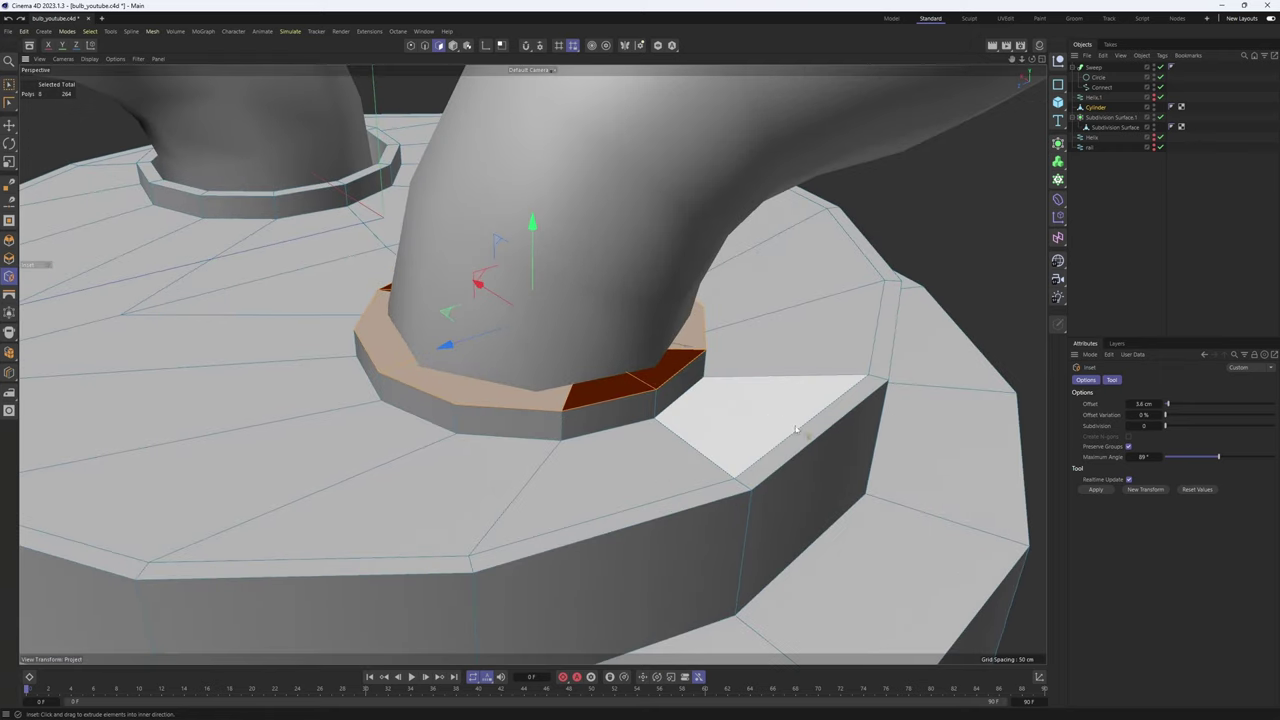
Switch to point editing and rectangle-select the points at the second collar's corner to examine the gap in its rim
key("t")
left_click_drag(848, 452, 614, 487, "alt")
key("Return")
key("0")
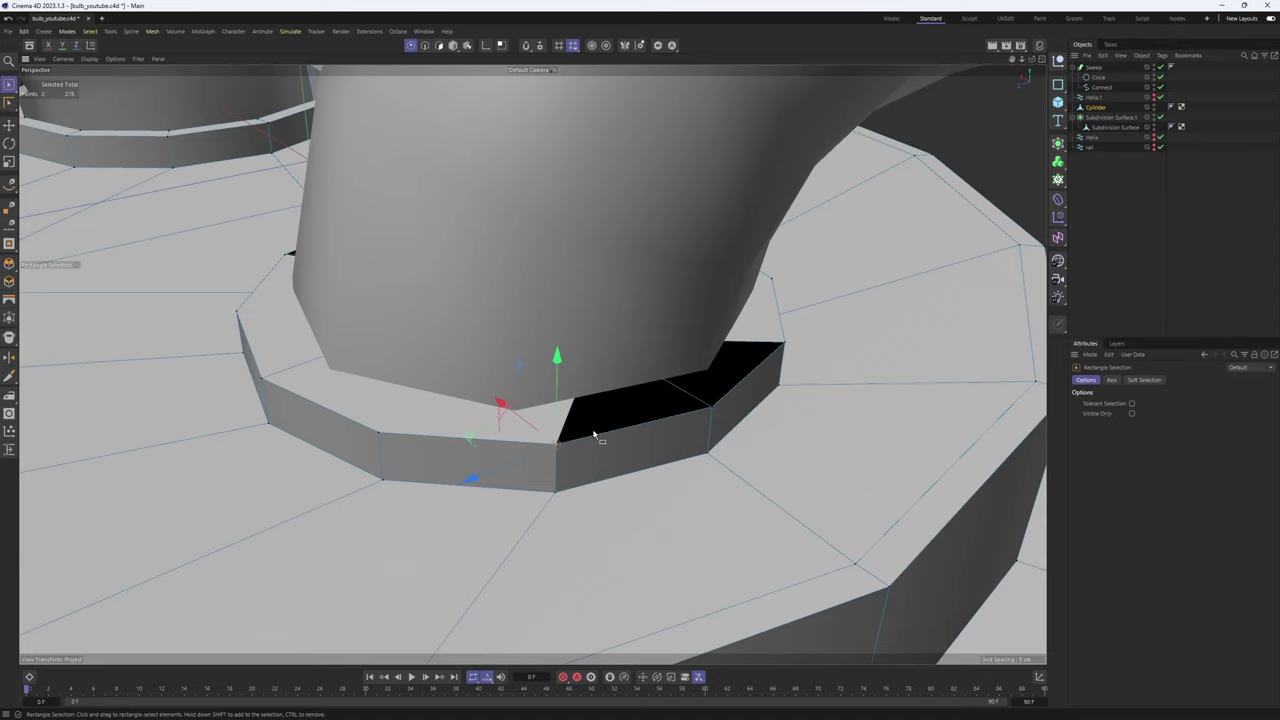
left_click_drag(588, 440, 545, 438, "alt")
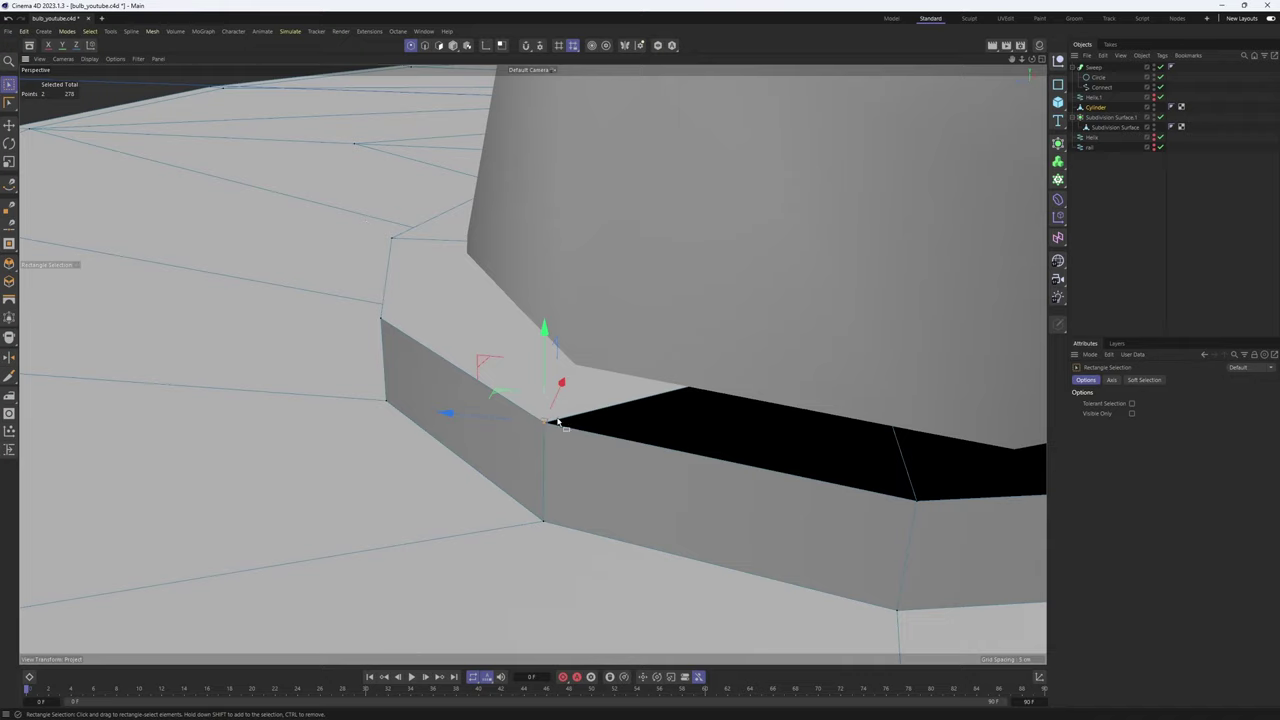
scroll(556, 422, "up", 4)
scroll(555, 418, "down", 2)
left_click_drag(548, 430, 754, 393)
Select all points of the base mesh and merge overlapping ones with Optimize
scroll(598, 407, "down", 3)
scroll(580, 402, "up", 4)
scroll(588, 397, "down", 7)
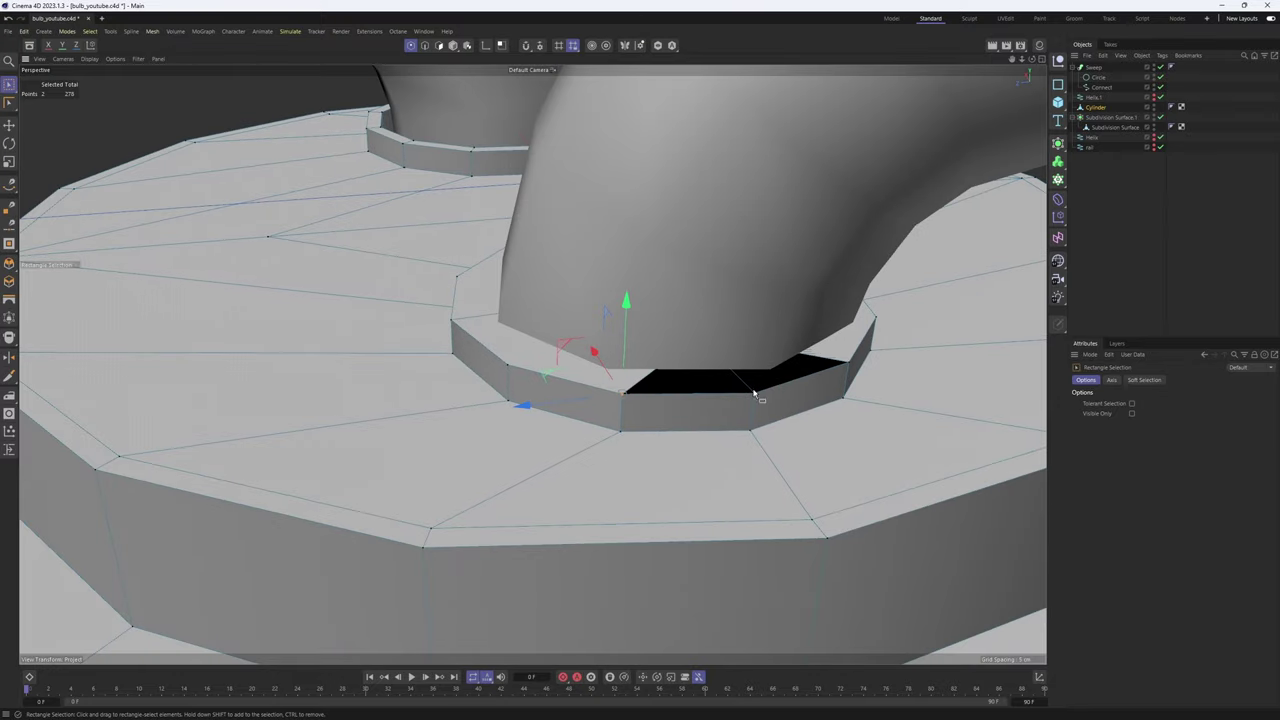
right_click(637, 360)
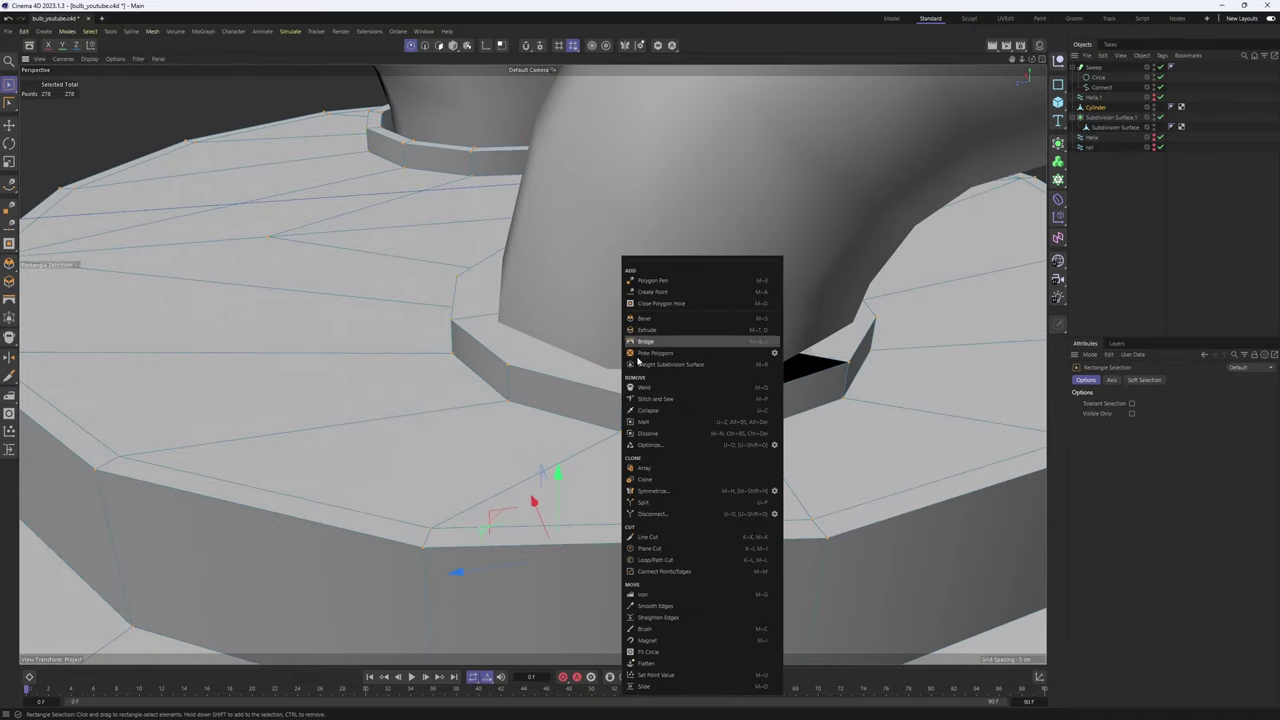
left_click(665, 433)
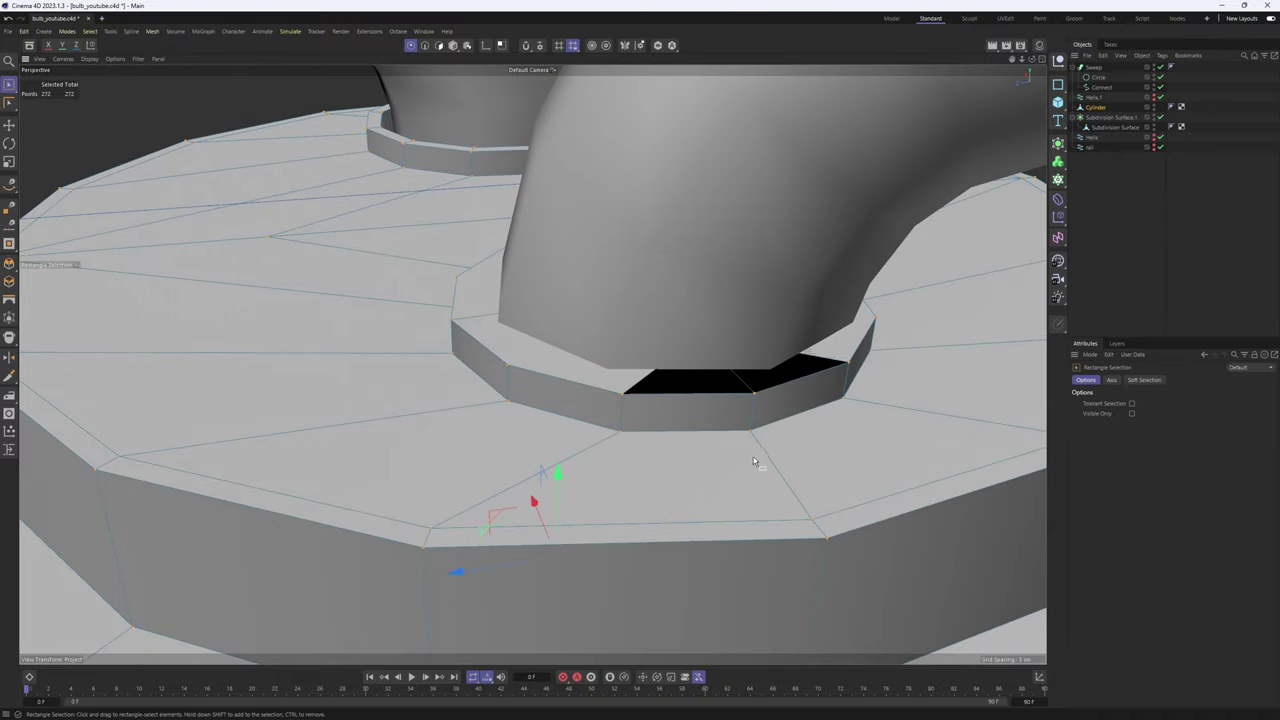
Return to polygon editing and delete the selected faces on top of the second collar
scroll(754, 460, "up", 2)
key("Return")
key("Return")
scroll(762, 422, "down", 2)
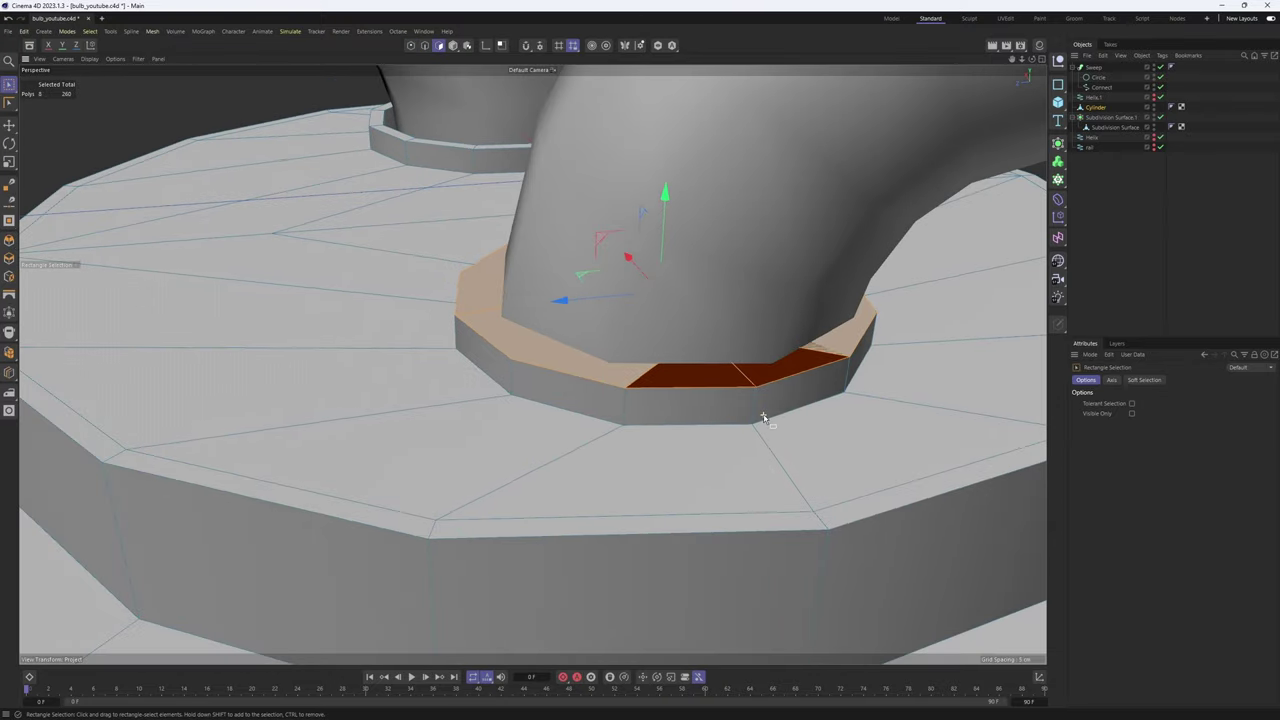
key("t")
left_click_drag(952, 464, 933, 466, "ctrl")
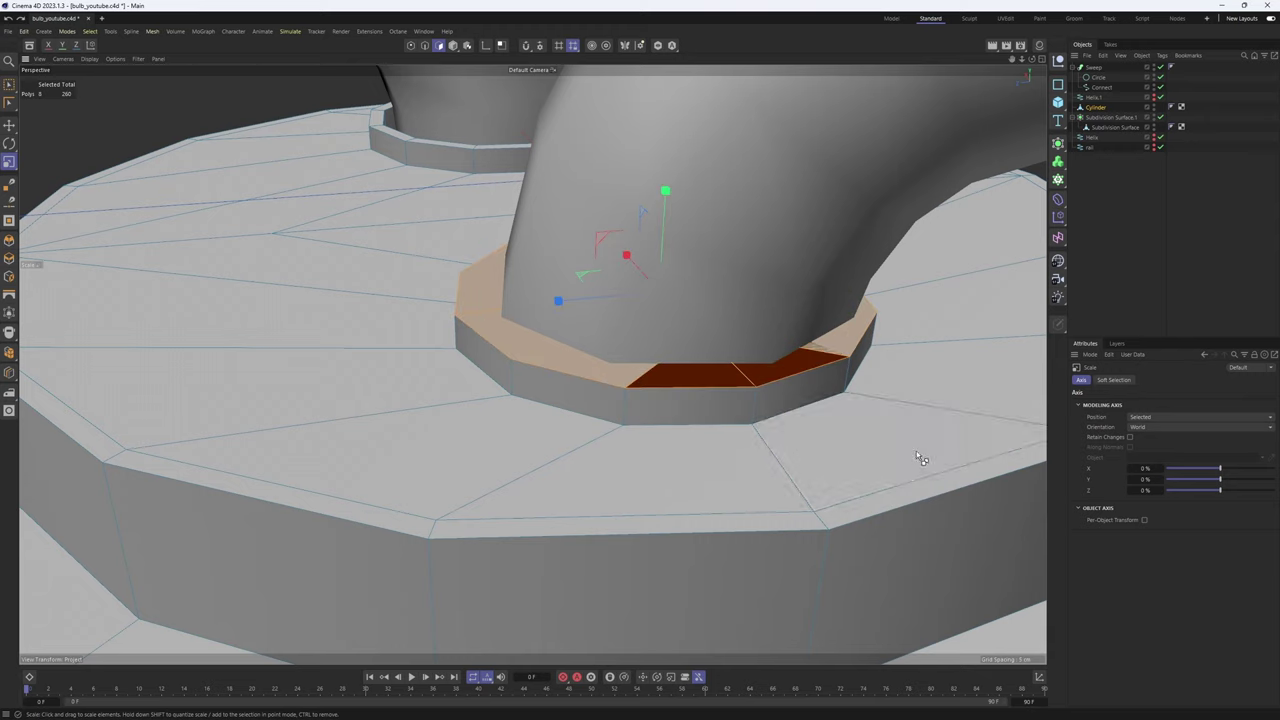
key("Delete")
left_click_drag(696, 363, 787, 353, "alt")
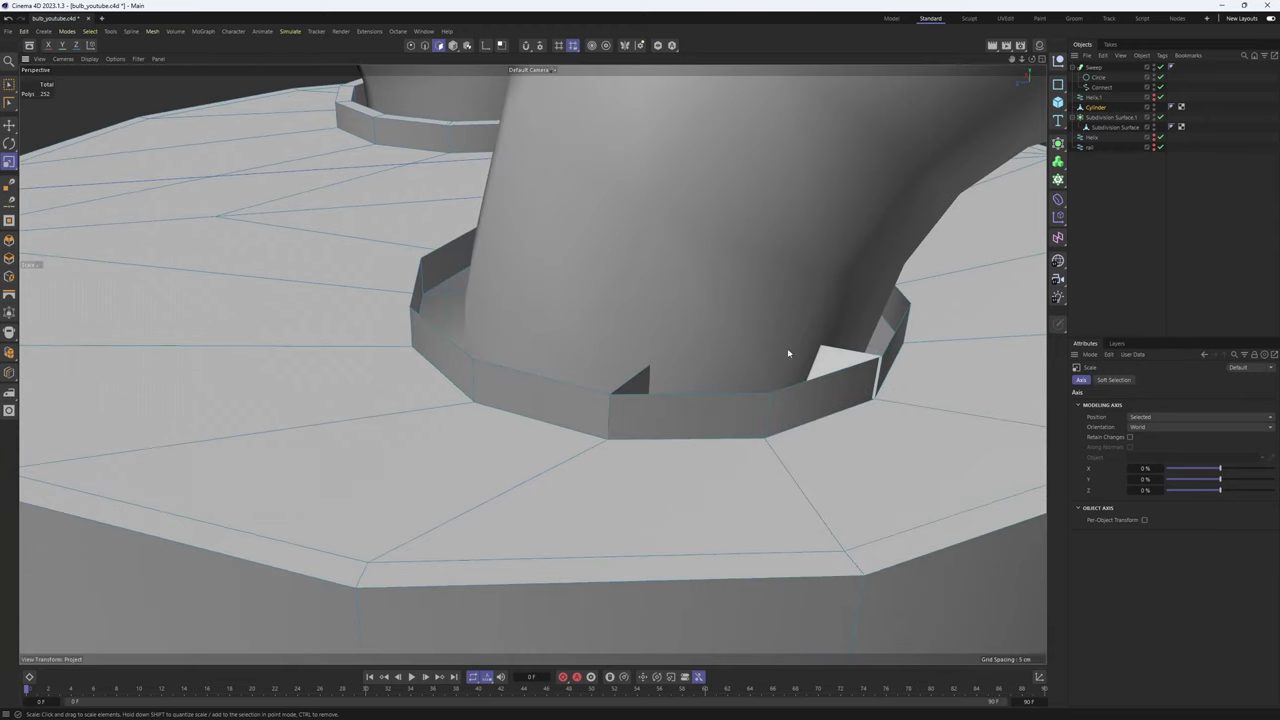
Isolate the base and delete the four leftover crossing wall polygons inside the second collar
left_click(657, 45)
left_click_drag(757, 221, 789, 320, "alt")
scroll(740, 322, "down", 4)
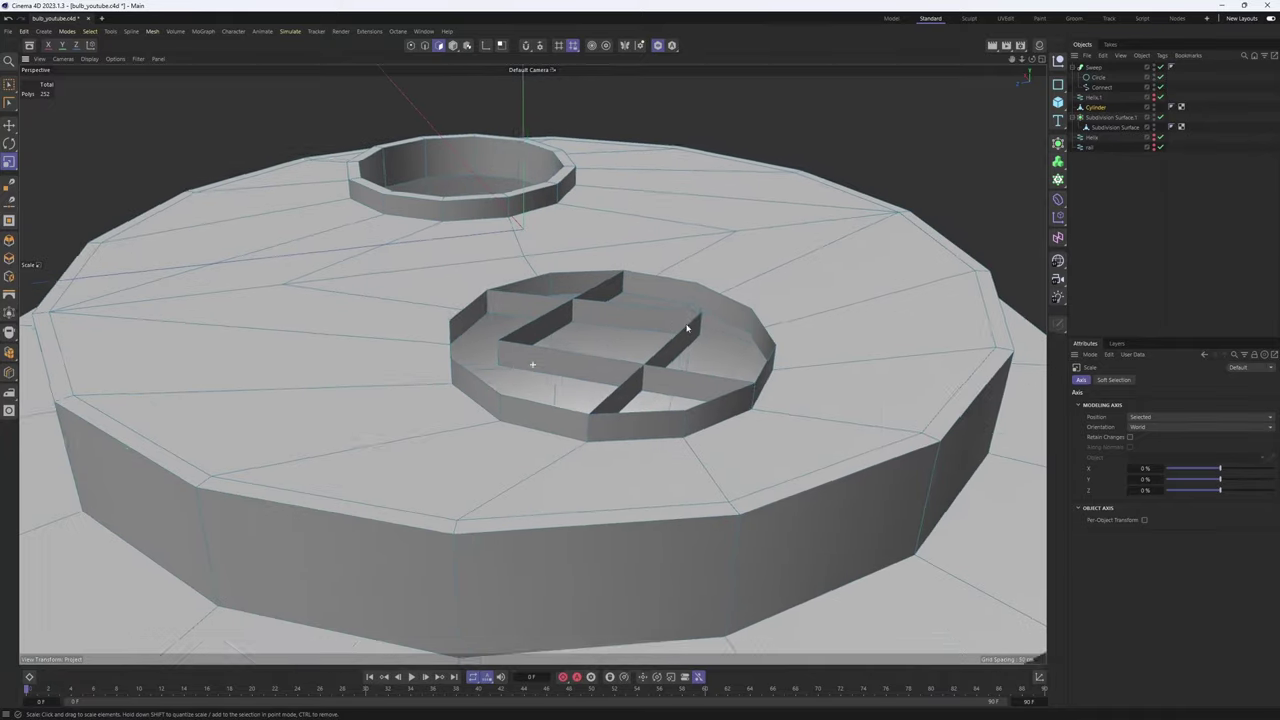
left_click_drag(686, 326, 618, 303, "alt")
scroll(618, 303, "up", 2)
left_click_drag(553, 262, 559, 293, "alt")
left_click(559, 293)
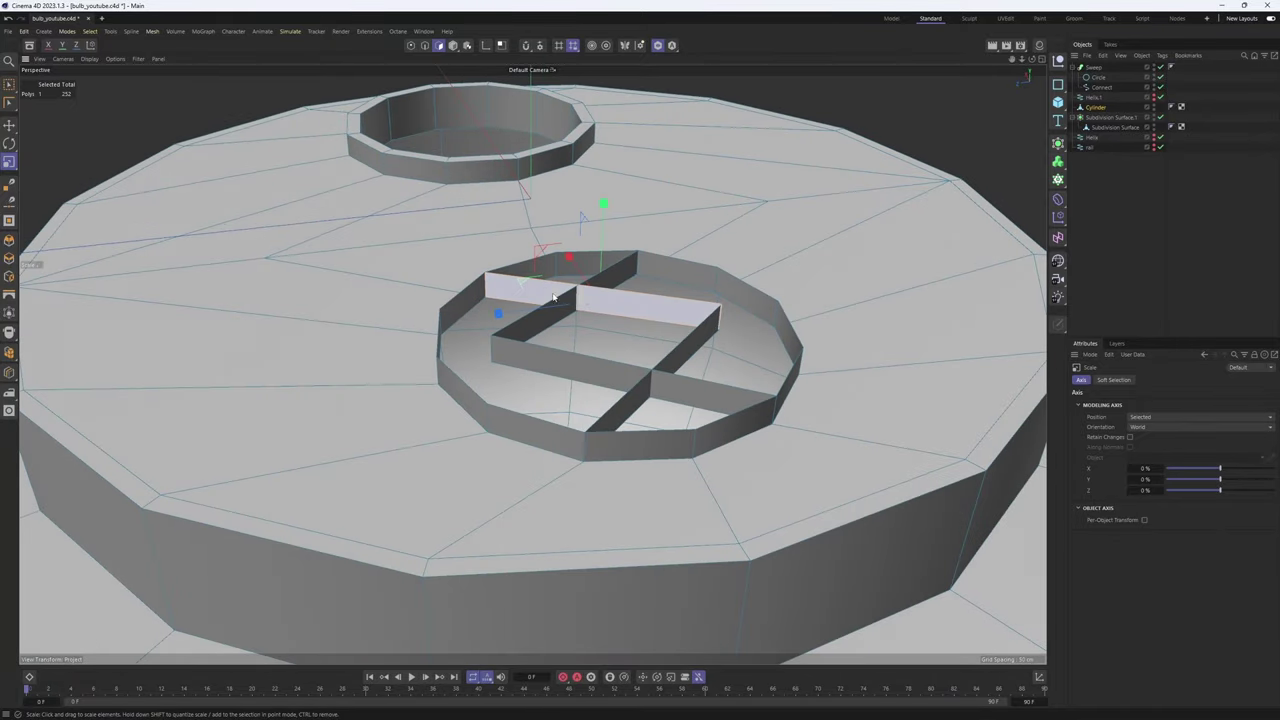
key("Delete")
left_click(613, 283)
key("Delete")
left_click(630, 375)
key("Delete")
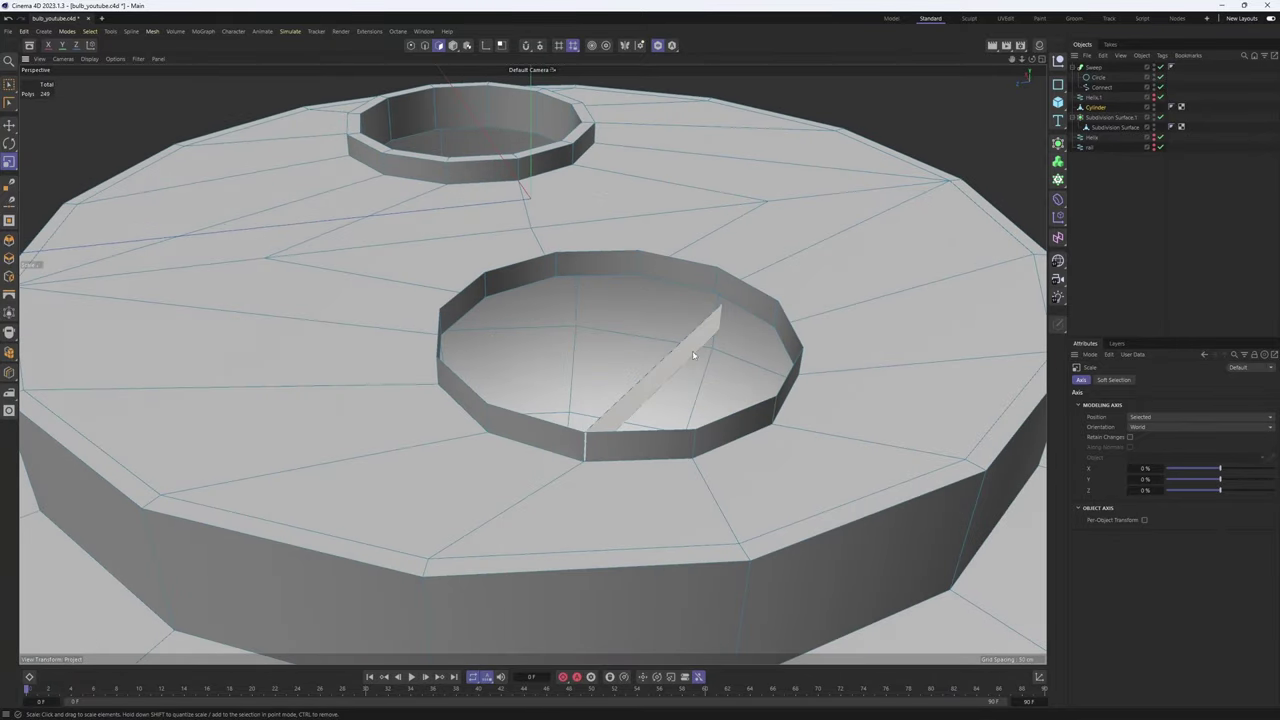
left_click(692, 350)
key("Delete")
Select the second collar's upper edge loop and extrude it slightly inward by scaling to form a flat rim
scroll(825, 408, "down", 2)
left_click_drag(735, 430, 697, 374, "alt")
key("Return")
key("Return")
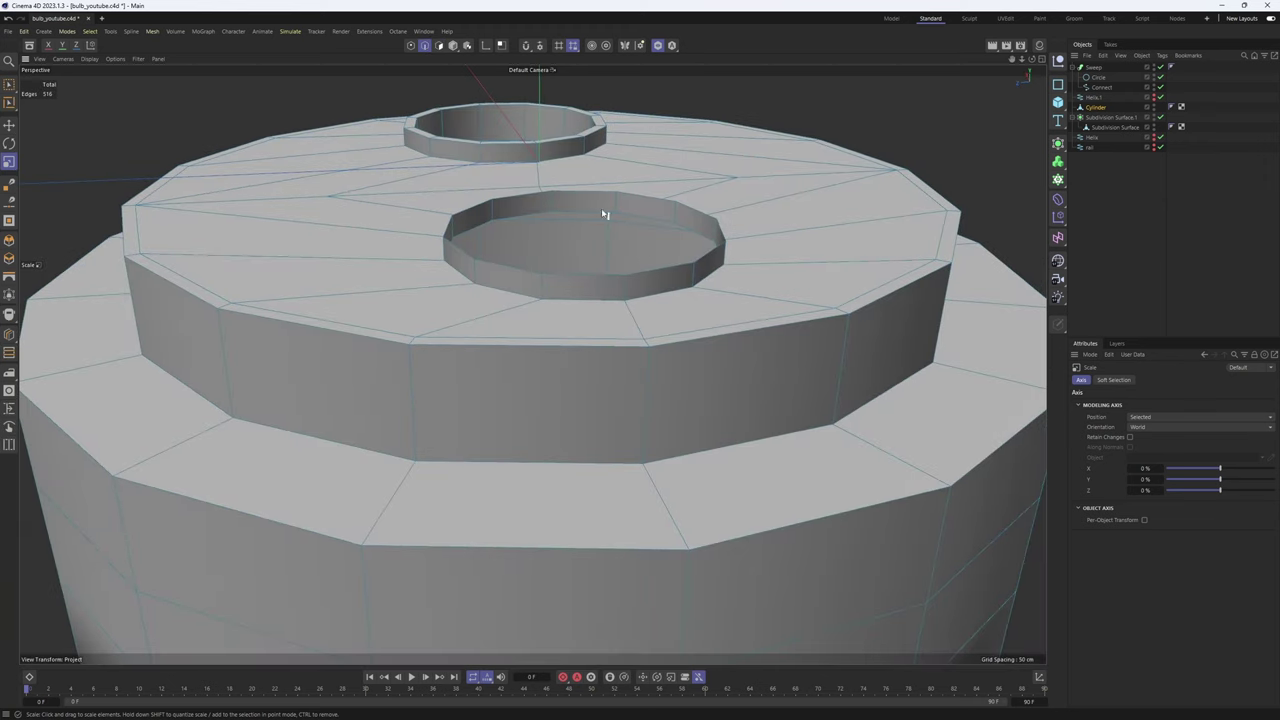
key("e")
double_click(585, 196)
scroll(650, 205, "up", 3)
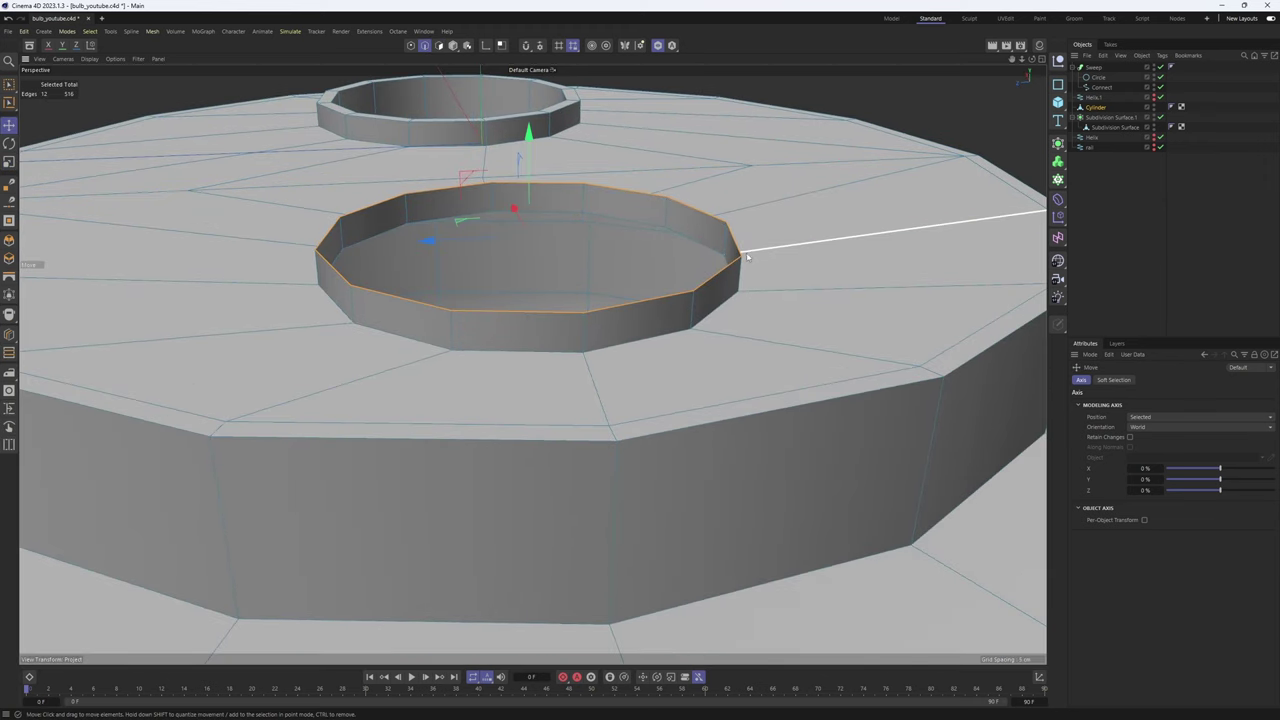
left_click_drag(846, 296, 855, 331, "ctrl")
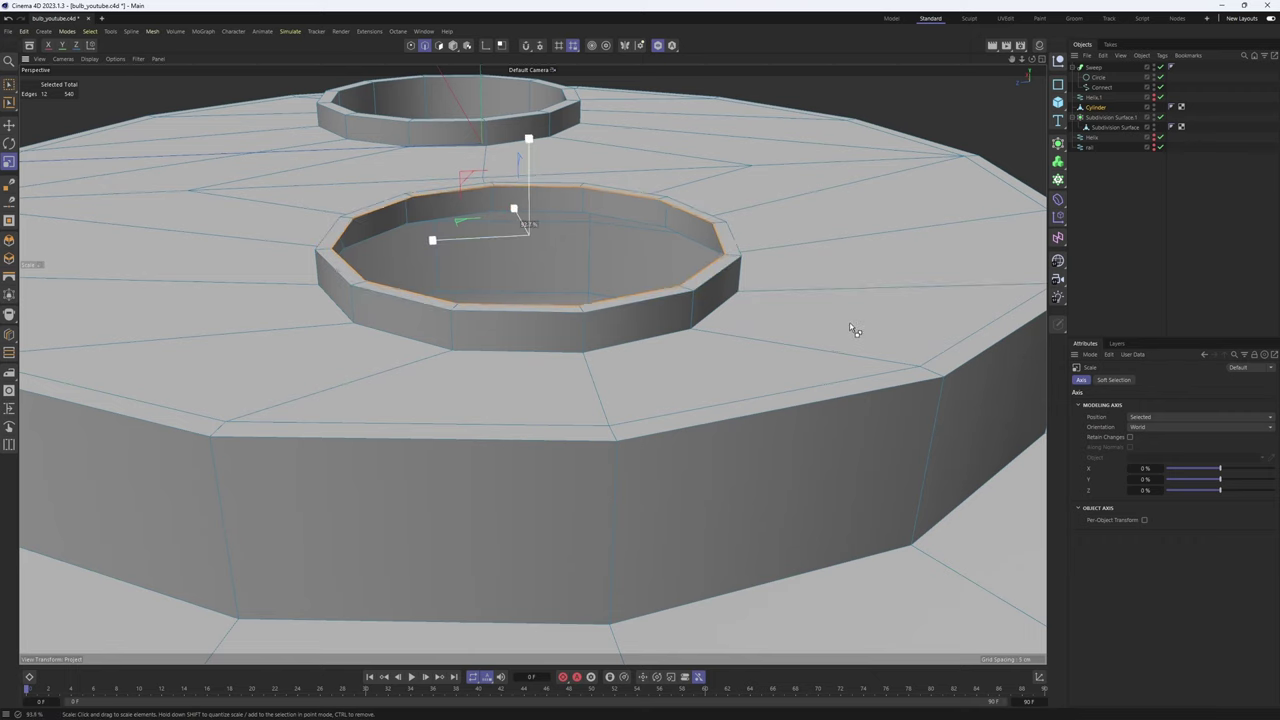
Extrude the second collar's inner rim loop straight down into the base as an inner wall
middle_click_drag(556, 169, 545, 198, "alt")
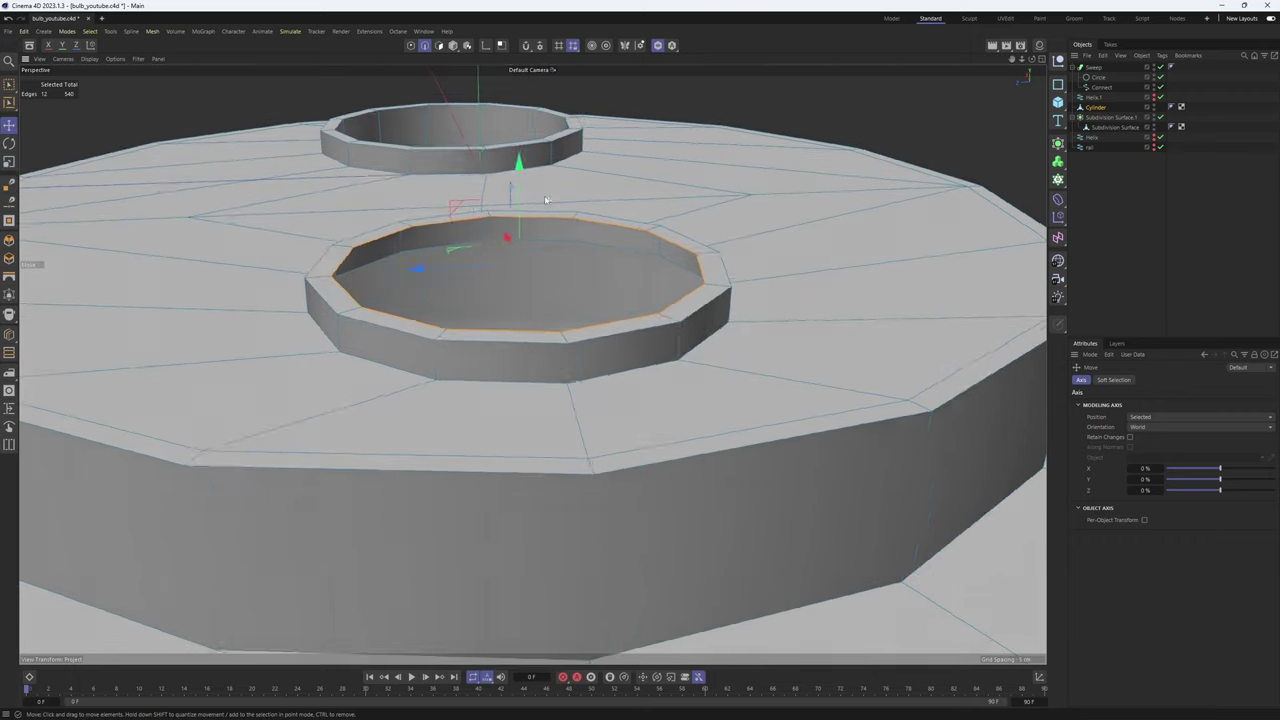
left_click_drag(545, 198, 512, 142, "alt")
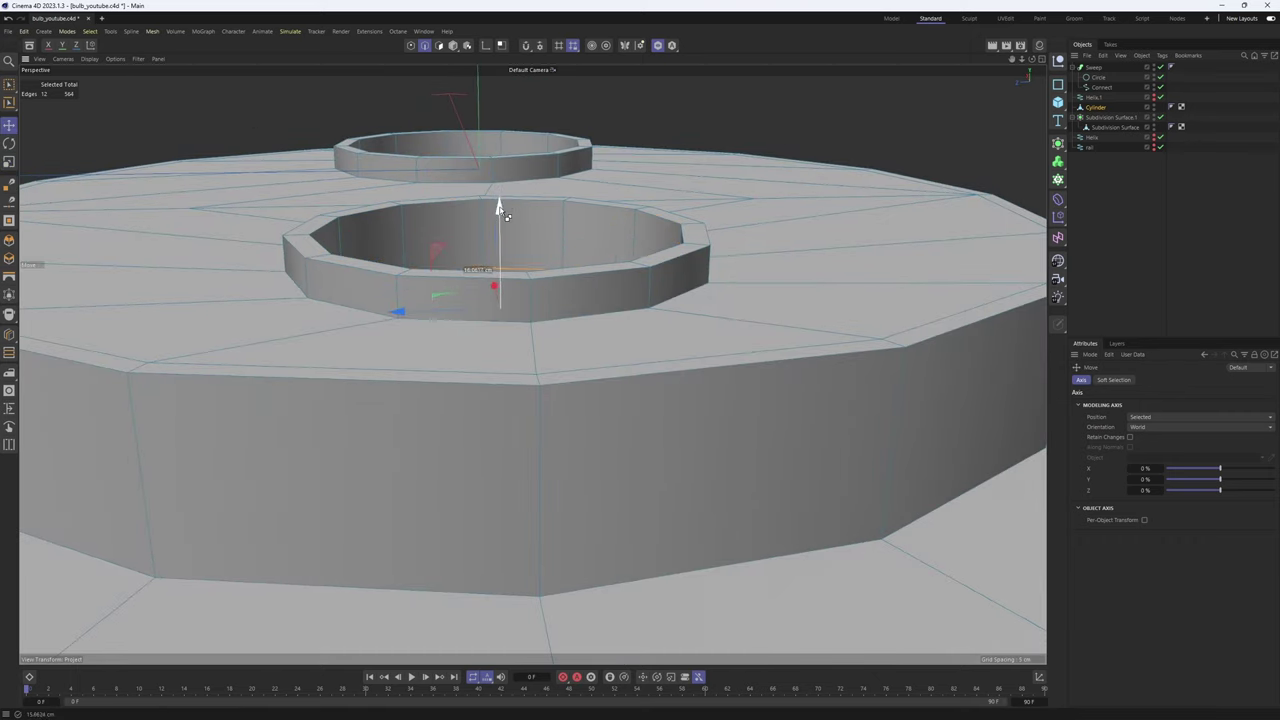
scroll(590, 268, "down", 5)
Slide the two loose points between the collars on the base's upper face inward along Z
left_click_drag(500, 210, 600, 272, "alt")
left_click(579, 288)
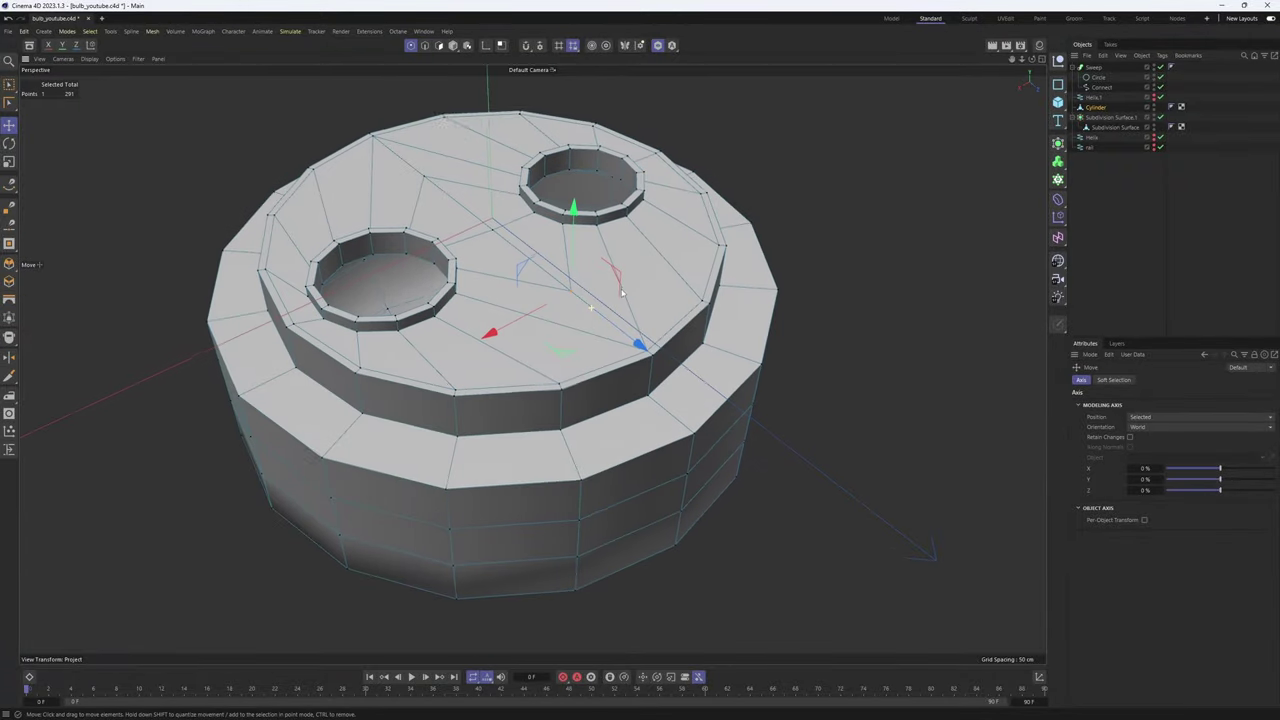
left_click_drag(631, 341, 629, 339)
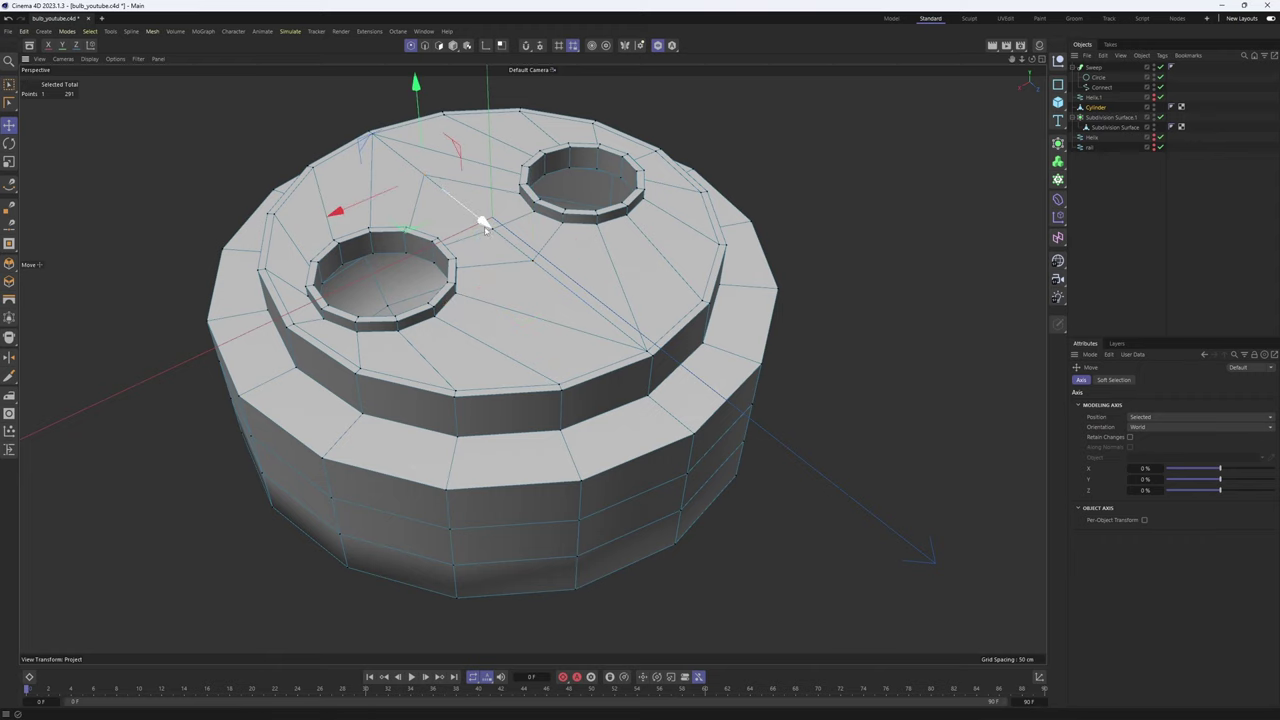
left_click_drag(500, 240, 697, 250, "alt")
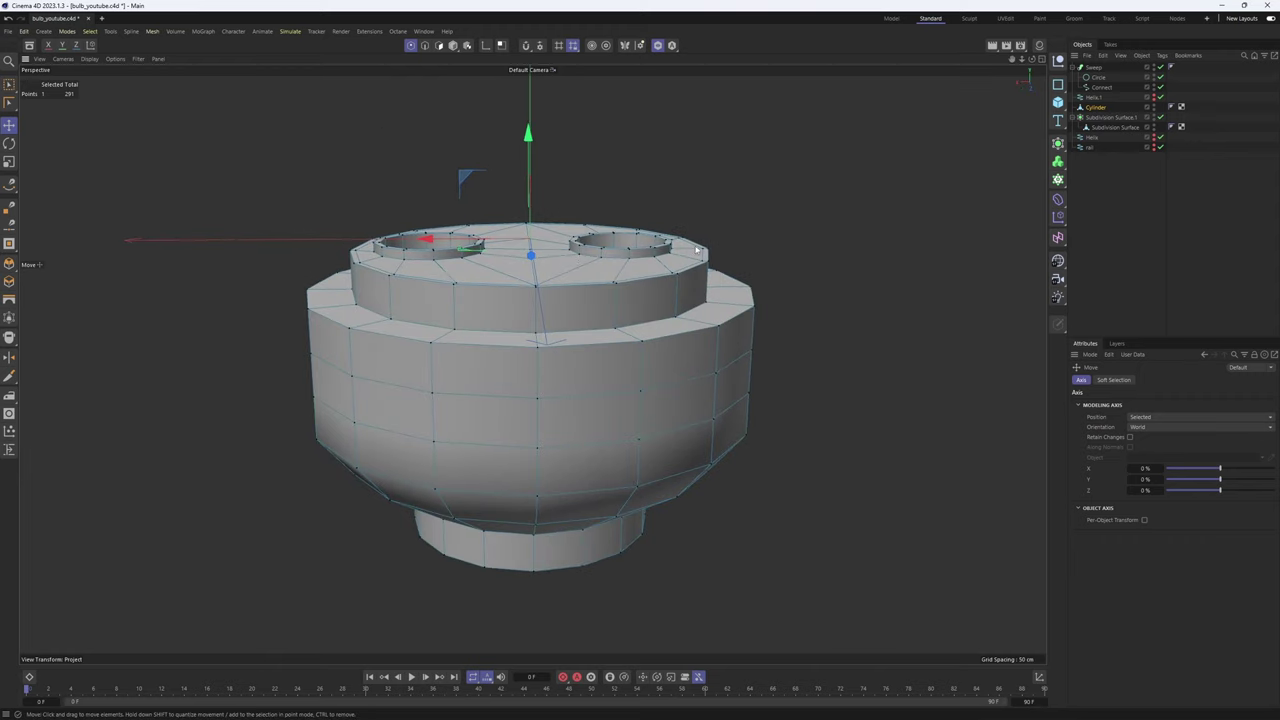
Place the Cylinder under Subdivision Surface.1, collapse the Sweep hierarchy, and show the whole bulb again
left_click(1092, 175)
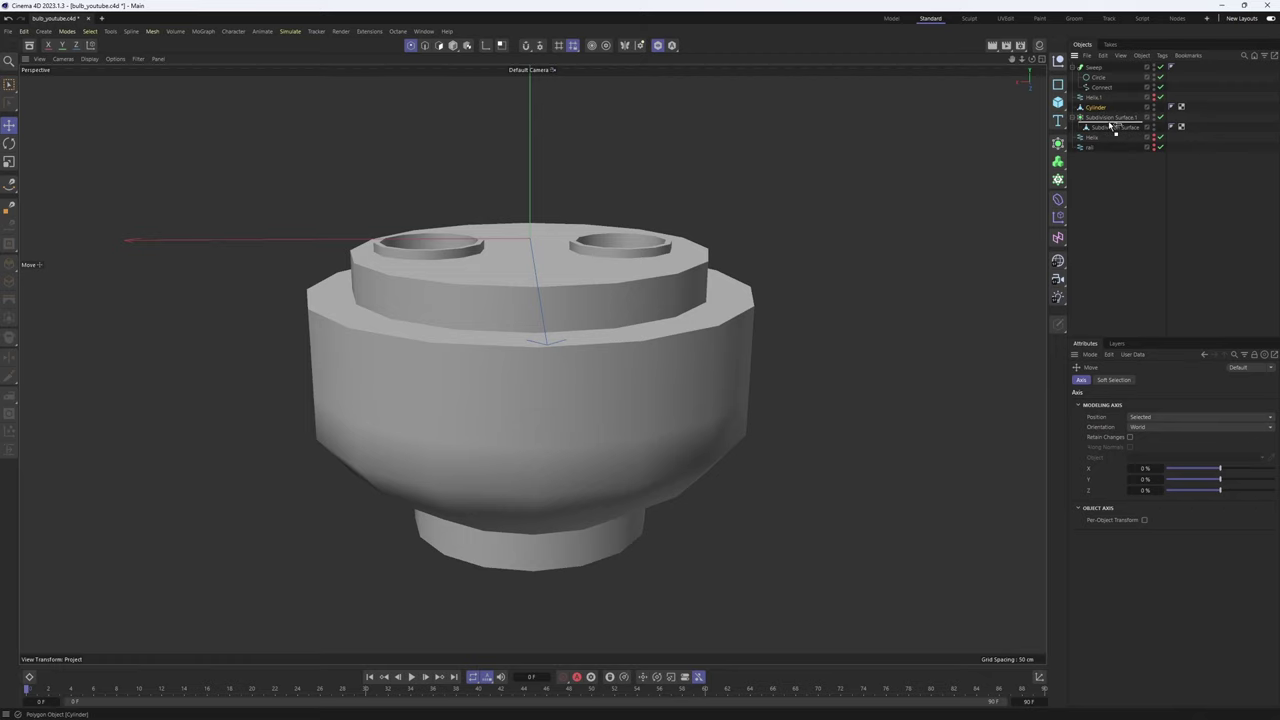
left_click_drag(1113, 124, 1109, 126)
left_click(1075, 68)
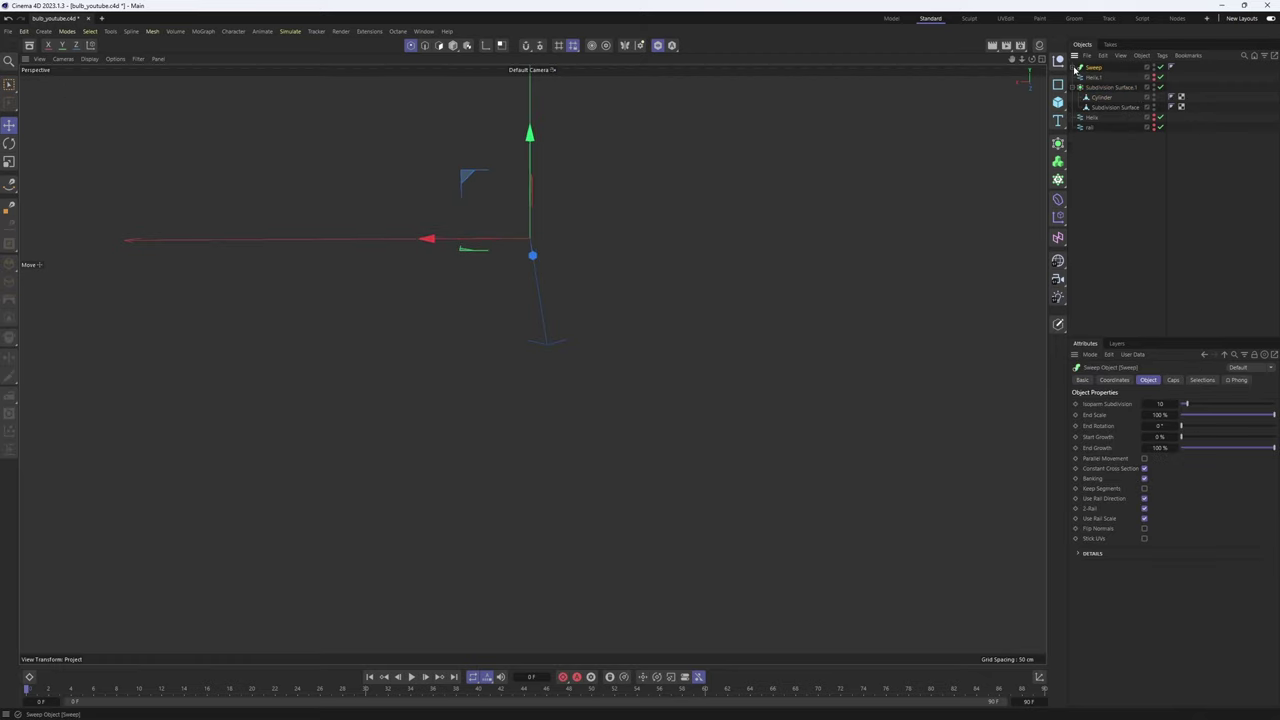
left_click(664, 45)
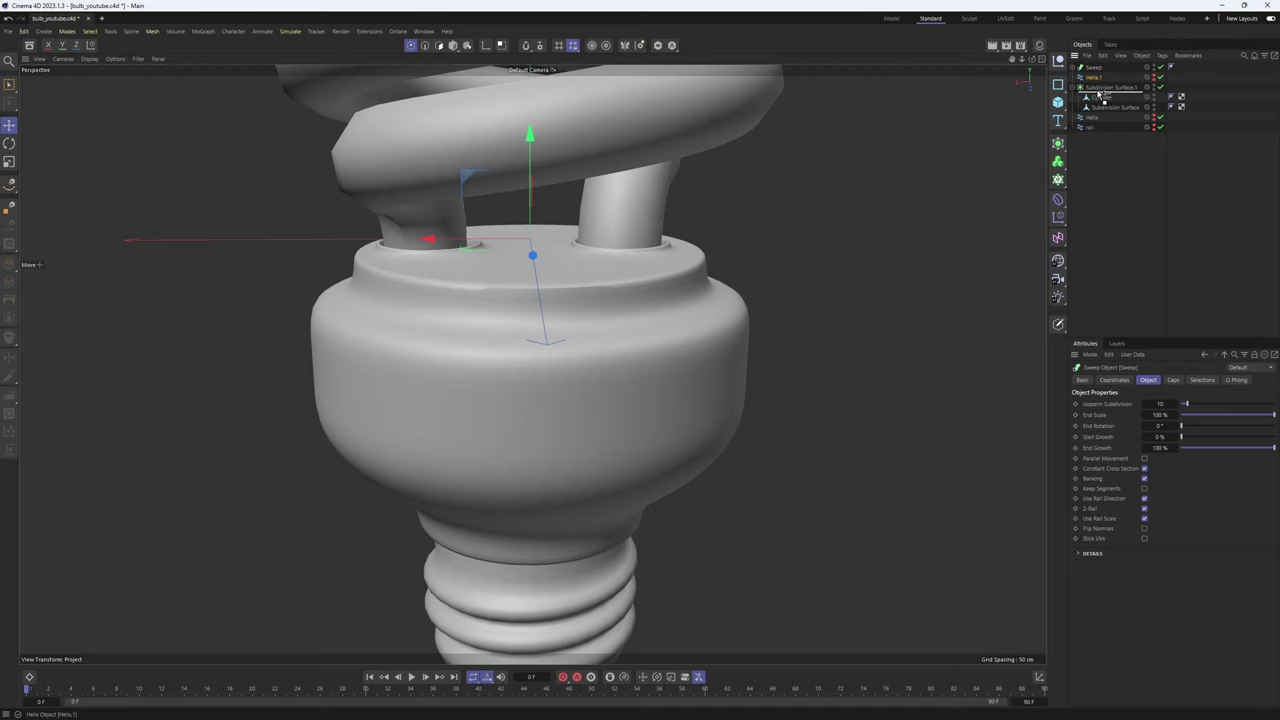
Move the Helix.1 spline to the end of the object list, outside Subdivision Surface.1
left_click_drag(1098, 92, 1099, 93)
scroll(650, 315, "down", 6)
left_click_drag(723, 300, 730, 262, "alt")
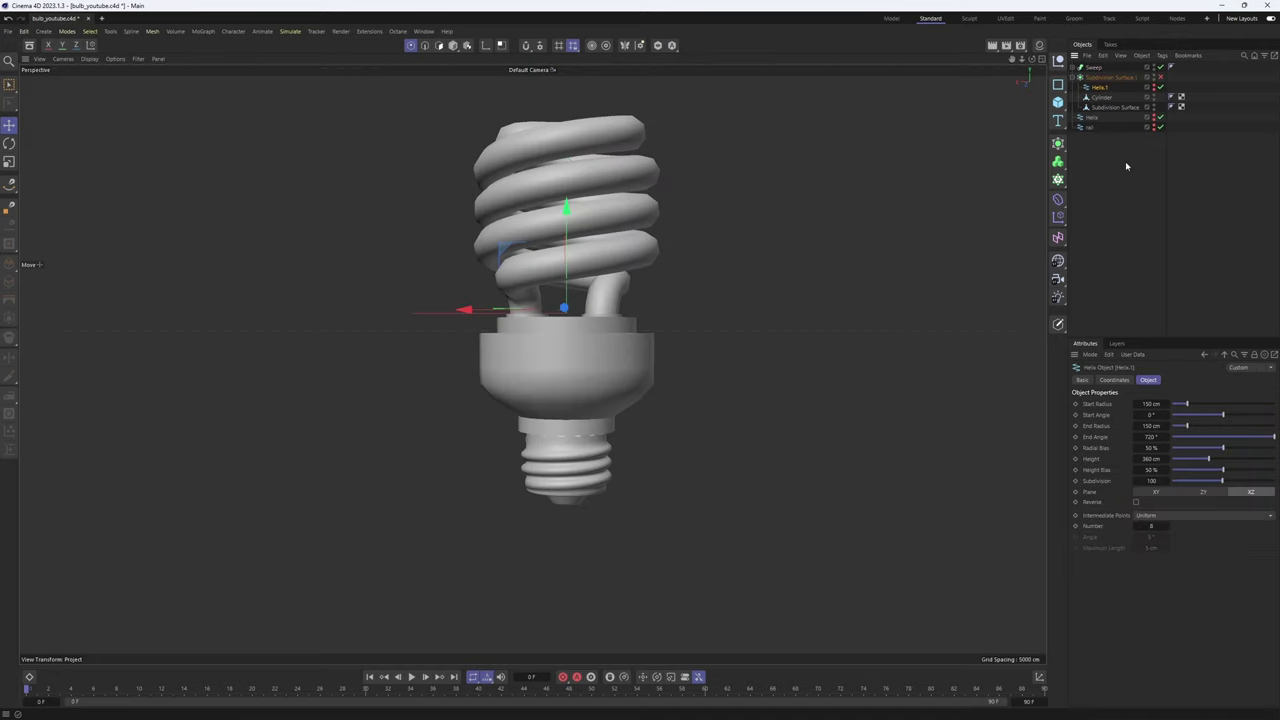
scroll(773, 271, "up", 3)
left_click(1100, 79)
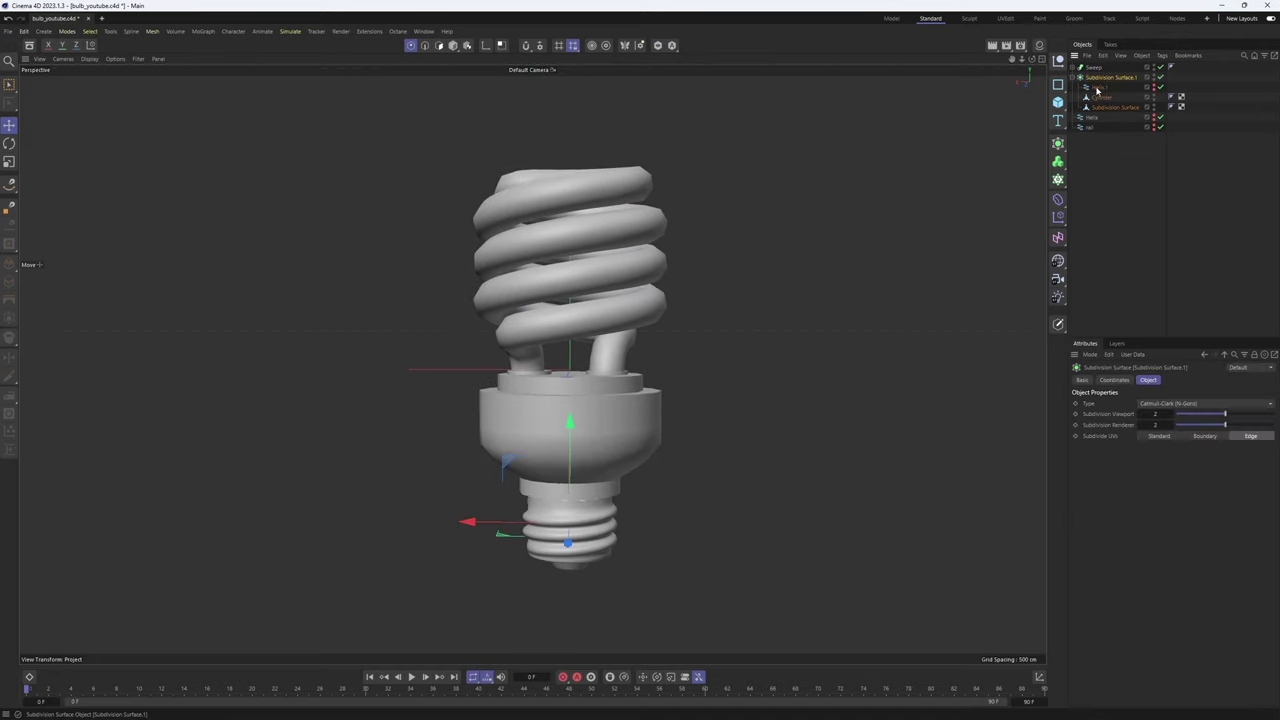
left_click(1104, 88)
left_click(1110, 79)
left_click(1096, 88)
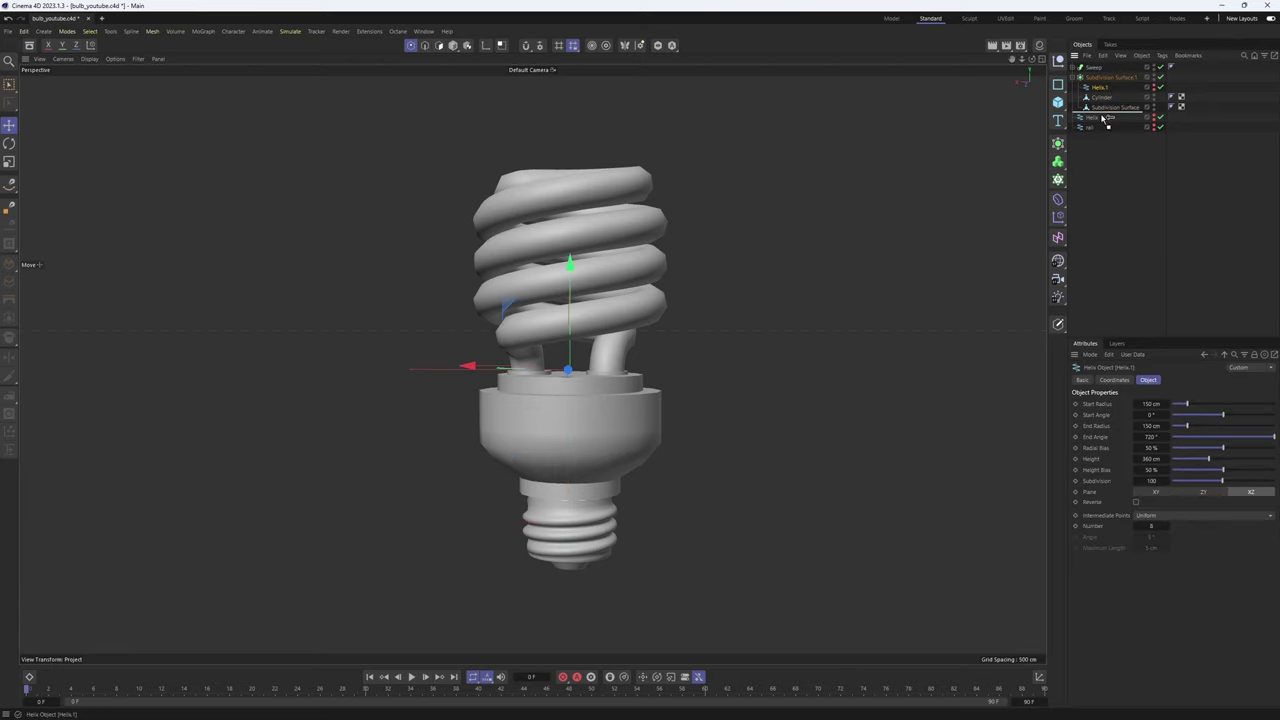
left_click_drag(1099, 138, 1099, 134)
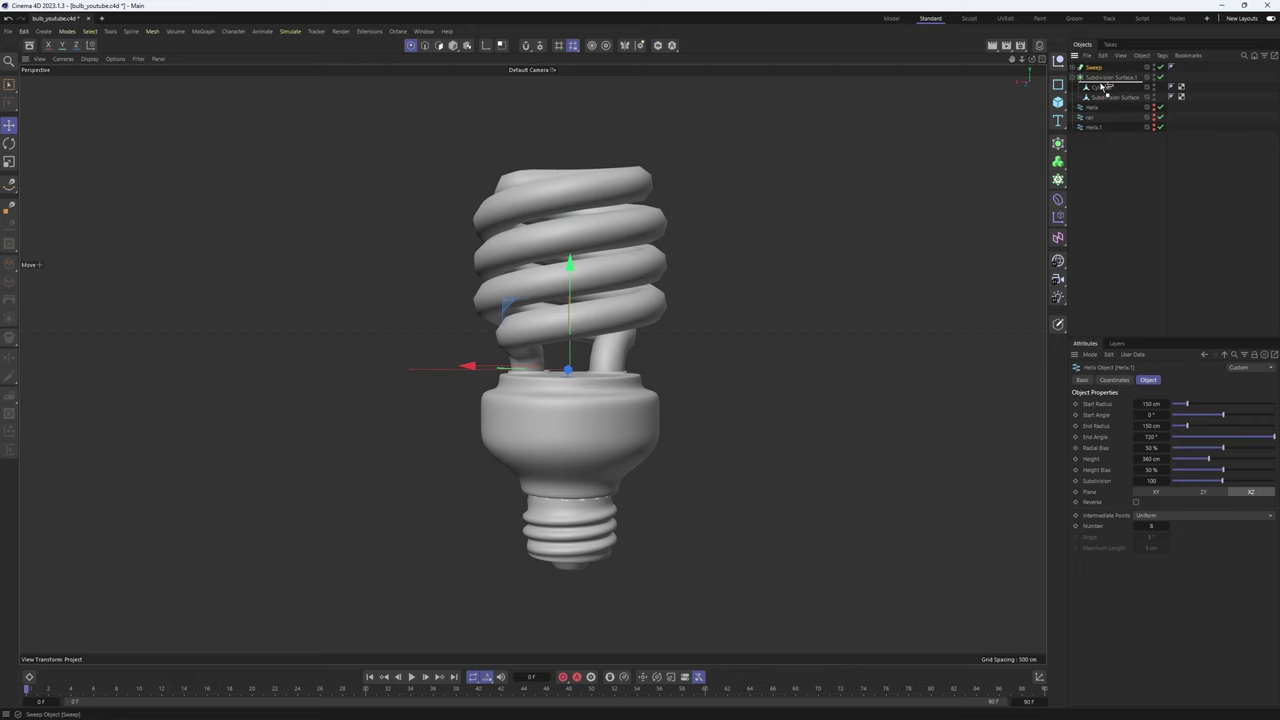
Place the Sweep under Subdivision Surface.1 and display the model's shaded surfaces with wireframe lines
left_click_drag(1102, 87, 1103, 86)
scroll(641, 213, "up", 4)
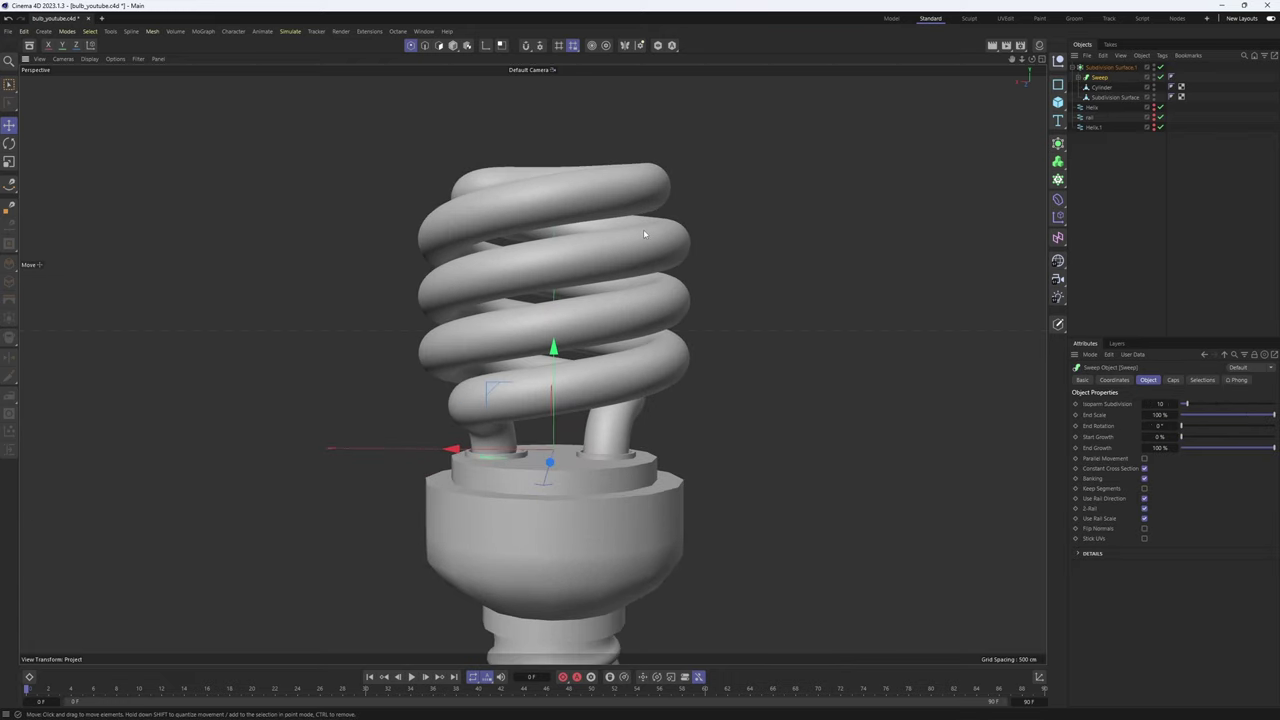
key("n")
key("b")
middle_click_drag(701, 253, 774, 298, "alt")
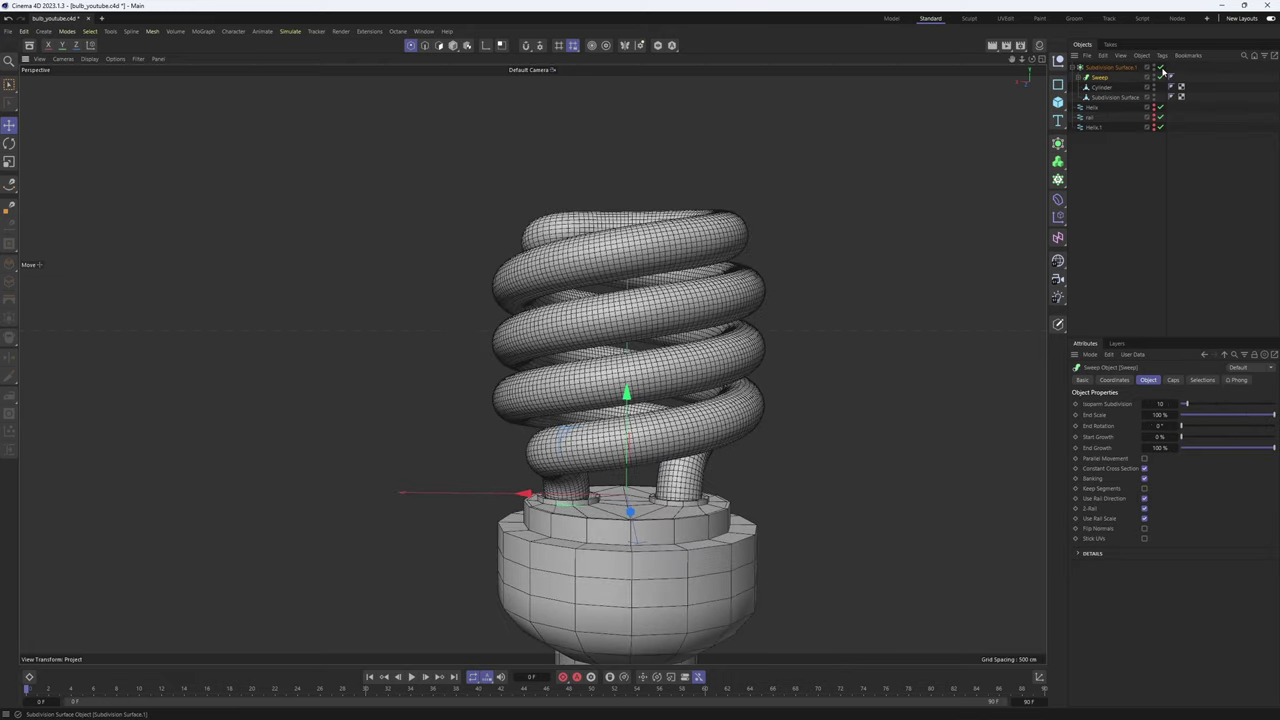
left_click(1160, 67)
left_click(1161, 67)
Group the Sweep, Cylinder and screw-thread mesh into one null inside Subdivision Surface.1
left_click(1108, 97, "shift")
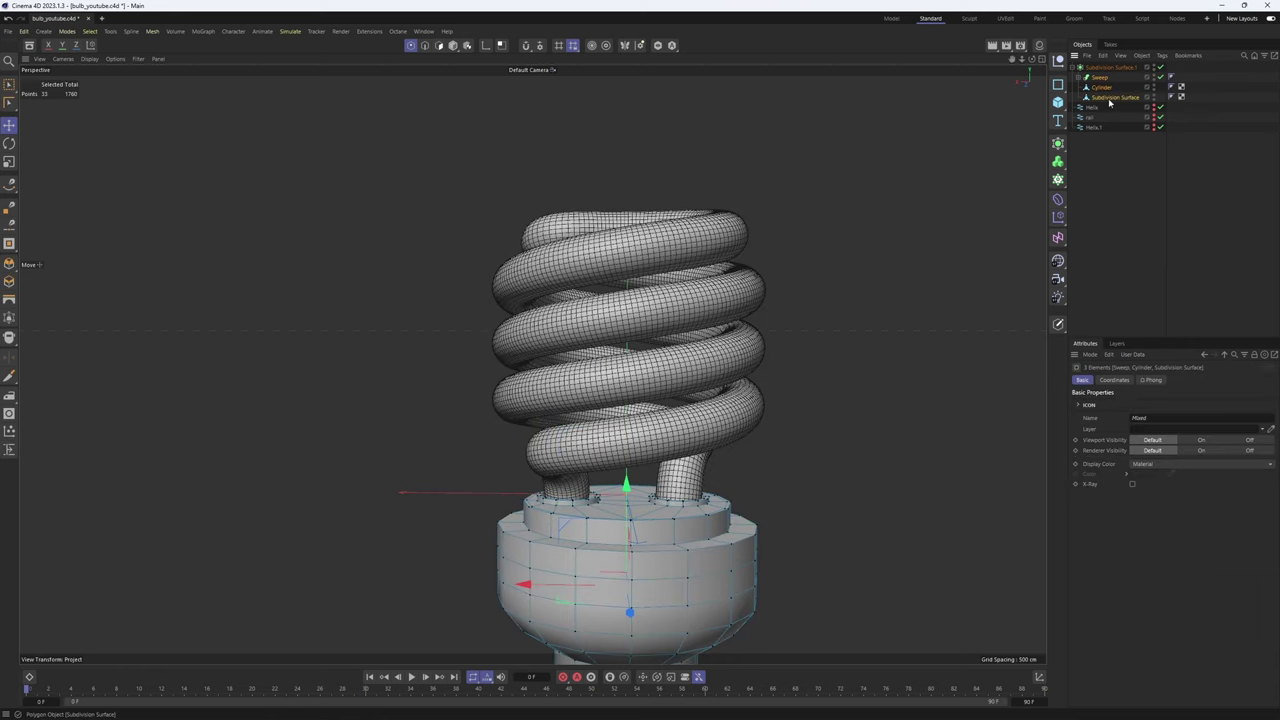
key("alt+g")
left_click(1138, 143)
Add an edge loop with Loop/Path Cut low on the Cylinder's upper step wall, at about 25% offset
middle_click_drag(780, 418, 757, 238, "alt")
left_click_drag(688, 306, 677, 268, "alt")
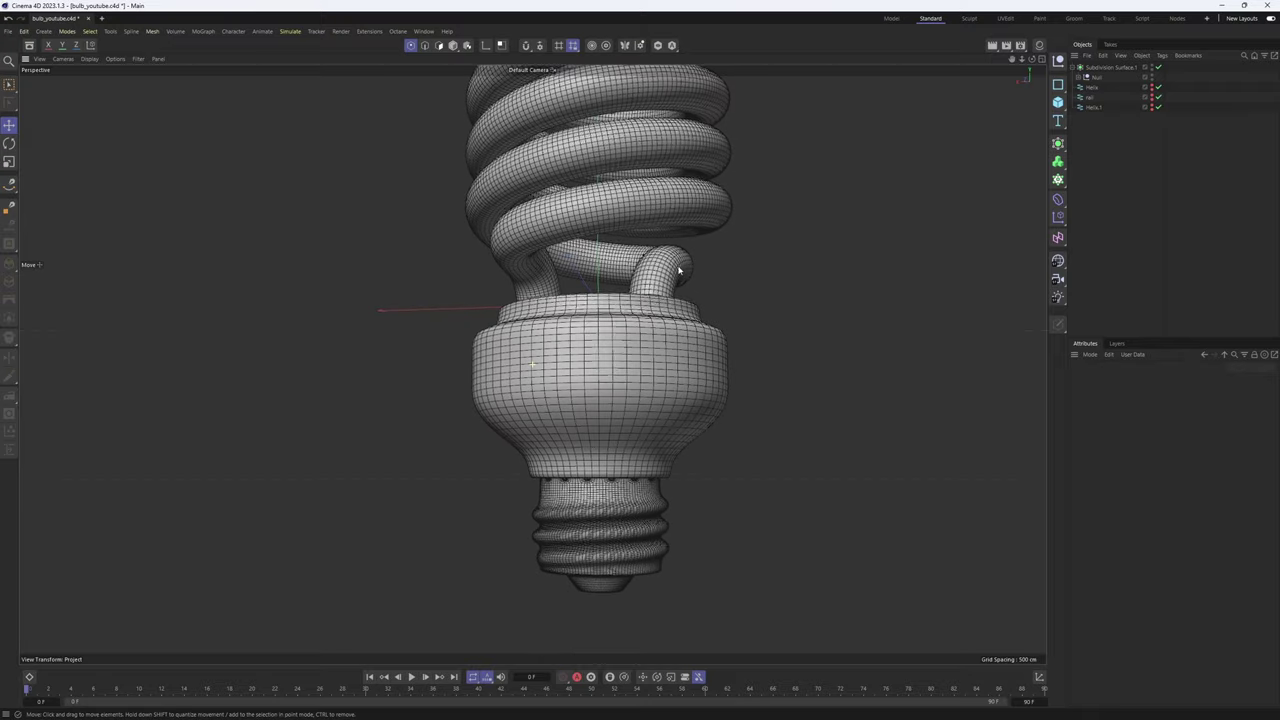
scroll(656, 313, "up", 4)
left_click_drag(656, 313, 694, 366, "alt")
scroll(694, 366, "up", 2)
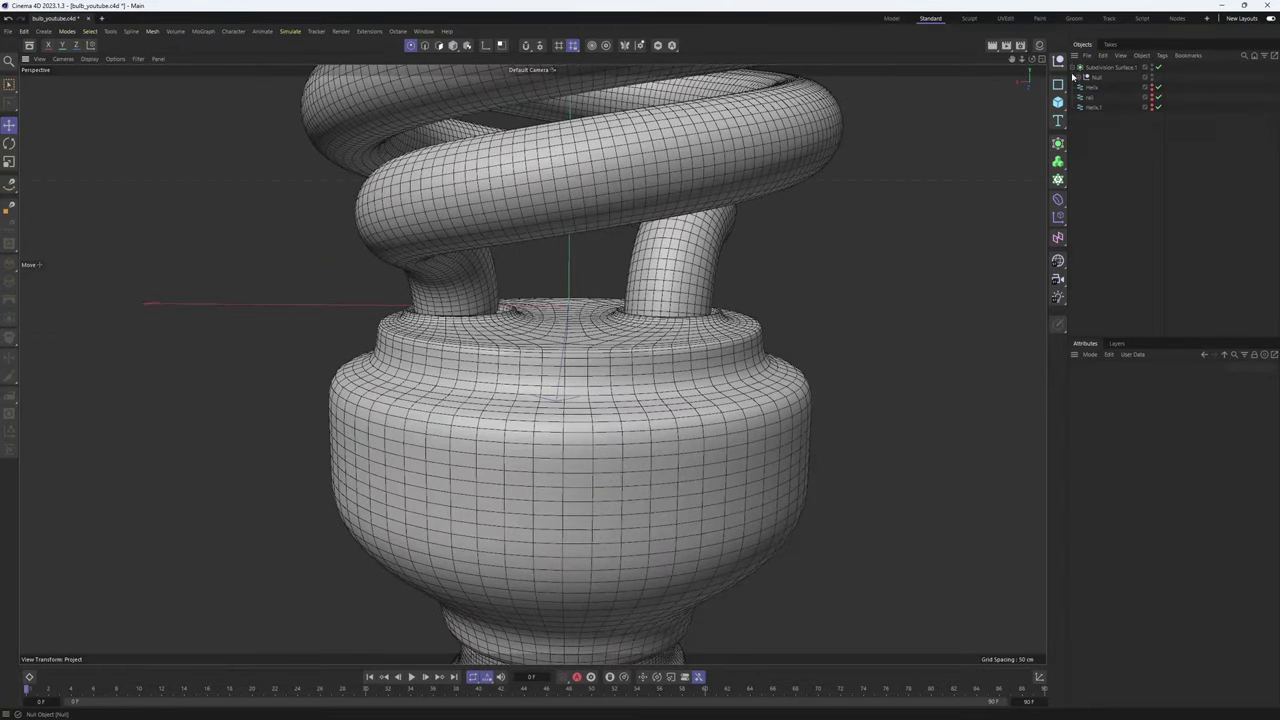
left_click(1106, 97)
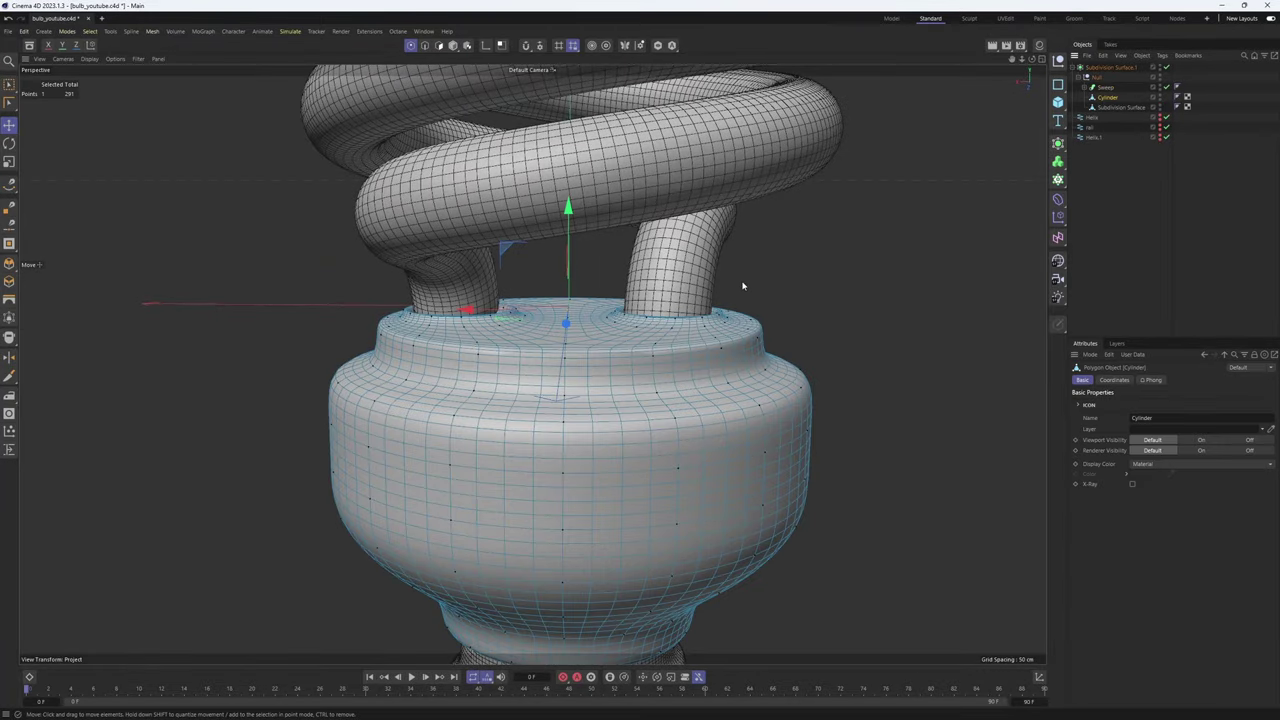
right_click(835, 312)
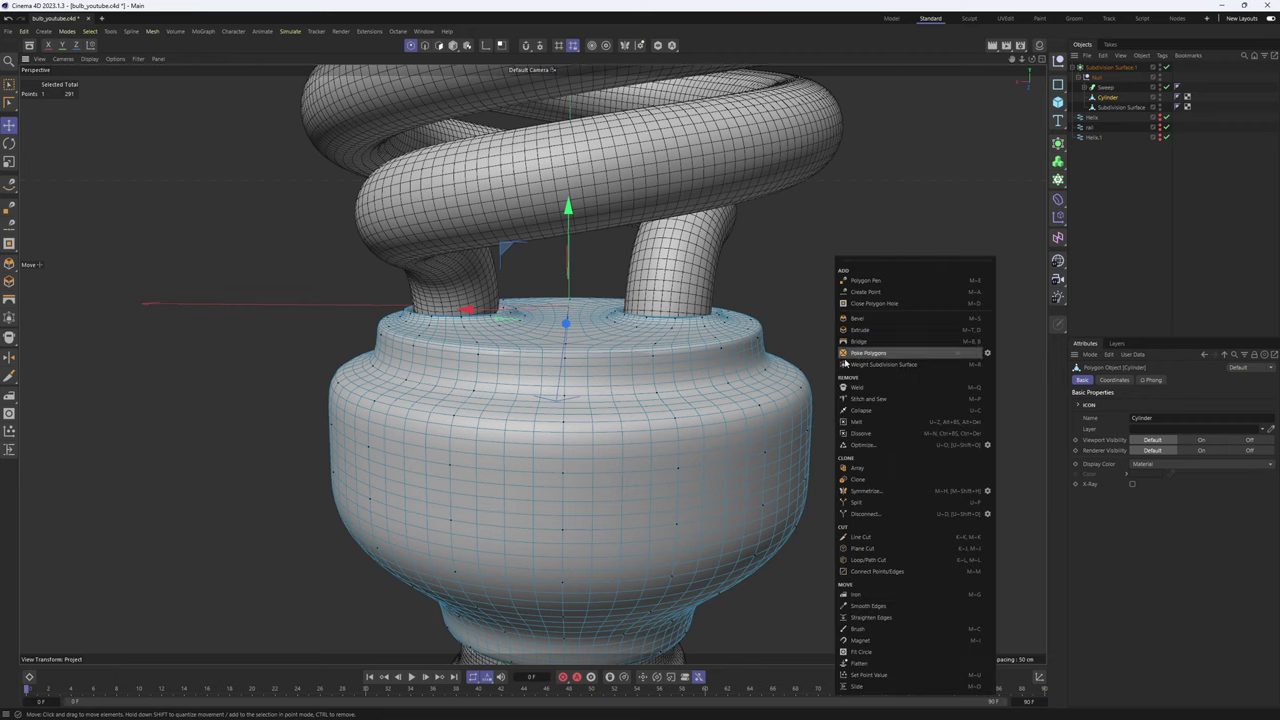
left_click(878, 559)
scroll(655, 350, "up", 5)
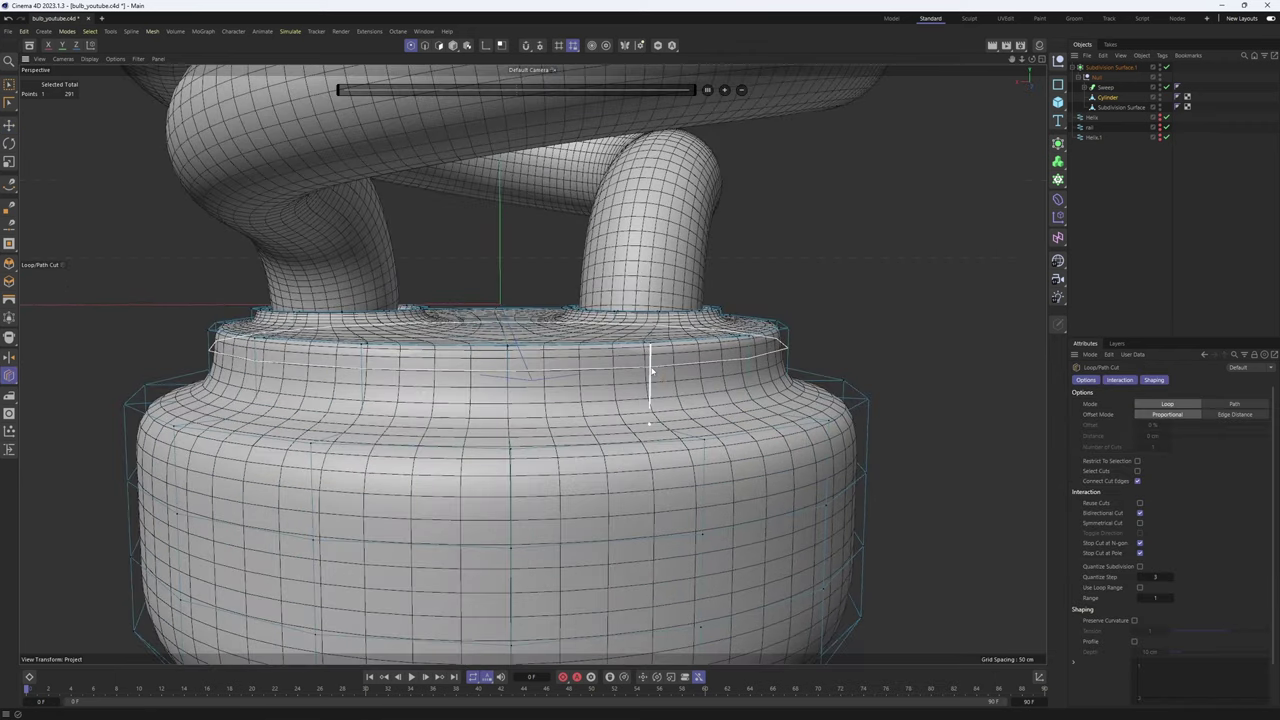
key("q")
key("q")
left_click(650, 405)
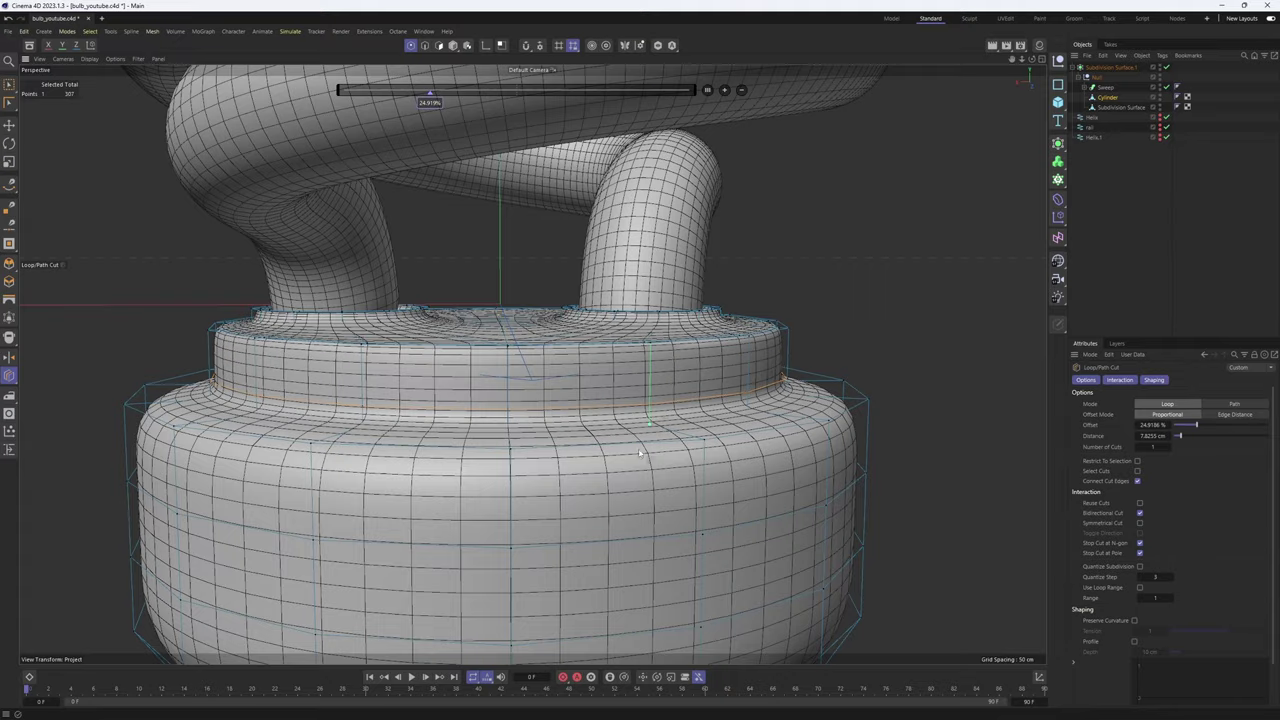
Compare the base with the front reference and add a supporting edge loop just above its lower rim near the screw thread
middle_click(640, 453)
middle_click(808, 508)
scroll(606, 514, "up", 5)
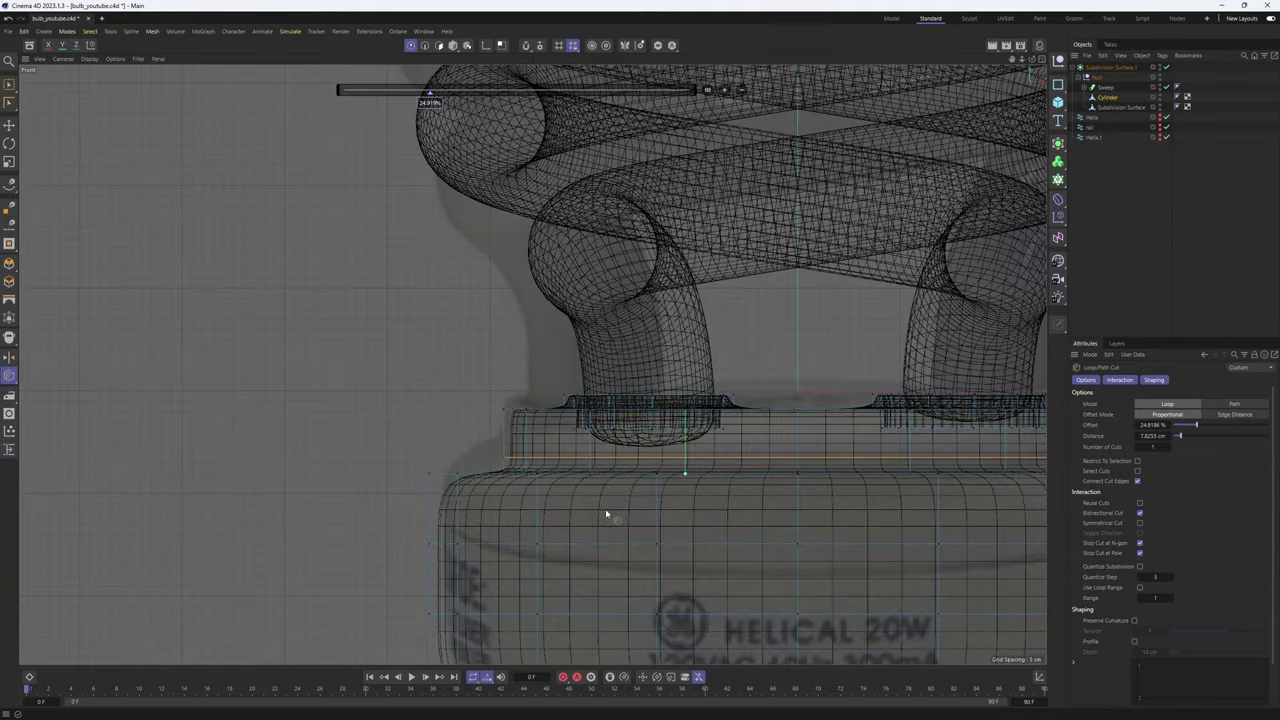
middle_click(606, 513)
middle_click(485, 342)
scroll(499, 361, "down", 2)
left_click_drag(499, 361, 537, 329, "alt")
left_click(989, 321)
left_click_drag(666, 309, 642, 264, "alt")
key("ctrl+z")
scroll(530, 467, "up", 5)
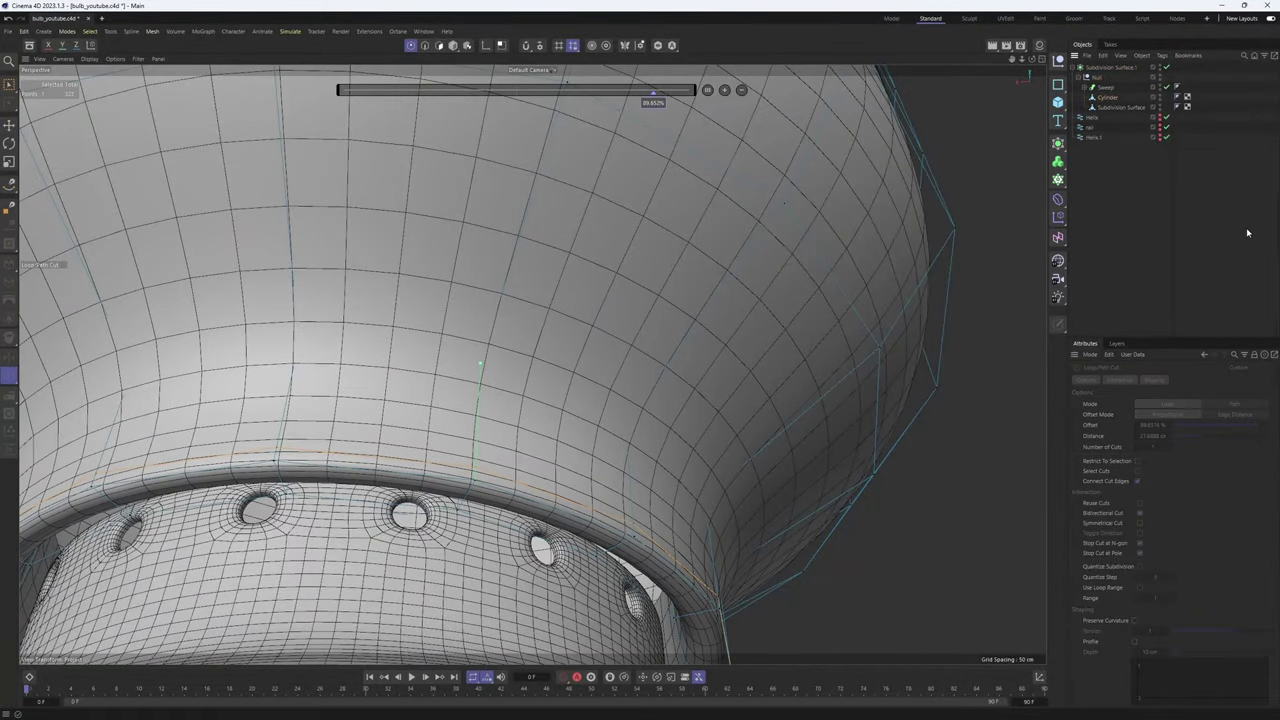
Select the polygon loop inside the base's lower rim, near the screw thread, and activate the Scale tool for it
left_click_drag(500, 466, 785, 472, "alt")
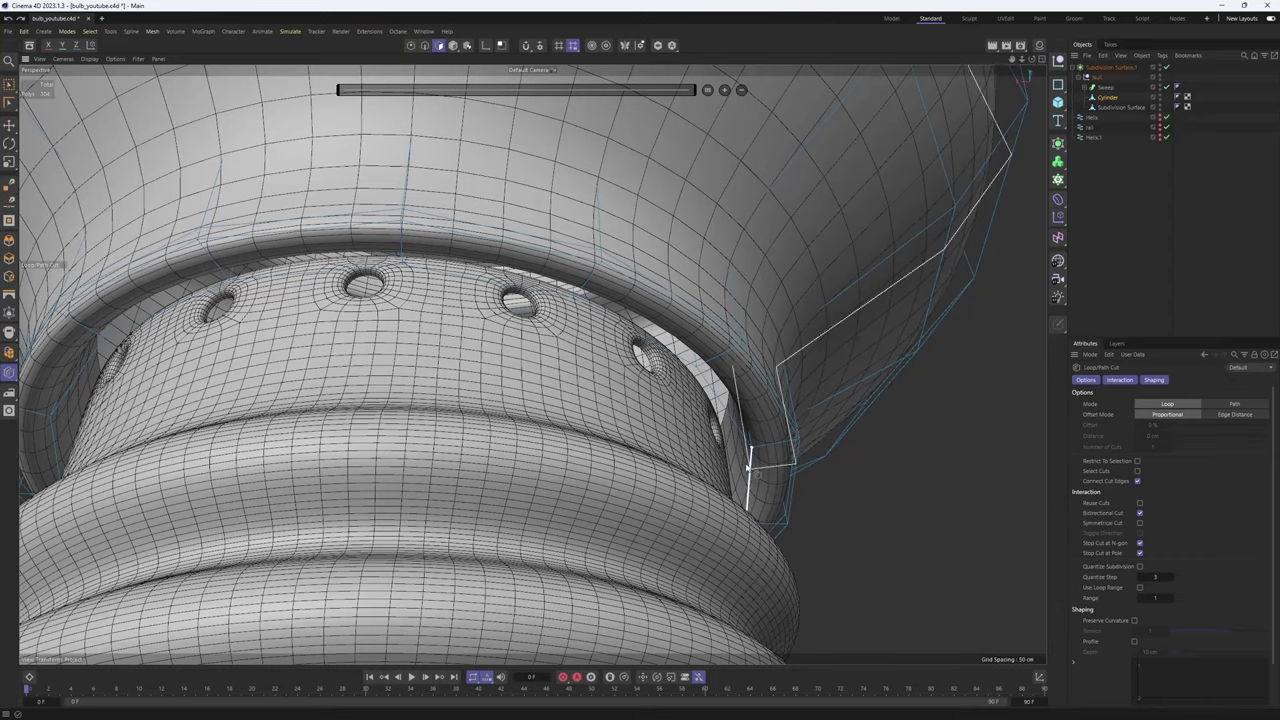
key("u")
key("l")
left_click(746, 467)
key("t")
left_click_drag(849, 438, 877, 574, "alt")
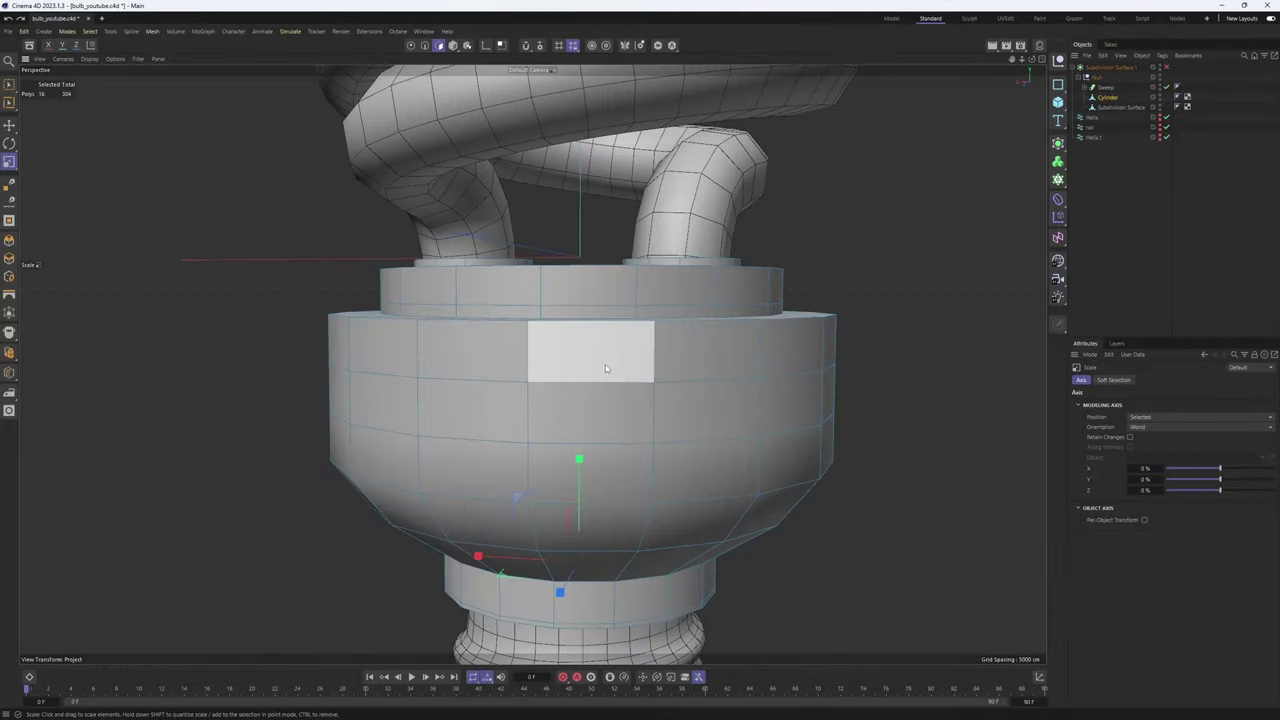
Select the highest horizontal edge loop around the base body's side wall and compare its height with the seam in the front reference
key("Return")
key("Return")
key("e")
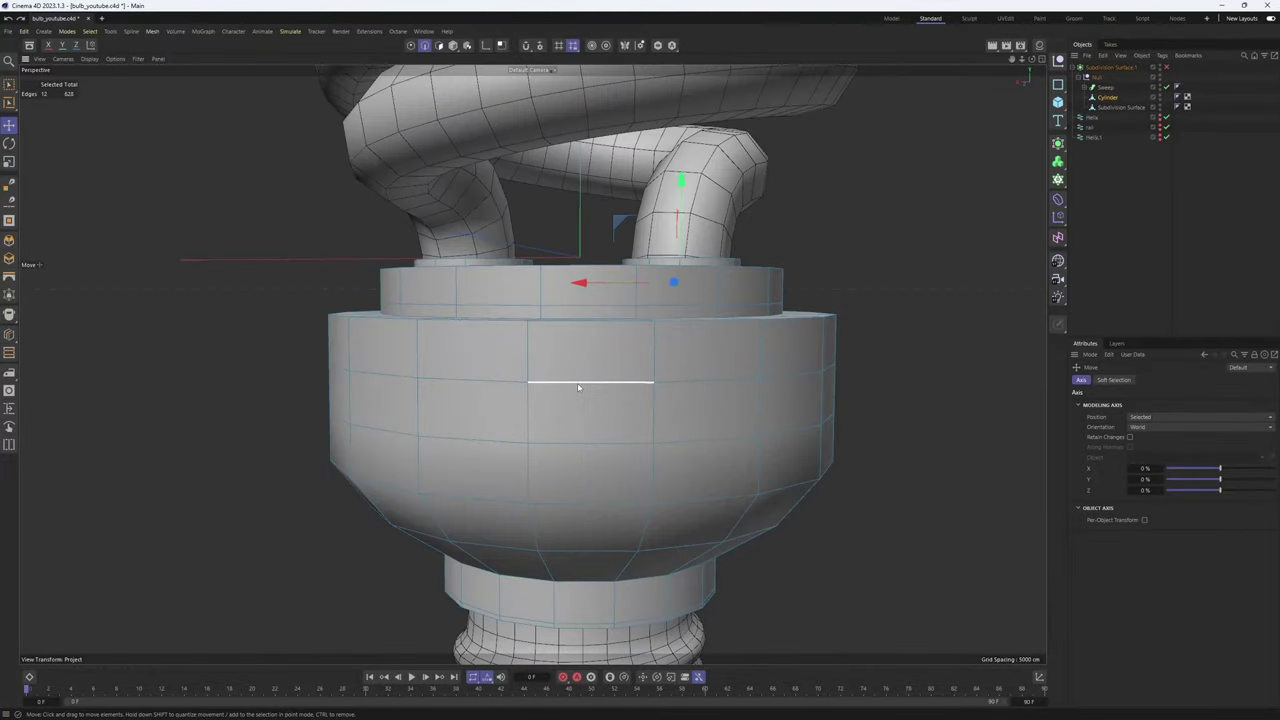
double_click(582, 383)
middle_click(590, 388)
middle_click_drag(890, 588, 817, 509, "alt")
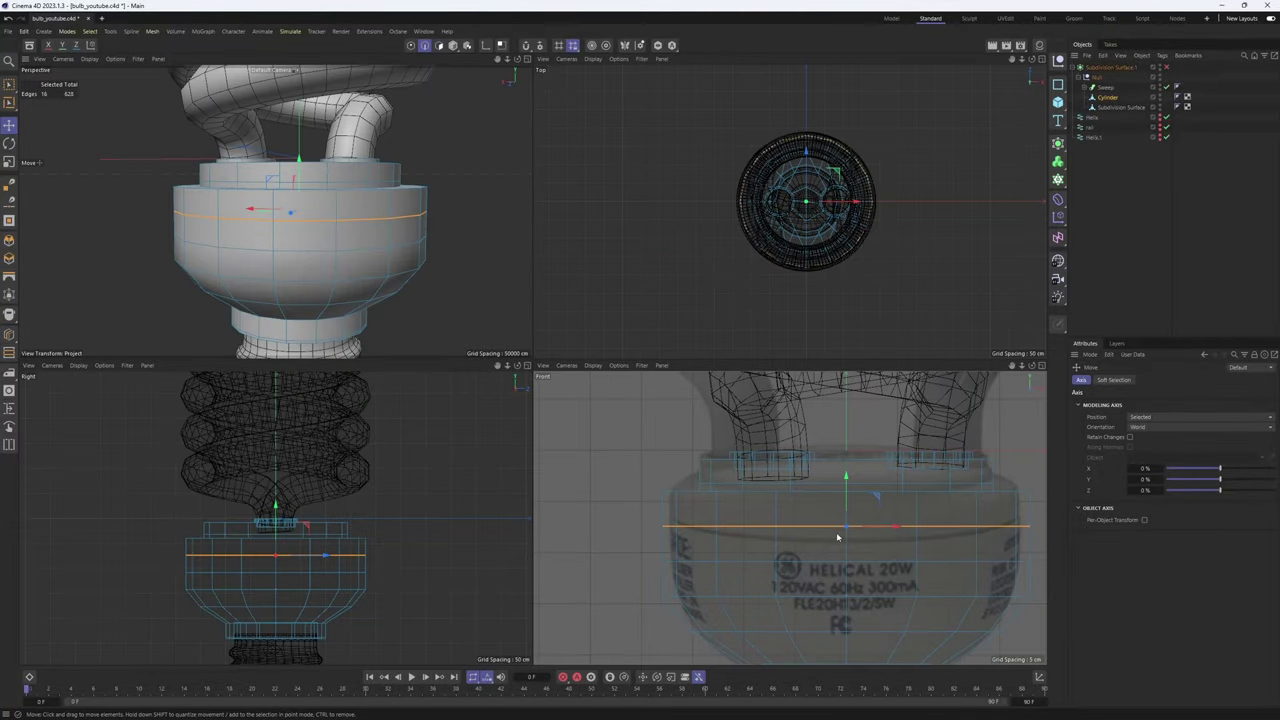
middle_click(465, 315)
scroll(490, 380, "up", 5)
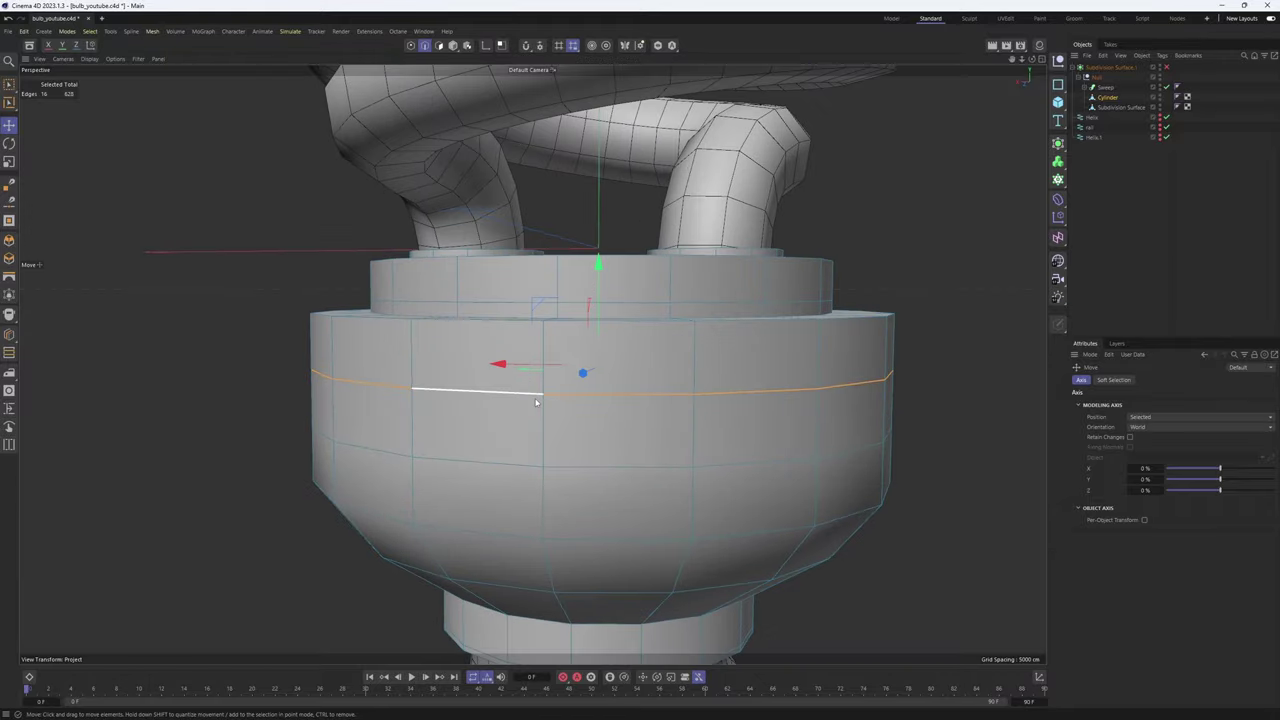
Slide a cloned copy of the selected edge loop slightly downward to form a narrow band around the base
key("m")
key("o")
scroll(616, 392, "up", 5)
scroll(615, 392, "down", 2)
right_click(659, 405)
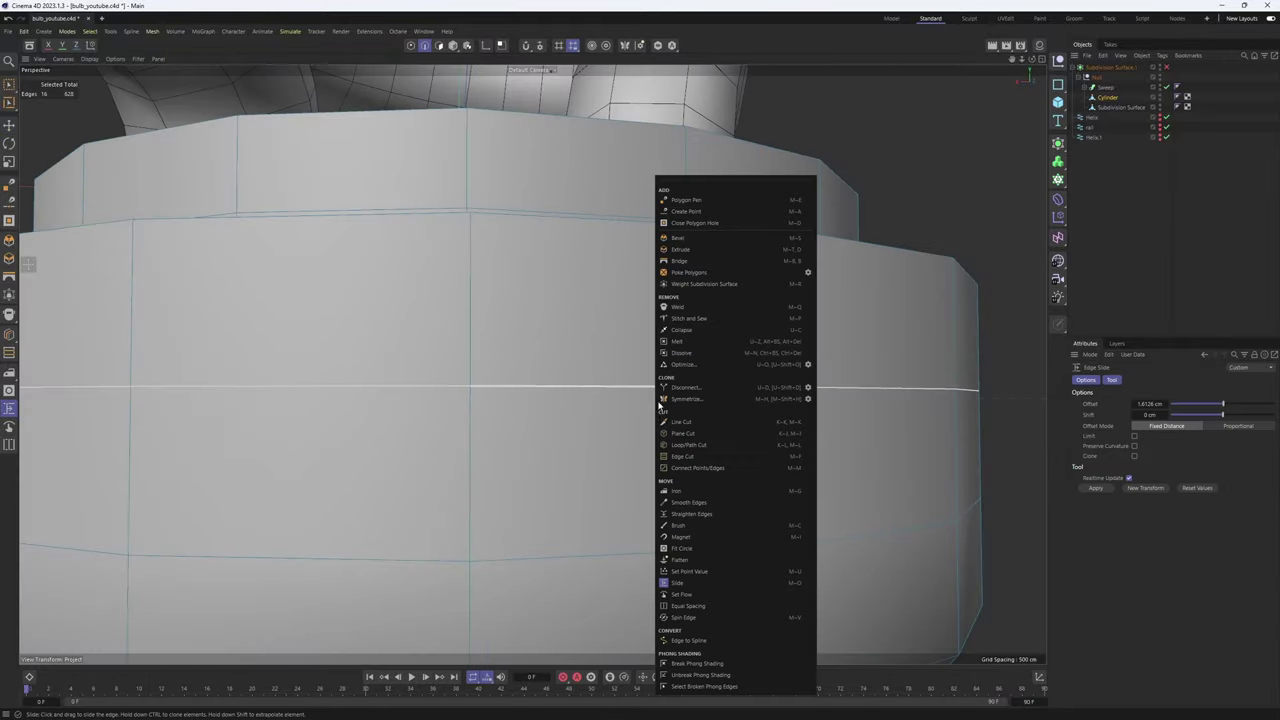
left_click(674, 584)
left_click_drag(626, 393, 628, 411)
key("Return")
Select the narrow polygon band around the base and extrude it inward about 5.3 cm to form a seam groove
key("u")
key("l")
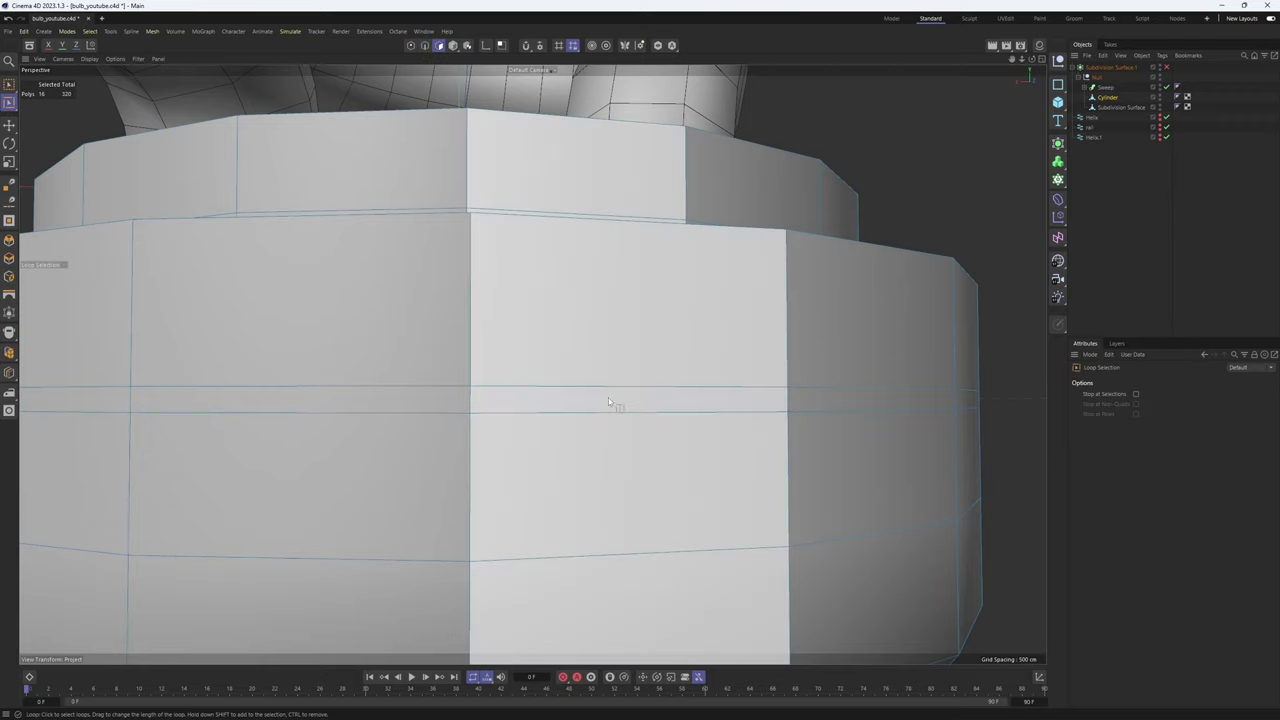
left_click(483, 400)
left_click_drag(533, 365, 684, 447, "alt")
right_click(766, 380)
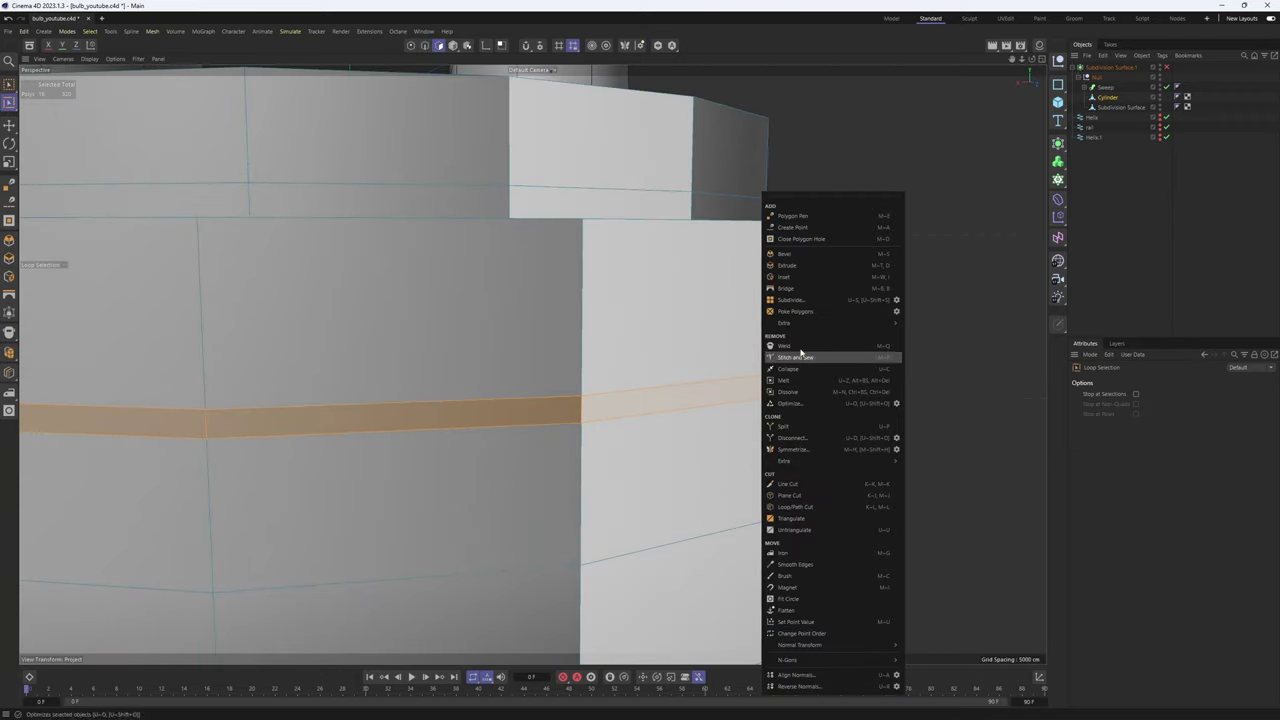
left_click(797, 265)
left_click_drag(797, 300, 737, 429, "alt")
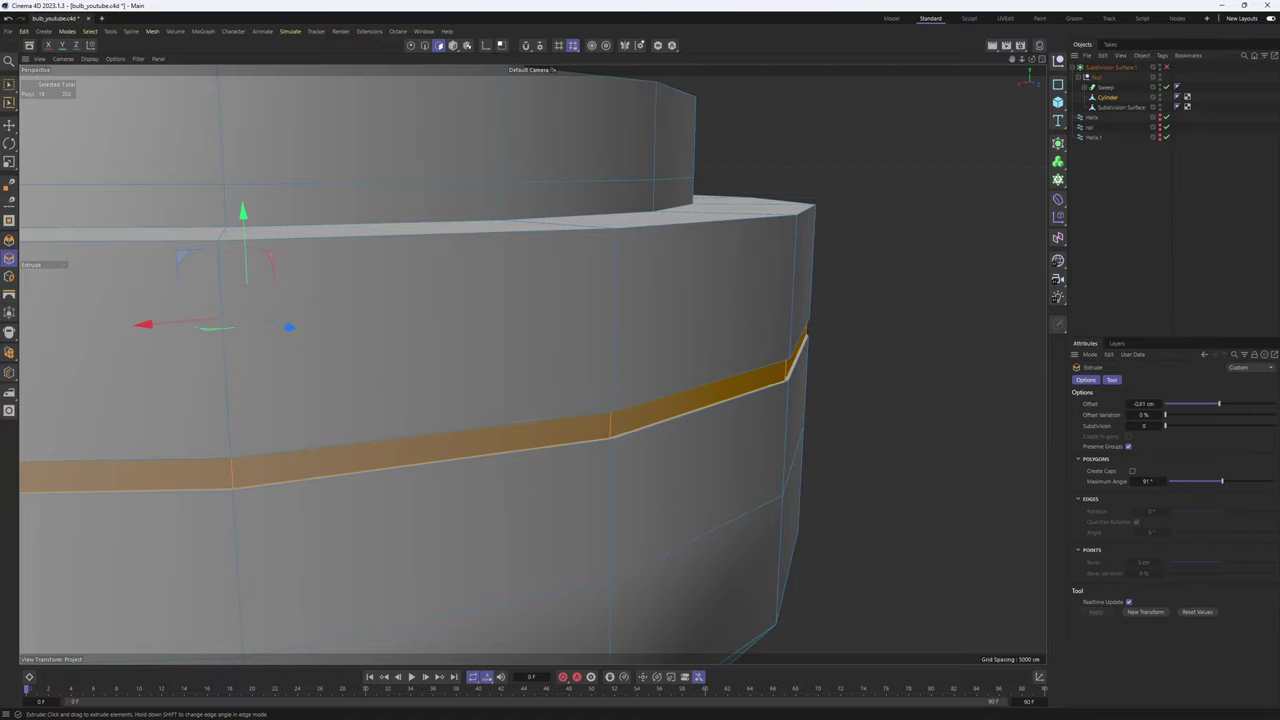
Add supporting edge loops with Loop/Path Cut just below and just above the groove to sharpen its edges under subdivision
key("k")
key("l")
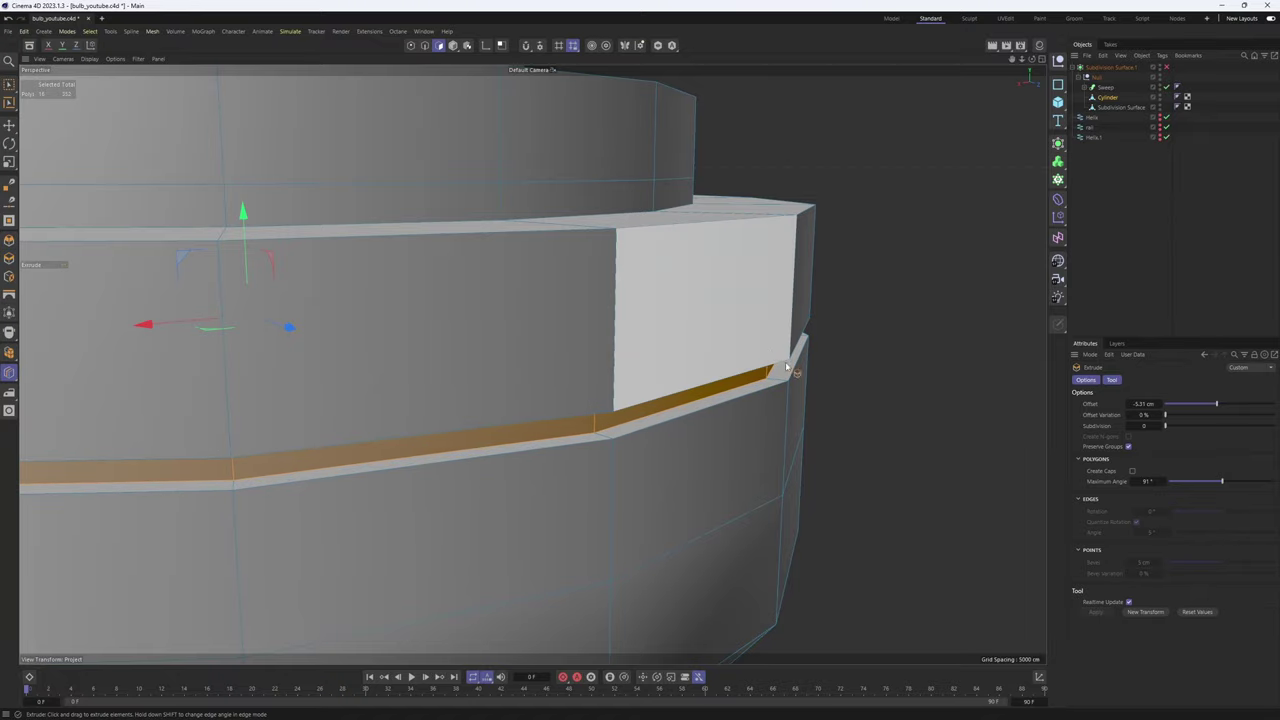
key("q")
left_click_drag(866, 395, 815, 350, "alt")
scroll(797, 351, "up", 2)
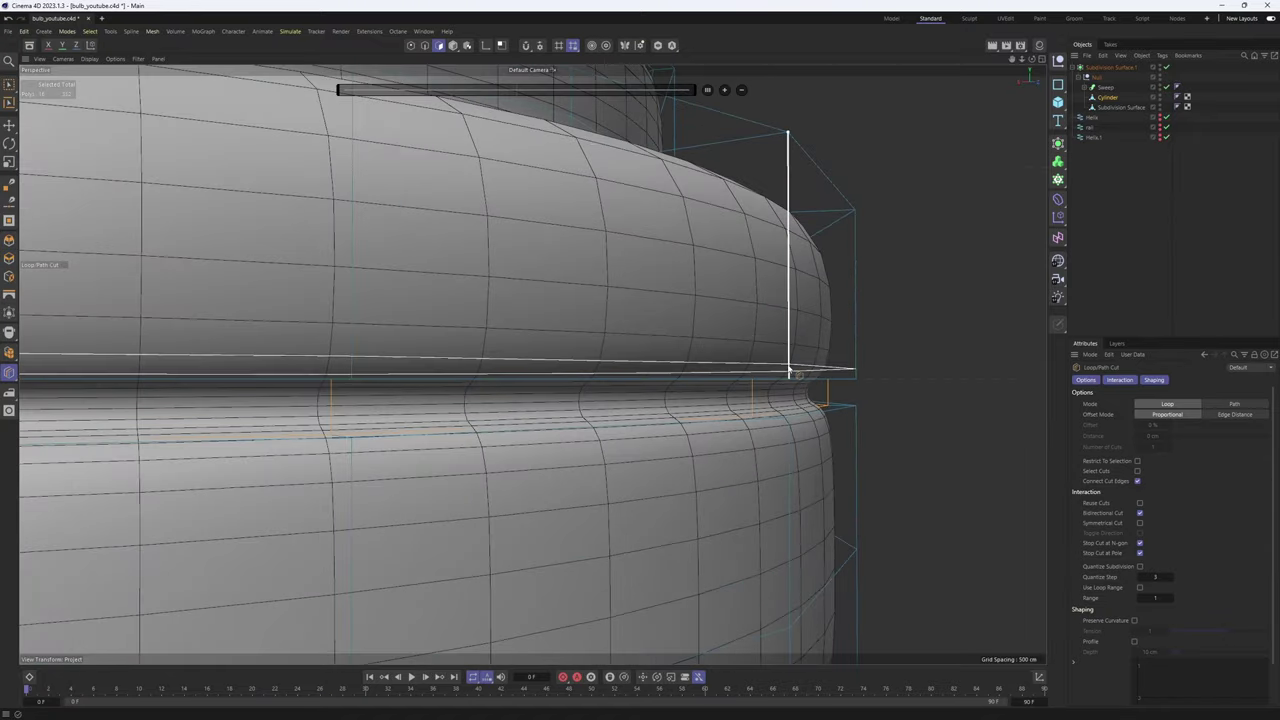
left_click(790, 368)
left_click_drag(771, 434, 849, 427, "alt")
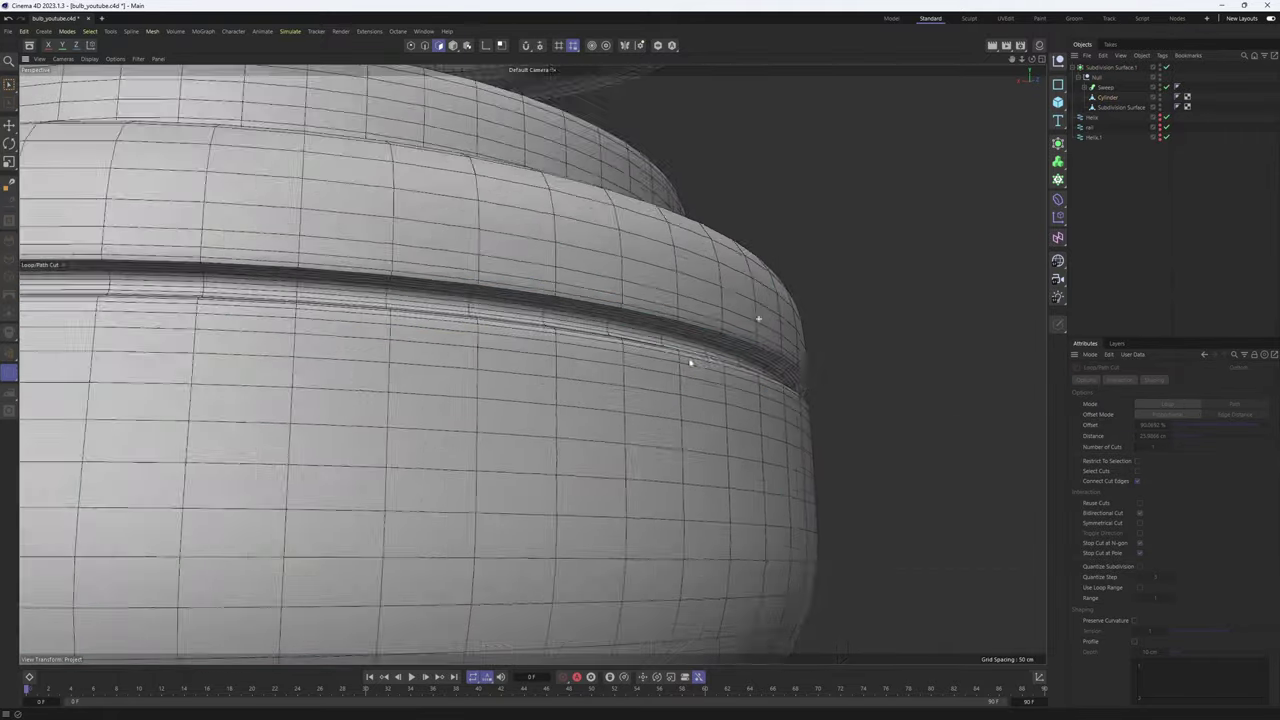
Deselect everything and examine the smoothed groove and base proportions from farther away
scroll(643, 363, "down", 5)
left_click_drag(643, 363, 694, 337, "alt")
scroll(909, 299, "down", 1)
left_click(1211, 246)
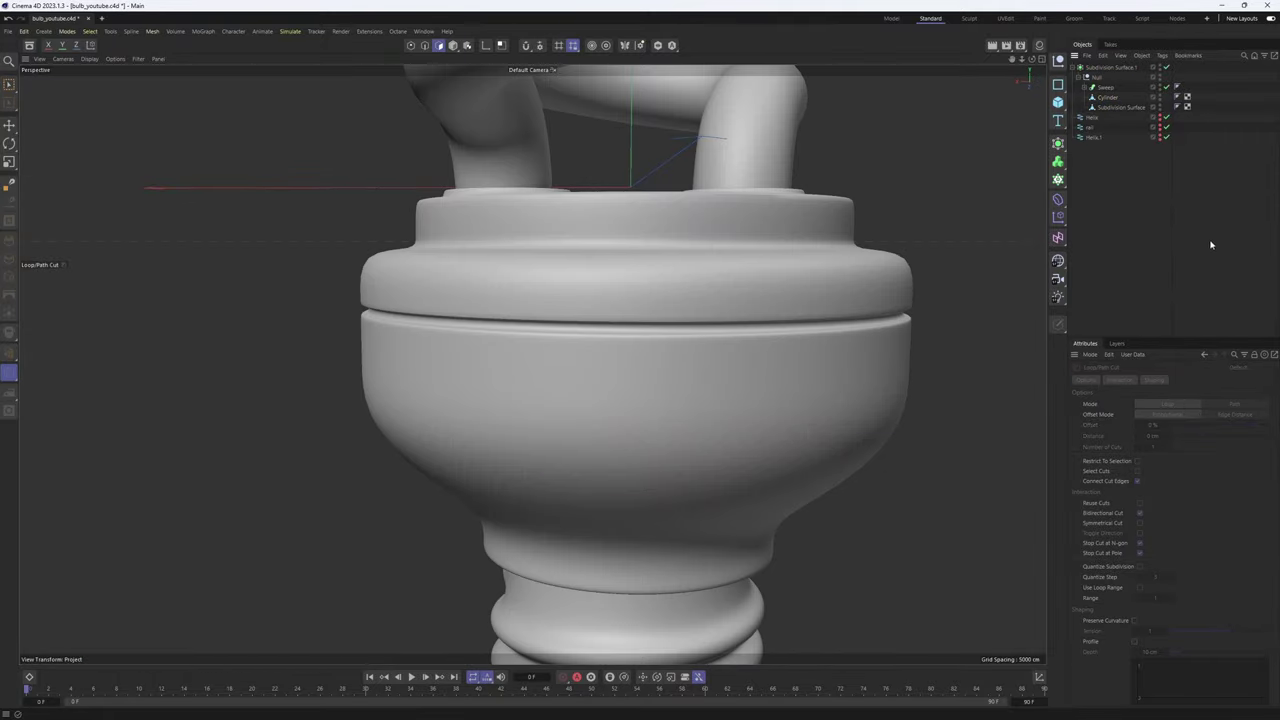
scroll(583, 375, "down", 5)
left_click_drag(583, 375, 611, 377, "alt")
scroll(628, 358, "up", 5)
Turn off the subdivision preview and loop-select the groove's lower wall together with the thin polygon band directly beneath it
key("ctrl+z")
key("q")
scroll(526, 306, "up", 3)
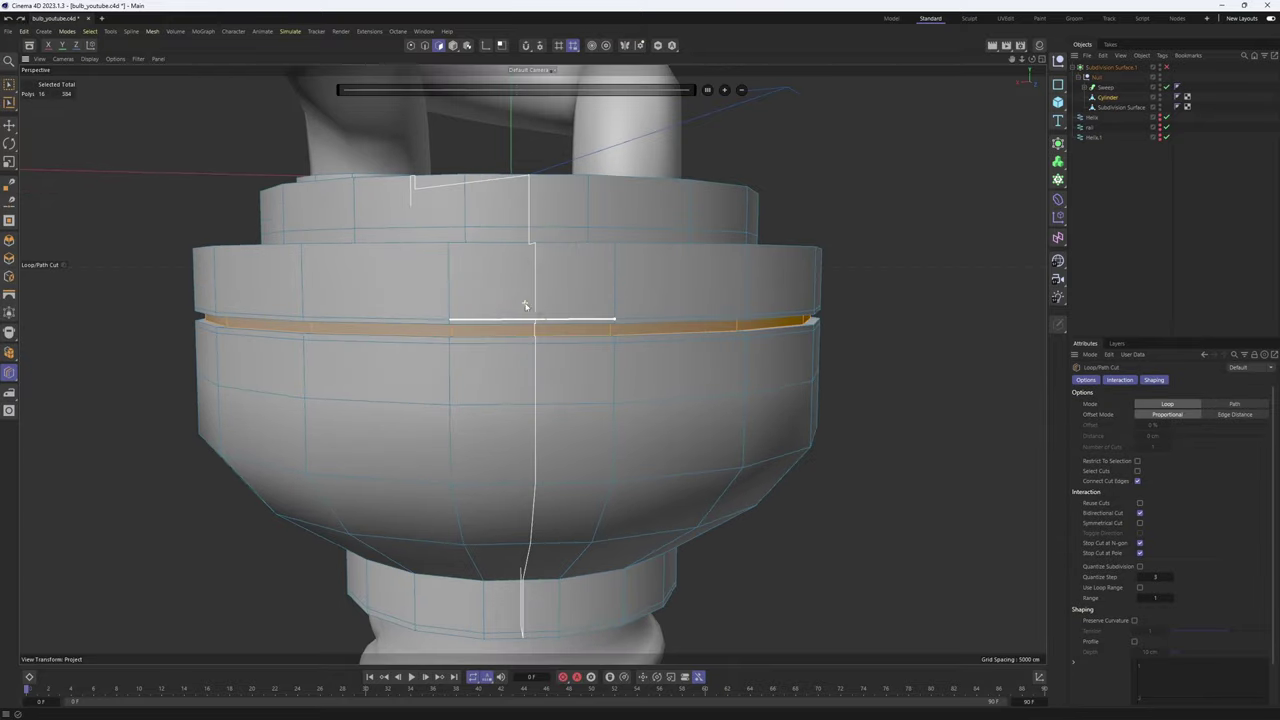
left_click_drag(526, 306, 676, 322, "alt")
scroll(676, 350, "up", 3)
key("u")
key("l")
scroll(676, 322, "up", 2)
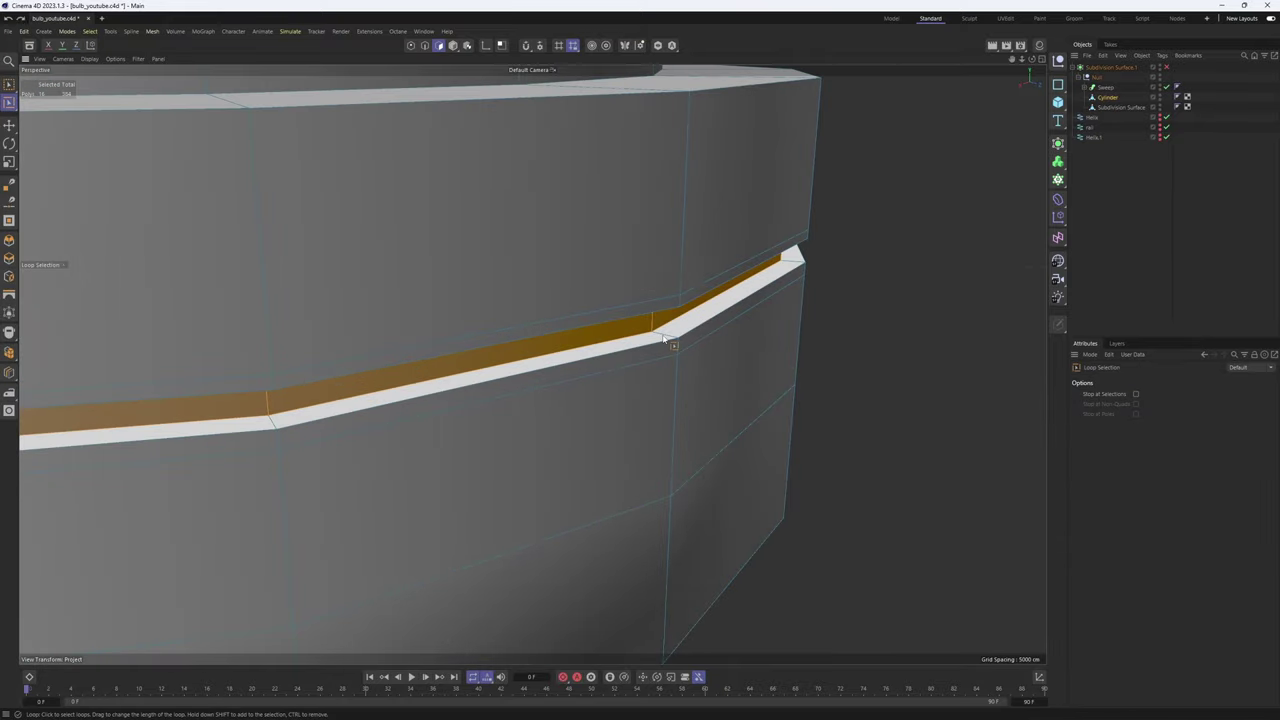
left_click(668, 334)
left_click(677, 349, "shift")
key("ctrl+z")
left_click(672, 350, "shift")
scroll(771, 378, "down", 6)
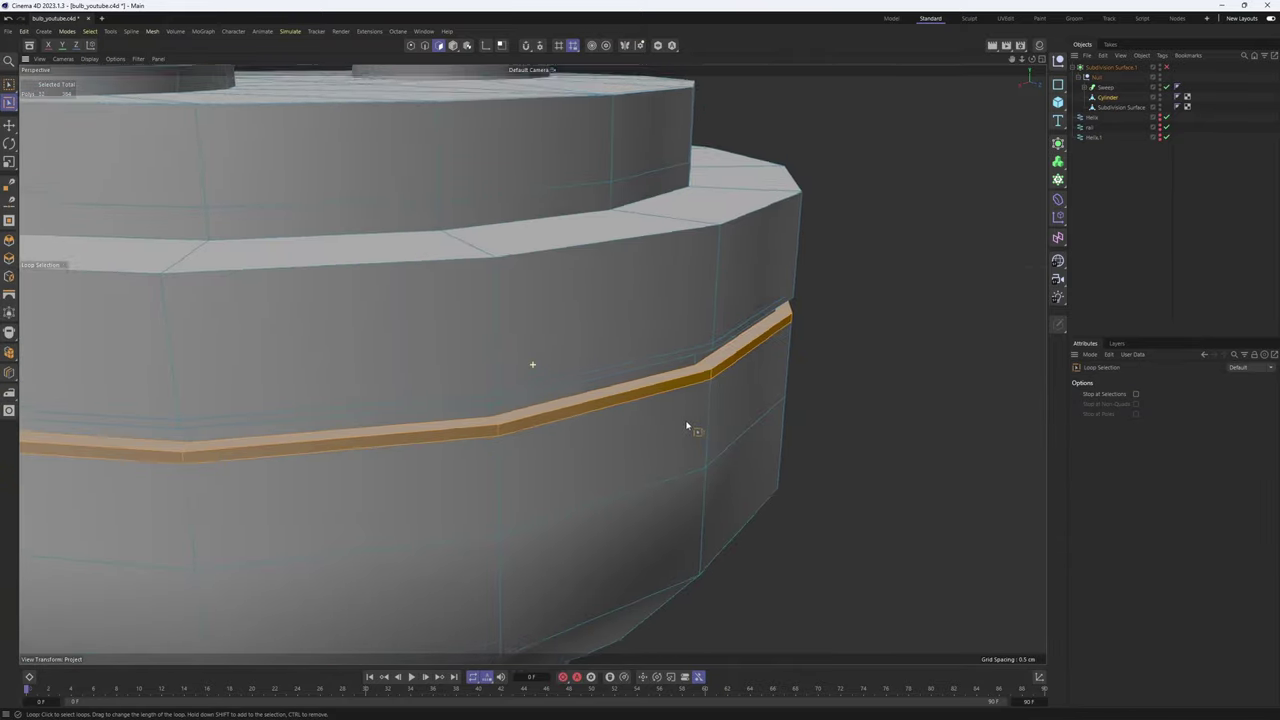
Move the selected loops slightly upward to narrow the groove, with subdivision turned back on, and clear the selection
key("e")
scroll(660, 383, "down", 1)
left_click_drag(660, 383, 446, 270, "alt")
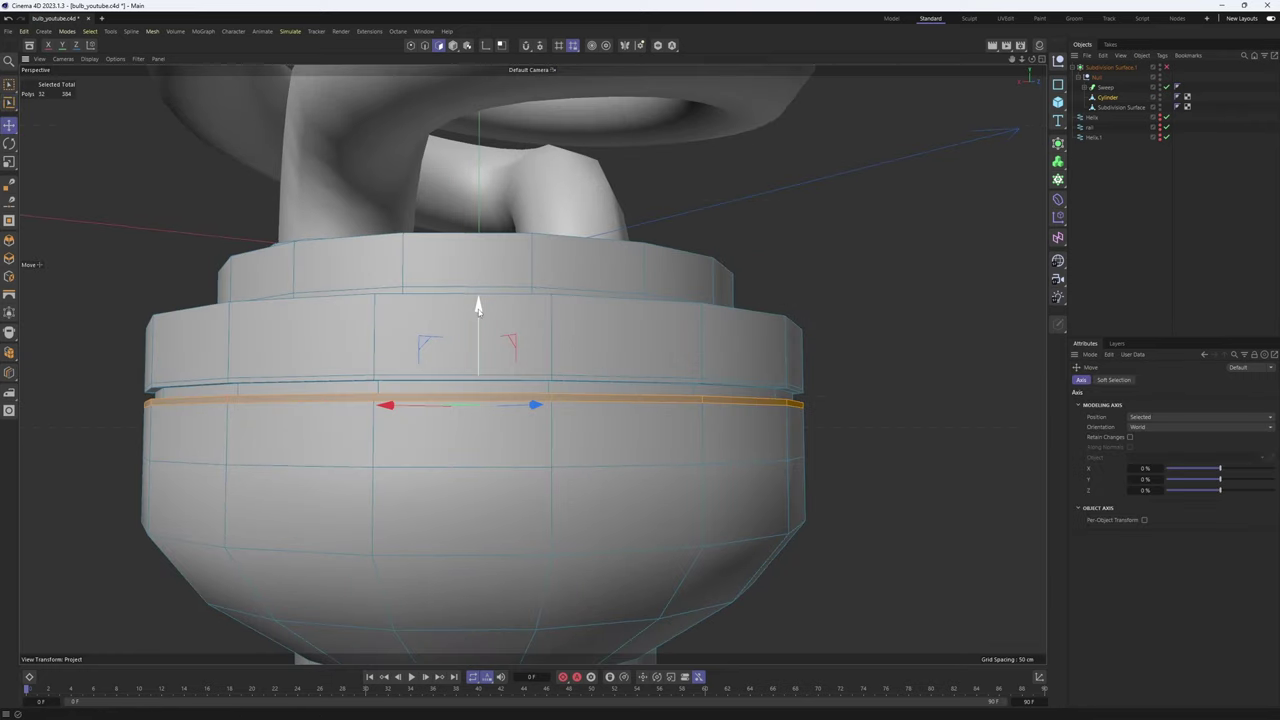
key("q")
left_click_drag(478, 310, 478, 307)
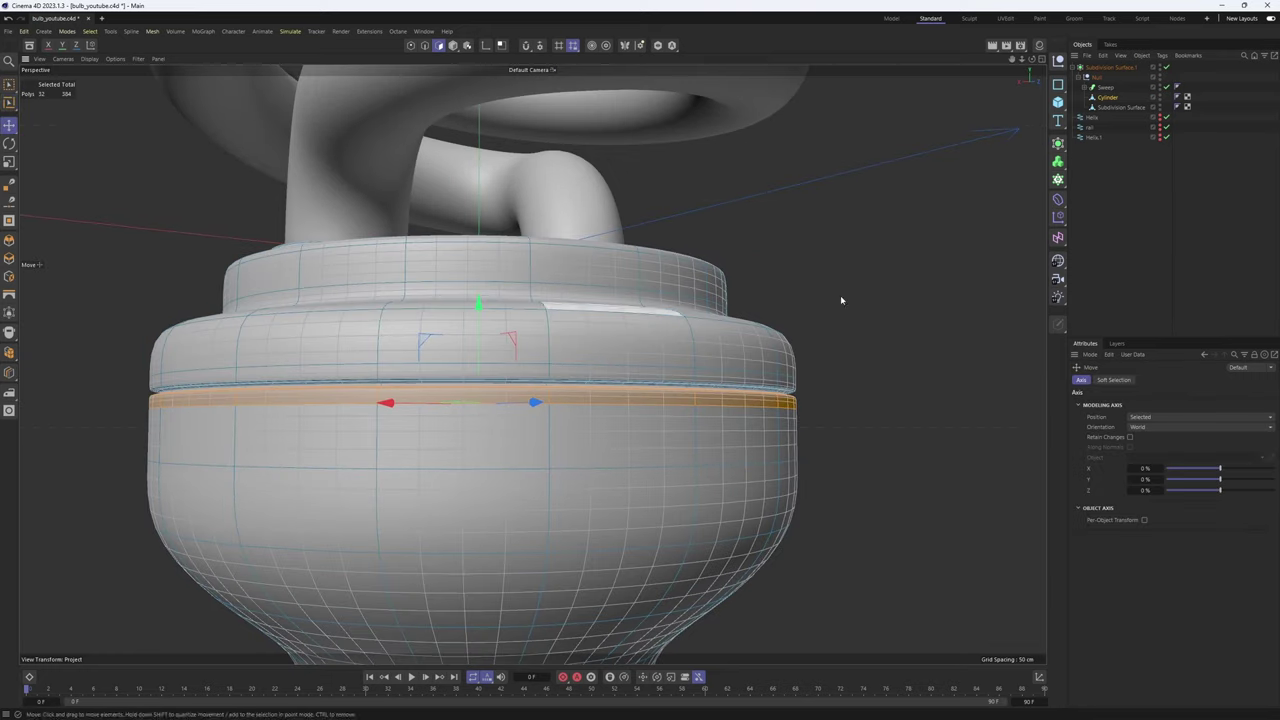
left_click(840, 299)
Review the whole bulb and scale the Sweep's Circle profile up to about 105% to thicken the spiral tube
left_click_drag(777, 340, 763, 353, "alt")
scroll(690, 365, "down", 4)
mouse_move(616, 376)
left_mouse_down("alt")
mouse_move(599, 396)
mouse_move(680, 303)
mouse_move(820, 415)
mouse_move(753, 425)
mouse_move(754, 339)
mouse_move(694, 466)
mouse_move(668, 302)
mouse_move(634, 309)
mouse_move(717, 400)
mouse_move(677, 326)
mouse_move(647, 329)
mouse_move(734, 263)
mouse_move(723, 211)
mouse_move(531, 283)
mouse_move(629, 277)
mouse_move(480, 350)
mouse_move(372, 367)
left_mouse_up("alt")
right_click_drag(372, 367, 652, 231, "alt")
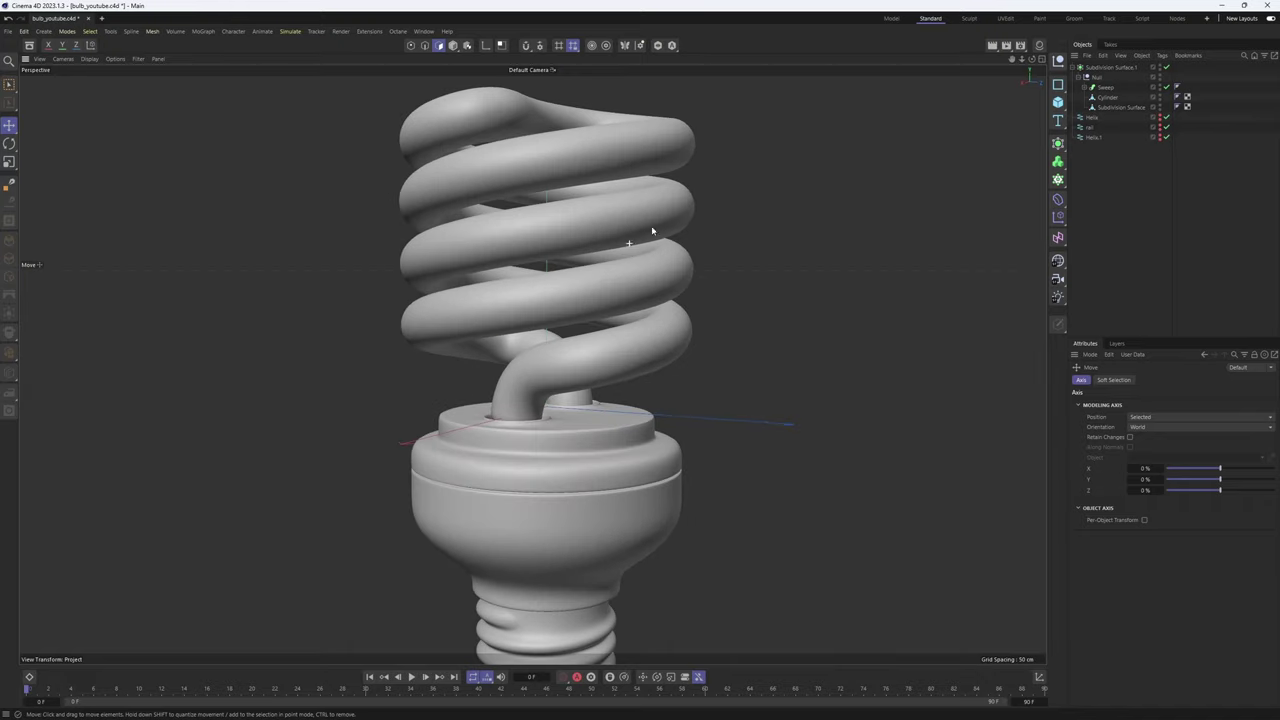
left_click(1102, 97)
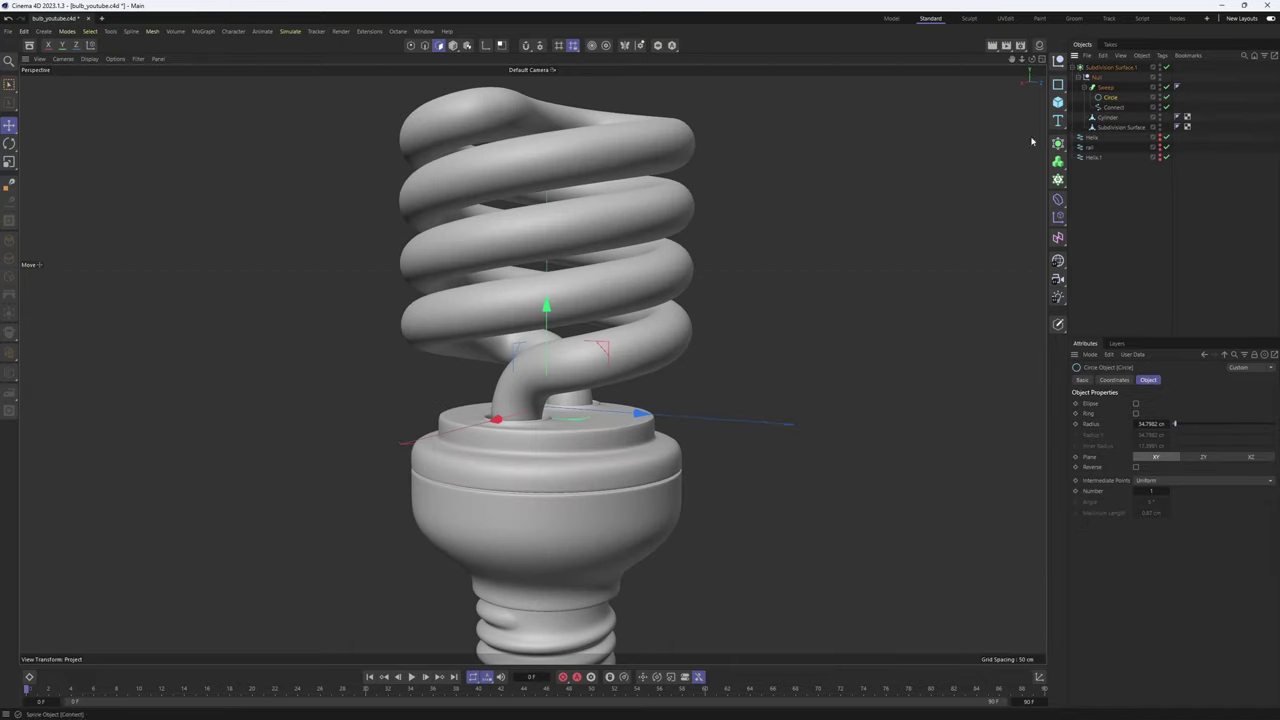
key("t")
left_click_drag(712, 257, 815, 407, "alt")
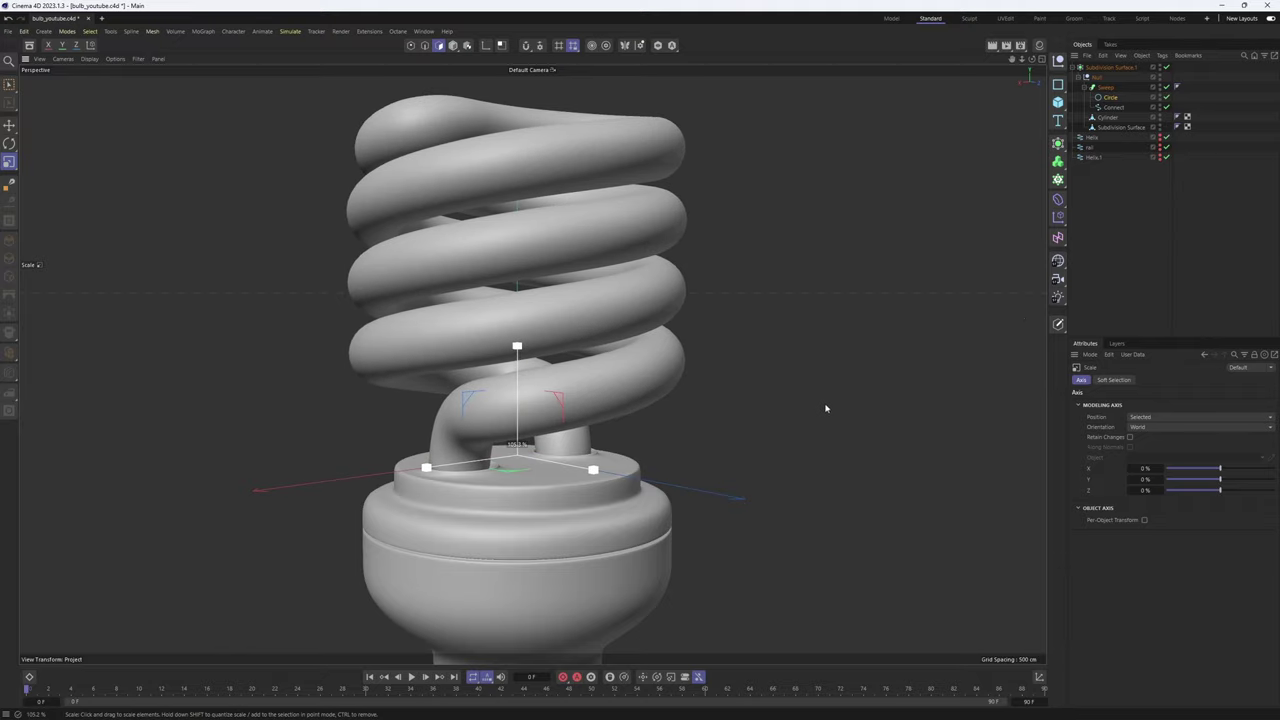
Set the front view's background picture to Offset X -441 and 24% transparency, and shade the model with Gouraud Shading for comparison
middle_click(826, 408)
middle_click_drag(872, 392, 831, 531, "alt")
middle_click(831, 531)
middle_click_drag(630, 400, 817, 400, "alt")
key("shift+v")
scroll(826, 455, "down", 5)
left_click_drag(1147, 449, 880, 449)
left_click_drag(1243, 513, 1193, 514)
scroll(635, 328, "up", 2)
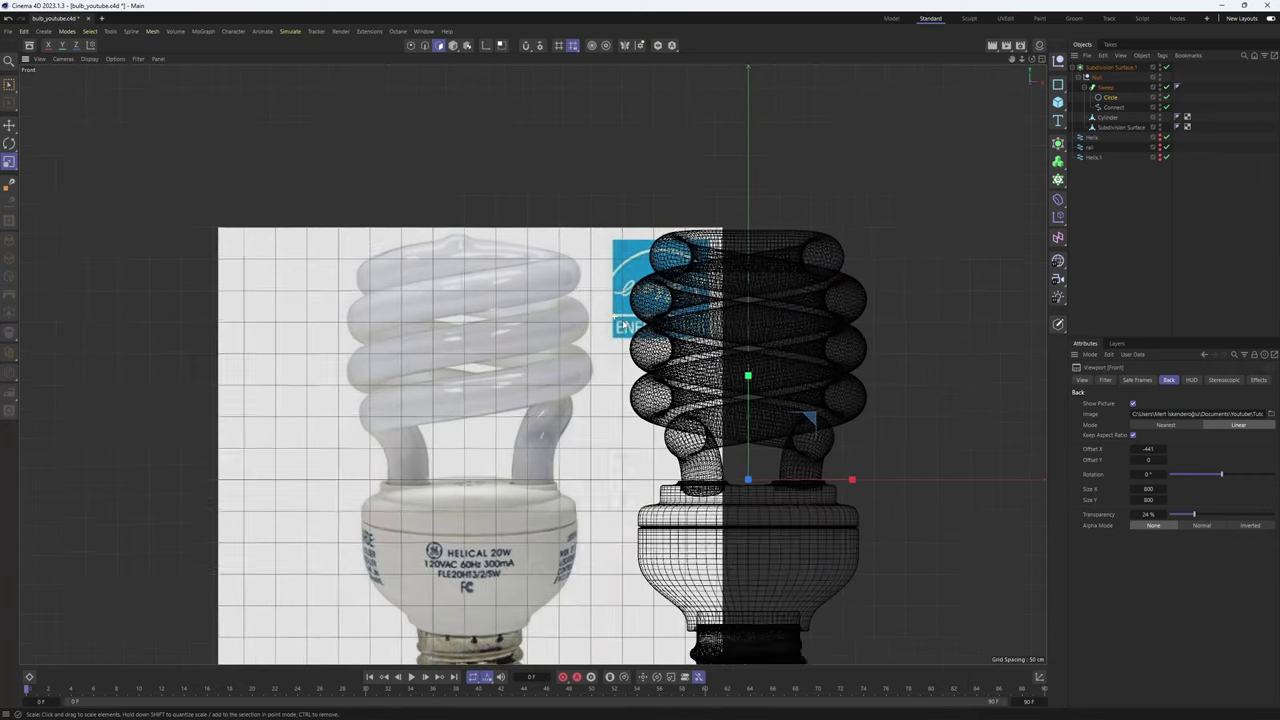
key("n")
key("a")
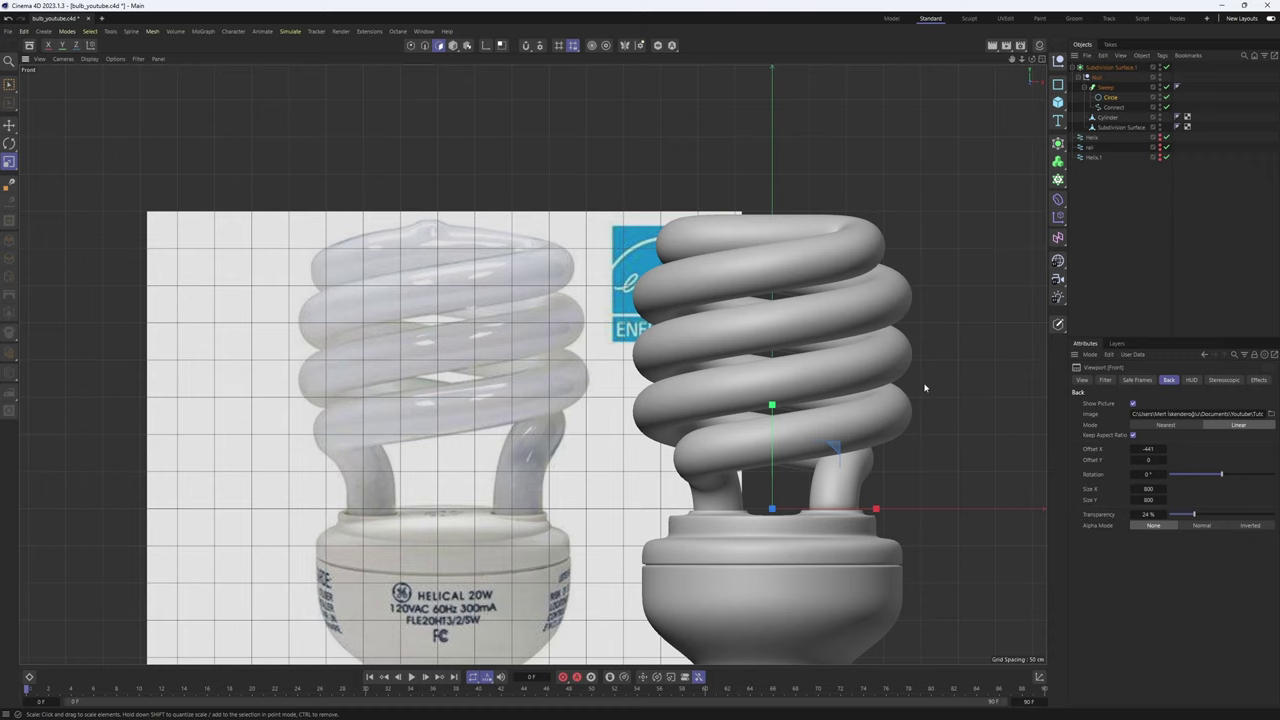
Return to the perspective view and examine the complete smoothed bulb from another side
middle_click(694, 264)
middle_click(397, 195)
middle_click_drag(507, 205, 526, 294, "alt")
scroll(526, 294, "down", 3)
left_click_drag(526, 294, 708, 423, "alt")
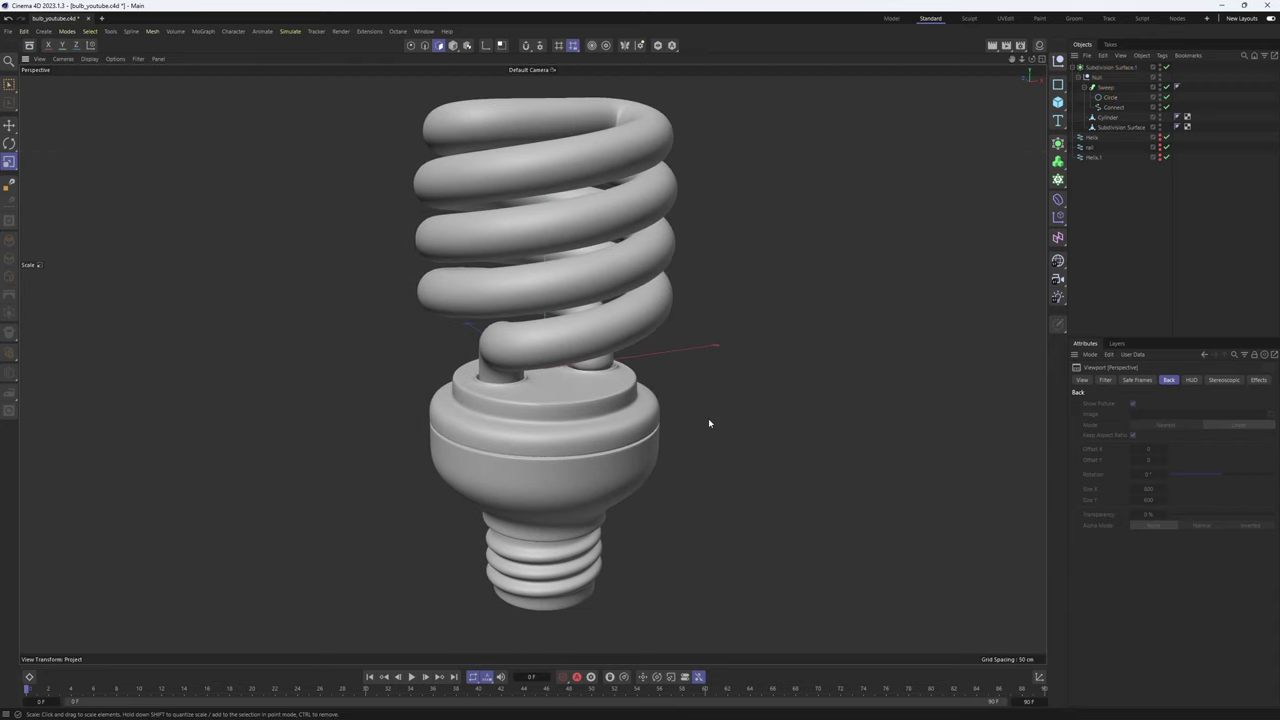